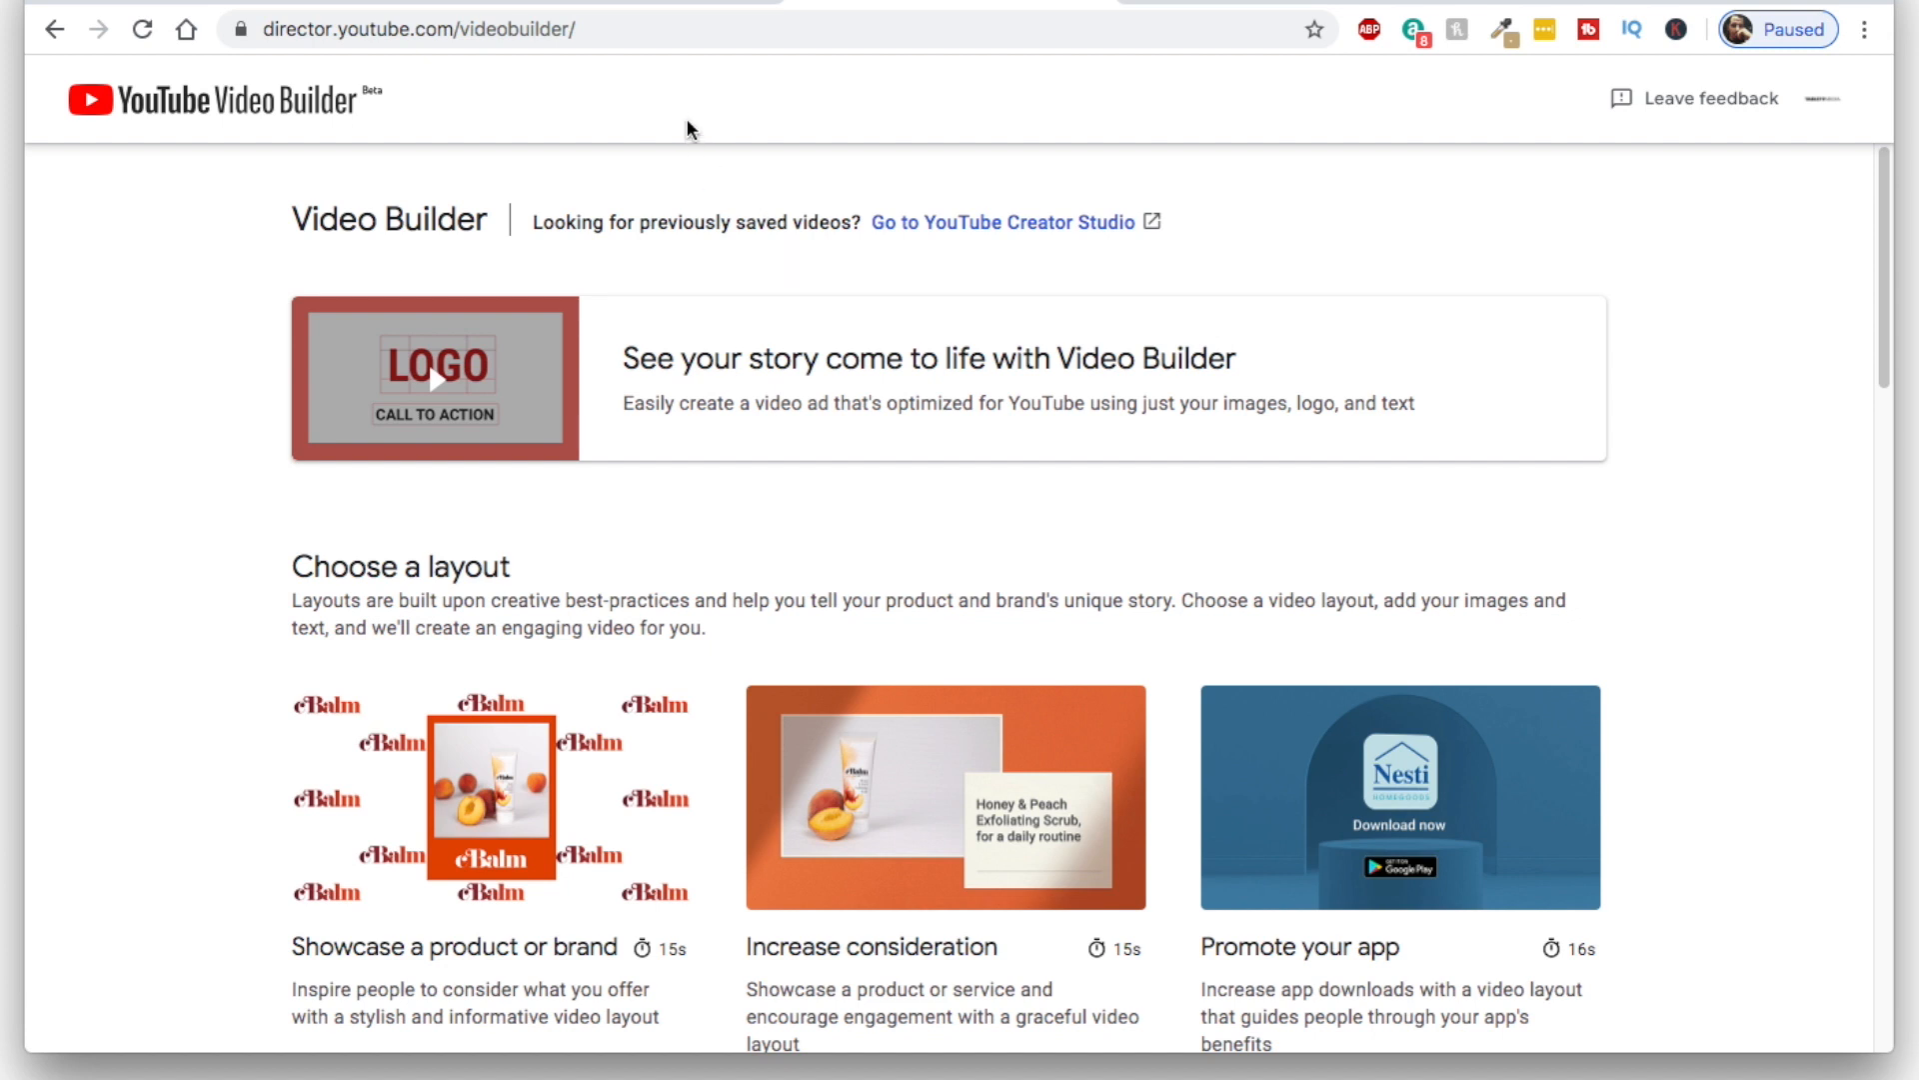
Browse the available video layouts and view the details of the Highlight your product catalog layout
{"action": "left_click", "coordinate": [611, 29]}
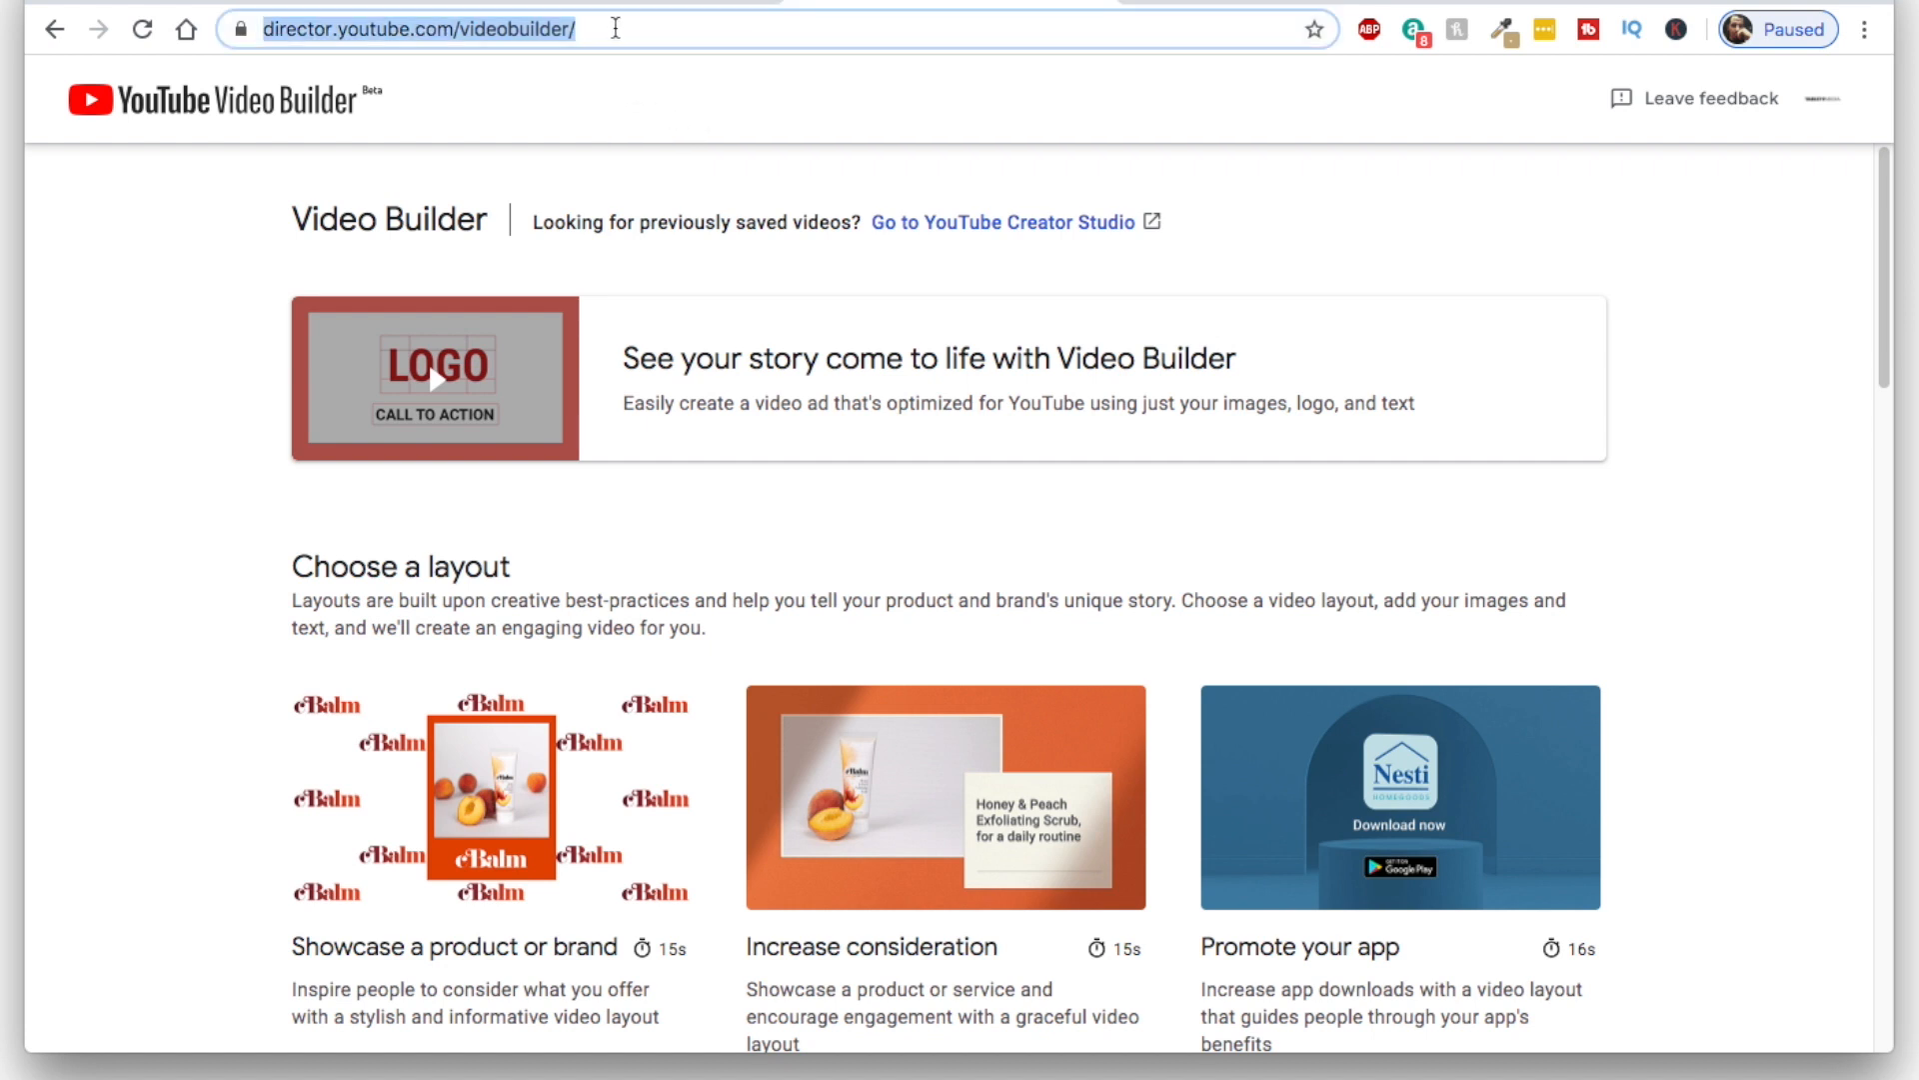
{"action": "scroll", "coordinate": [741, 183], "scroll_direction": "down", "scroll_amount": 1}
{"action": "scroll", "coordinate": [740, 180], "scroll_direction": "down", "scroll_amount": 5}
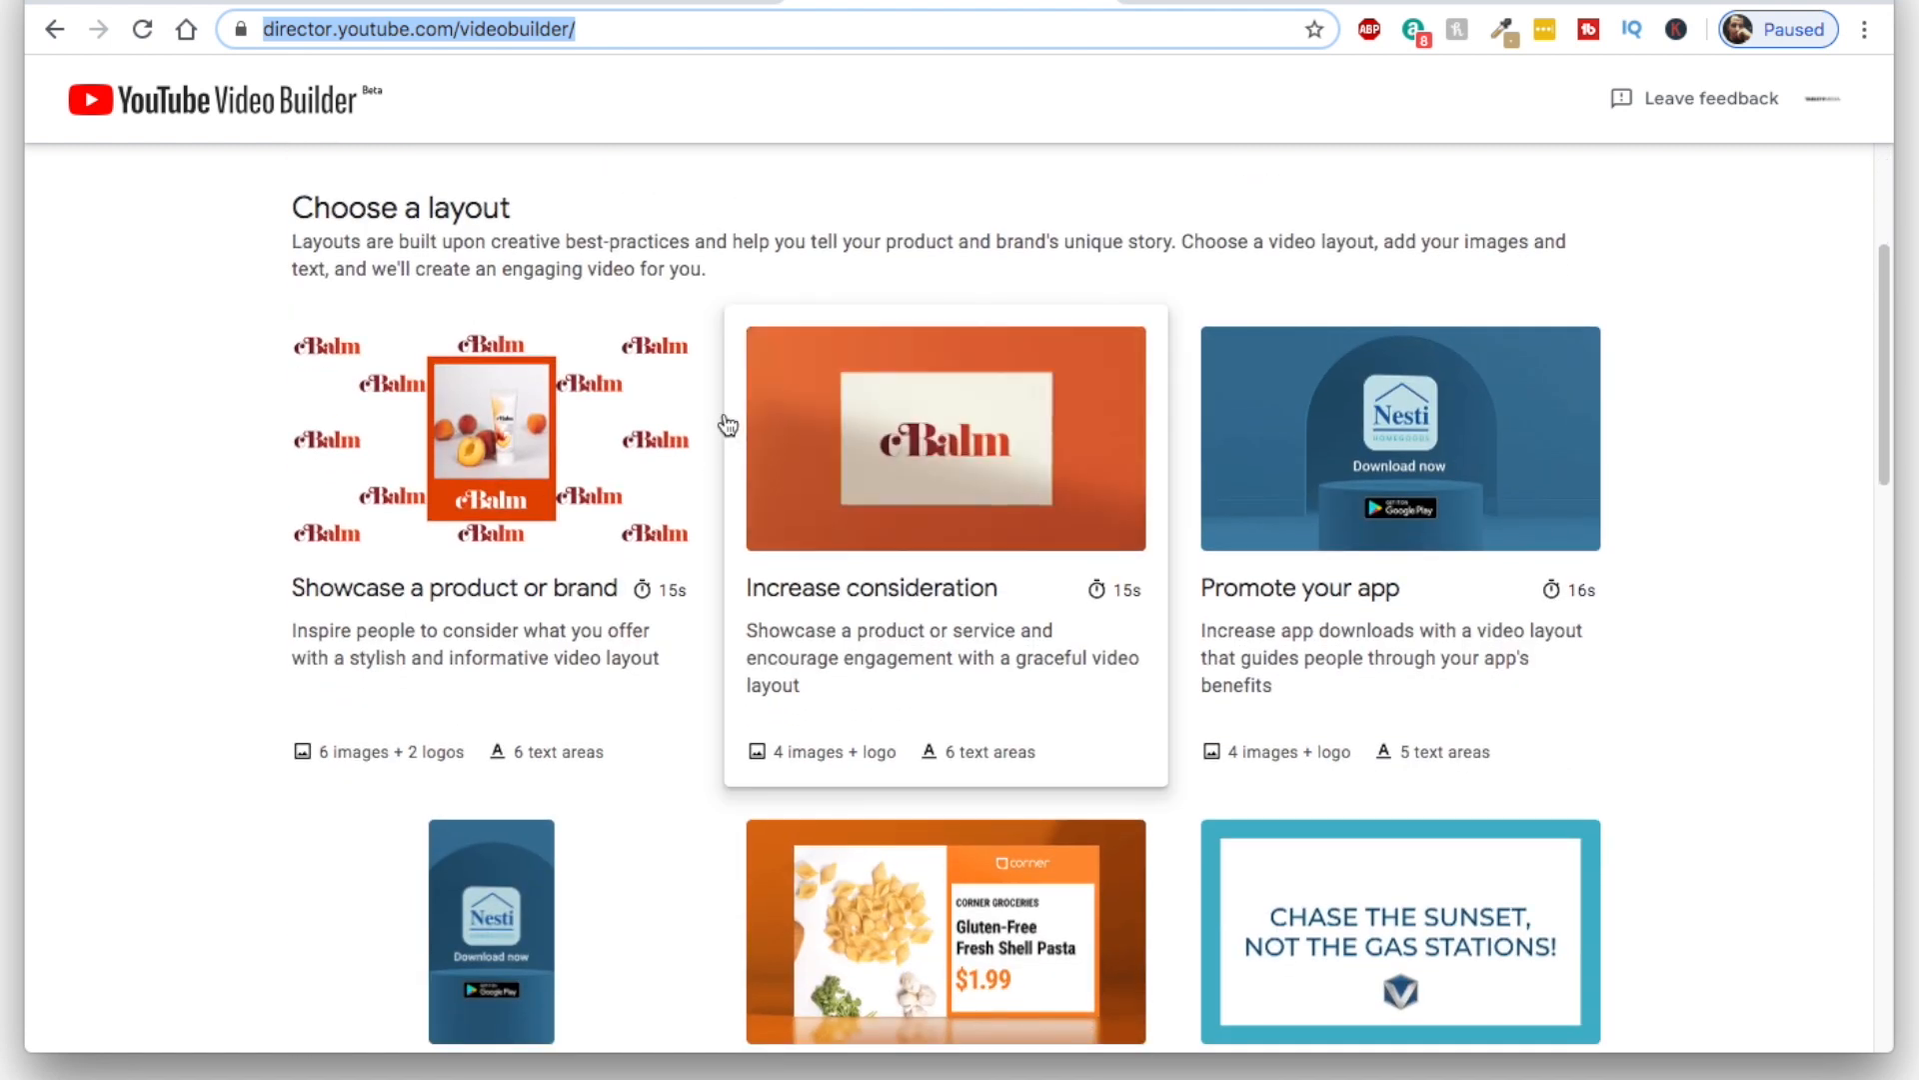
{"action": "scroll", "coordinate": [729, 429], "scroll_direction": "down", "scroll_amount": 3}
{"action": "scroll", "coordinate": [717, 428], "scroll_direction": "down", "scroll_amount": 1}
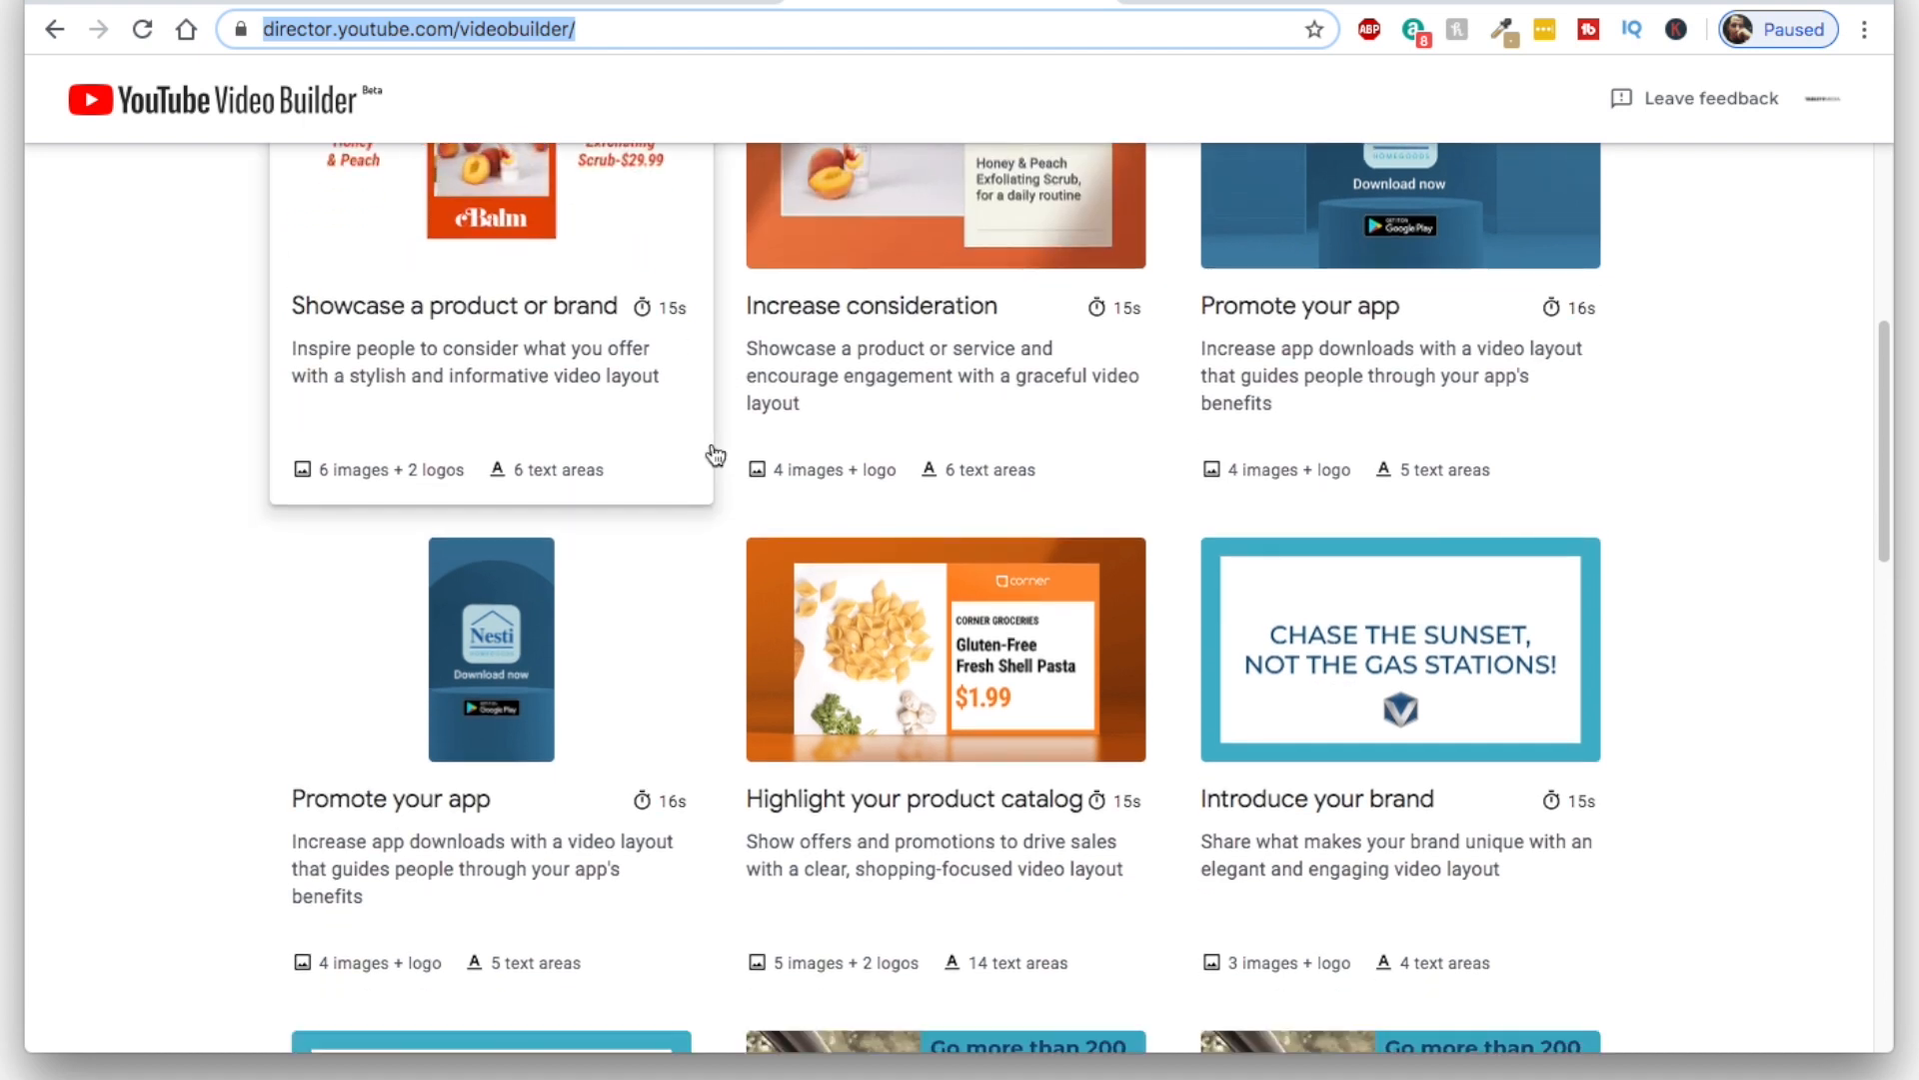
{"action": "left_click", "coordinate": [942, 640]}
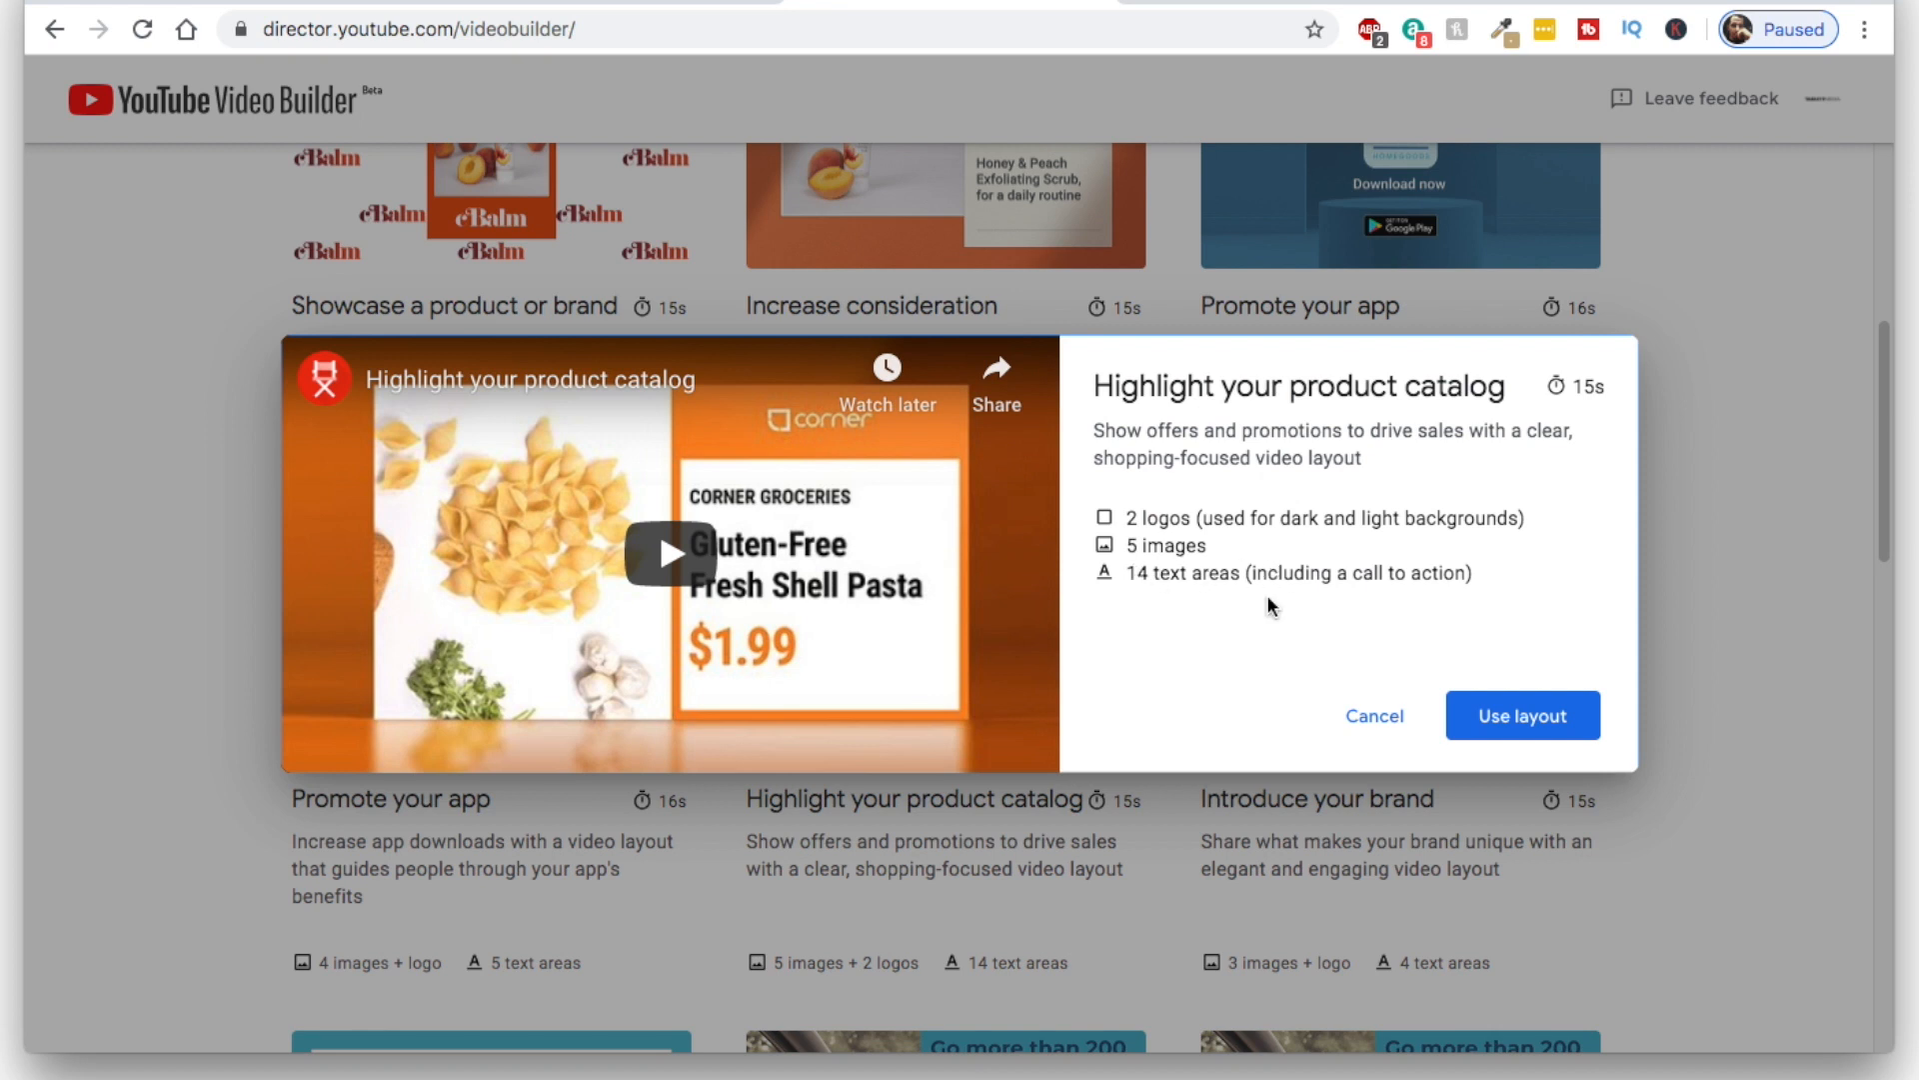
{"action": "left_click", "coordinate": [1362, 716]}
Play the sample video of the Showcase a product or brand layout and start a new video with that layout
{"action": "scroll", "coordinate": [951, 497], "scroll_direction": "up", "scroll_amount": 3}
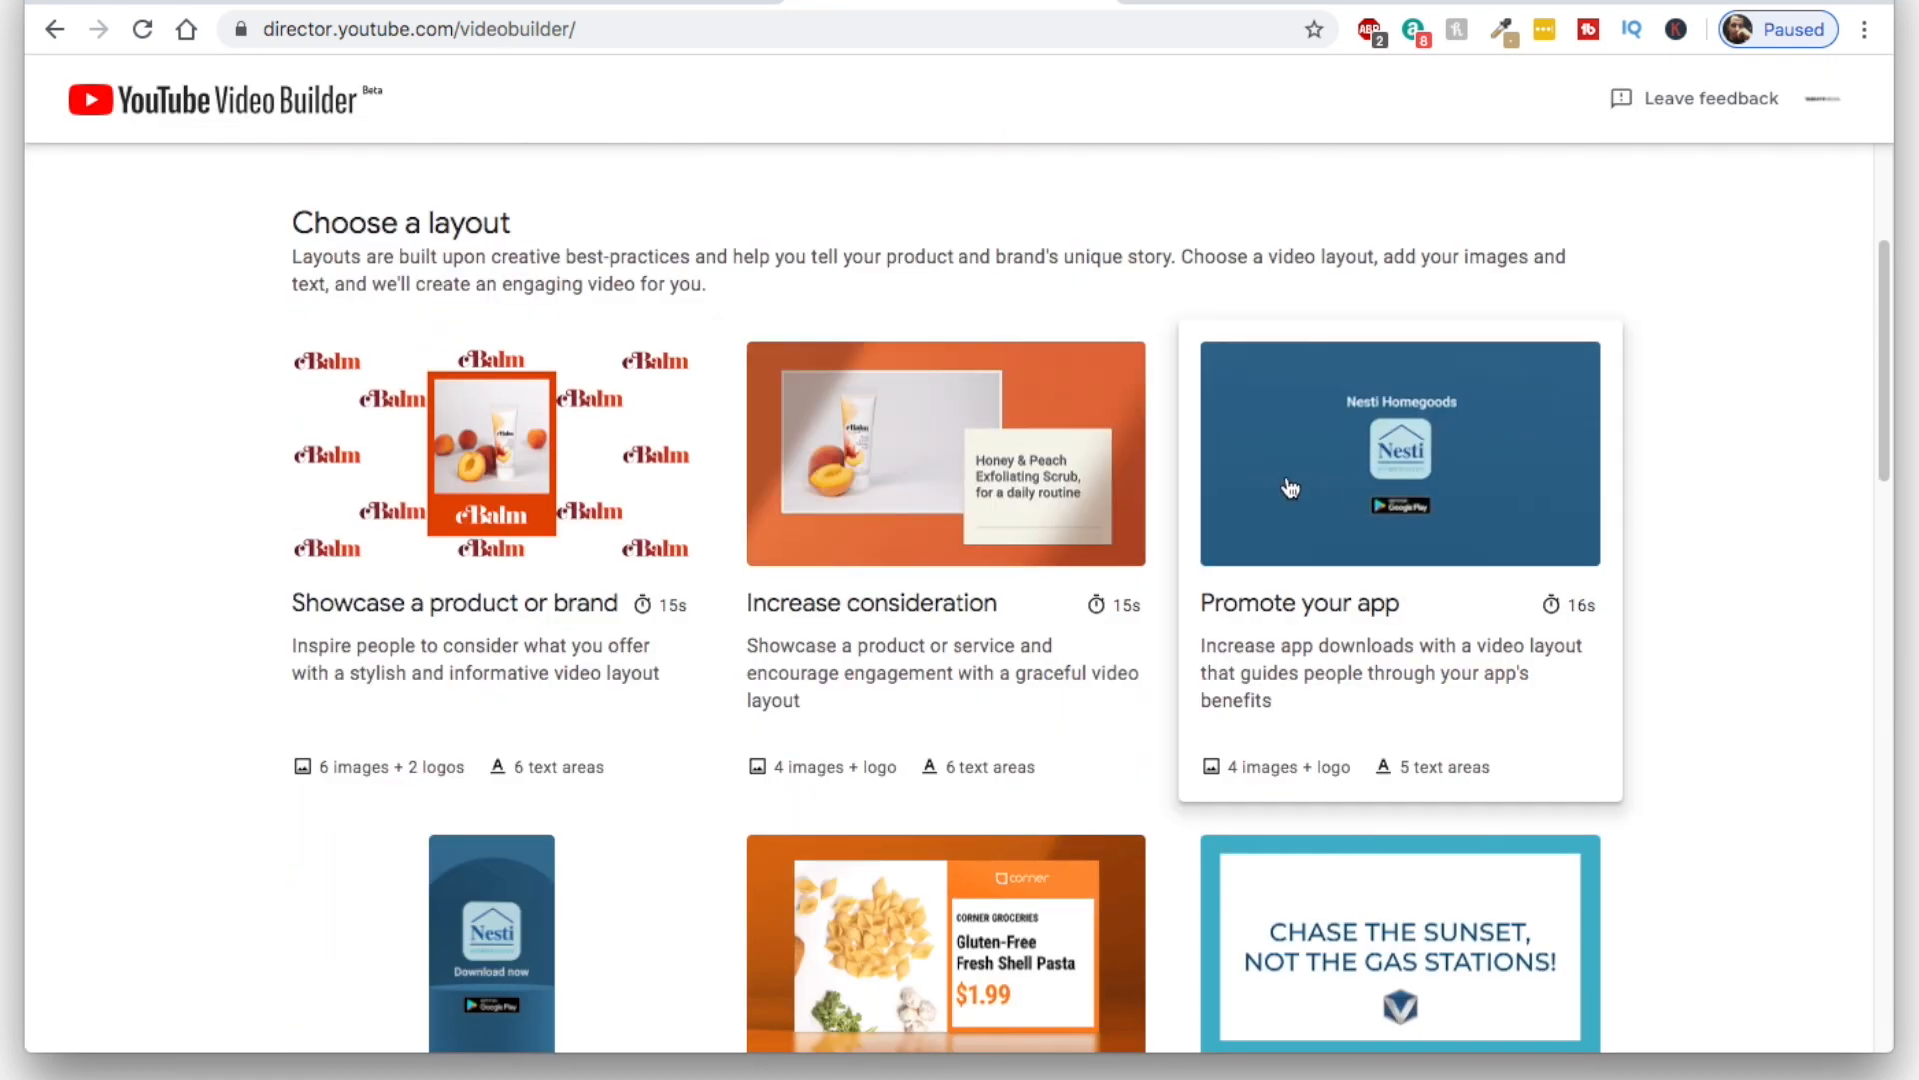
{"action": "scroll", "coordinate": [1200, 470], "scroll_direction": "down", "scroll_amount": 2}
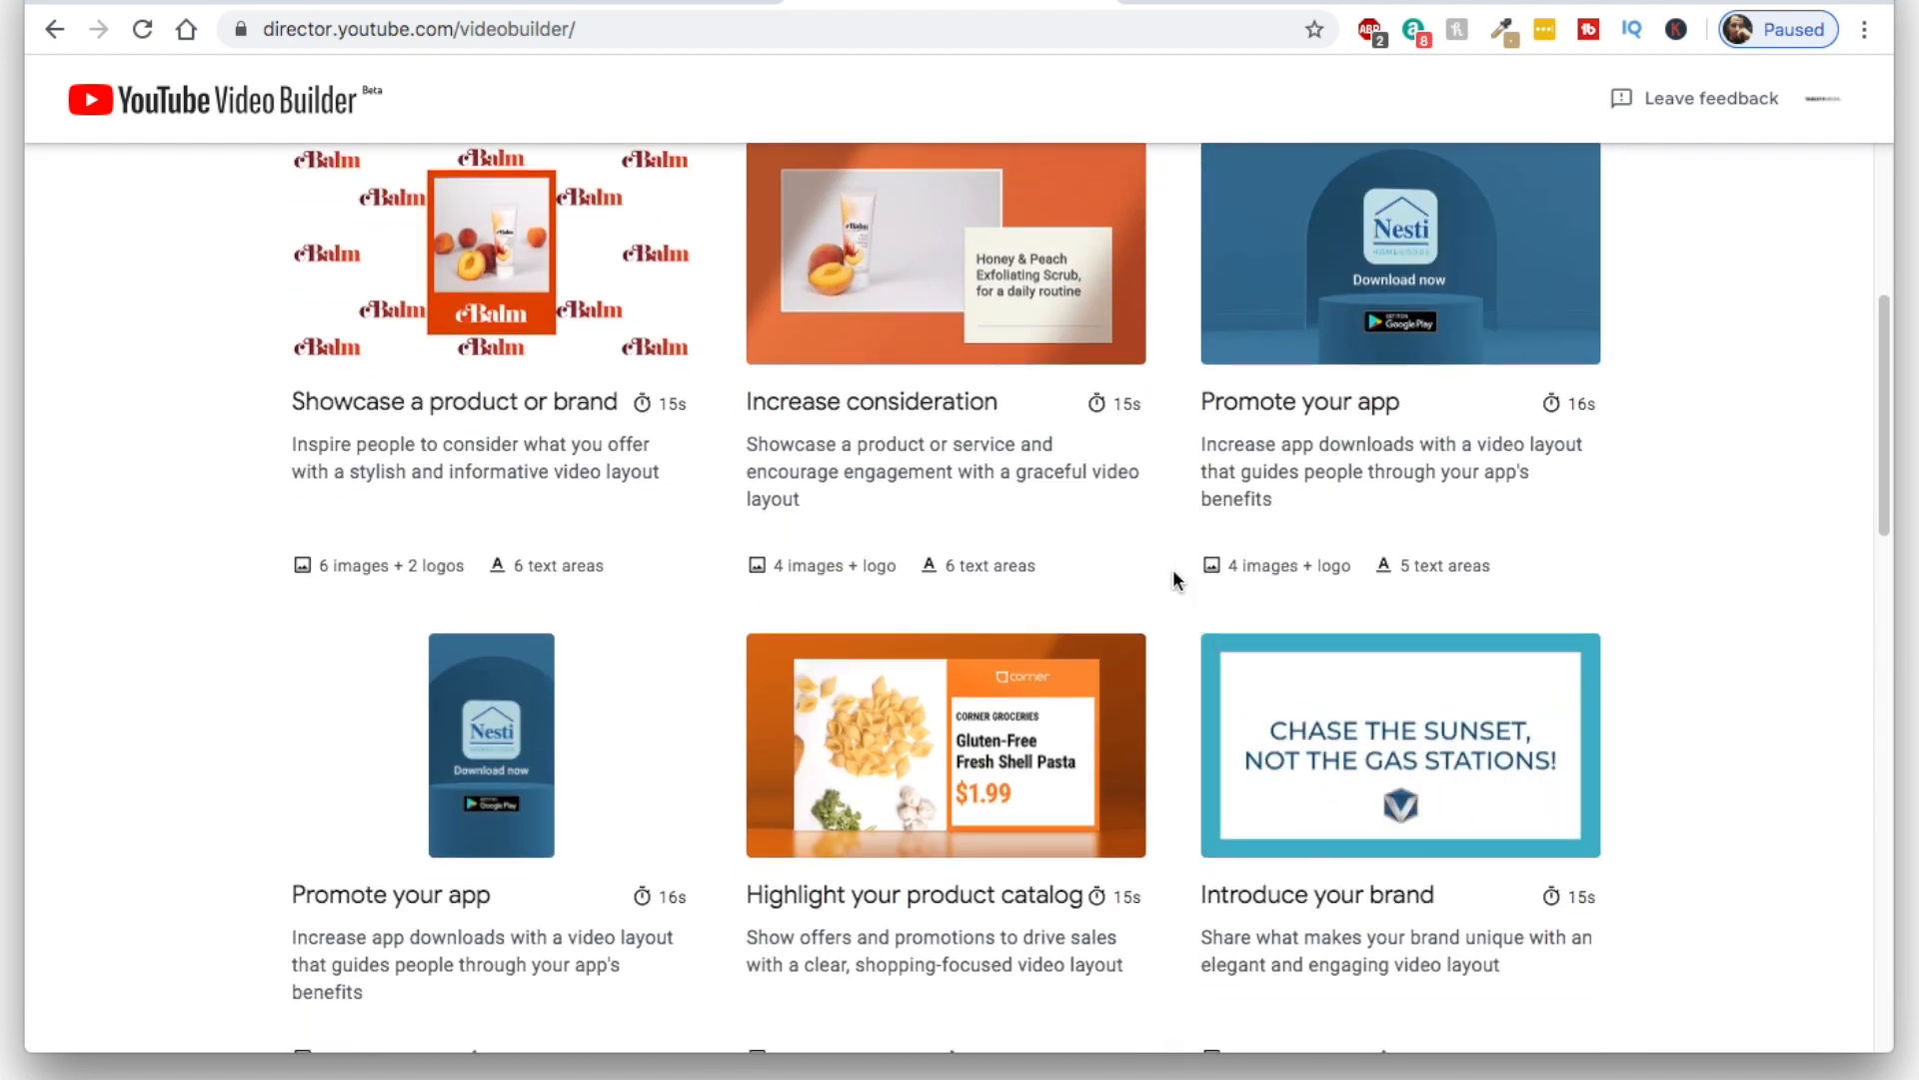
{"action": "scroll", "coordinate": [1172, 569], "scroll_direction": "down", "scroll_amount": 1}
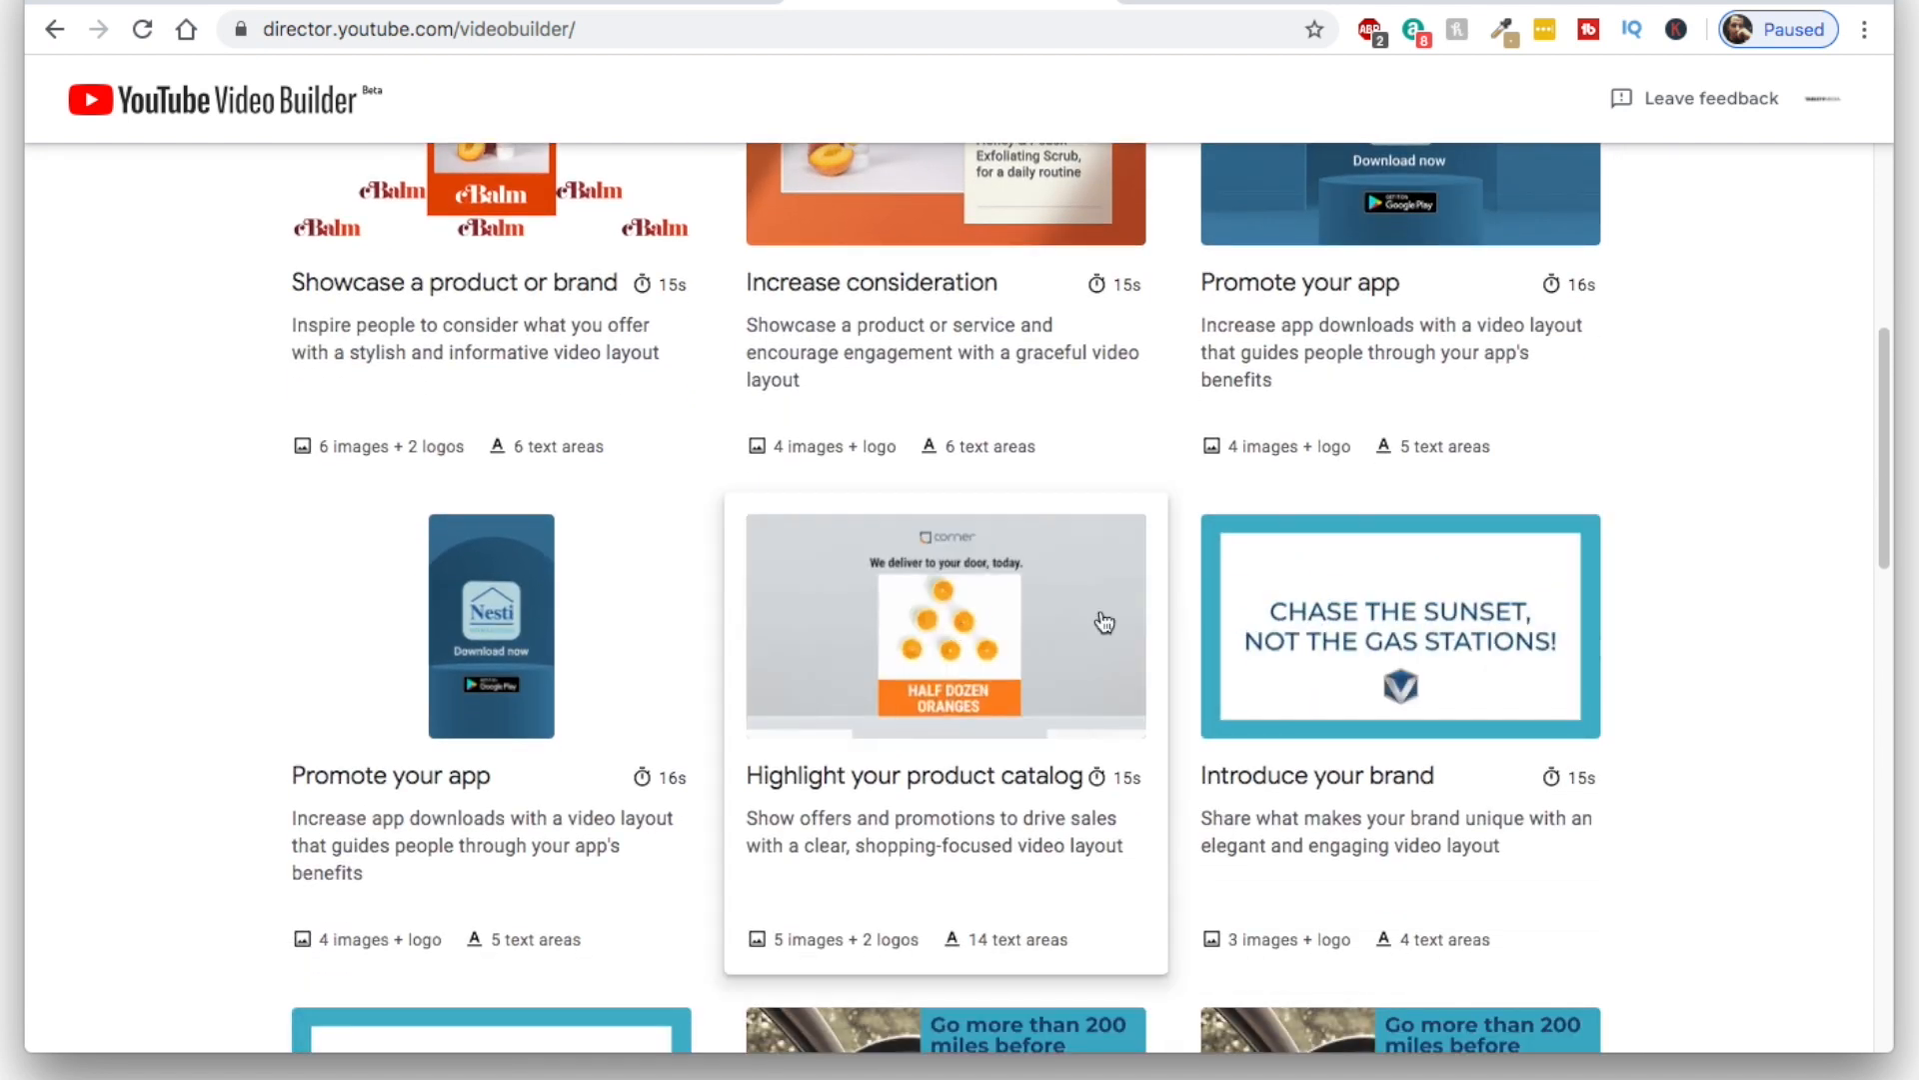
{"action": "scroll", "coordinate": [549, 603], "scroll_direction": "up", "scroll_amount": 3}
{"action": "scroll", "coordinate": [1097, 487], "scroll_direction": "down", "scroll_amount": 7}
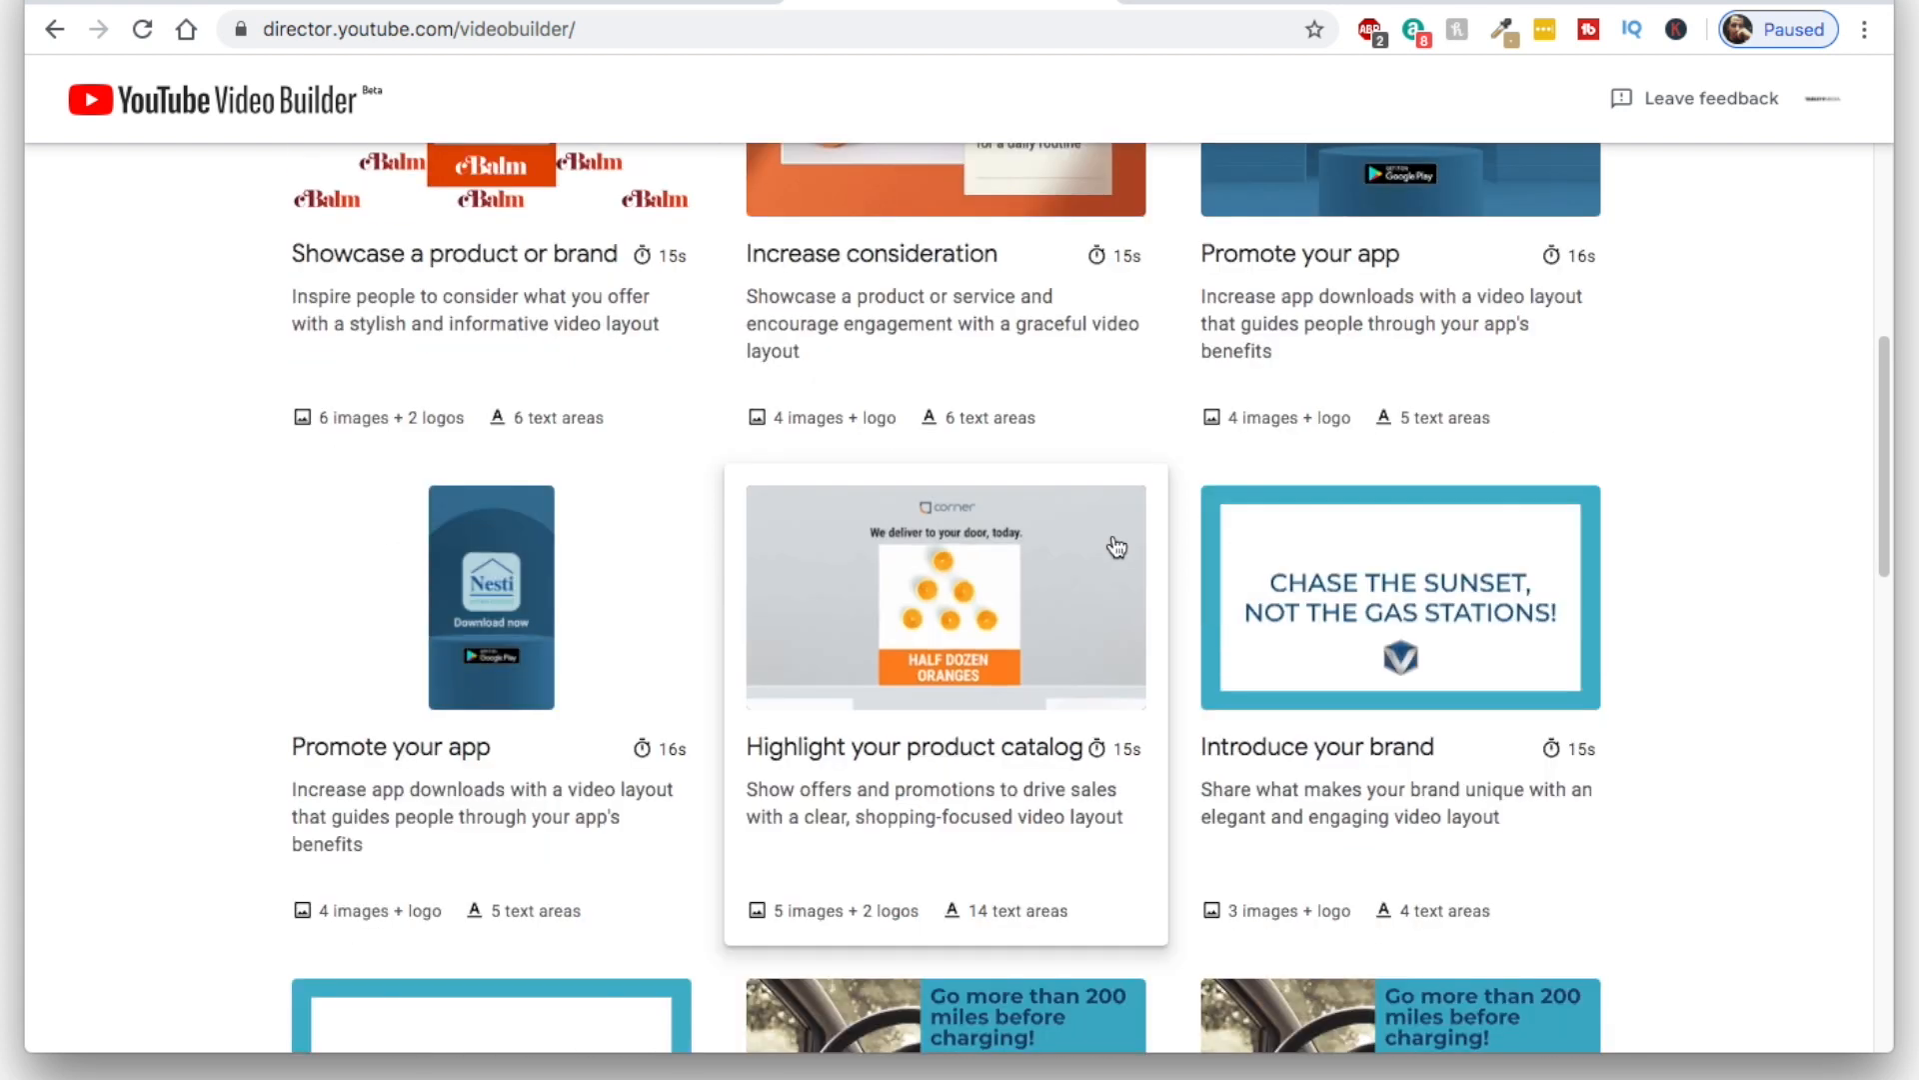
{"action": "scroll", "coordinate": [971, 687], "scroll_direction": "up", "scroll_amount": 8}
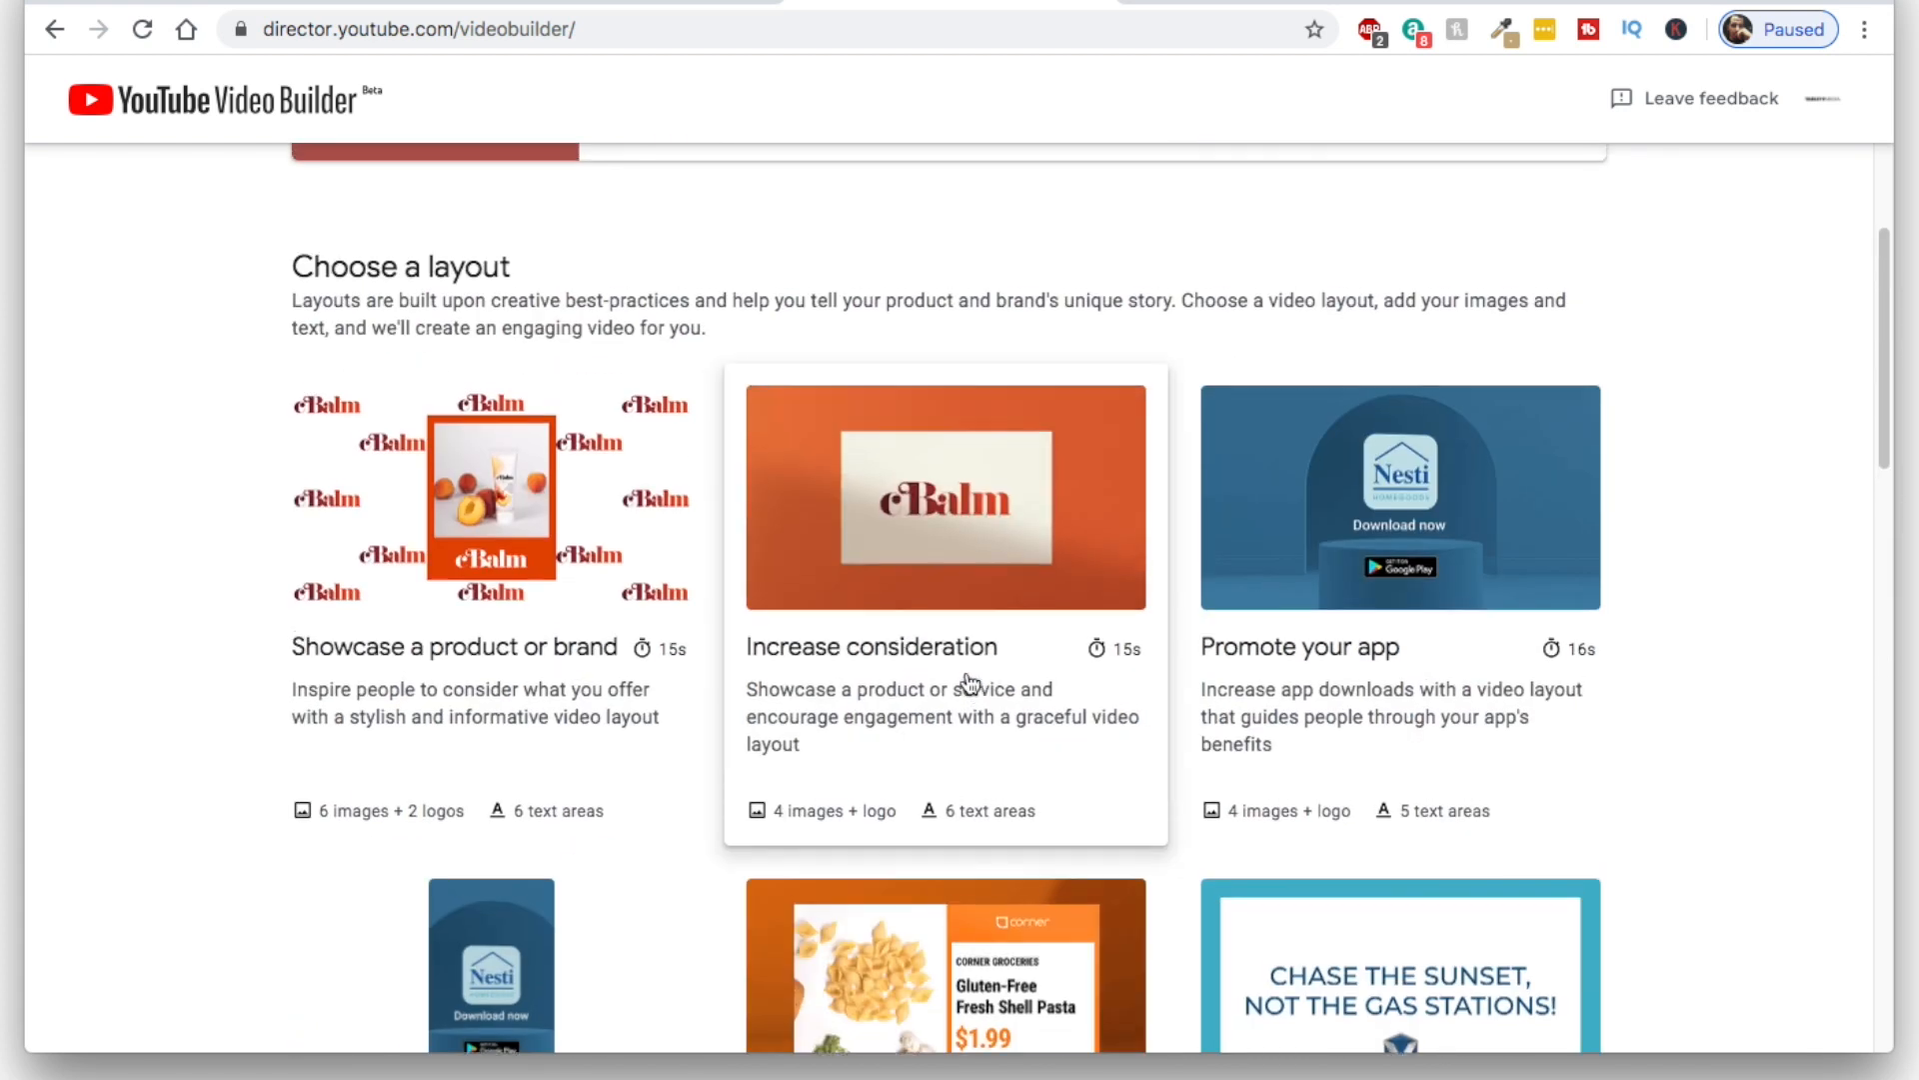
{"action": "left_click", "coordinate": [488, 512]}
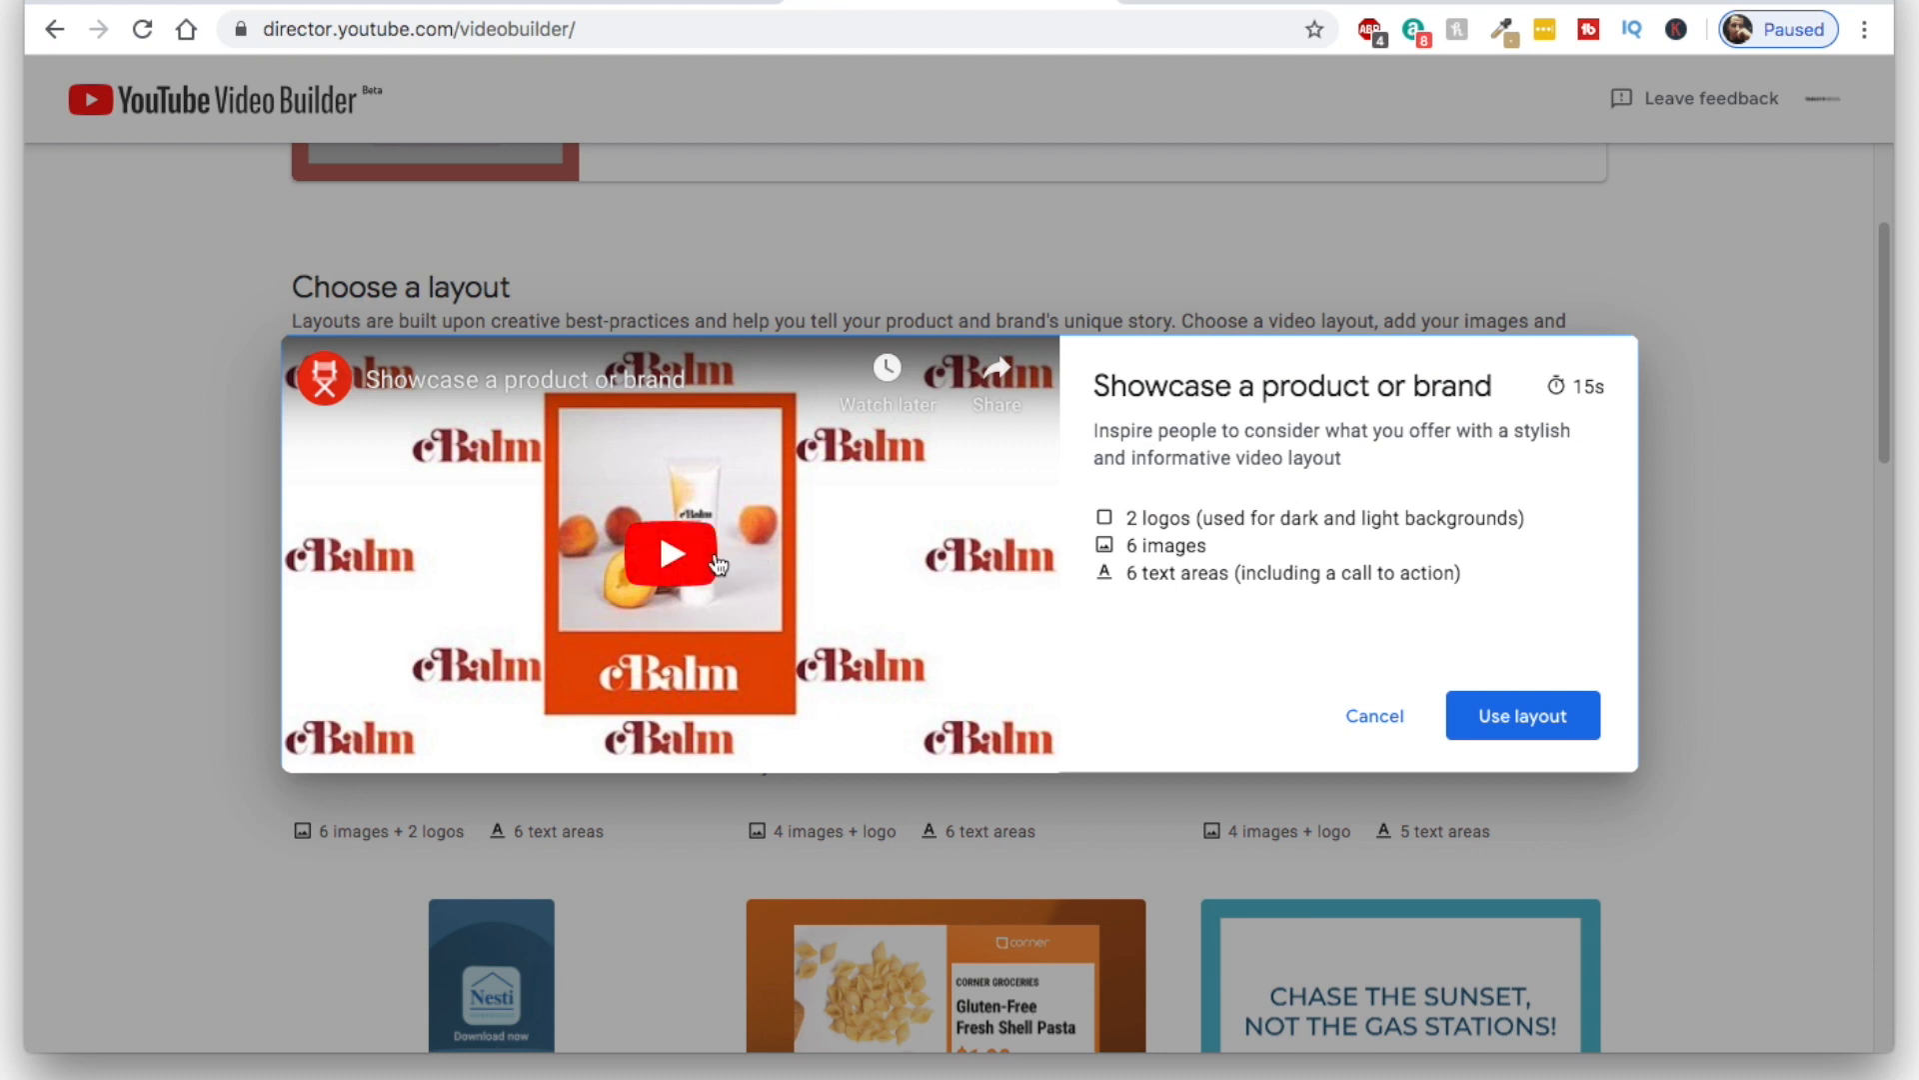
{"action": "left_click", "coordinate": [671, 556]}
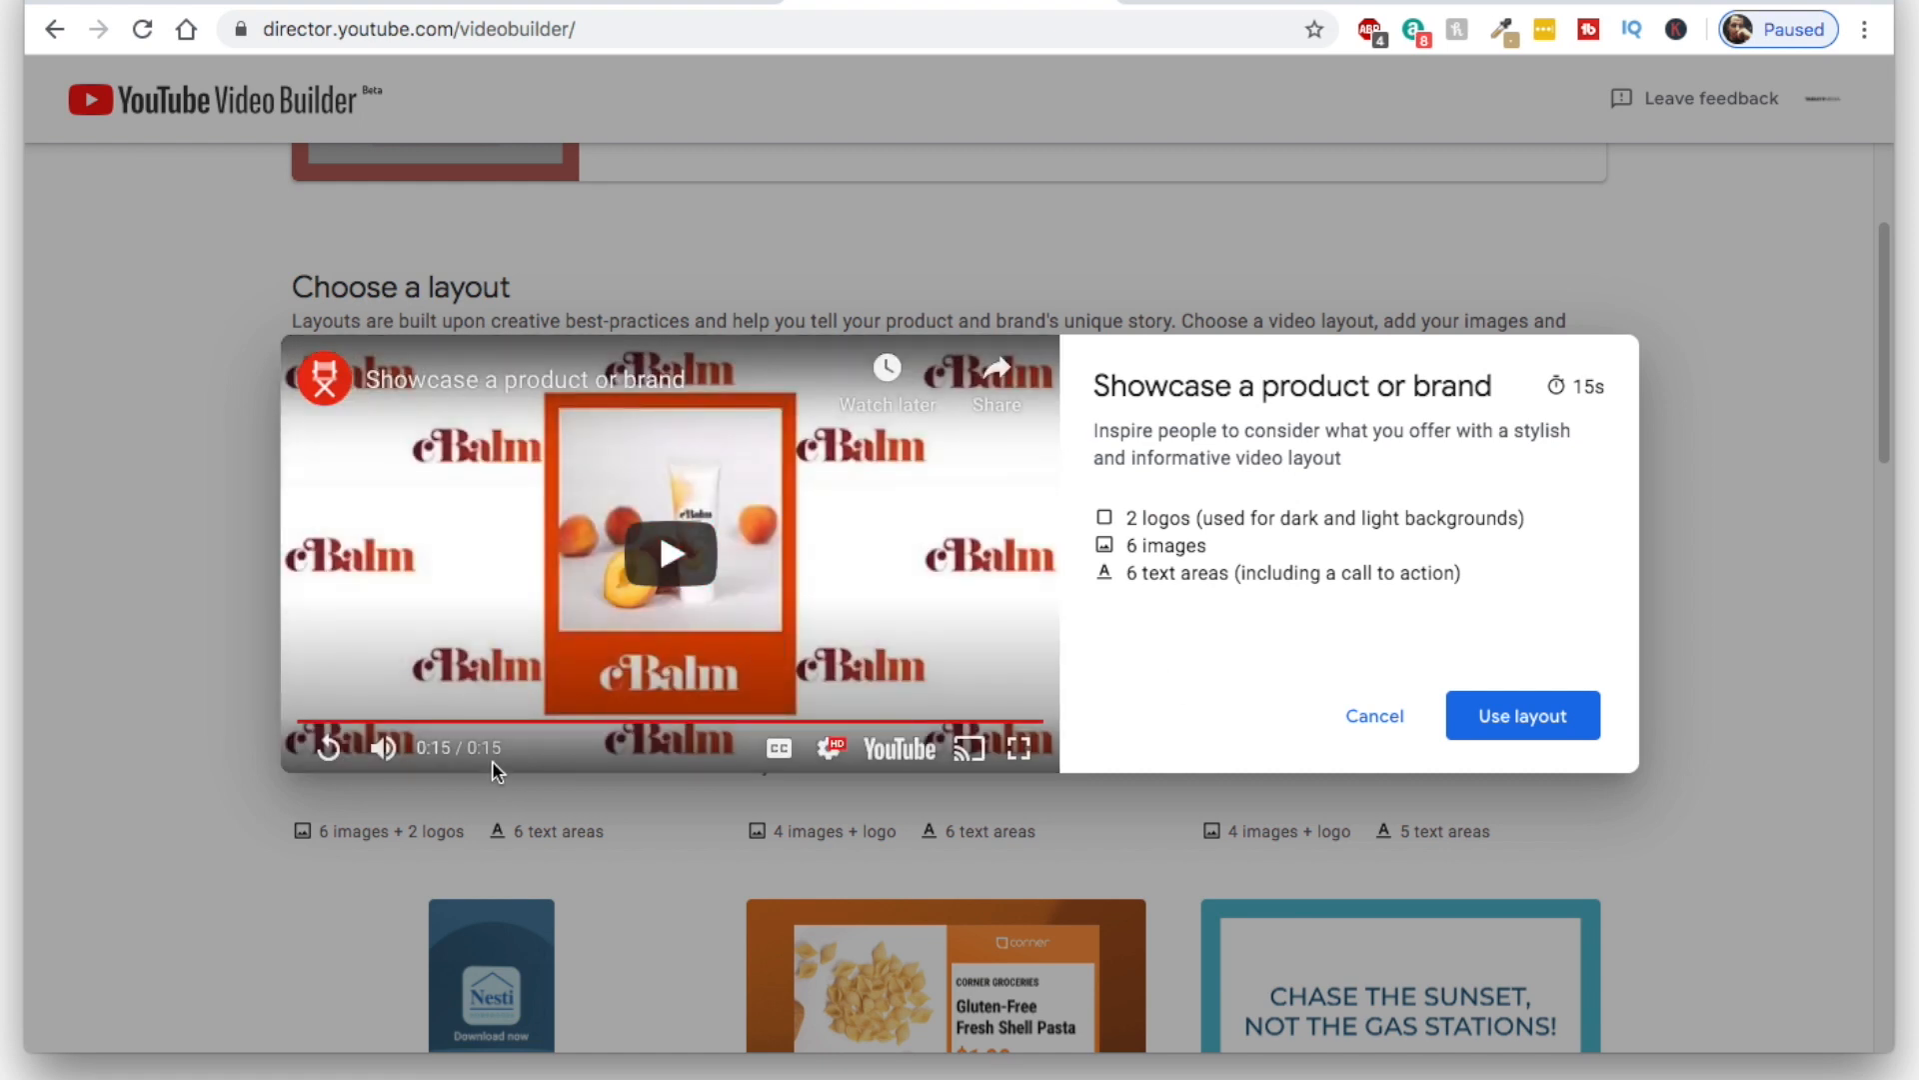
{"action": "left_click", "coordinate": [1526, 722]}
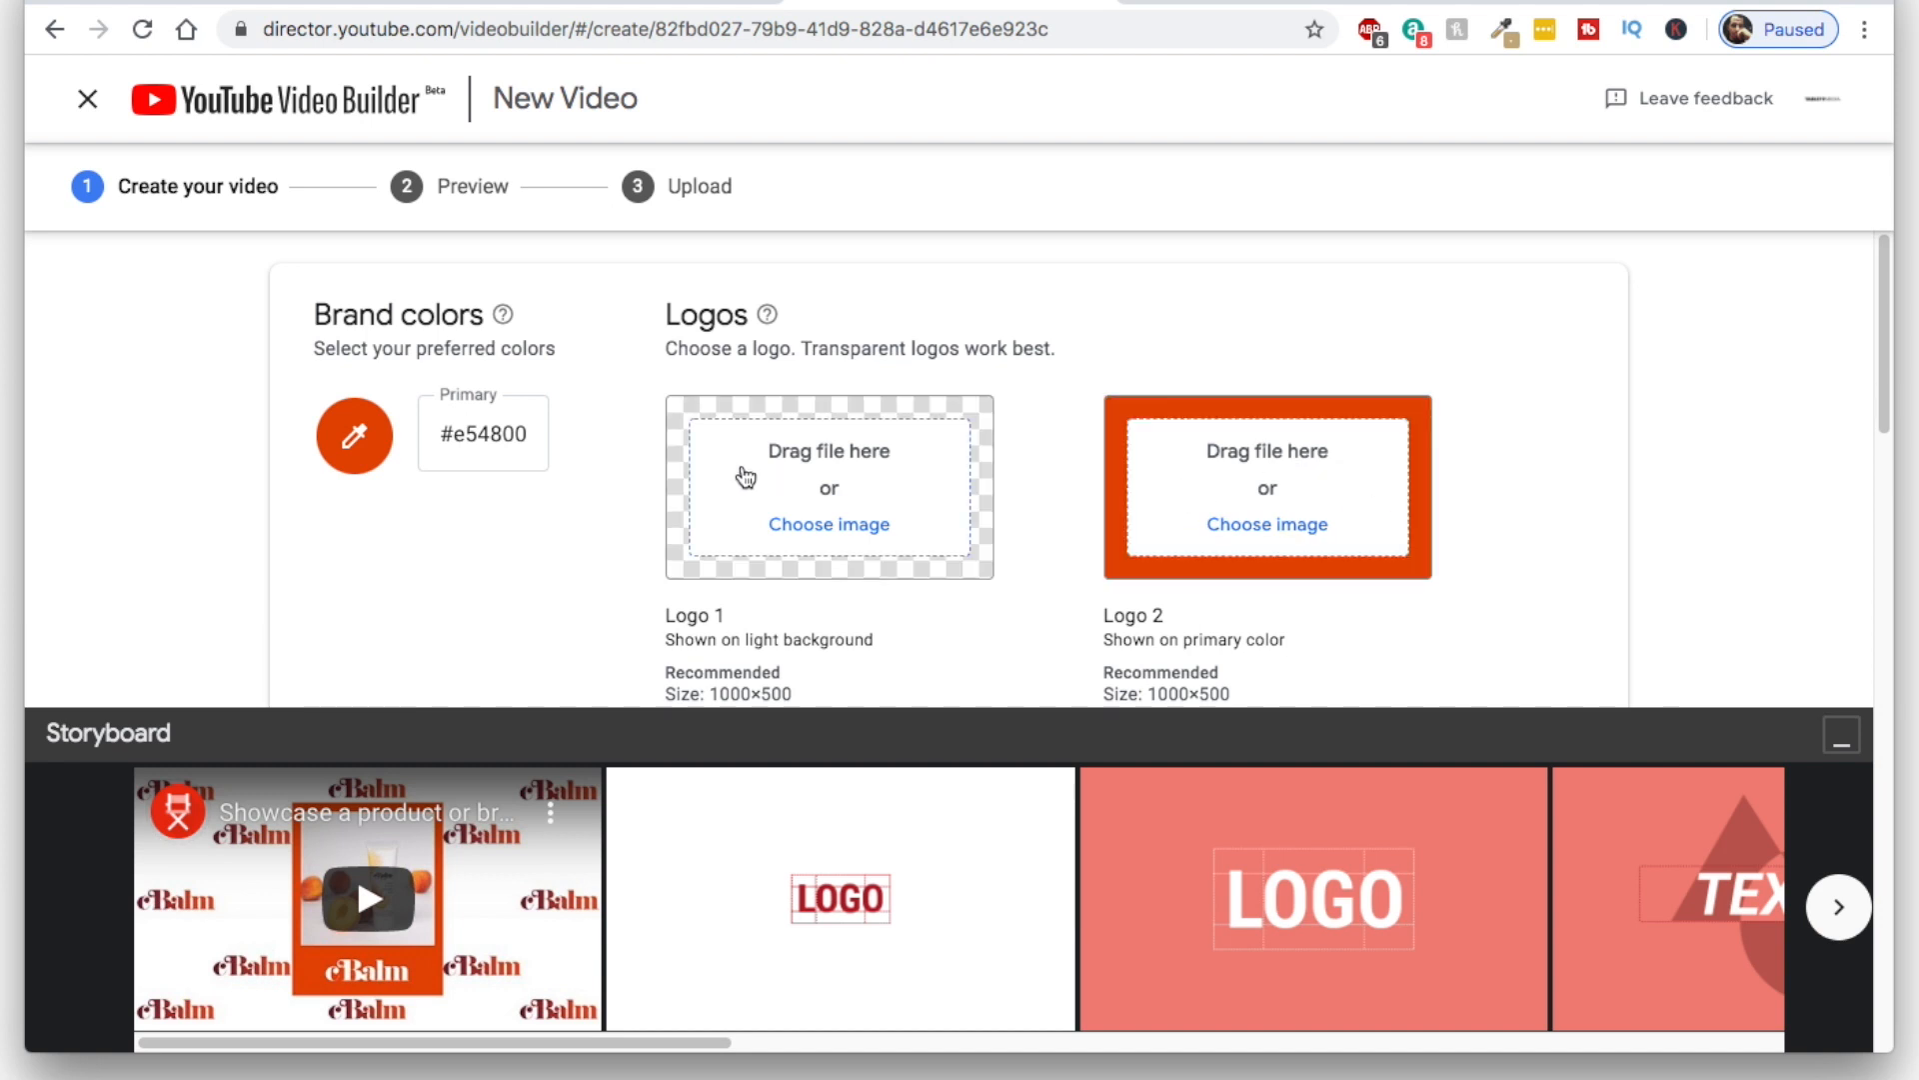
Set the primary brand color to a yellow with RGB values 230, 199, 0
{"action": "left_click", "coordinate": [485, 437]}
{"action": "left_click", "coordinate": [356, 440]}
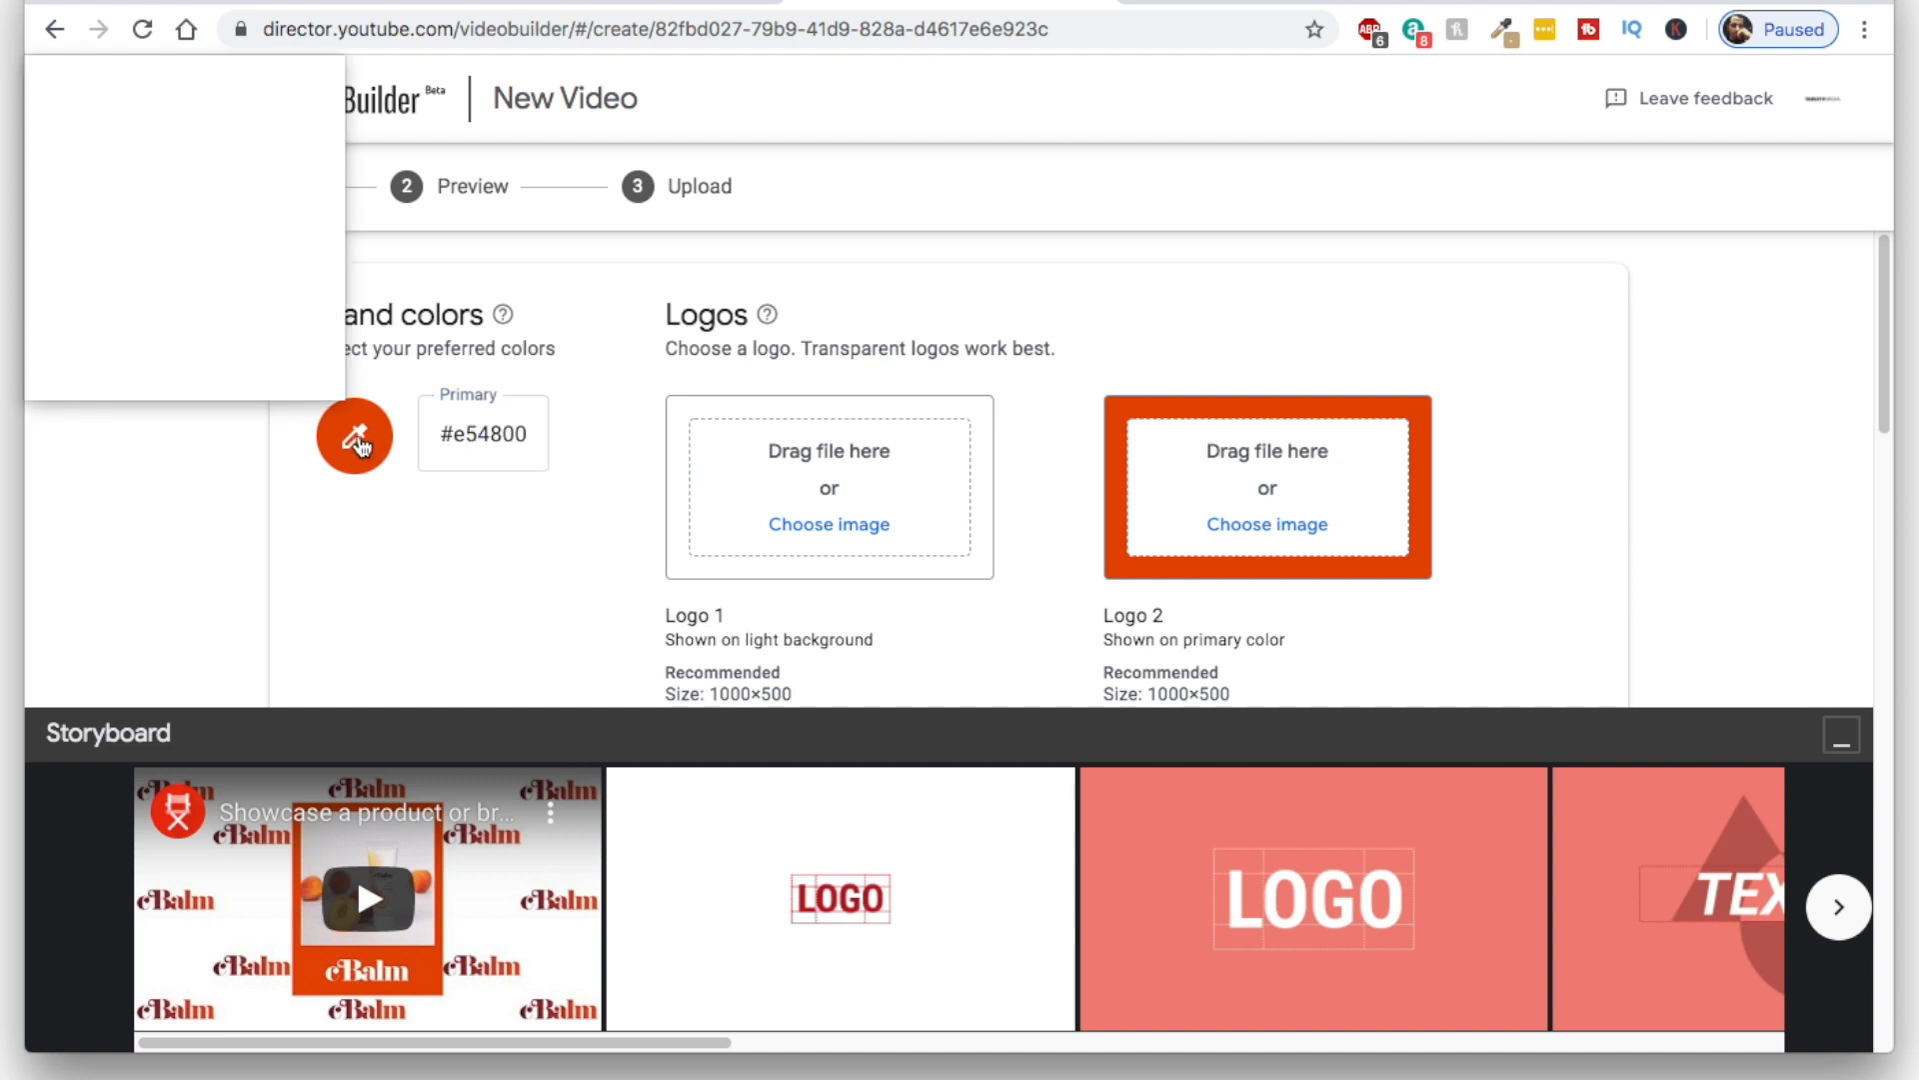
{"action": "left_click_drag", "start_coordinate": [219, 279], "coordinate": [297, 282]}
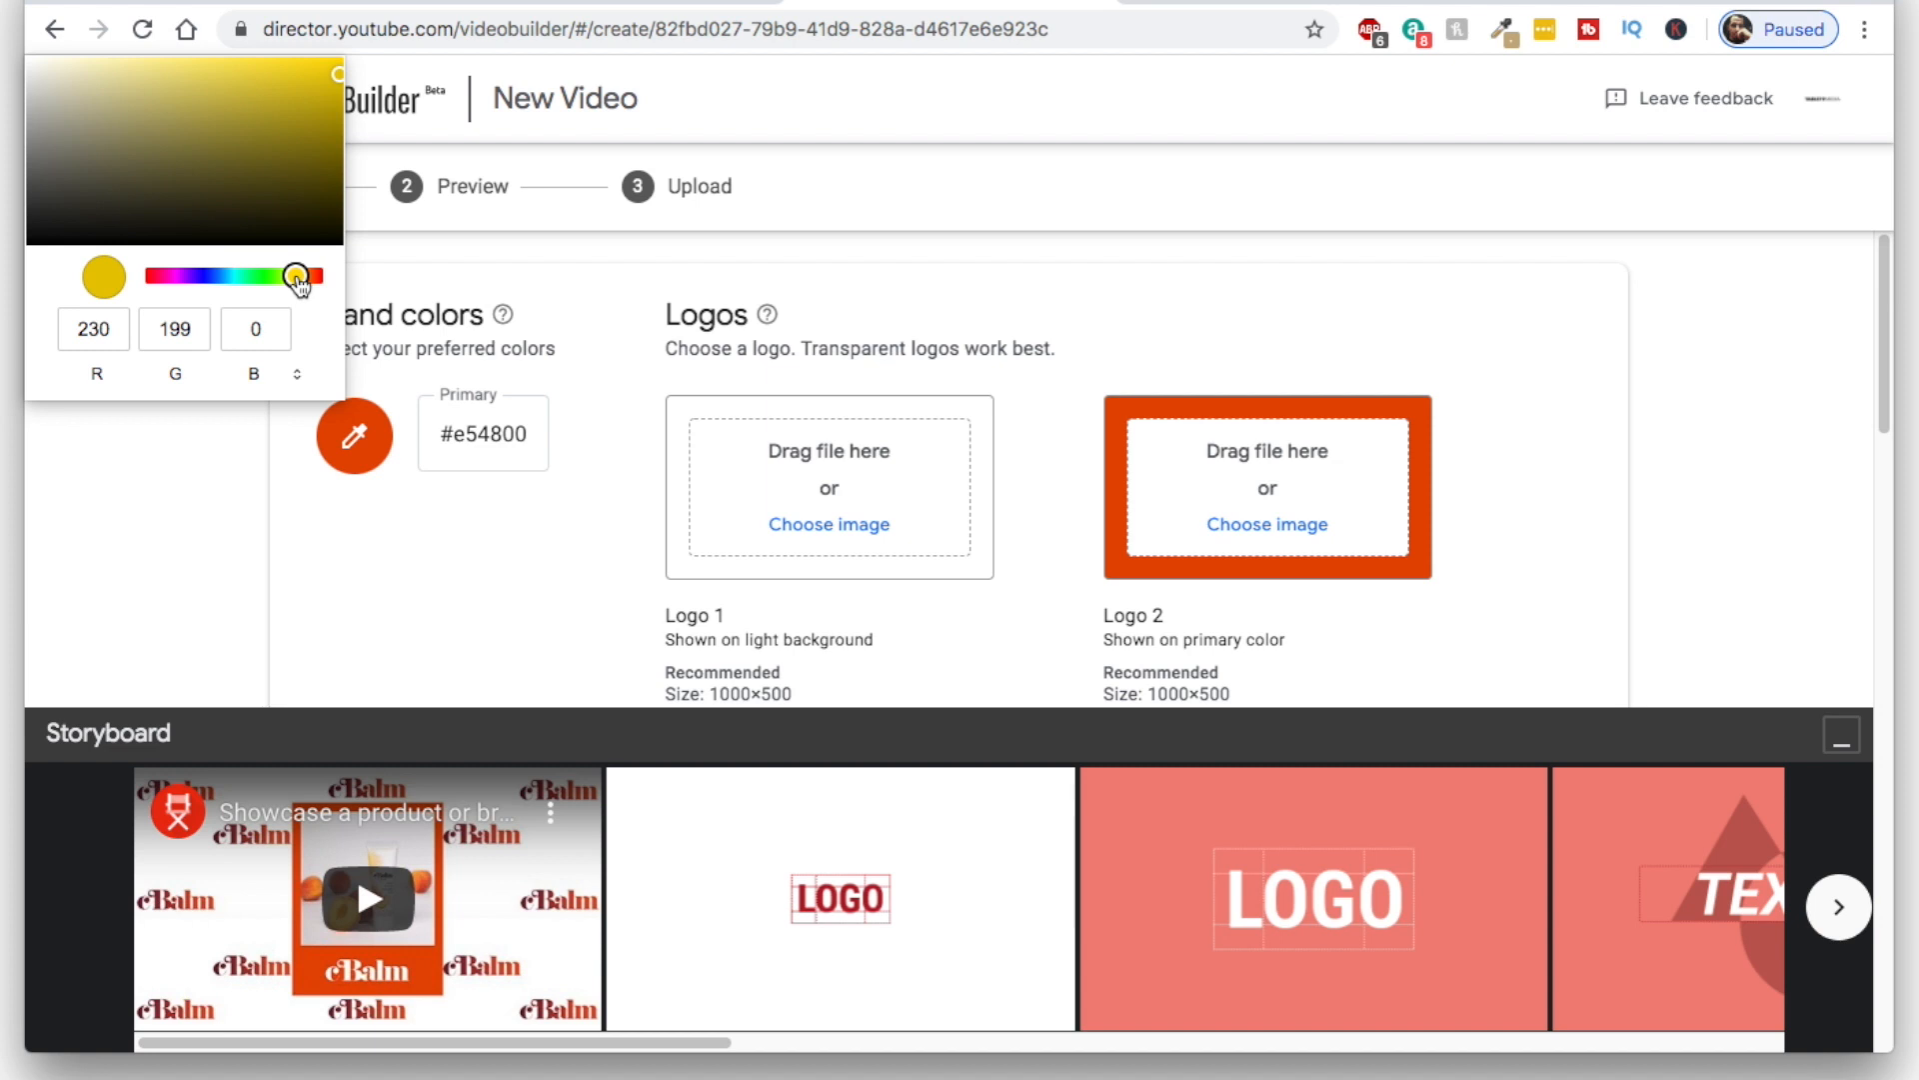
{"action": "left_click", "coordinate": [298, 376]}
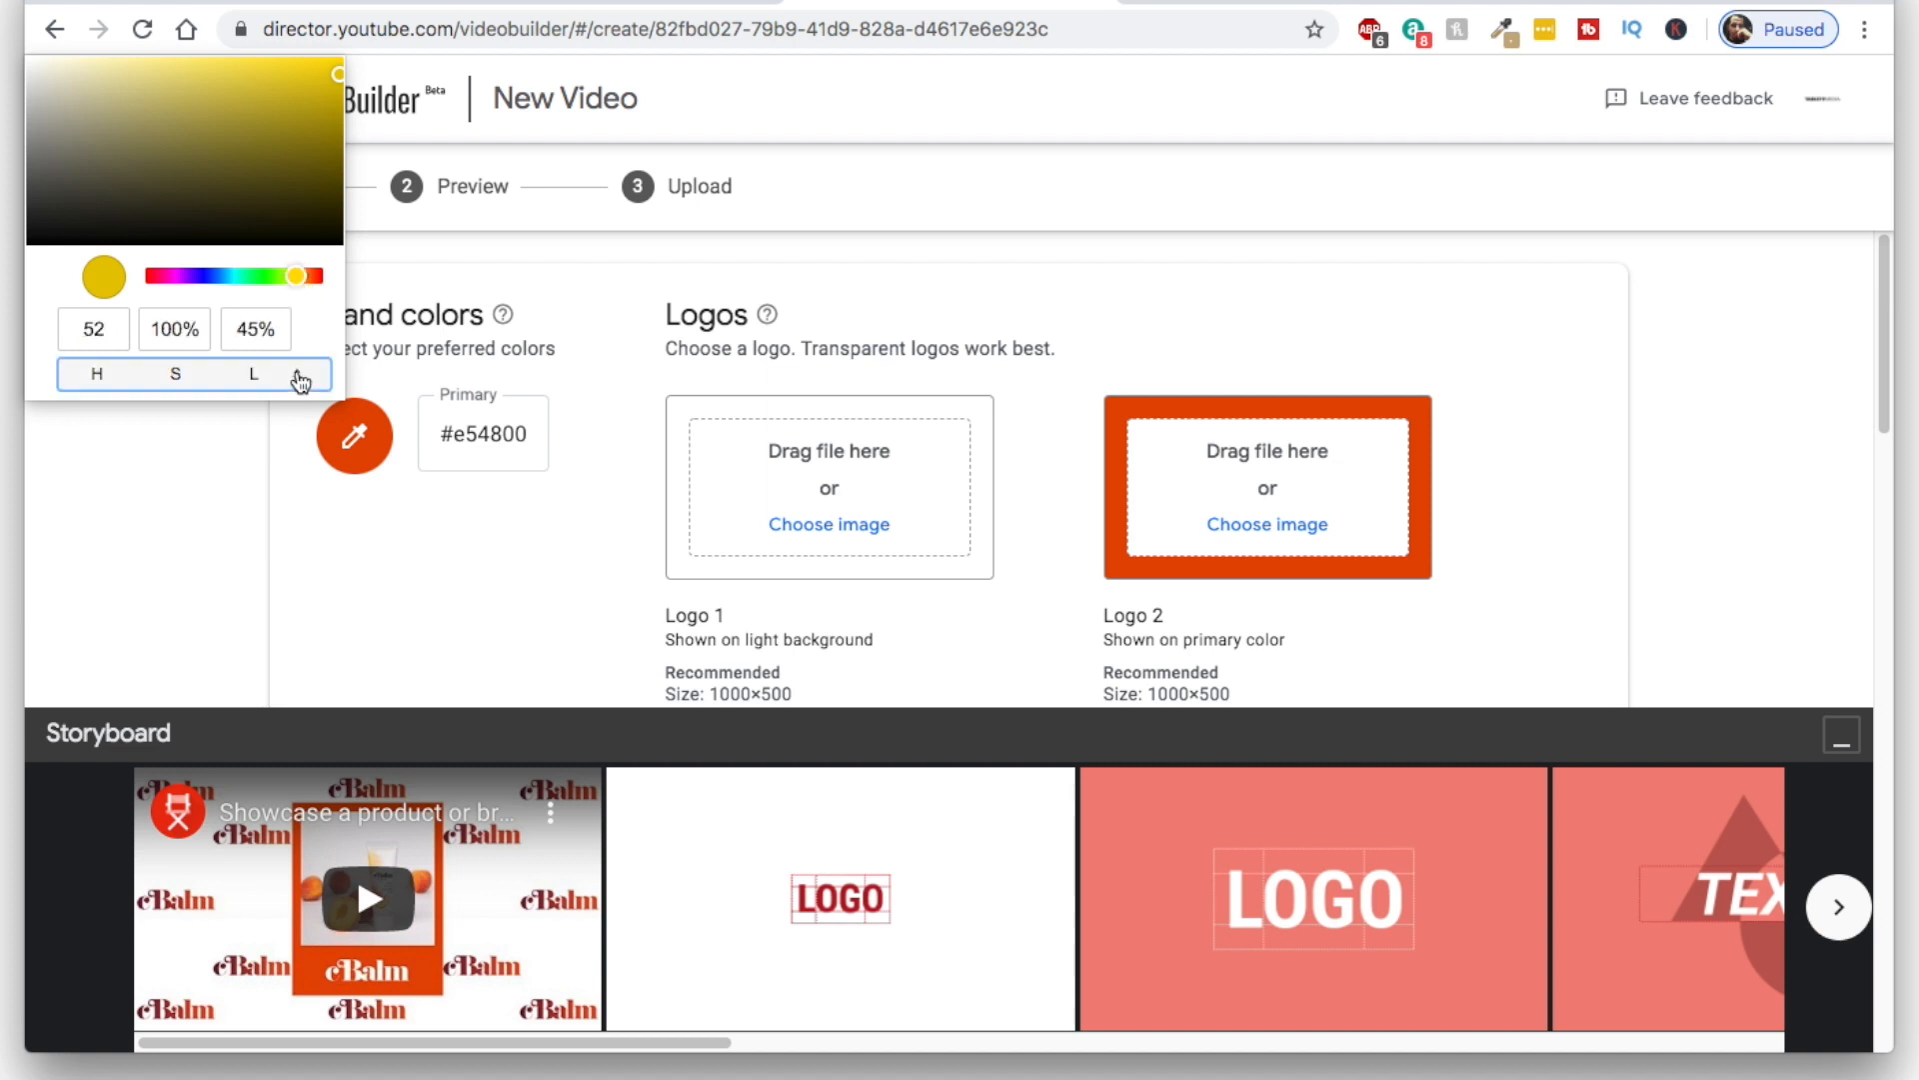
{"action": "left_click", "coordinate": [299, 376]}
{"action": "left_click", "coordinate": [170, 331]}
{"action": "left_click", "coordinate": [1449, 128]}
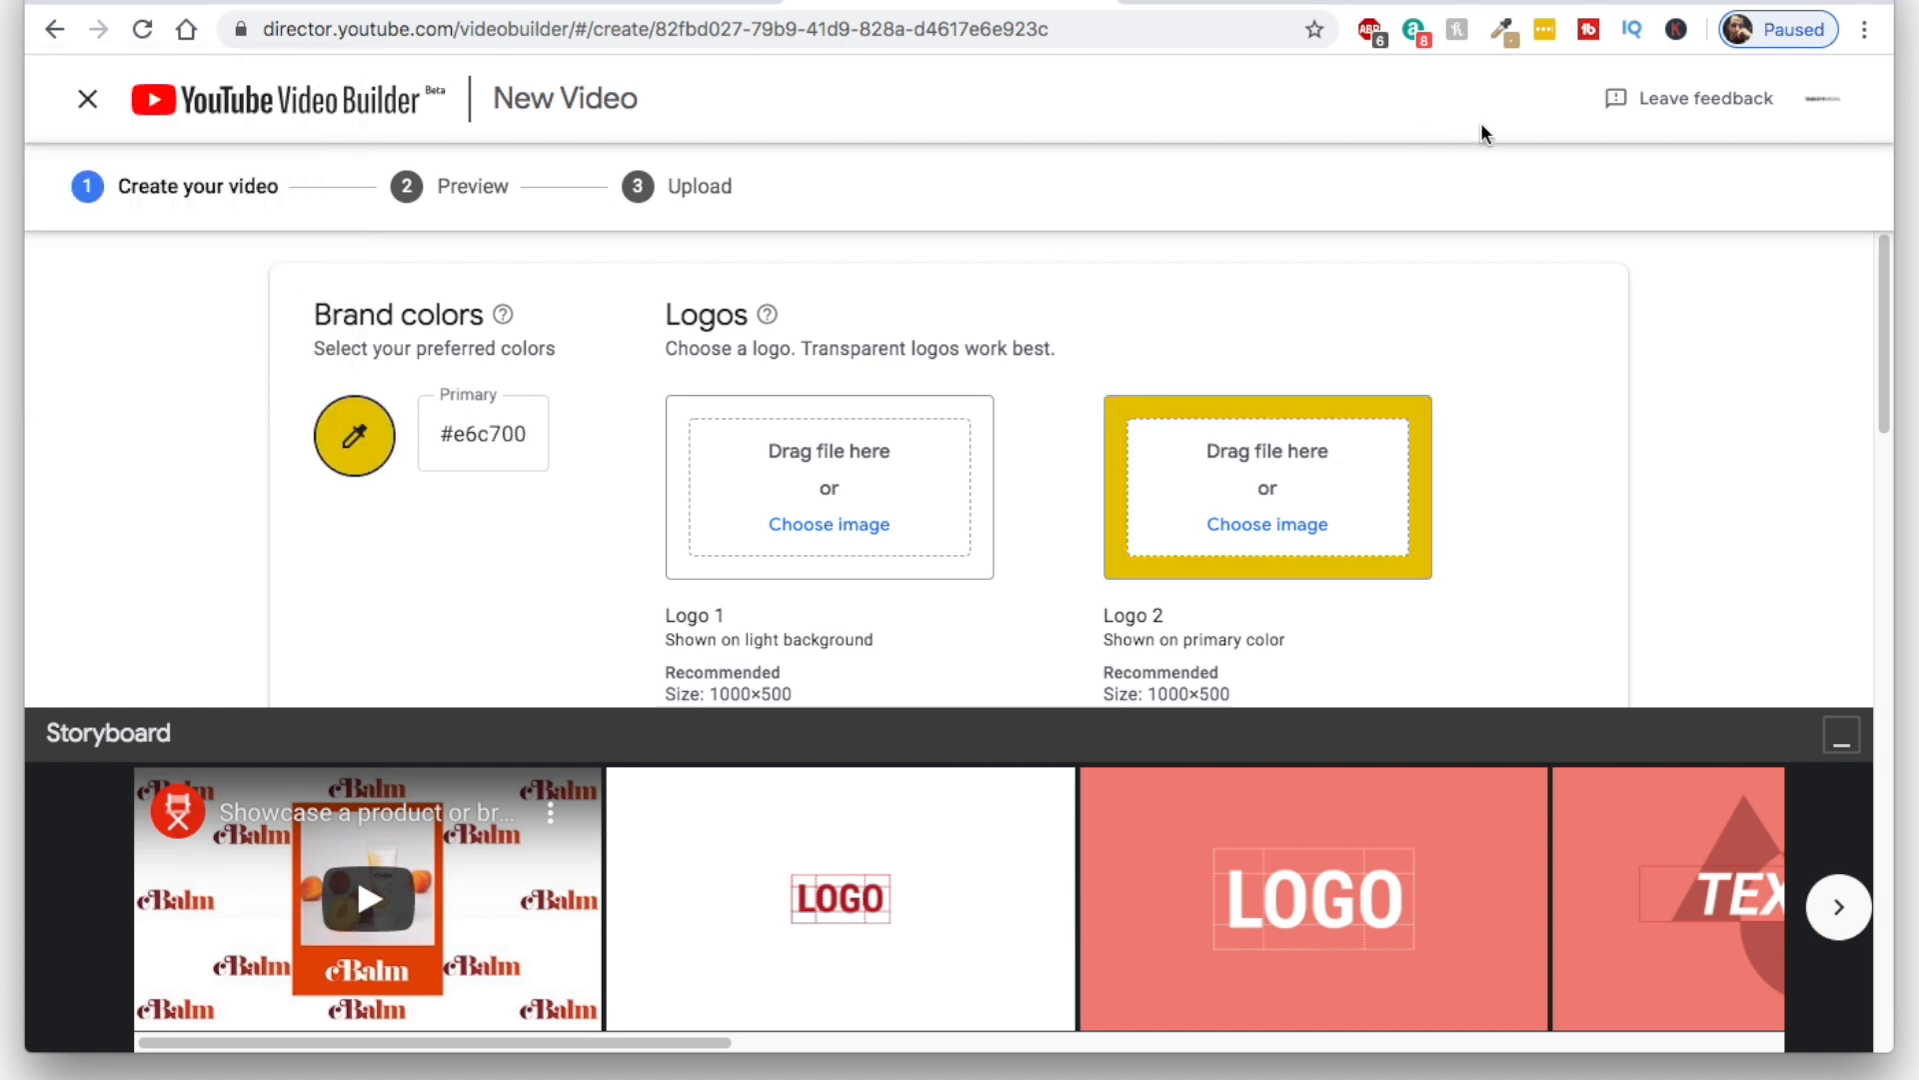
Choose the gold swatch from the browser color picker's color history and copy its hex code #CDA713
{"action": "left_click", "coordinate": [1503, 31]}
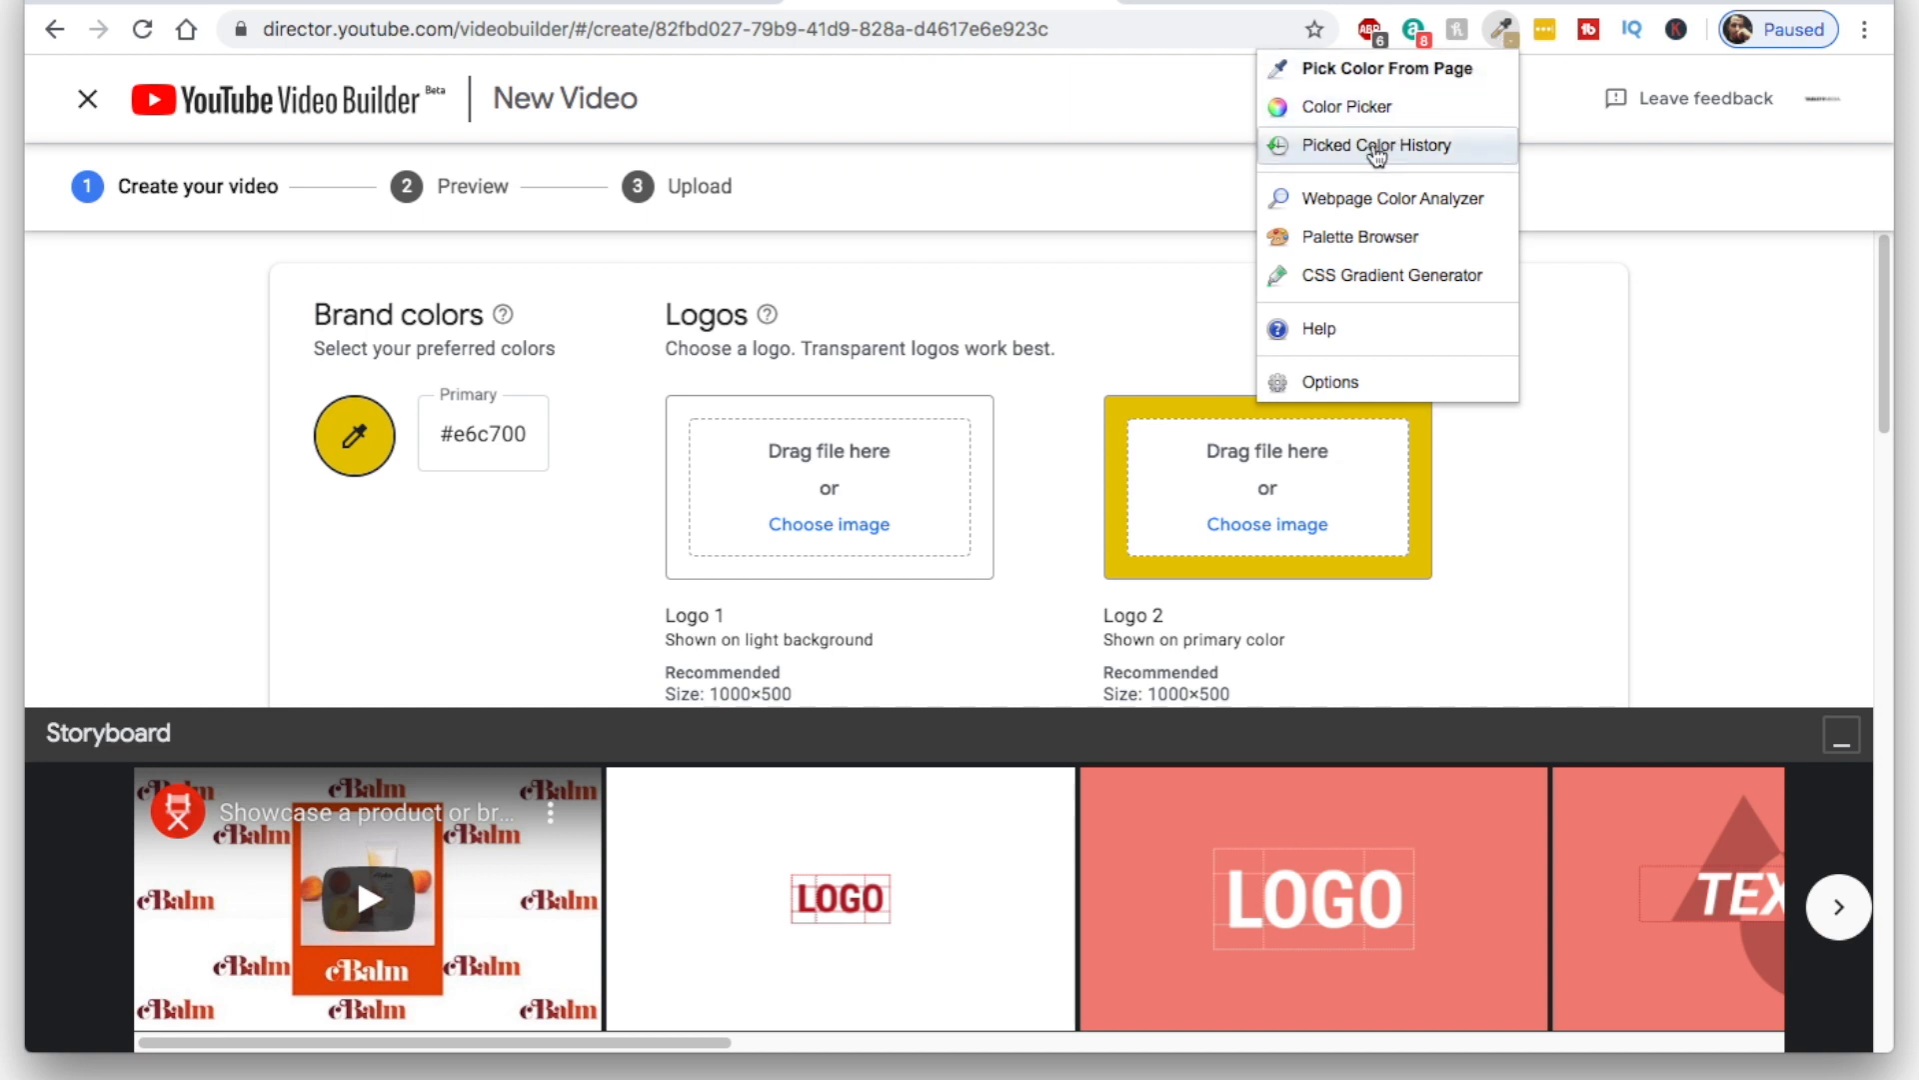
{"action": "left_click", "coordinate": [1377, 149]}
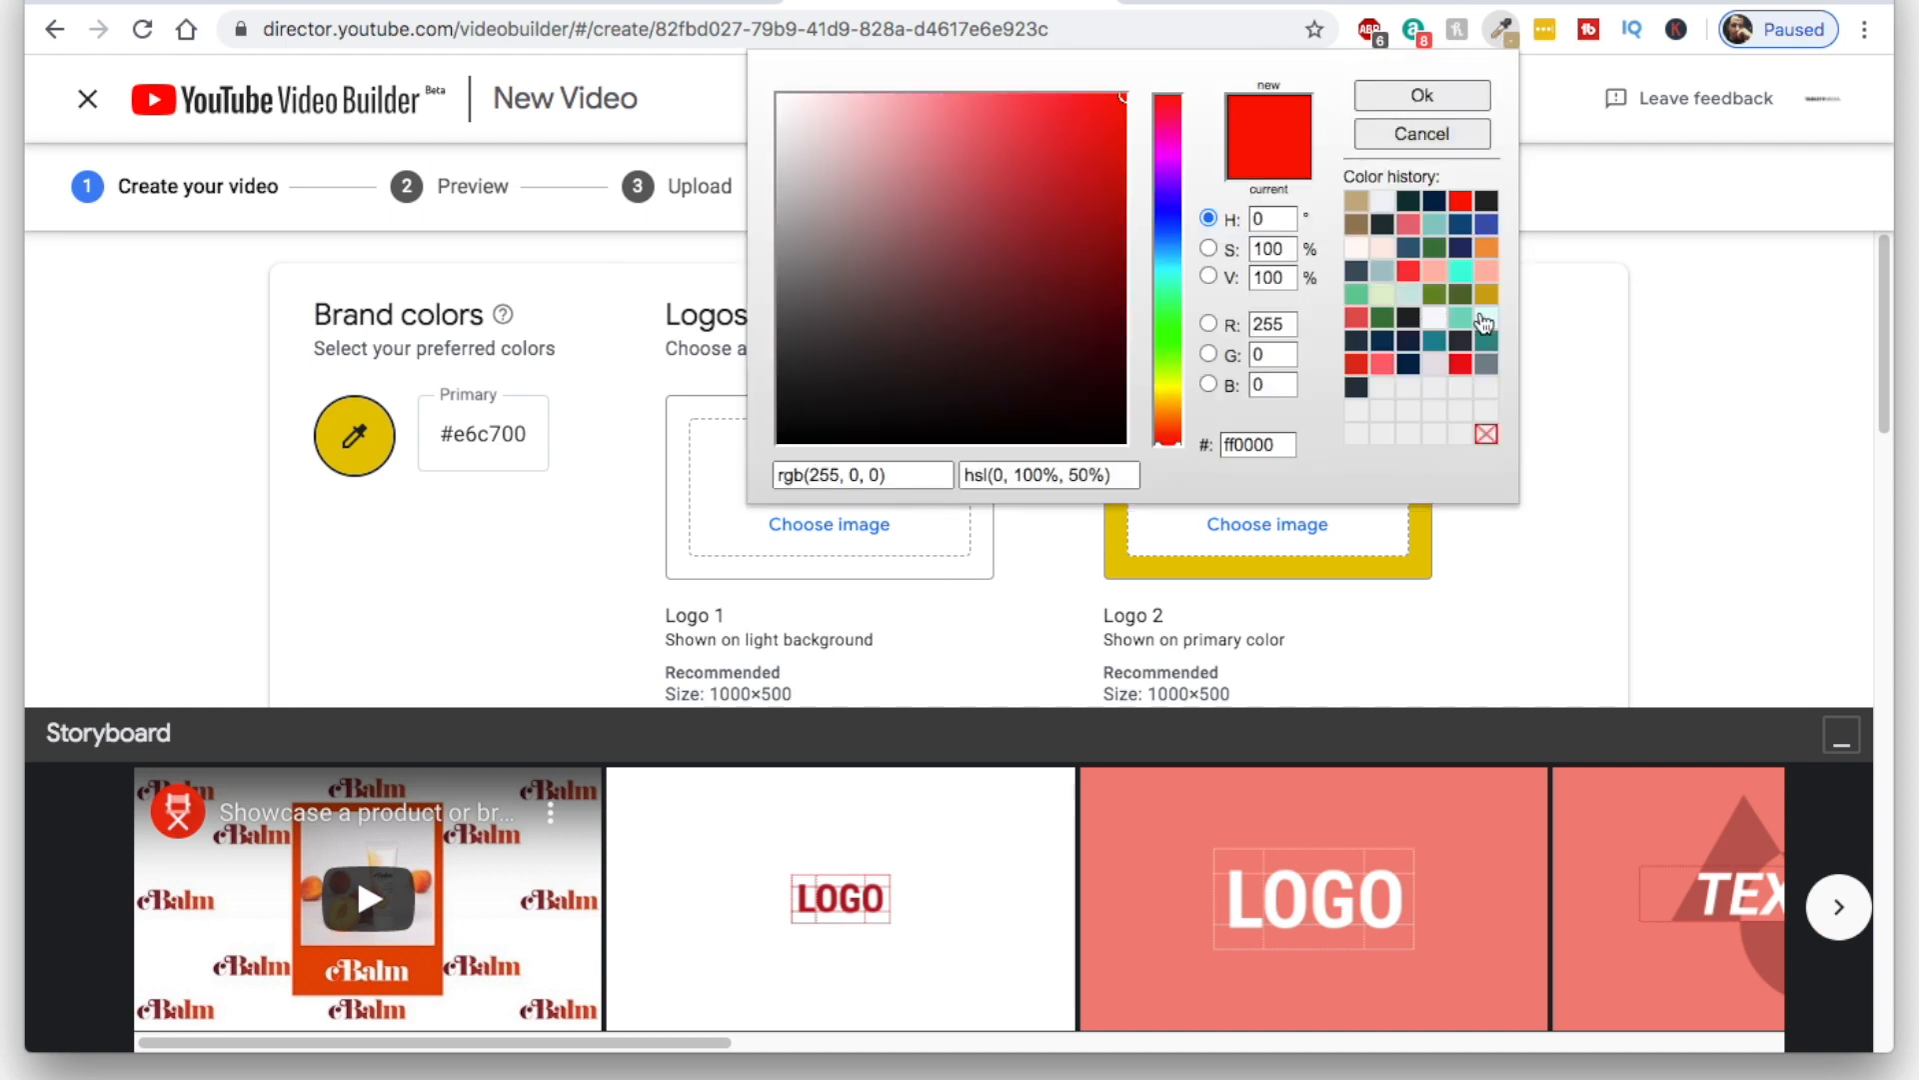
{"action": "left_click", "coordinate": [1491, 300]}
{"action": "left_click", "coordinate": [1414, 98]}
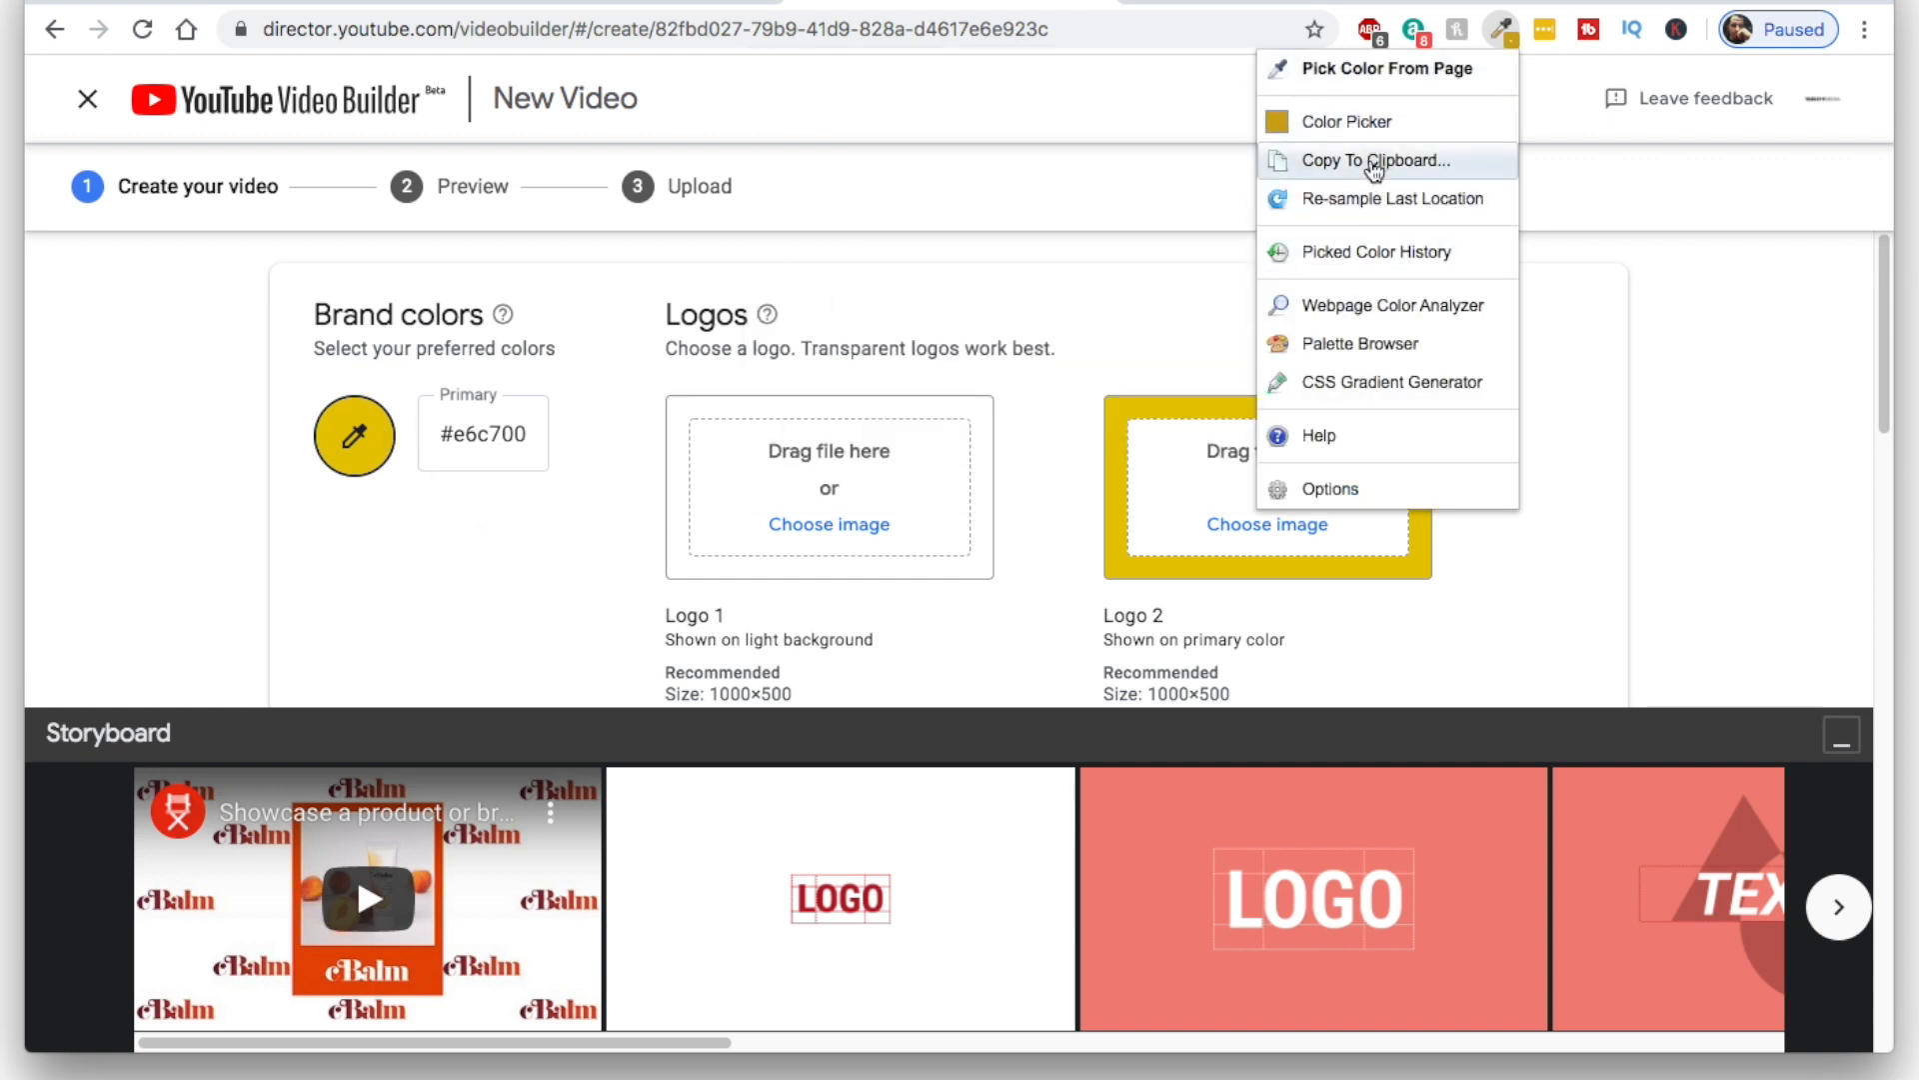
{"action": "left_click", "coordinate": [1374, 170]}
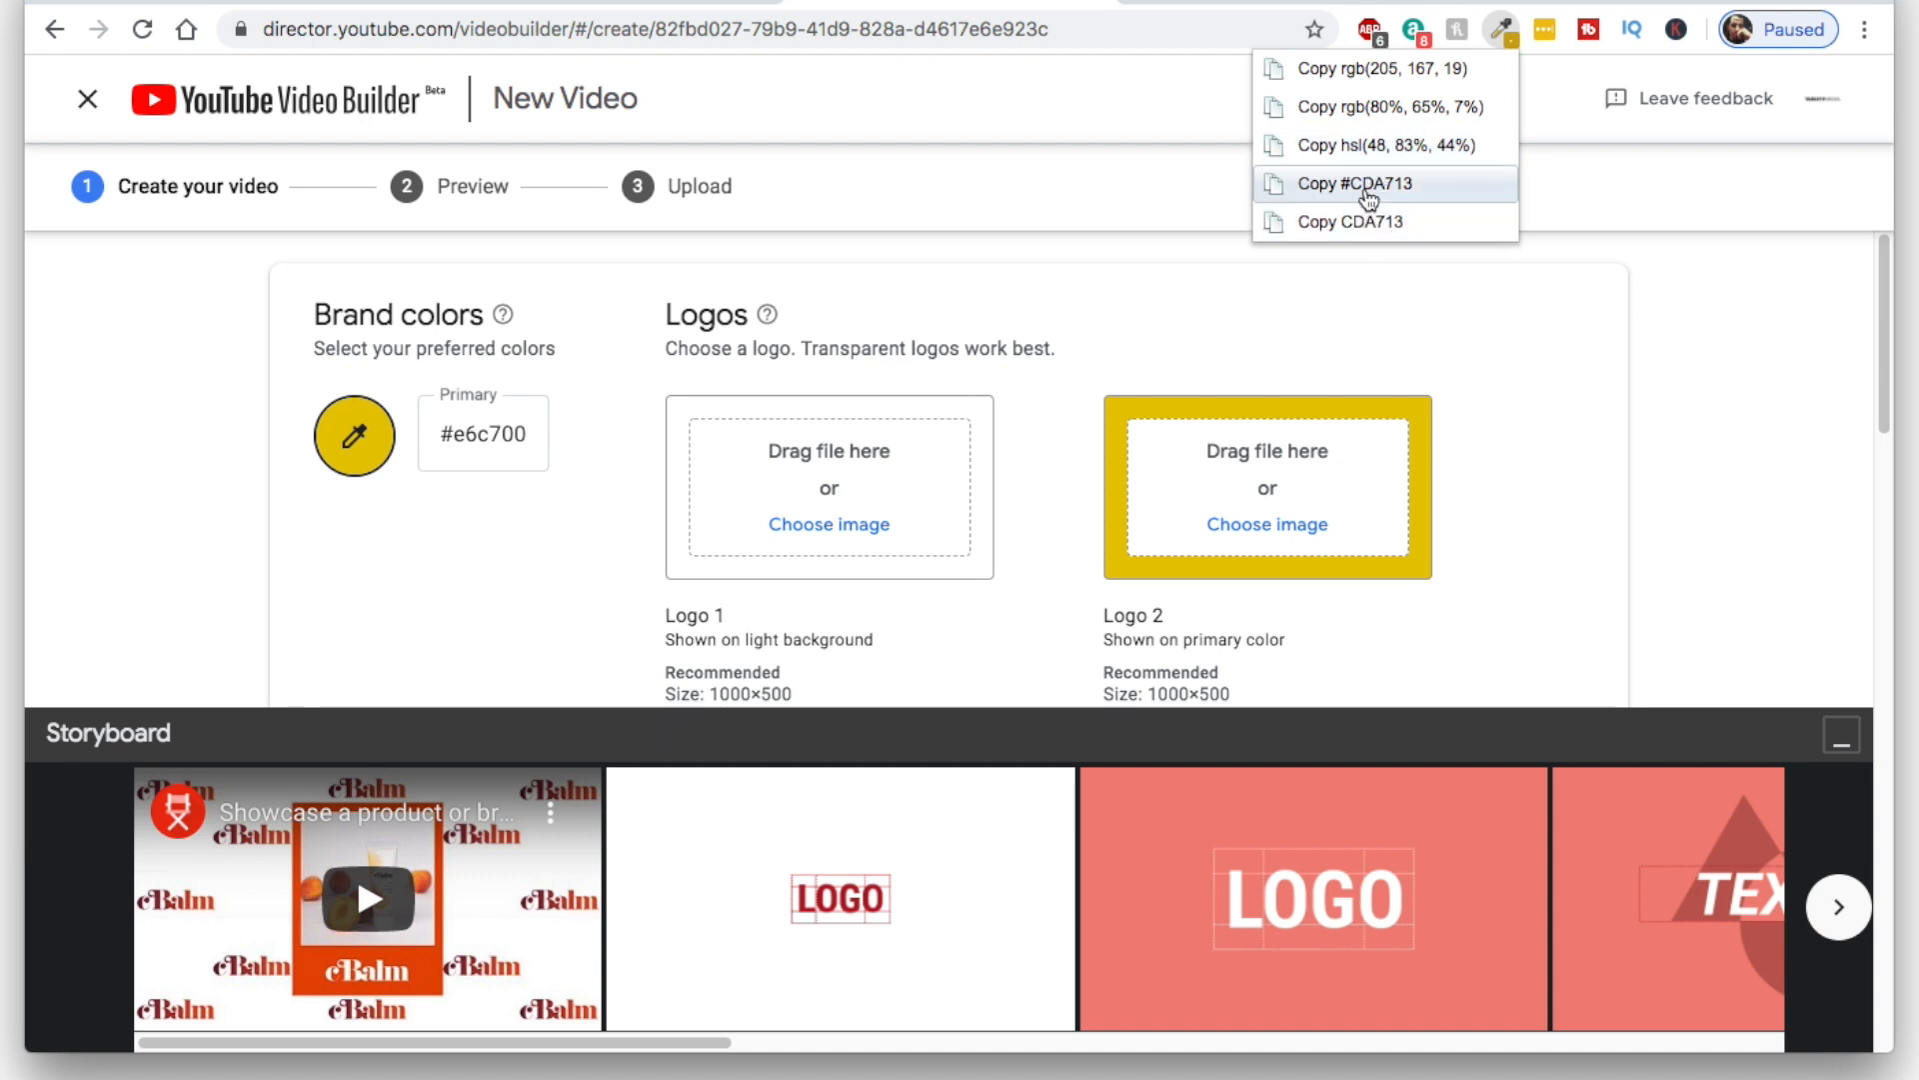
{"action": "left_click", "coordinate": [1368, 186]}
Replace the primary brand color value with the copied hex code #cda713
{"action": "triple_click", "coordinate": [472, 440]}
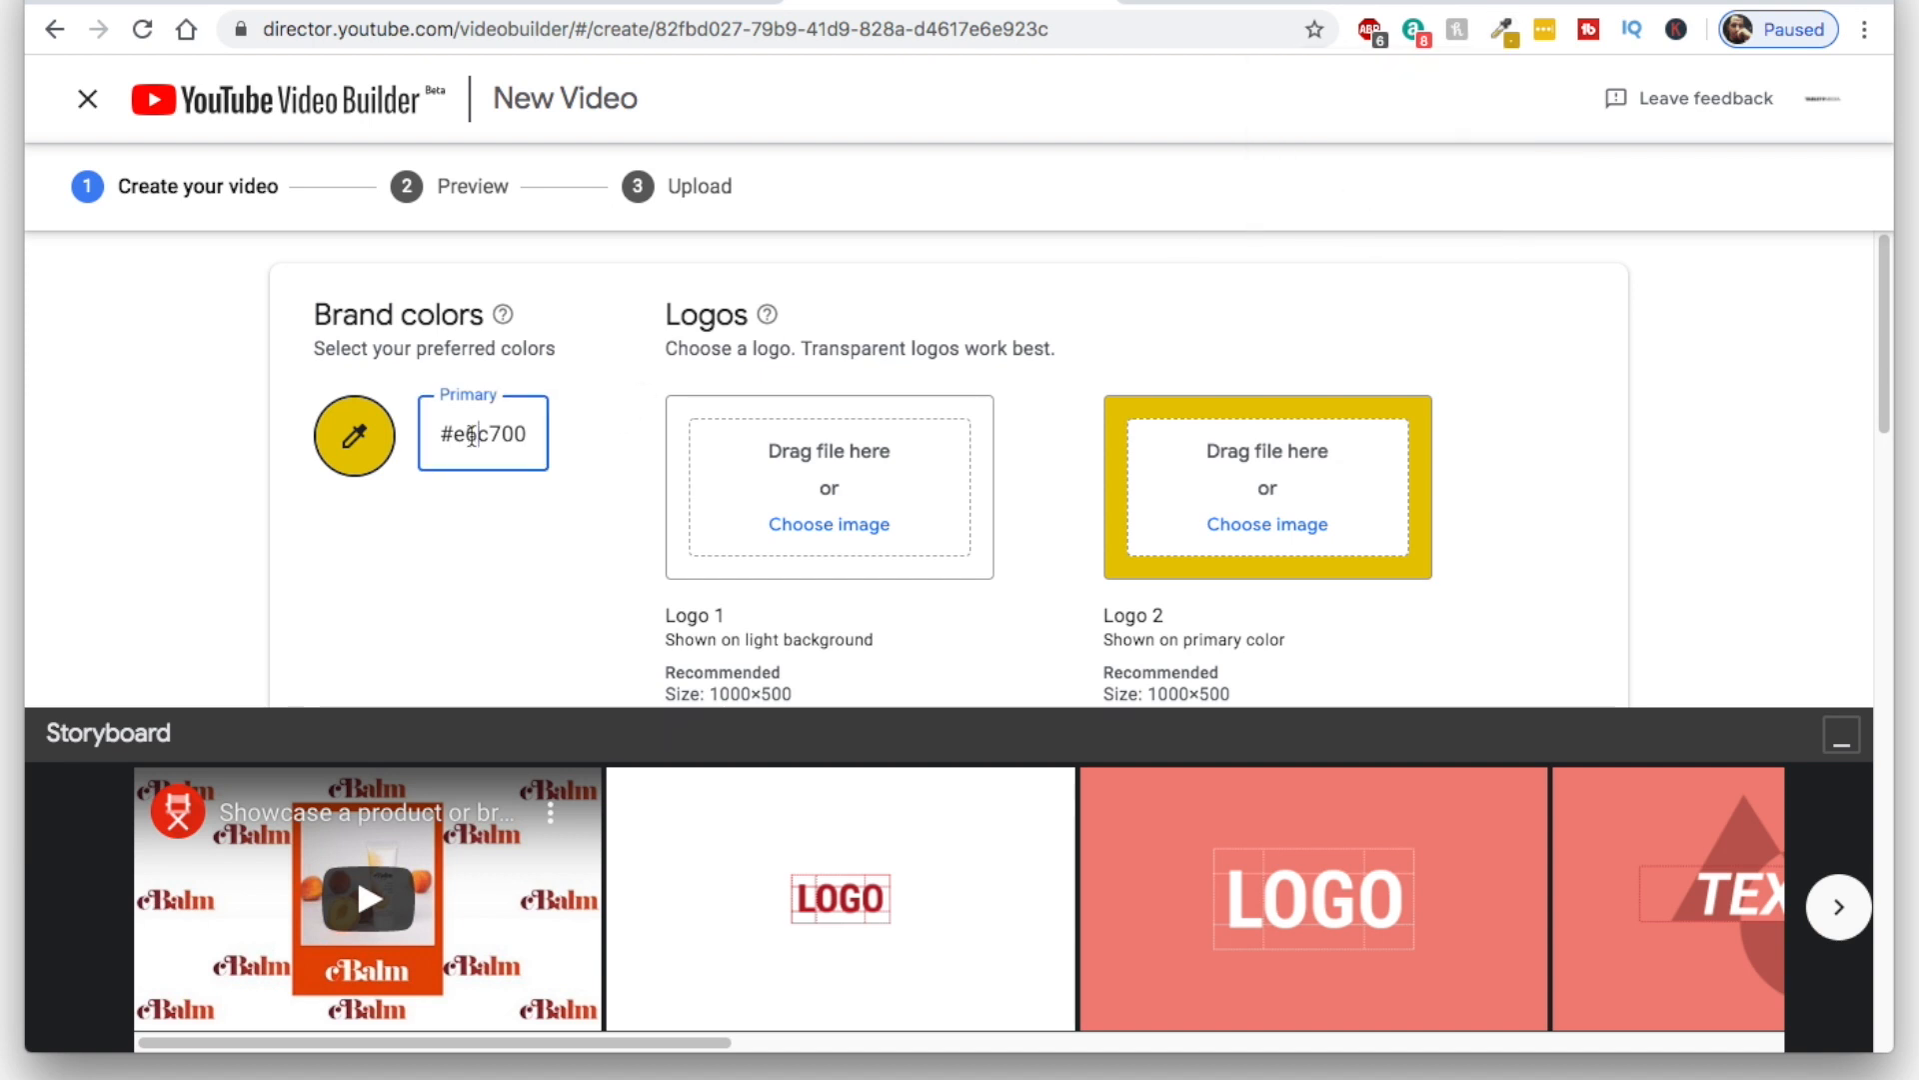
{"action": "key", "text": "ctrl+v"}
{"action": "left_click", "coordinate": [481, 541]}
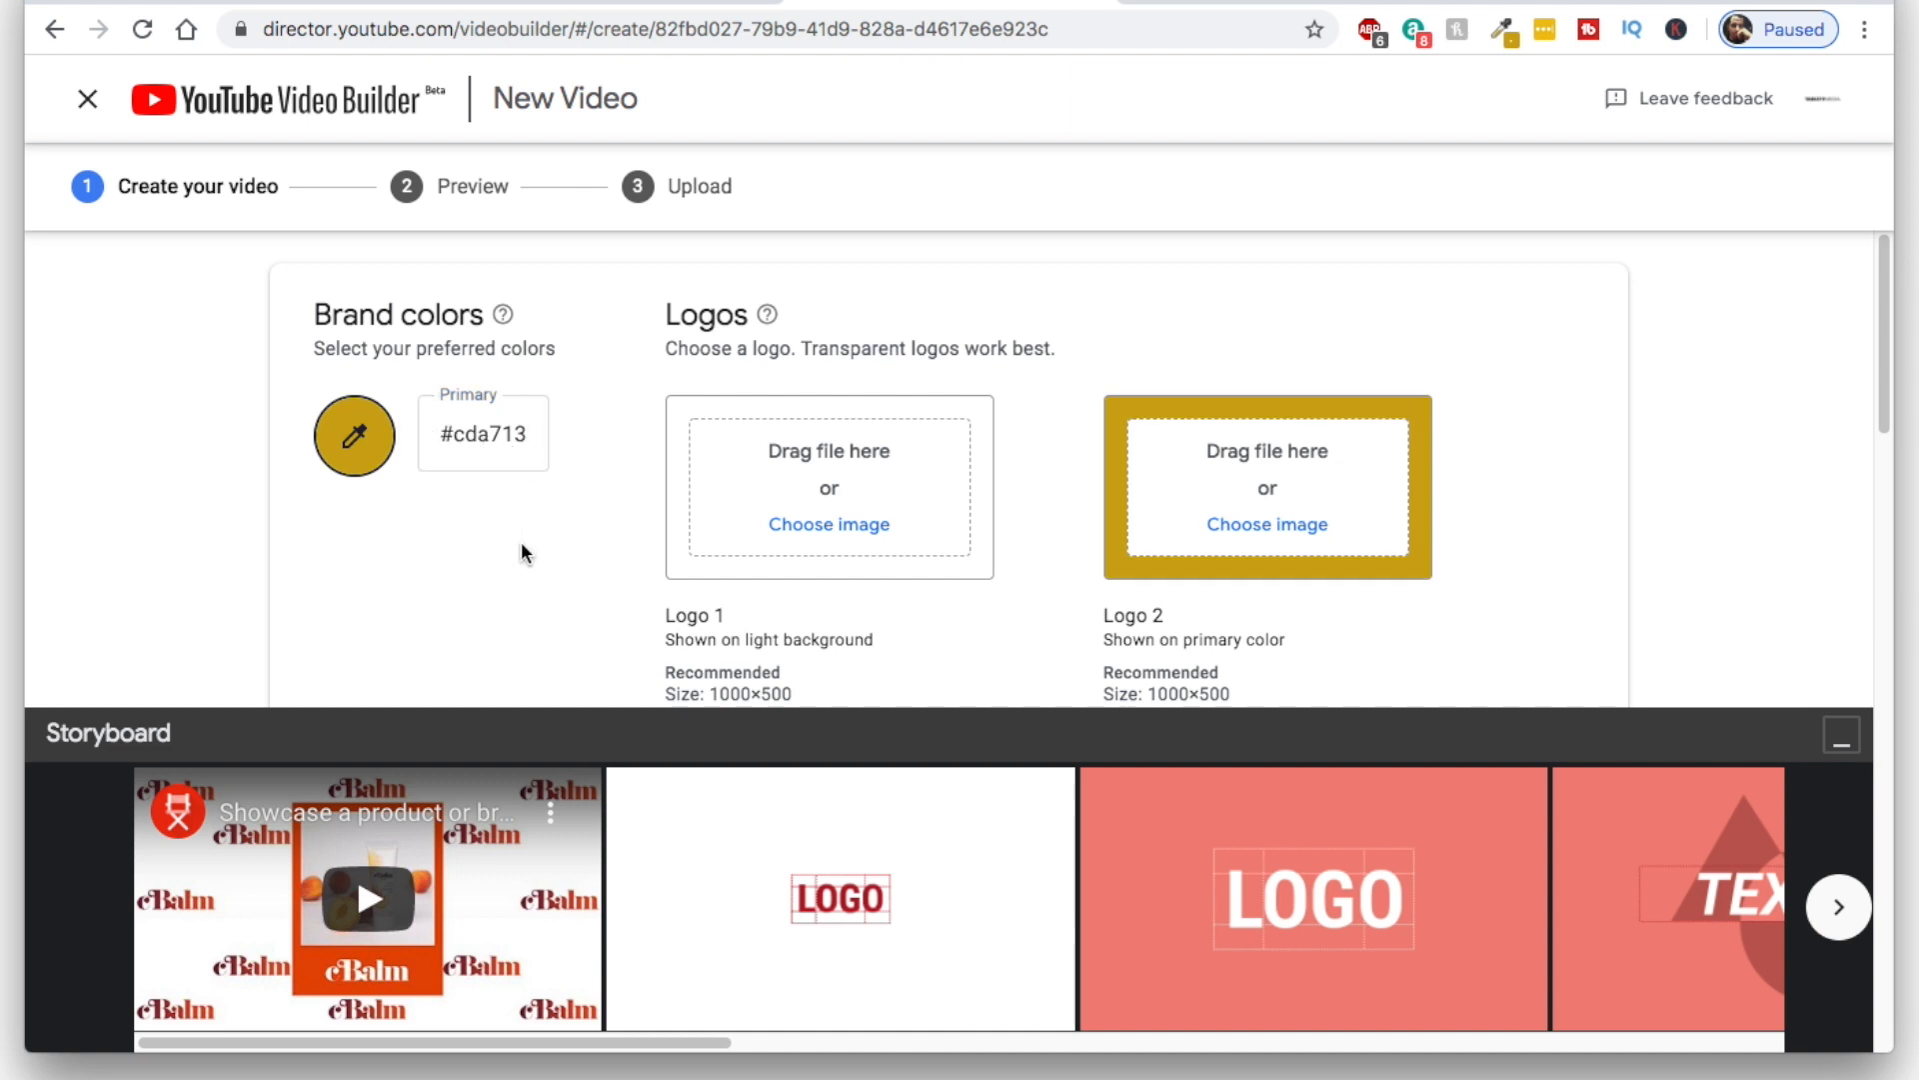
Brighten the primary brand color to RGB 251, 205, 19 (#fbcd13)
{"action": "left_click", "coordinate": [345, 440]}
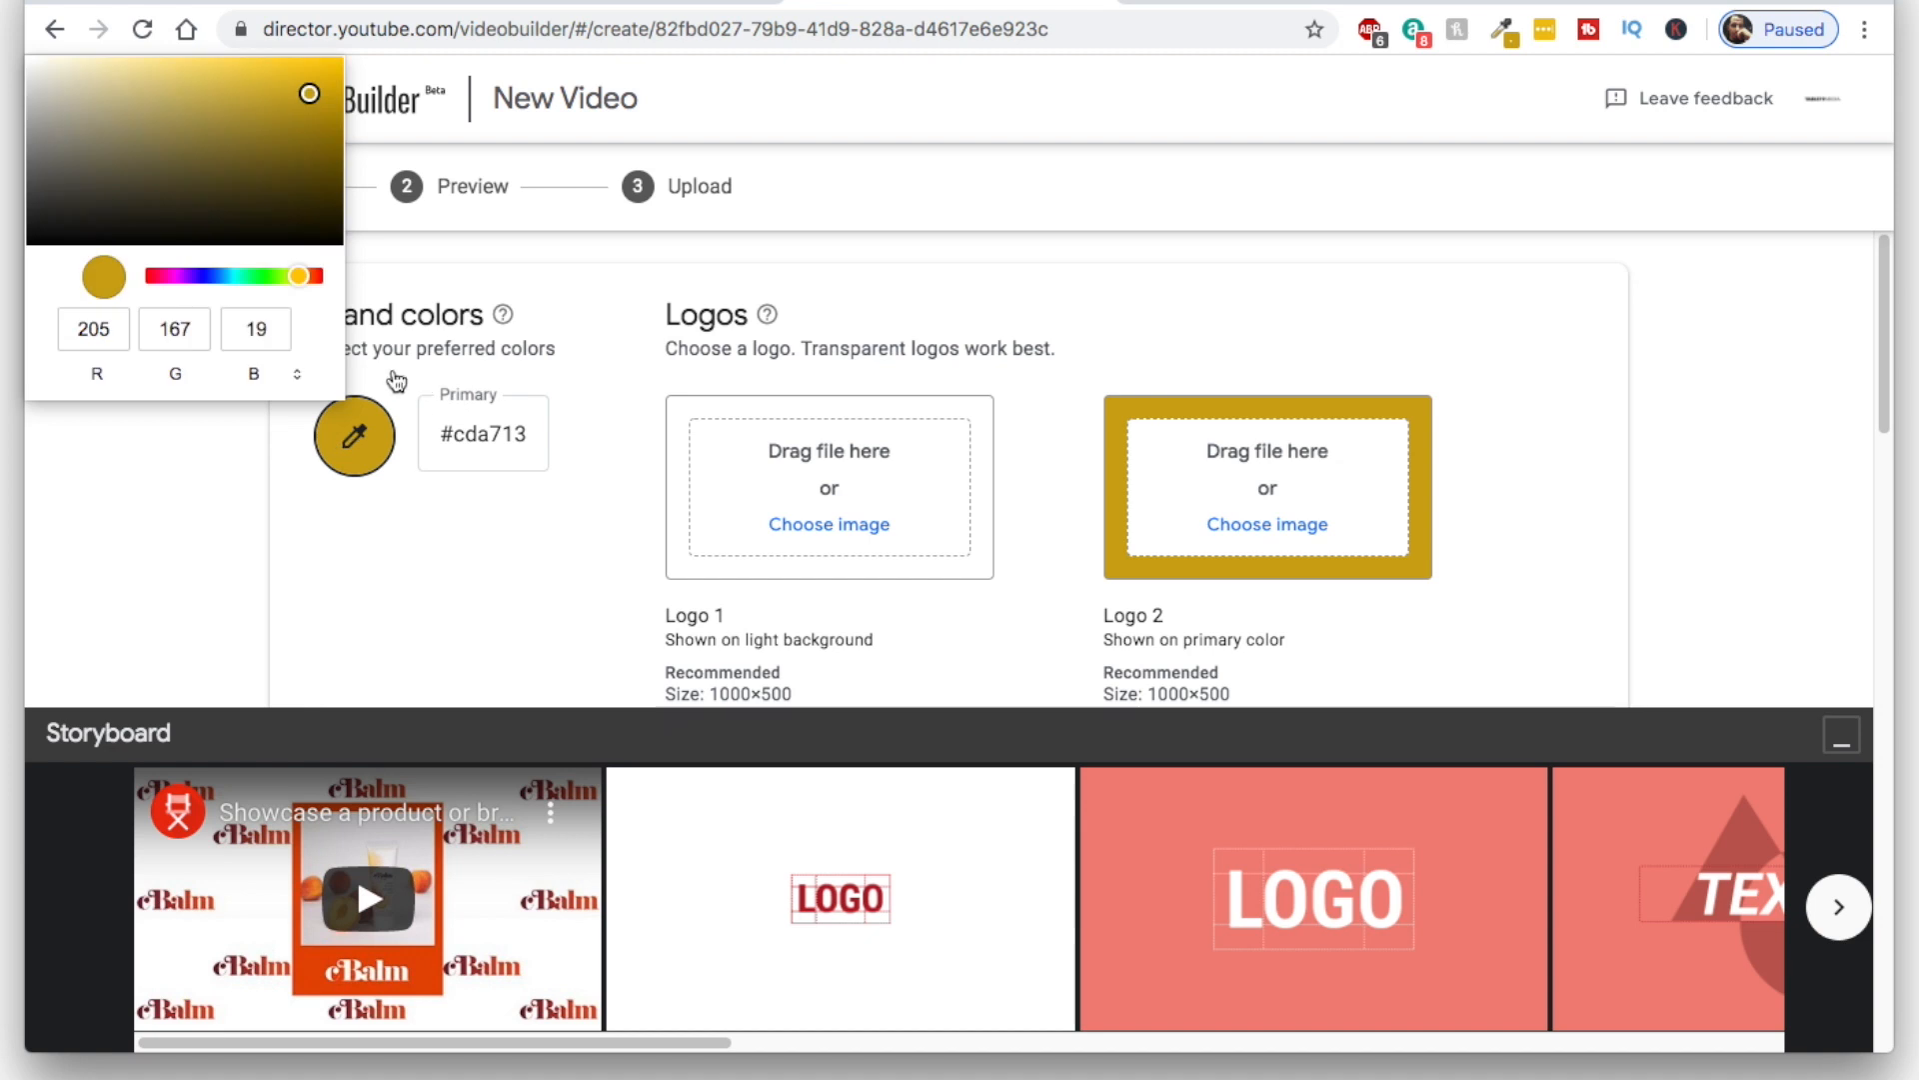
{"action": "left_click_drag", "start_coordinate": [310, 92], "coordinate": [315, 63]}
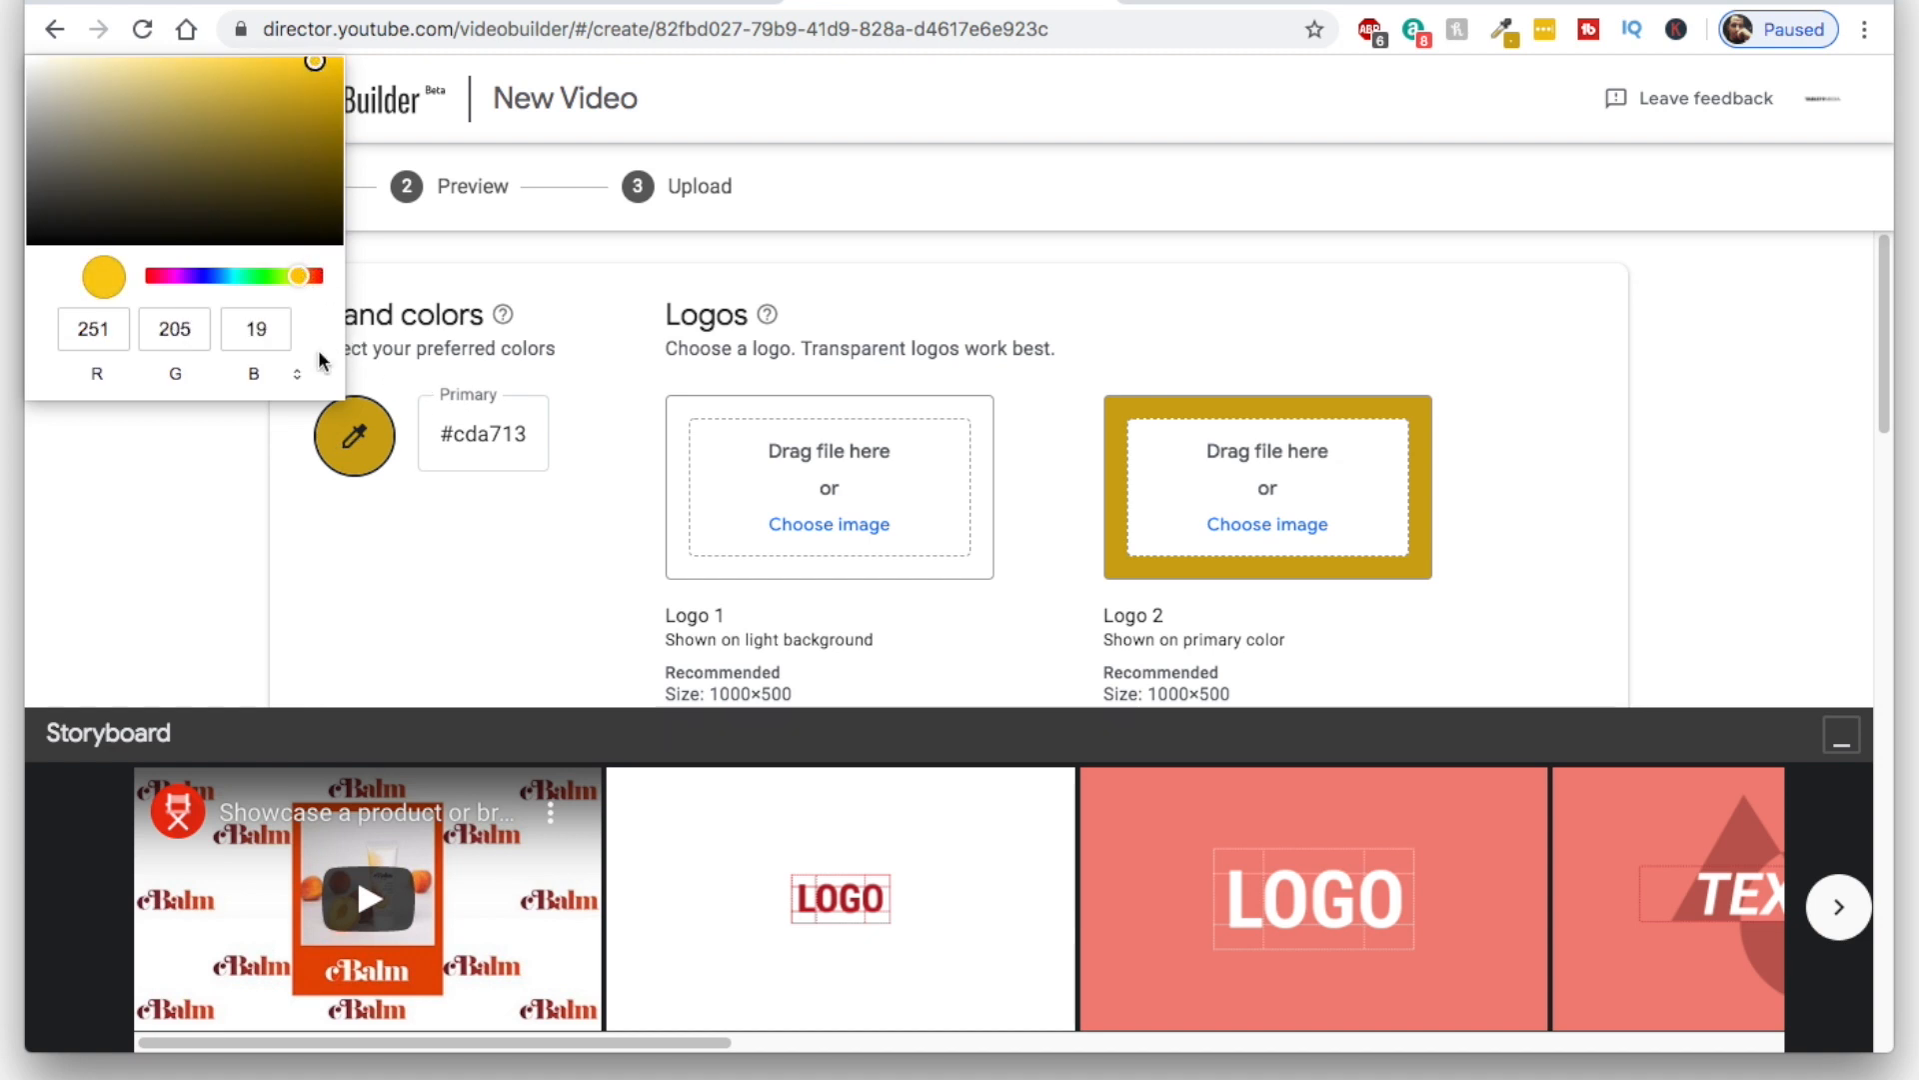
{"action": "left_click", "coordinate": [465, 563]}
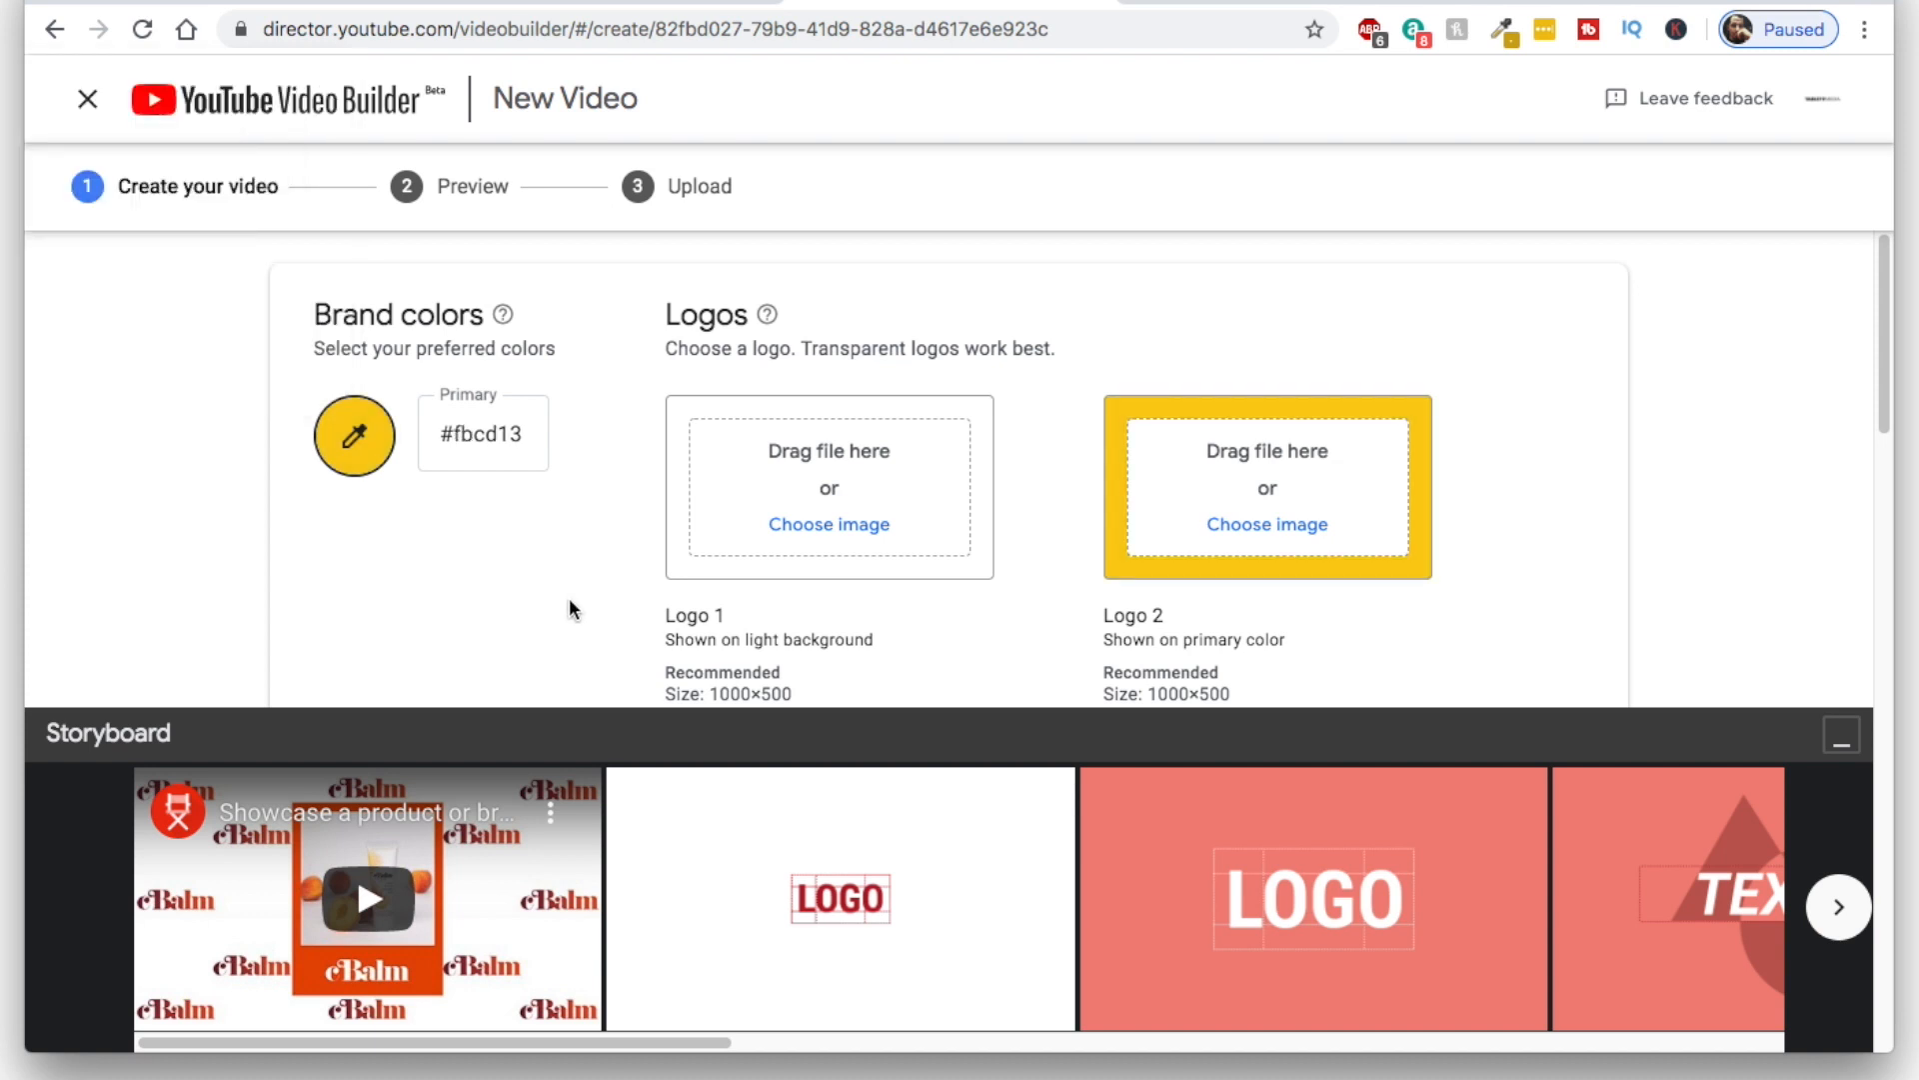
Preview the image file Mobile-Photography-Real-Estate-Product copy.png and upload it as Logo 1 for light backgrounds
{"action": "scroll", "coordinate": [778, 573], "scroll_direction": "down", "scroll_amount": 2}
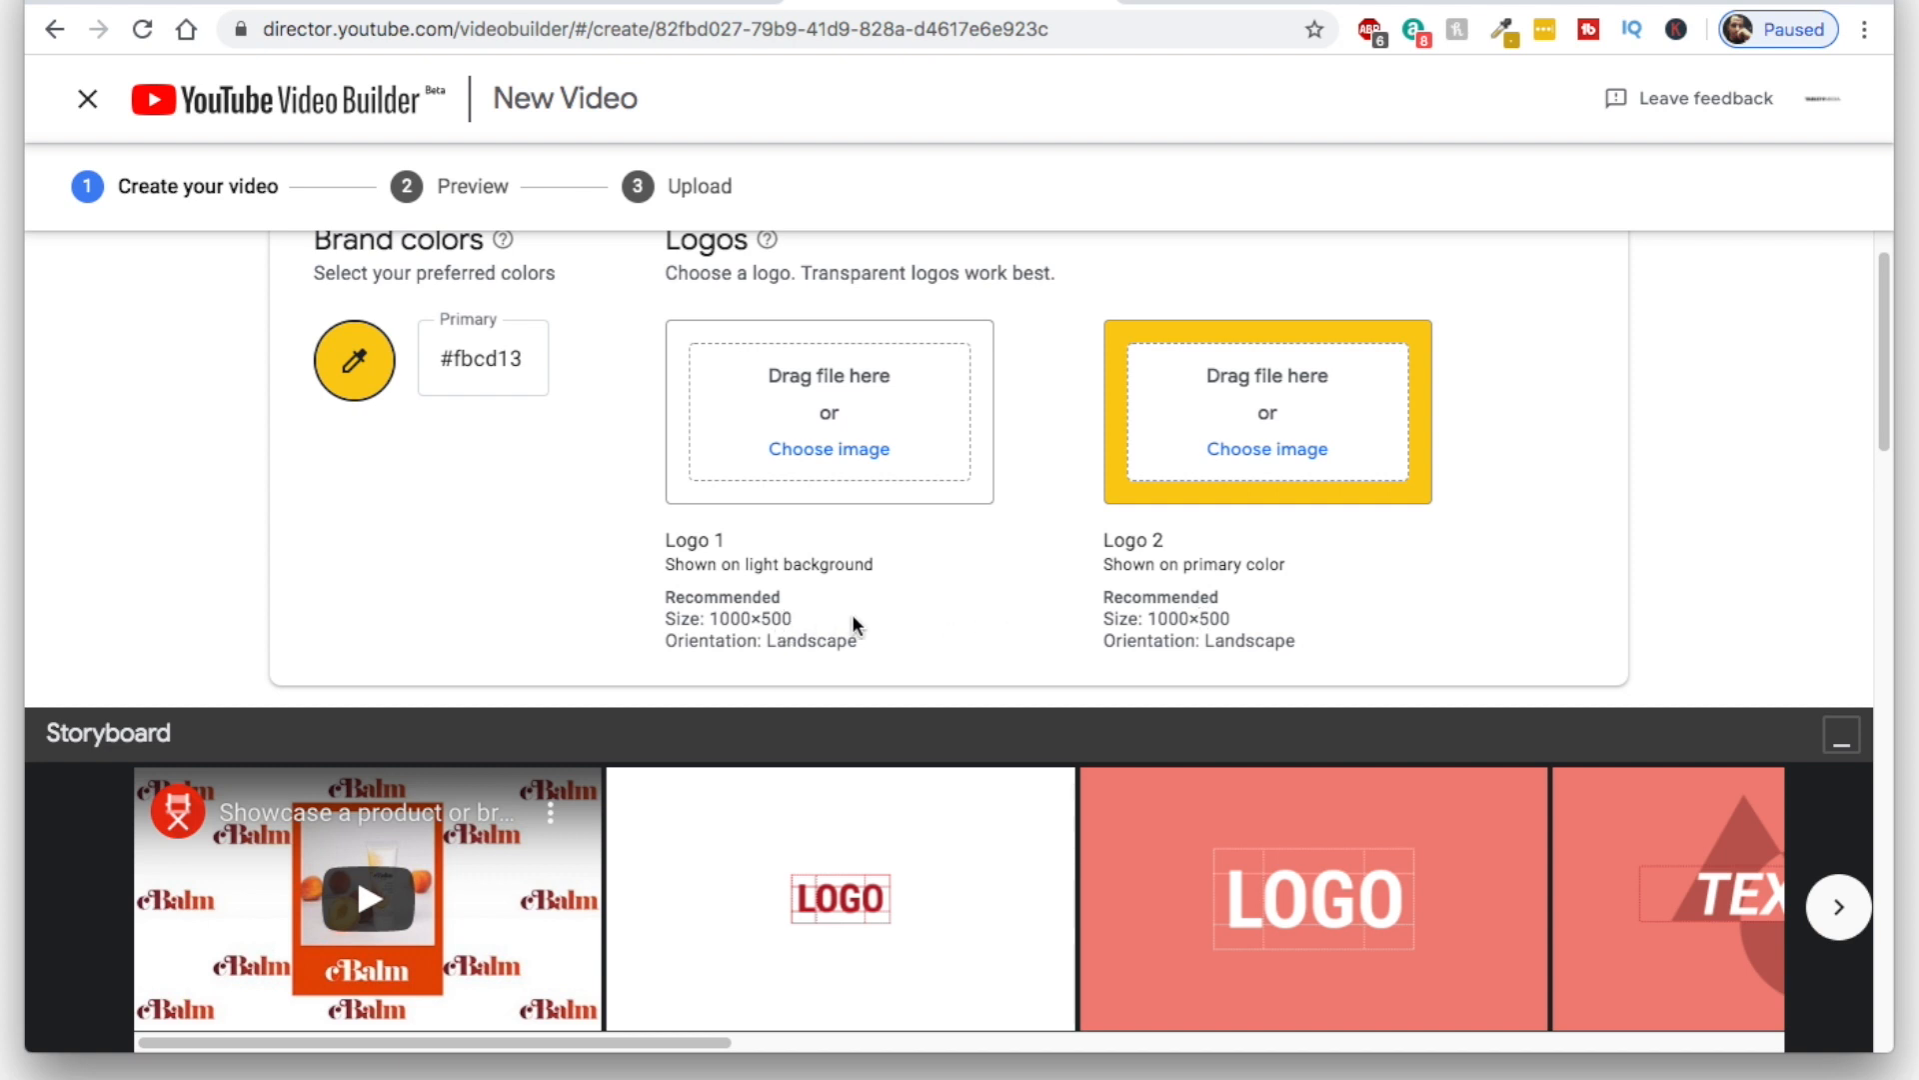
{"action": "scroll", "coordinate": [735, 579], "scroll_direction": "up", "scroll_amount": 2}
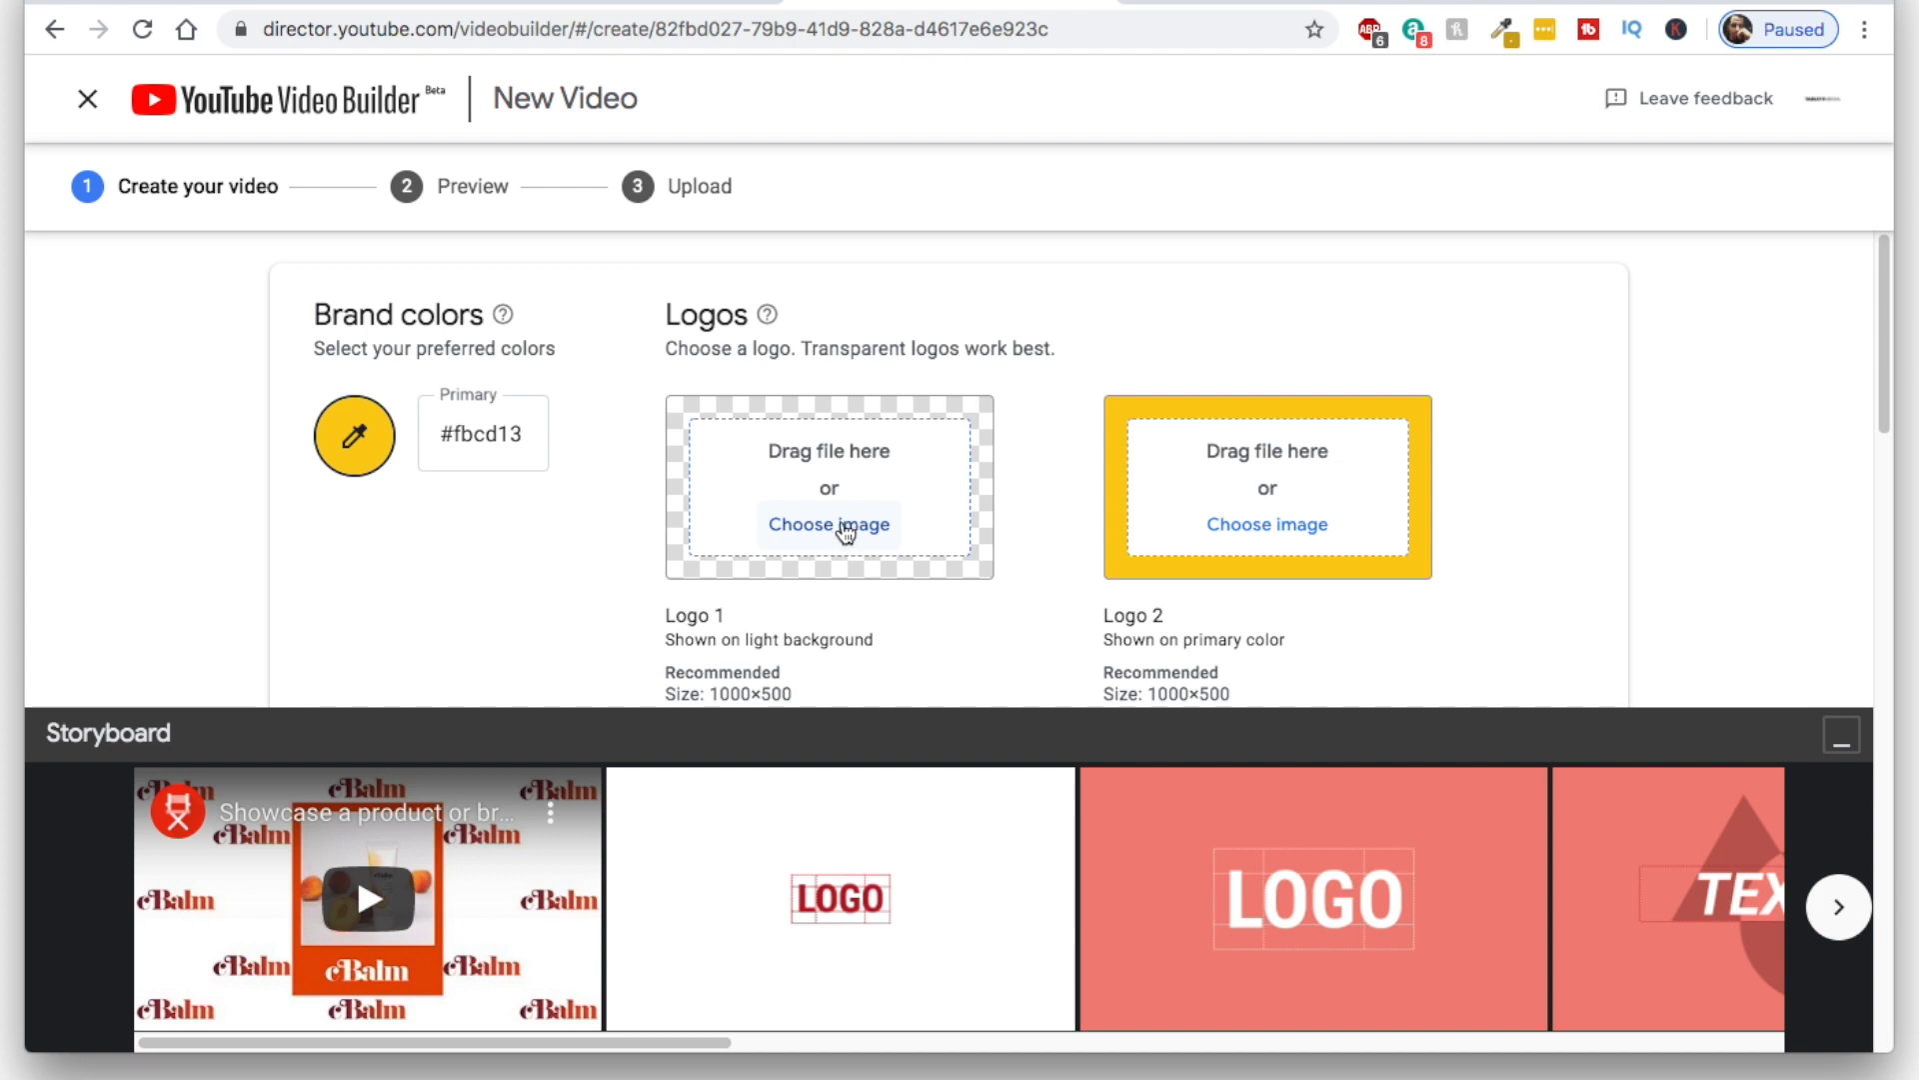
{"action": "left_click", "coordinate": [844, 530]}
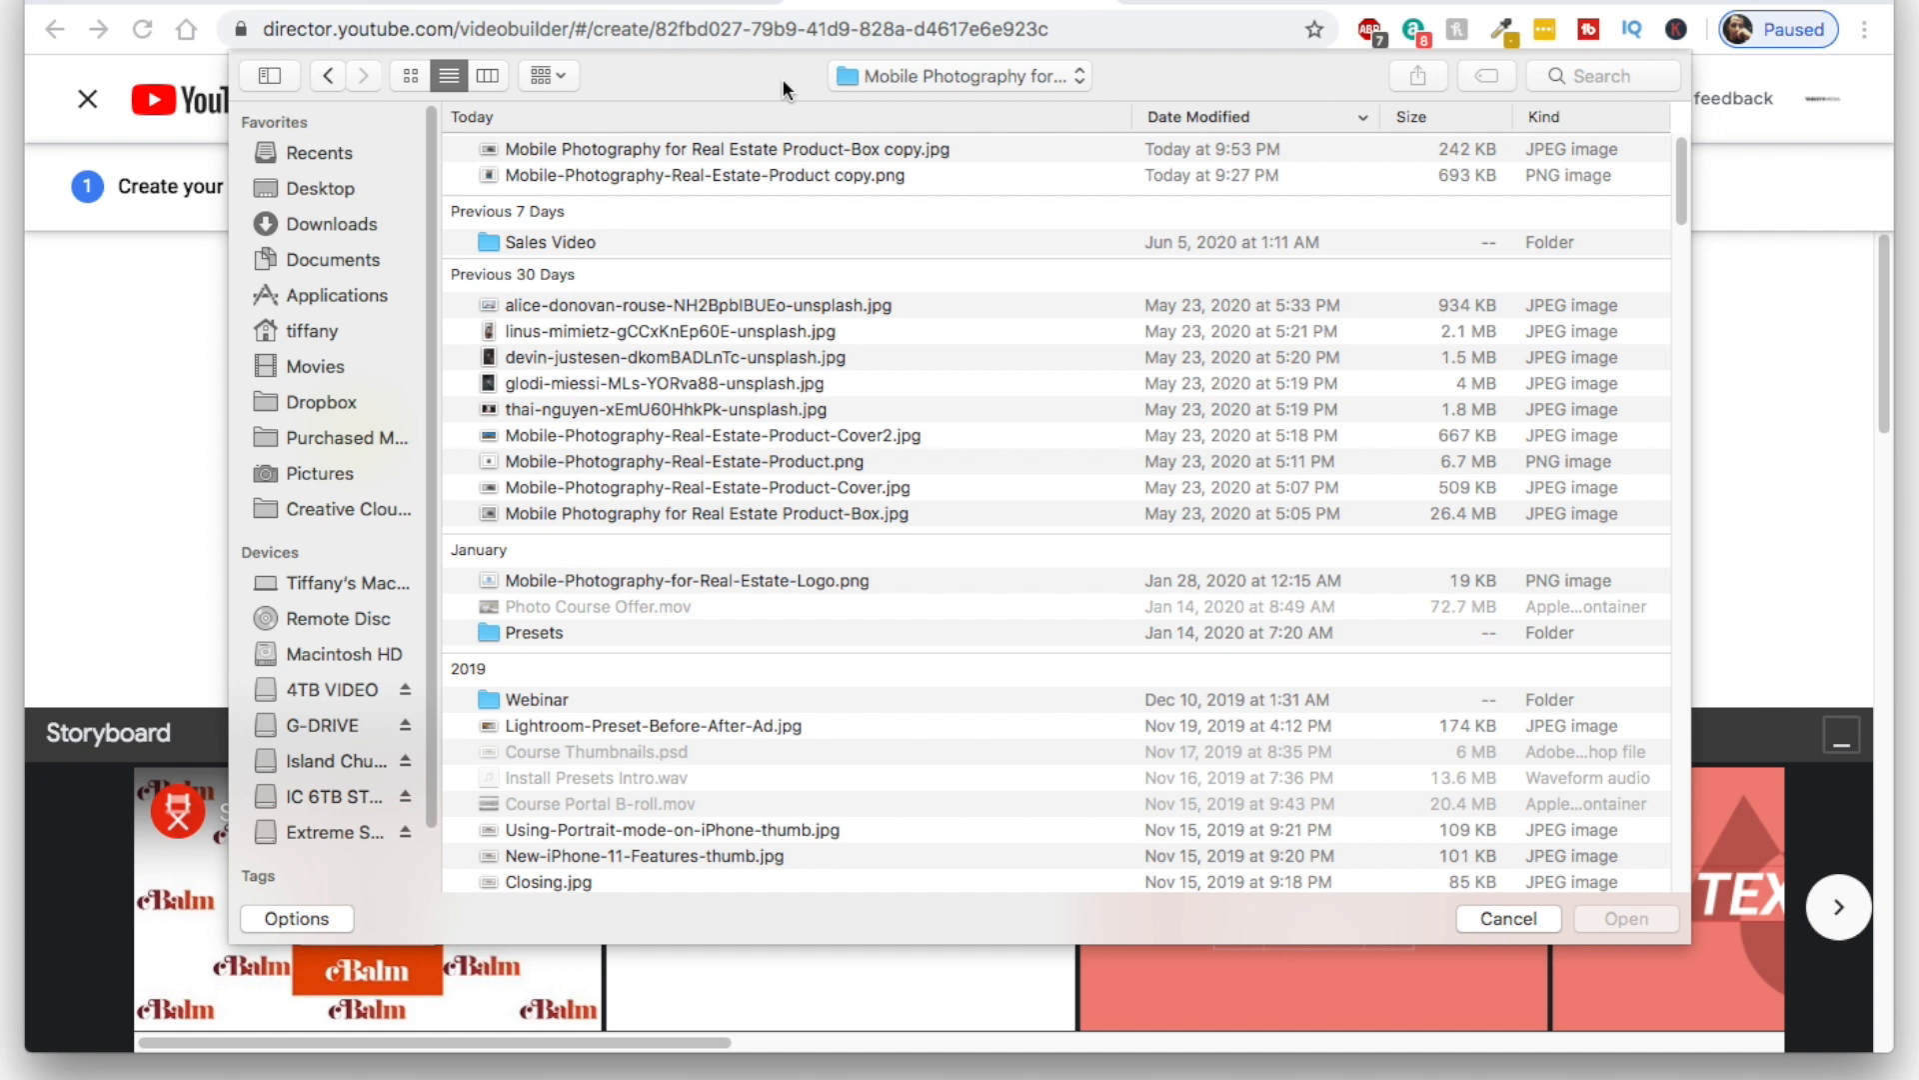
{"action": "left_click", "coordinate": [742, 176]}
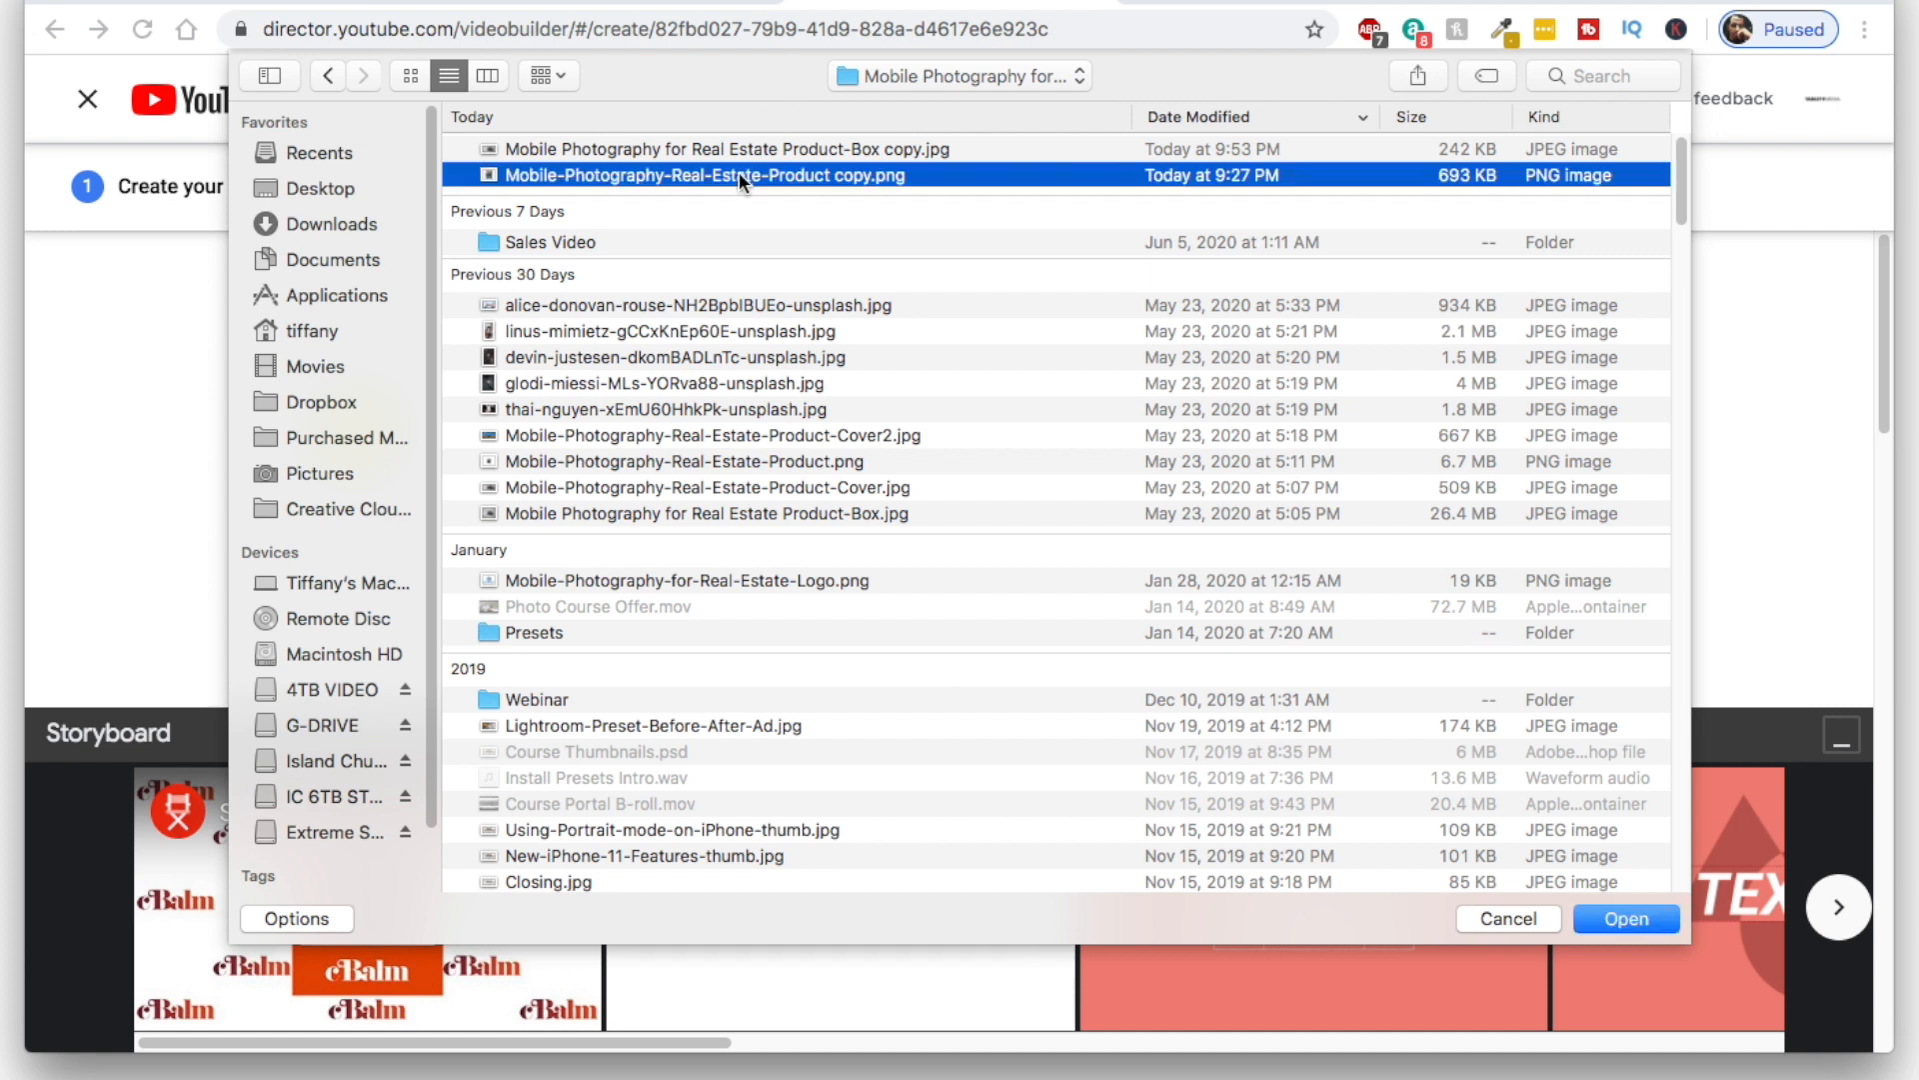
{"action": "key", "text": "space"}
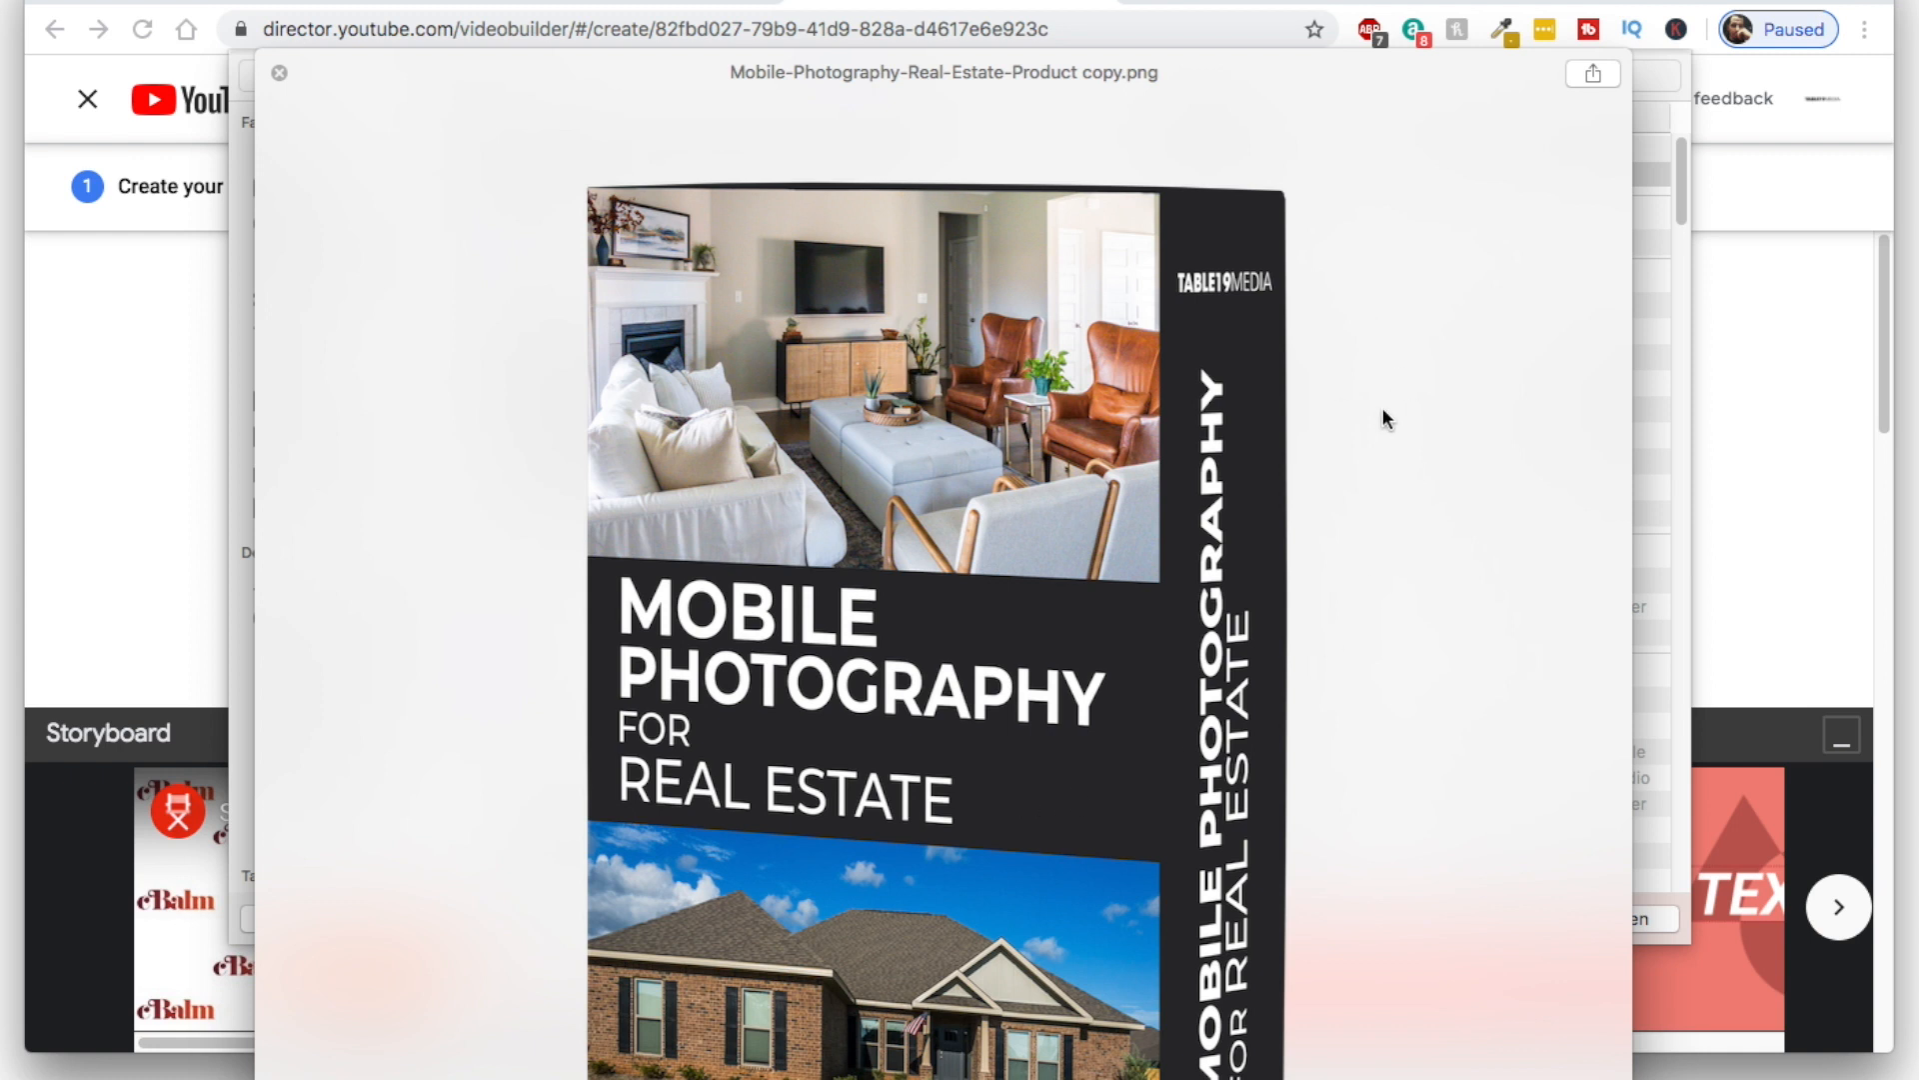
{"action": "key", "text": "space"}
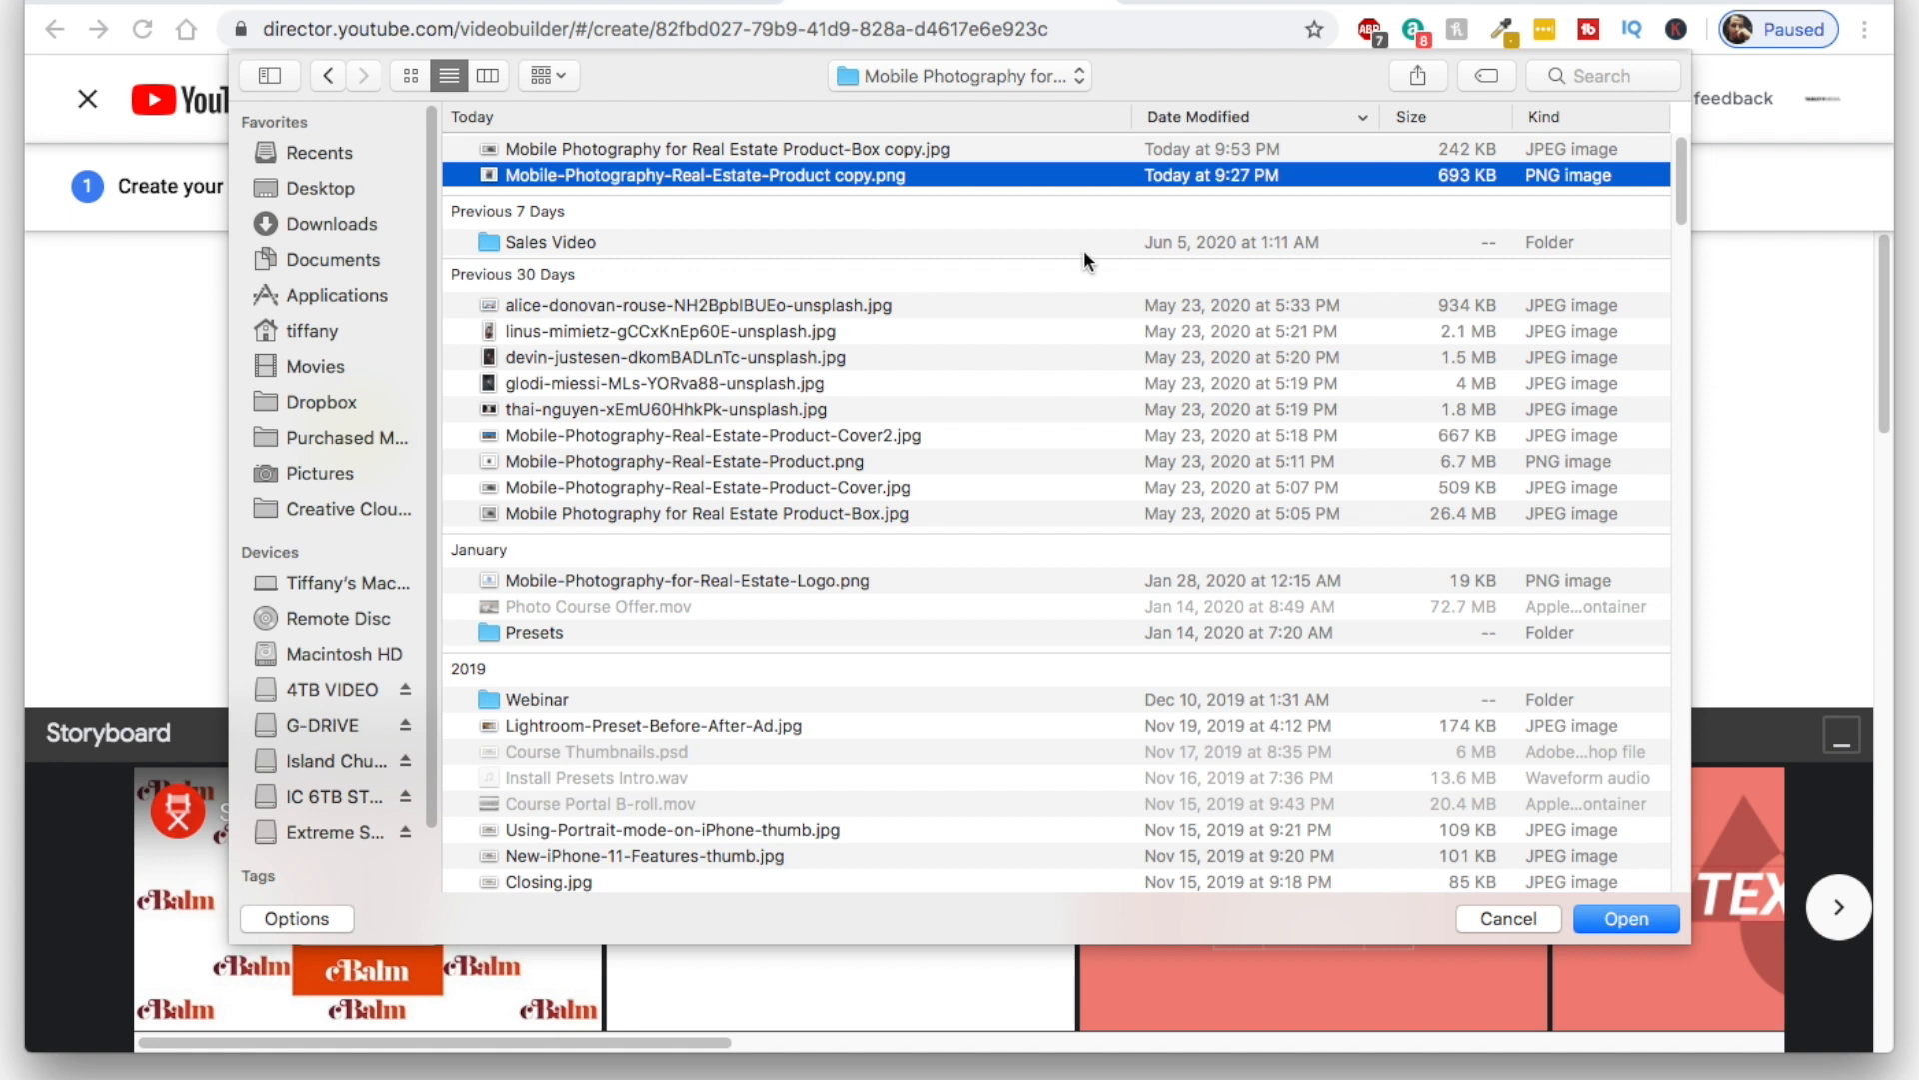
{"action": "left_click", "coordinate": [1626, 922]}
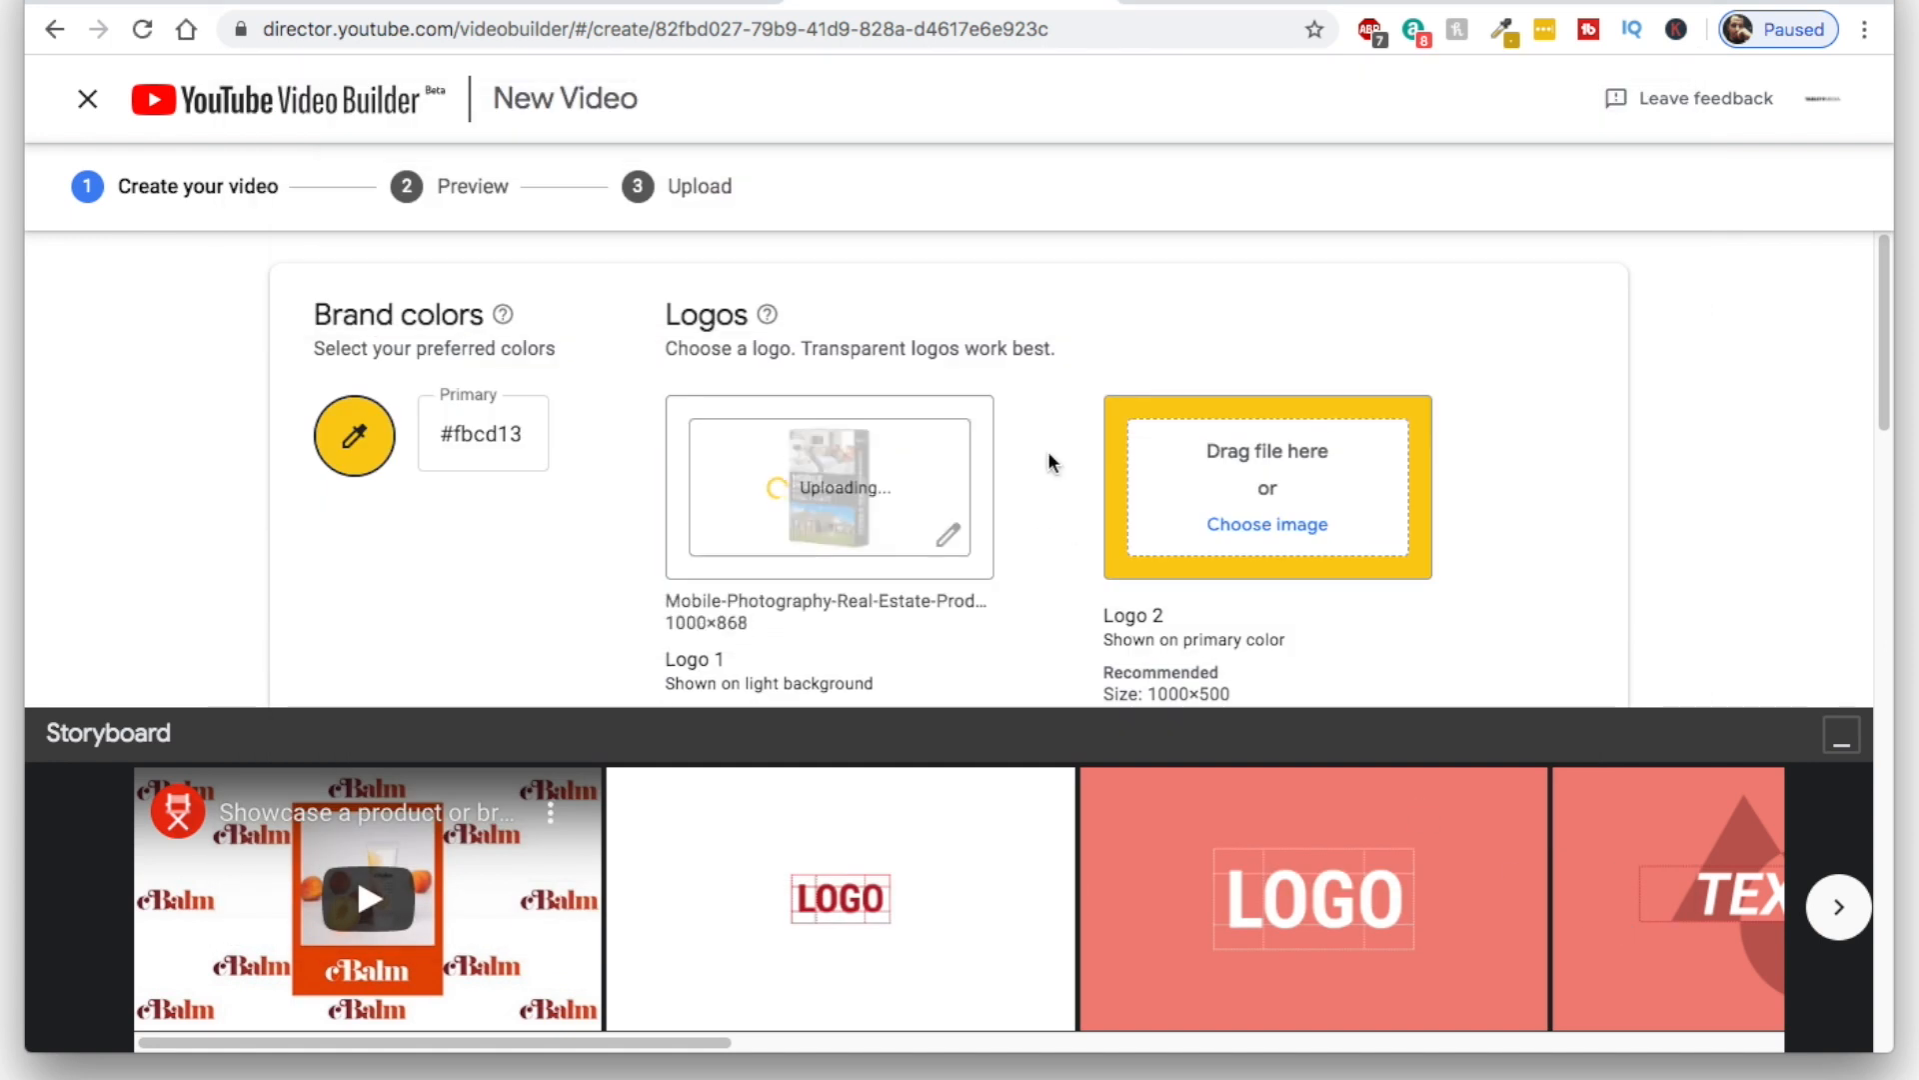
Upload Mobile-Photography-Real-Estate-Product copy.png as Logo 2 for the primary color background
{"action": "scroll", "coordinate": [1054, 457], "scroll_direction": "down", "scroll_amount": 1}
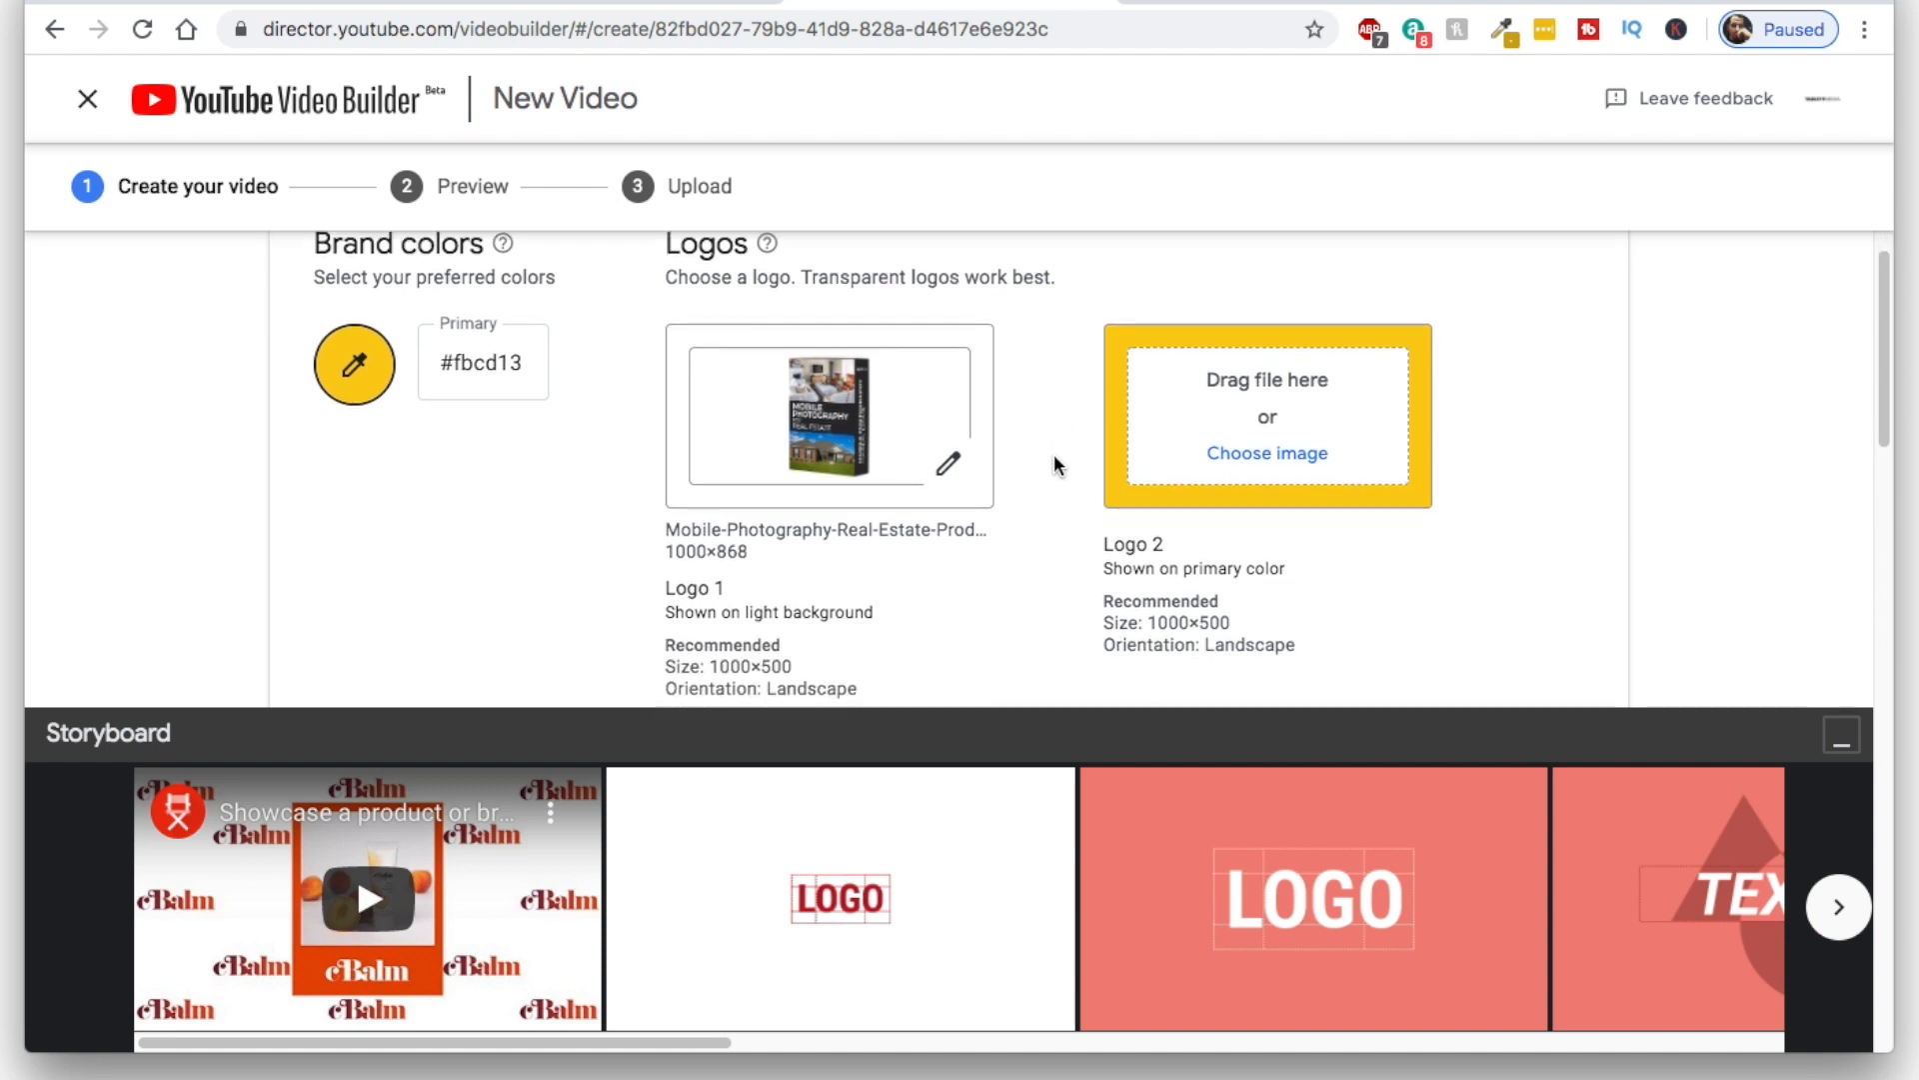
{"action": "scroll", "coordinate": [1055, 465], "scroll_direction": "down", "scroll_amount": 1}
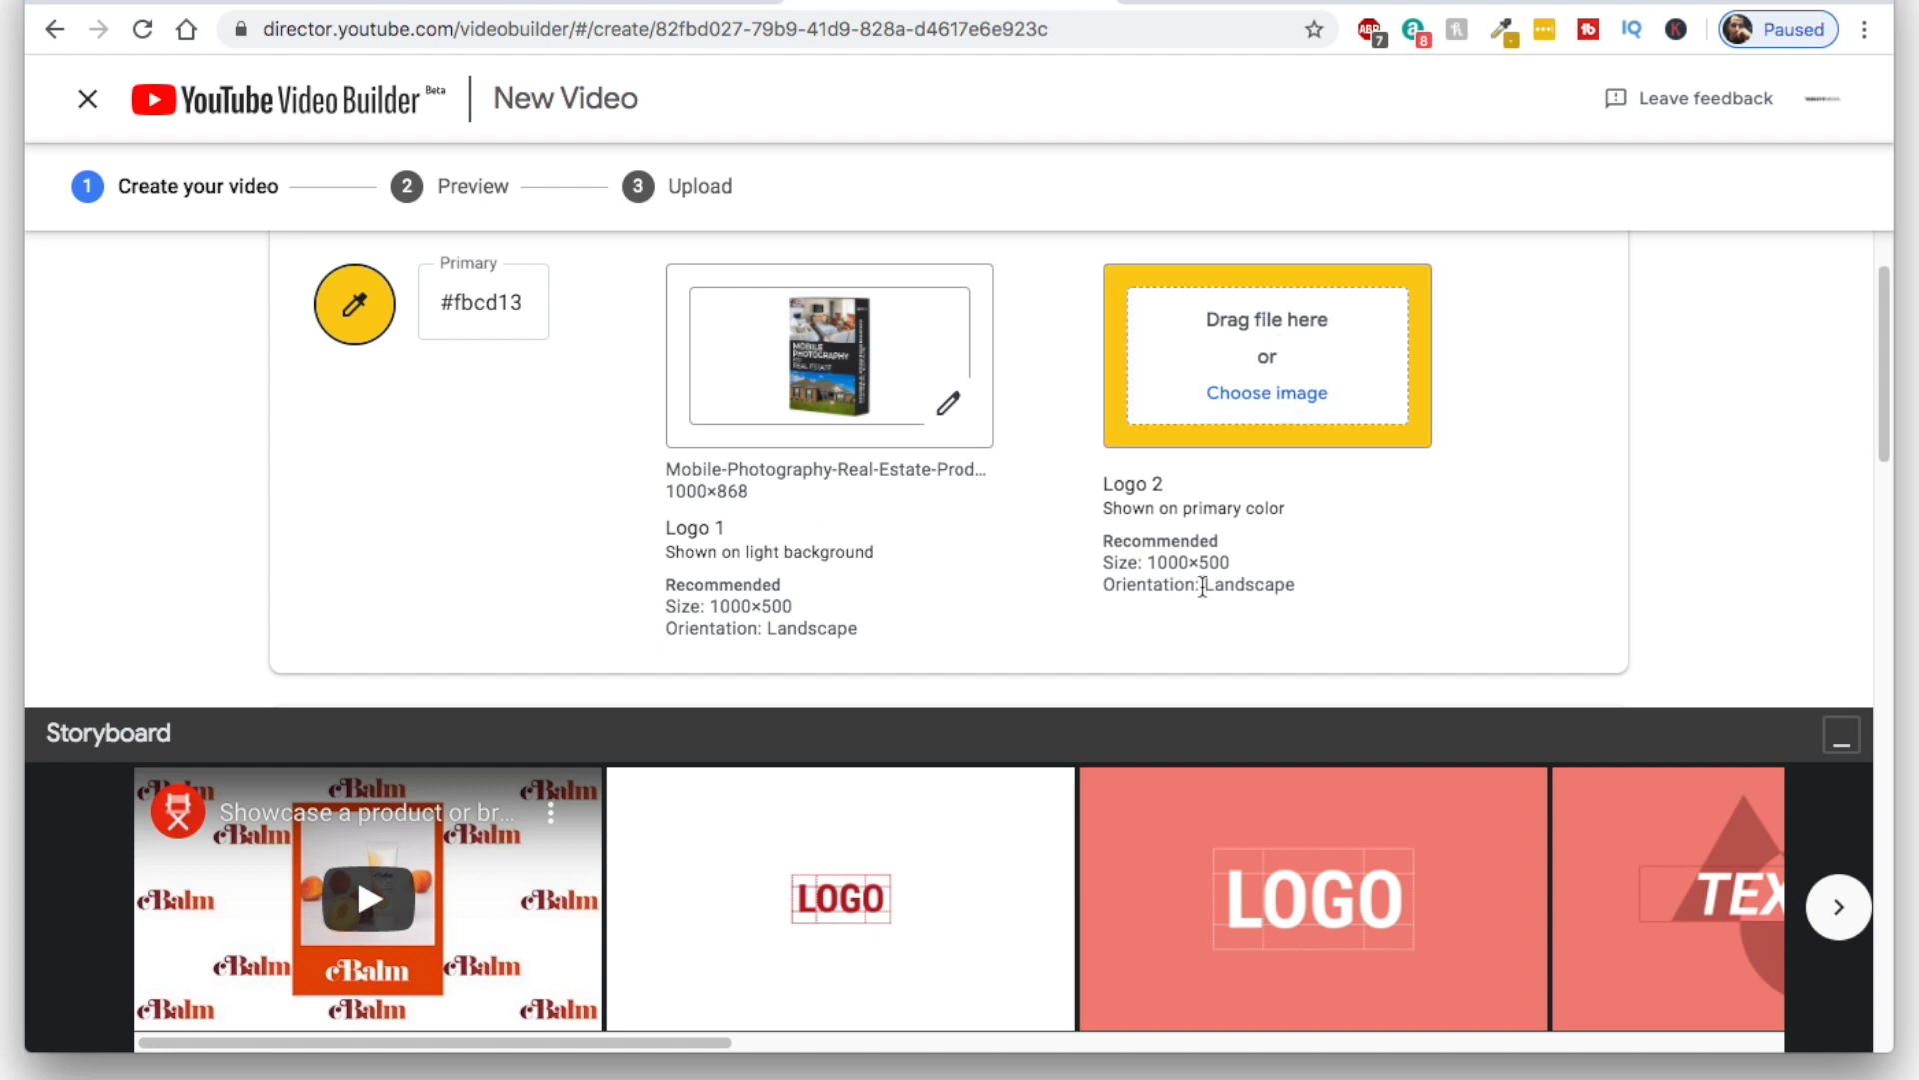
{"action": "left_click", "coordinate": [1273, 396]}
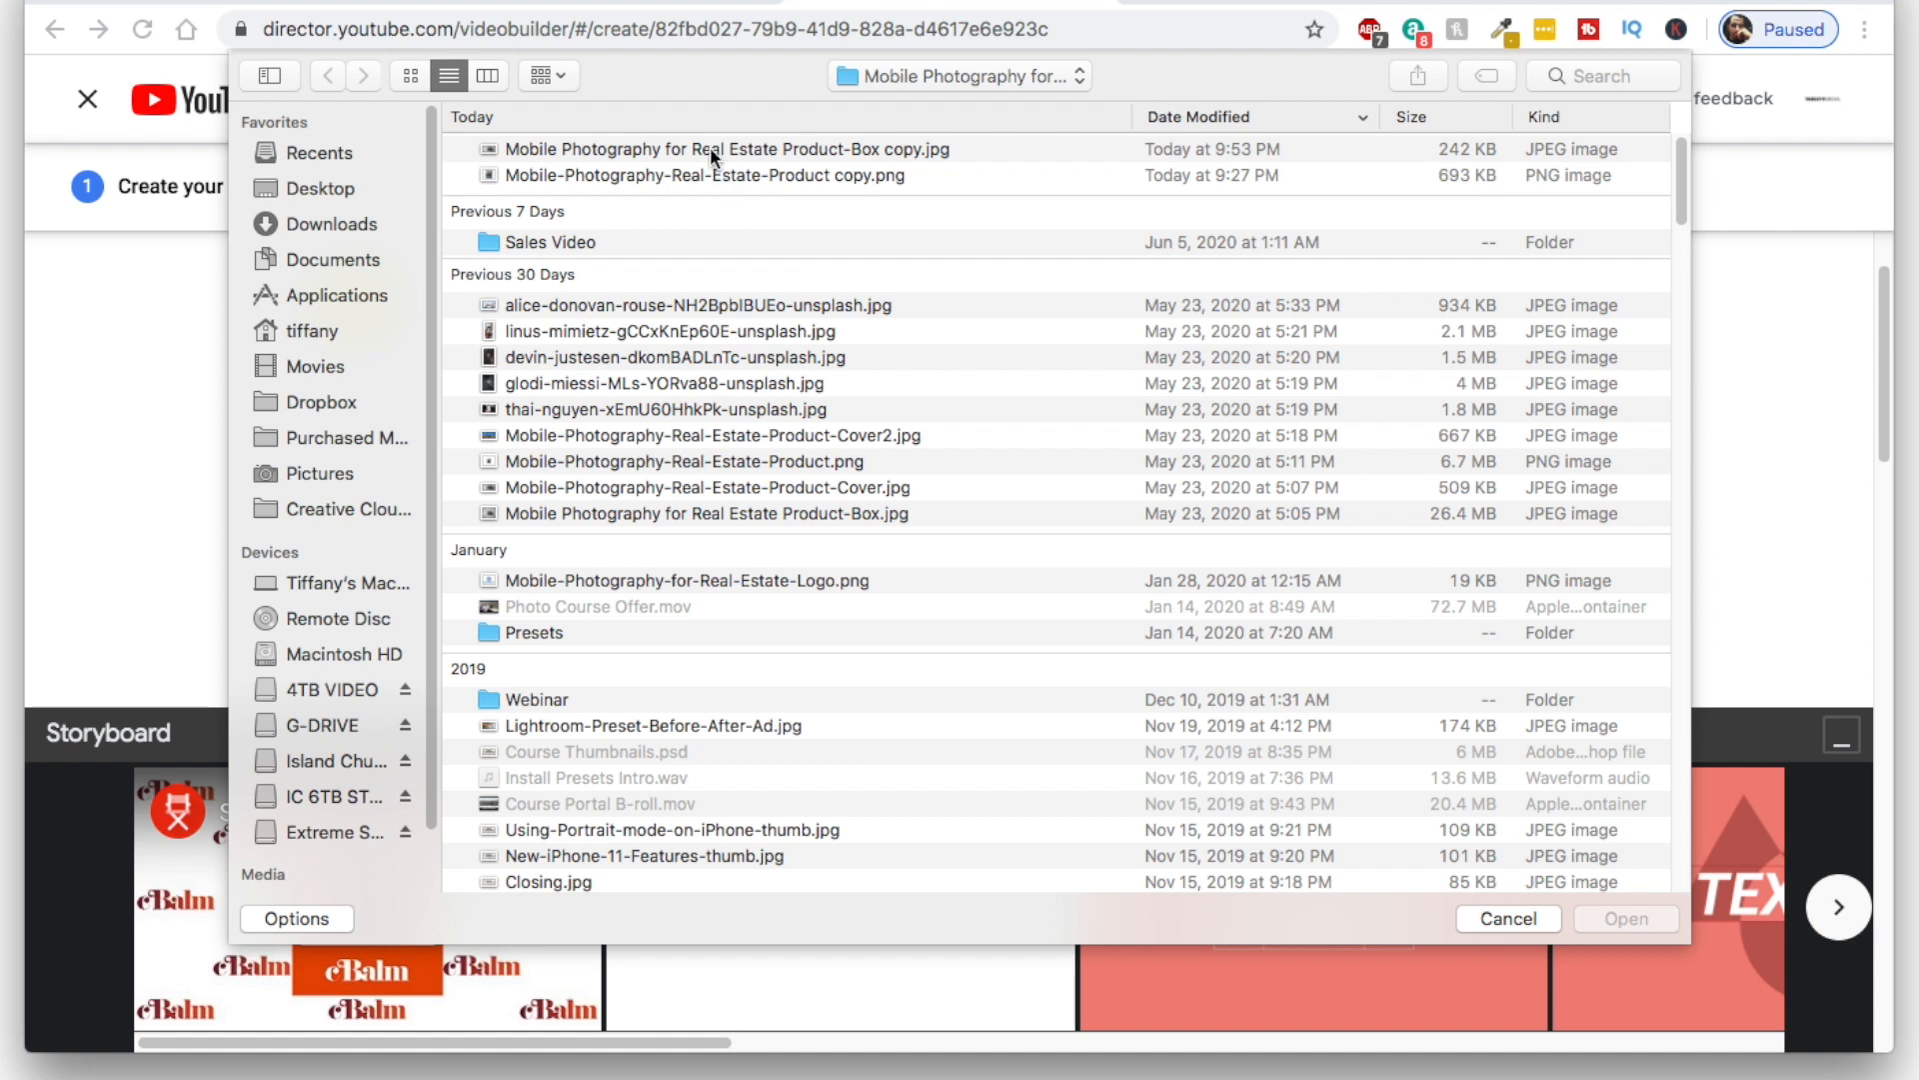
{"action": "left_click", "coordinate": [717, 173]}
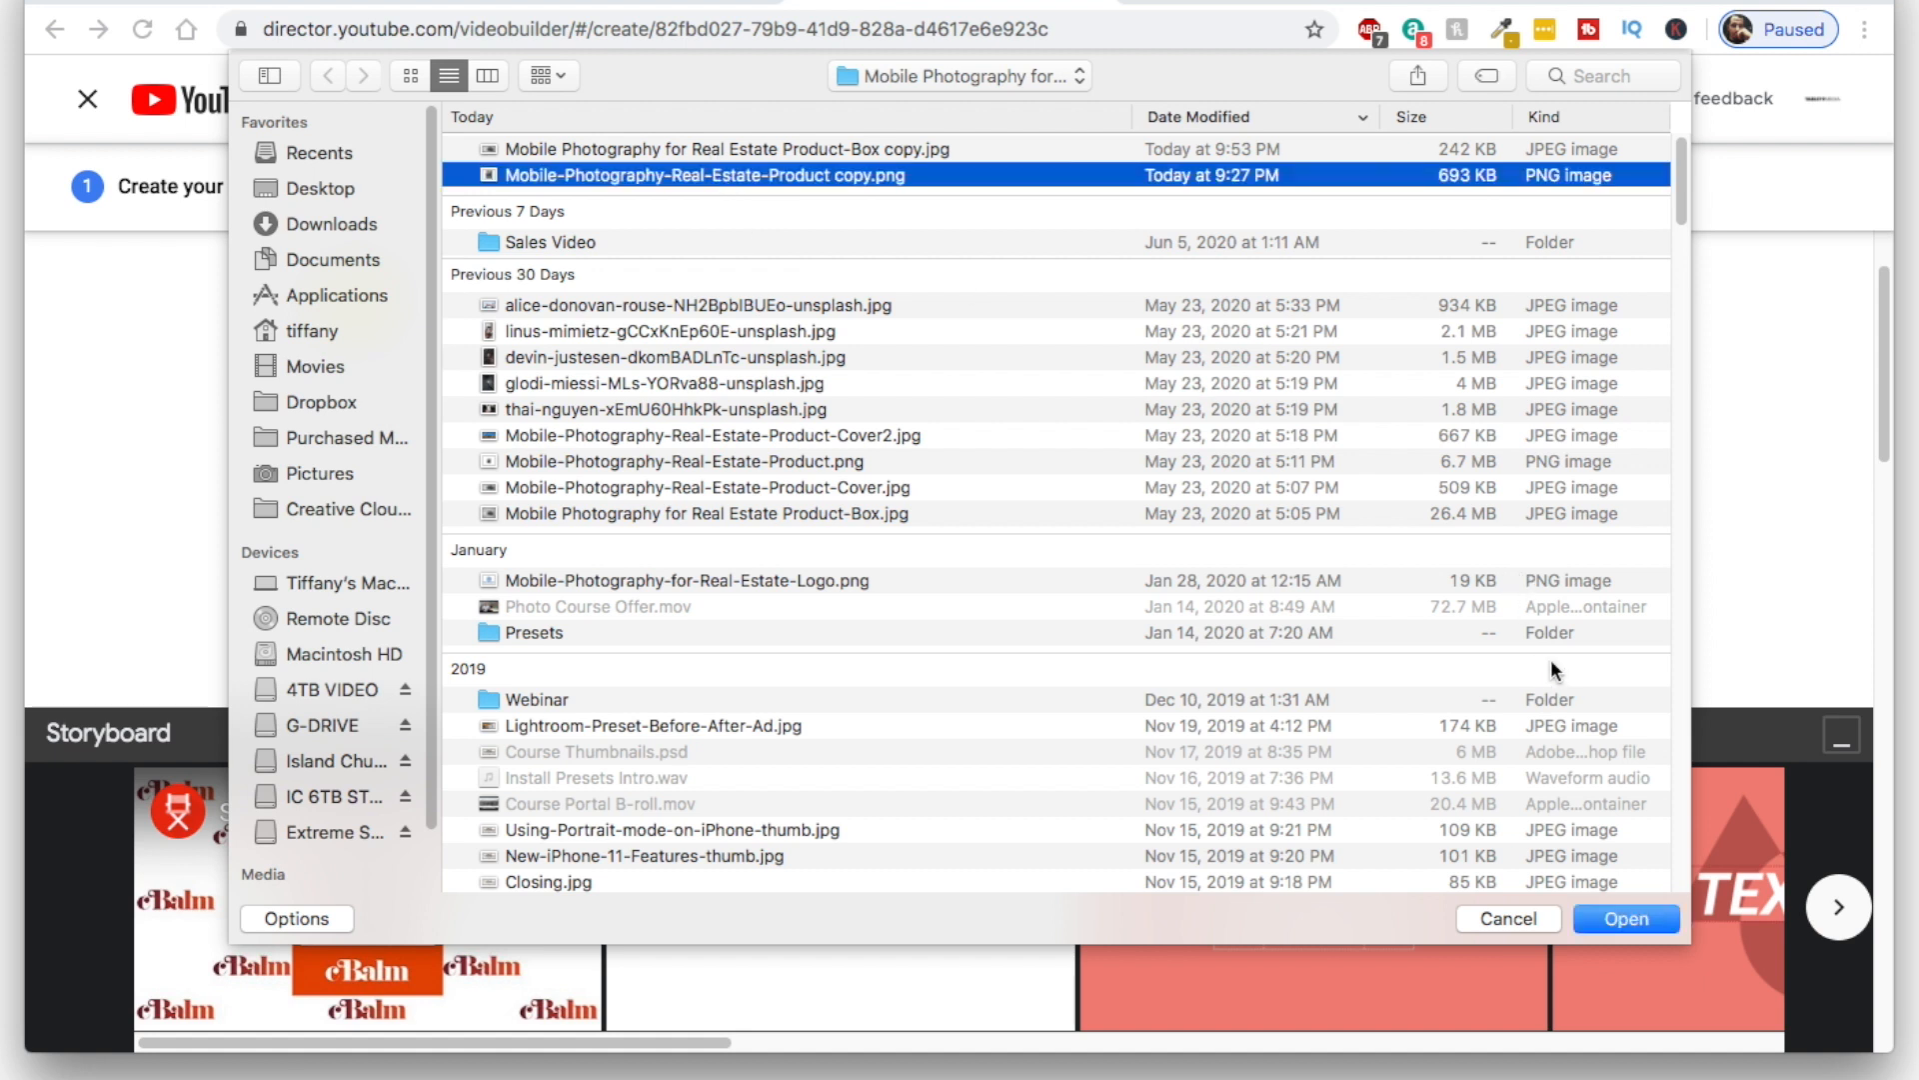
{"action": "left_click", "coordinate": [1634, 918]}
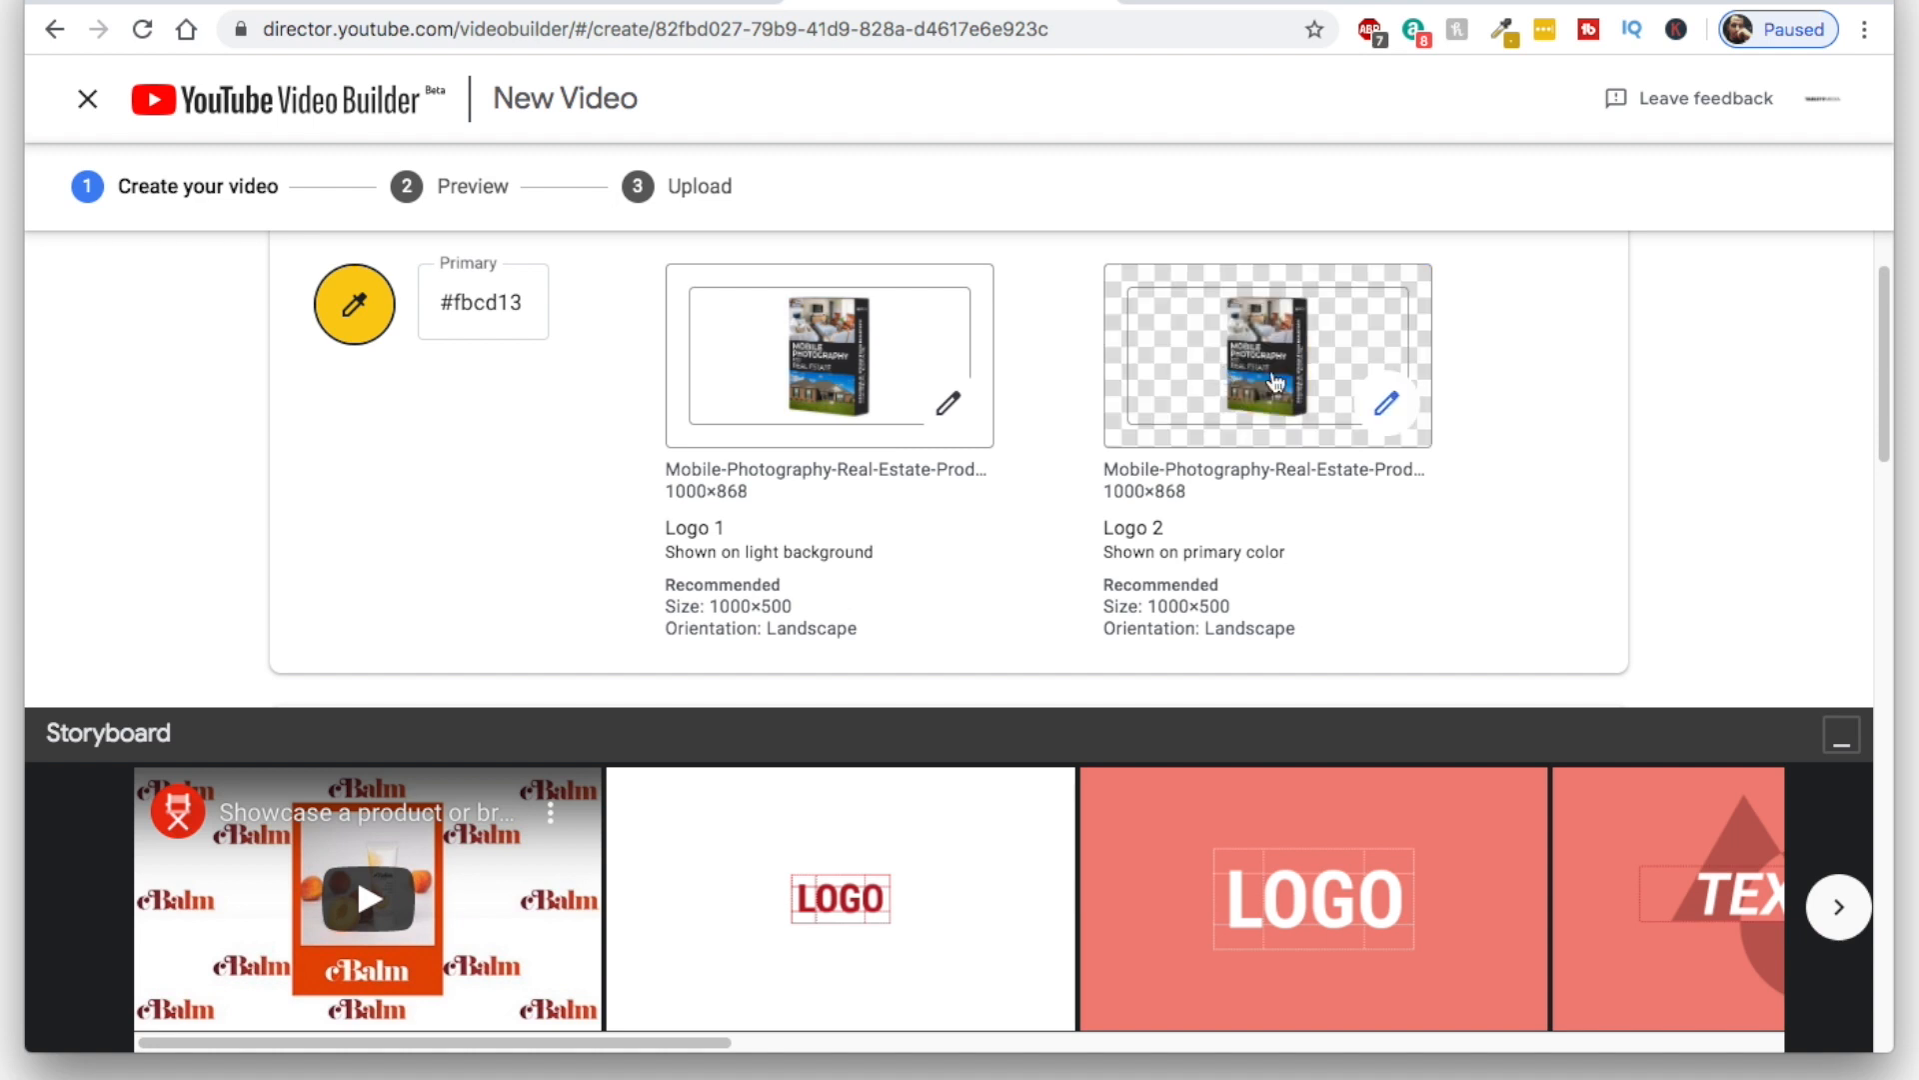
{"action": "scroll", "coordinate": [1035, 362], "scroll_direction": "down", "scroll_amount": 1}
{"action": "scroll", "coordinate": [1035, 362], "scroll_direction": "up", "scroll_amount": 1}
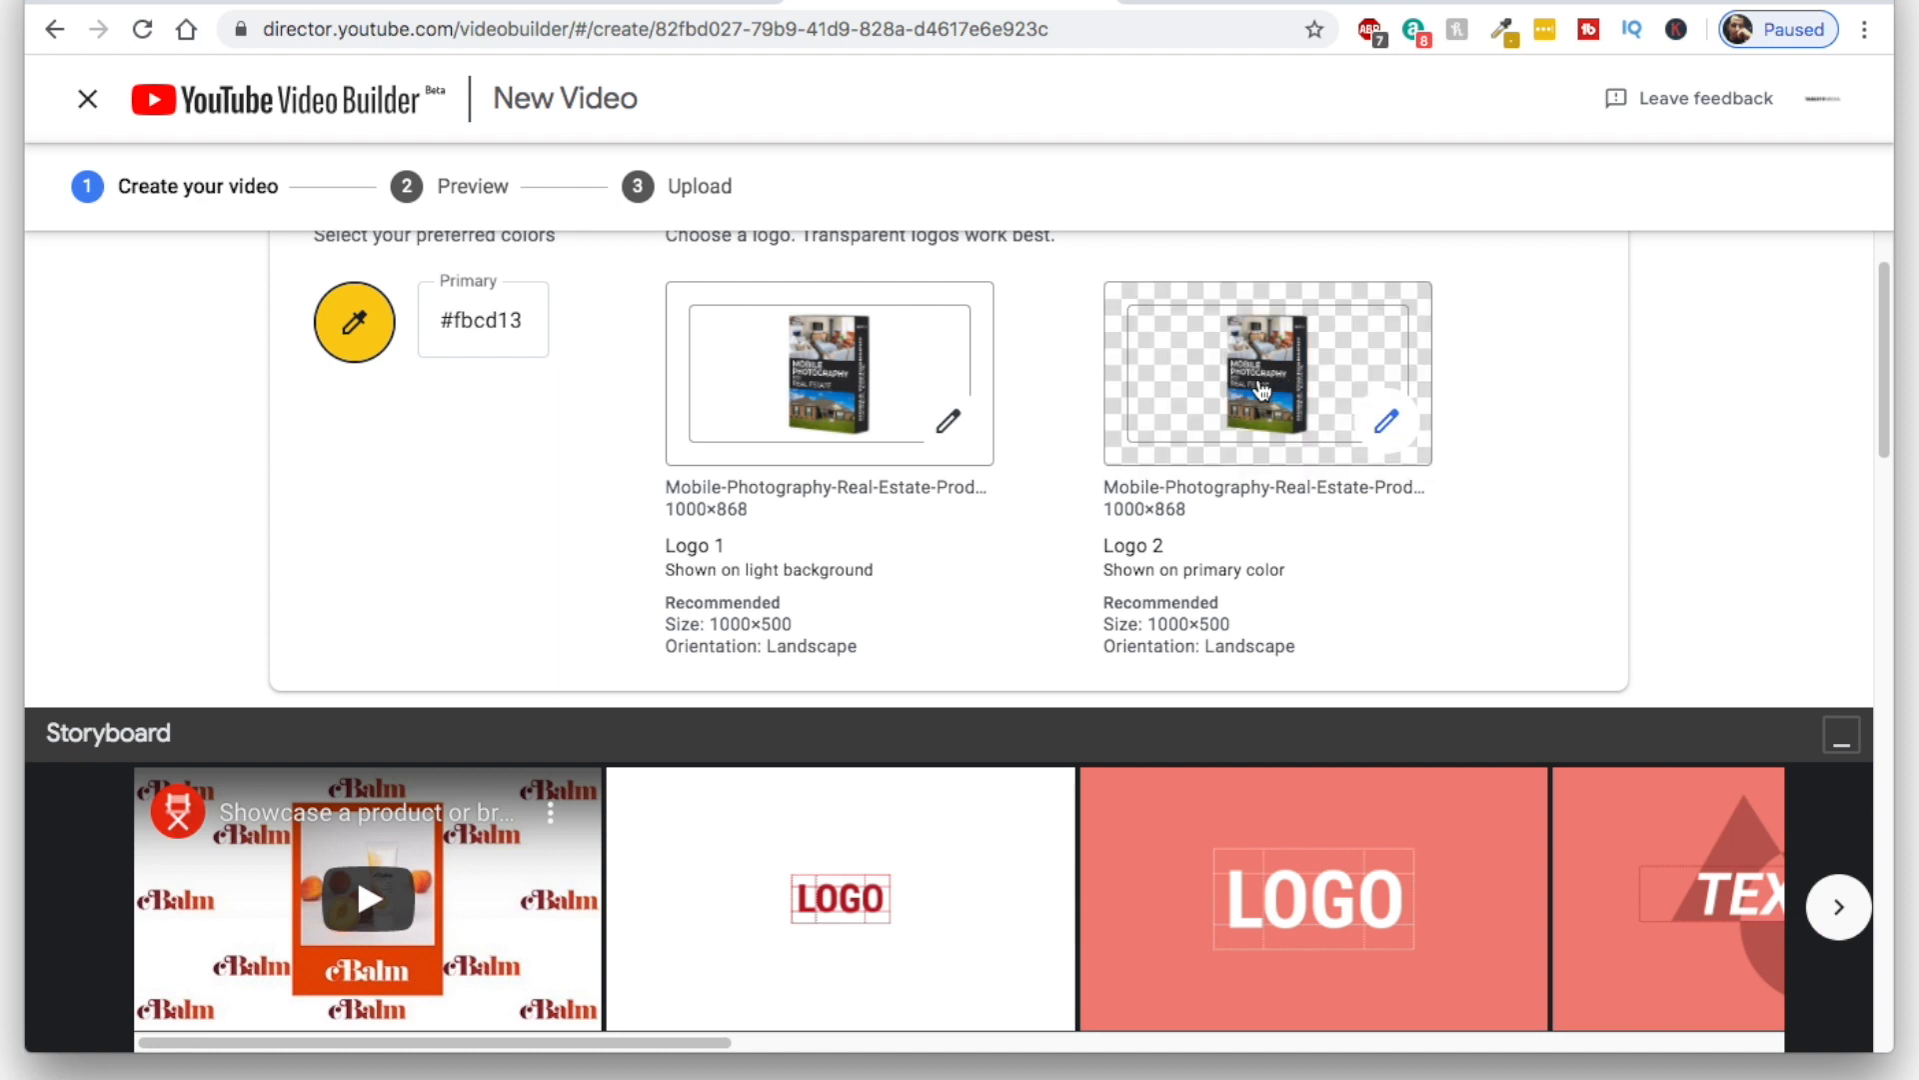
Examine the recommended style, size and orientation of the six image slots and look through the remaining form sections down to Music
{"action": "scroll", "coordinate": [1046, 389], "scroll_direction": "down", "scroll_amount": 2}
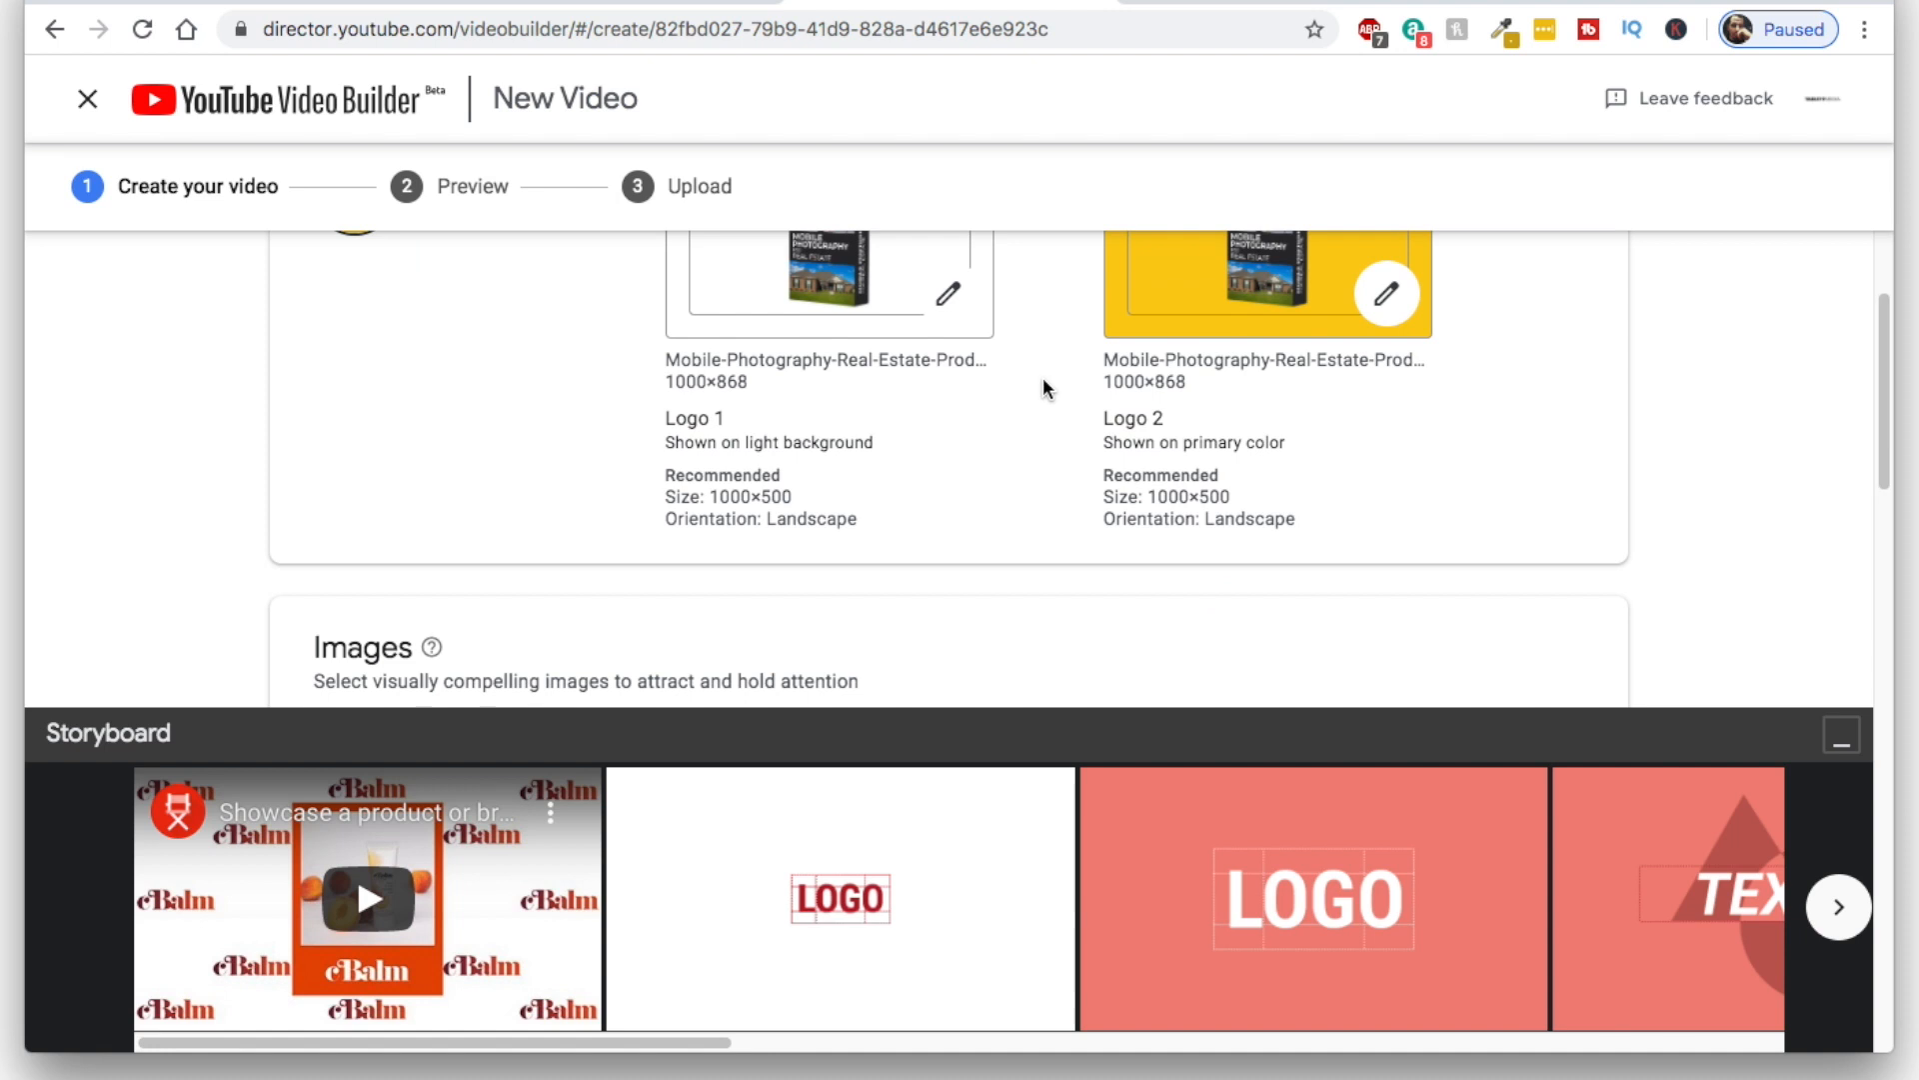
{"action": "scroll", "coordinate": [1046, 389], "scroll_direction": "down", "scroll_amount": 5}
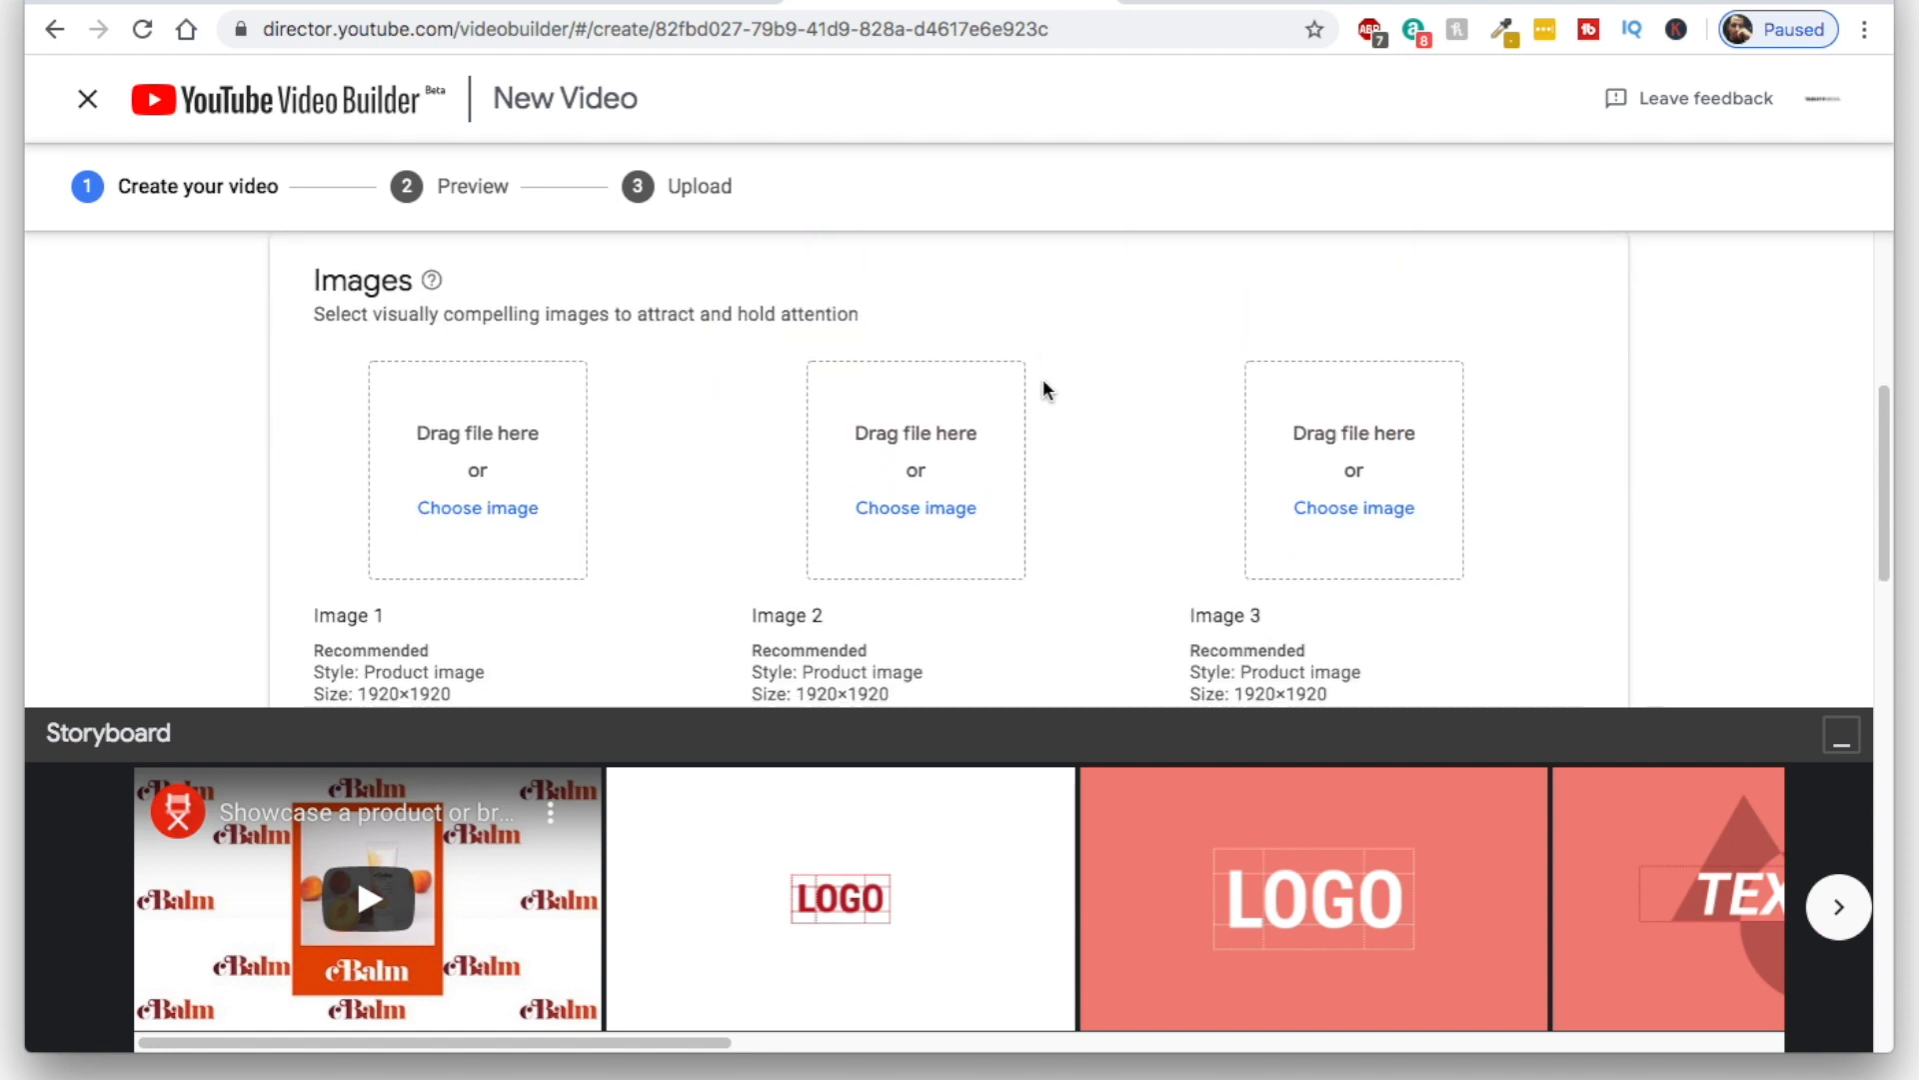
{"action": "scroll", "coordinate": [1067, 386], "scroll_direction": "down", "scroll_amount": 8}
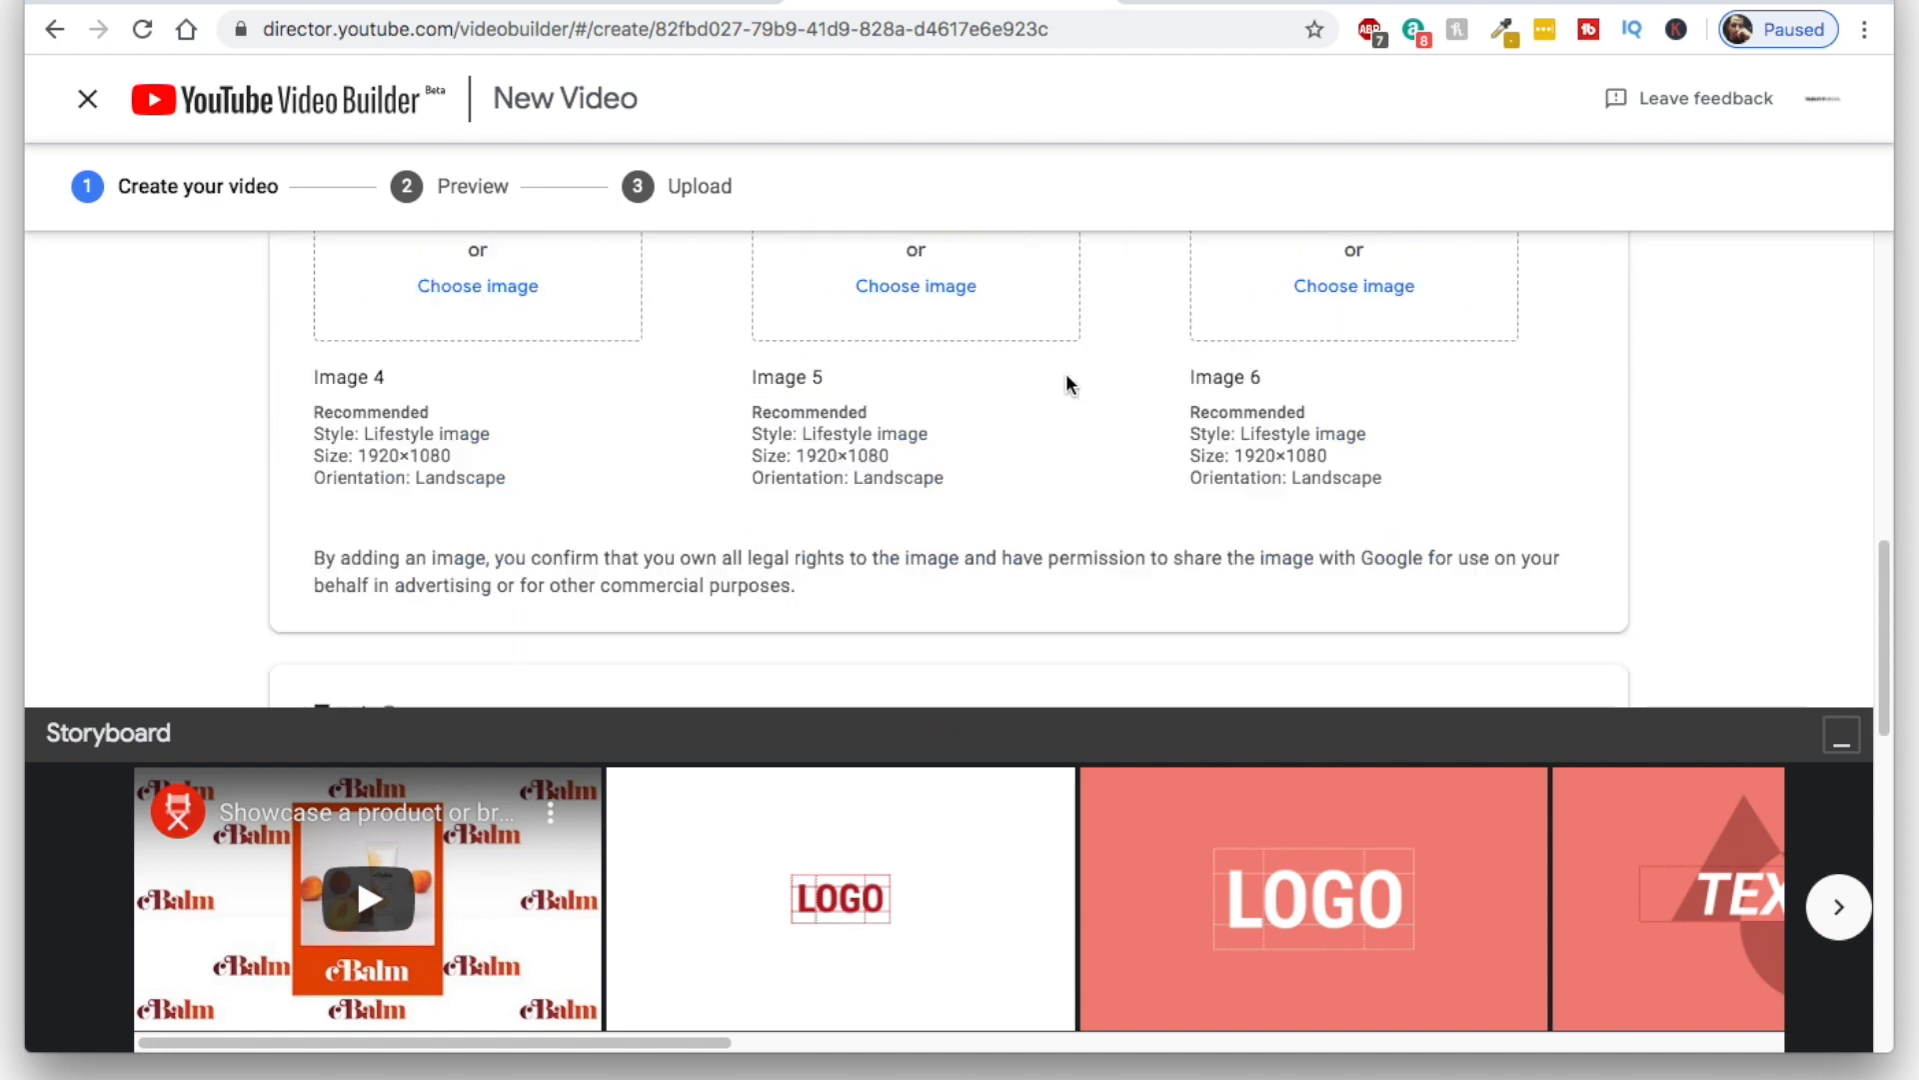
{"action": "scroll", "coordinate": [1067, 385], "scroll_direction": "up", "scroll_amount": 6}
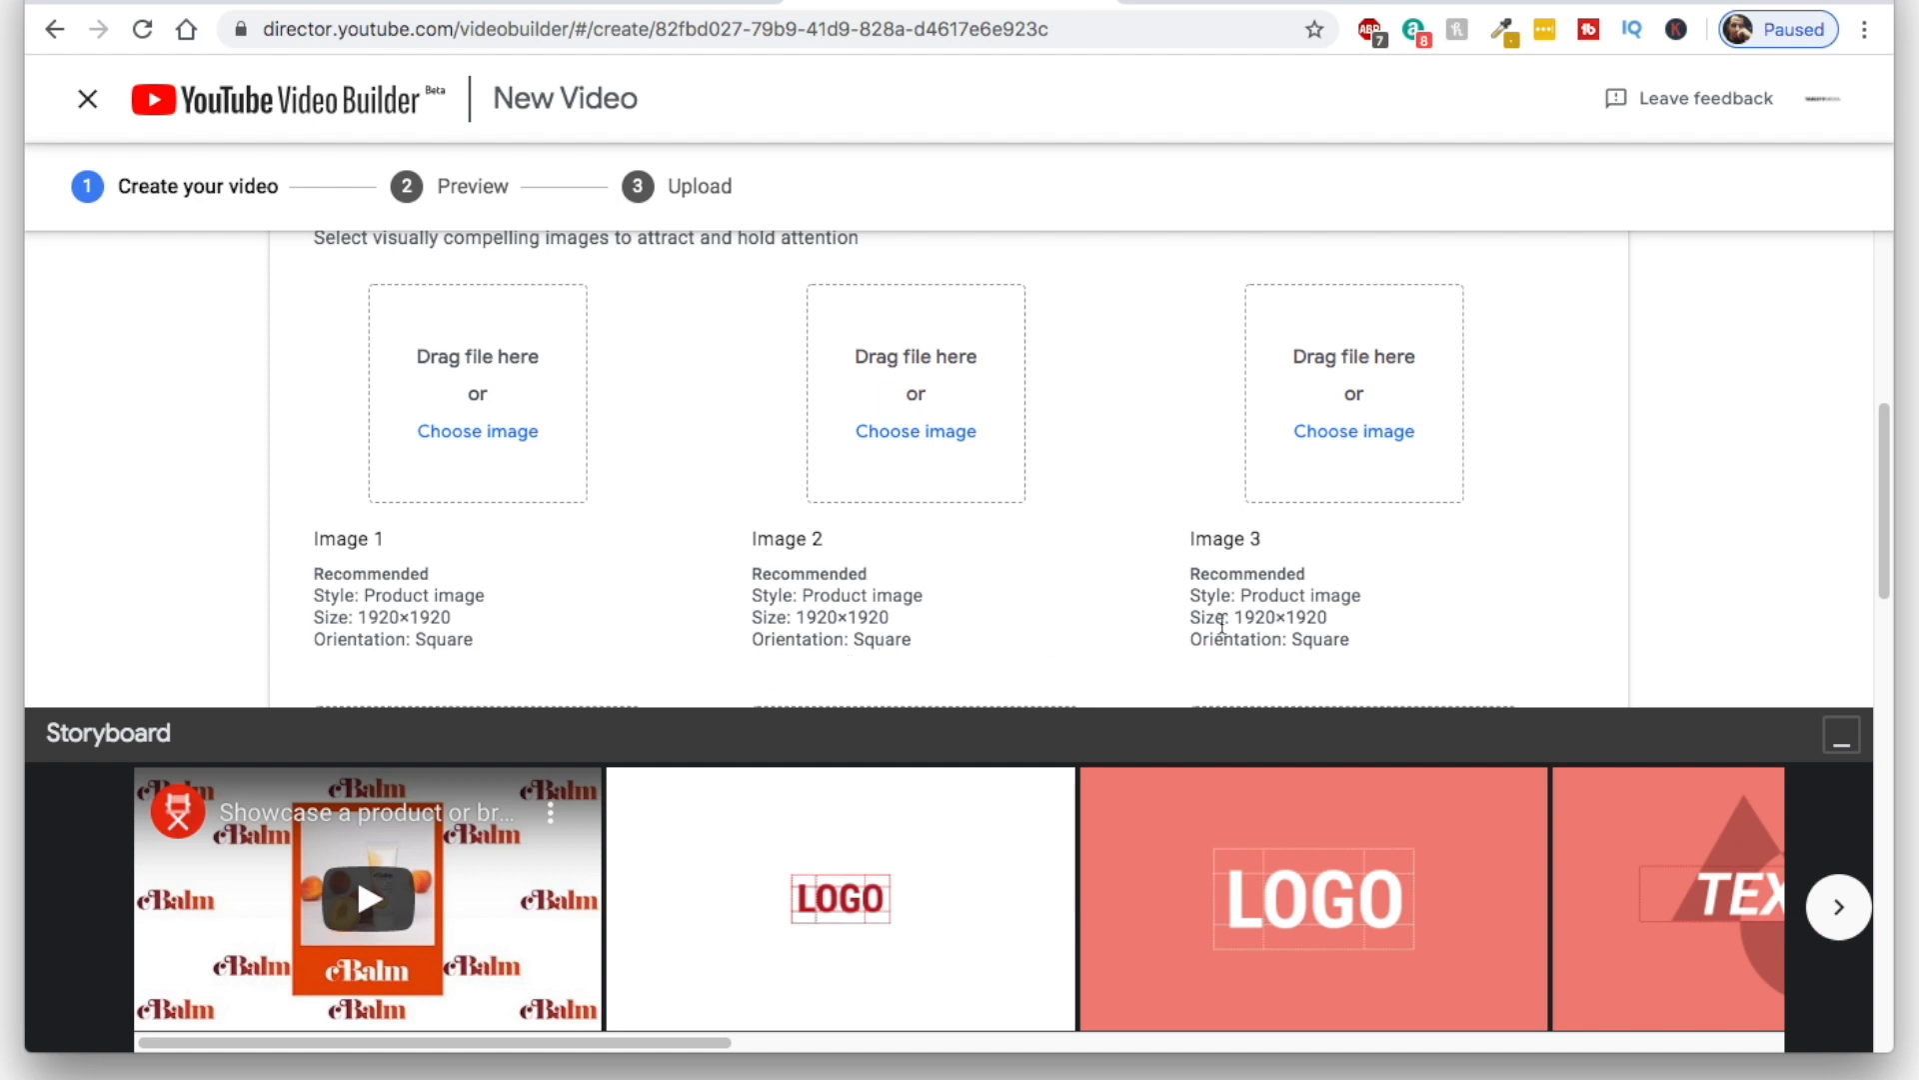
{"action": "scroll", "coordinate": [1083, 549], "scroll_direction": "down", "scroll_amount": 5}
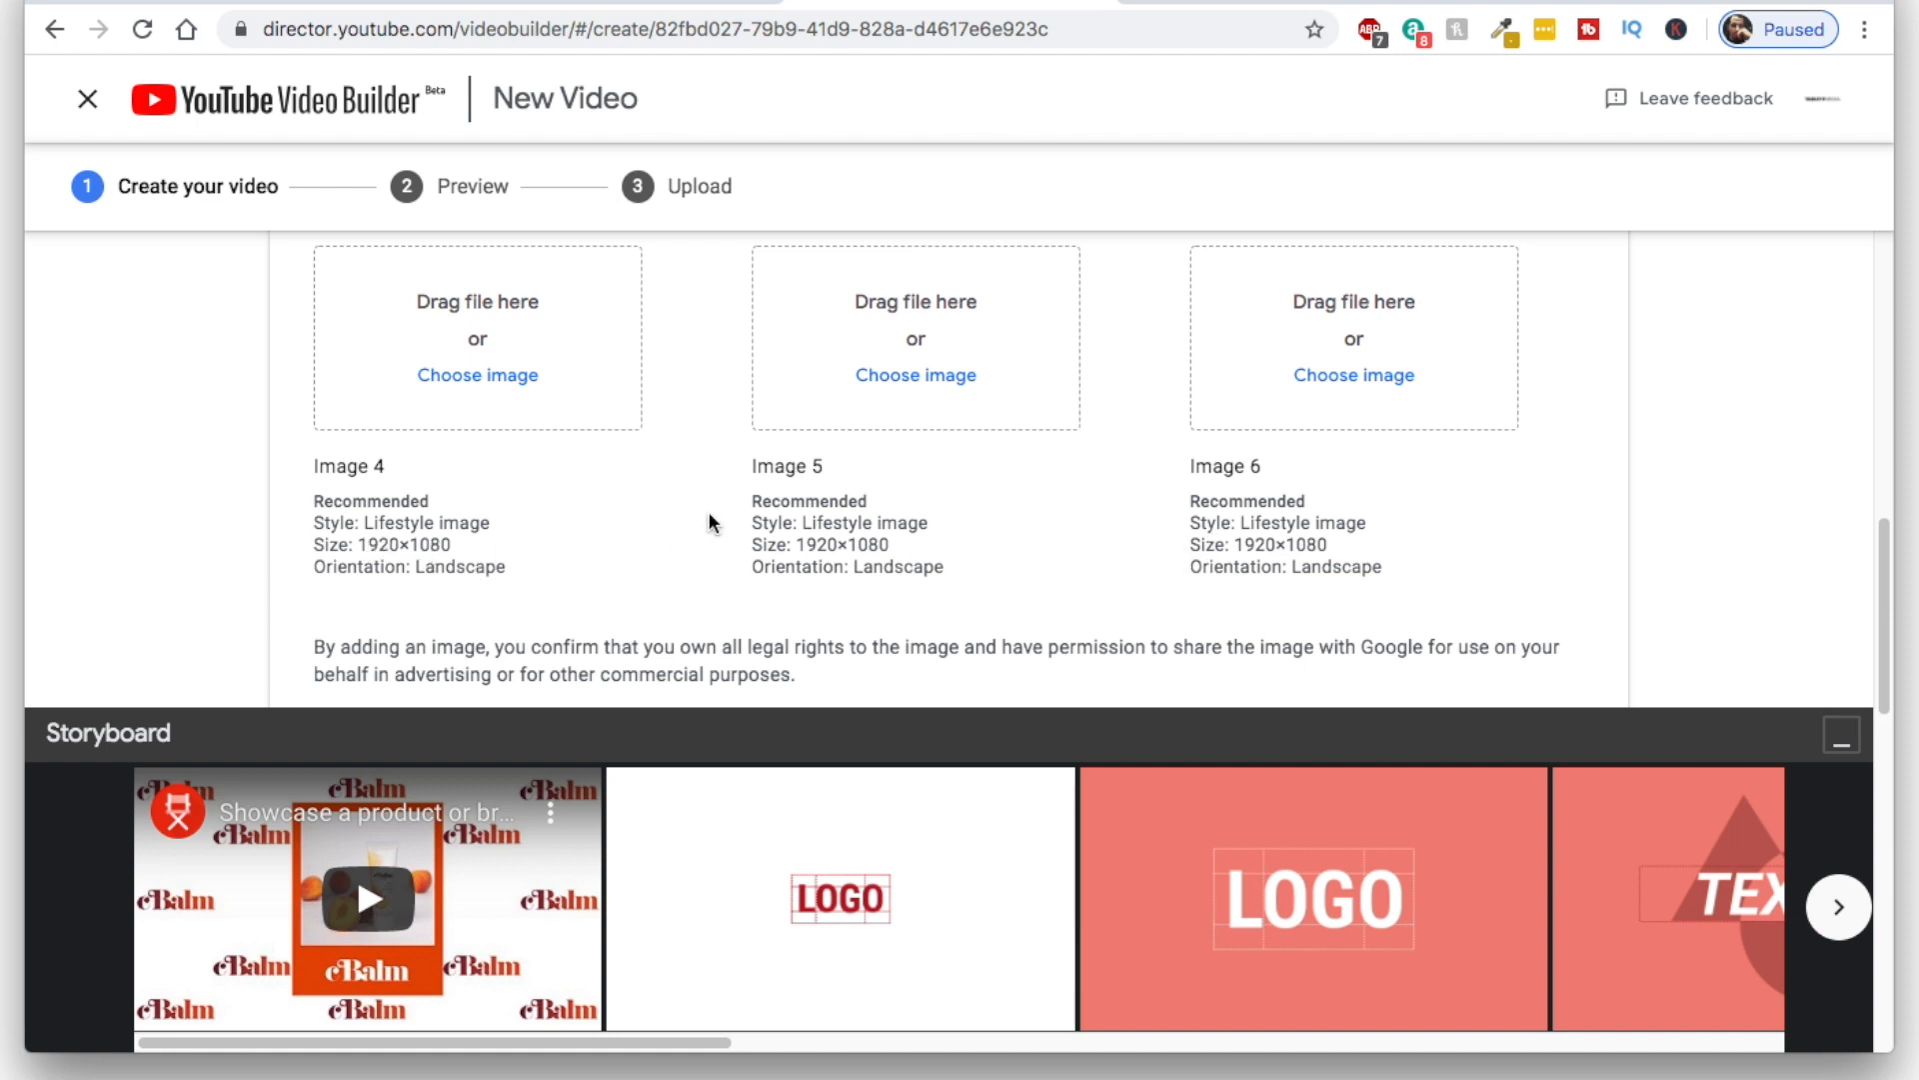
{"action": "scroll", "coordinate": [709, 521], "scroll_direction": "up", "scroll_amount": 5}
{"action": "scroll", "coordinate": [711, 514], "scroll_direction": "down", "scroll_amount": 1}
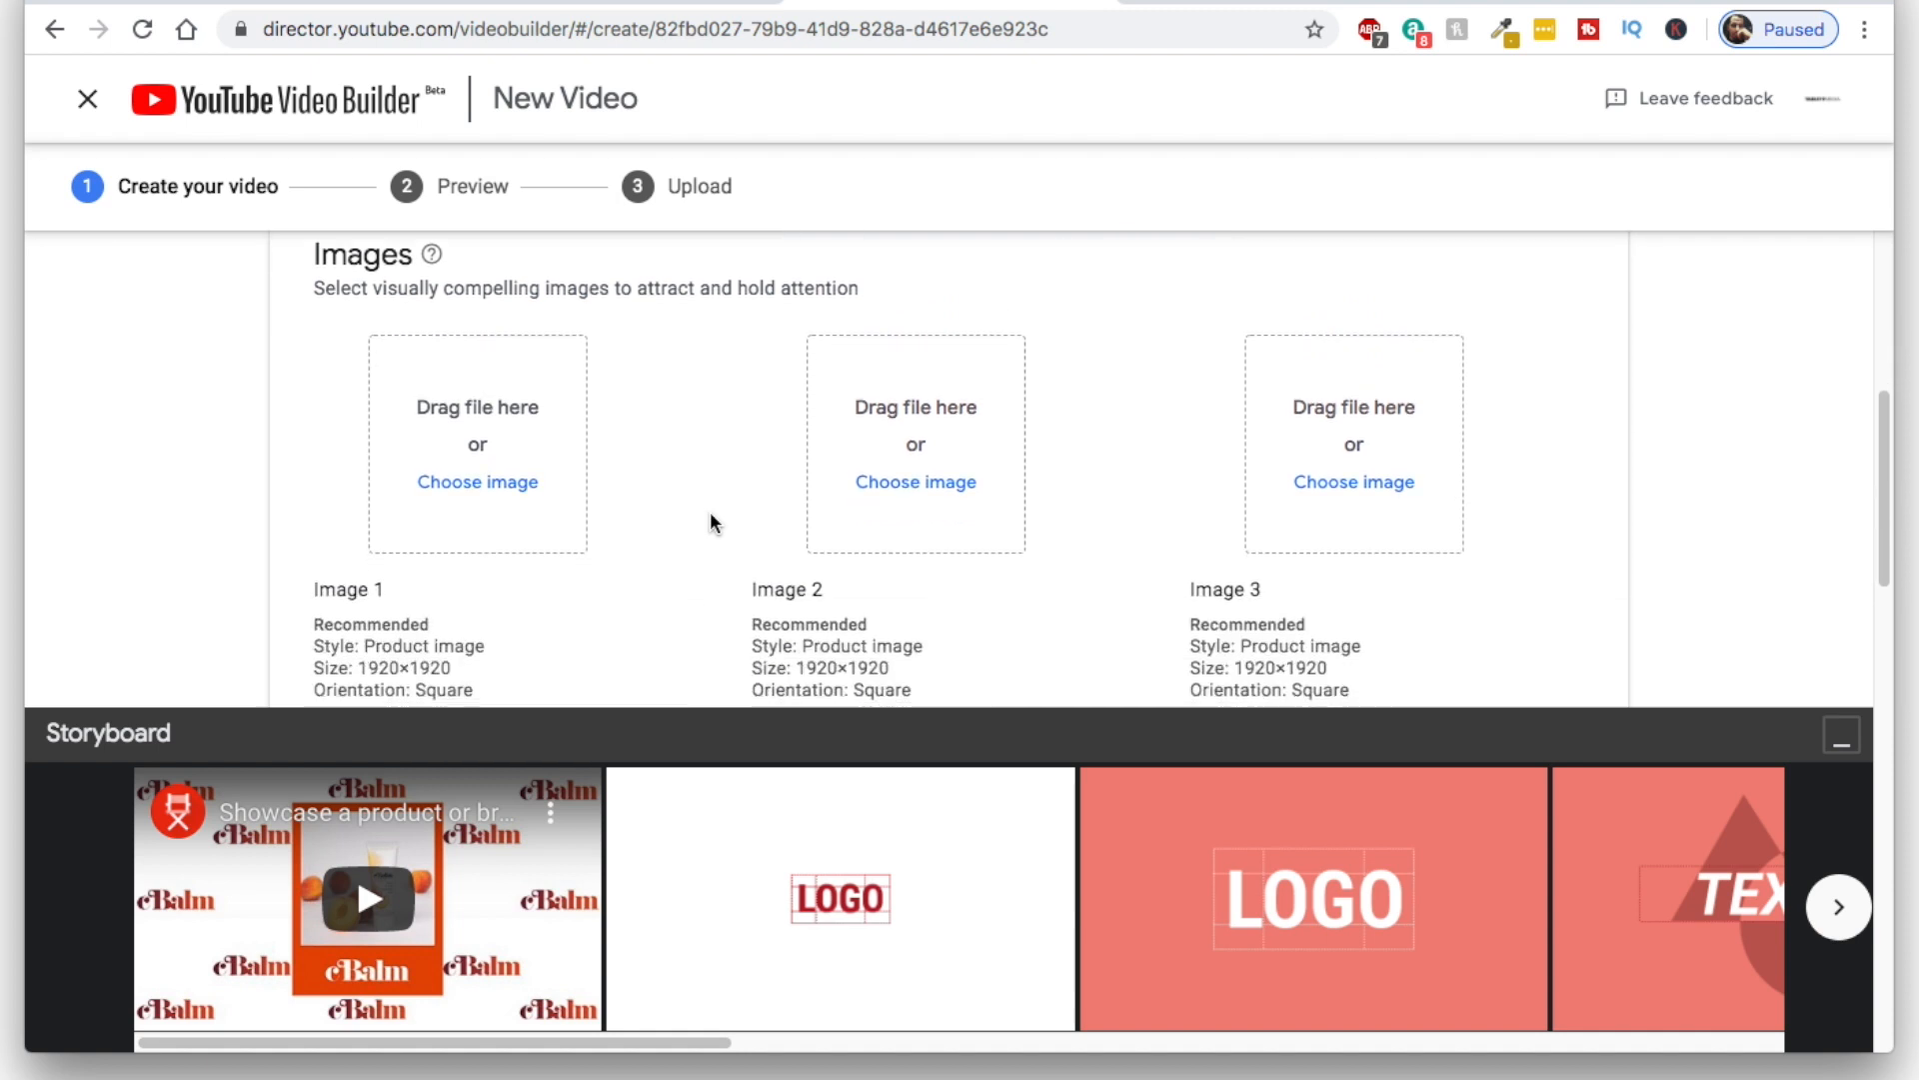
{"action": "scroll", "coordinate": [495, 560], "scroll_direction": "down", "scroll_amount": 1}
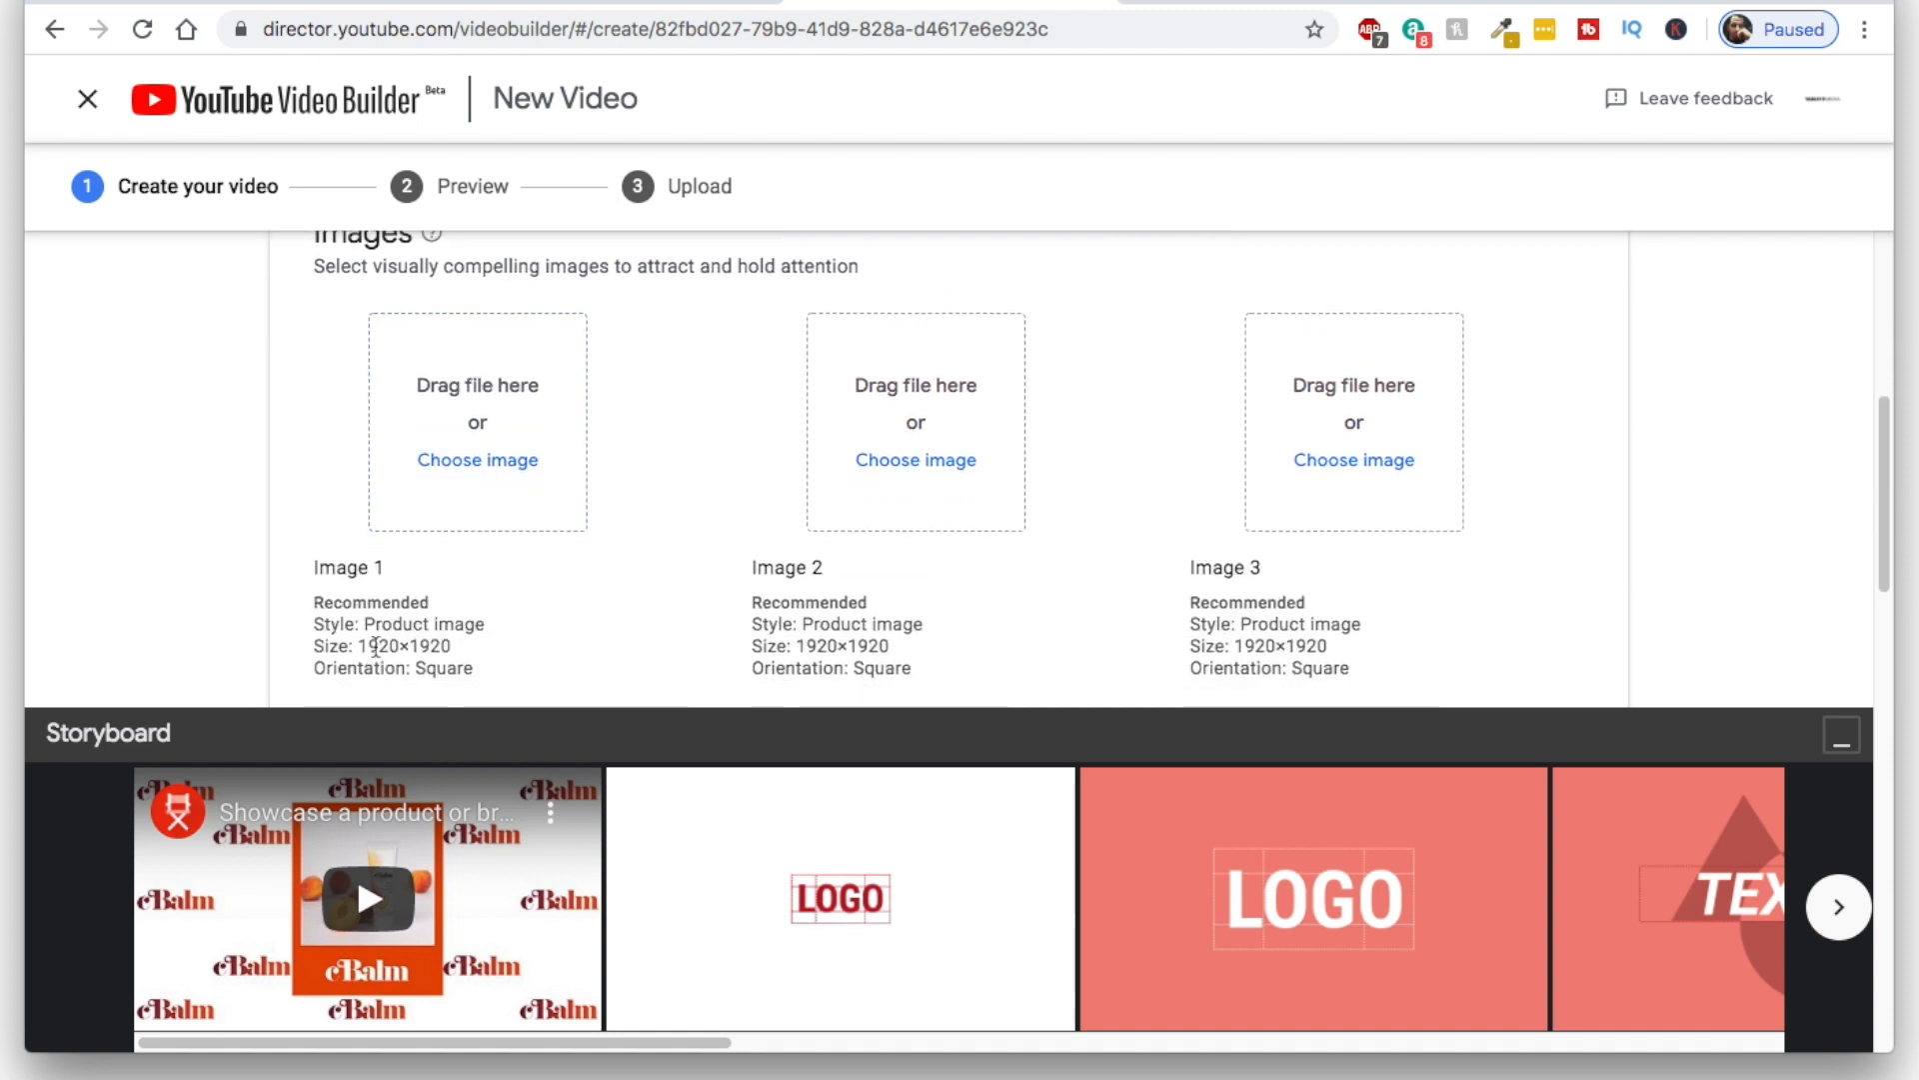
{"action": "scroll", "coordinate": [461, 497], "scroll_direction": "down", "scroll_amount": 2}
{"action": "scroll", "coordinate": [459, 497], "scroll_direction": "down", "scroll_amount": 2}
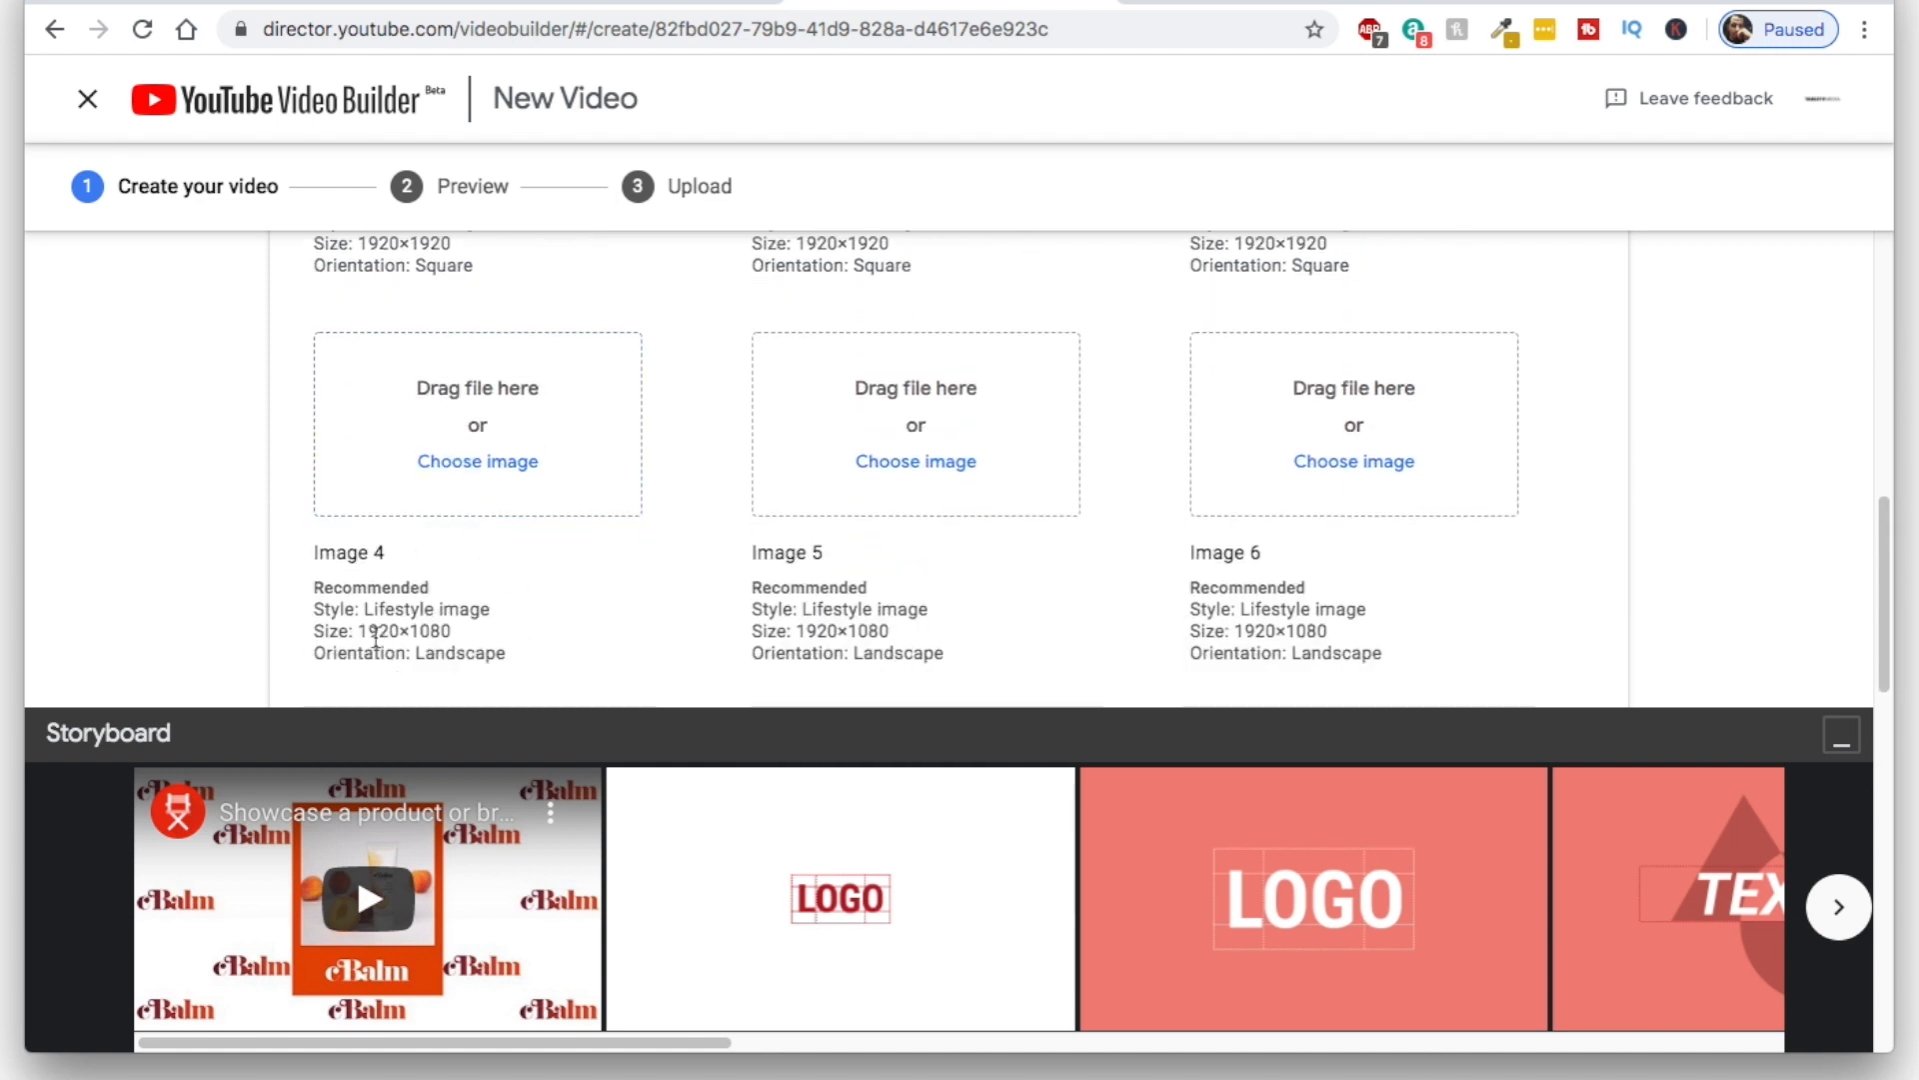
{"action": "scroll", "coordinate": [485, 540], "scroll_direction": "up", "scroll_amount": 4}
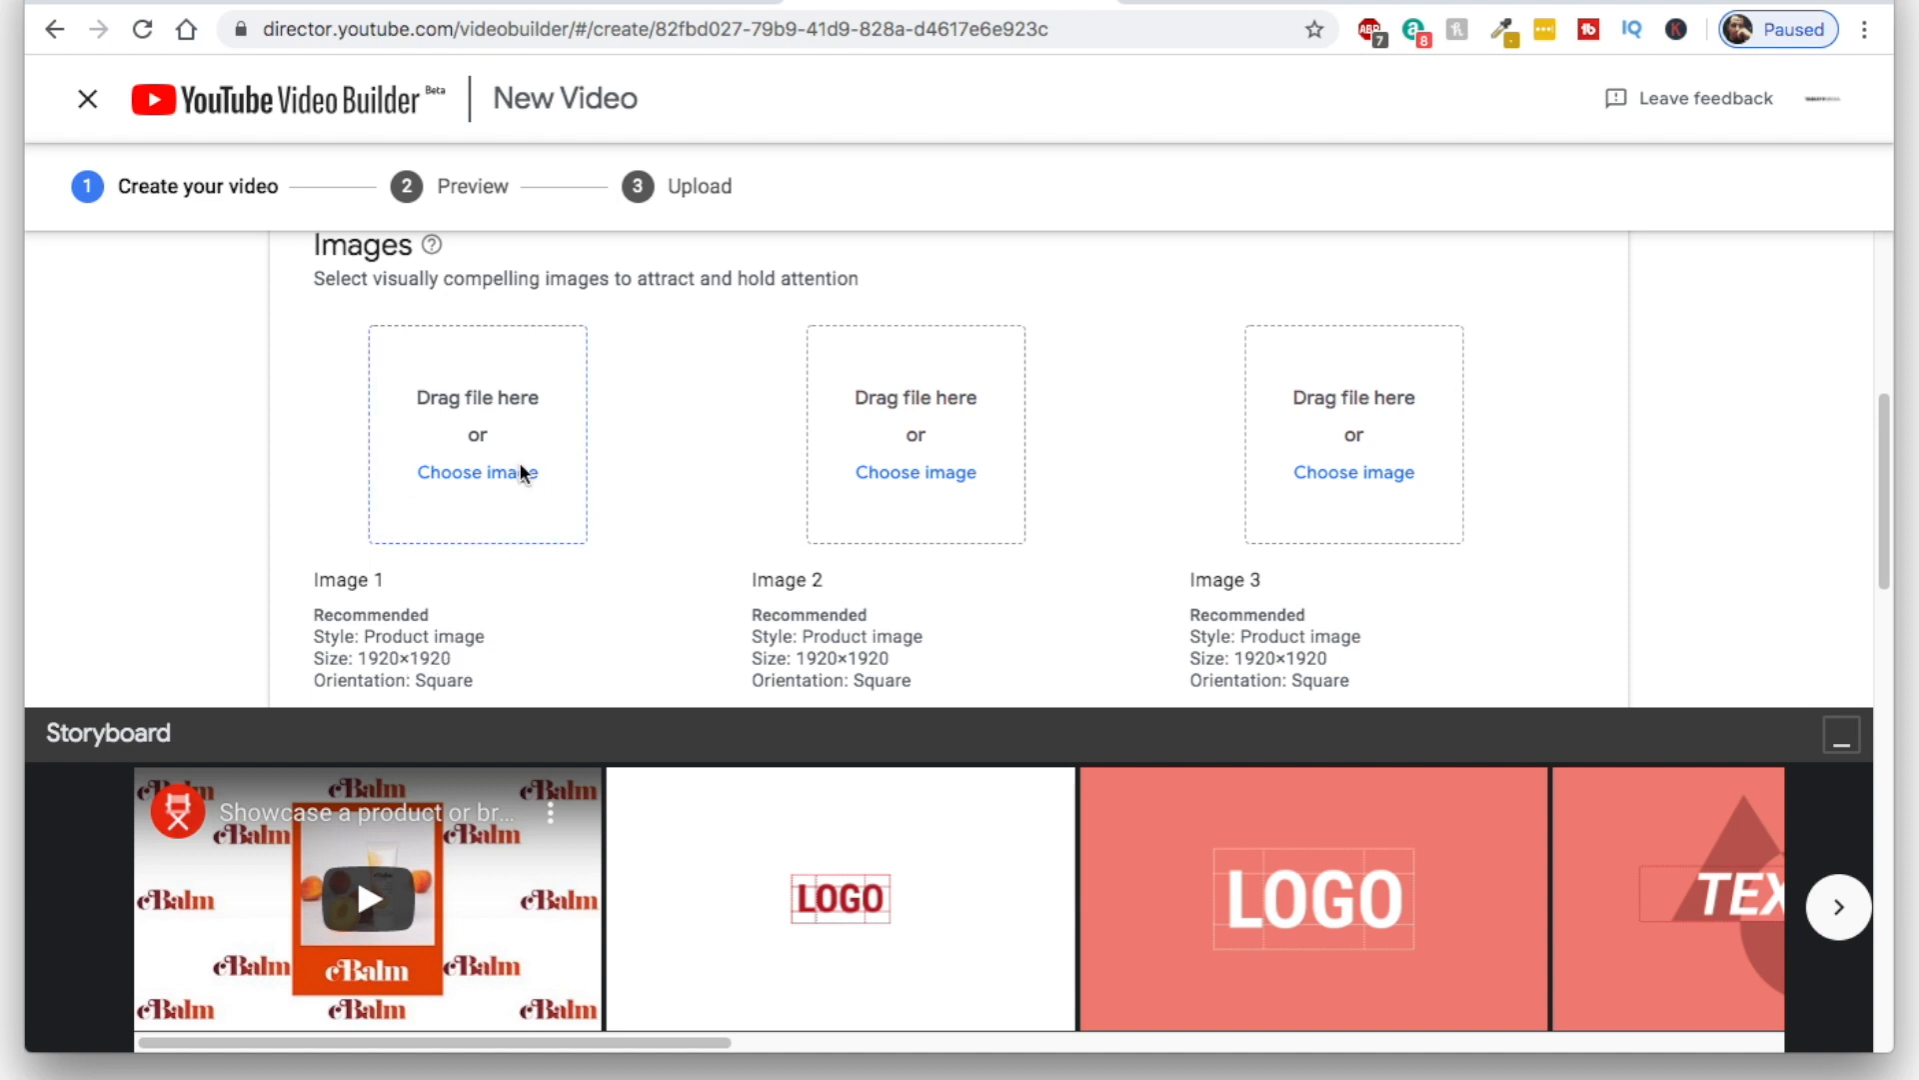
{"action": "scroll", "coordinate": [693, 456], "scroll_direction": "down", "scroll_amount": 8}
{"action": "scroll", "coordinate": [694, 460], "scroll_direction": "down", "scroll_amount": 10}
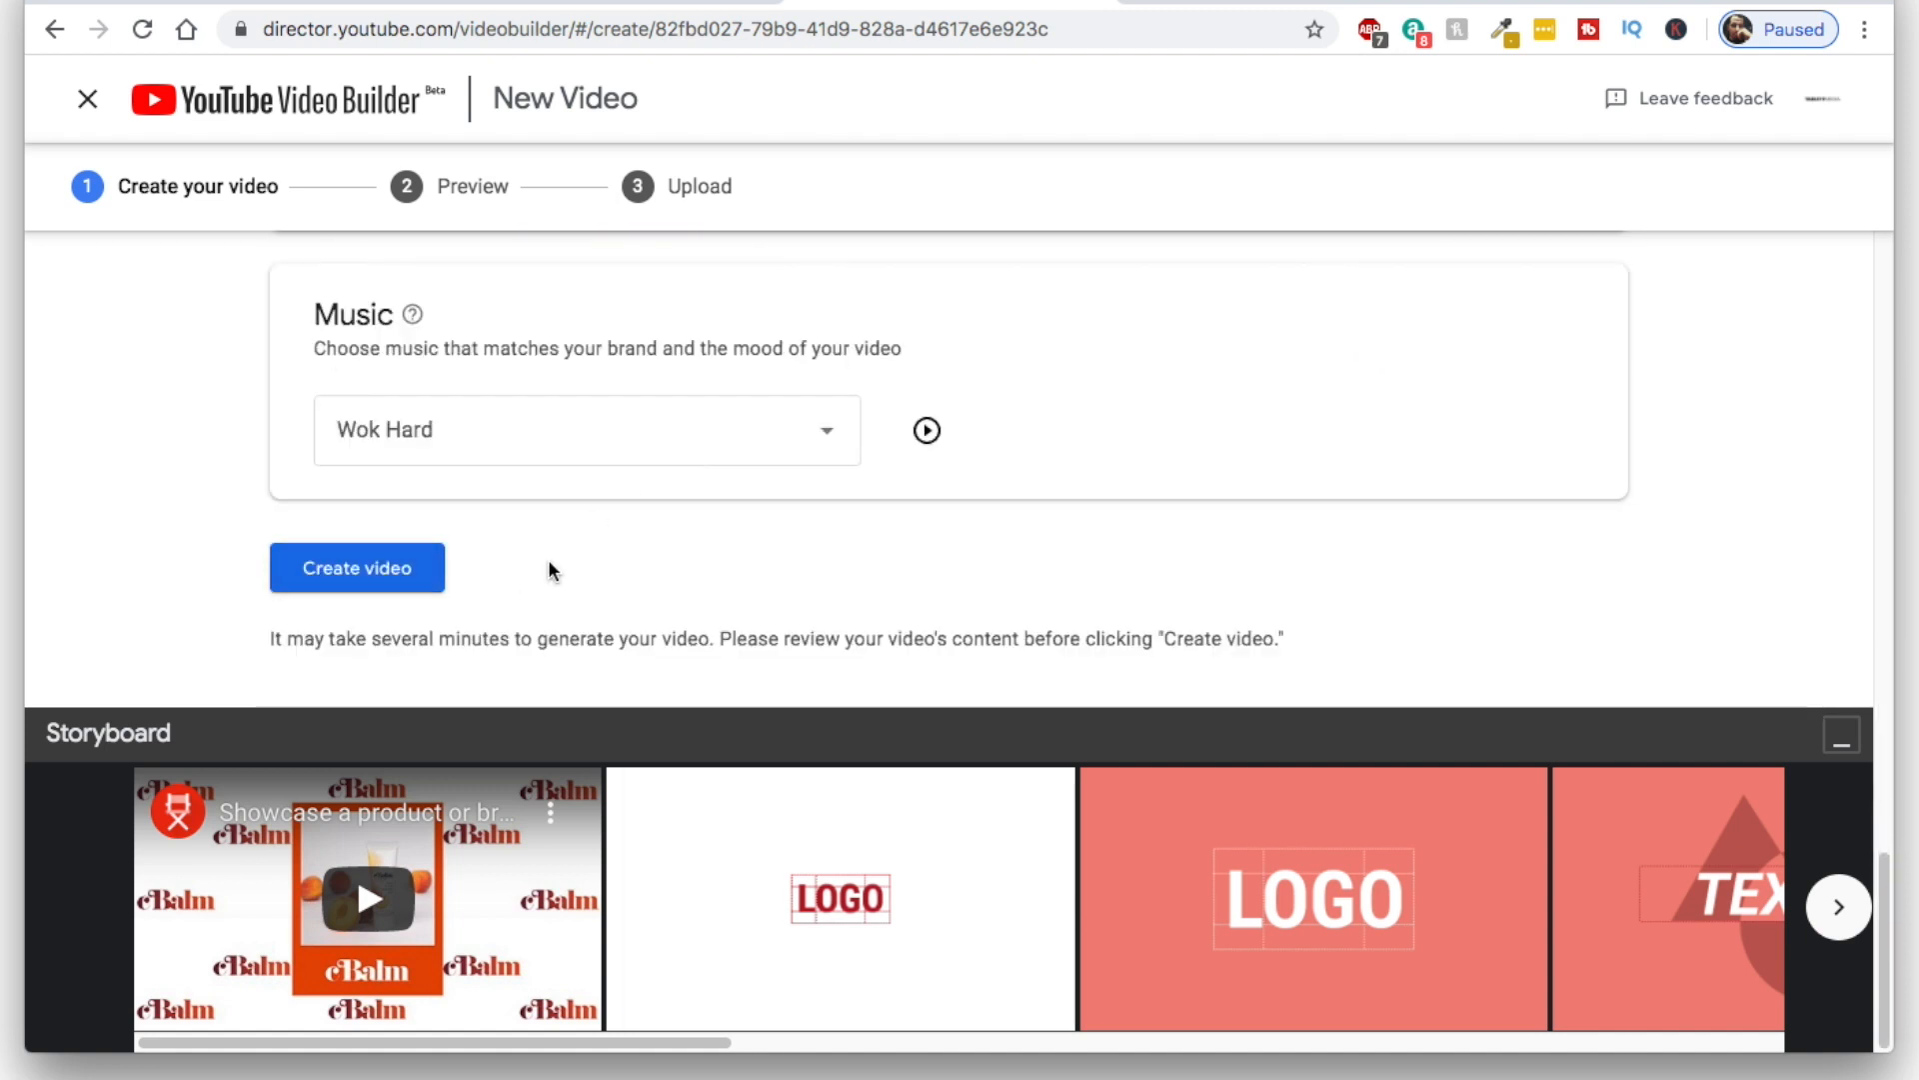
{"action": "scroll", "coordinate": [552, 570], "scroll_direction": "up", "scroll_amount": 15}
{"action": "scroll", "coordinate": [673, 517], "scroll_direction": "up", "scroll_amount": 2}
{"action": "scroll", "coordinate": [670, 512], "scroll_direction": "down", "scroll_amount": 5}
{"action": "scroll", "coordinate": [668, 511], "scroll_direction": "up", "scroll_amount": 1}
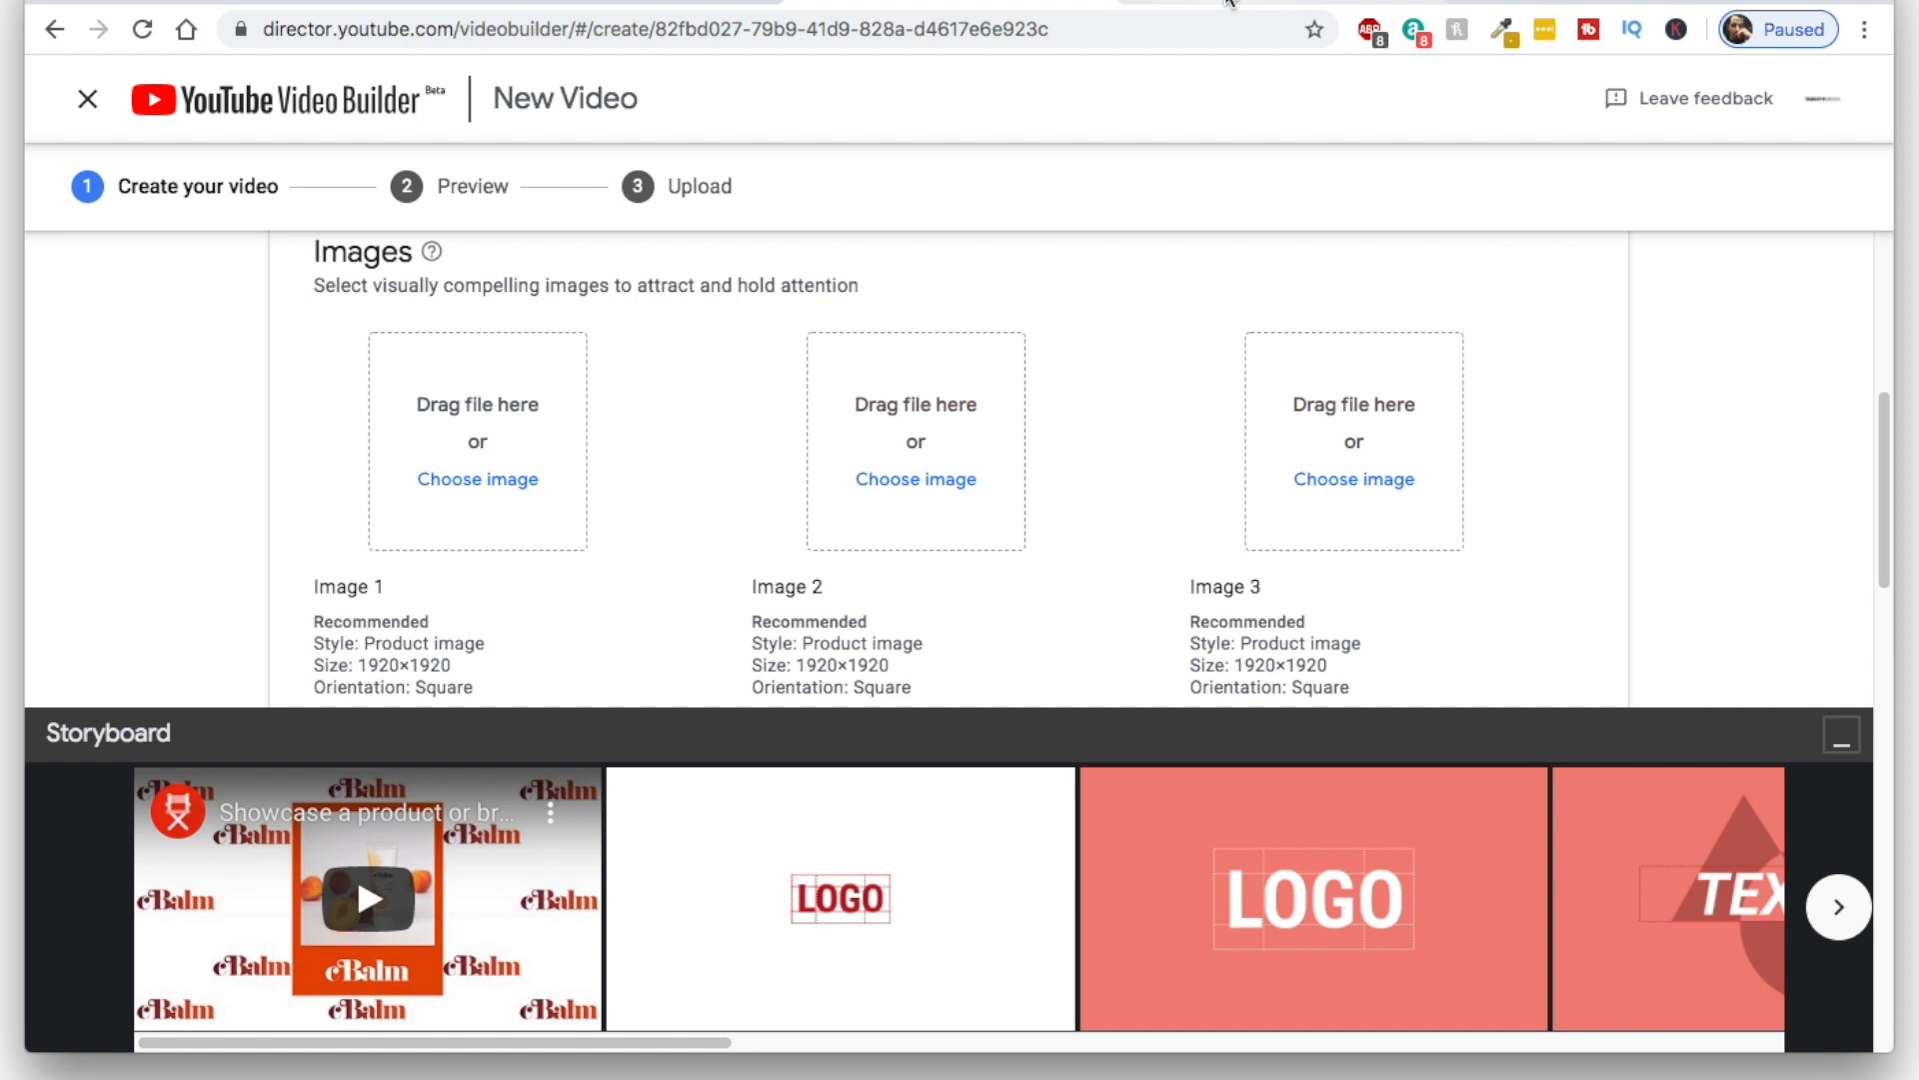
Switch to the Unsplash results for iphone 11 pro max and download the photo of a hand holding a grey iPhone before blurred towers
{"action": "left_click", "coordinate": [1232, 3]}
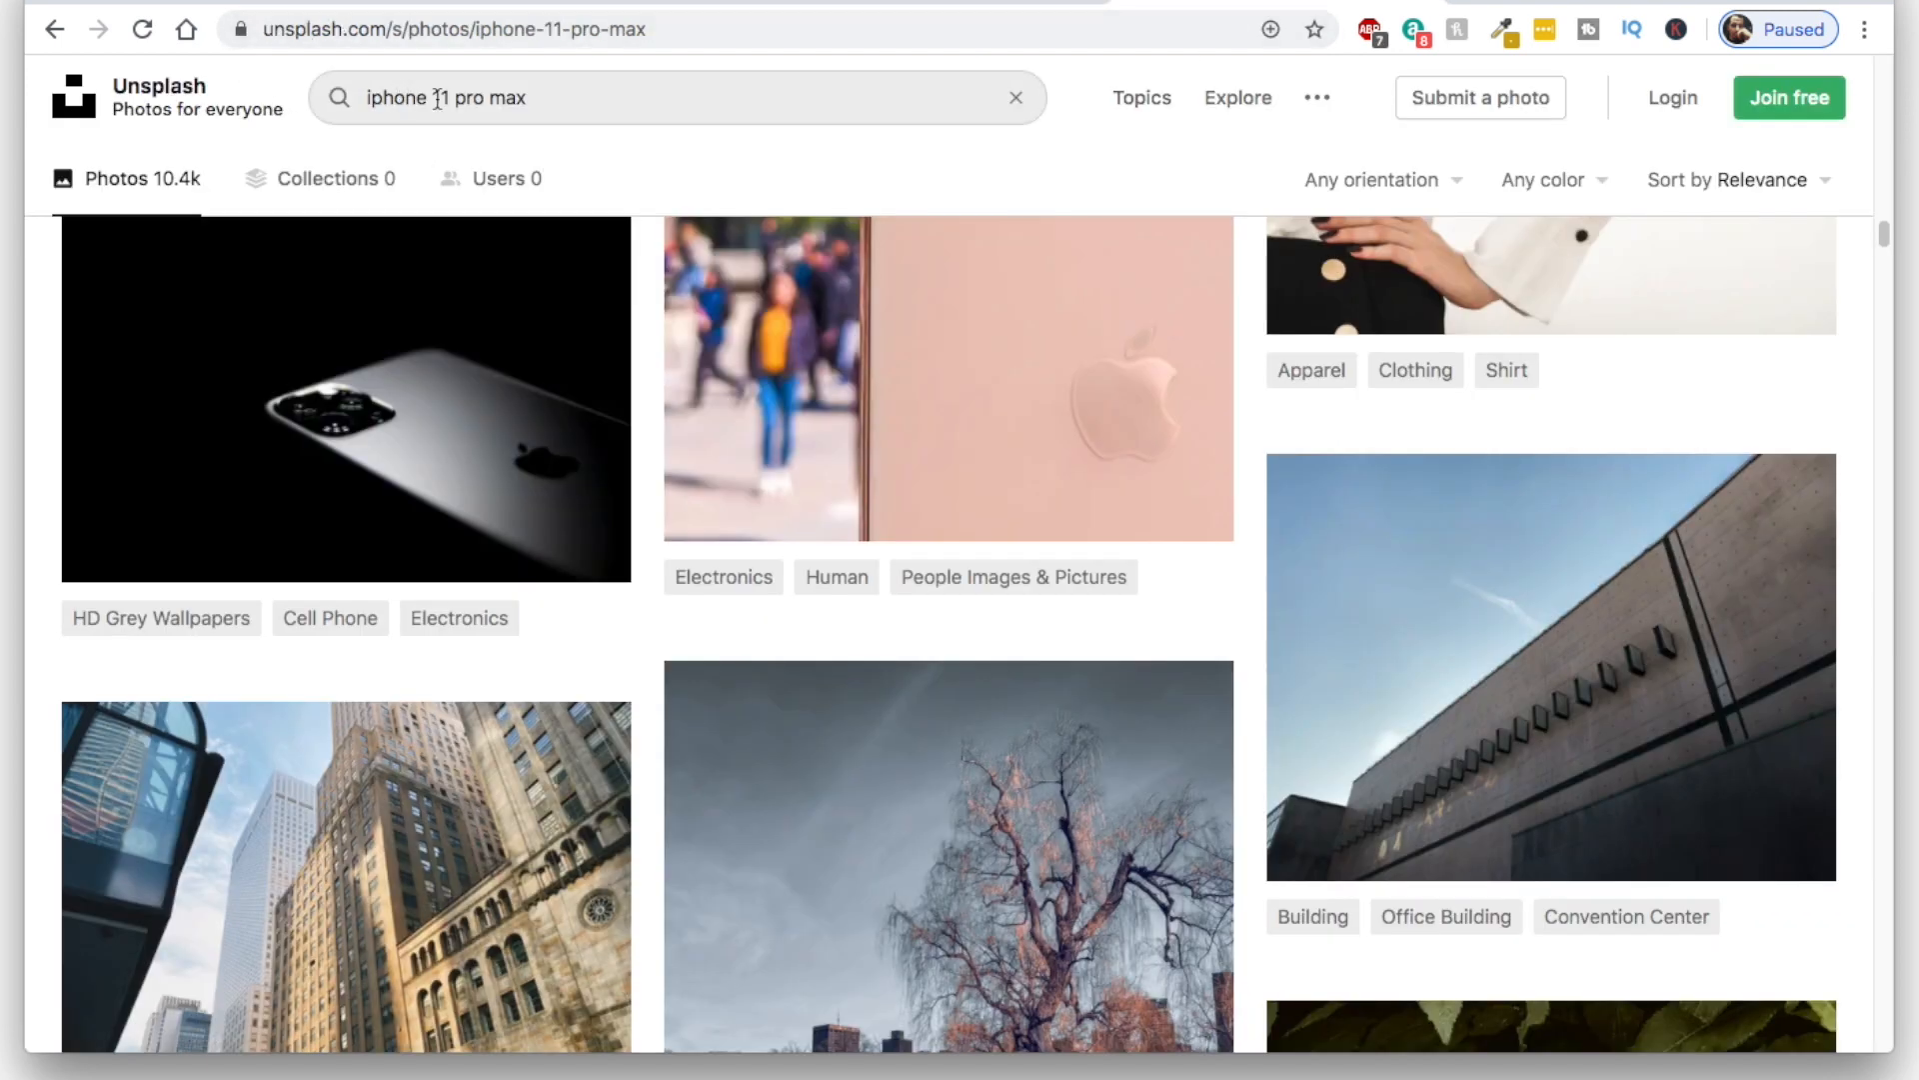
{"action": "scroll", "coordinate": [648, 268], "scroll_direction": "down", "scroll_amount": 1}
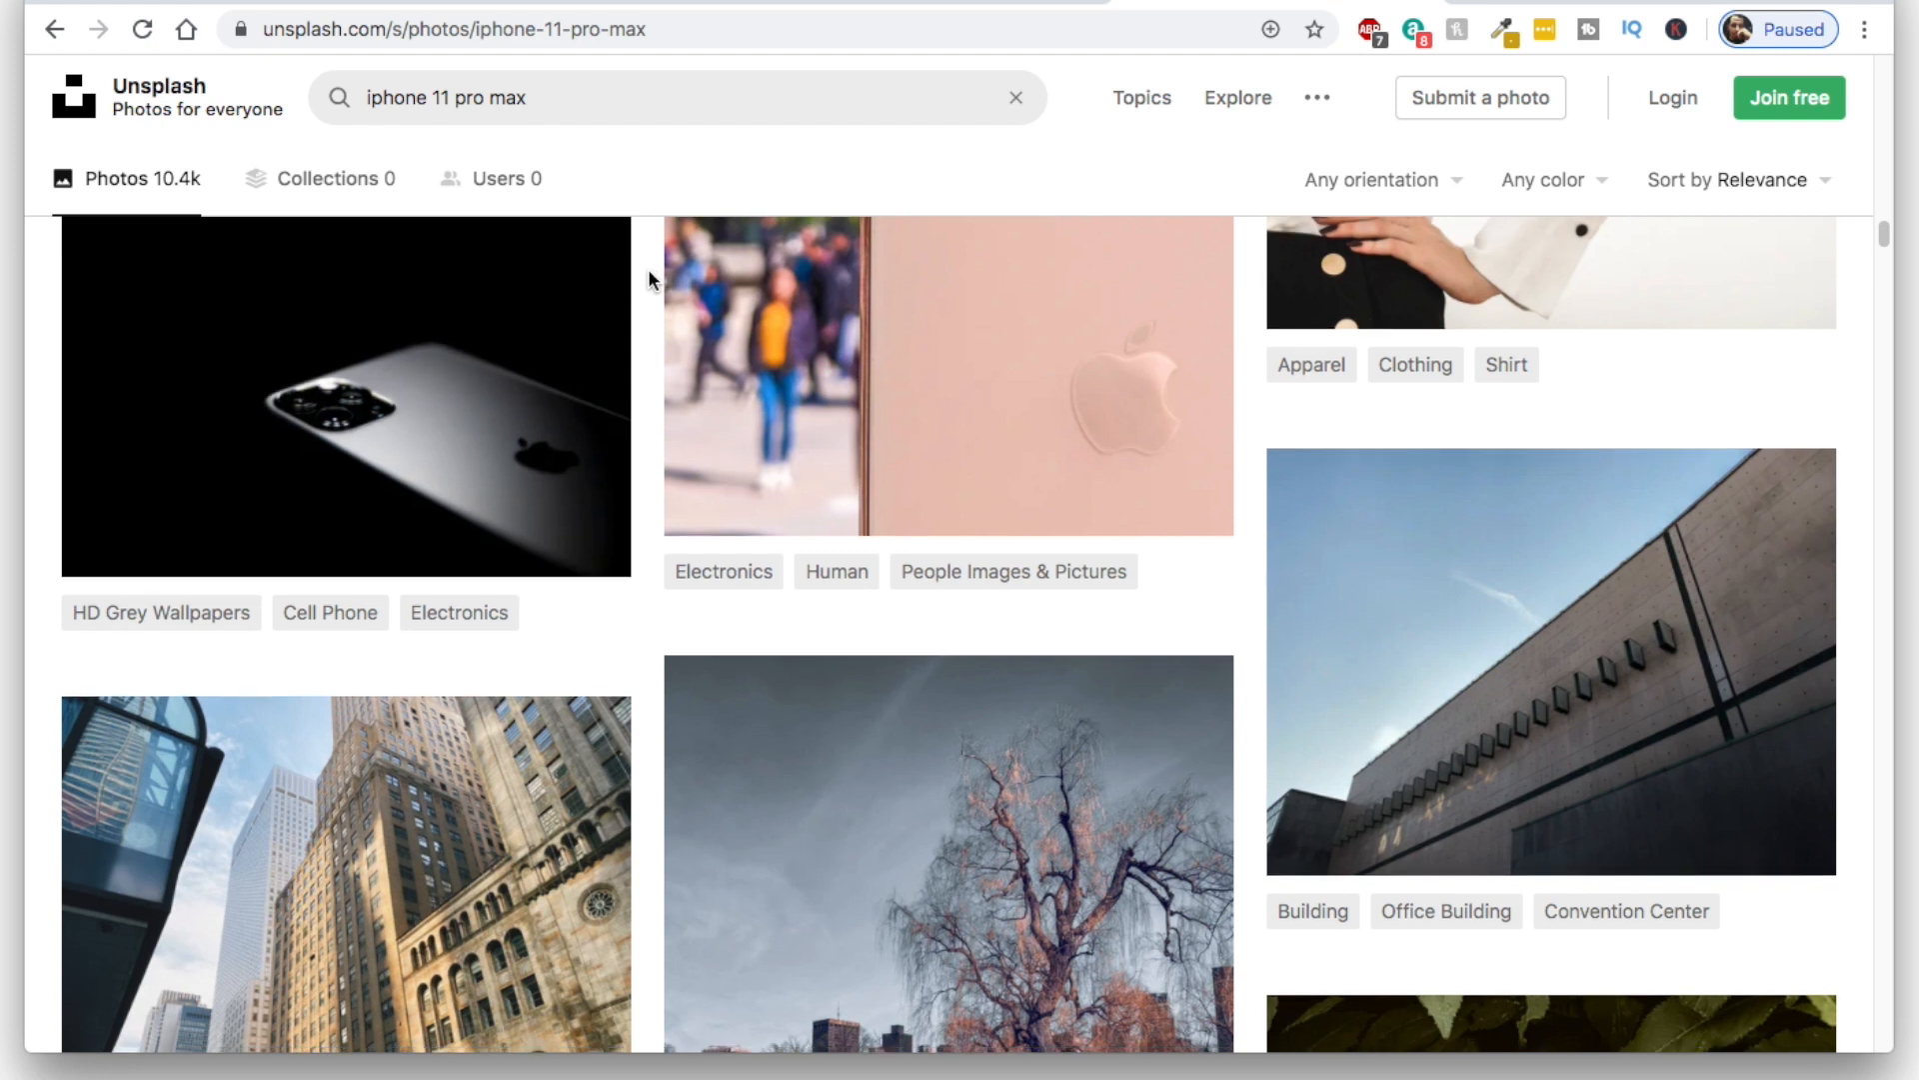
{"action": "scroll", "coordinate": [648, 268], "scroll_direction": "down", "scroll_amount": 5}
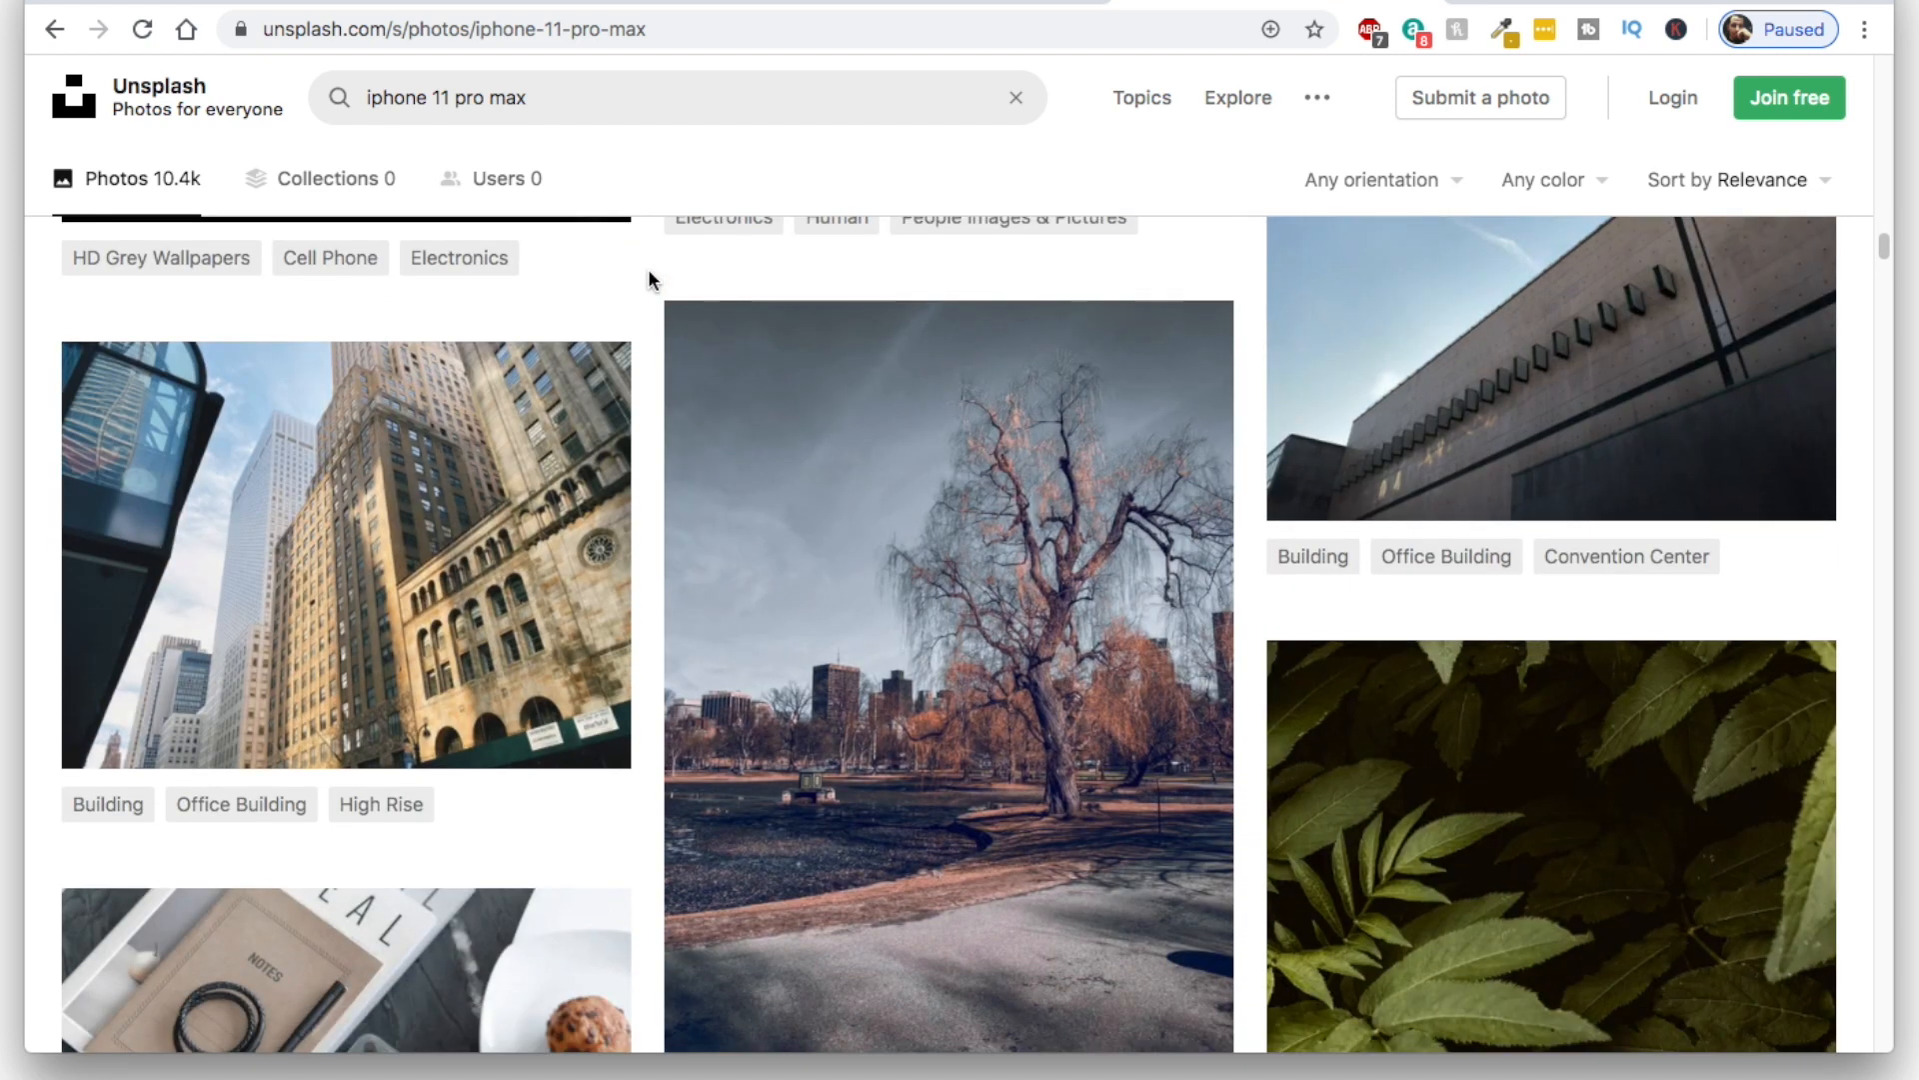
{"action": "scroll", "coordinate": [648, 268], "scroll_direction": "up", "scroll_amount": 15}
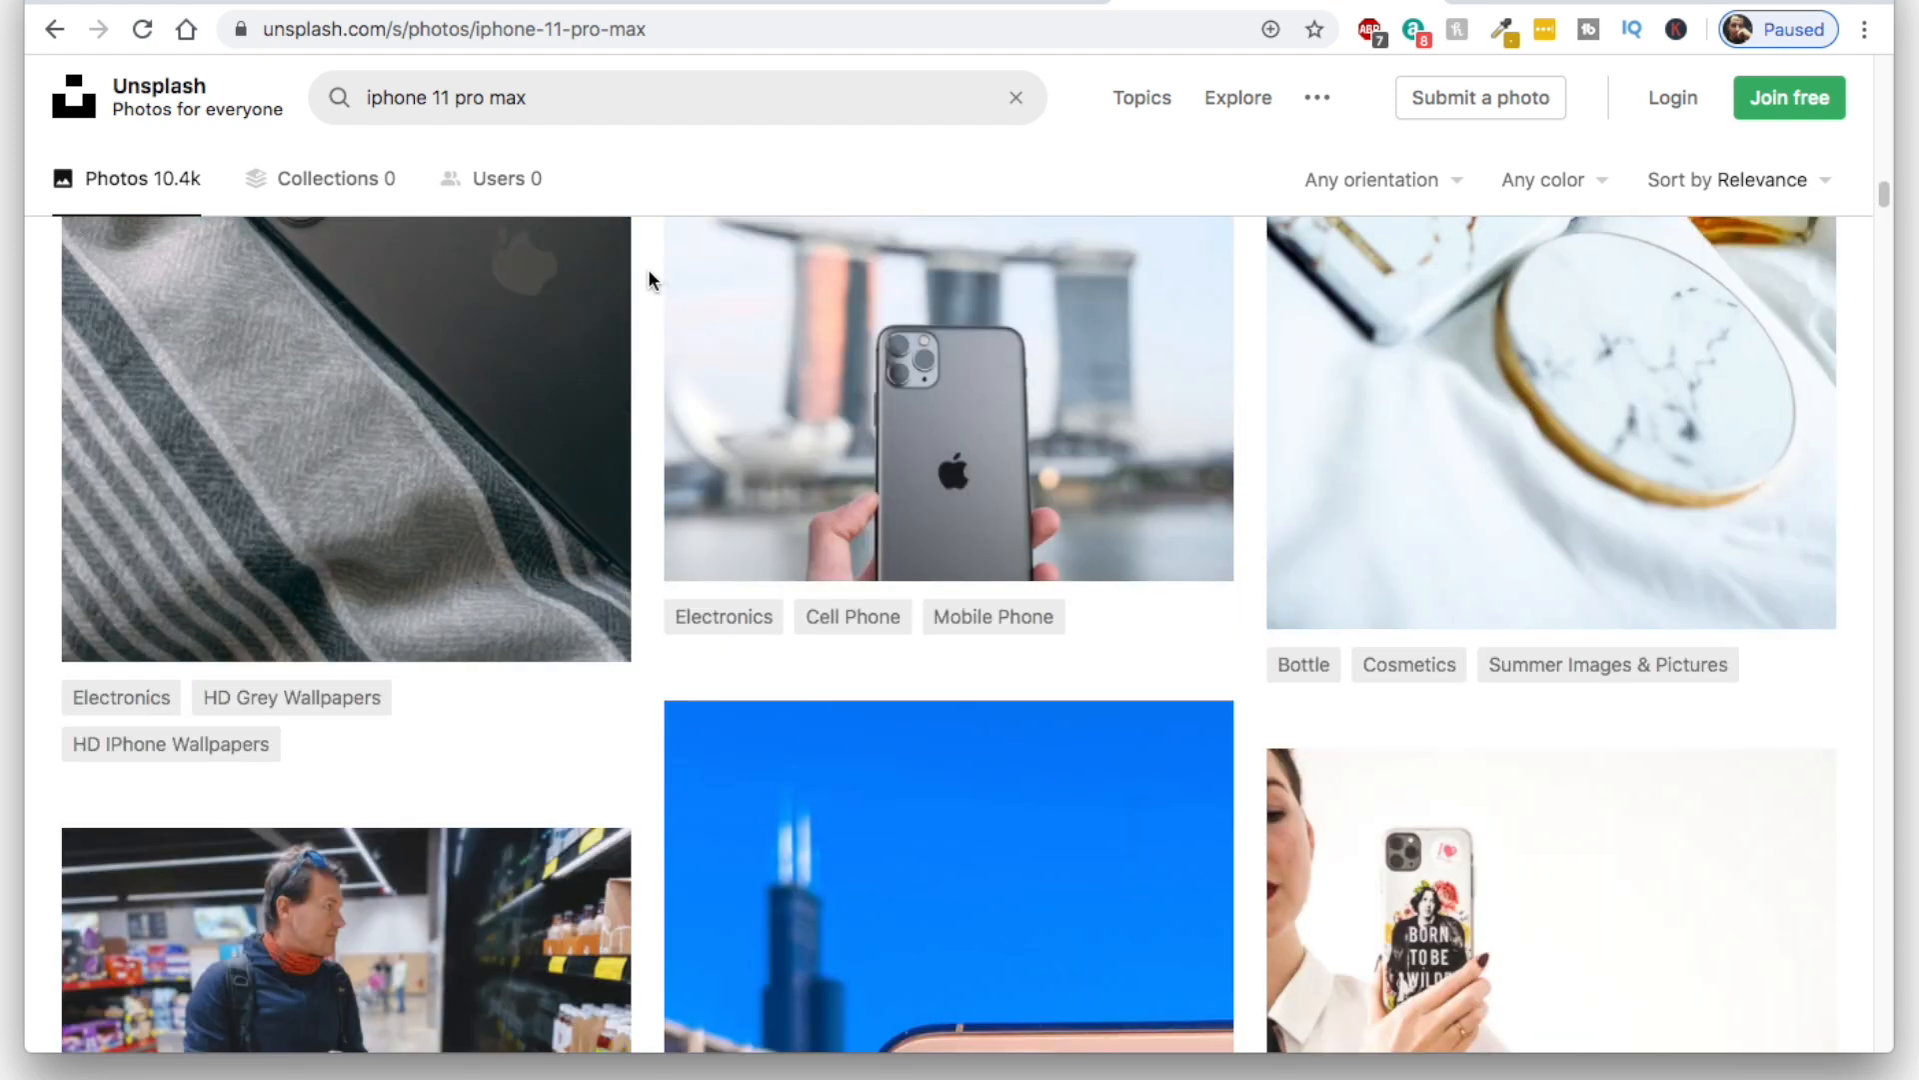
{"action": "scroll", "coordinate": [648, 268], "scroll_direction": "up", "scroll_amount": 2}
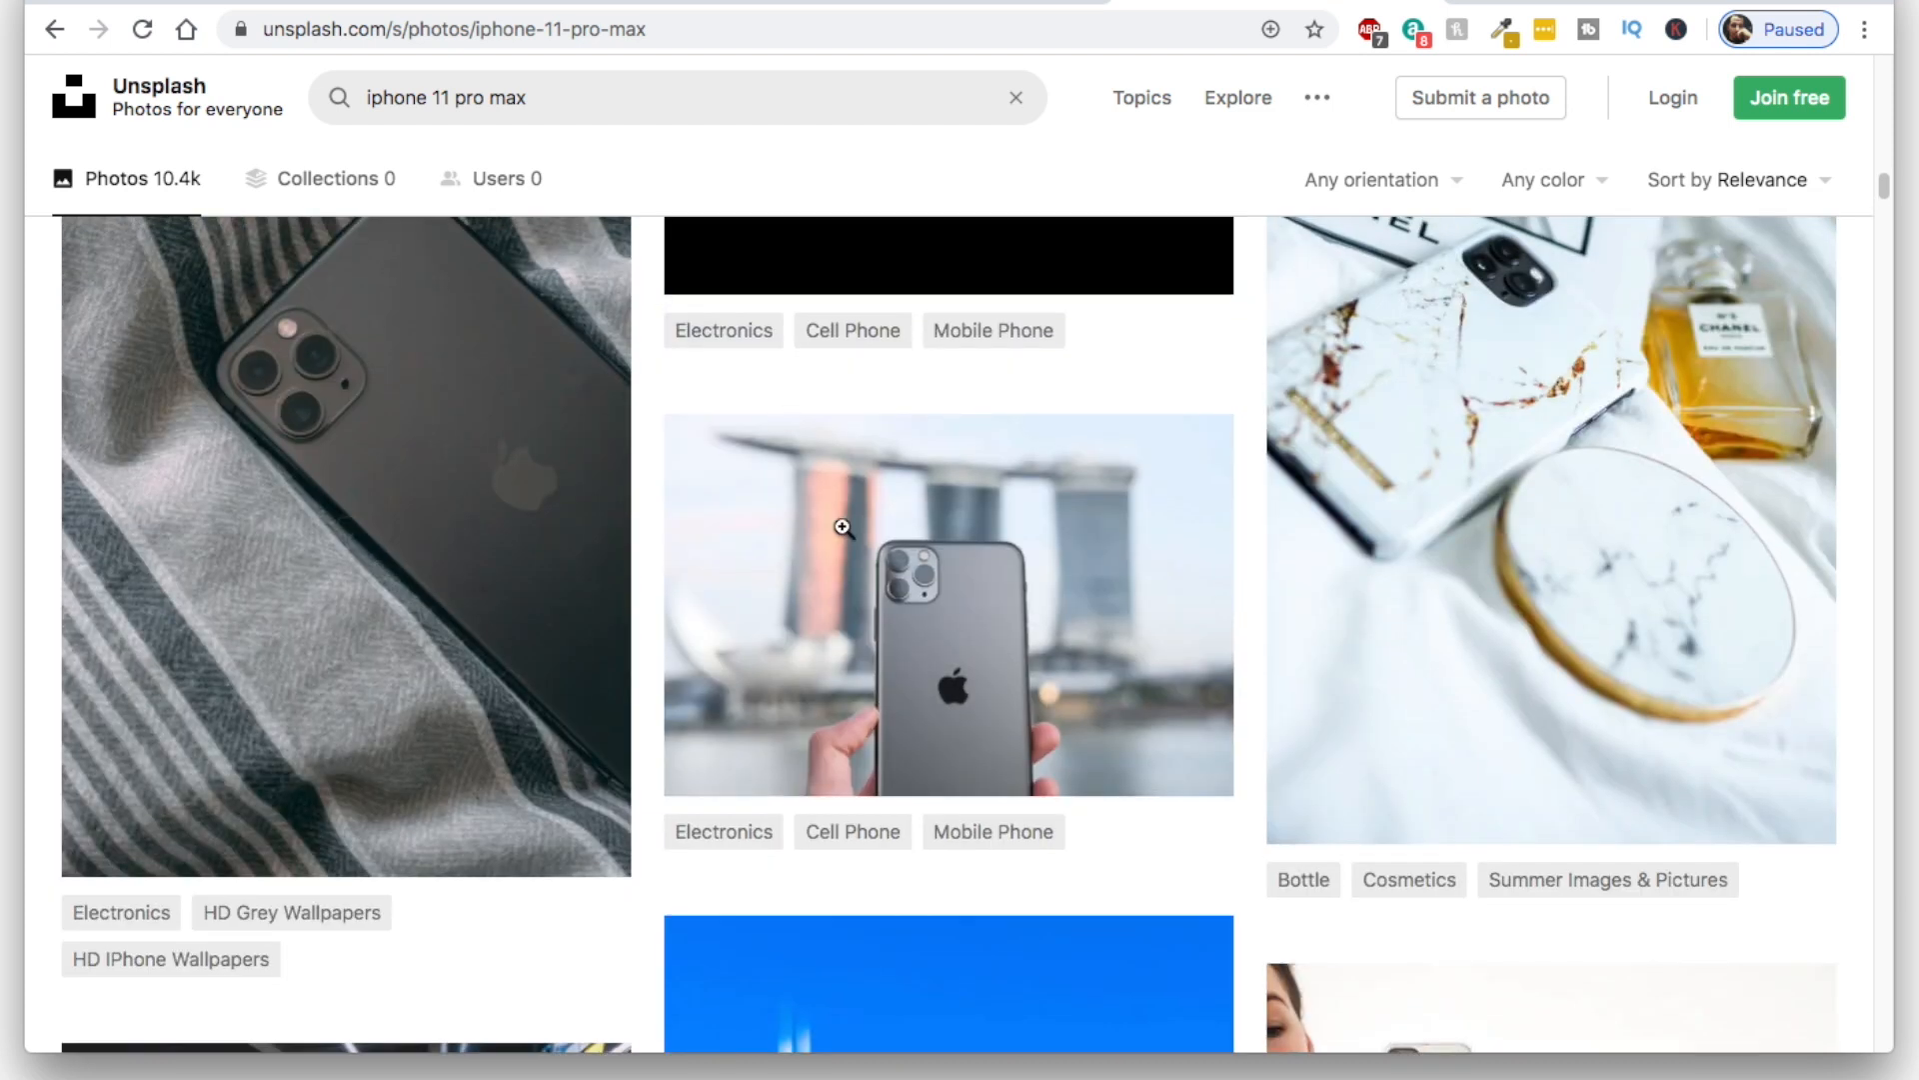
{"action": "mouse_move", "coordinate": [968, 578]}
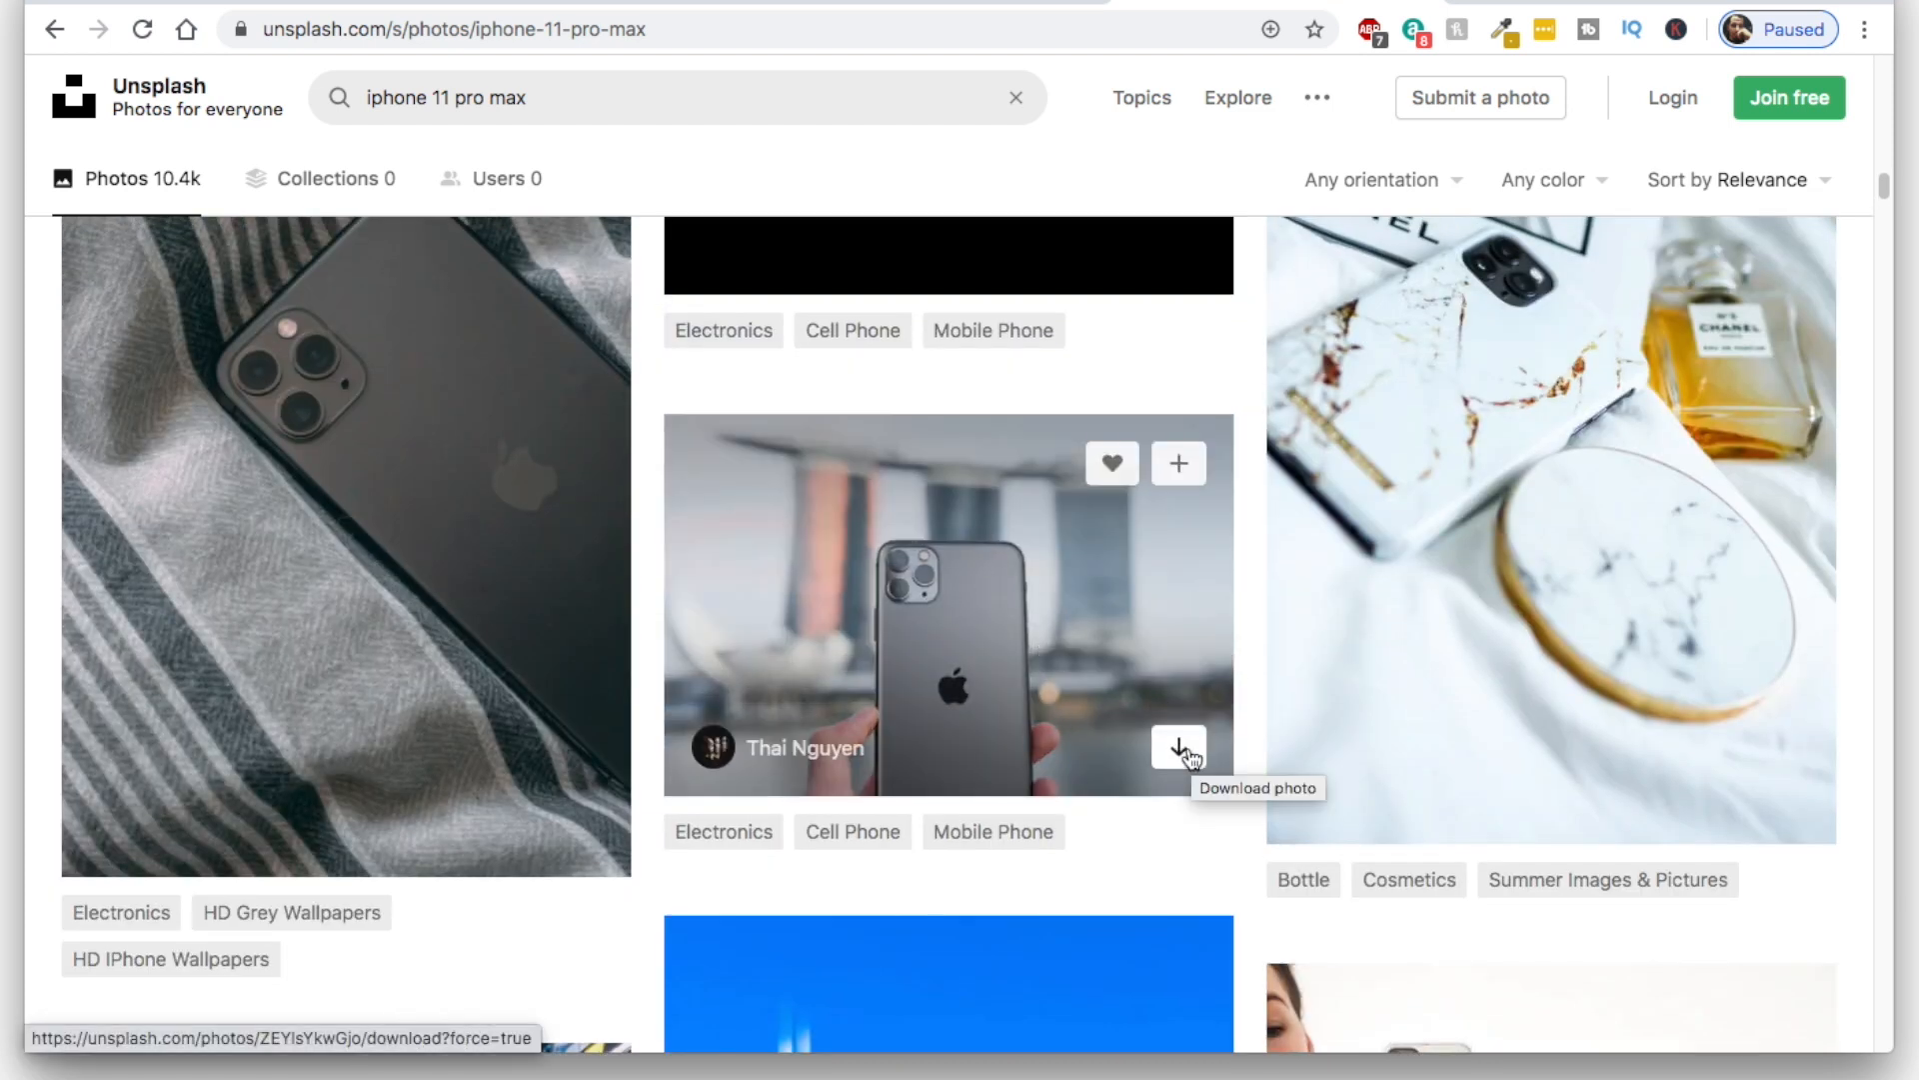
{"action": "left_click", "coordinate": [1182, 752]}
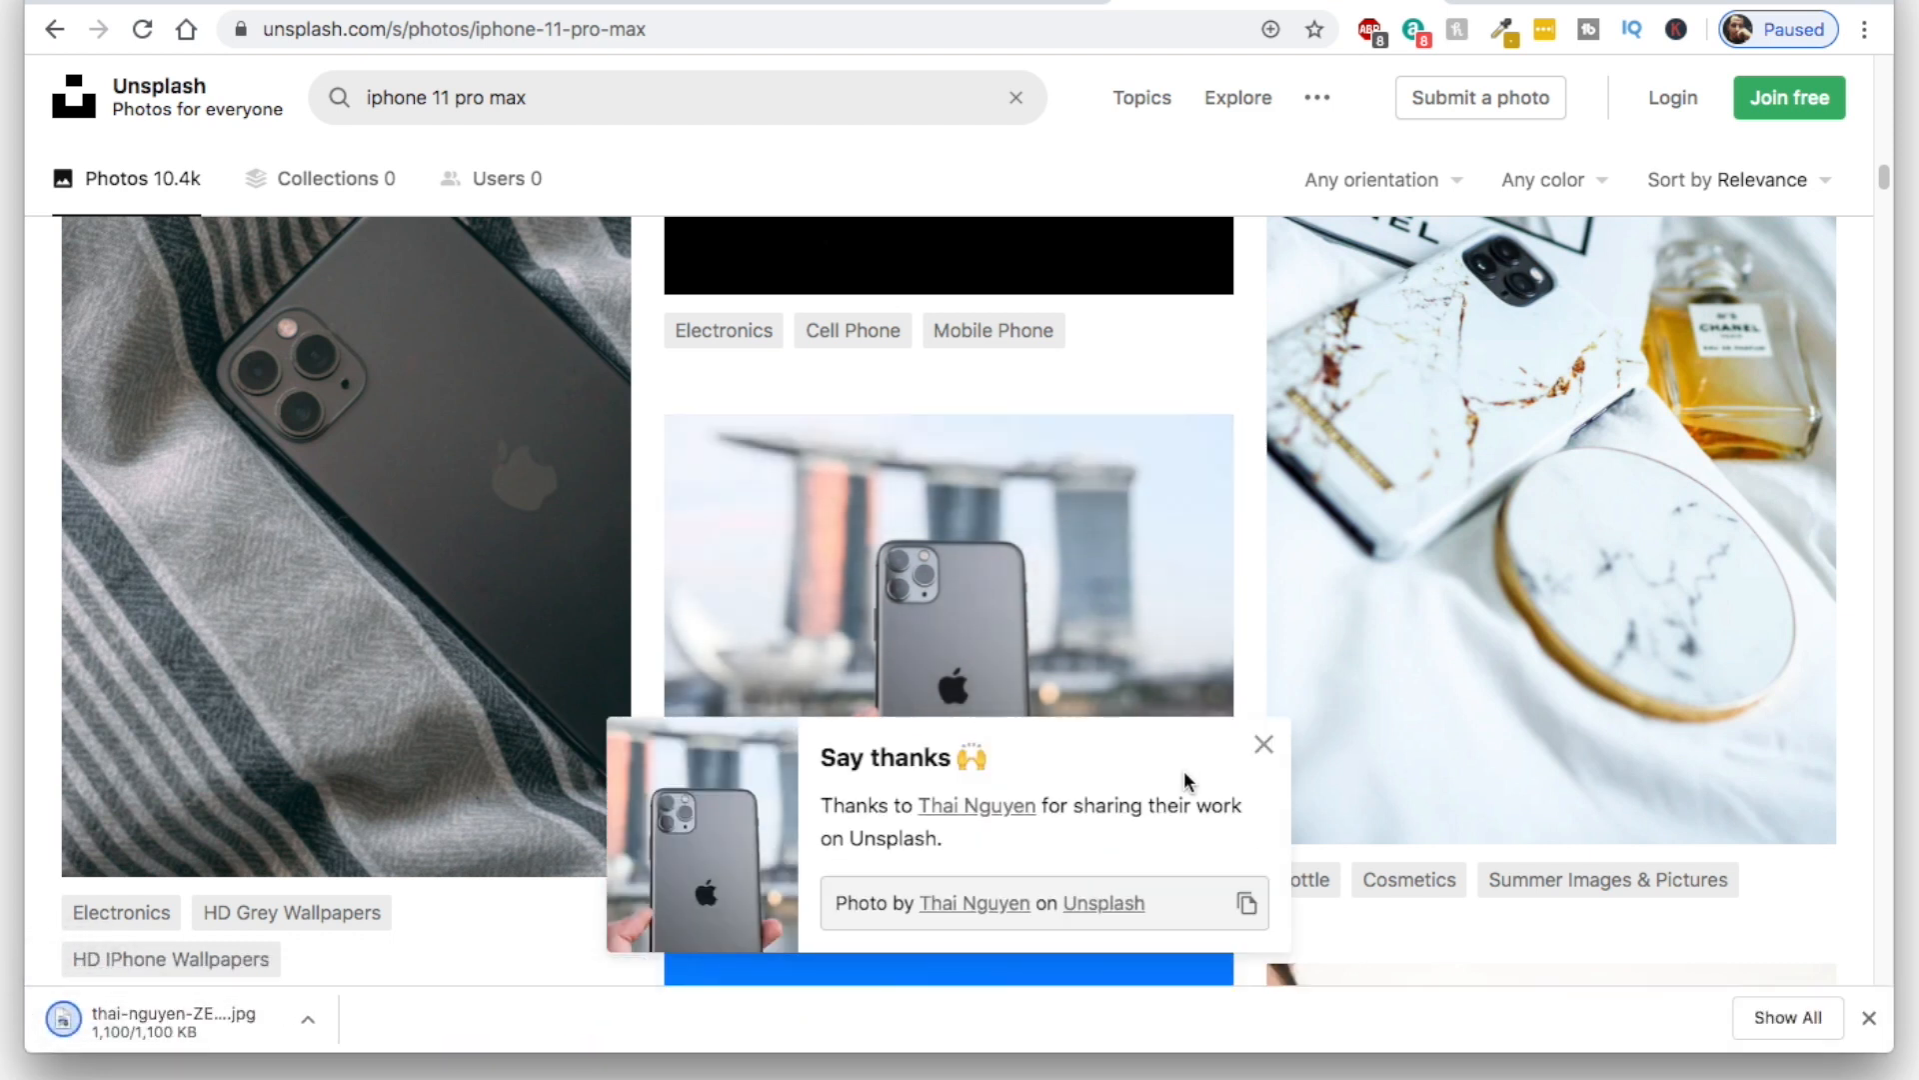
{"action": "left_click", "coordinate": [1264, 744]}
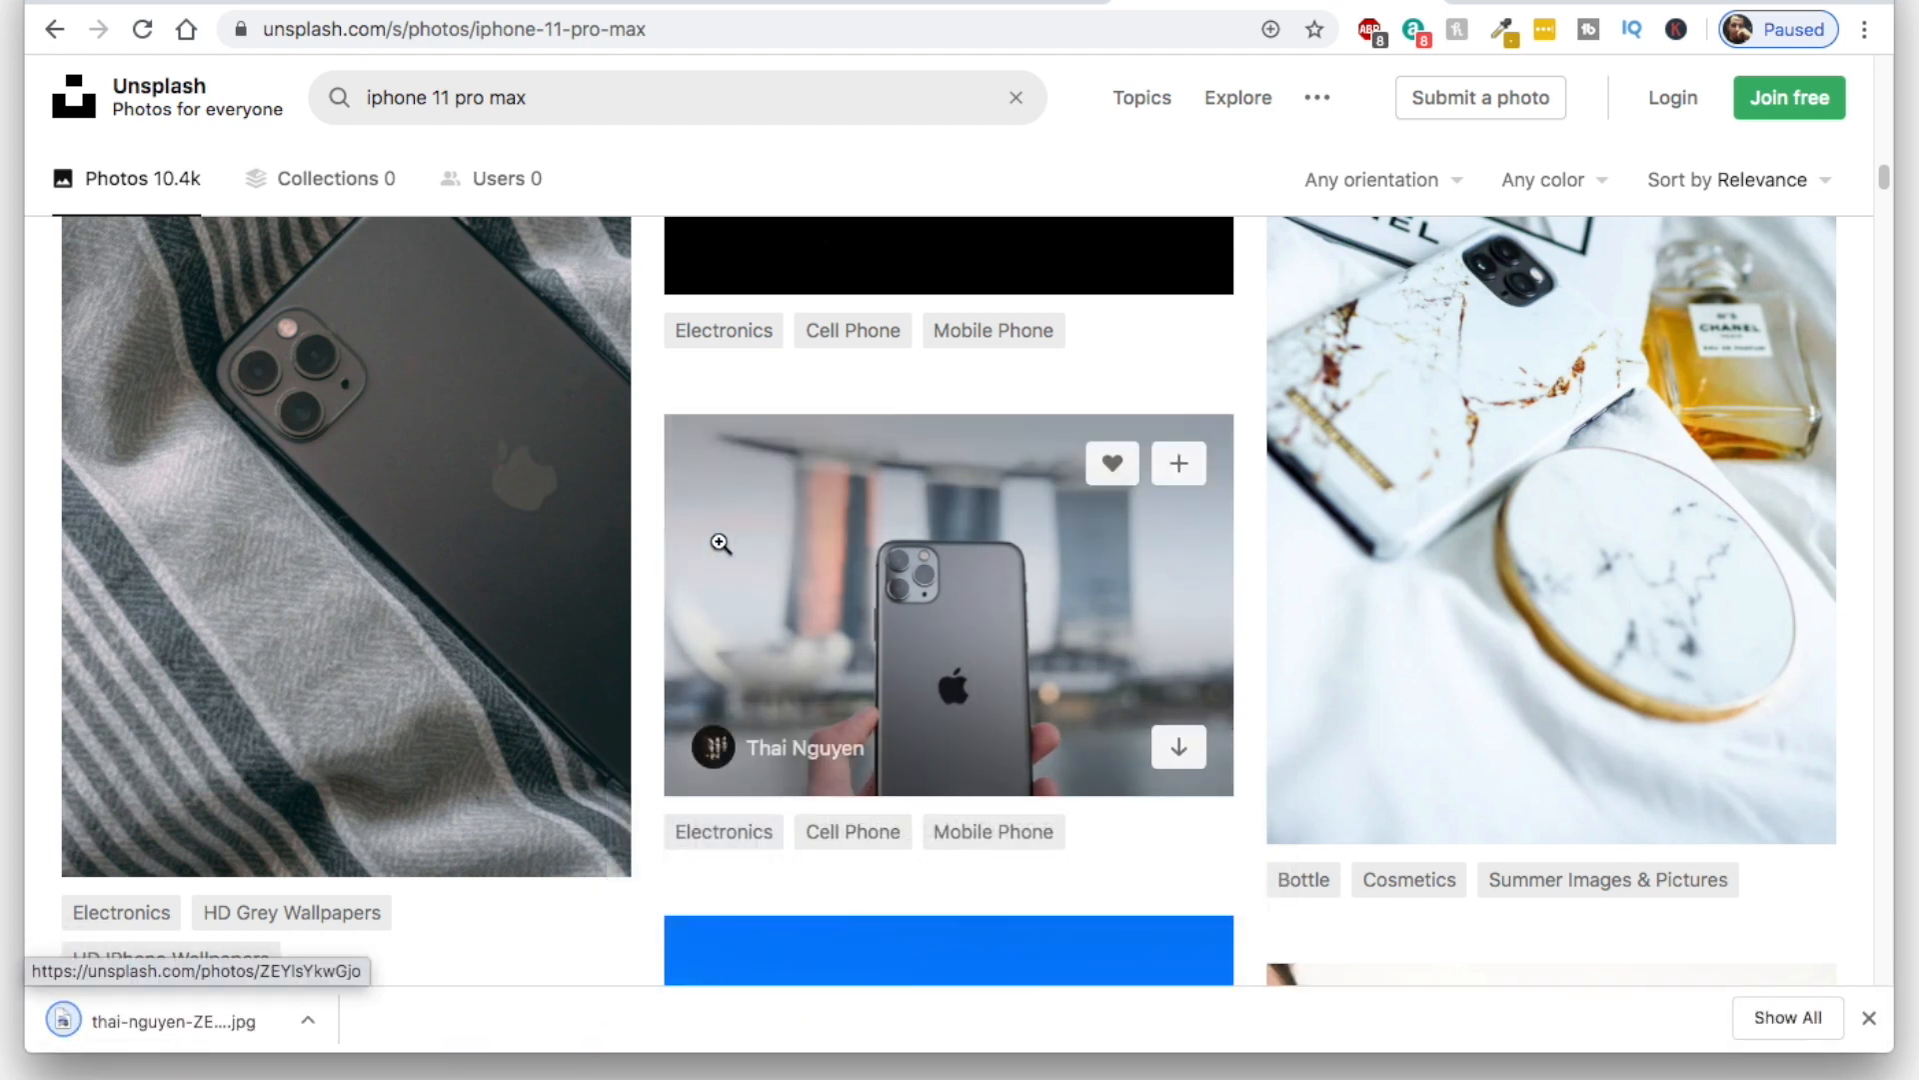
Download the iPhone camera photo on a black background and the photo of a hand holding a silver iPhone before a skyline
{"action": "scroll", "coordinate": [720, 543], "scroll_direction": "up", "scroll_amount": 4}
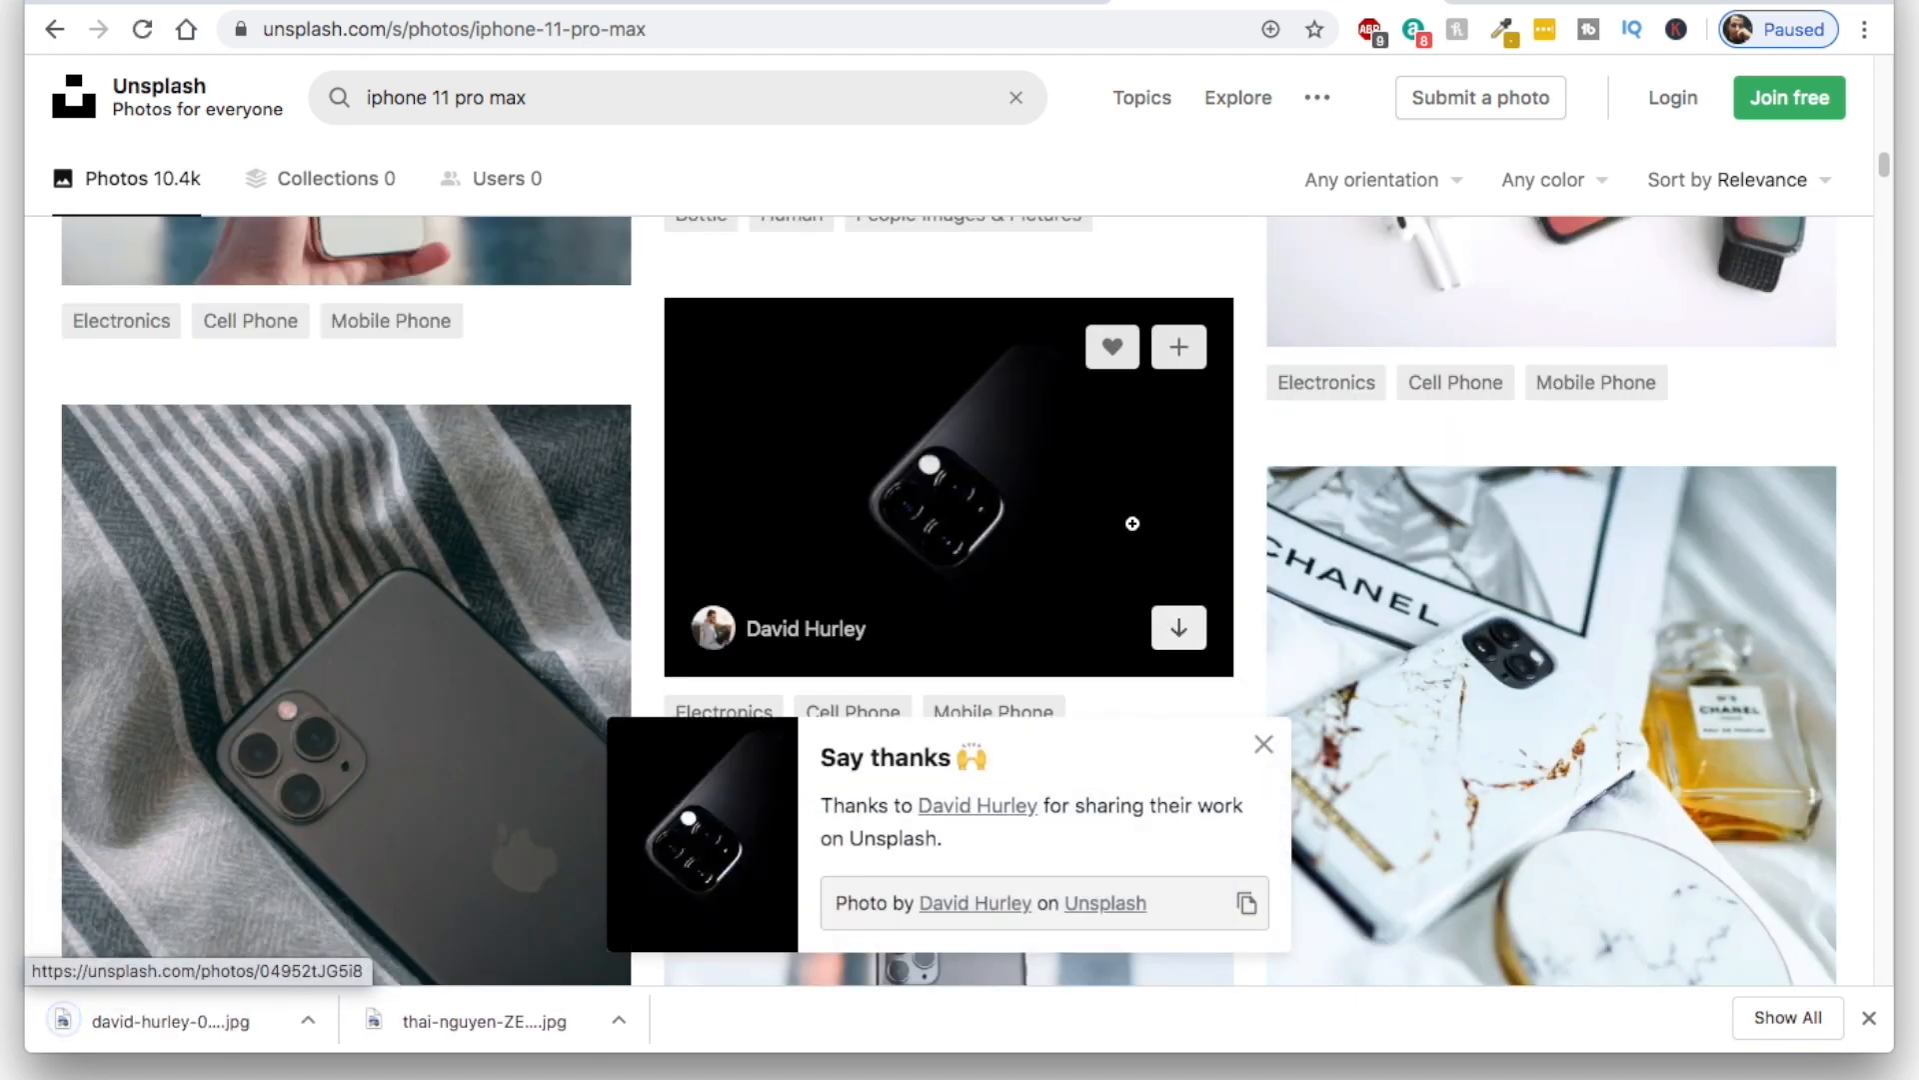
{"action": "scroll", "coordinate": [1131, 521], "scroll_direction": "up", "scroll_amount": 5}
{"action": "scroll", "coordinate": [1131, 521], "scroll_direction": "up", "scroll_amount": 1}
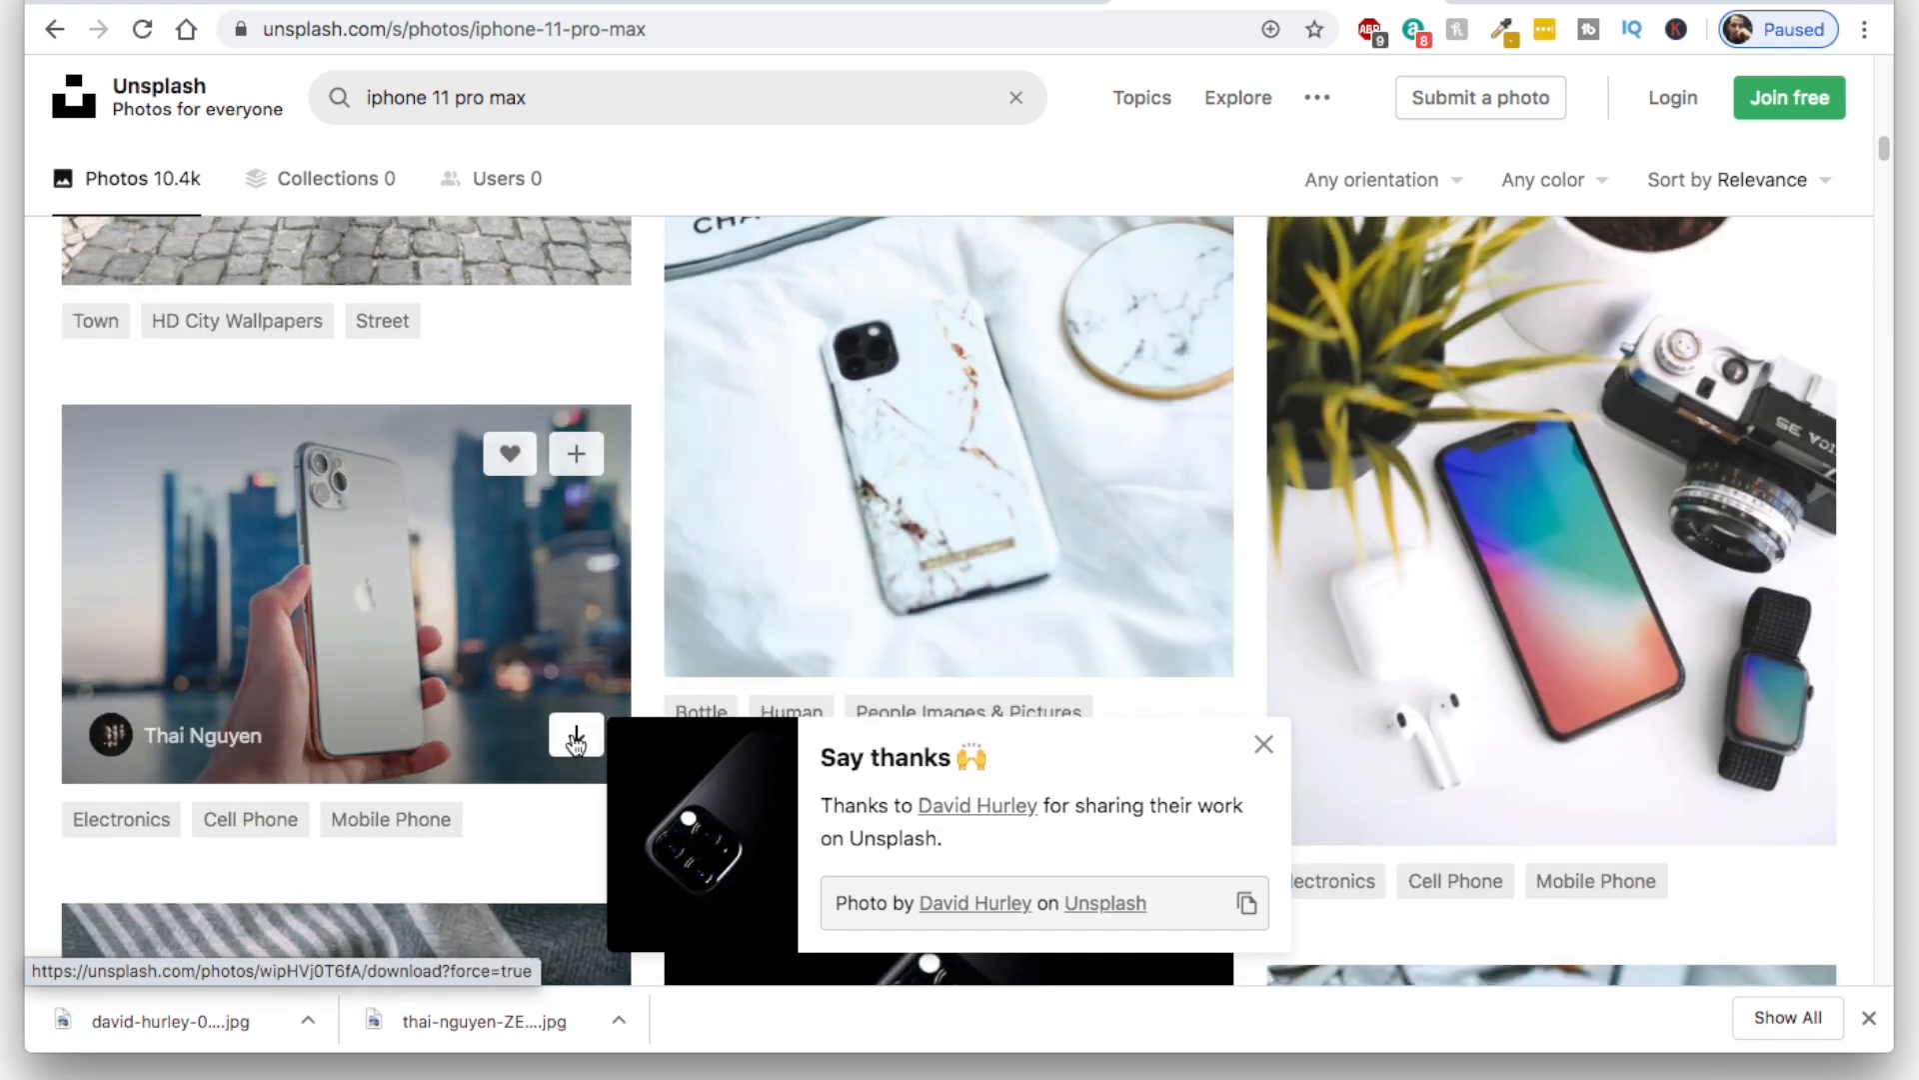
{"action": "left_click", "coordinate": [576, 740]}
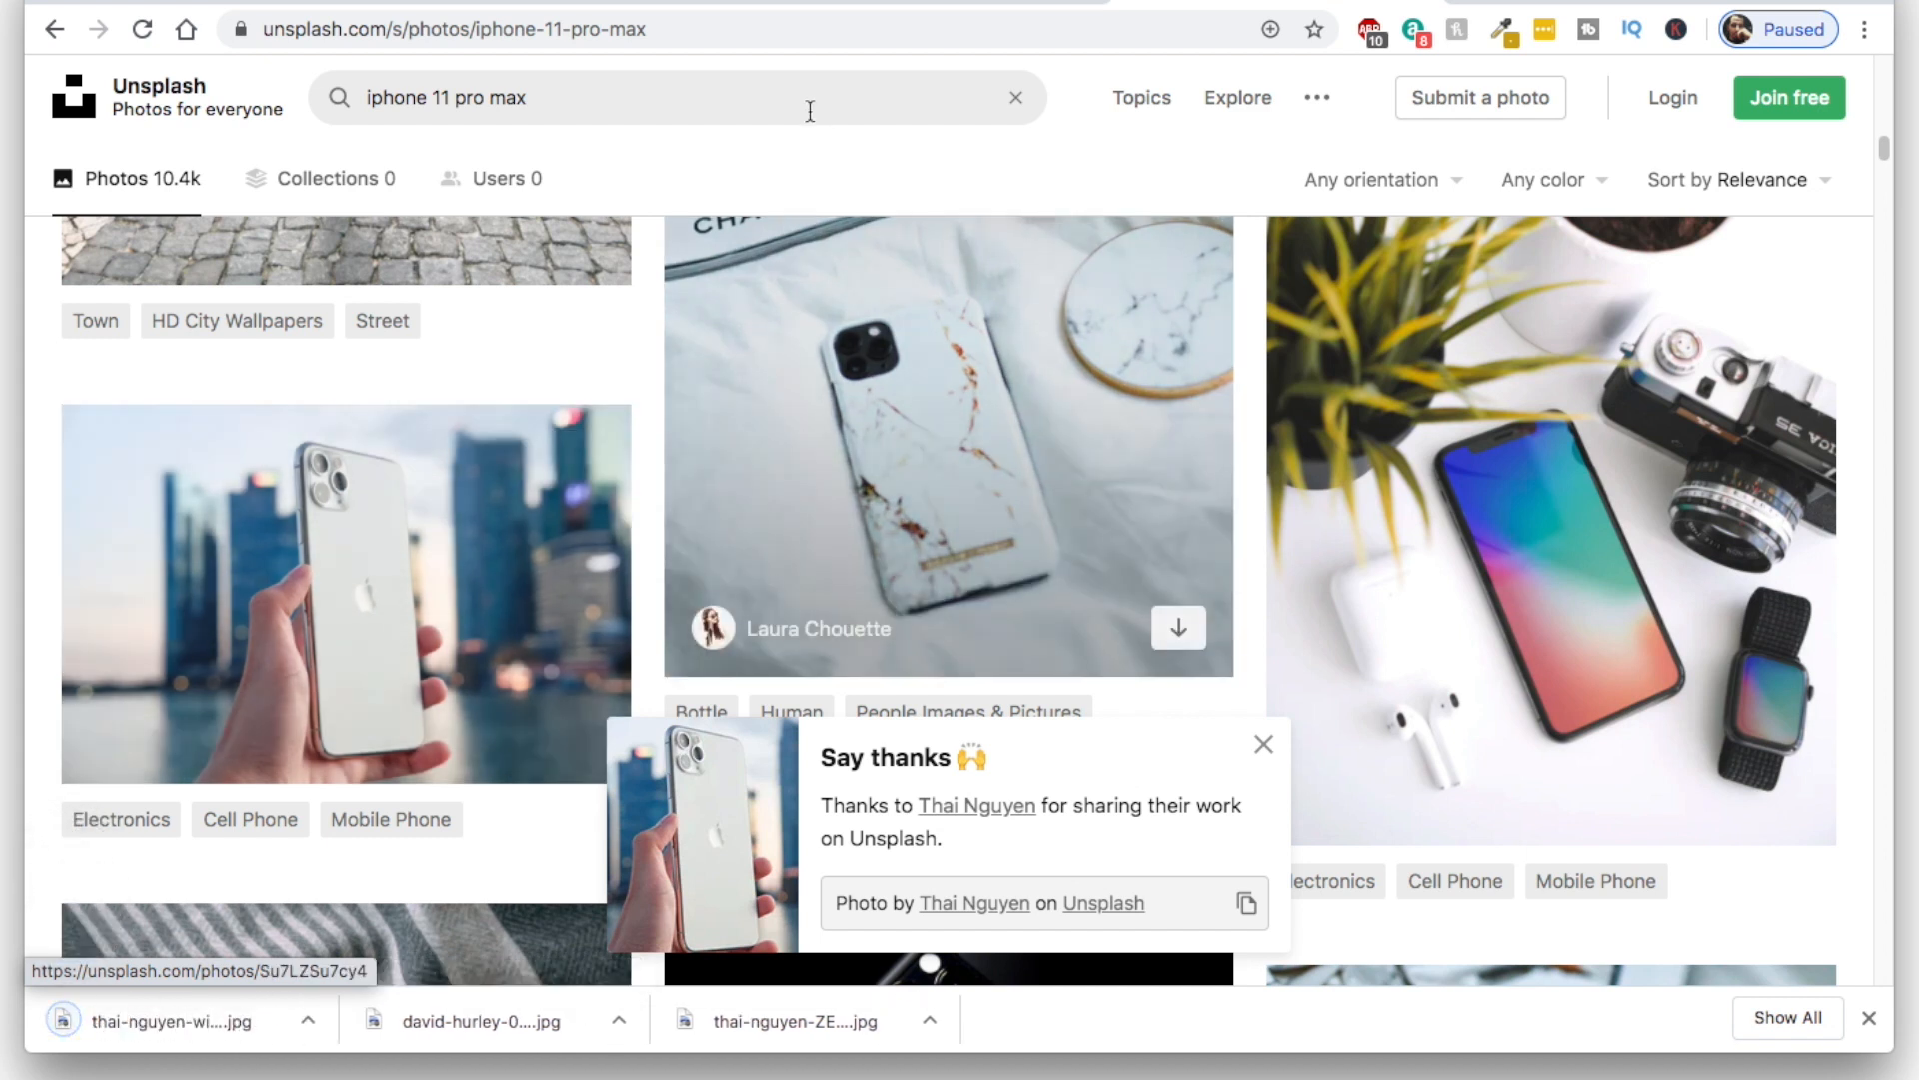
Return to YouTube Video Builder and minimize the Storyboard to give the Images section more room
{"action": "left_click", "coordinate": [893, 6]}
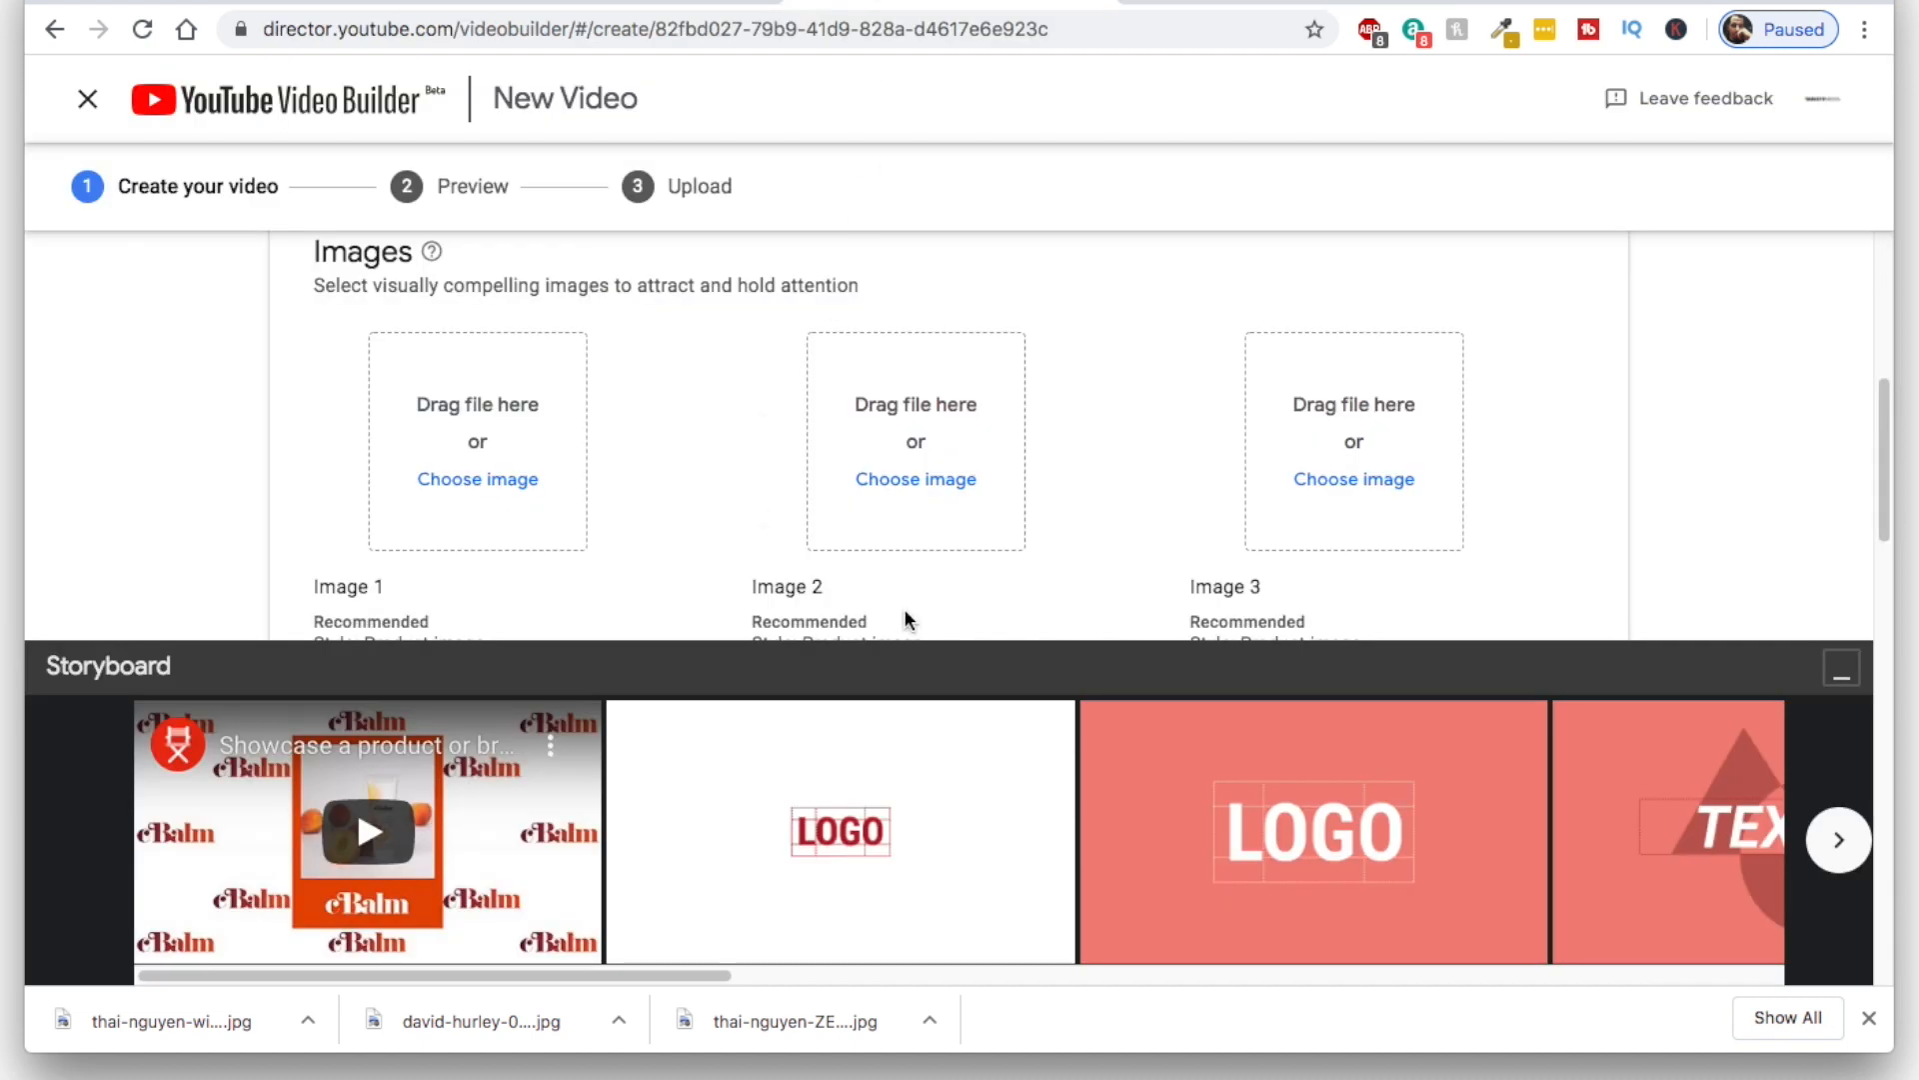
{"action": "left_click", "coordinate": [1844, 676]}
{"action": "scroll", "coordinate": [1574, 543], "scroll_direction": "up", "scroll_amount": 4}
{"action": "scroll", "coordinate": [1568, 545], "scroll_direction": "down", "scroll_amount": 3}
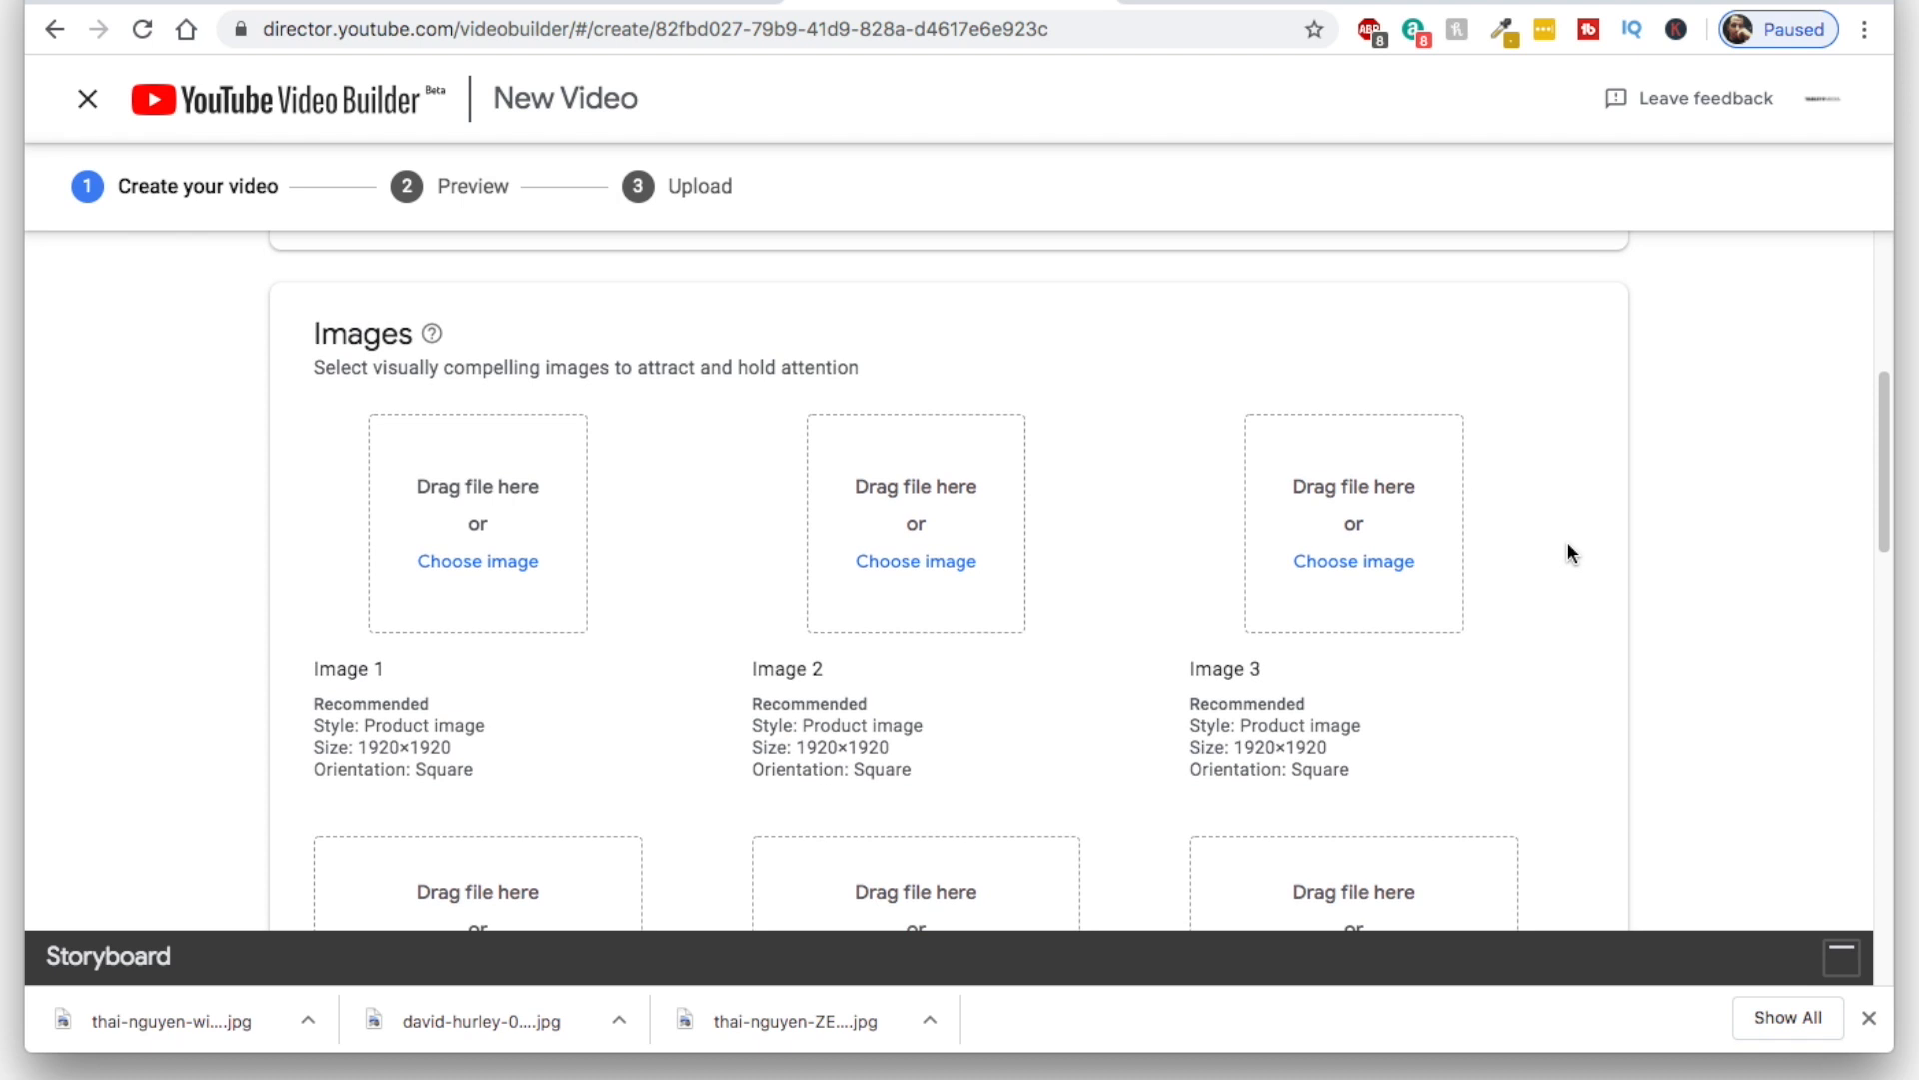
Try to add the grey iPhone photo from the Downloads folder as Image 1
{"action": "left_click", "coordinate": [461, 566]}
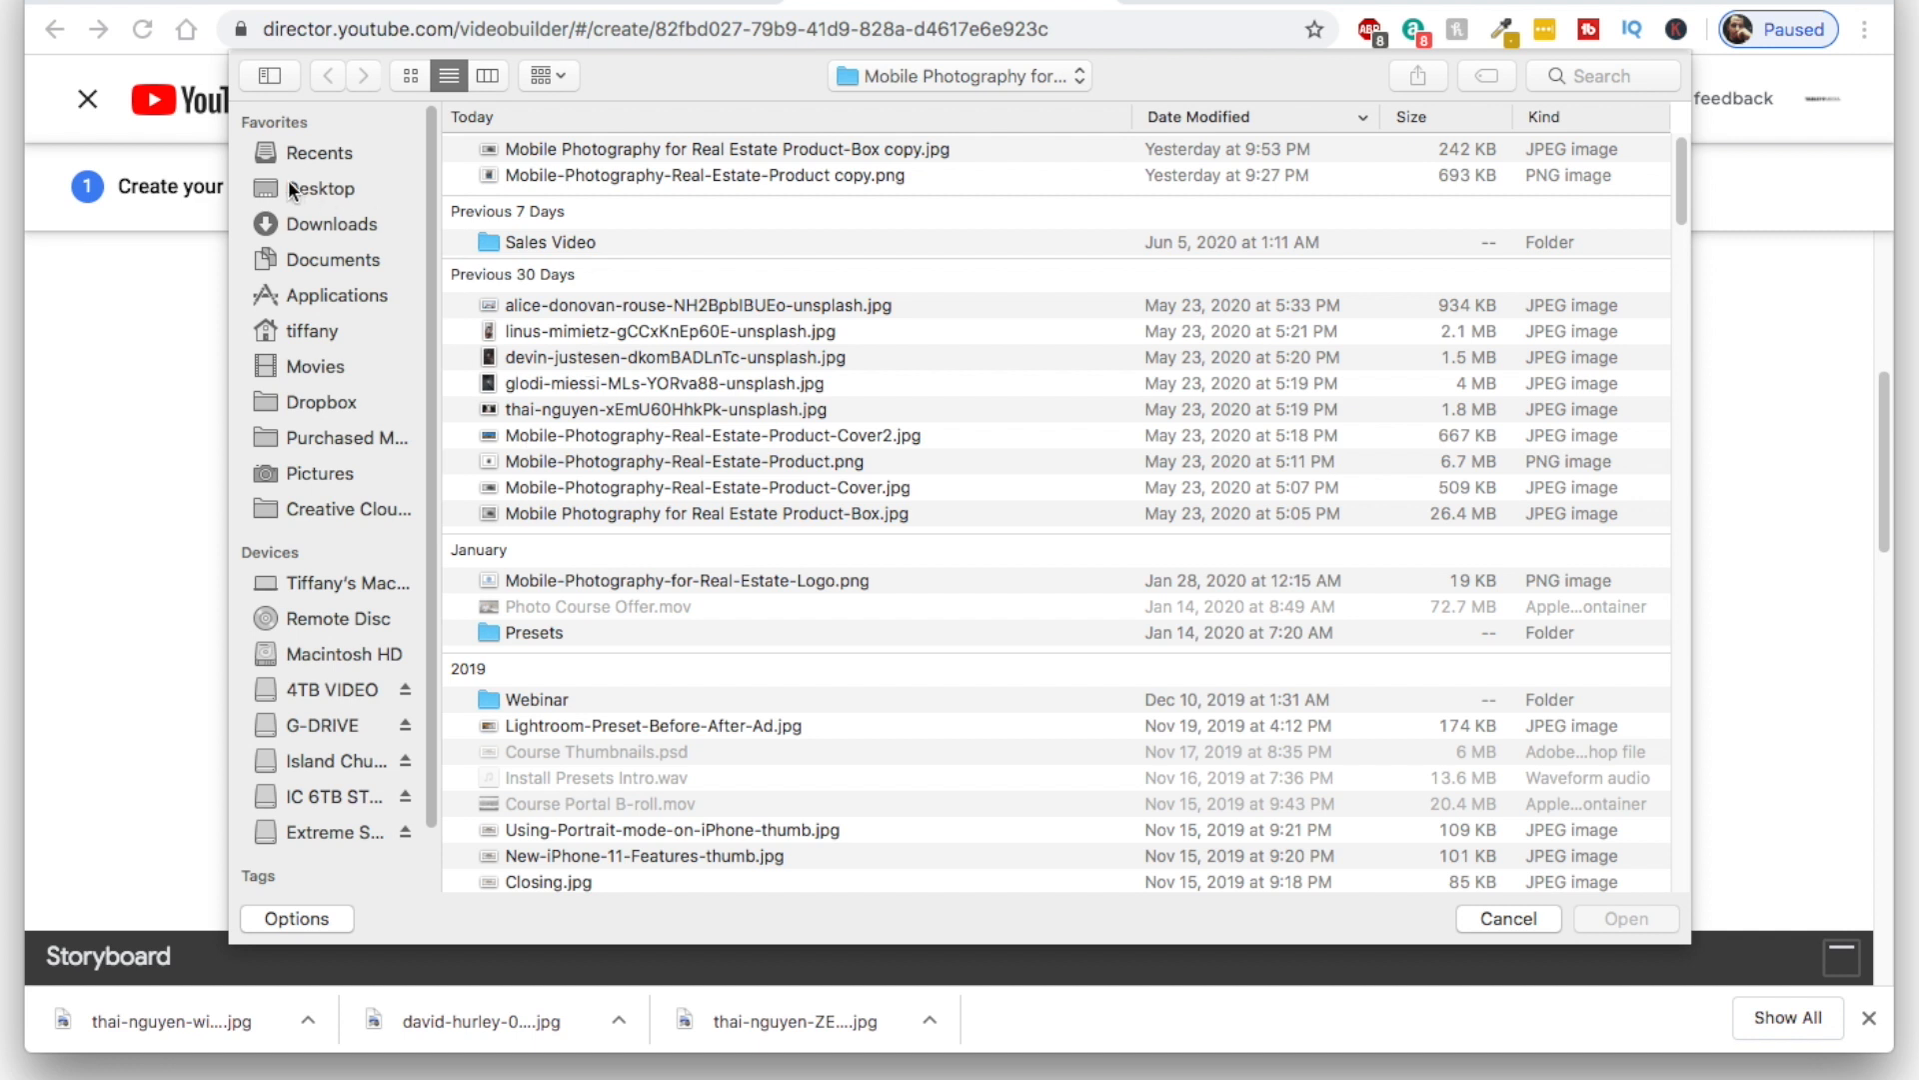
{"action": "left_click", "coordinate": [314, 224]}
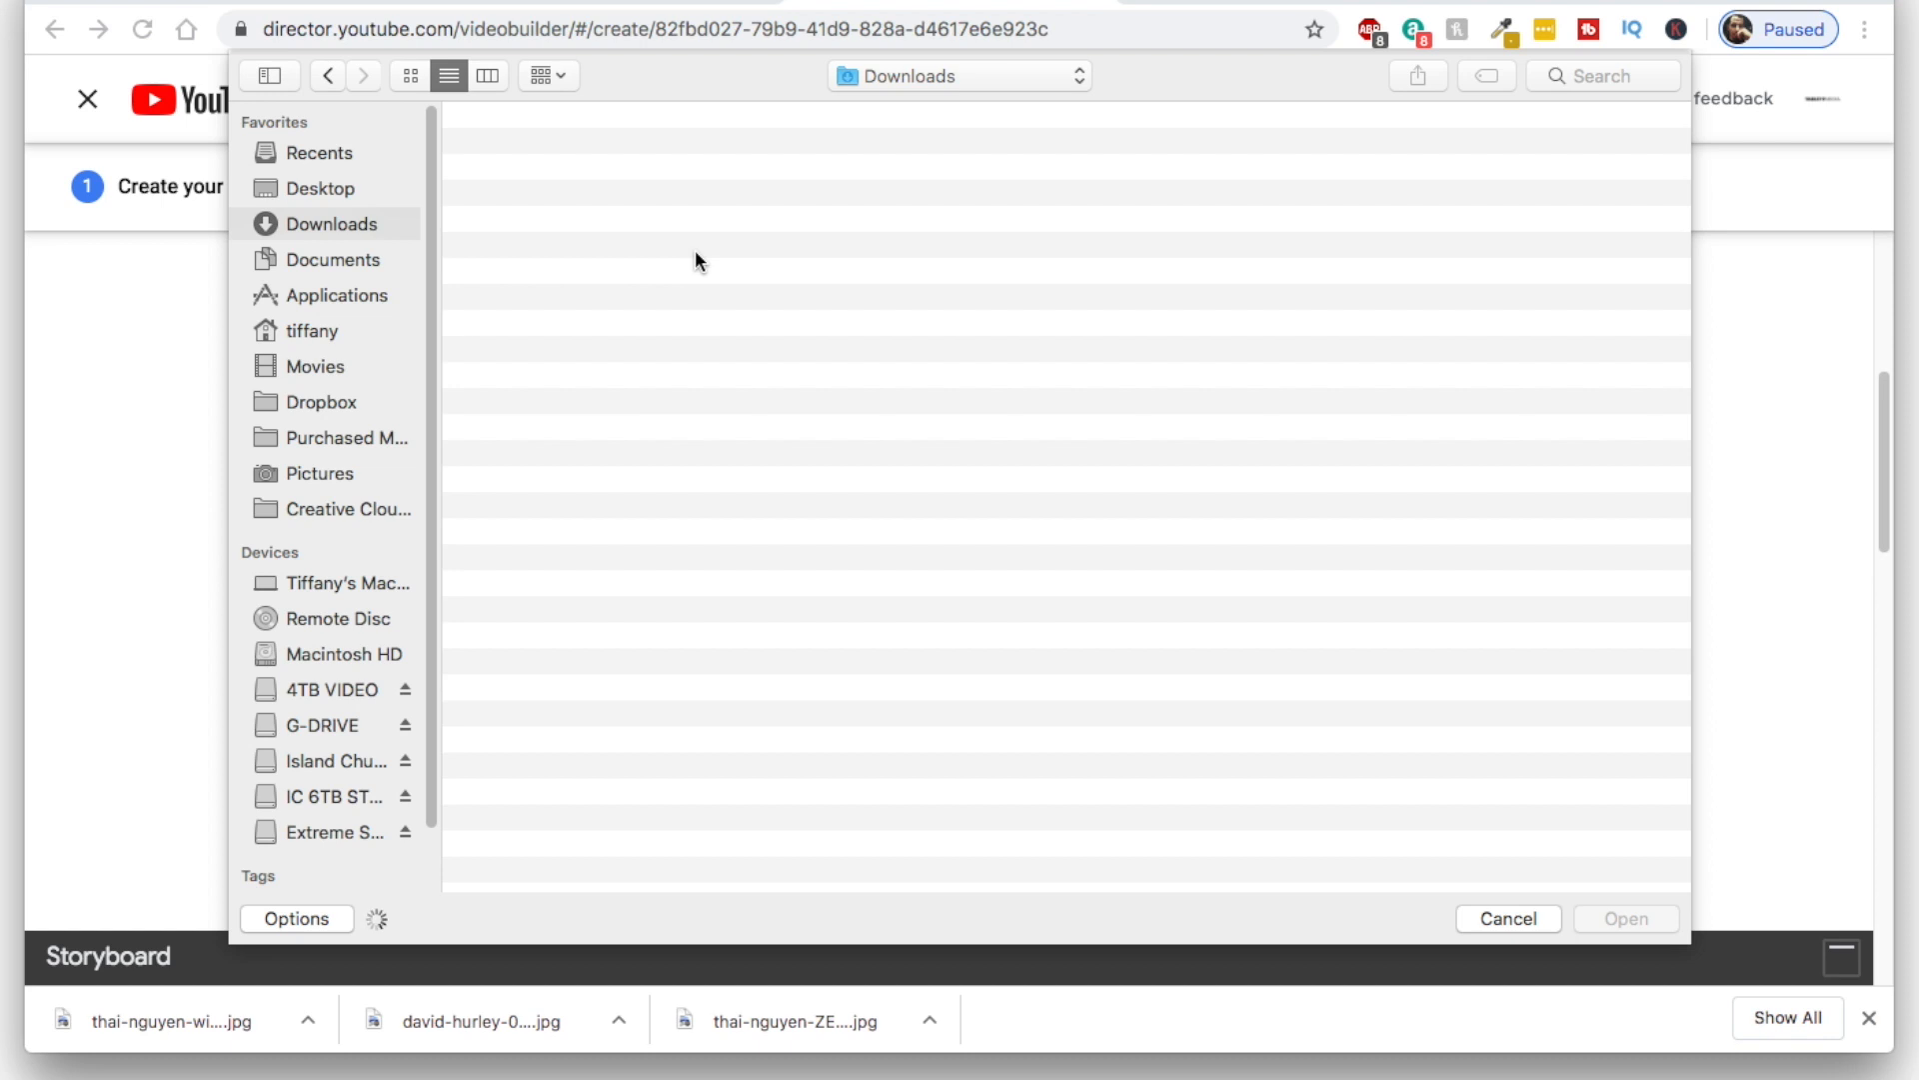
{"action": "left_click", "coordinate": [651, 200]}
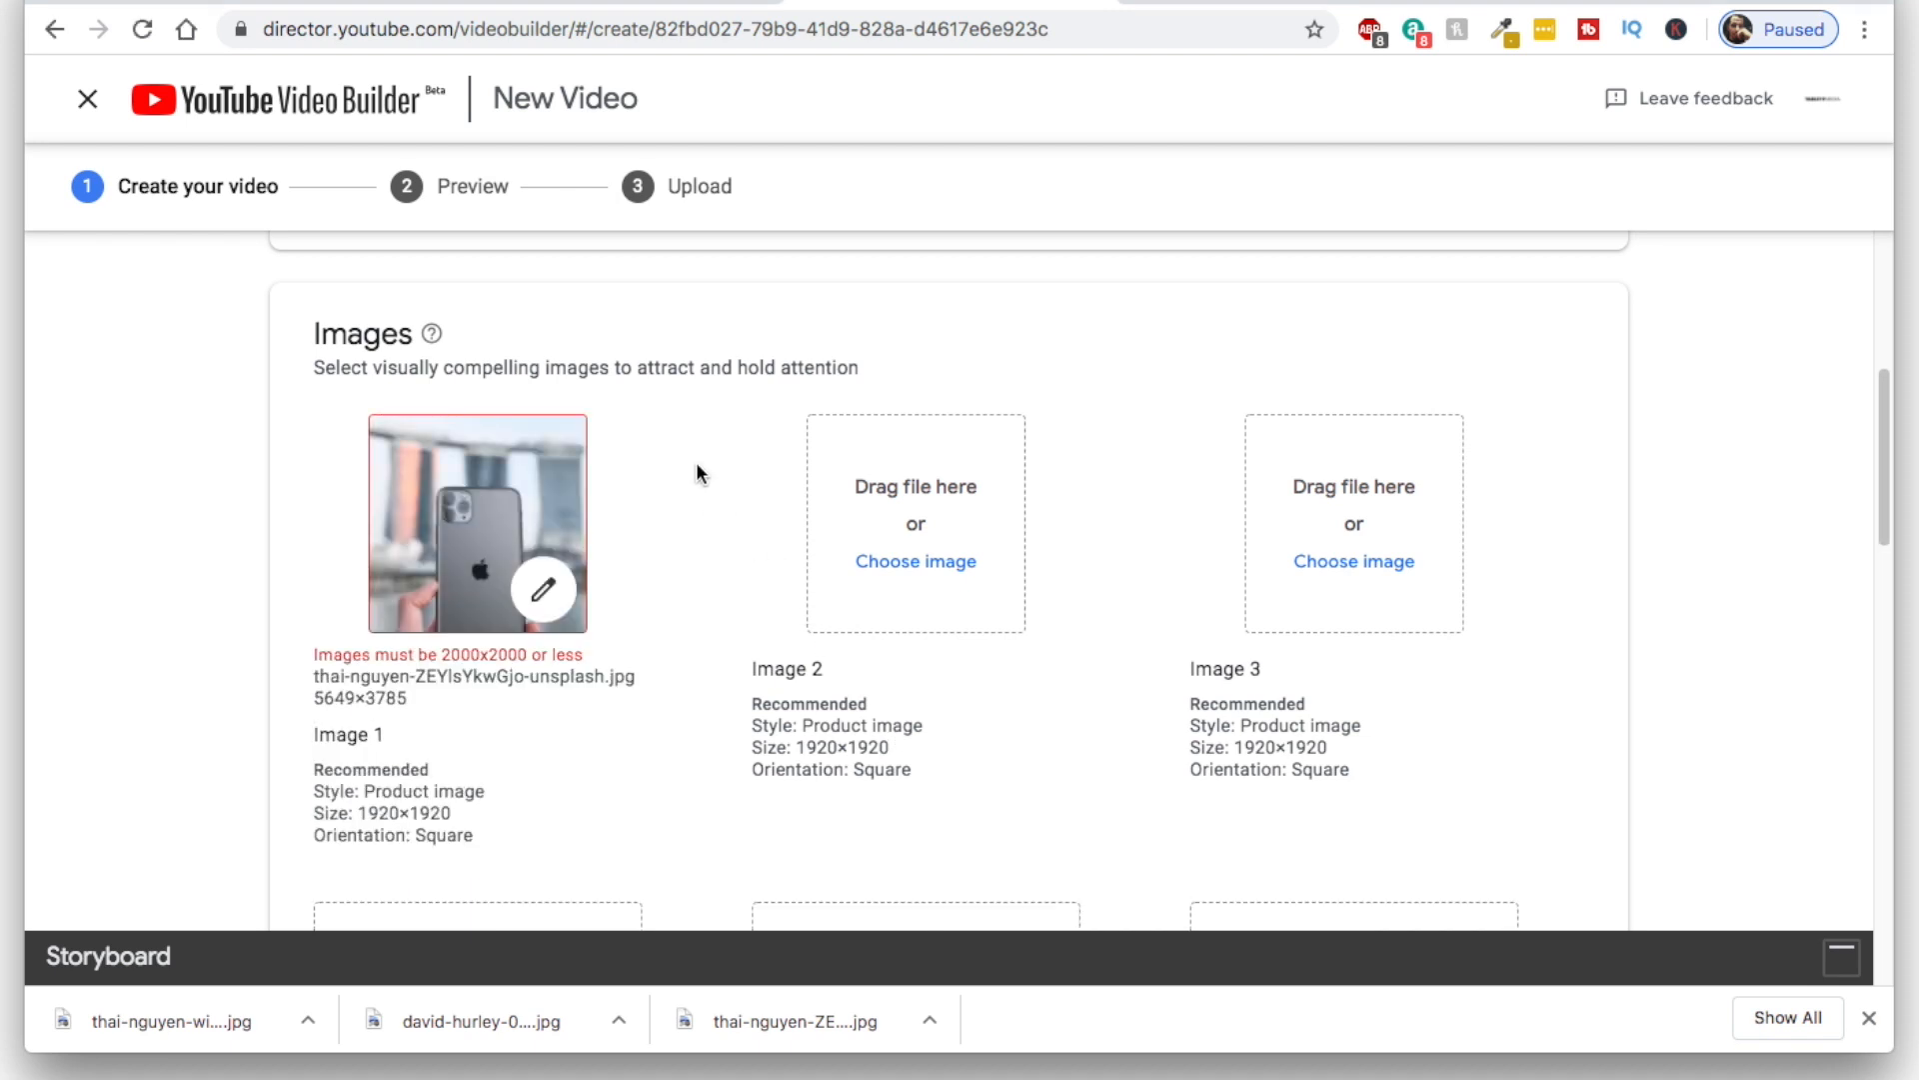
Switch to the Downloads folder in Finder and open the photo of the hand holding a silver iPhone in Preview
{"action": "scroll", "coordinate": [695, 469], "scroll_direction": "down", "scroll_amount": 2}
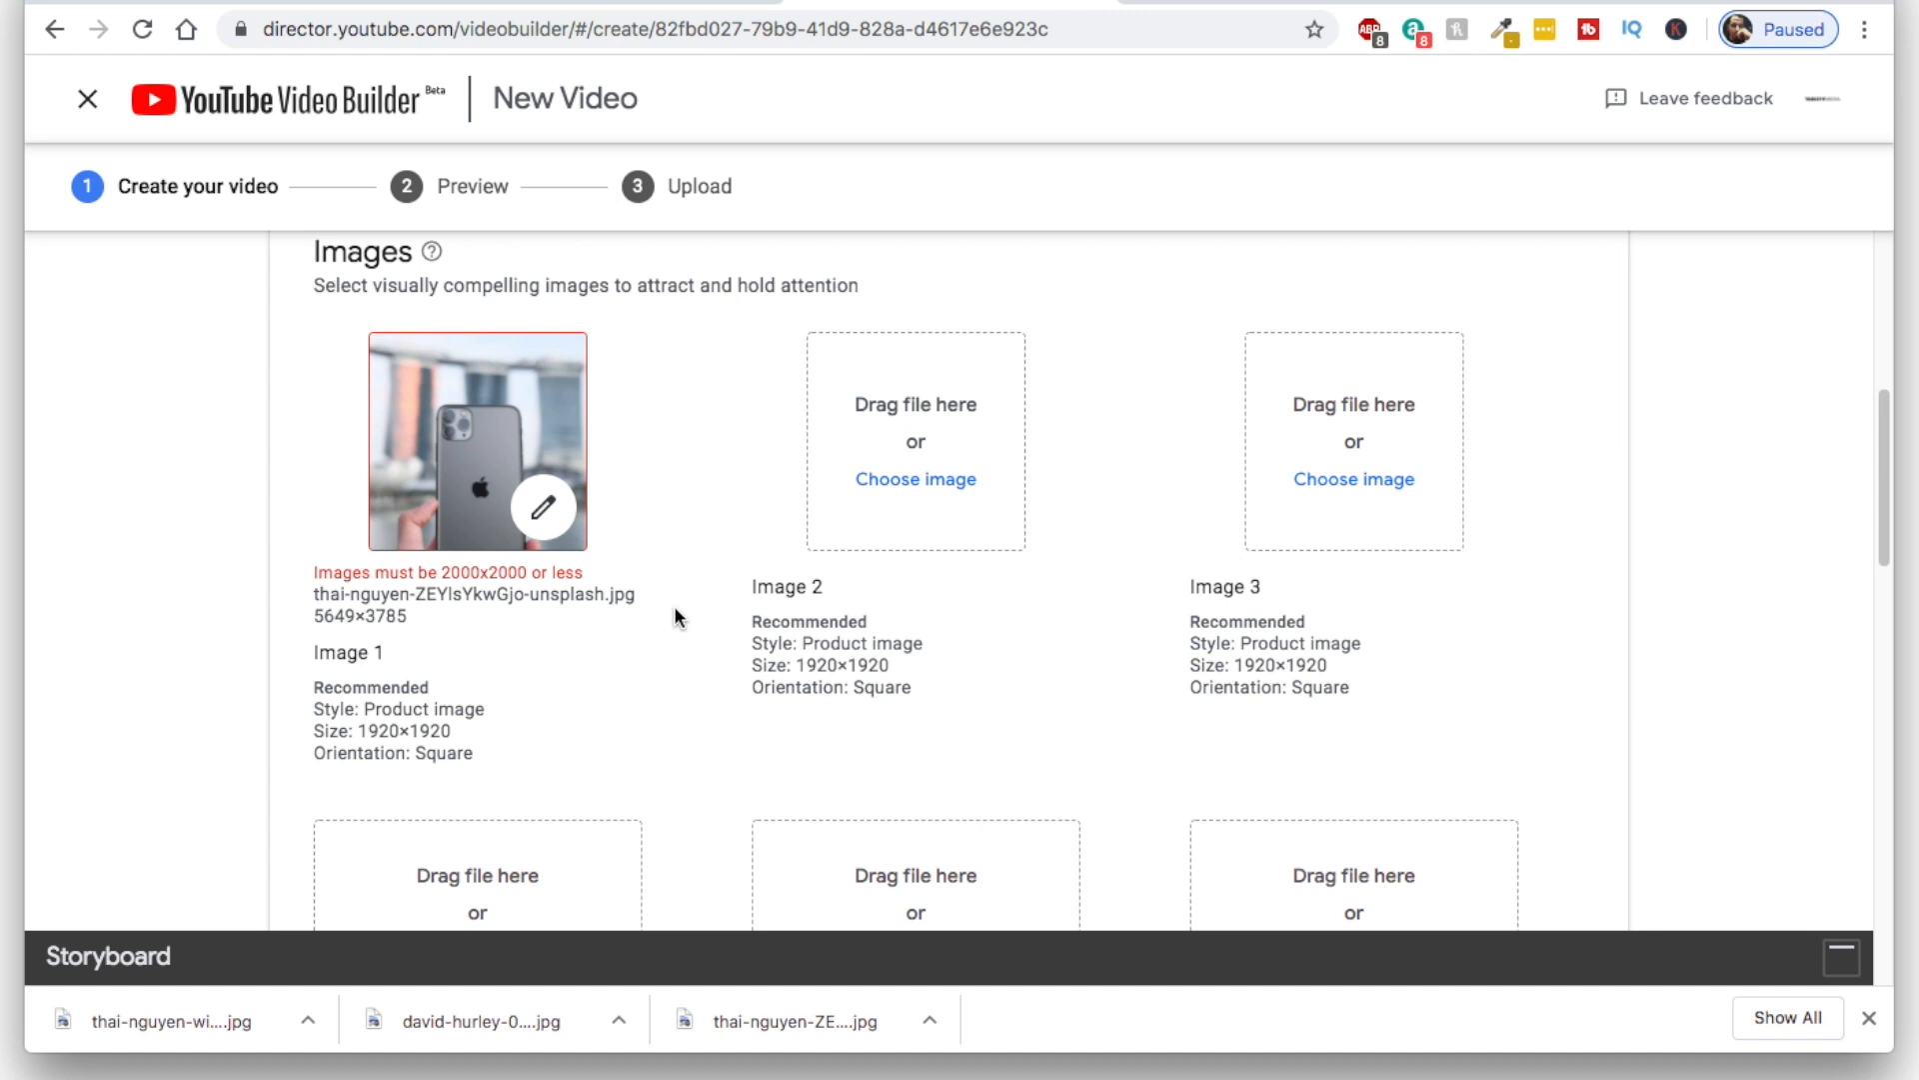
{"action": "left_click", "coordinate": [520, 1072]}
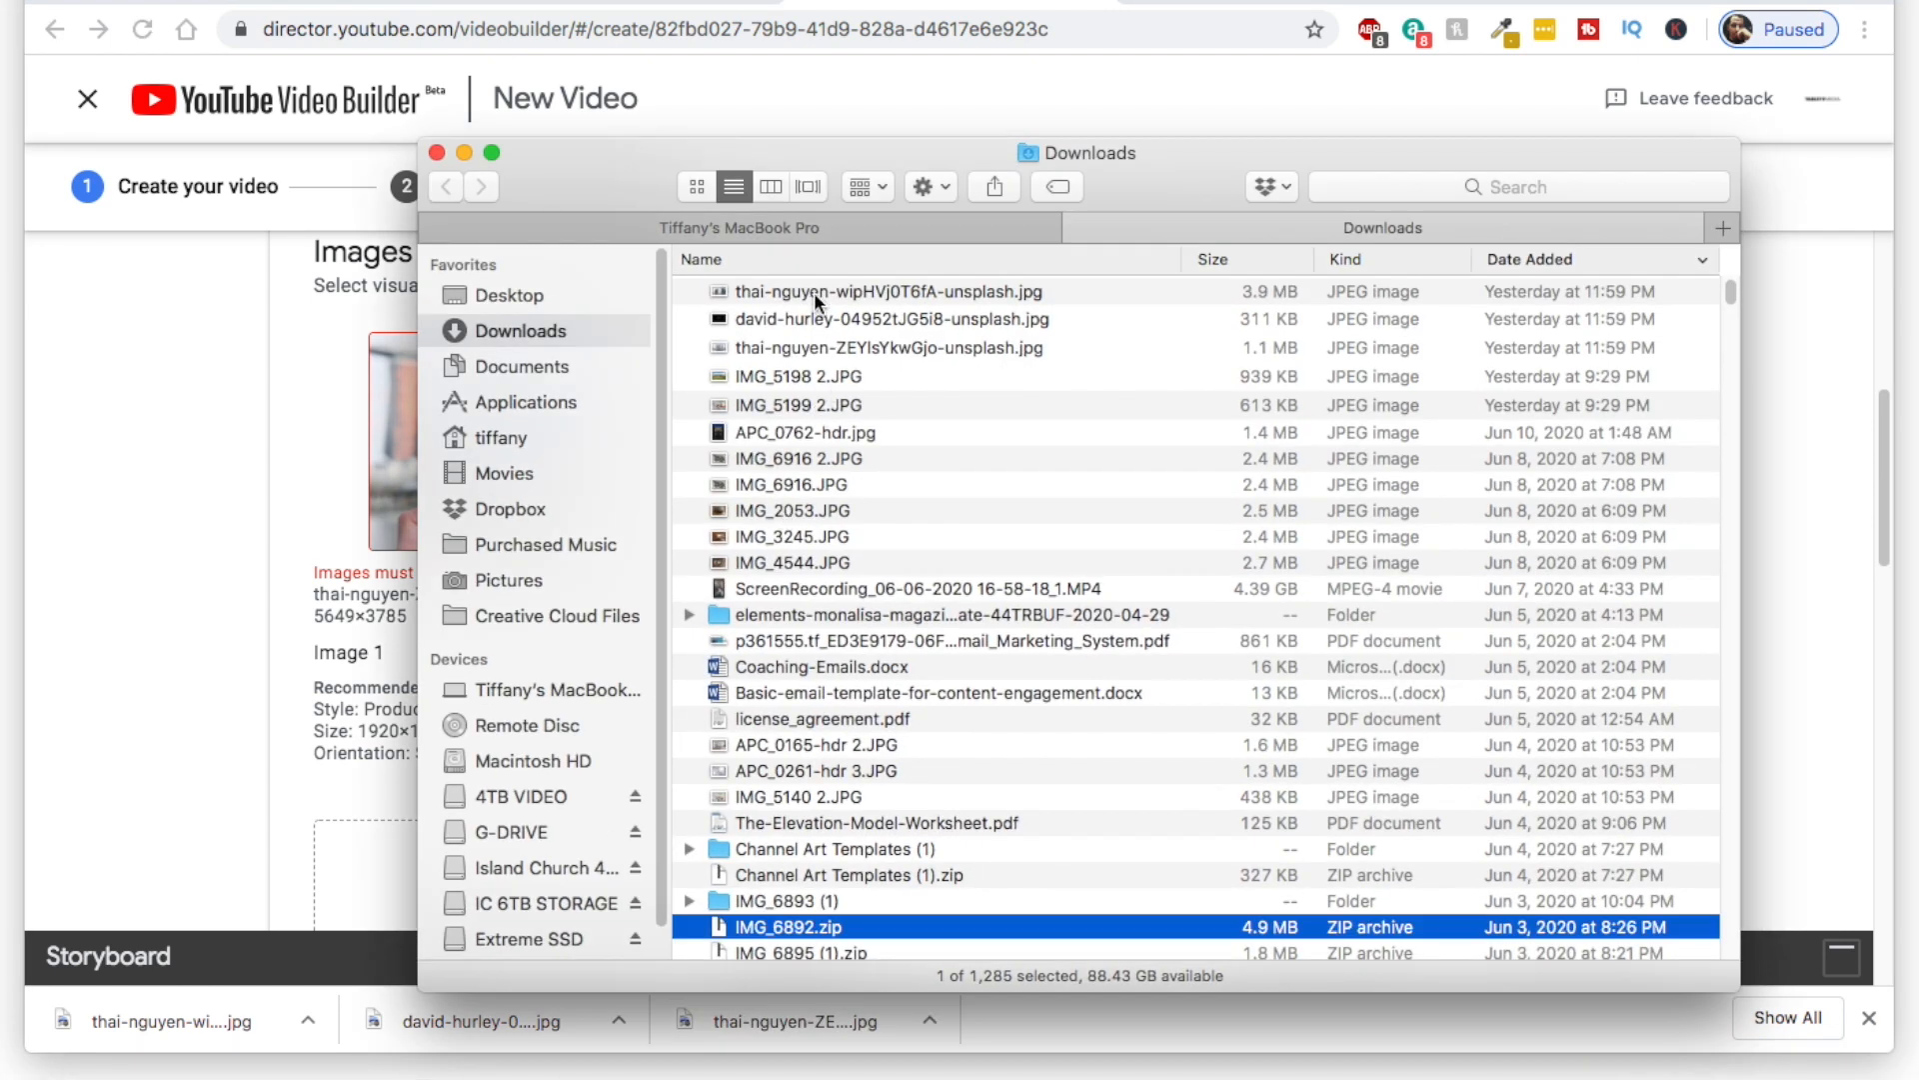
{"action": "left_click", "coordinate": [814, 292]}
{"action": "right_click", "coordinate": [805, 291]}
{"action": "mouse_move", "coordinate": [1249, 333]}
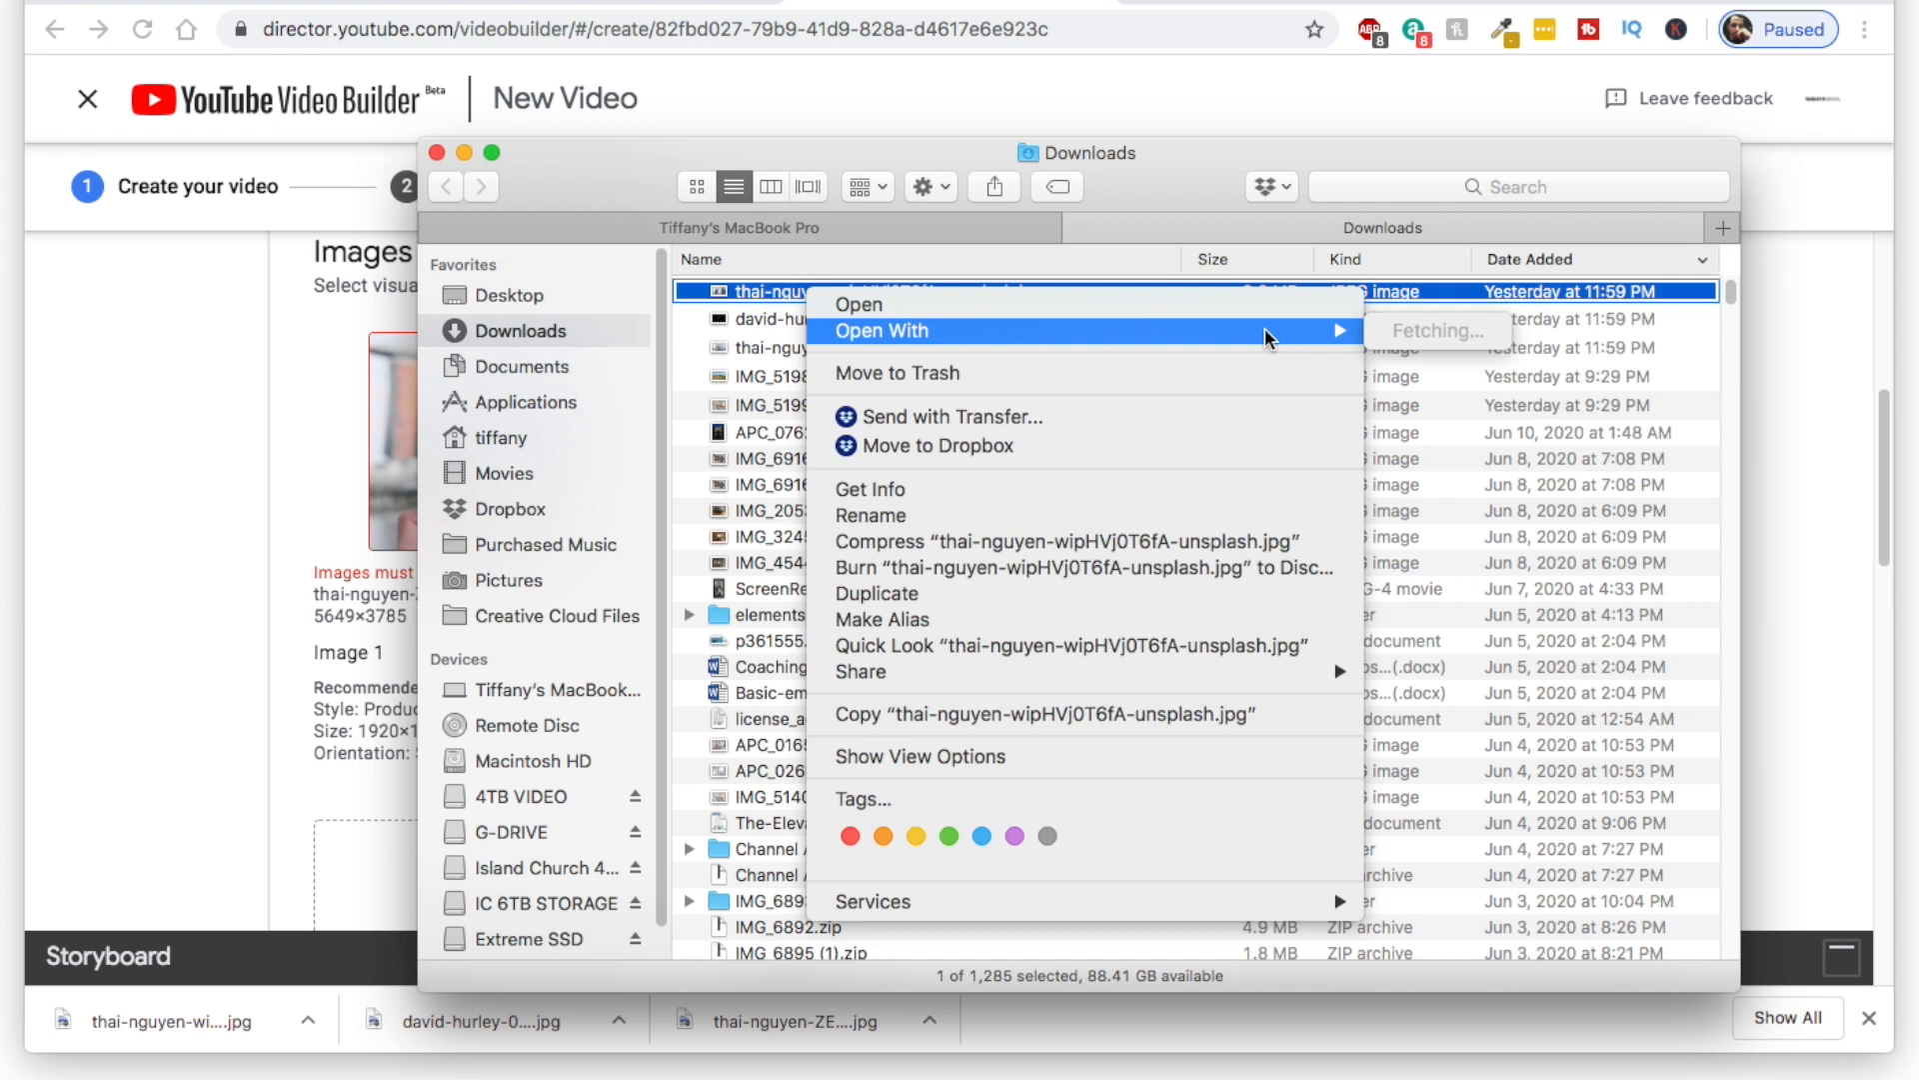
{"action": "left_click", "coordinate": [1486, 335]}
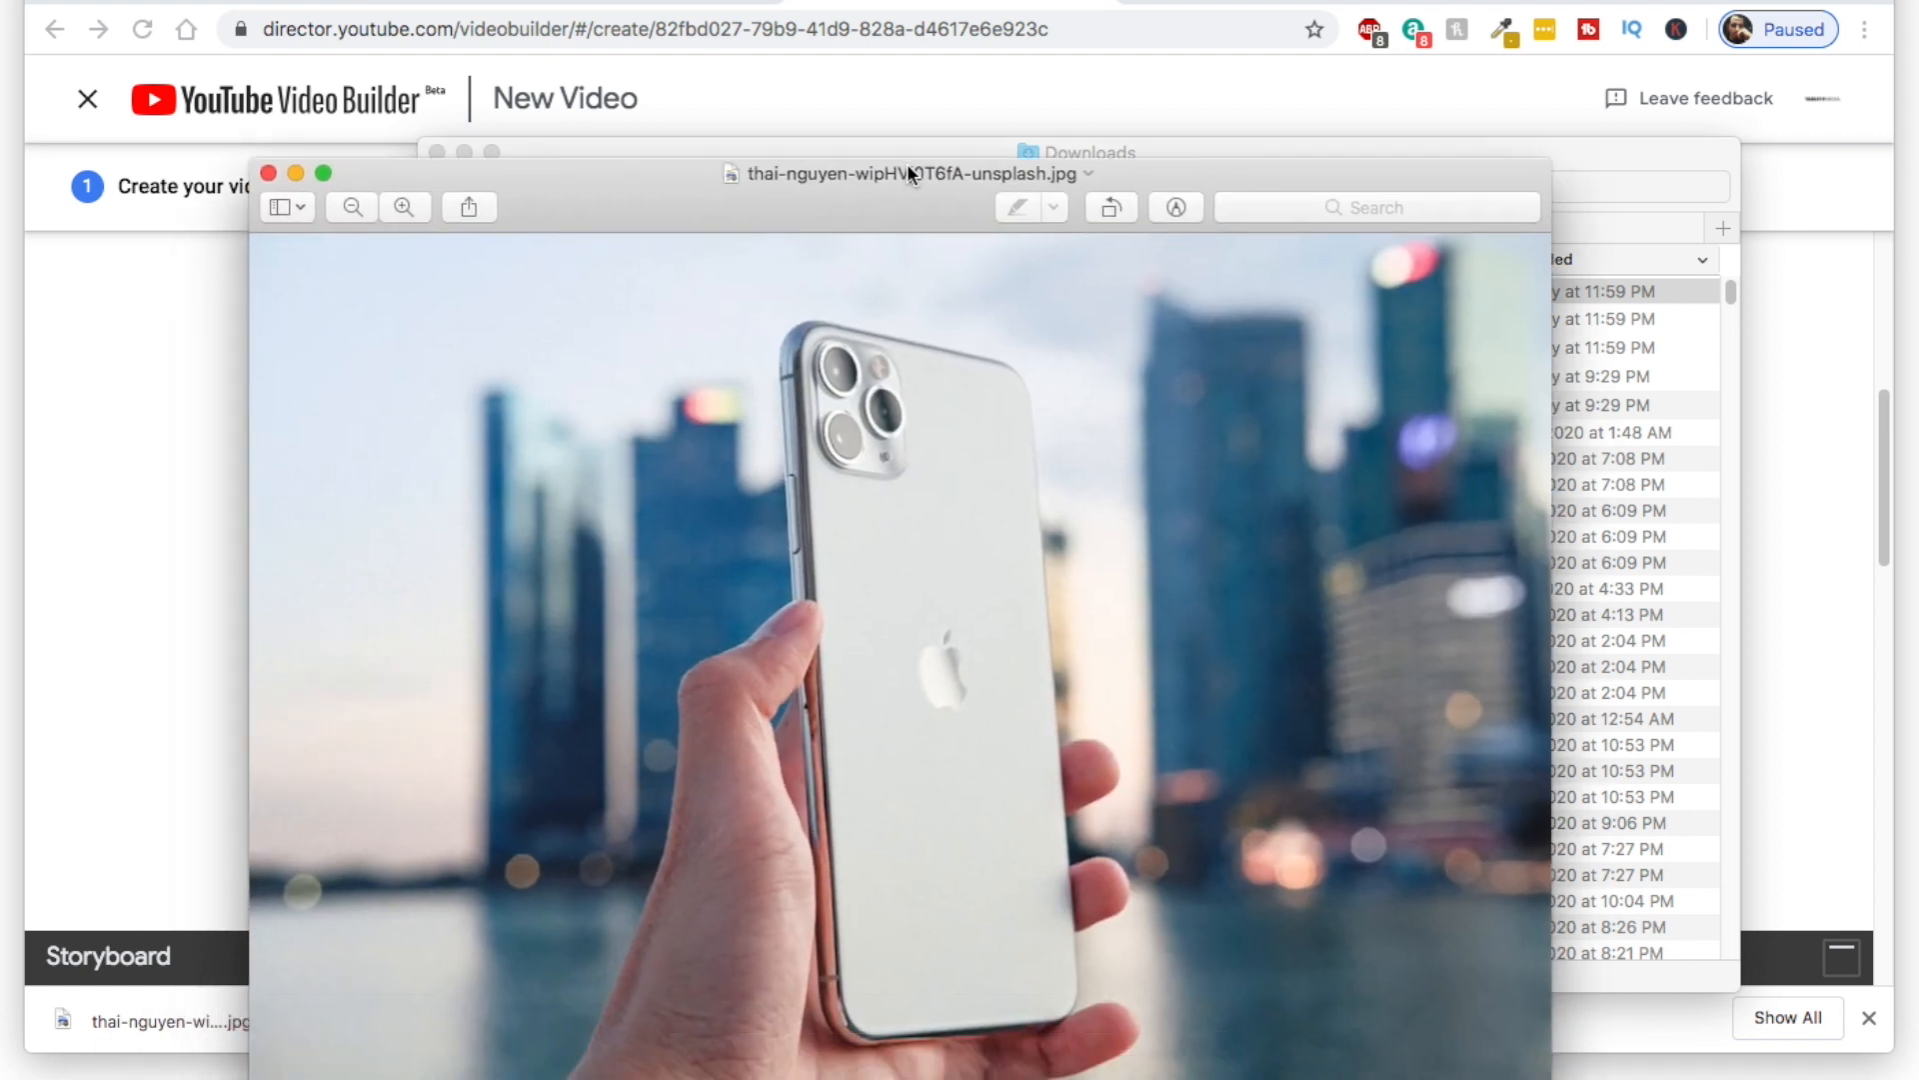
{"action": "left_click_drag", "start_coordinate": [907, 164], "coordinate": [960, 80]}
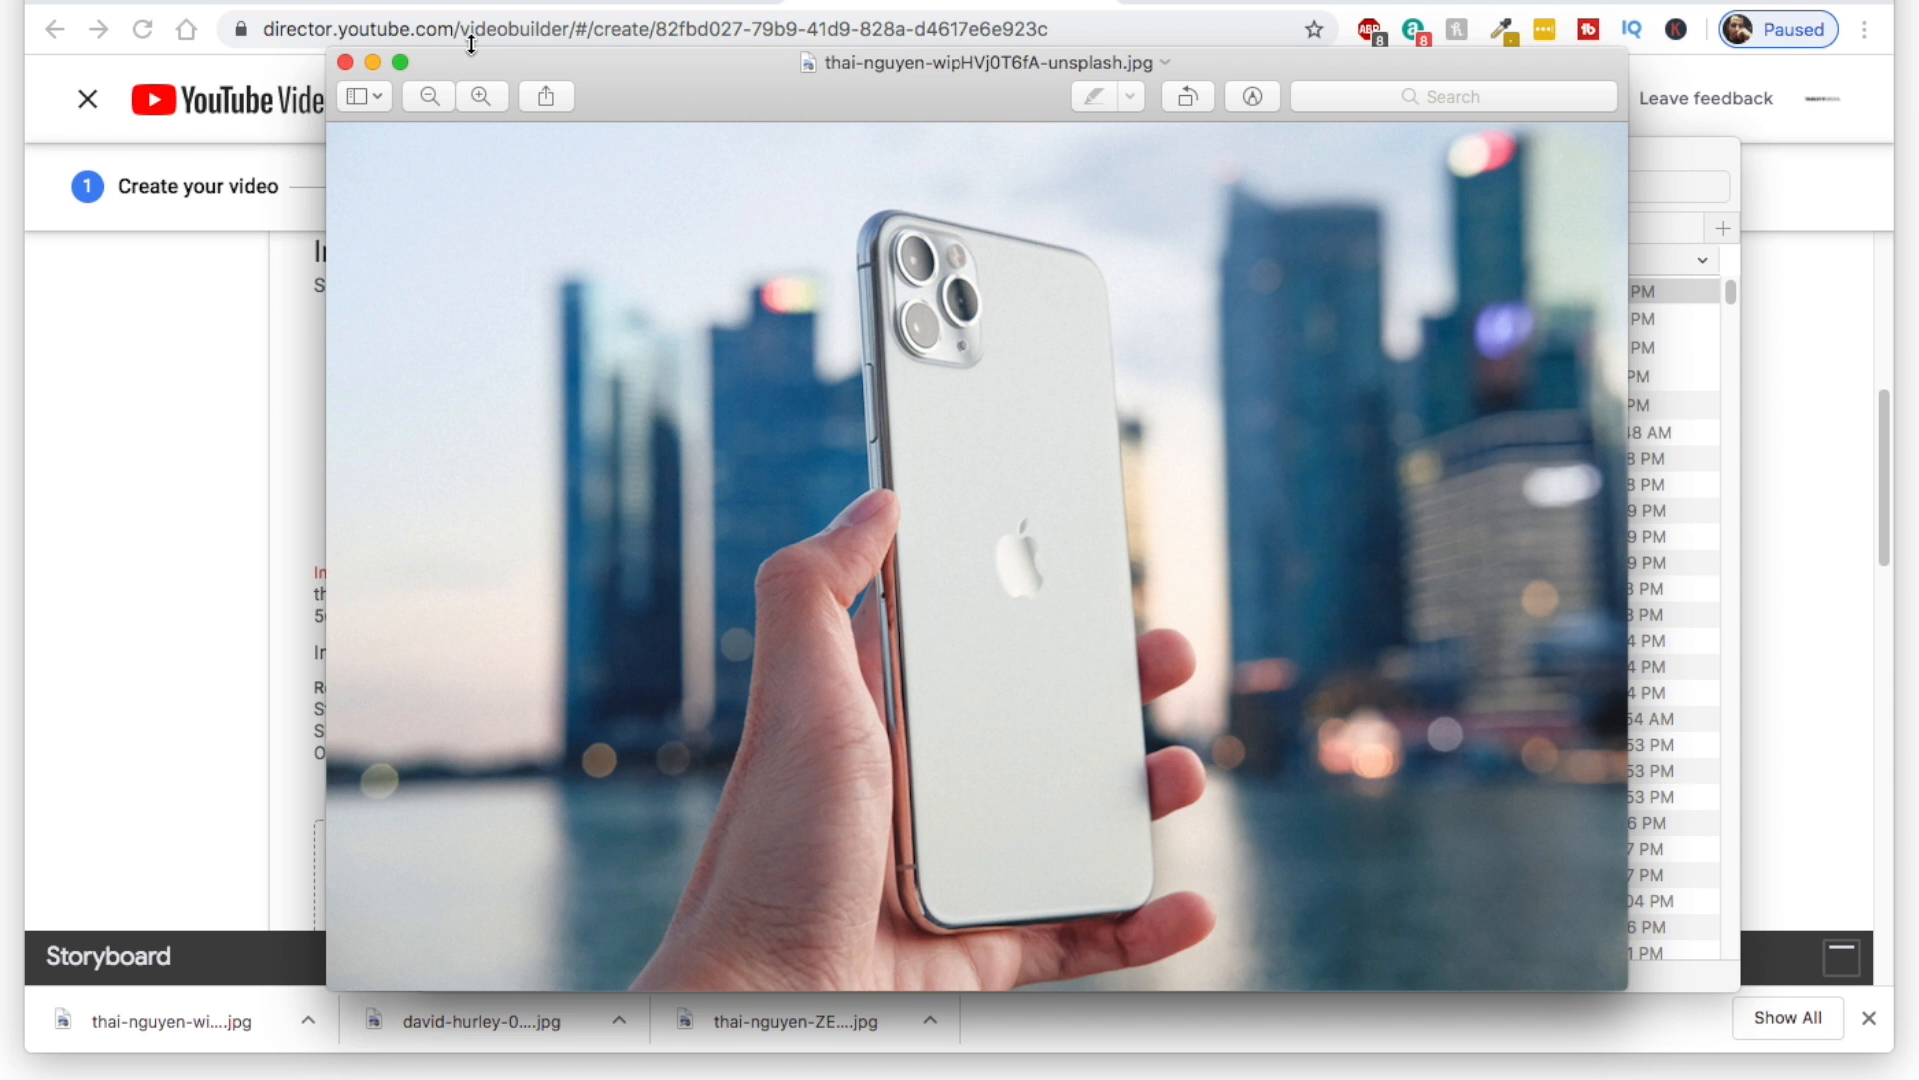
Resize the silver iPhone photo proportionally to 3000 × 2000 pixels
{"action": "left_click", "coordinate": [60, 2]}
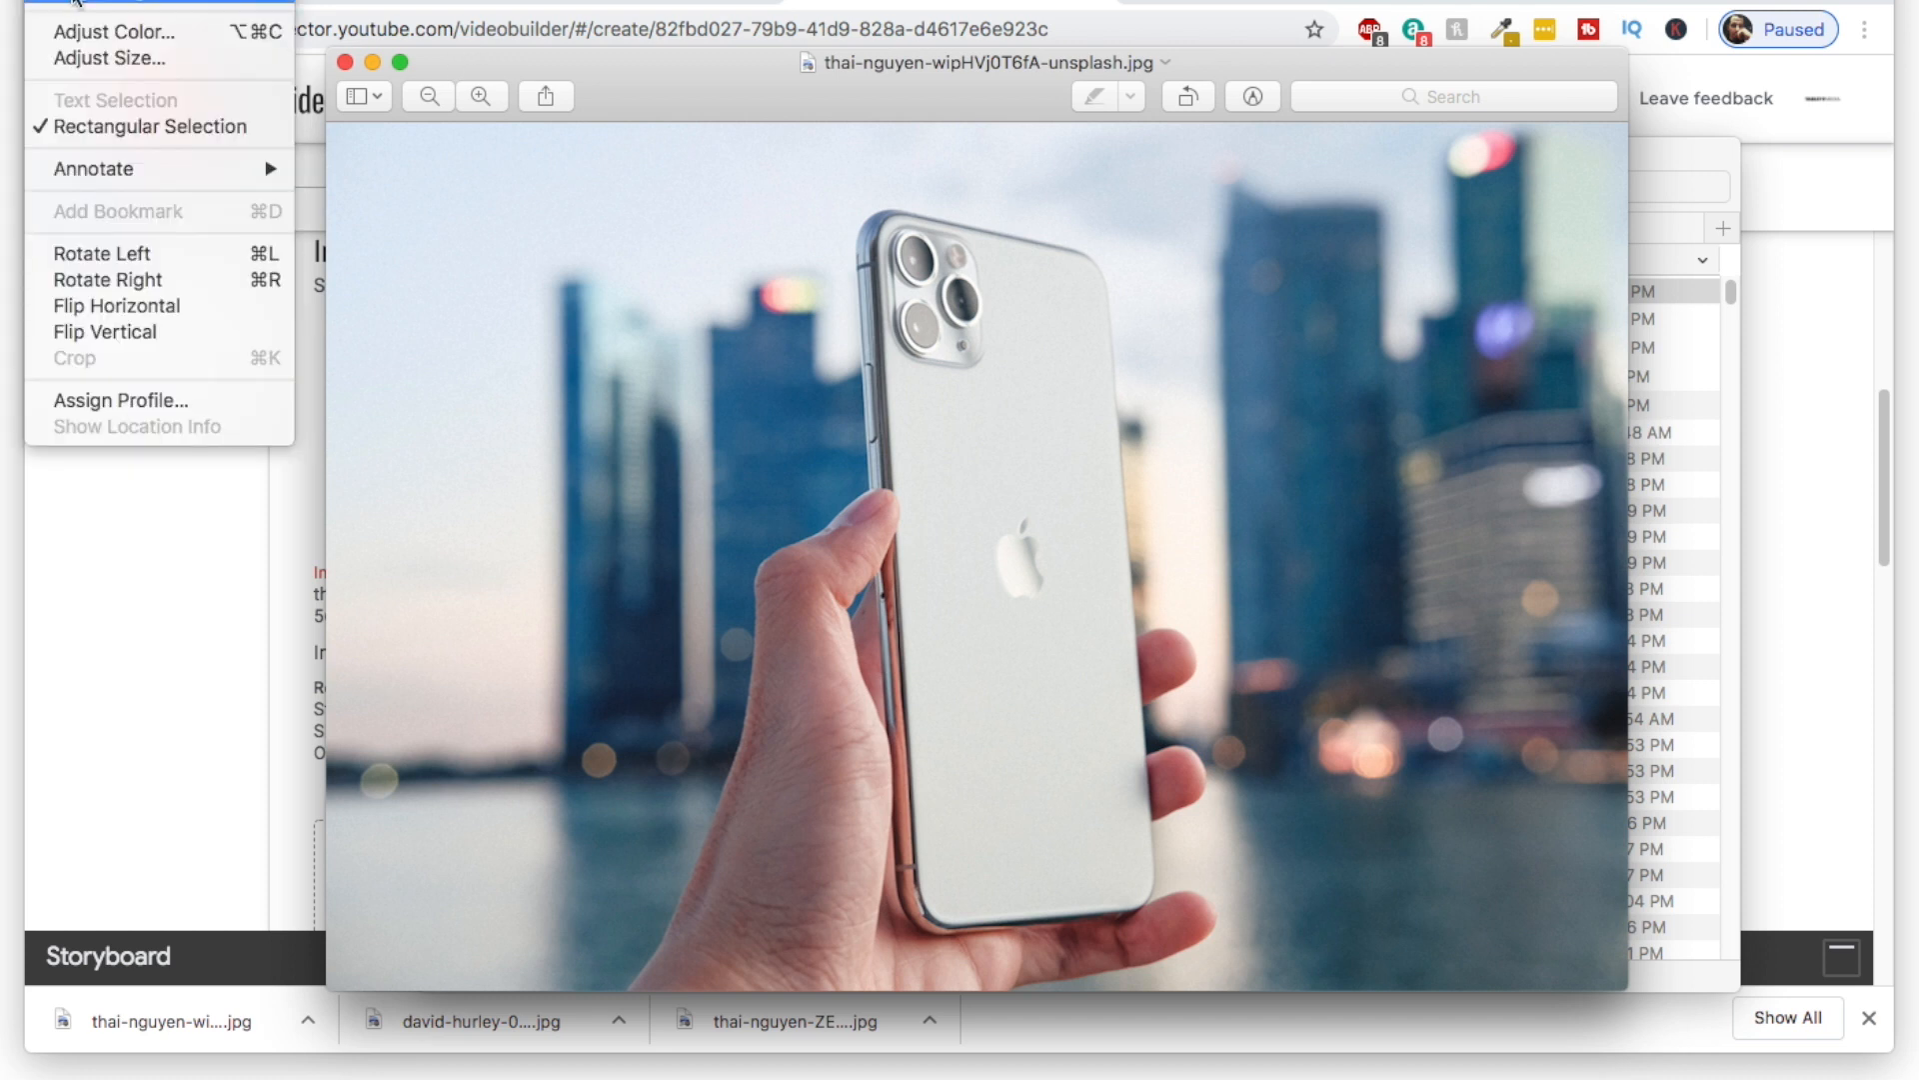
{"action": "left_click", "coordinate": [97, 62]}
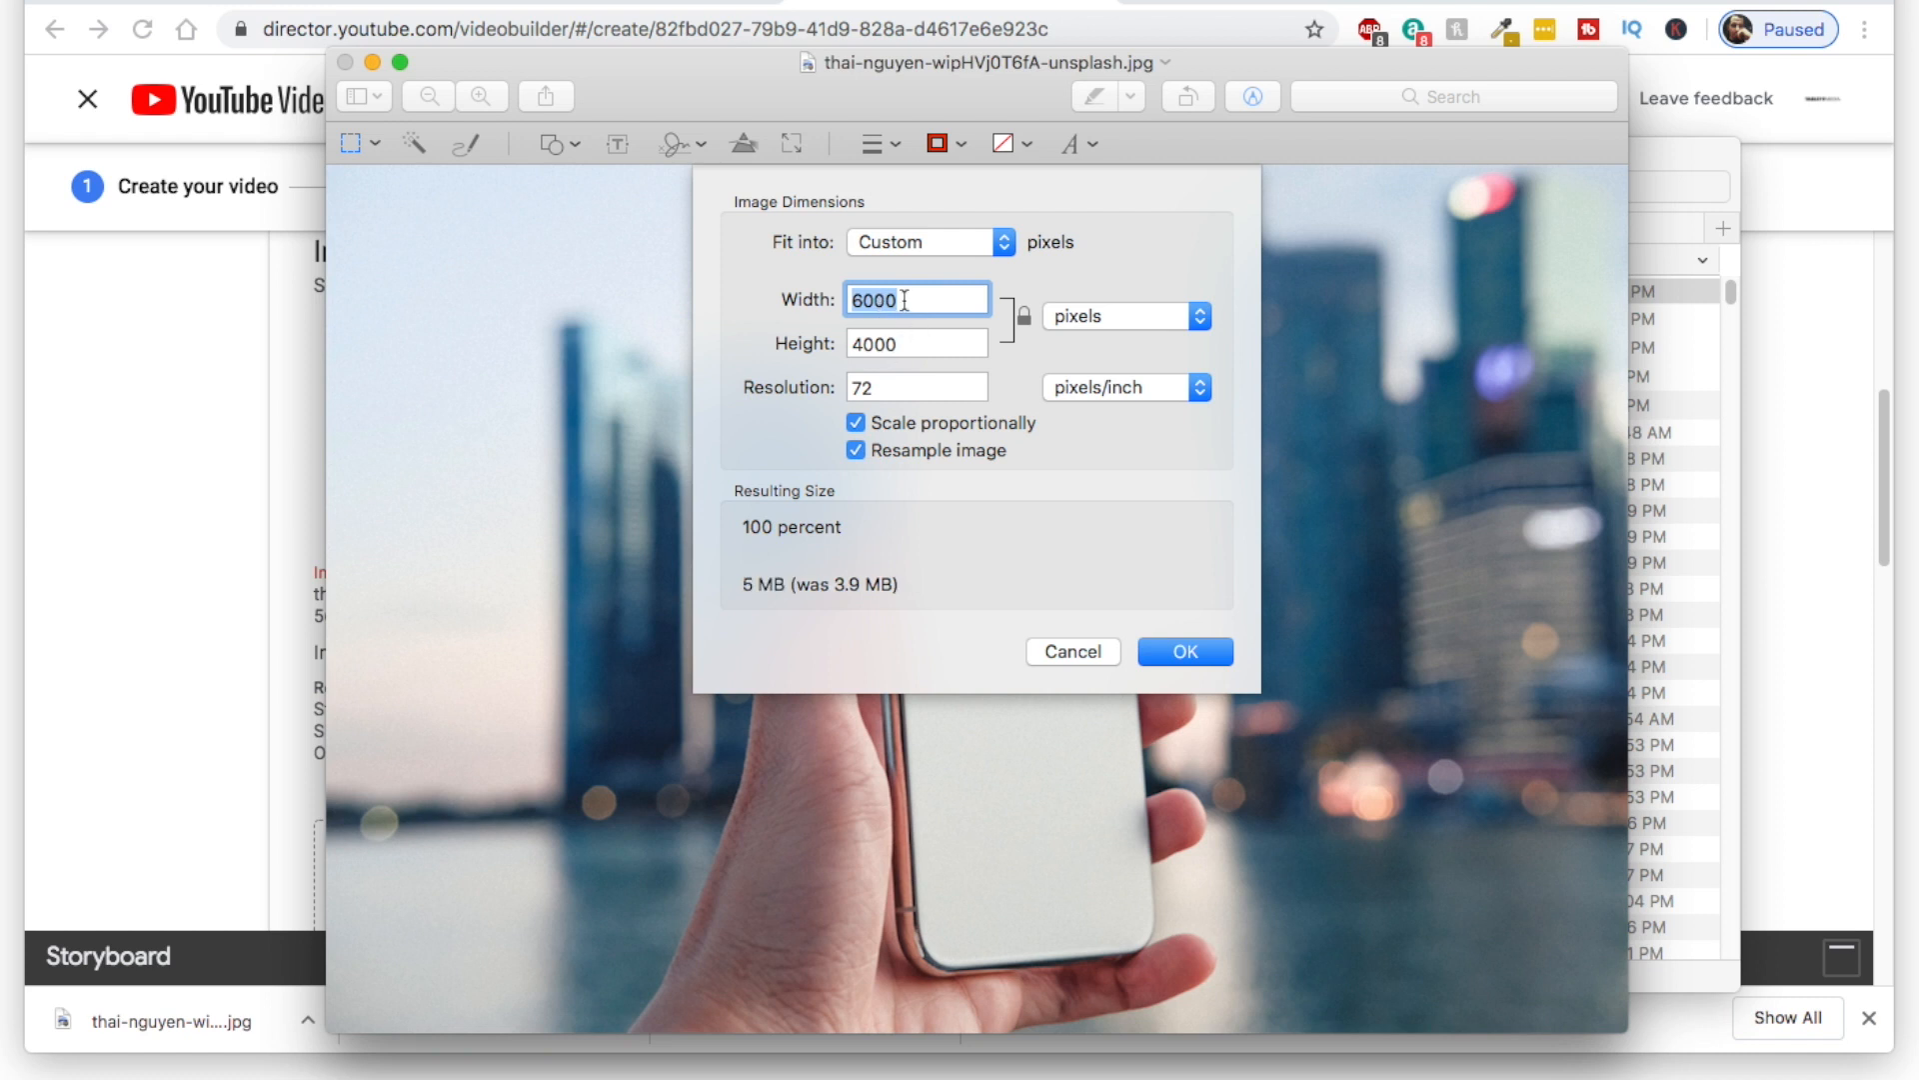
{"action": "type", "text": "2000"}
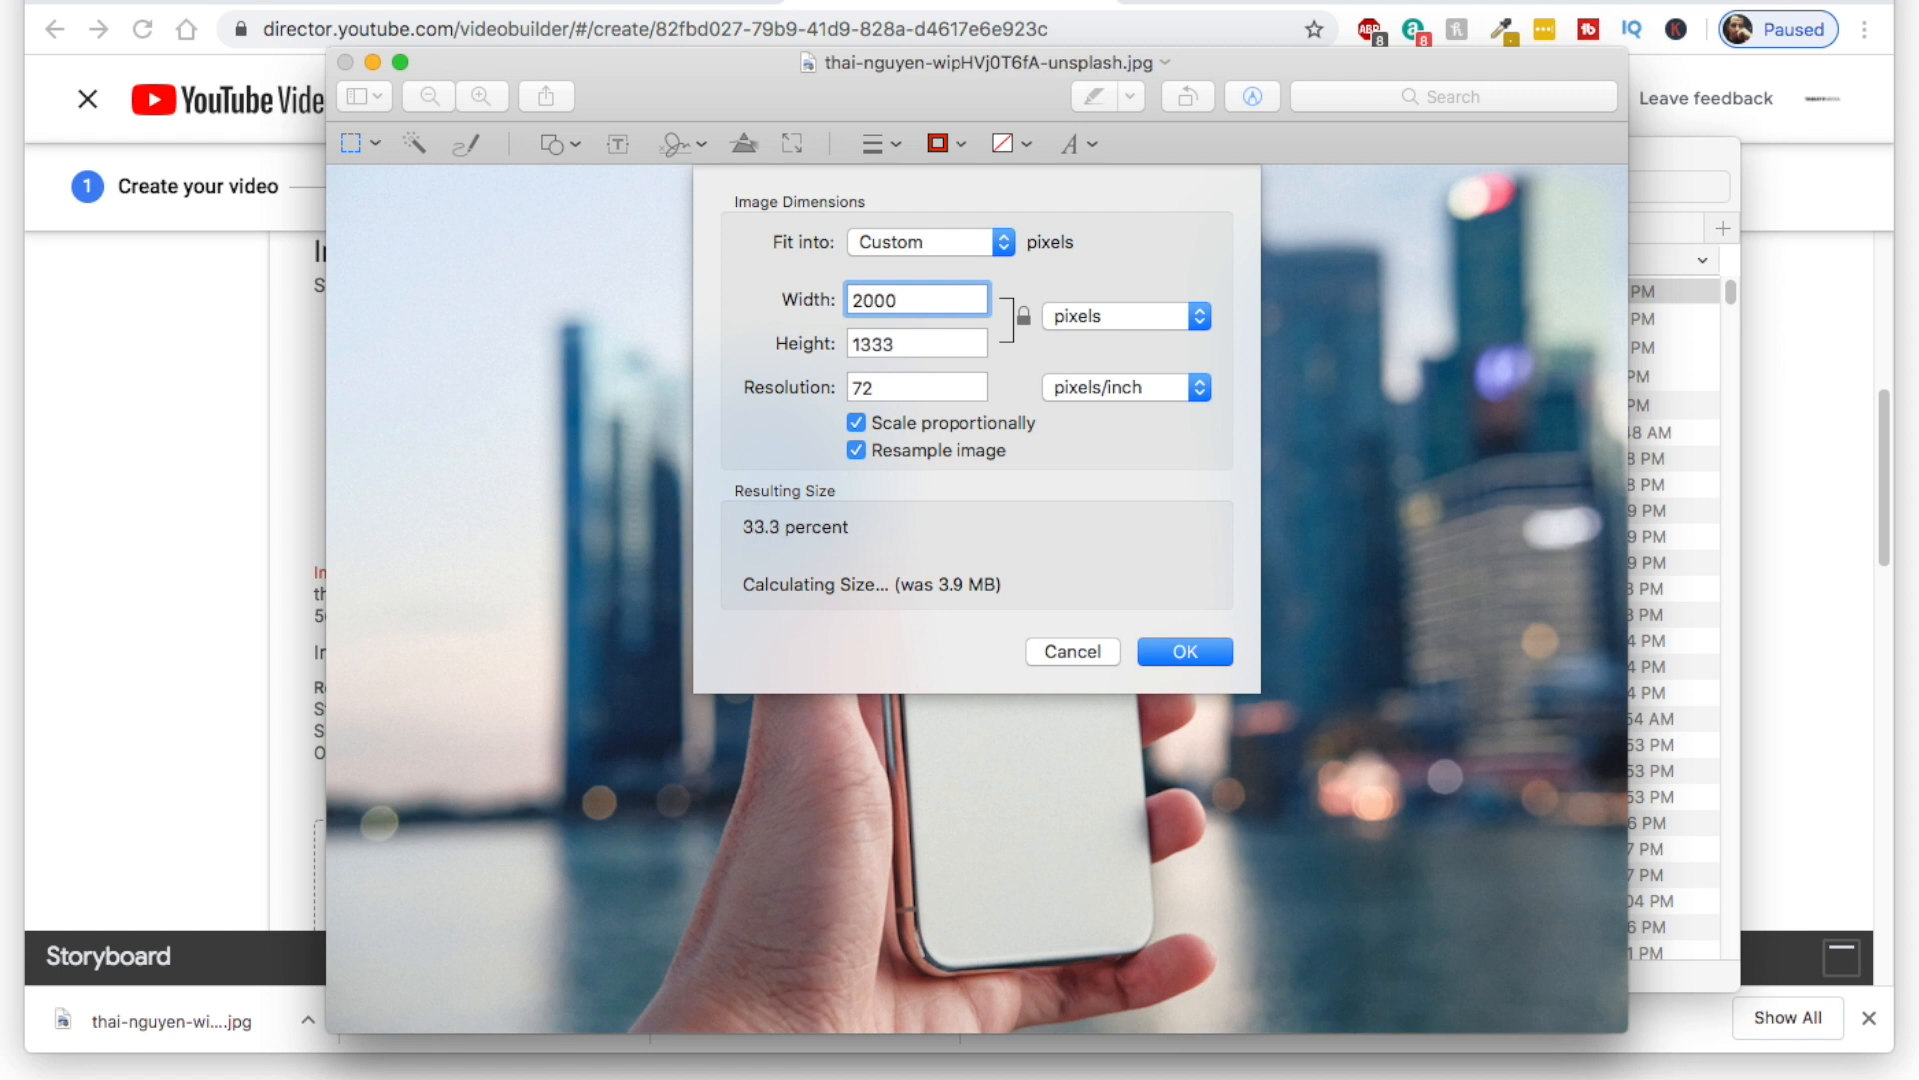
{"action": "double_click", "coordinate": [919, 344]}
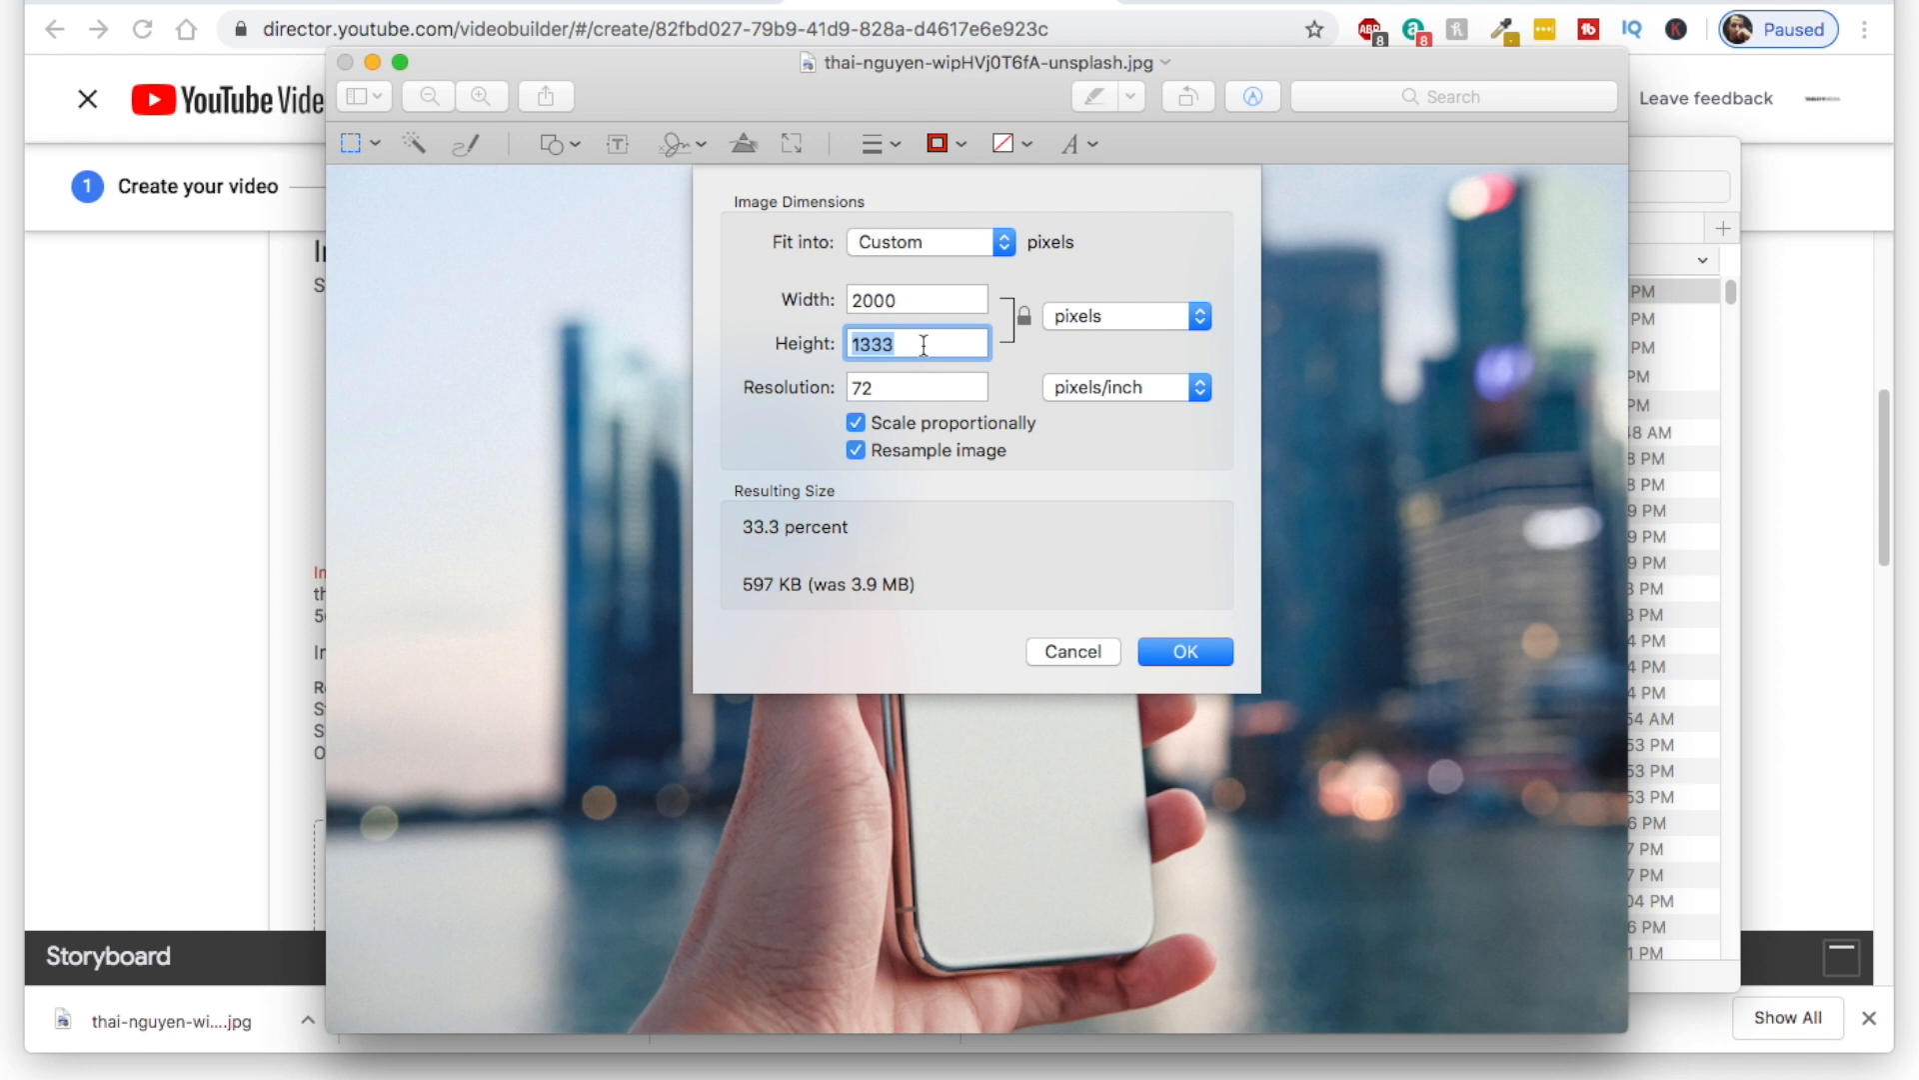
{"action": "type", "text": "20000"}
{"action": "key", "text": "BackSpace"}
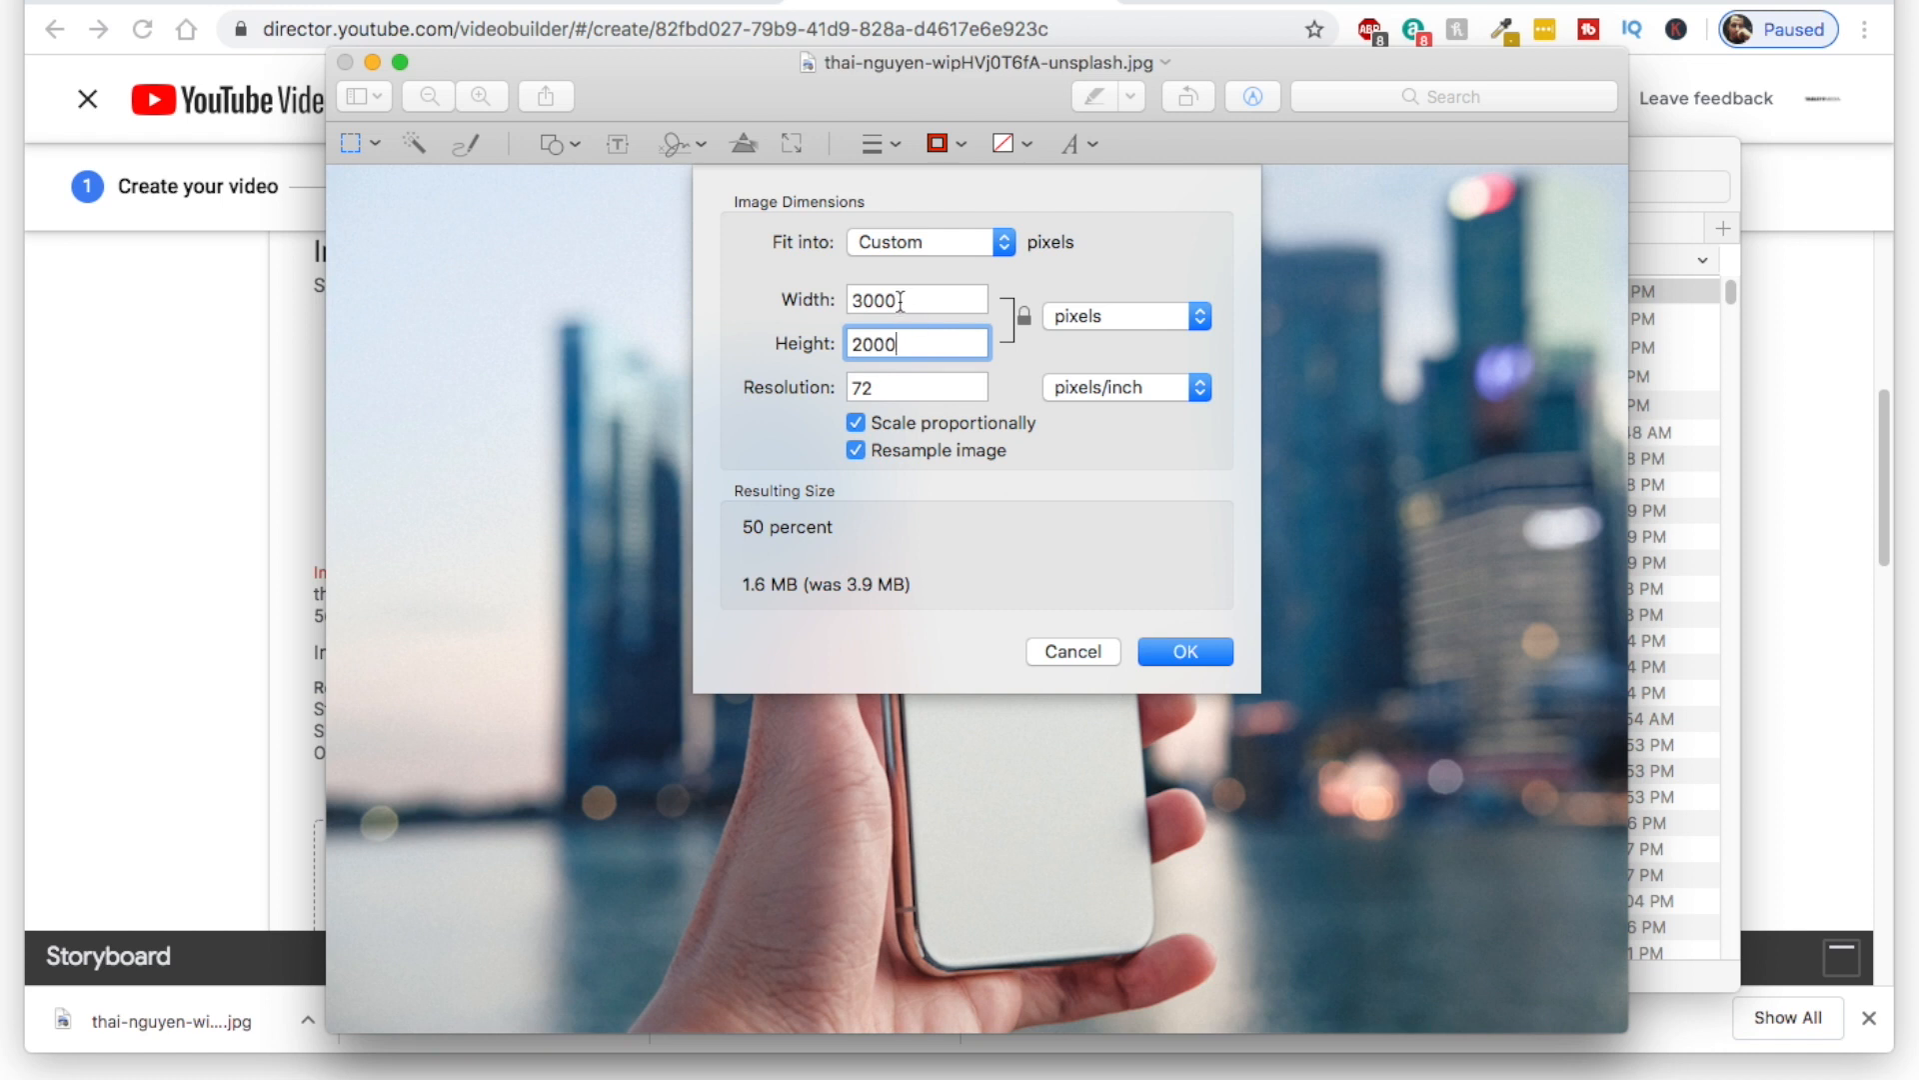
{"action": "left_click", "coordinate": [1159, 648]}
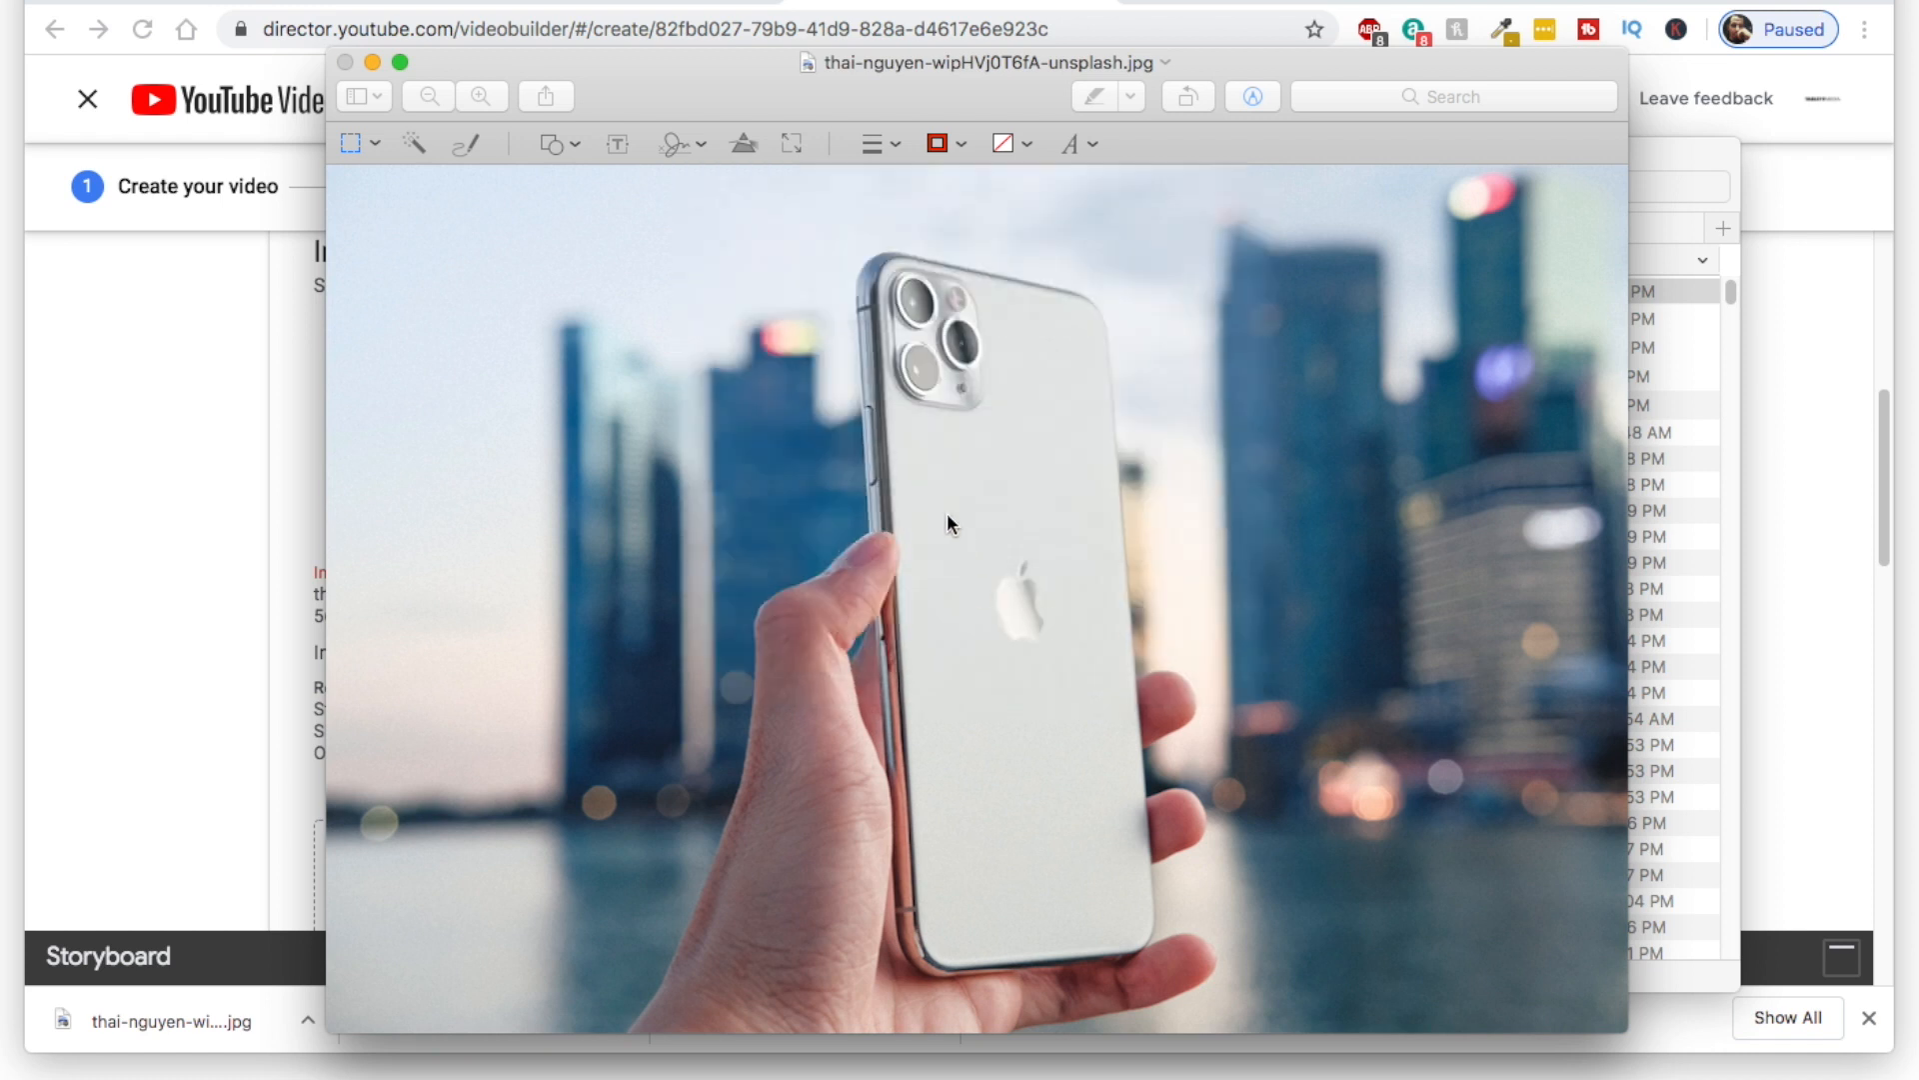
Crop the silver iPhone photo to a square of about 1920 × 1920 pixels centred on the hand and phone
{"action": "scroll", "coordinate": [954, 524], "scroll_direction": "up", "scroll_amount": 3}
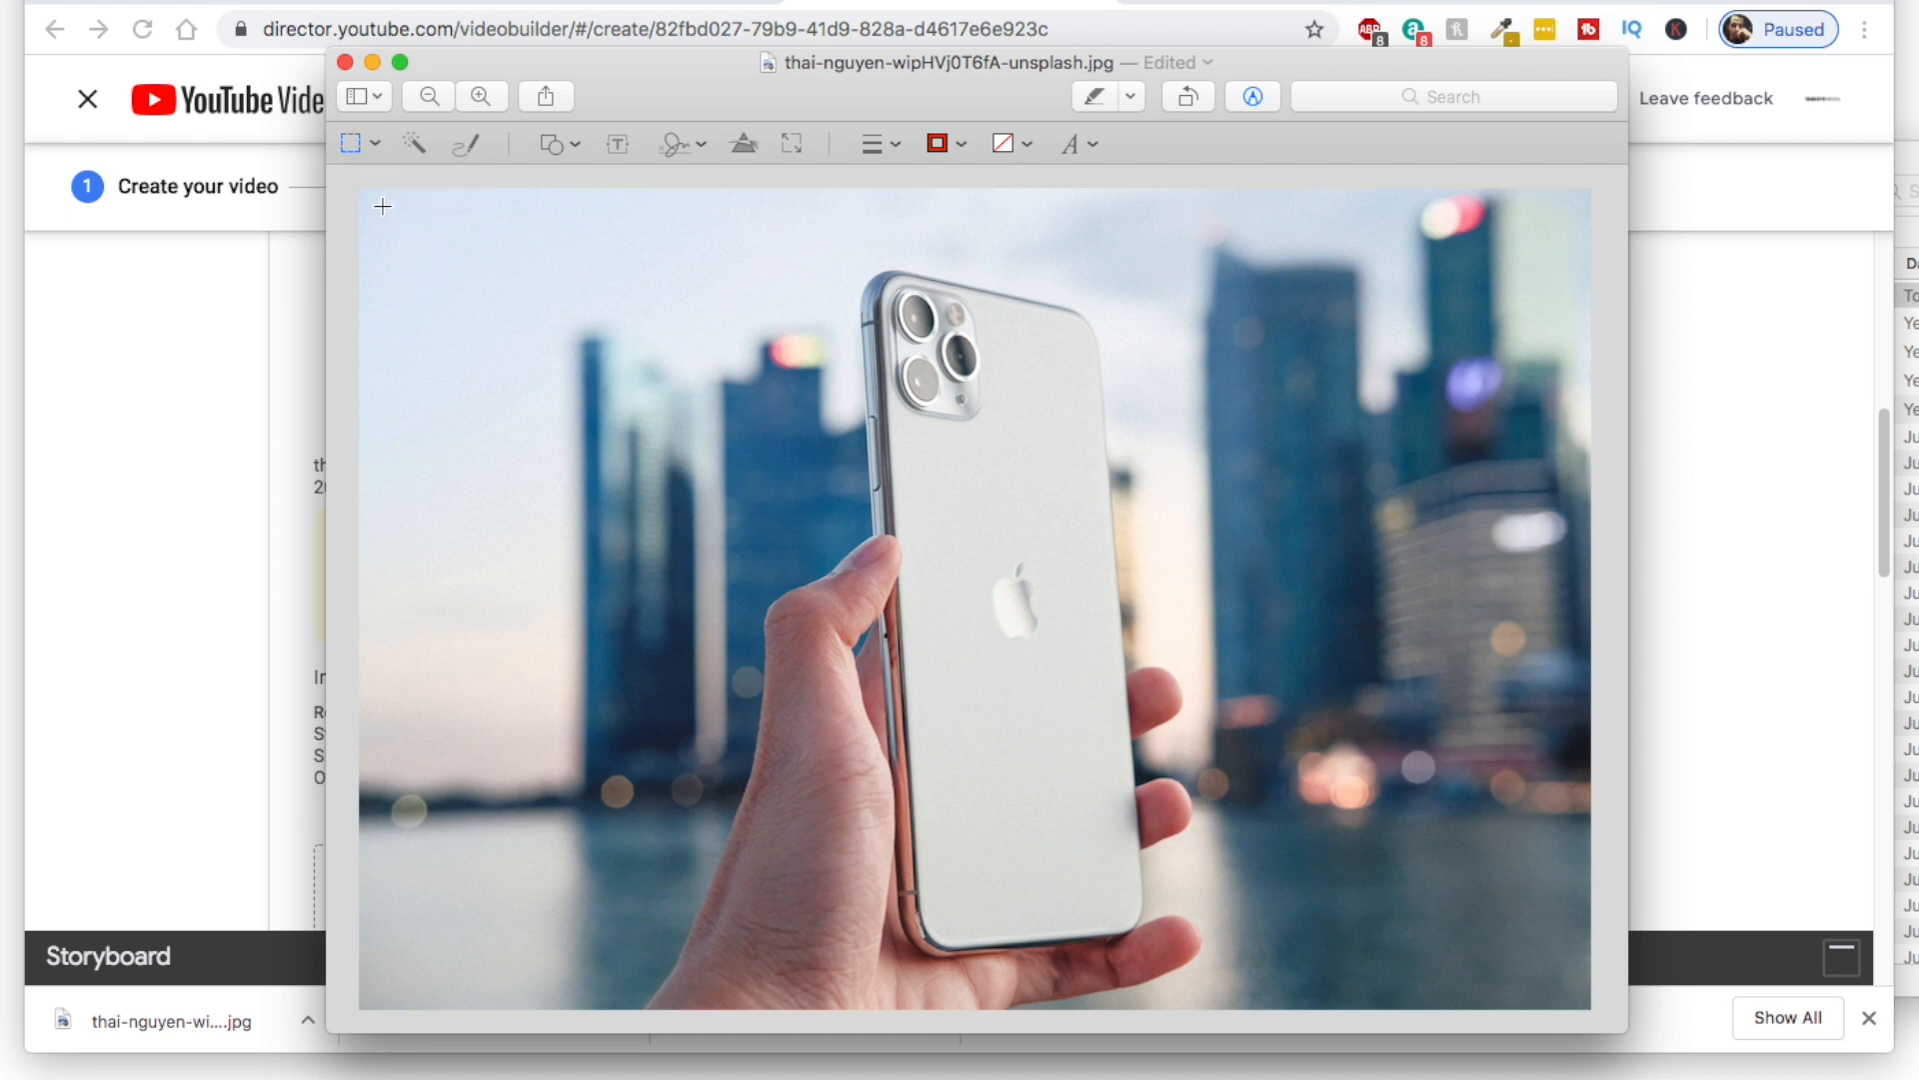
{"action": "left_click_drag", "start_coordinate": [383, 206], "coordinate": [1265, 995]}
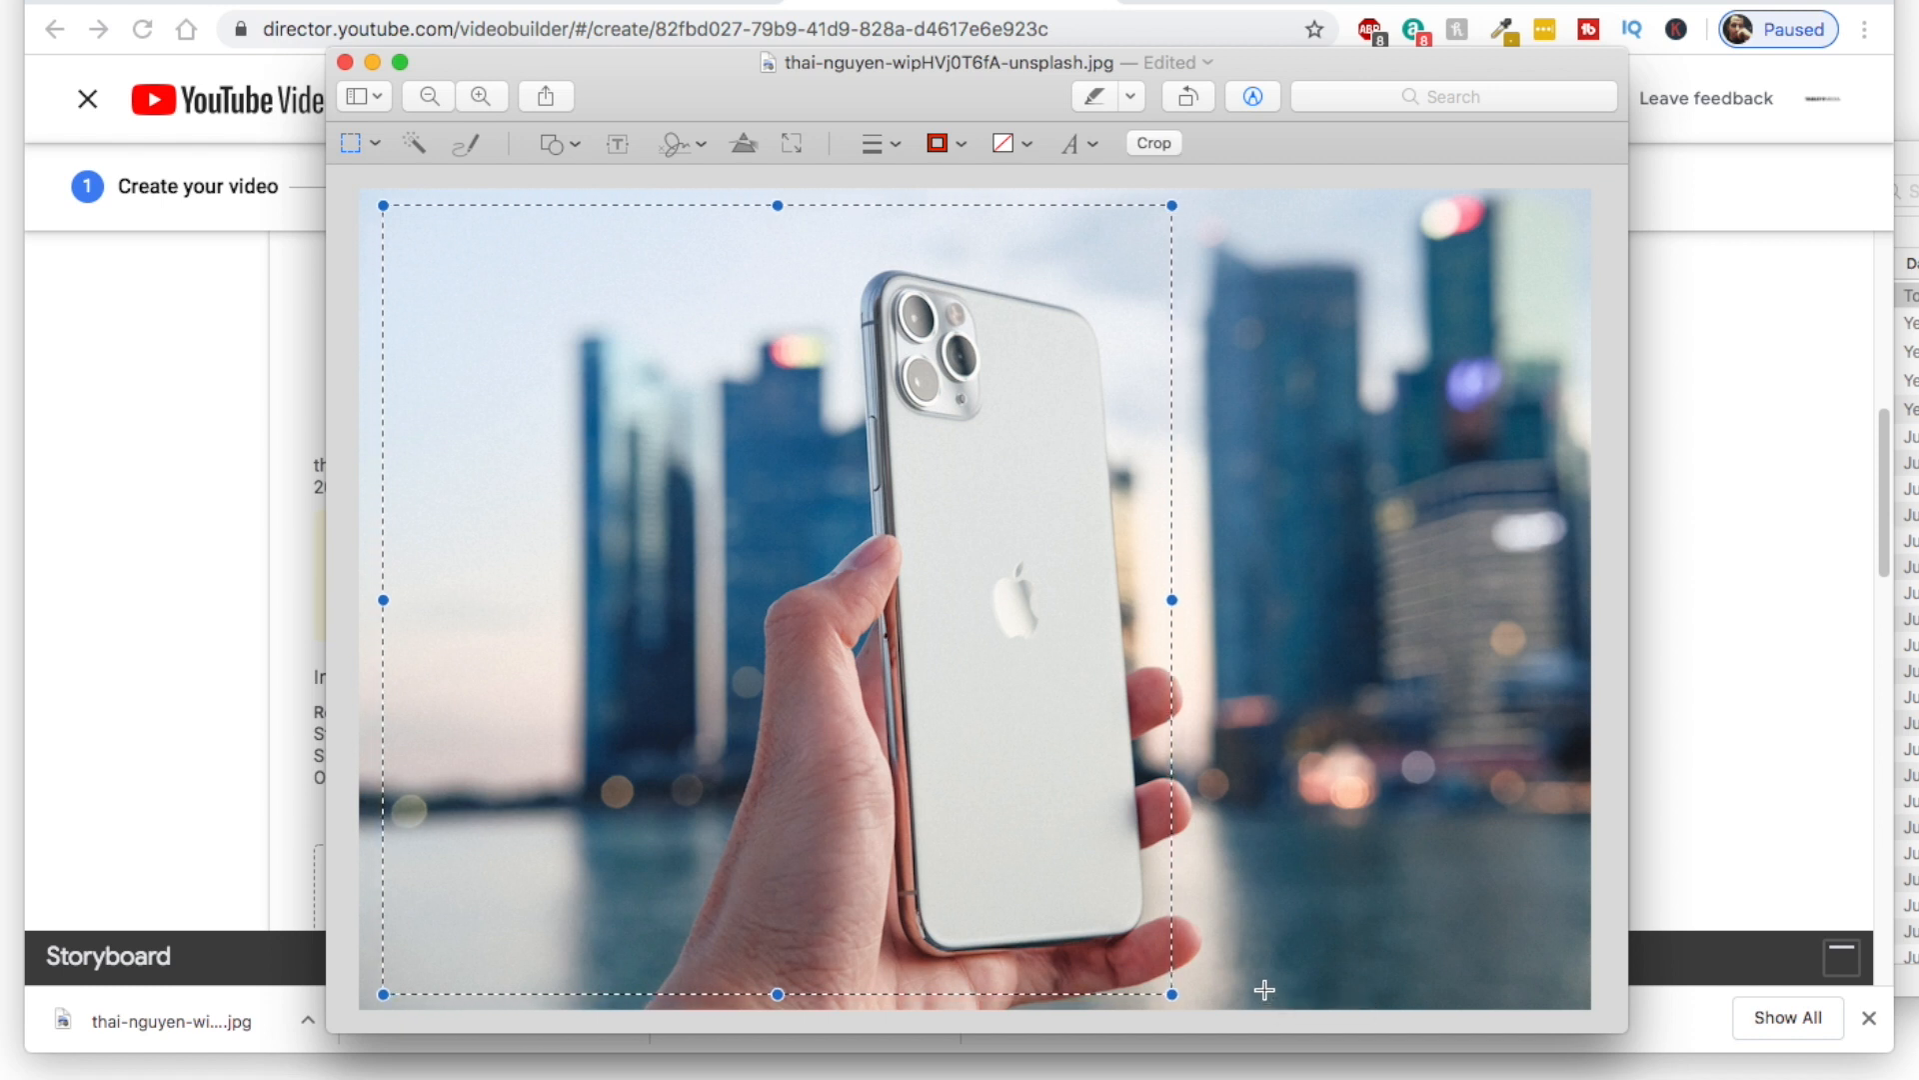
{"action": "left_click_drag", "start_coordinate": [736, 550], "coordinate": [928, 561]}
{"action": "left_click", "coordinate": [1154, 143]}
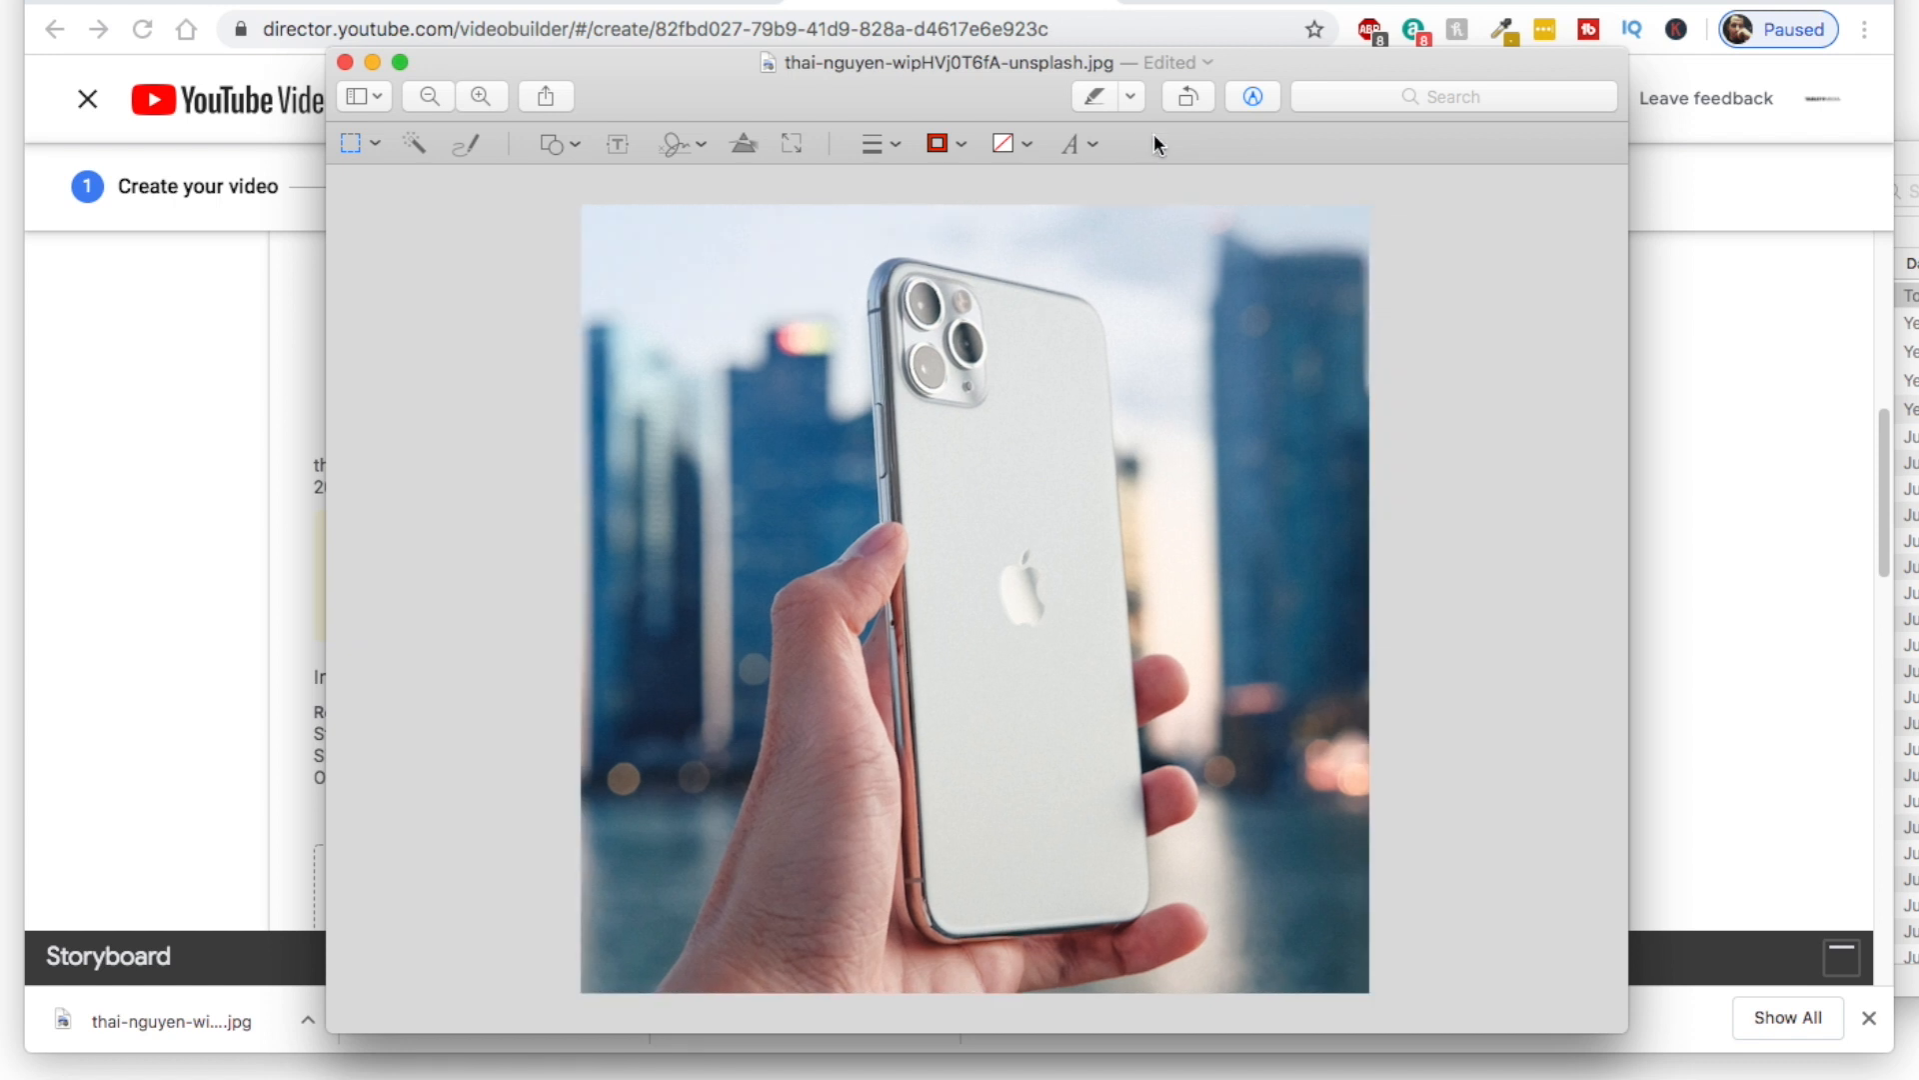
Save the cropped silver iPhone photo and upload it from the Downloads folder as Image 1 in YouTube Video Builder
{"action": "key", "text": "super+s"}
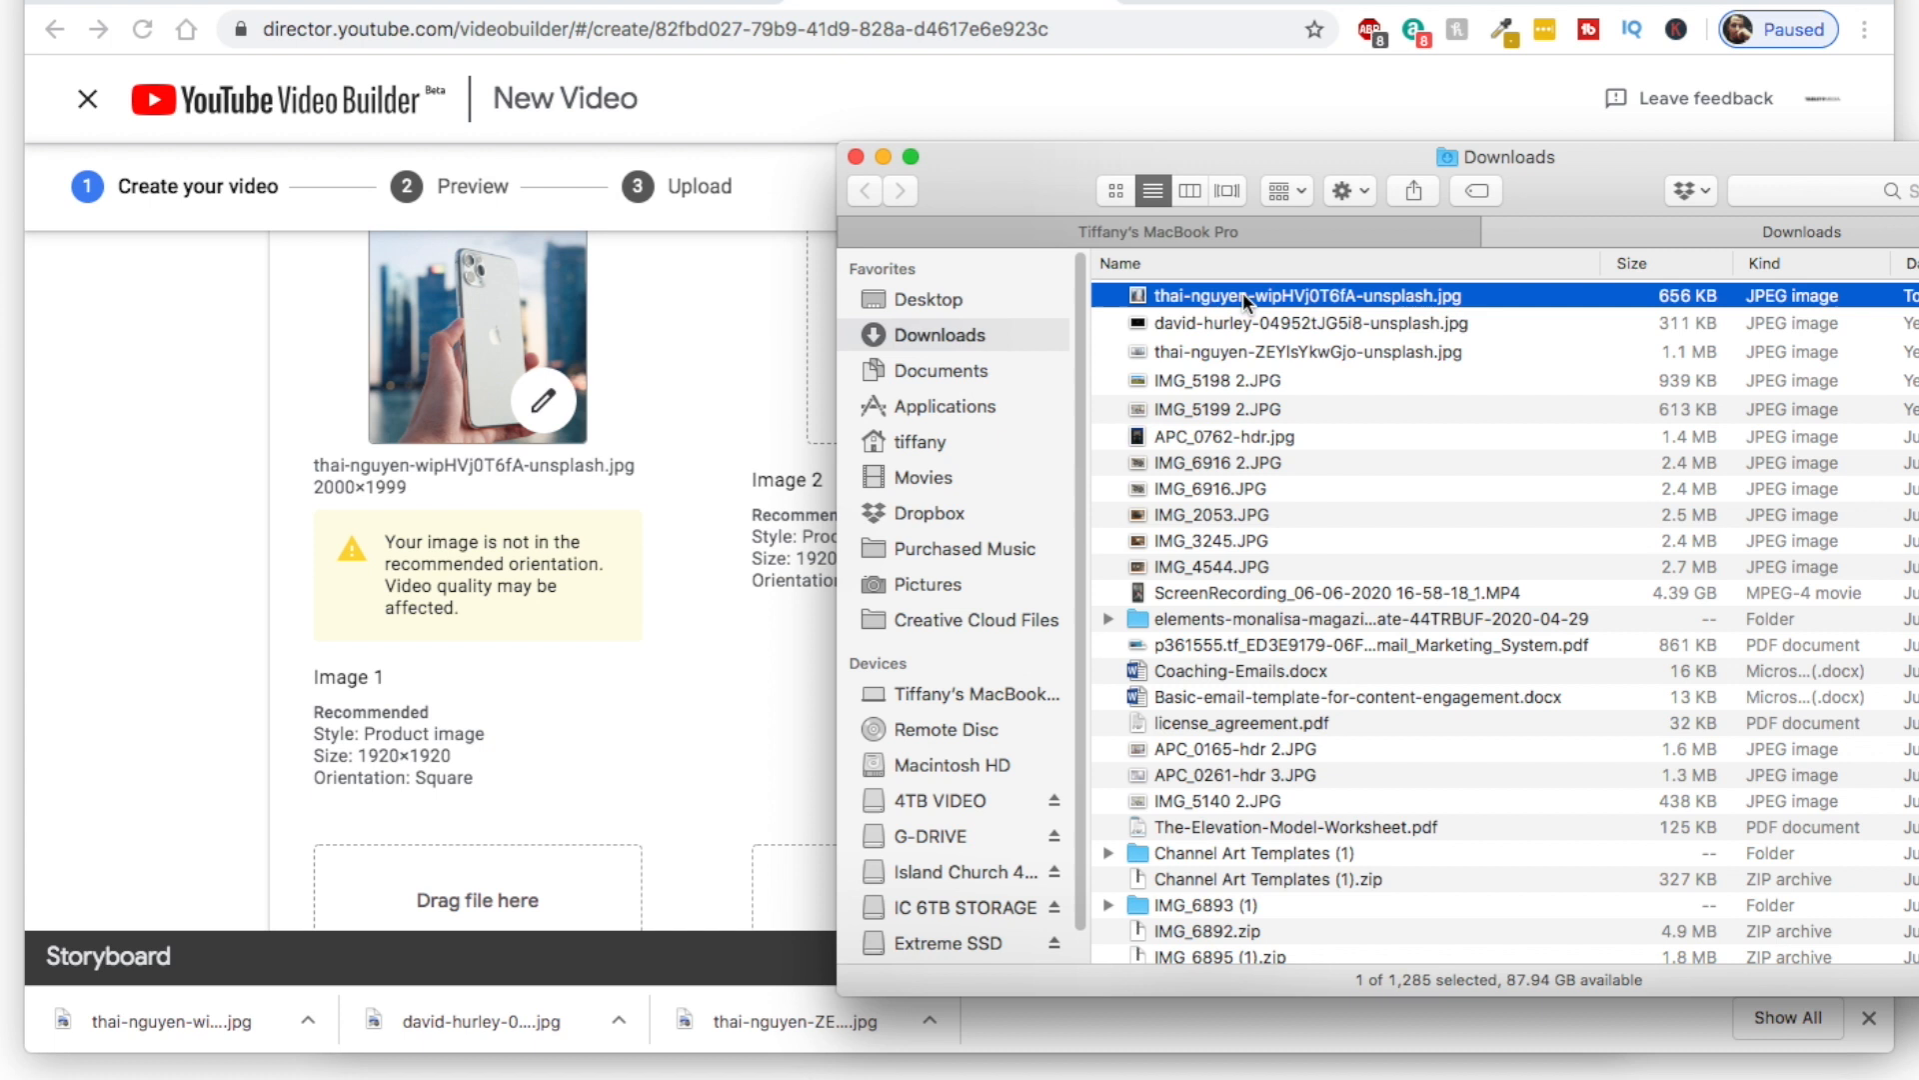
{"action": "left_click_drag", "start_coordinate": [1244, 292], "coordinate": [489, 308]}
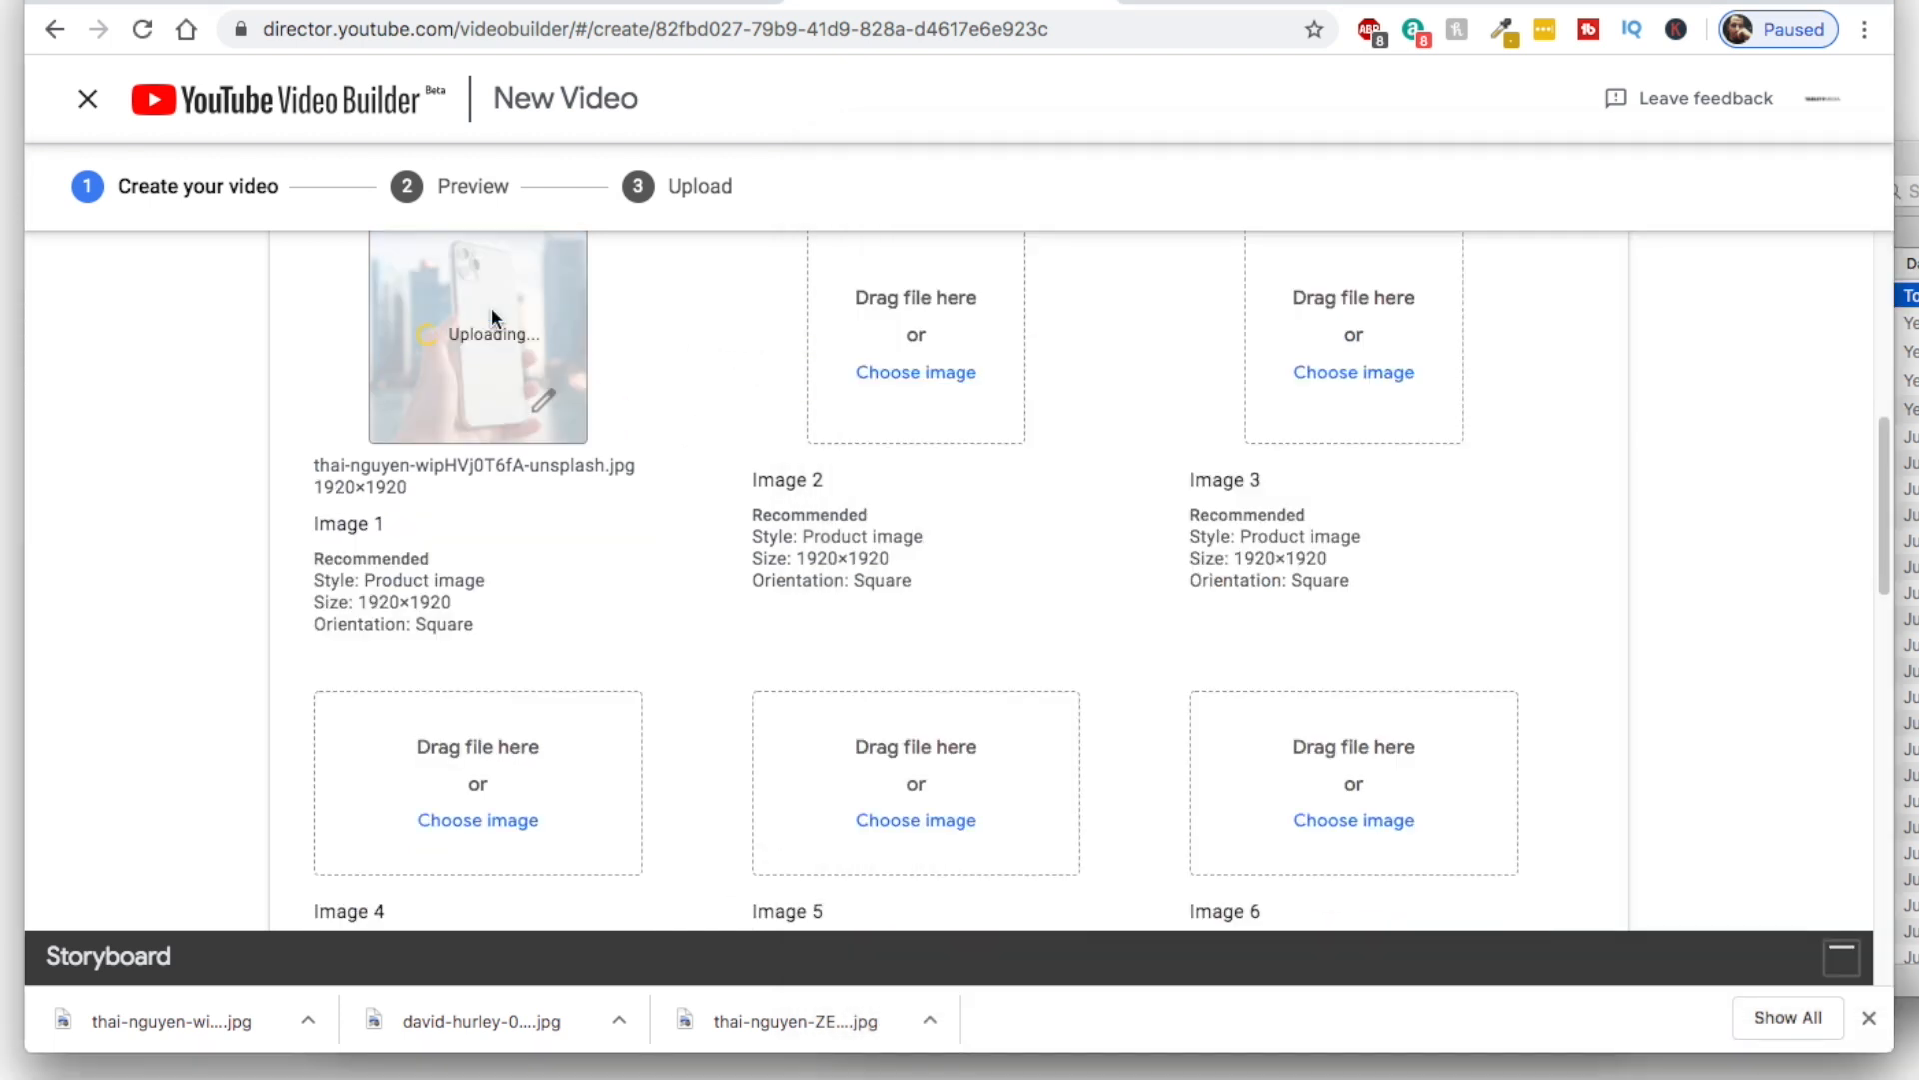
{"action": "scroll", "coordinate": [645, 380], "scroll_direction": "up", "scroll_amount": 1}
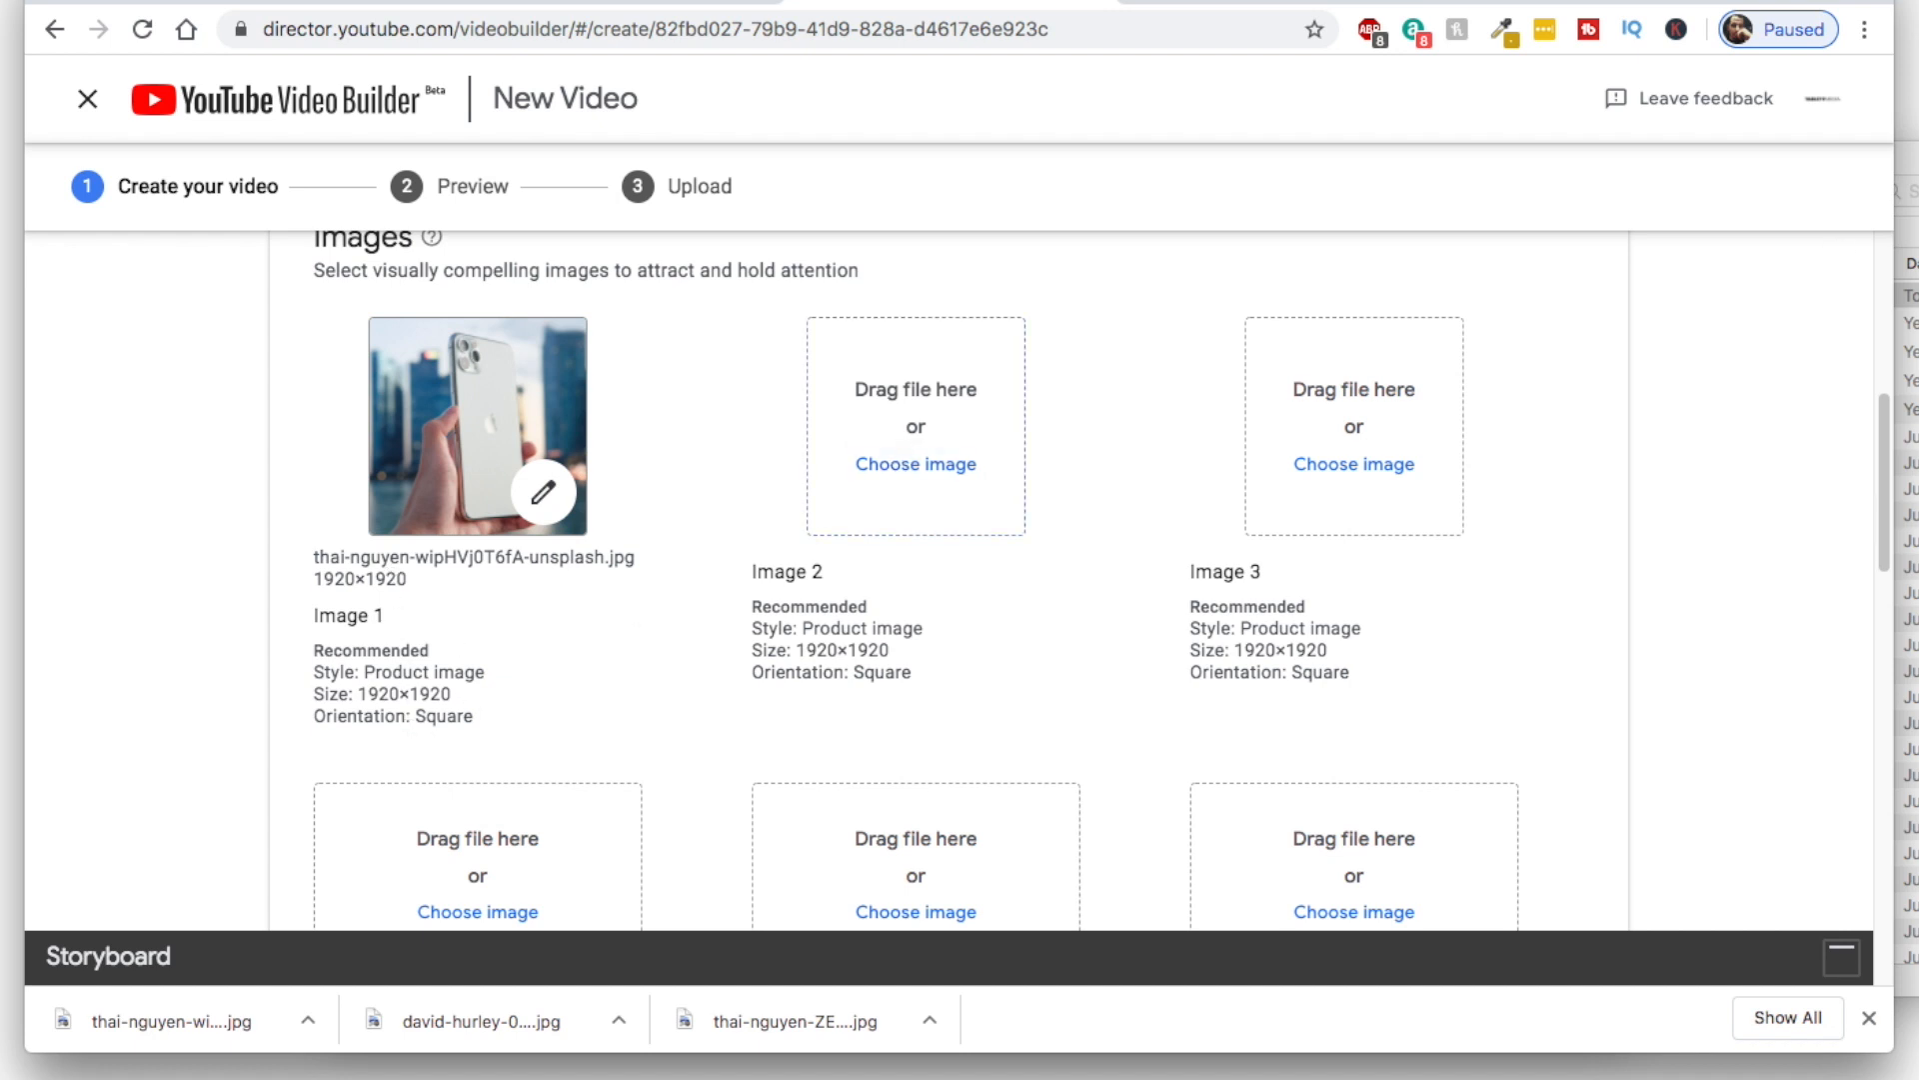
Return to the Downloads folder and open the iPhone camera photo with the black background in Preview
{"action": "left_click", "coordinate": [1899, 215]}
{"action": "left_click", "coordinate": [1232, 322]}
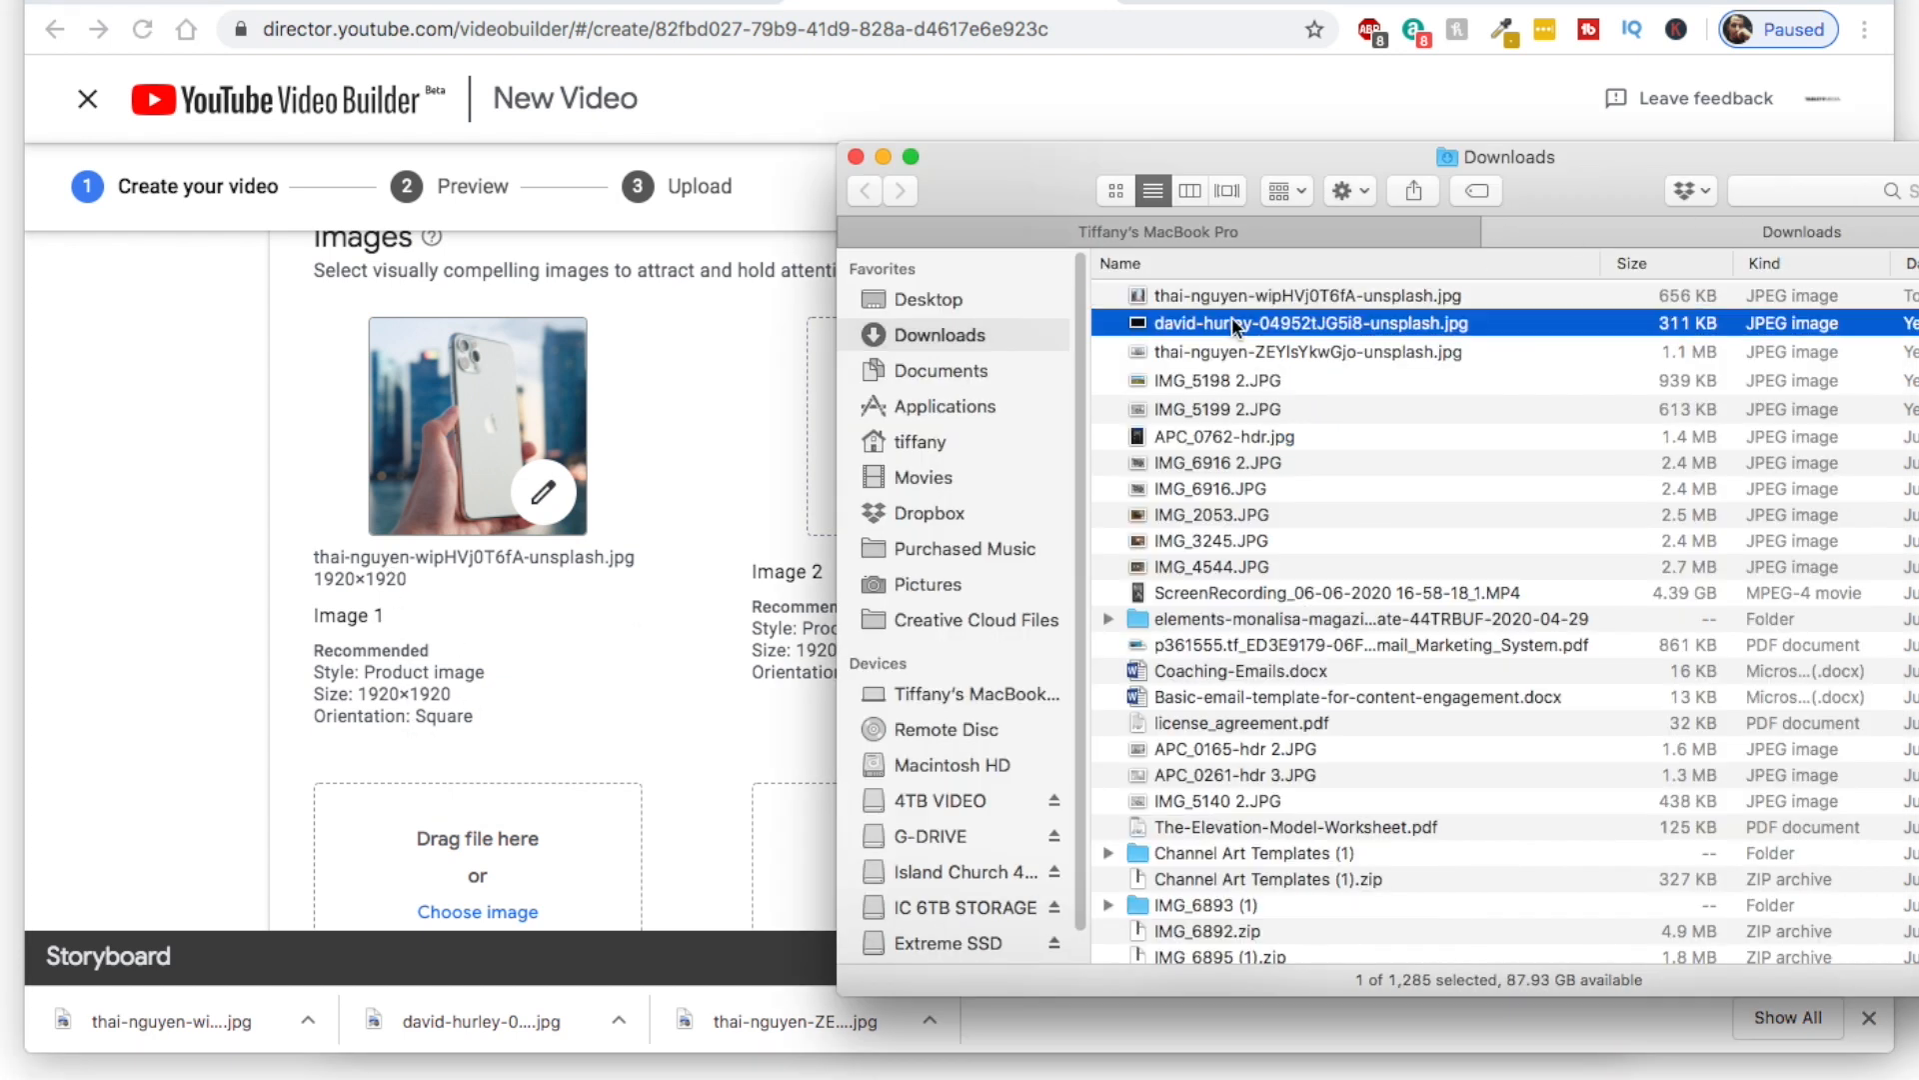
{"action": "double_click", "coordinate": [1221, 320]}
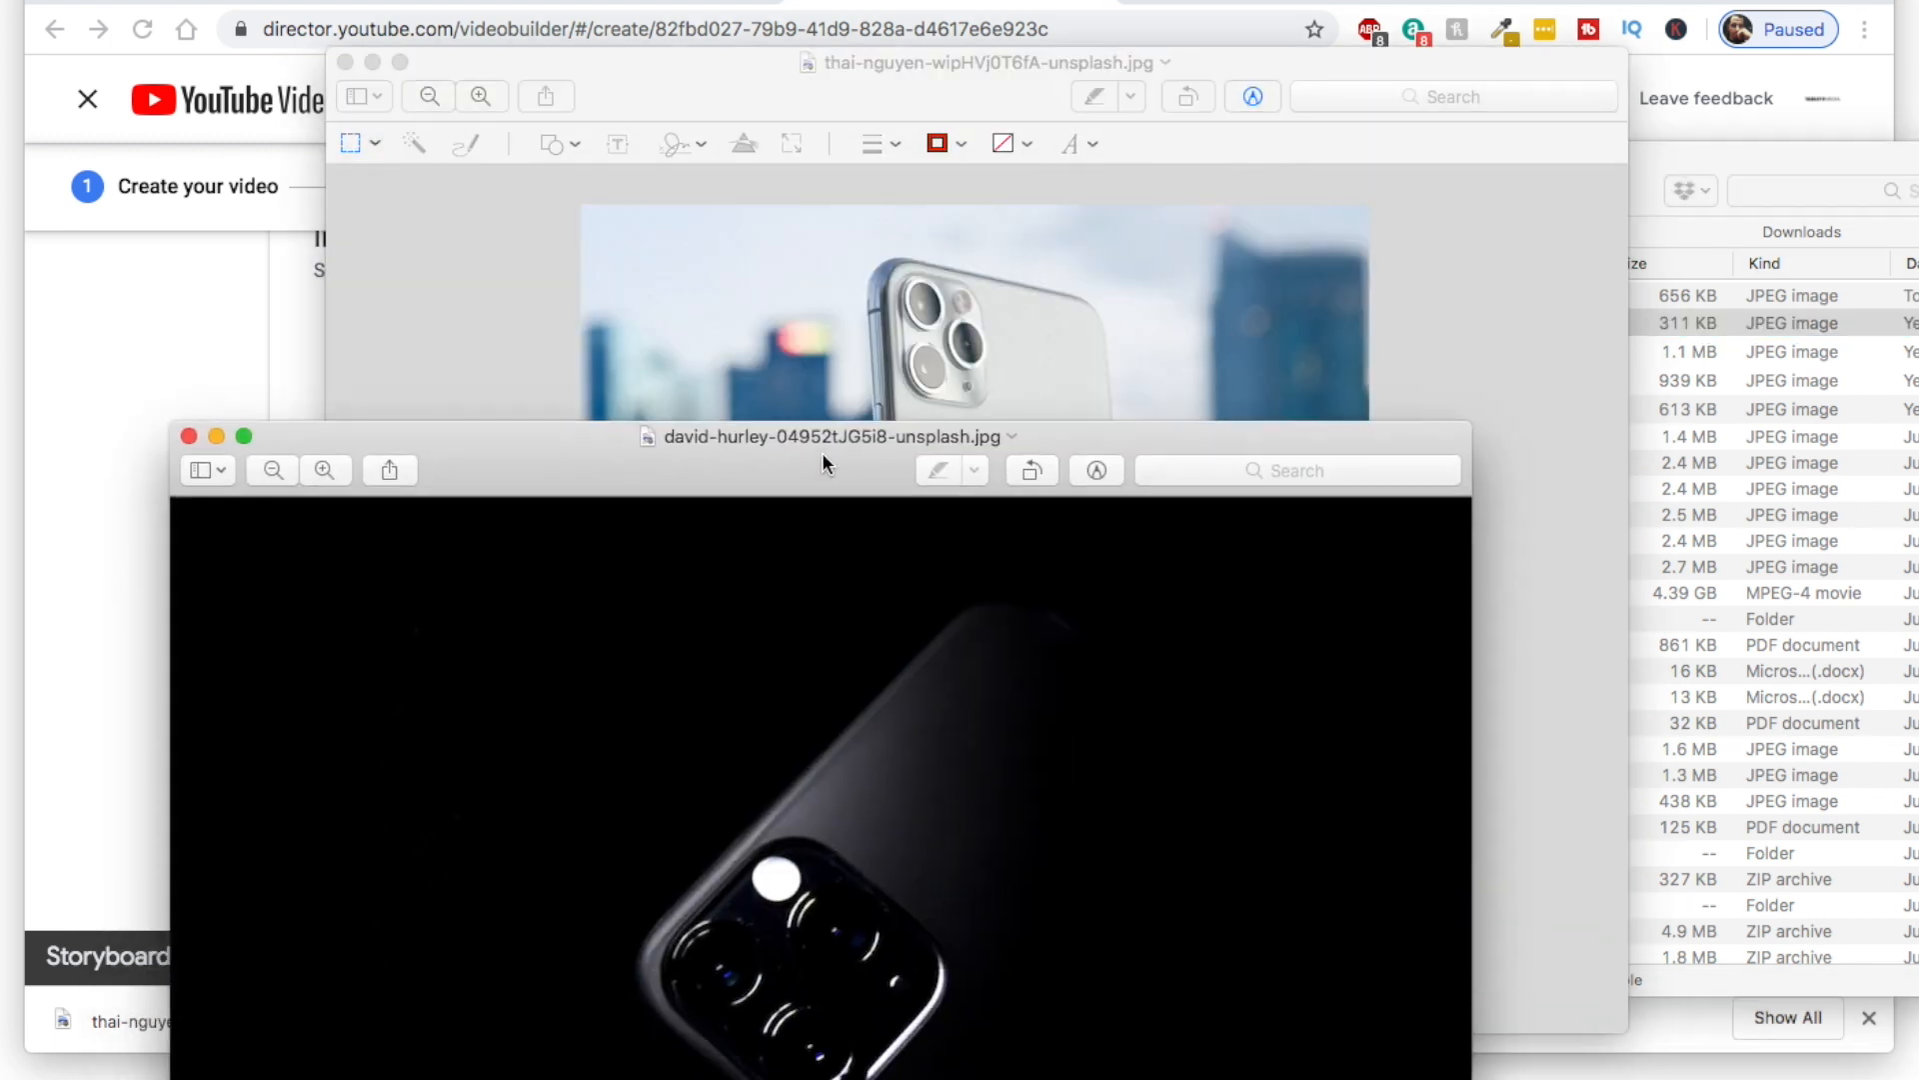
{"action": "left_click_drag", "start_coordinate": [822, 452], "coordinate": [998, 141]}
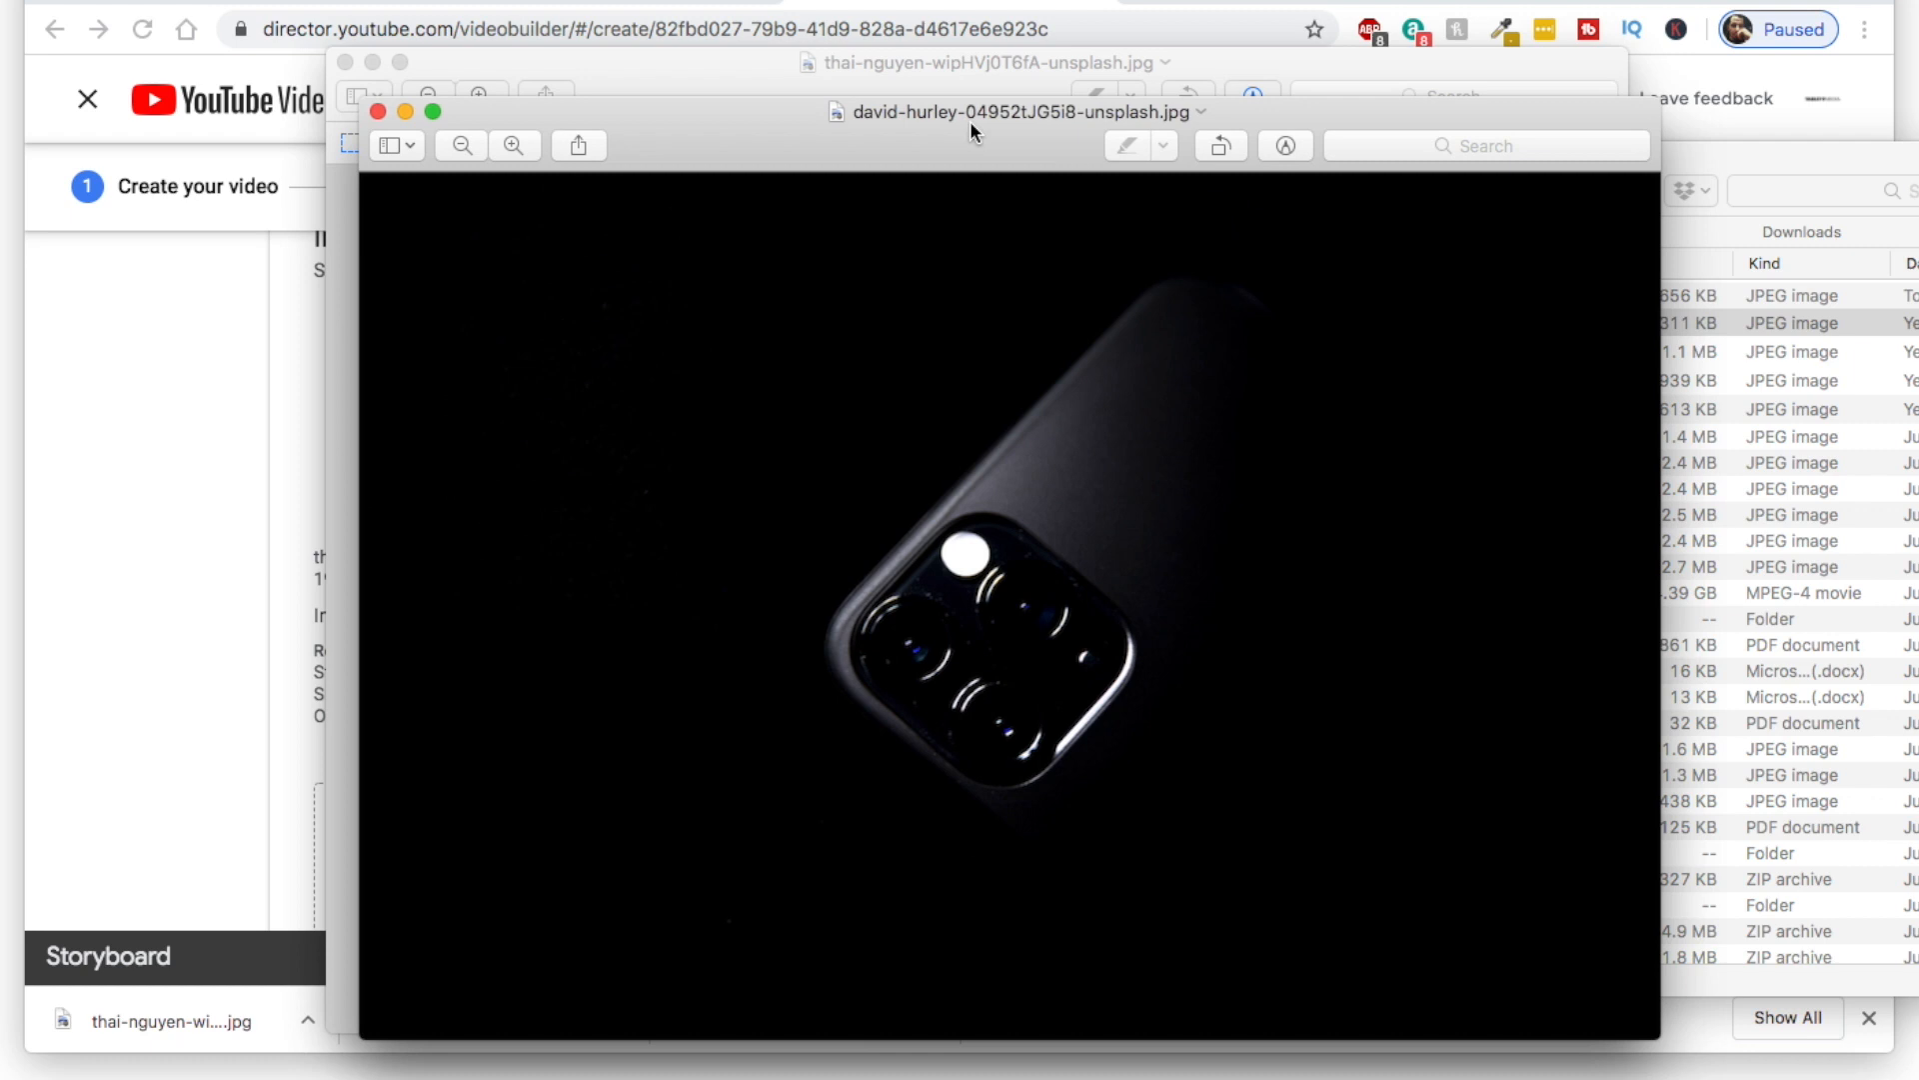
Resize the black-background iPhone photo proportionally to 3000 × 2000 pixels
{"action": "left_click", "coordinate": [368, 61]}
{"action": "left_click_drag", "start_coordinate": [844, 140], "coordinate": [823, 80]}
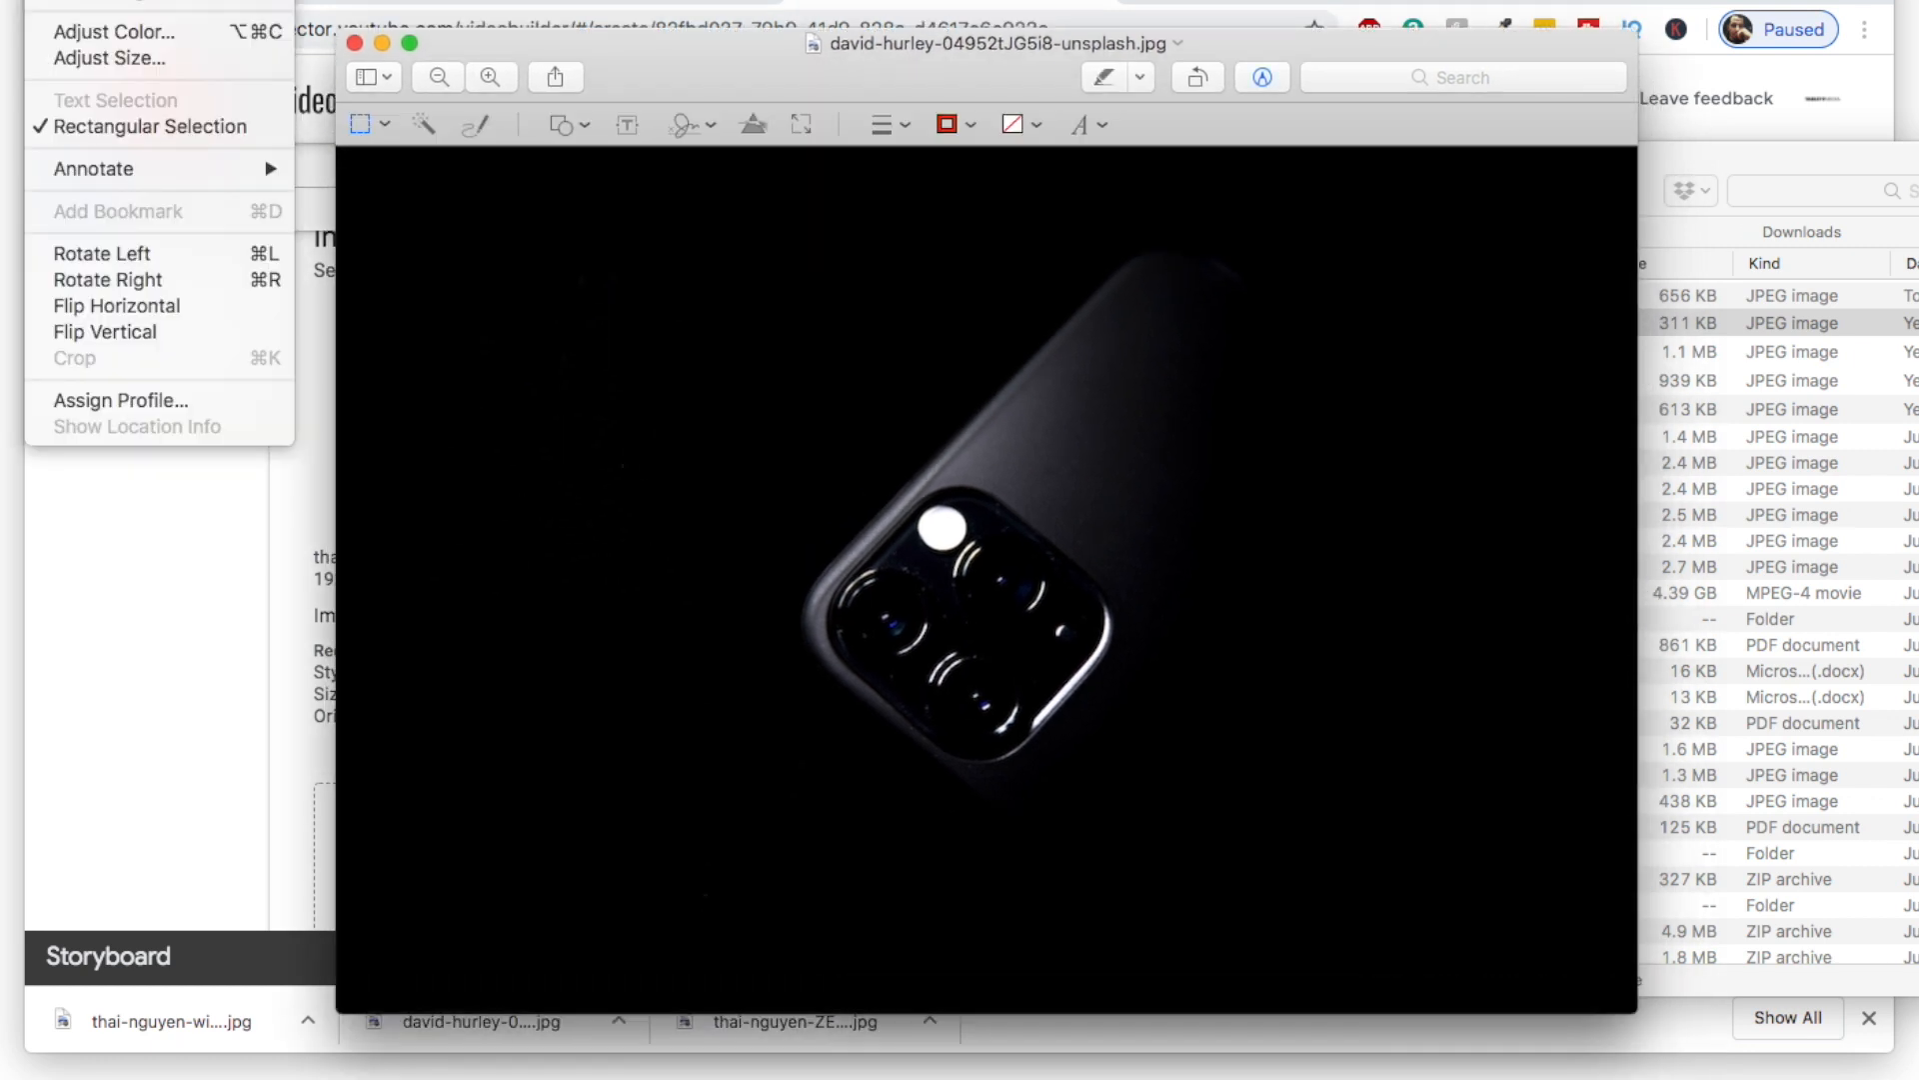
{"action": "left_click", "coordinate": [97, 60]}
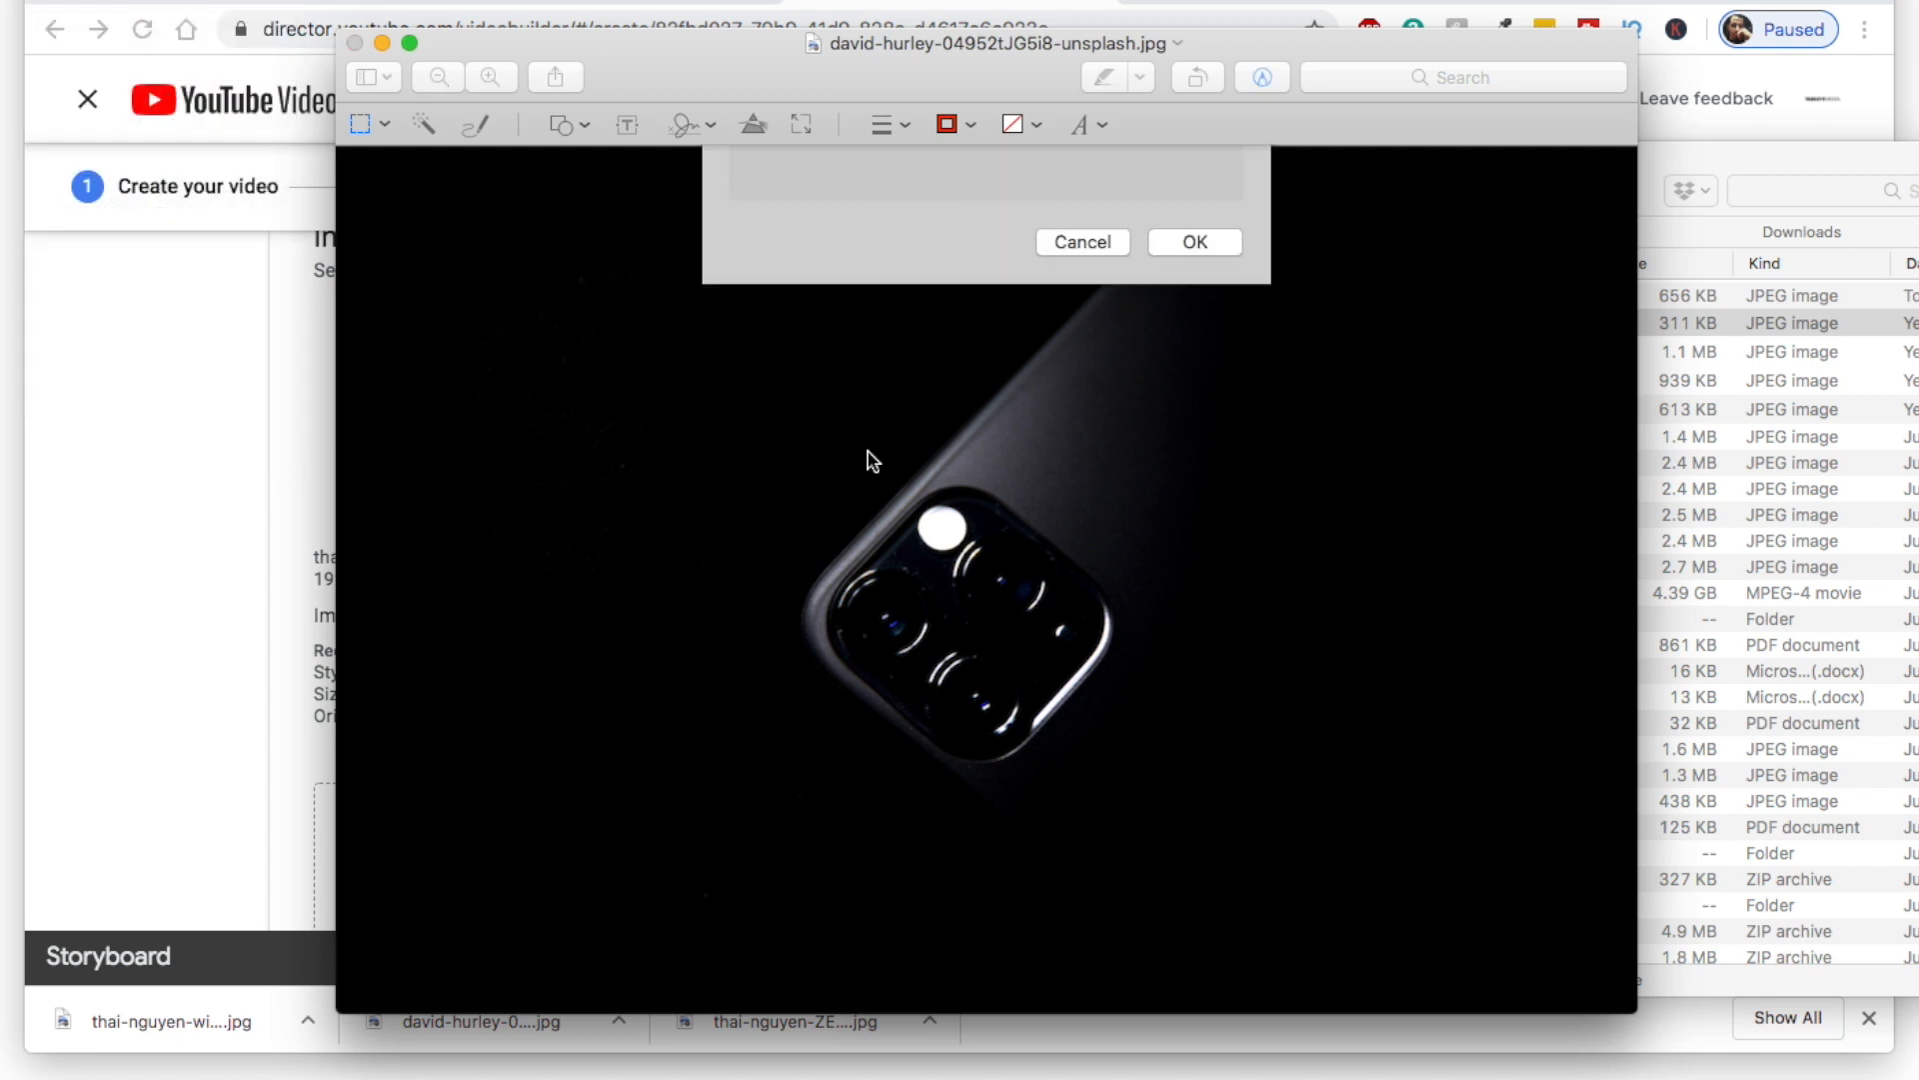
{"action": "type", "text": "3000"}
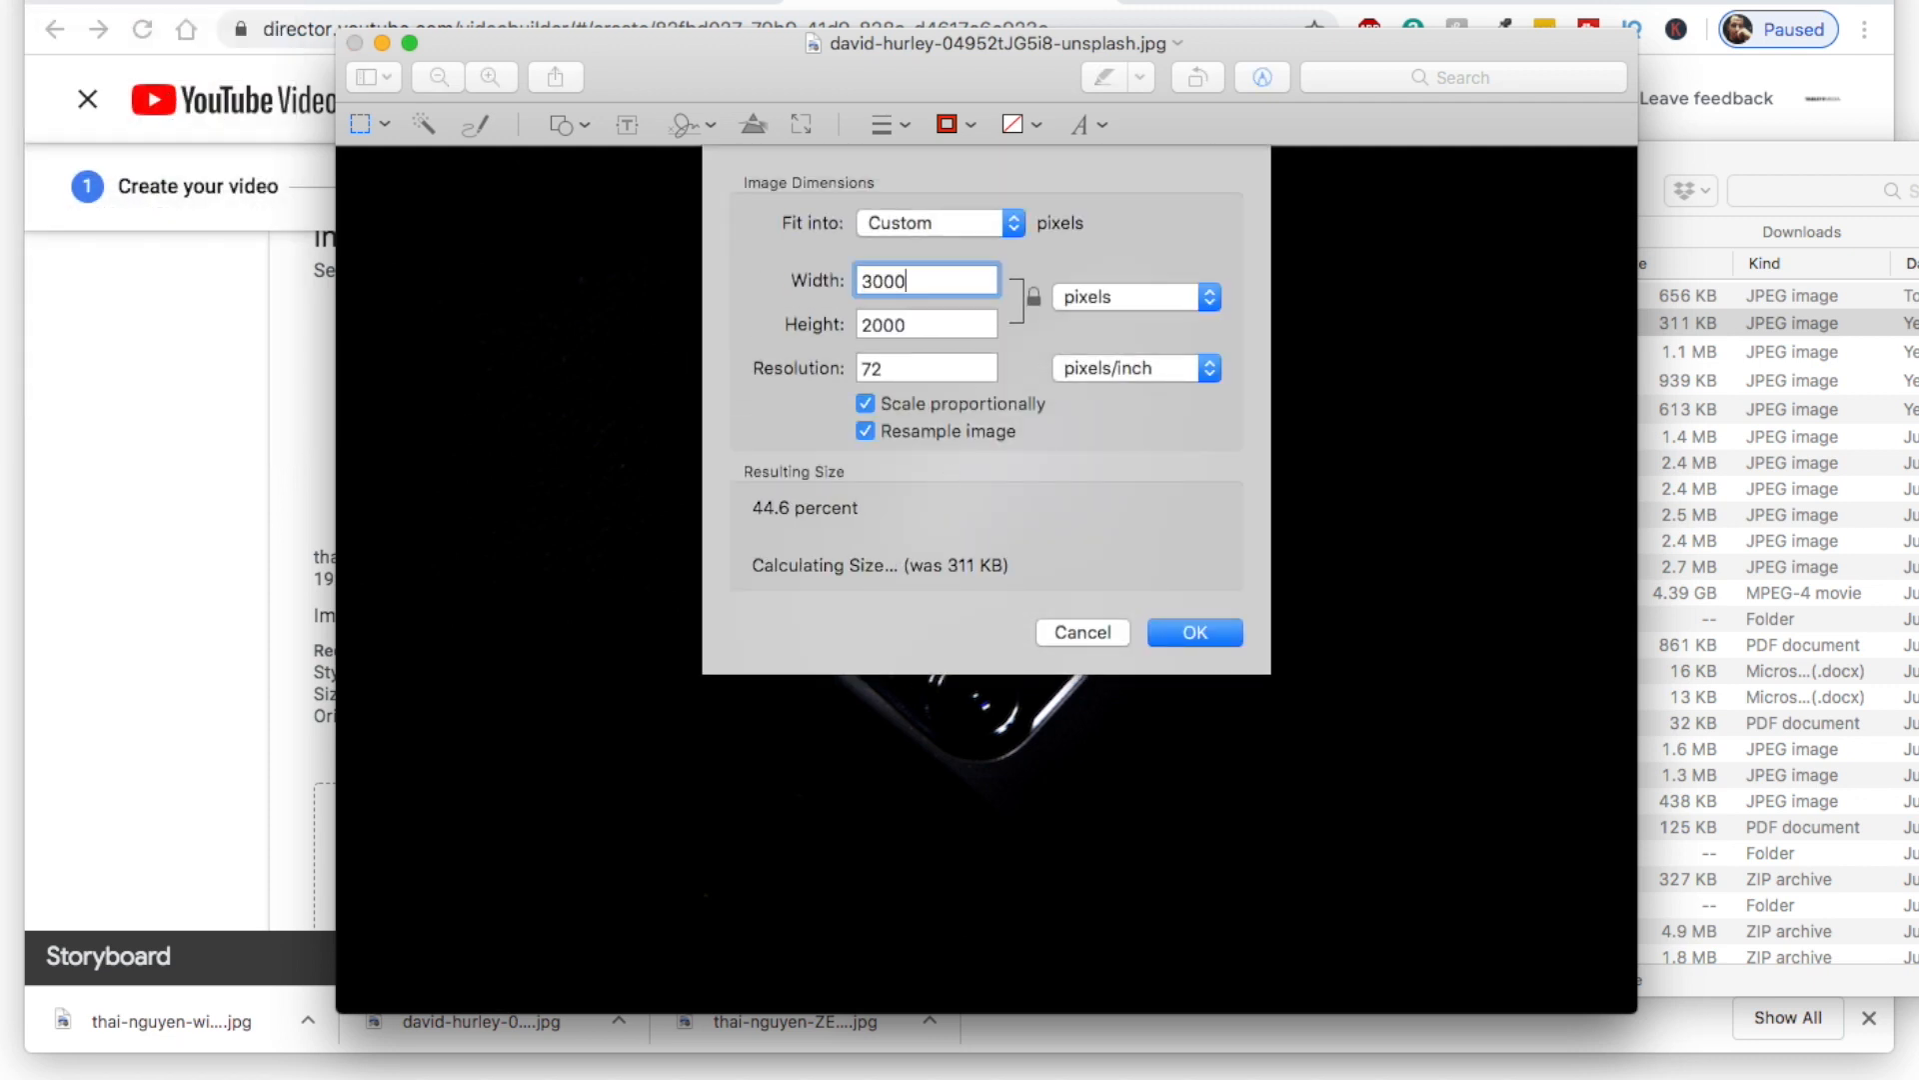
{"action": "key", "text": "Return"}
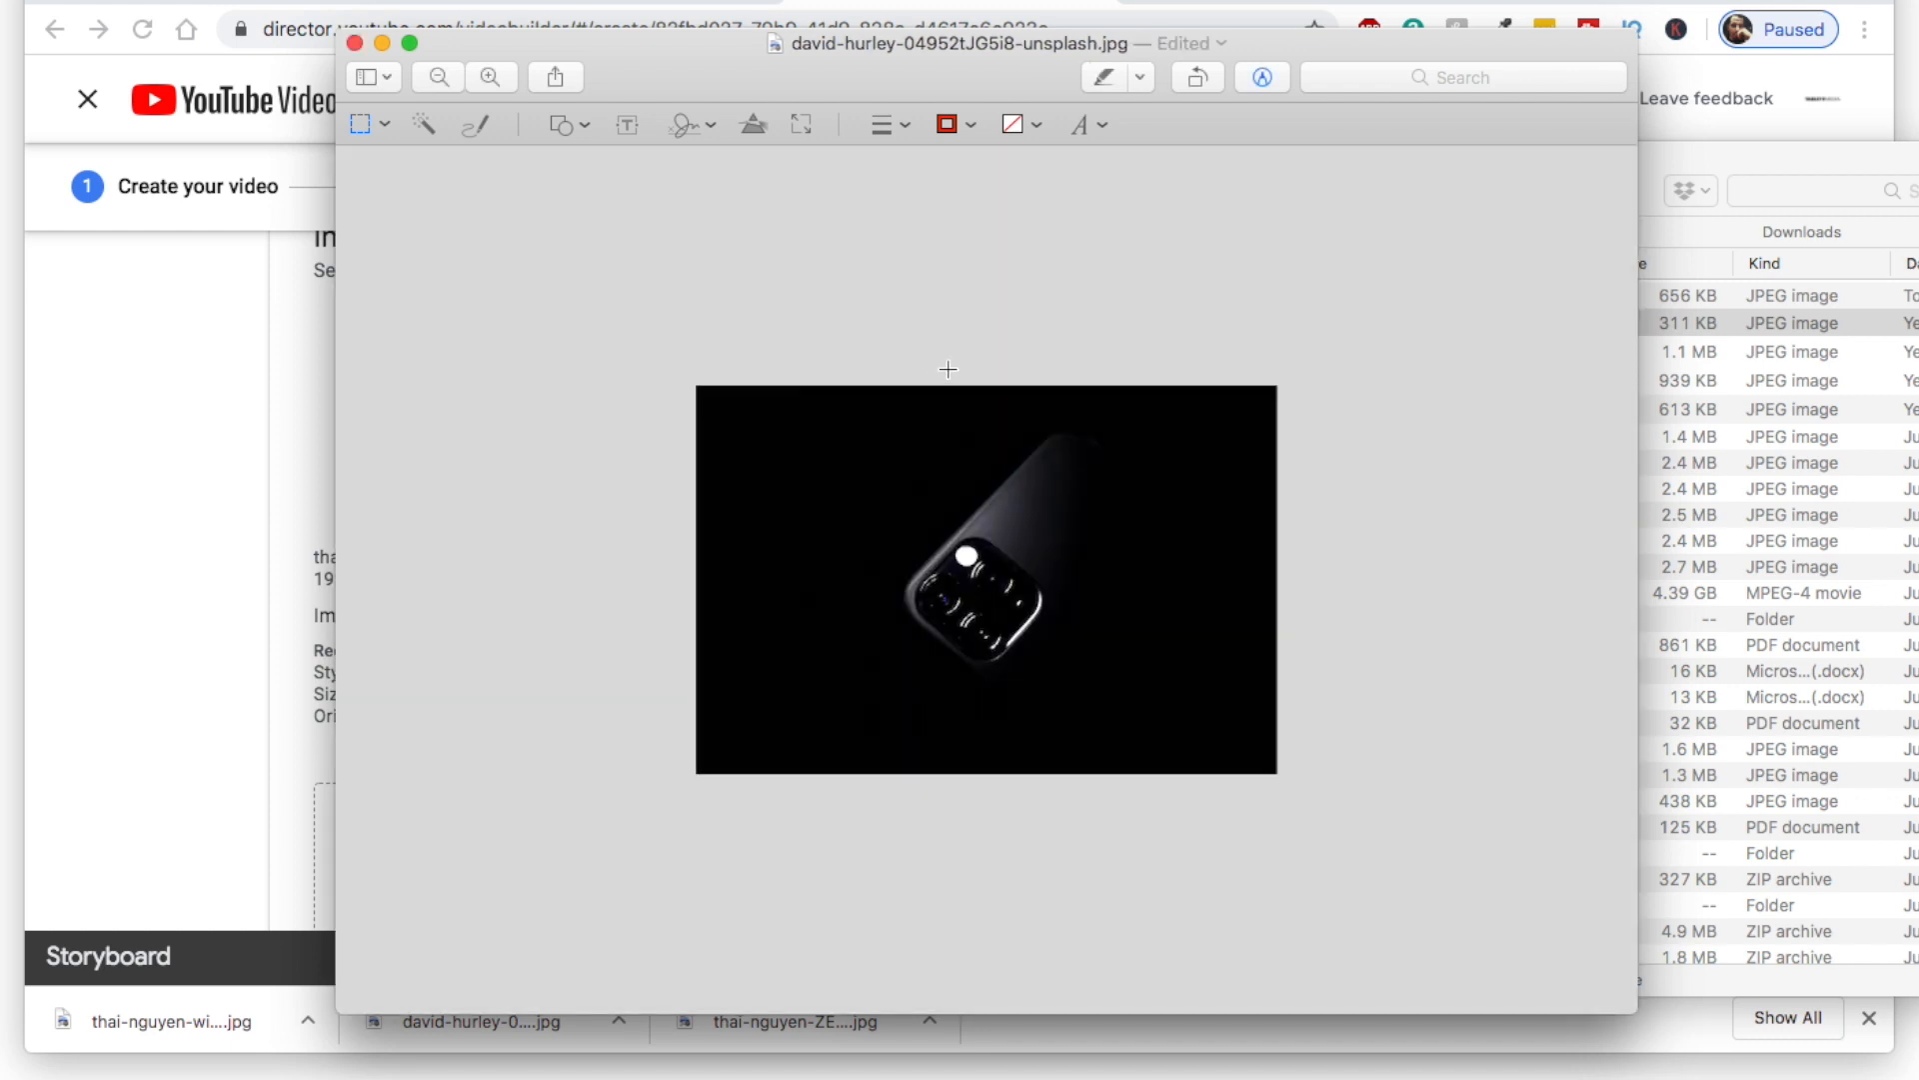
Crop the black-background photo to a square of about 1920 × 1920 pixels around the iPhone and its cameras
{"action": "key", "text": "super+plus"}
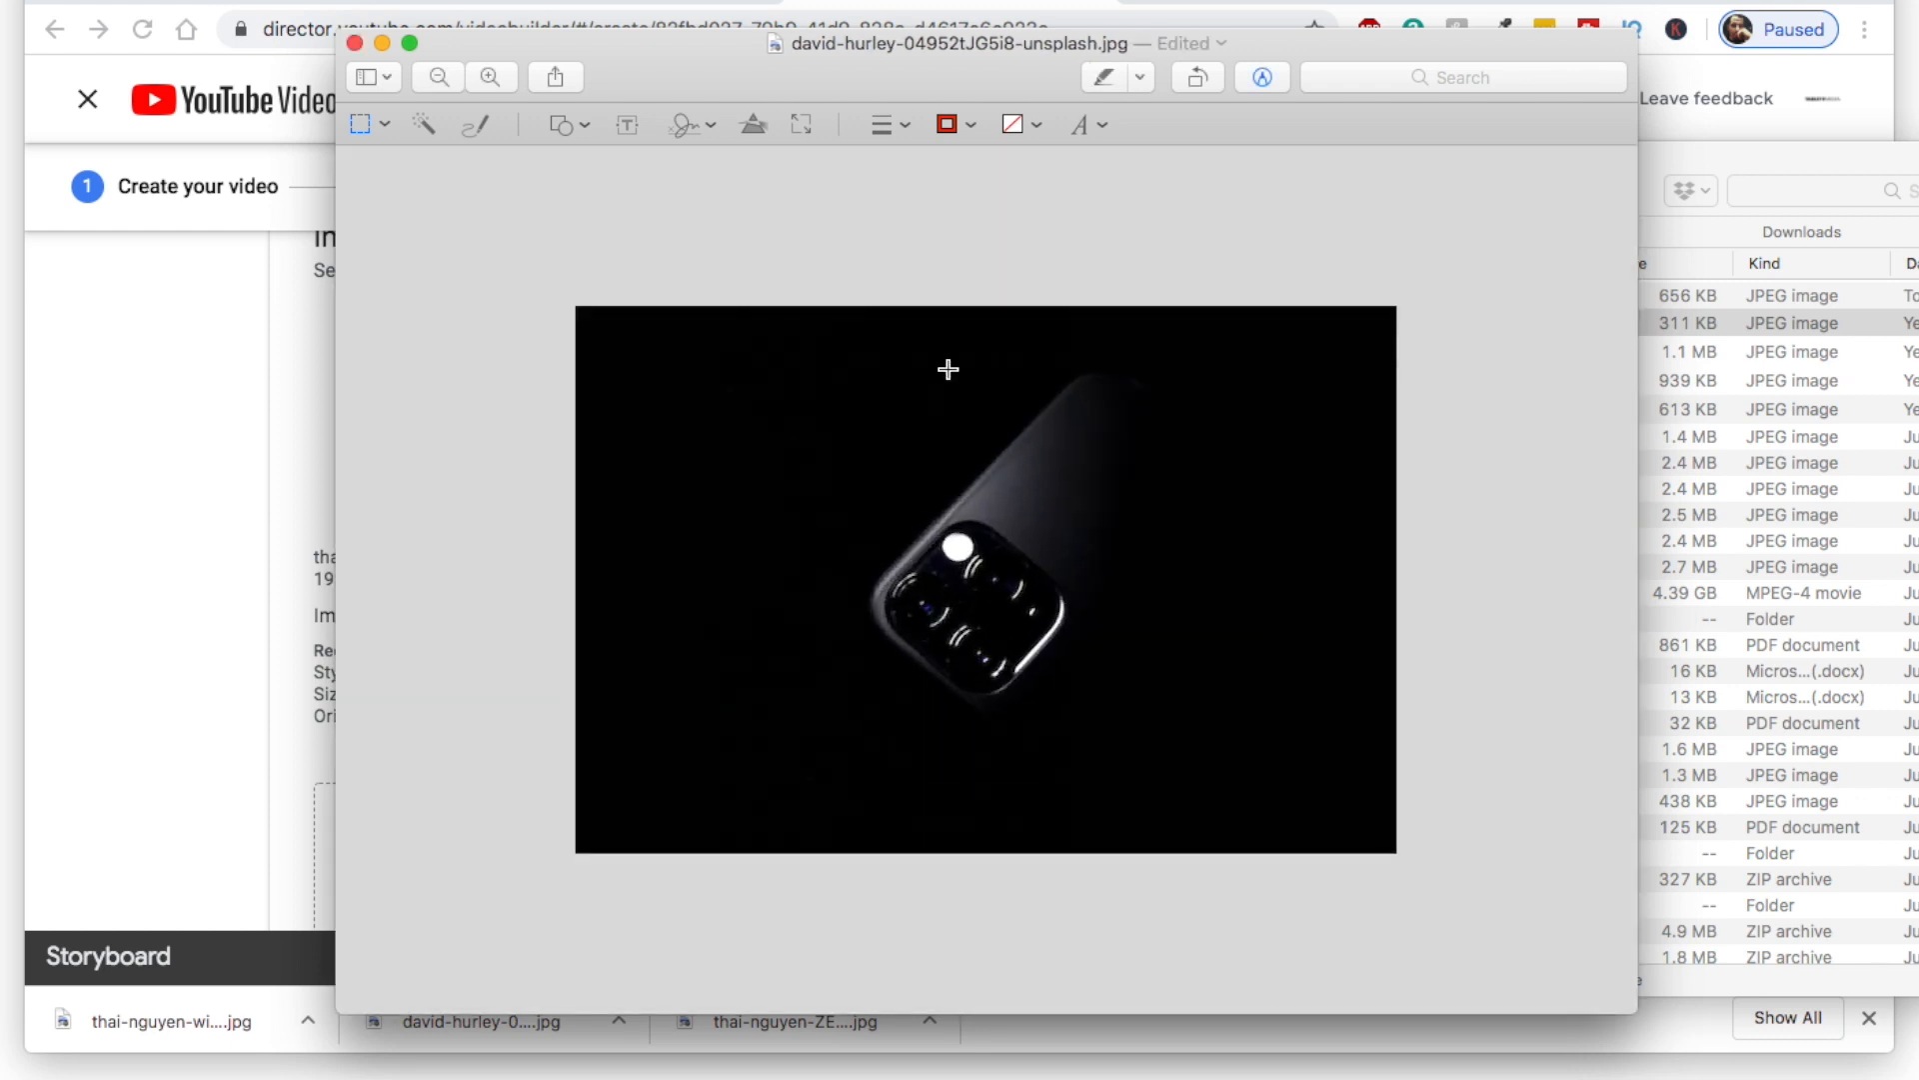
{"action": "key", "text": "super+plus"}
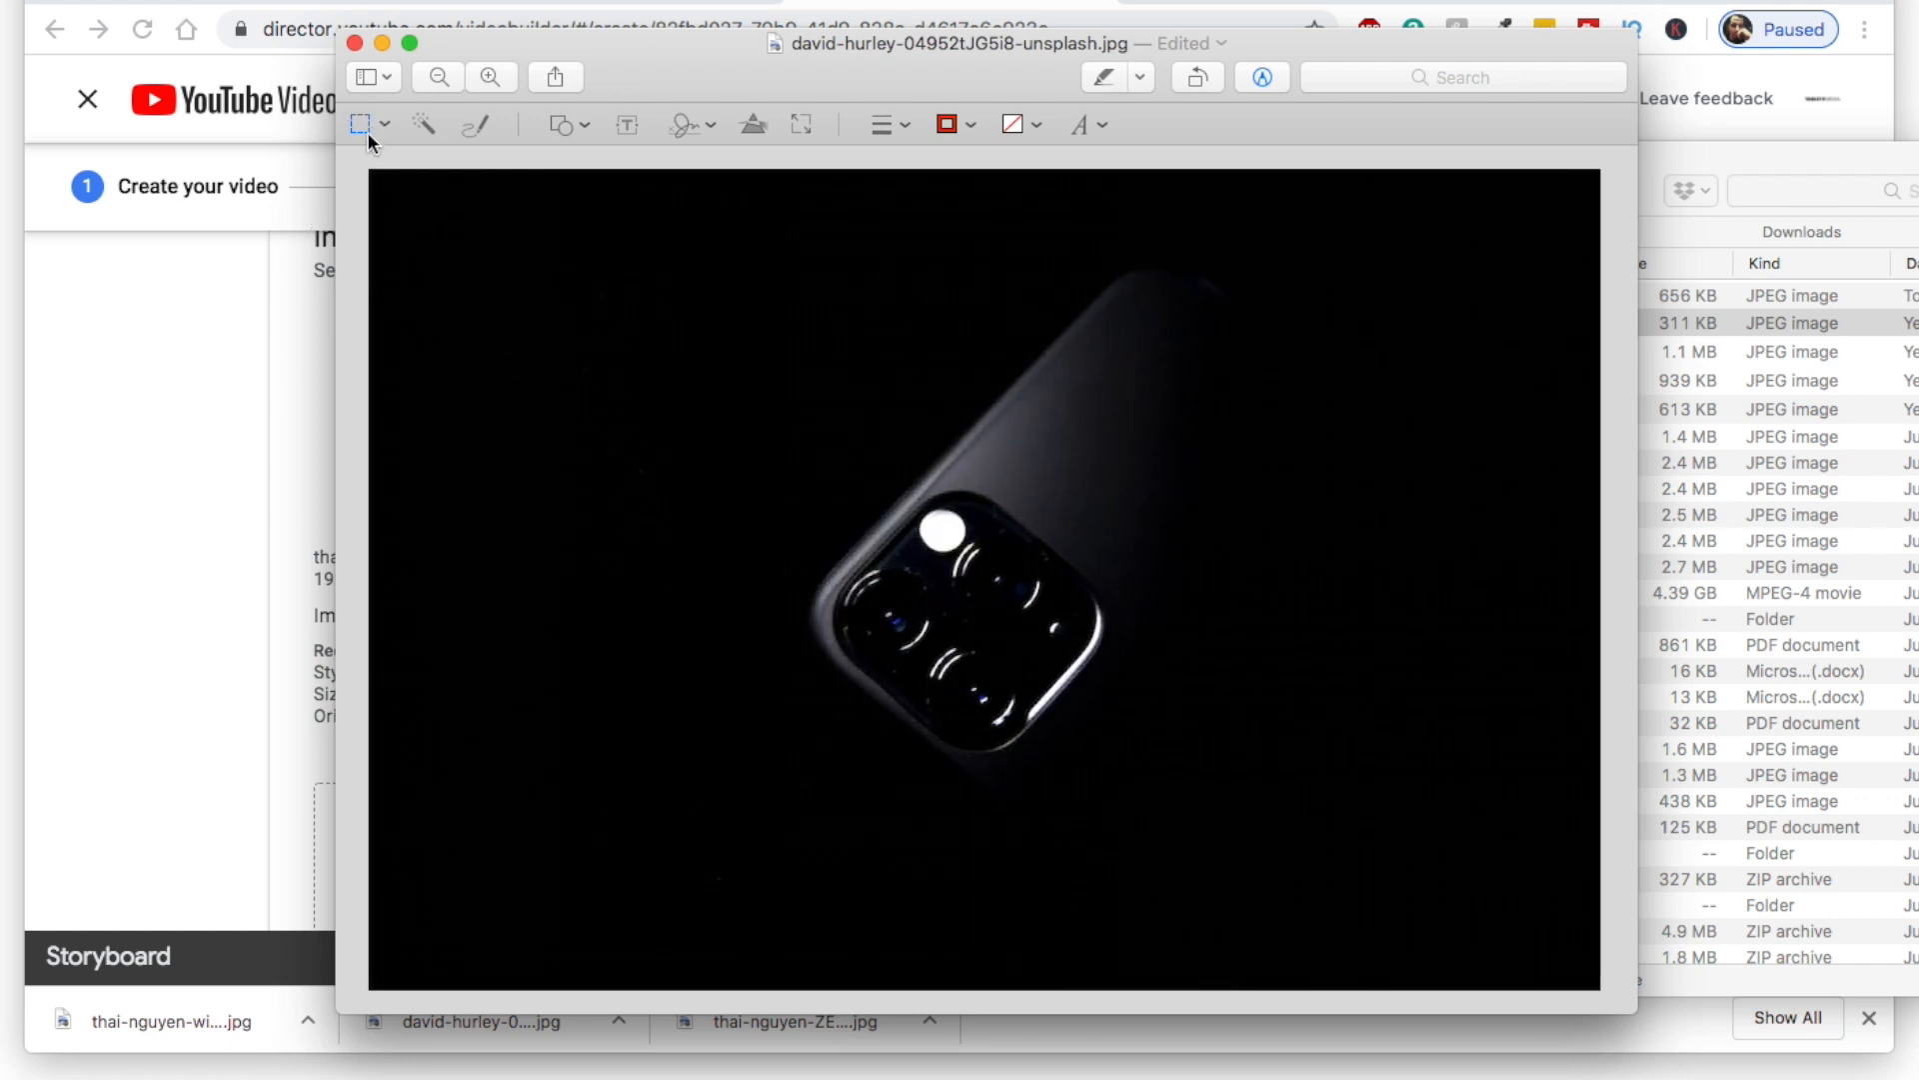
{"action": "left_click_drag", "start_coordinate": [564, 254], "coordinate": [1294, 1072]}
{"action": "left_click_drag", "start_coordinate": [564, 255], "coordinate": [503, 197]}
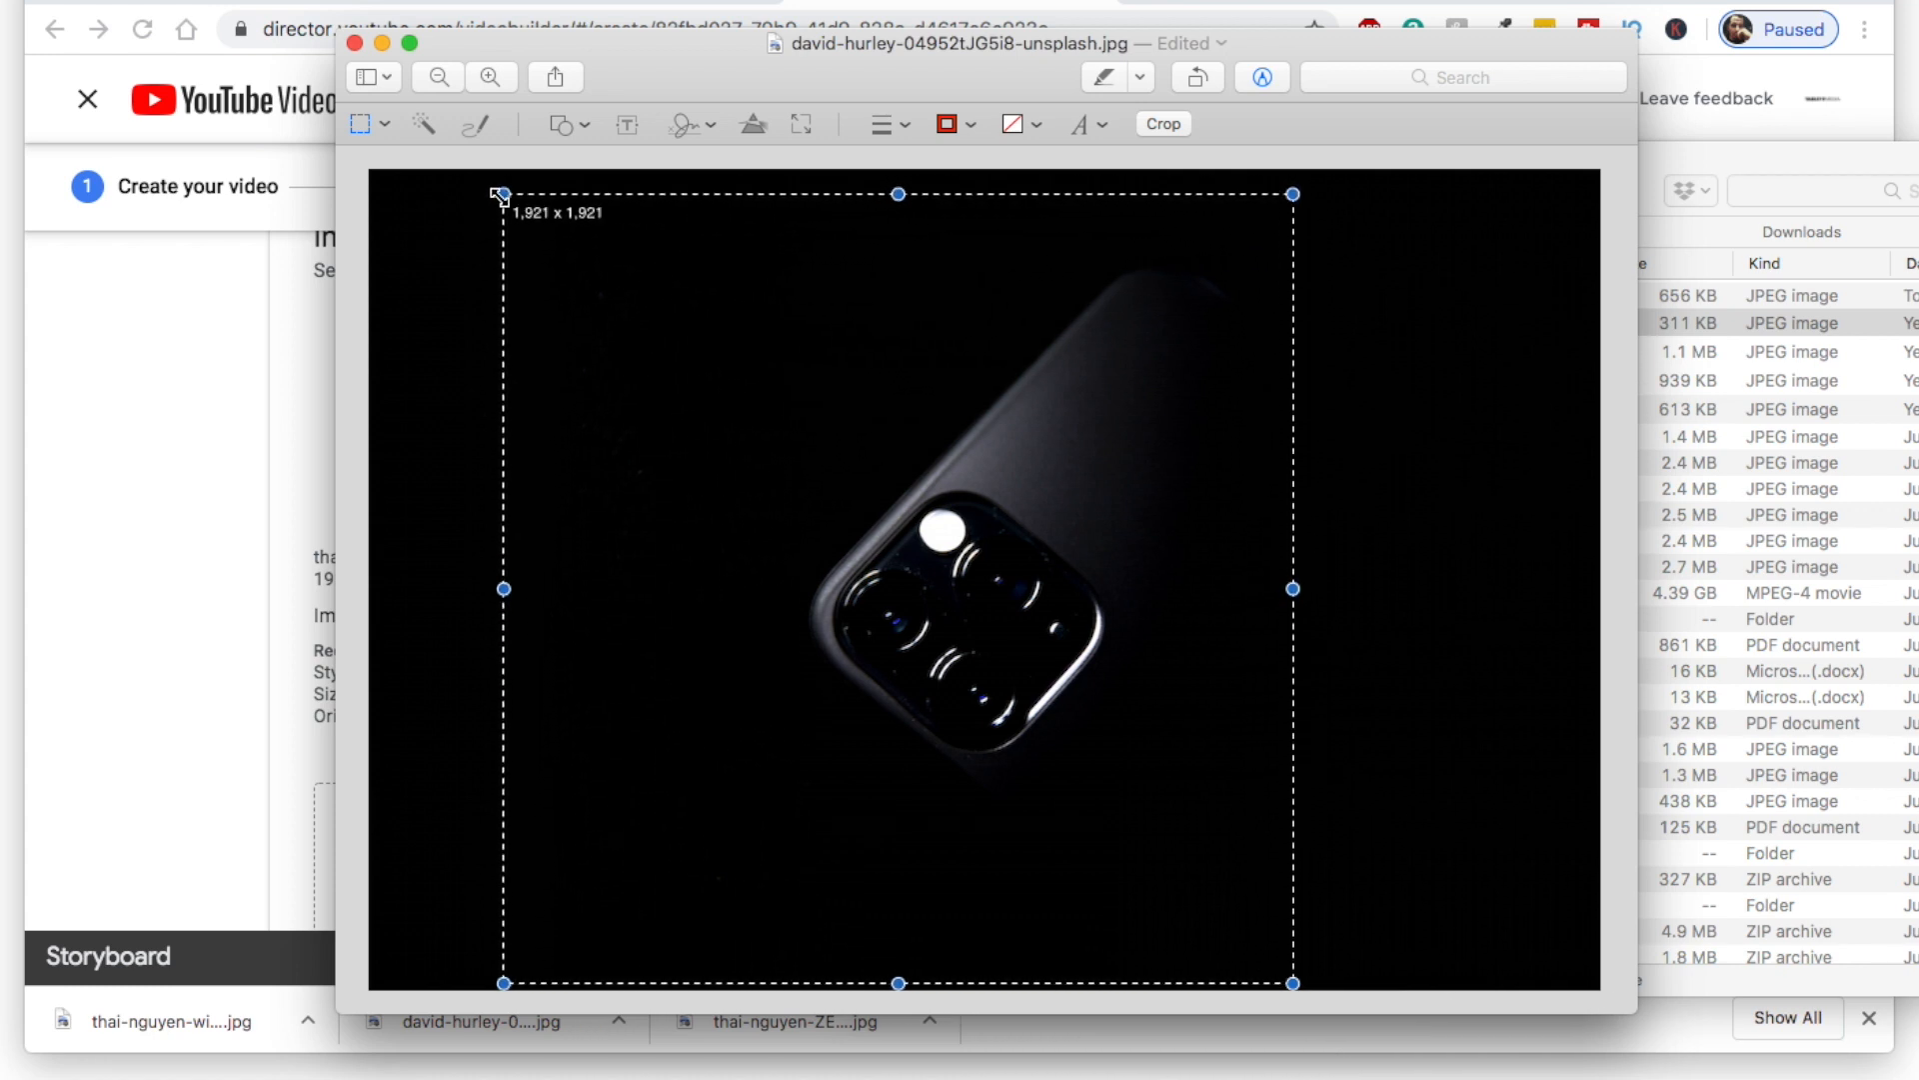
{"action": "left_click_drag", "start_coordinate": [501, 197], "coordinate": [499, 196]}
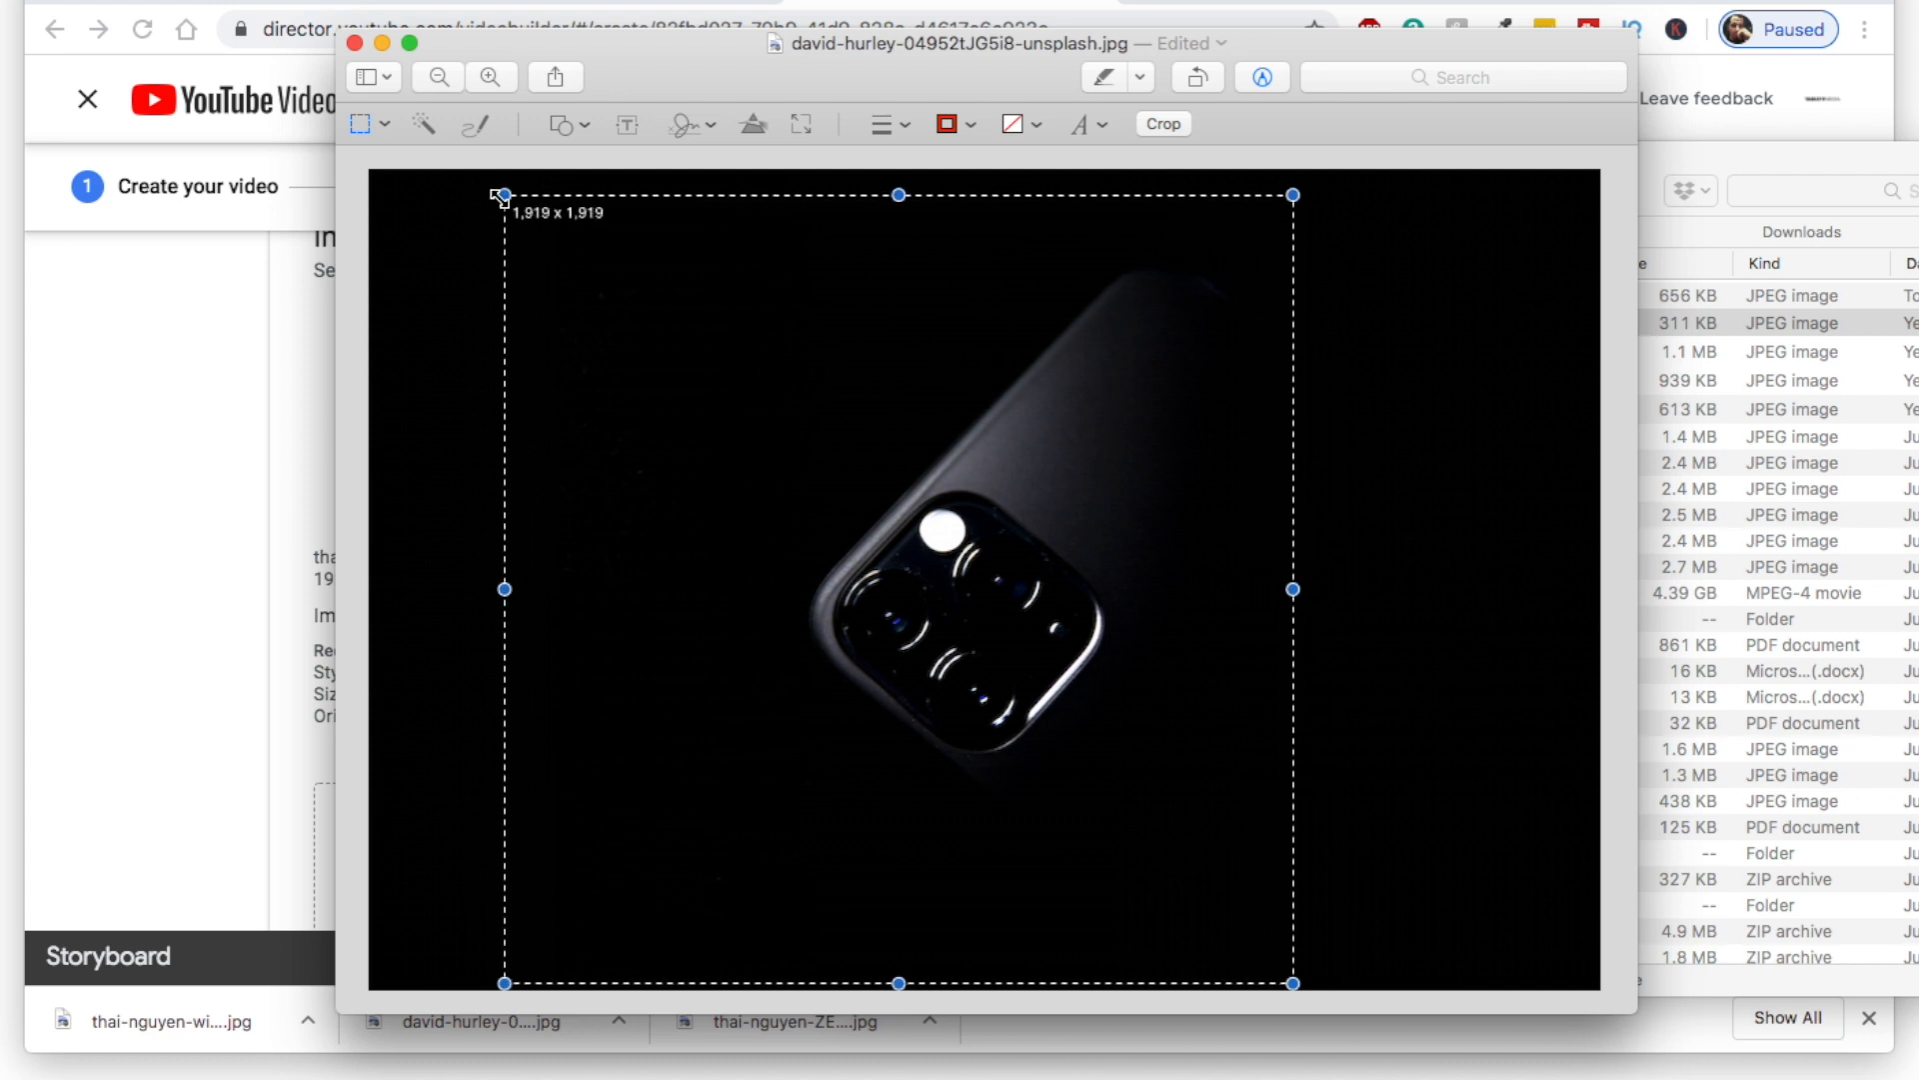
{"action": "left_click_drag", "start_coordinate": [500, 196], "coordinate": [498, 195]}
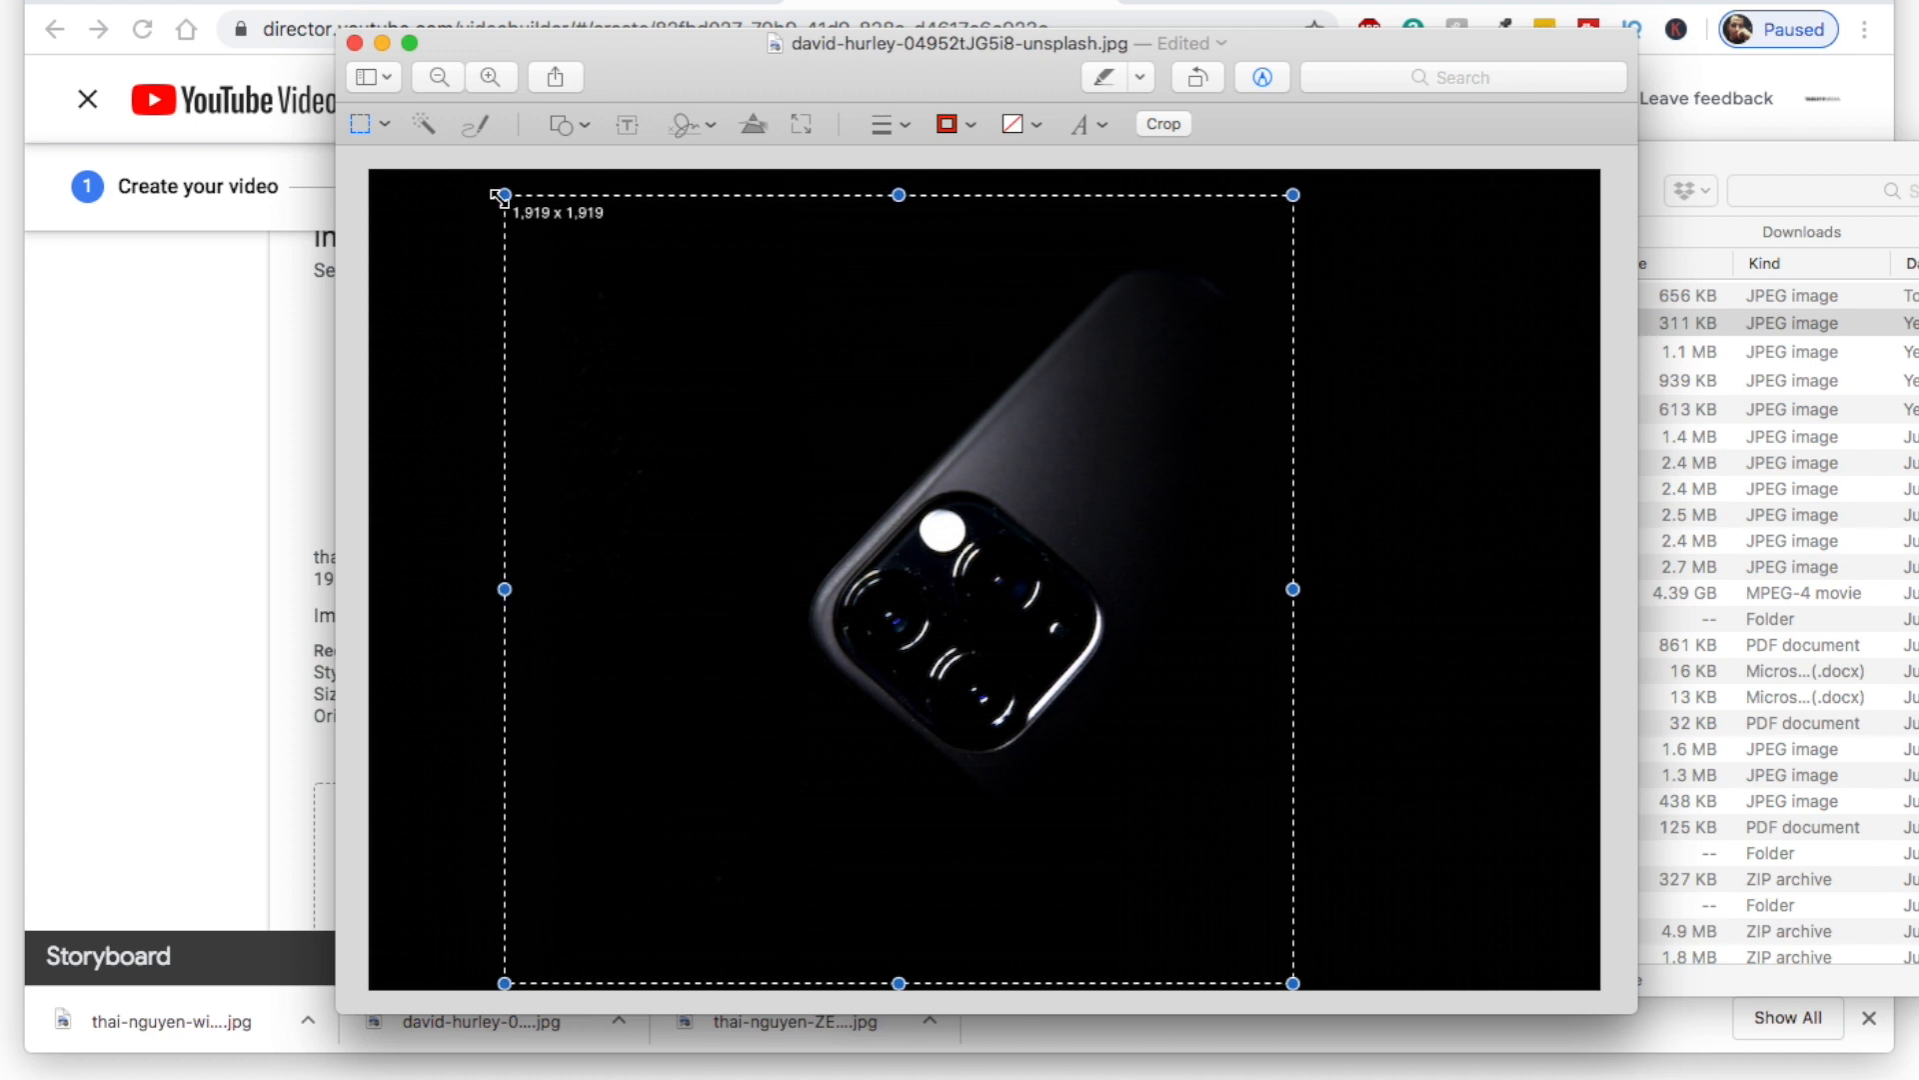
{"action": "left_click_drag", "start_coordinate": [944, 583], "coordinate": [1065, 570]}
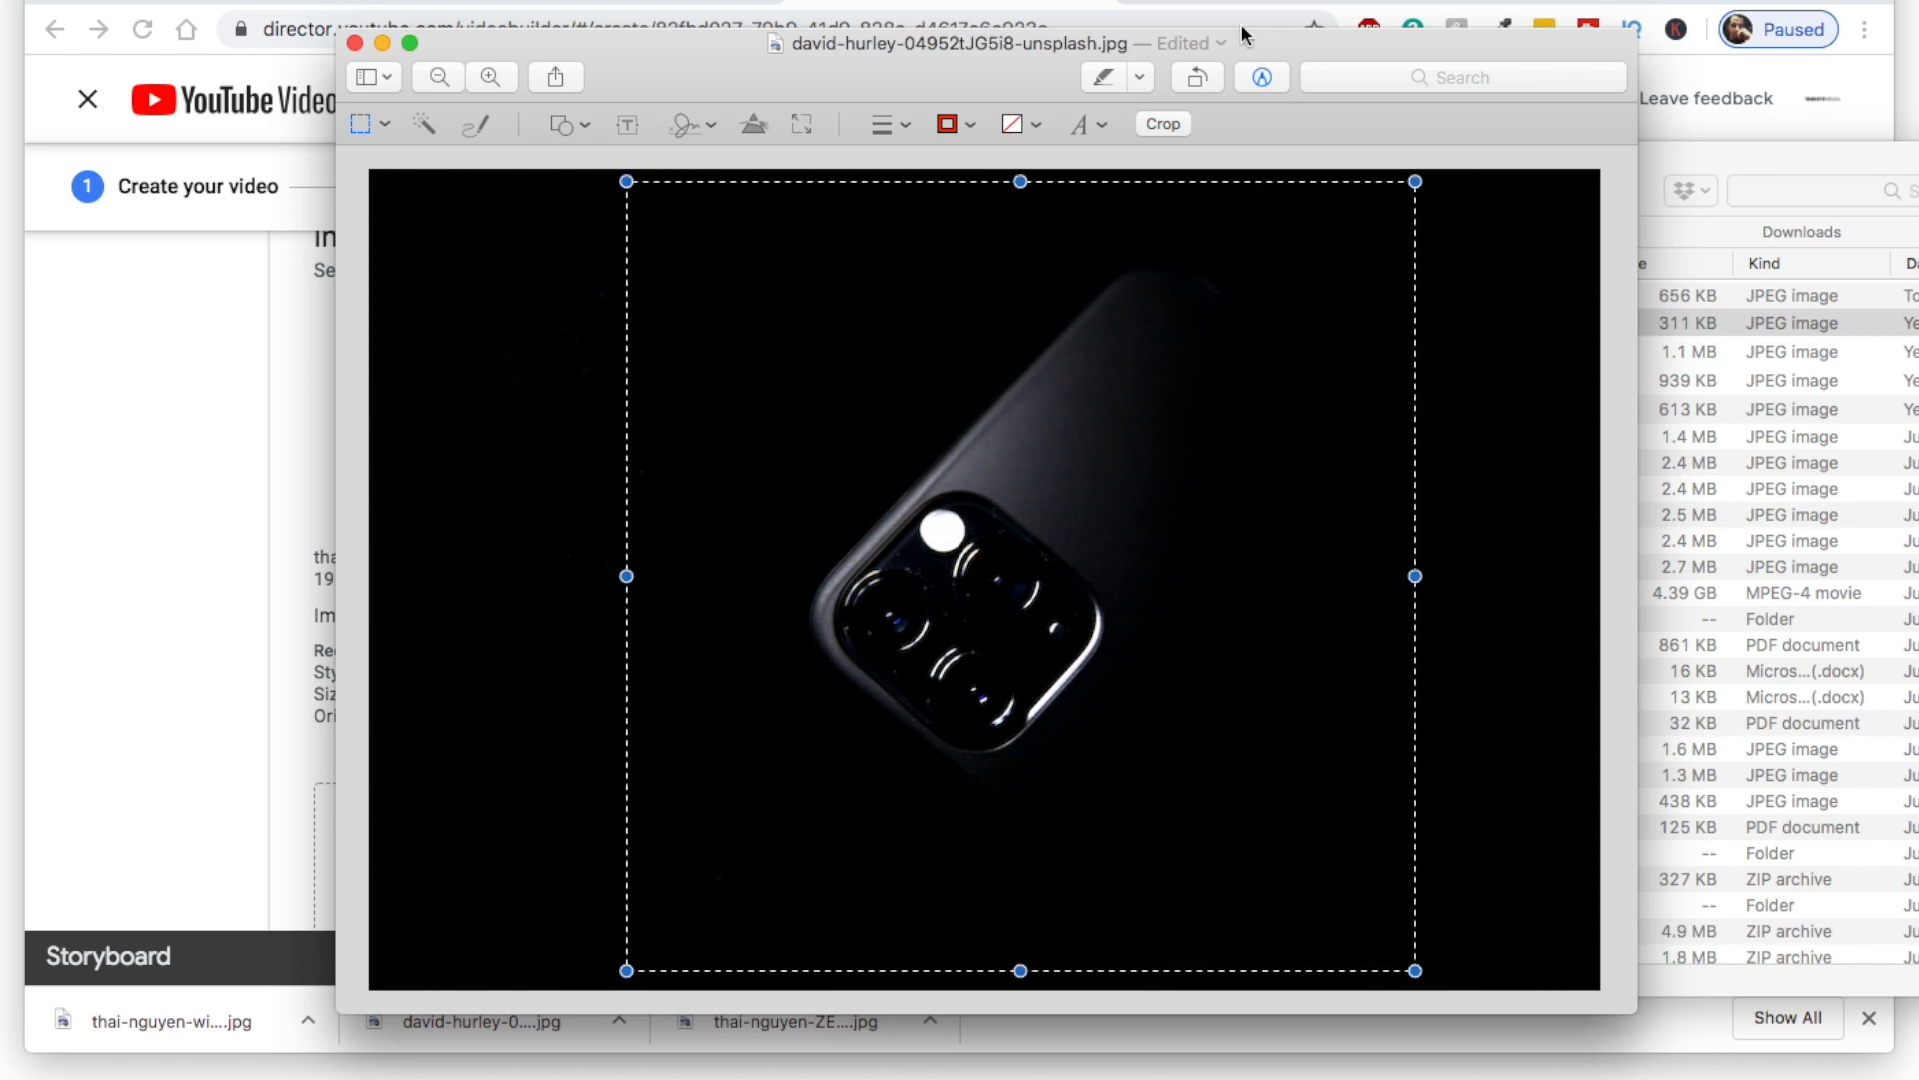
{"action": "left_click", "coordinate": [1160, 125]}
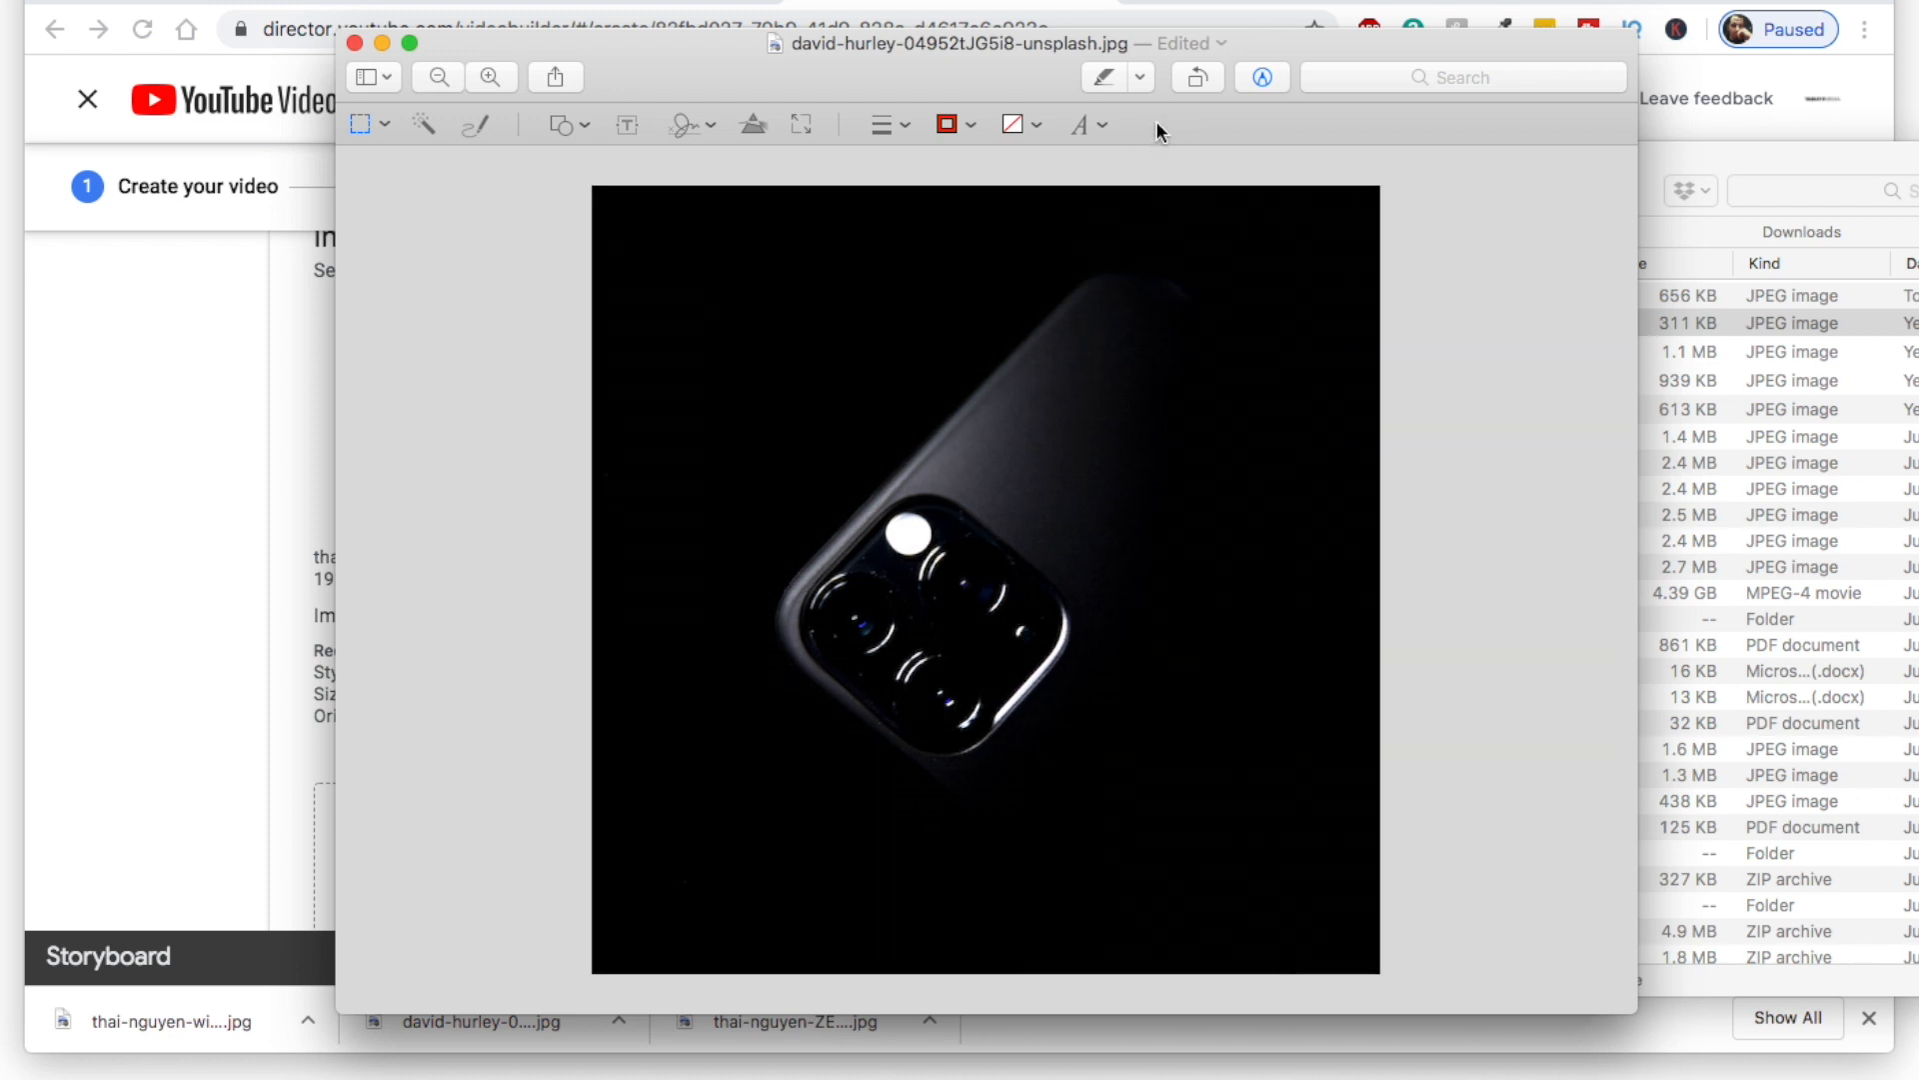
Save the cropped black-background photo and upload it from the Downloads folder as Image 2 in YouTube Video Builder
{"action": "key", "text": "super+s"}
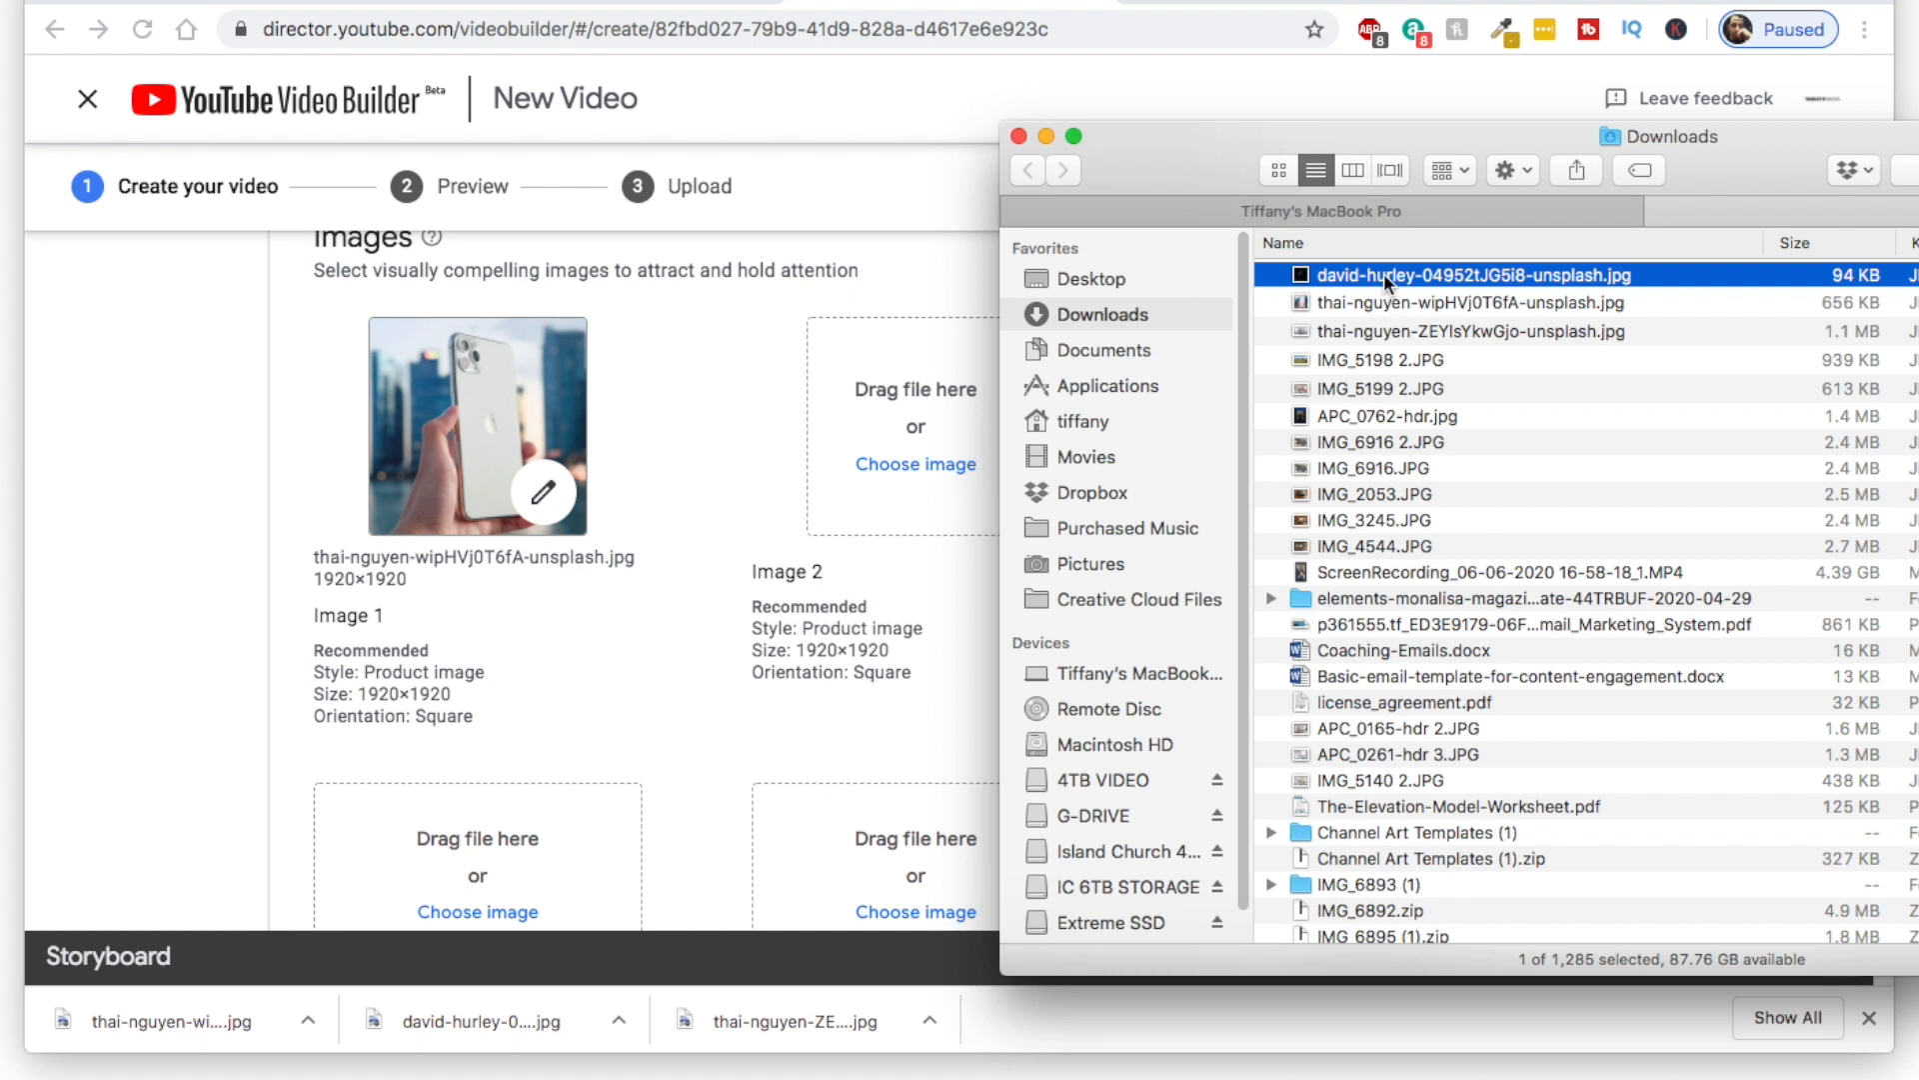
{"action": "left_click_drag", "start_coordinate": [1384, 273], "coordinate": [900, 444]}
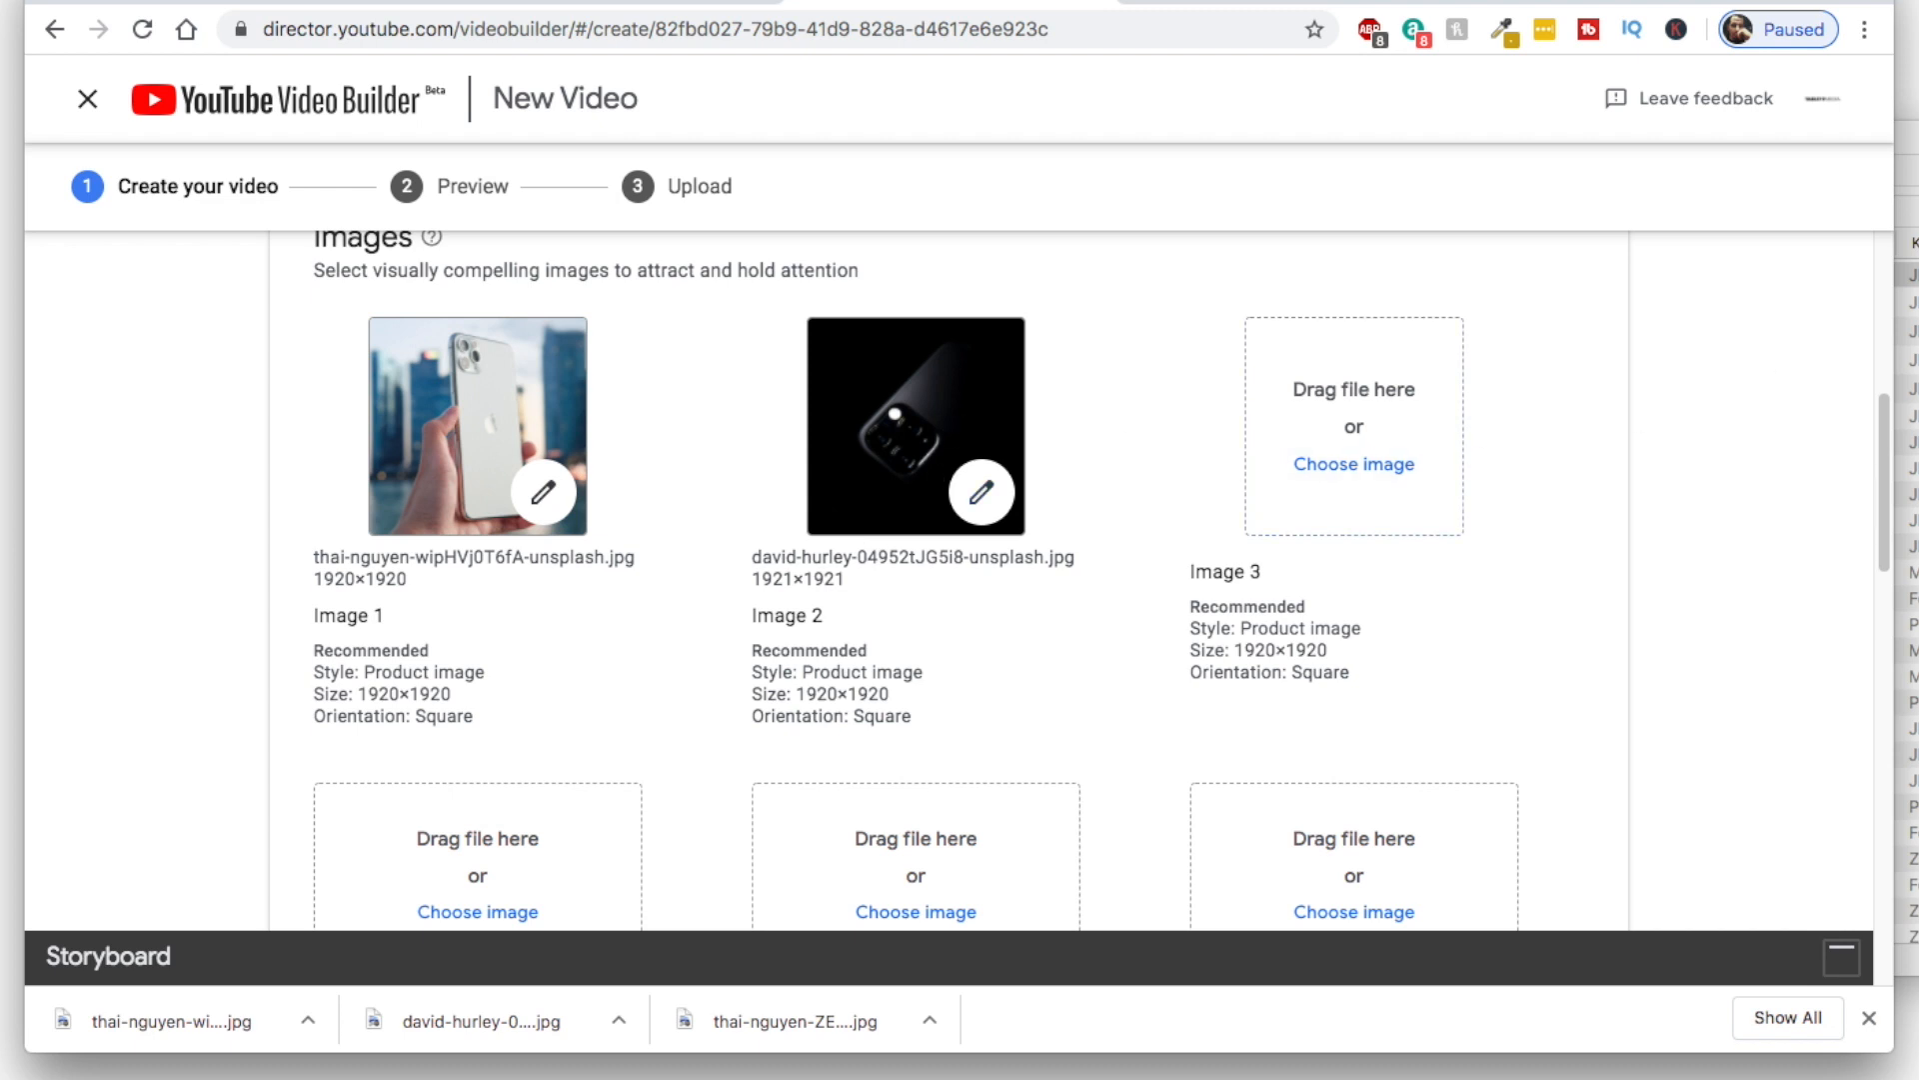
Return to the Downloads folder and open the grey iPhone photo with the blurred towers in Preview
{"action": "left_click", "coordinate": [1907, 368]}
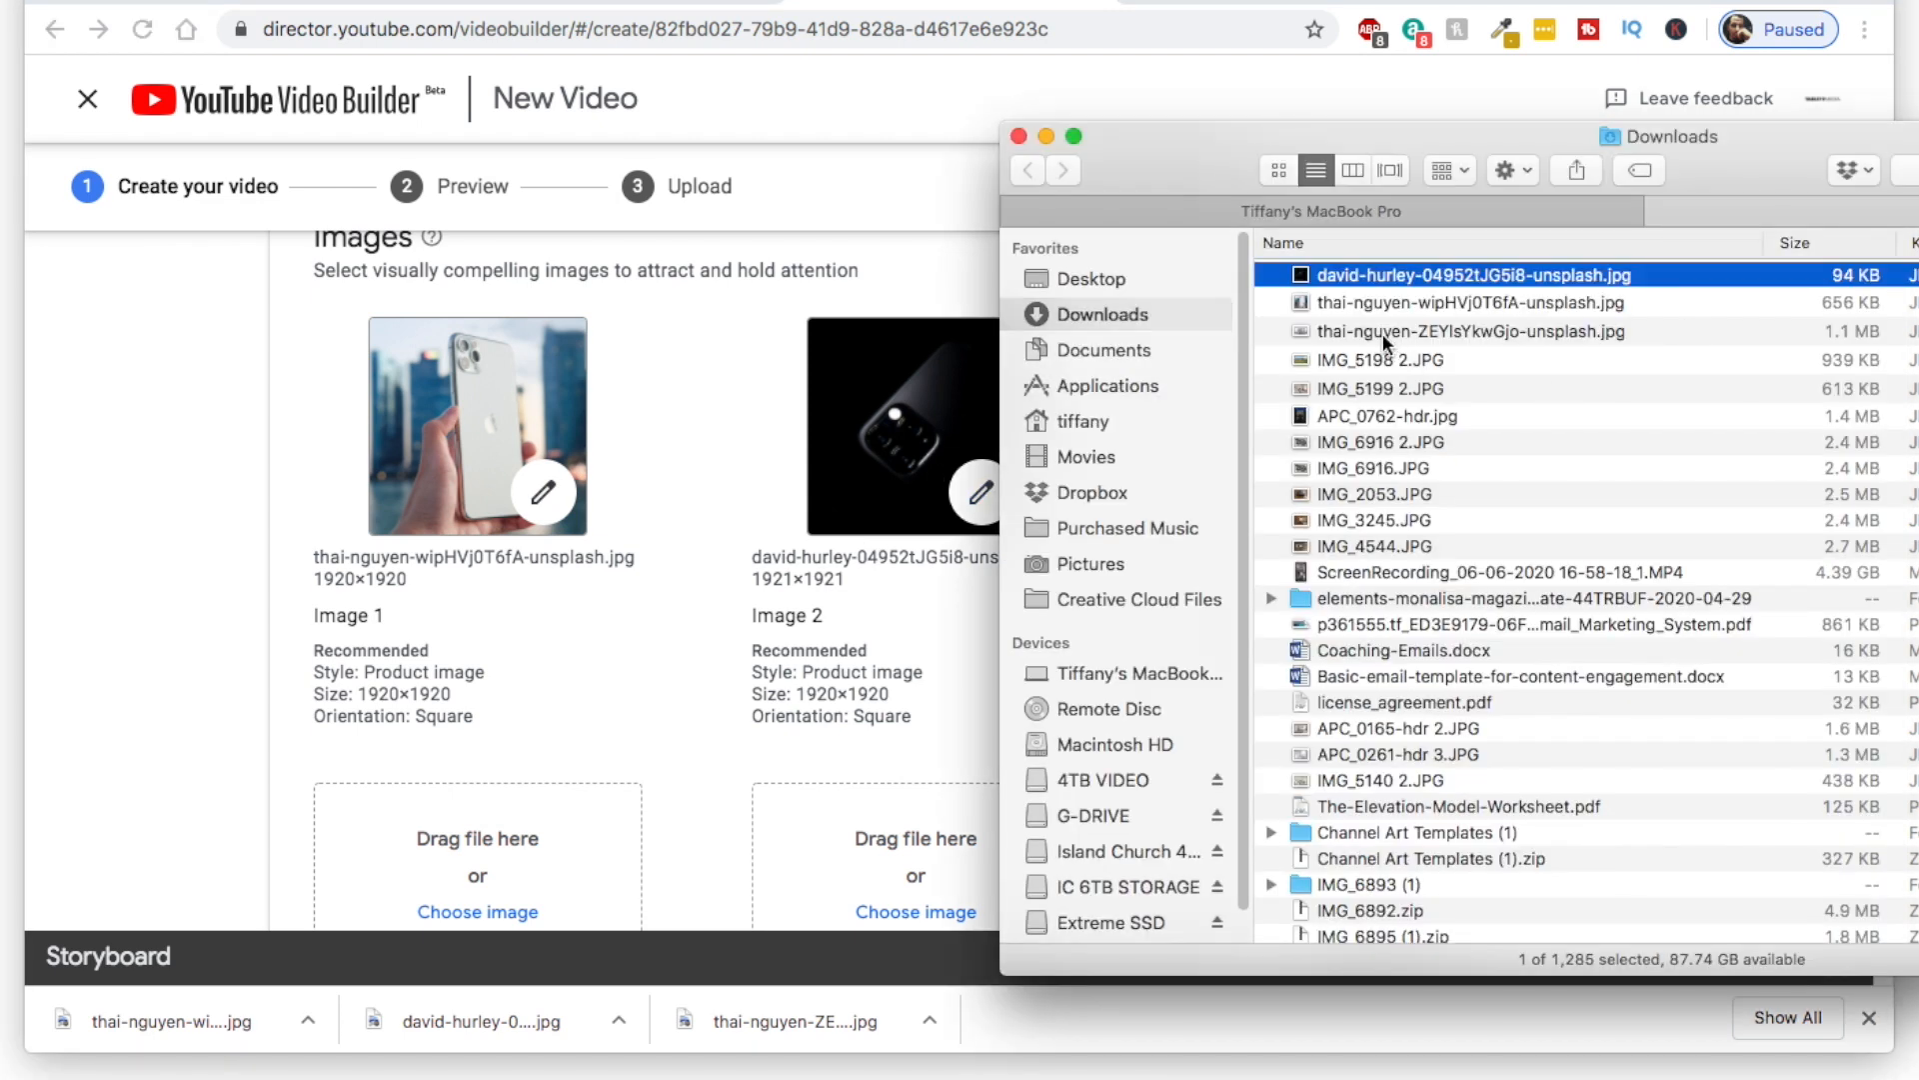
{"action": "left_click", "coordinate": [1383, 331]}
{"action": "double_click", "coordinate": [1382, 332]}
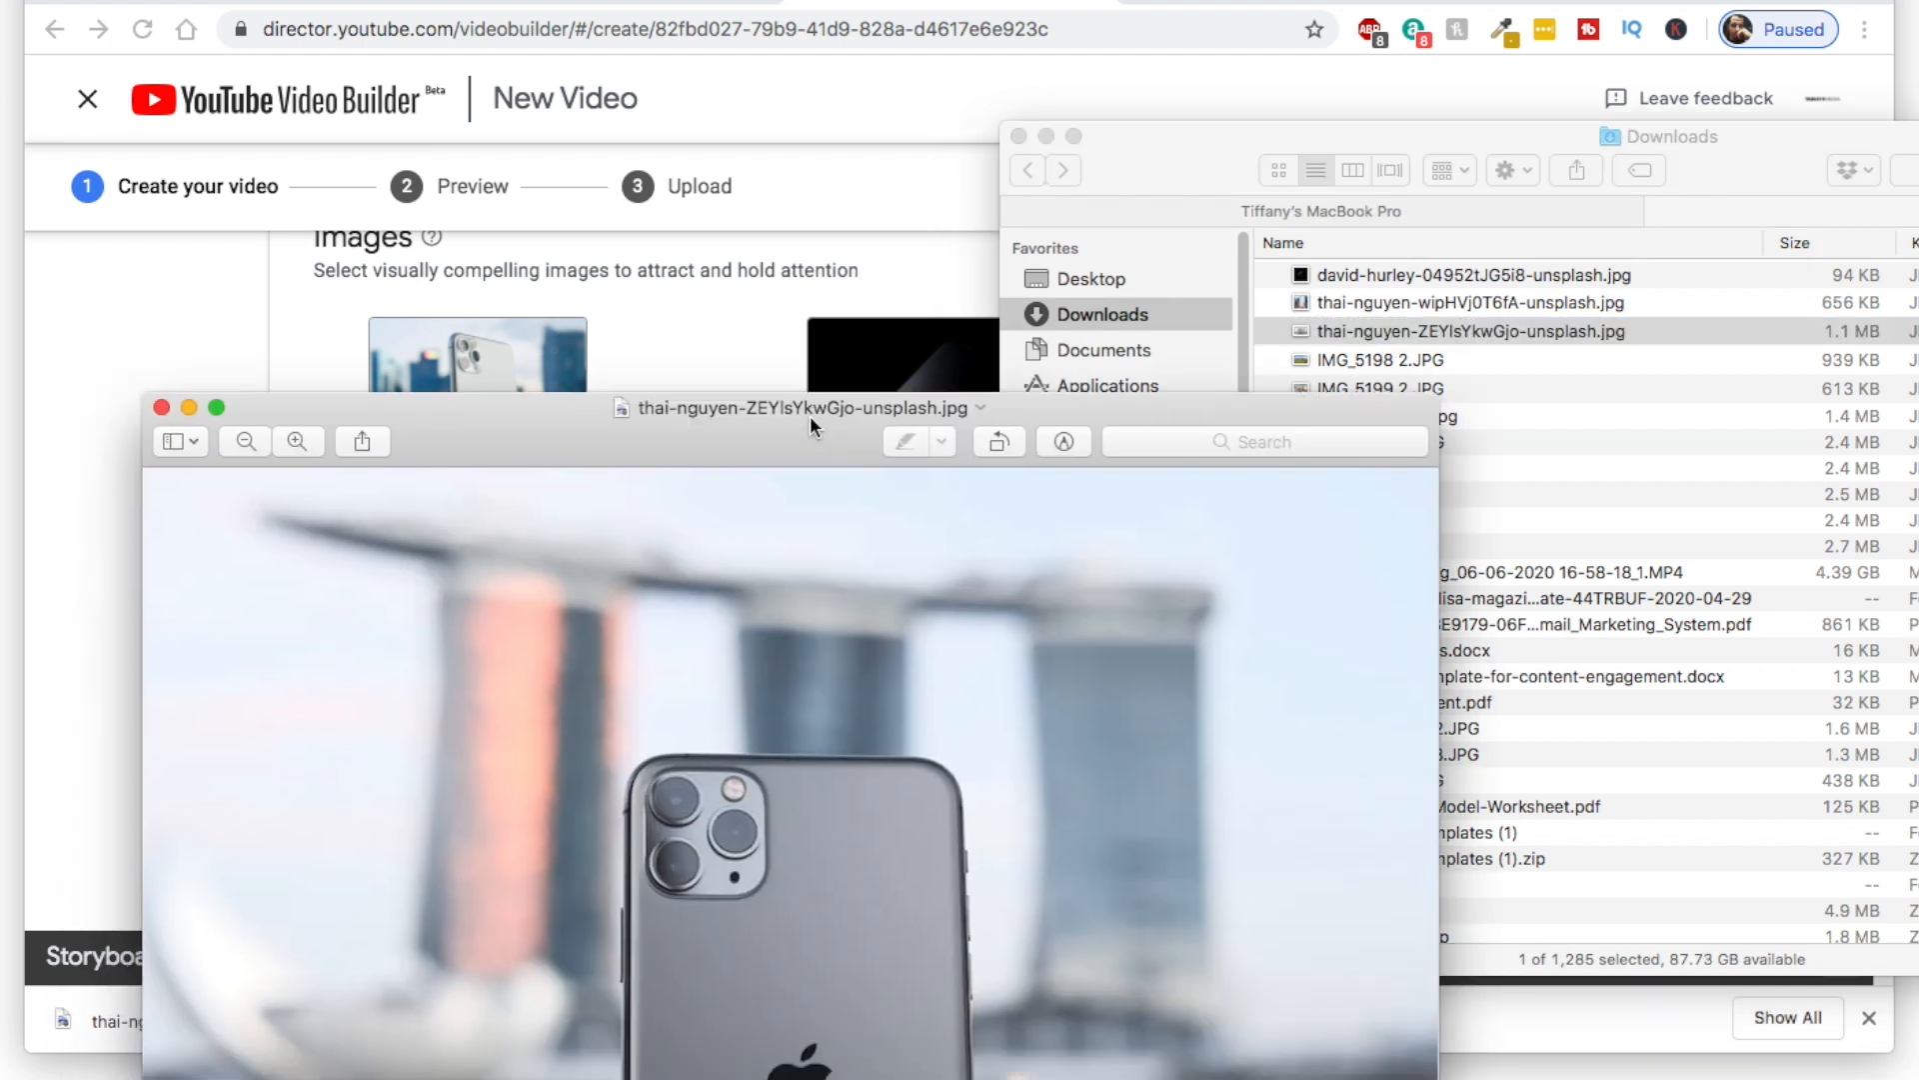
Resize the grey iPhone photo proportionally to 3000 × 2010 pixels
{"action": "left_click_drag", "start_coordinate": [810, 417], "coordinate": [998, 65]}
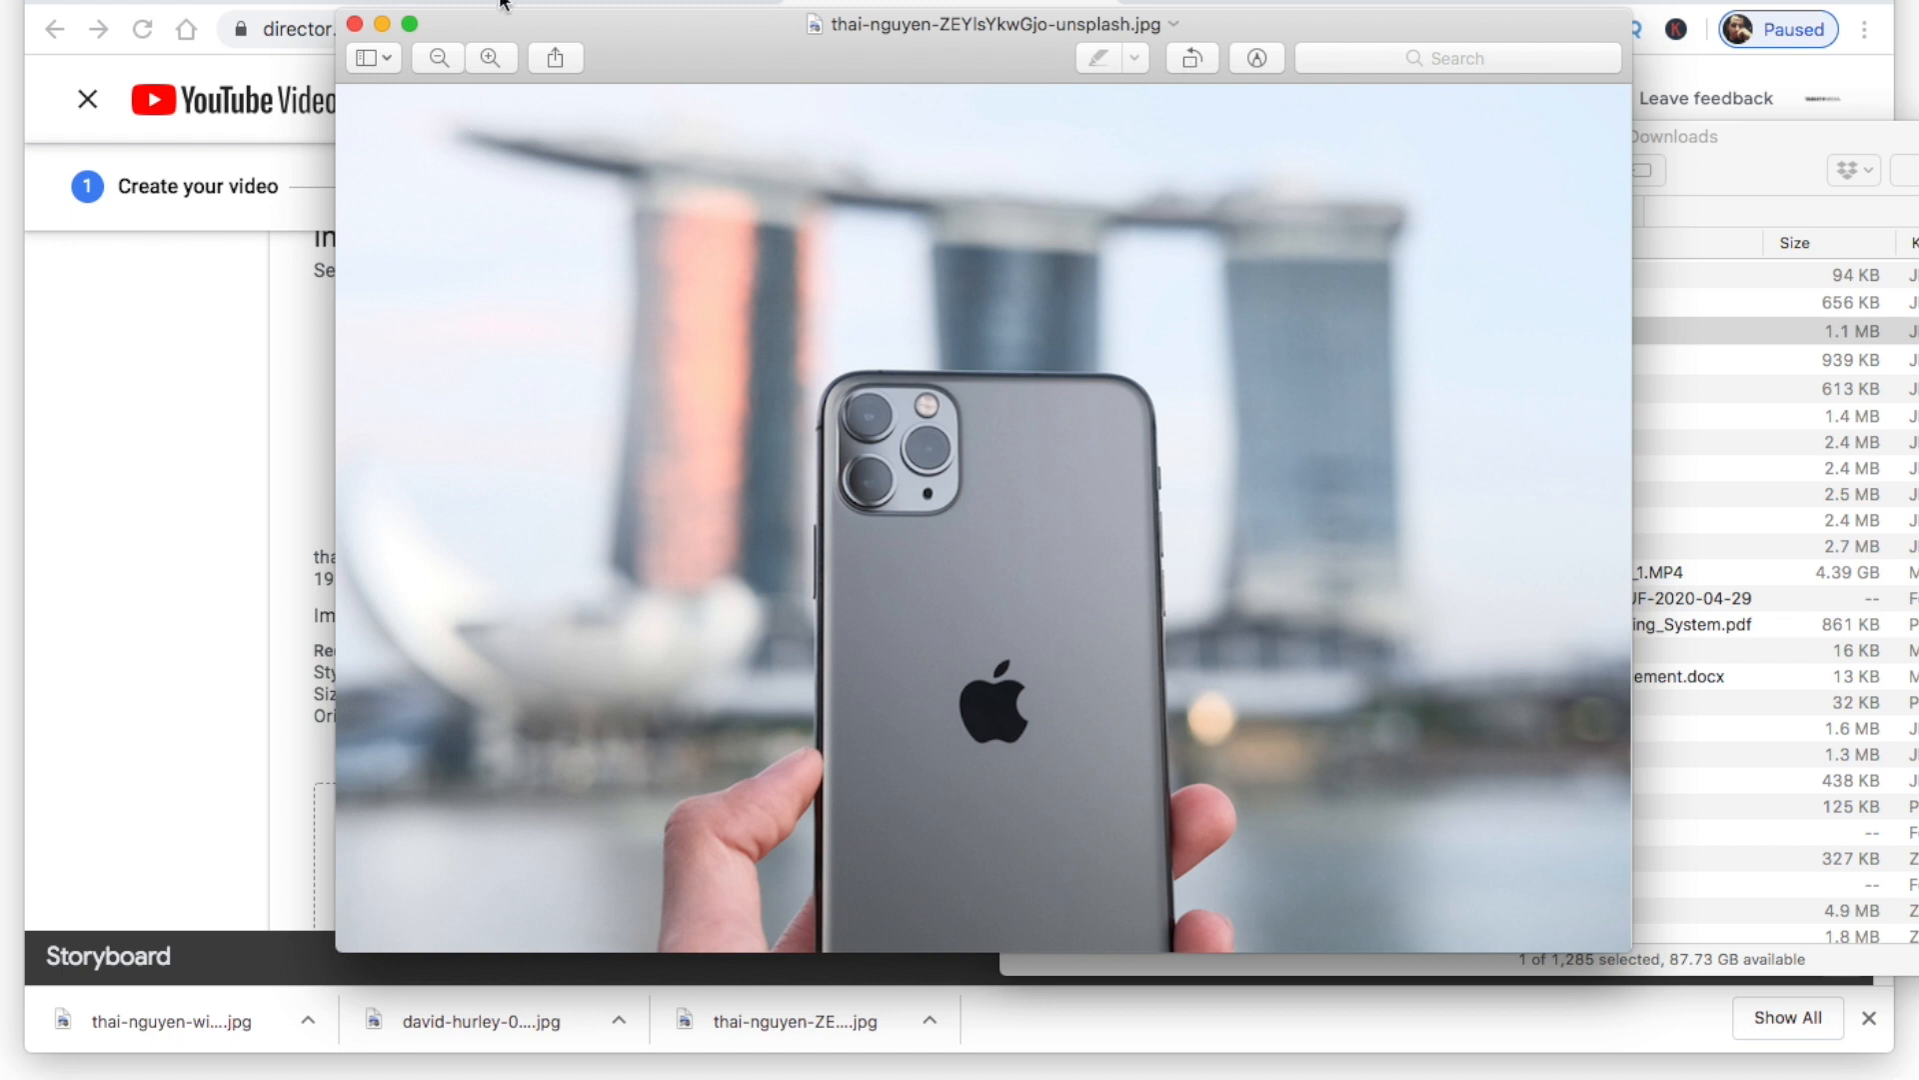
{"action": "left_click", "coordinate": [50, 2]}
{"action": "left_click", "coordinate": [77, 62]}
{"action": "type", "text": "3000"}
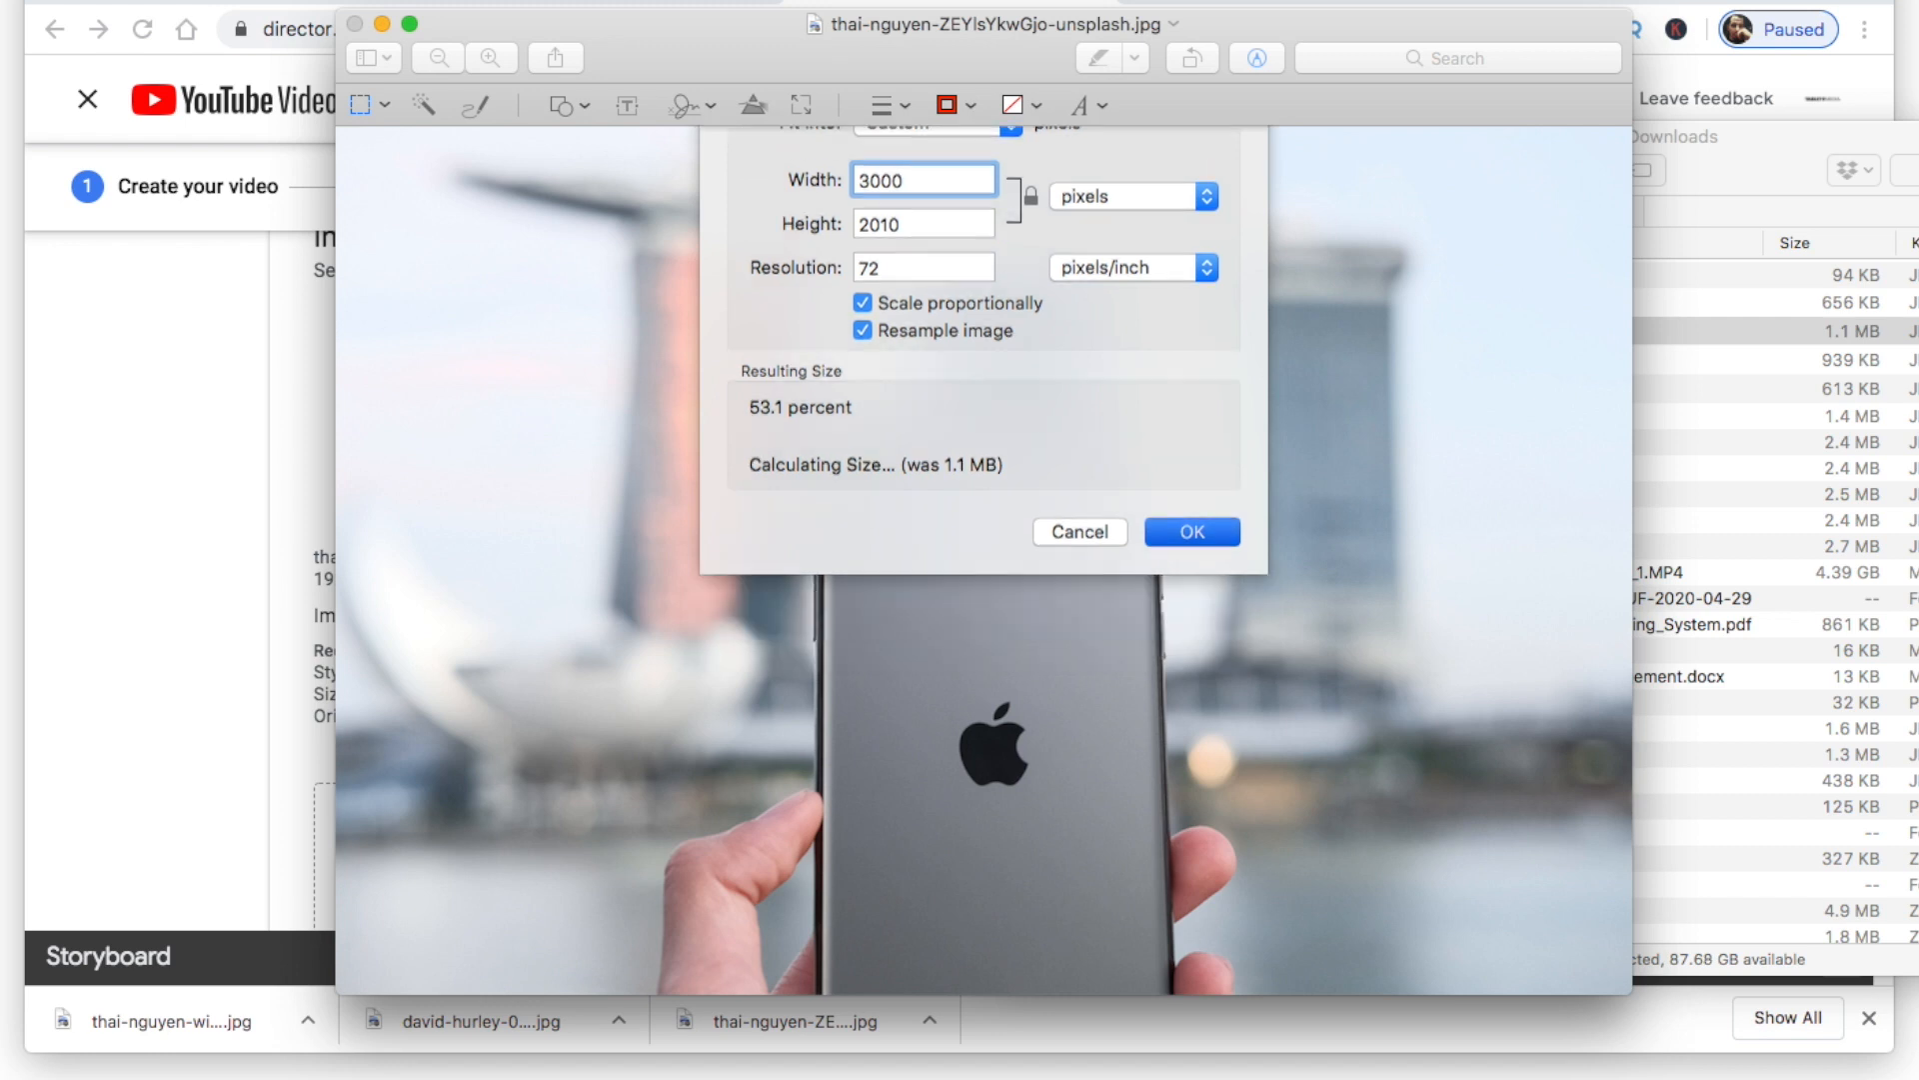
{"action": "key", "text": "Return"}
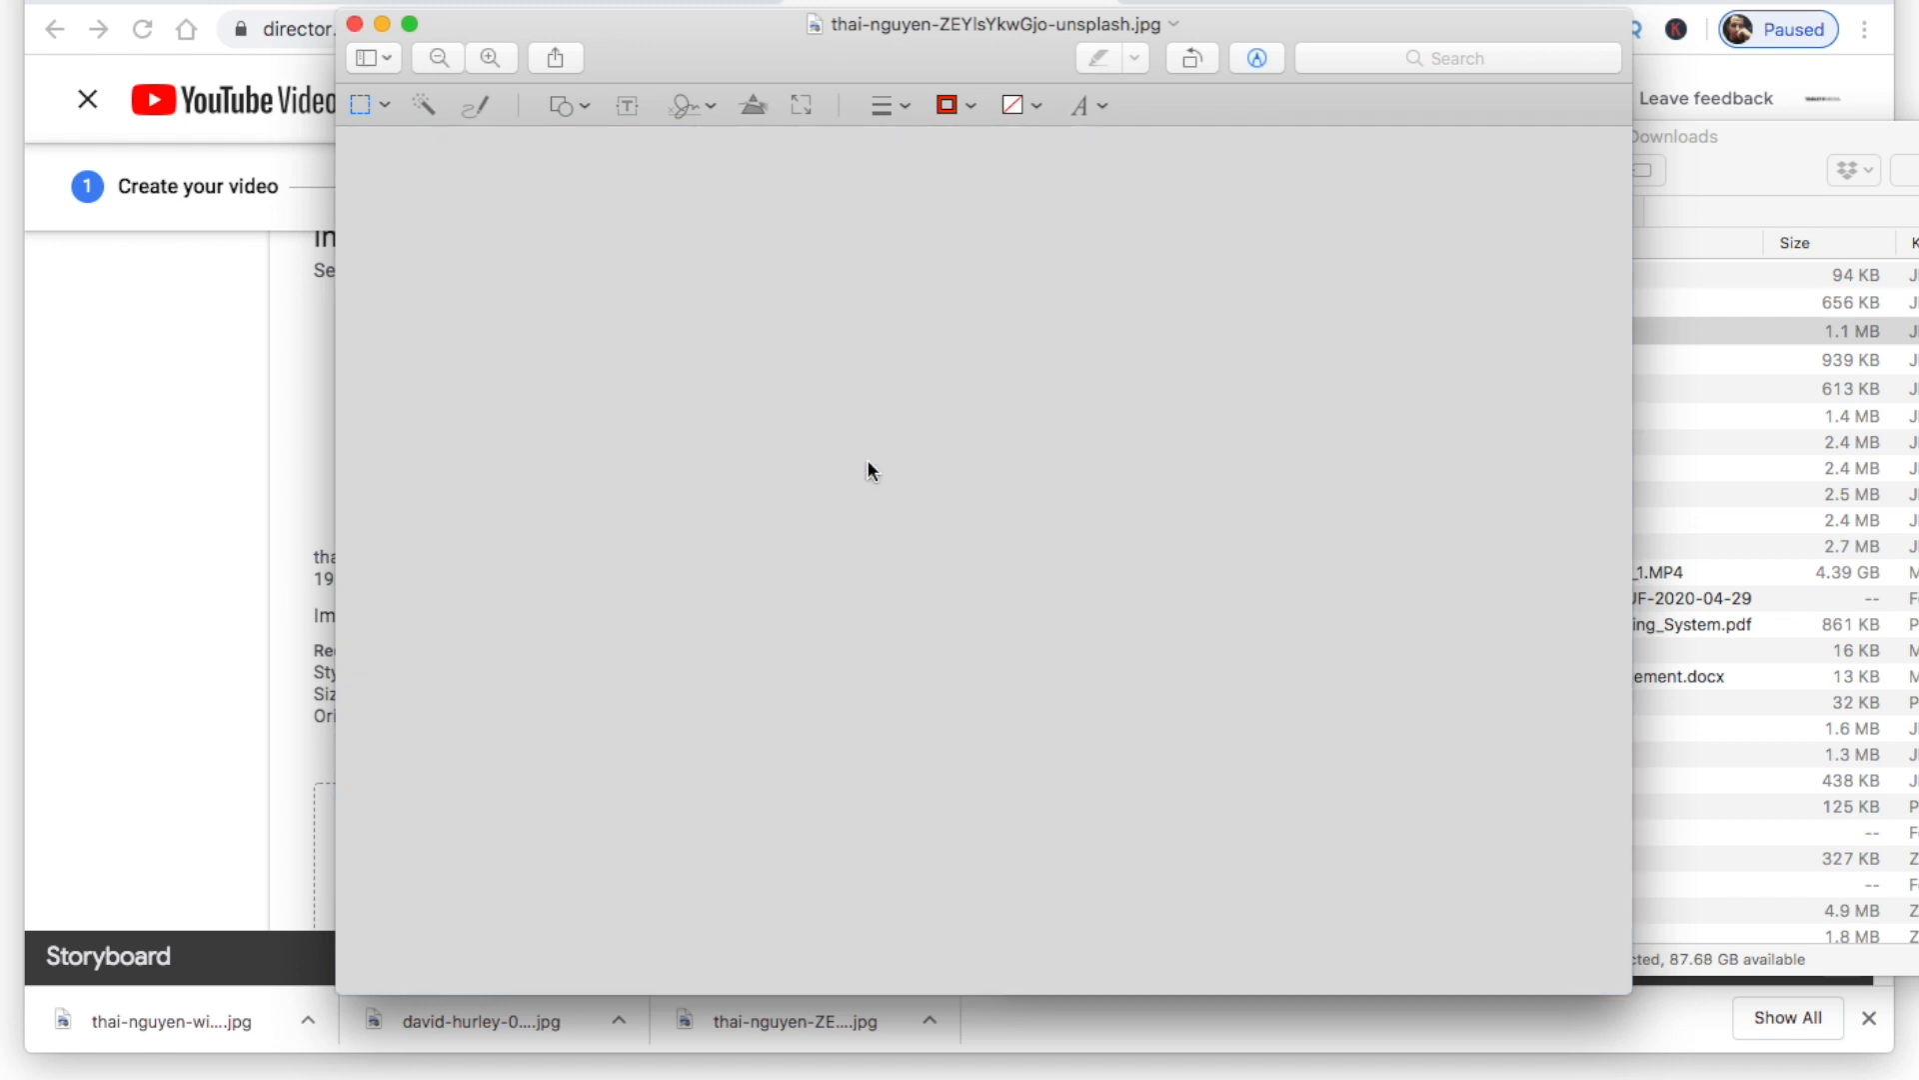
Crop the grey iPhone photo to a square of about 1920 × 1920 pixels around the phone and the hand
{"action": "scroll", "coordinate": [869, 460], "scroll_direction": "up", "scroll_amount": 5}
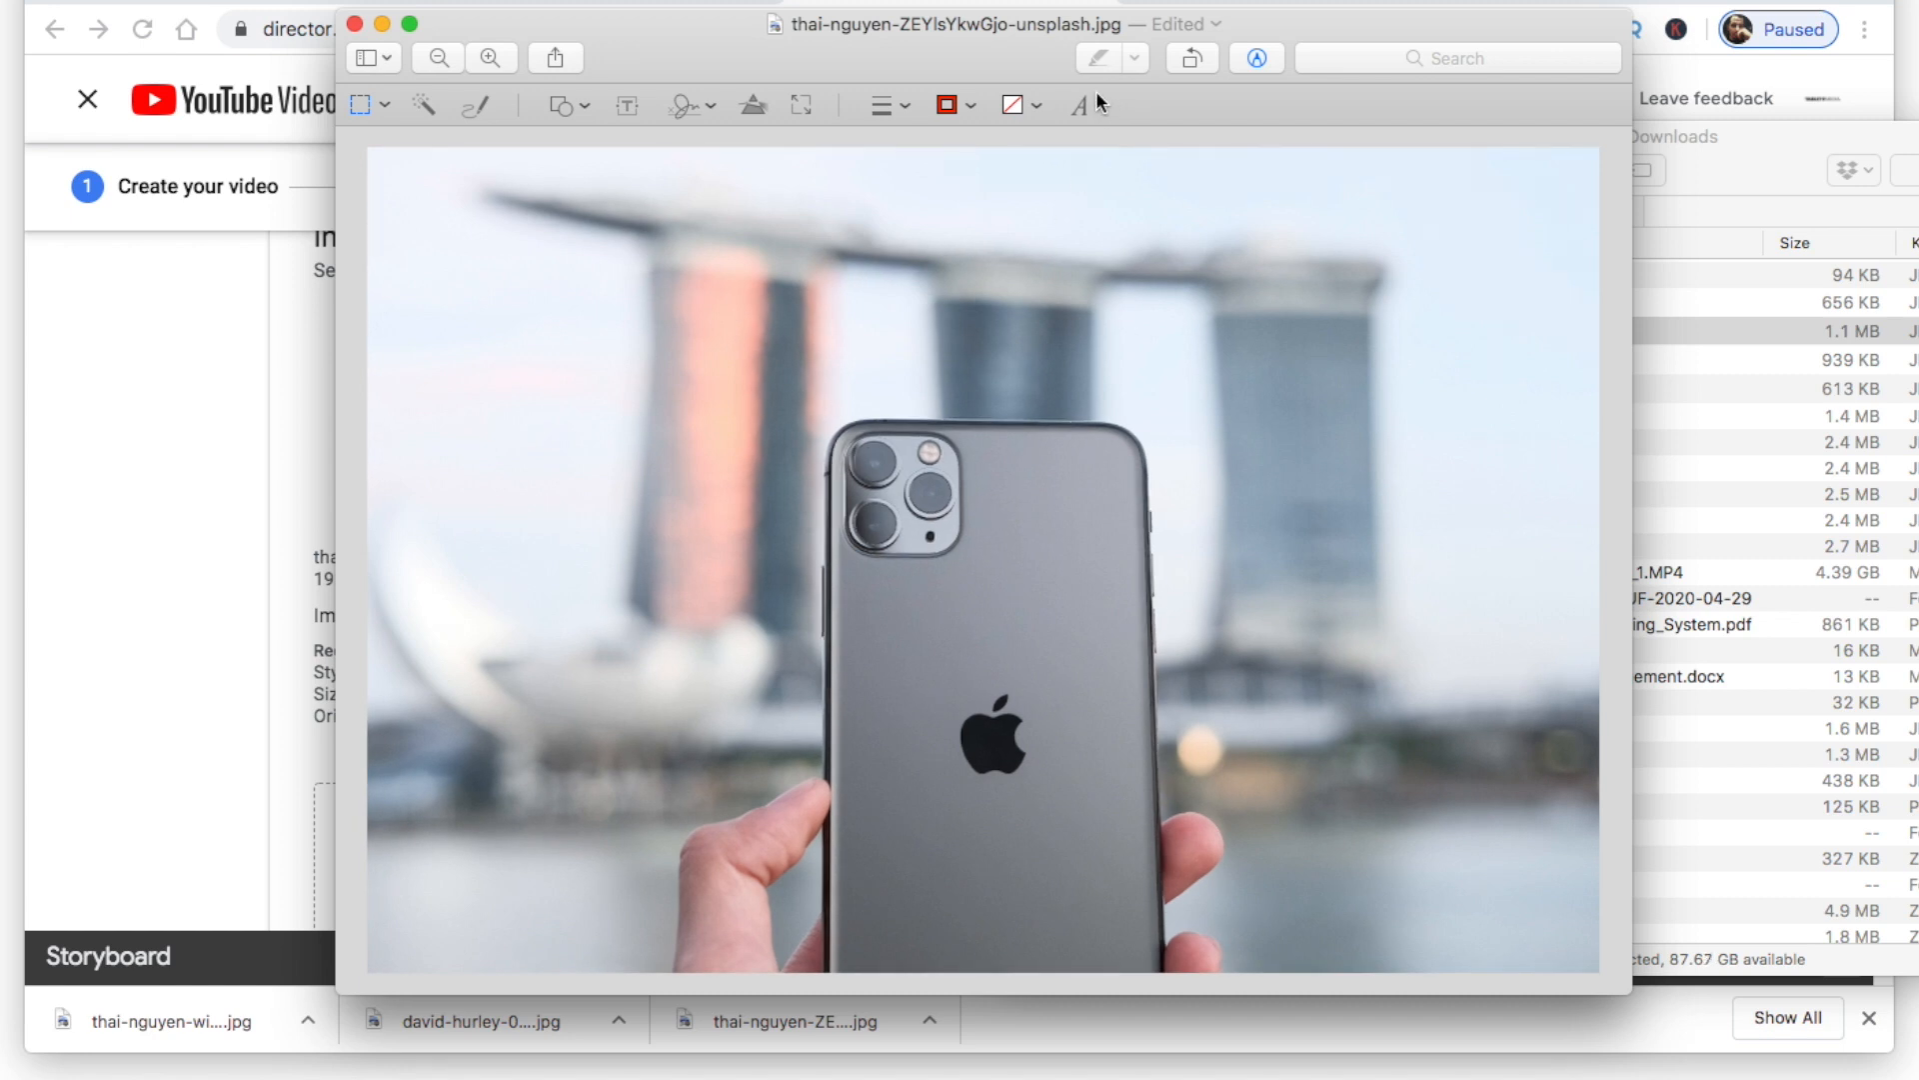
{"action": "left_click_drag", "start_coordinate": [578, 233], "coordinate": [1390, 970]}
{"action": "left_click", "coordinate": [572, 231]}
{"action": "left_click_drag", "start_coordinate": [502, 156], "coordinate": [1336, 941]}
{"action": "left_click_drag", "start_coordinate": [1054, 654], "coordinate": [1110, 666]}
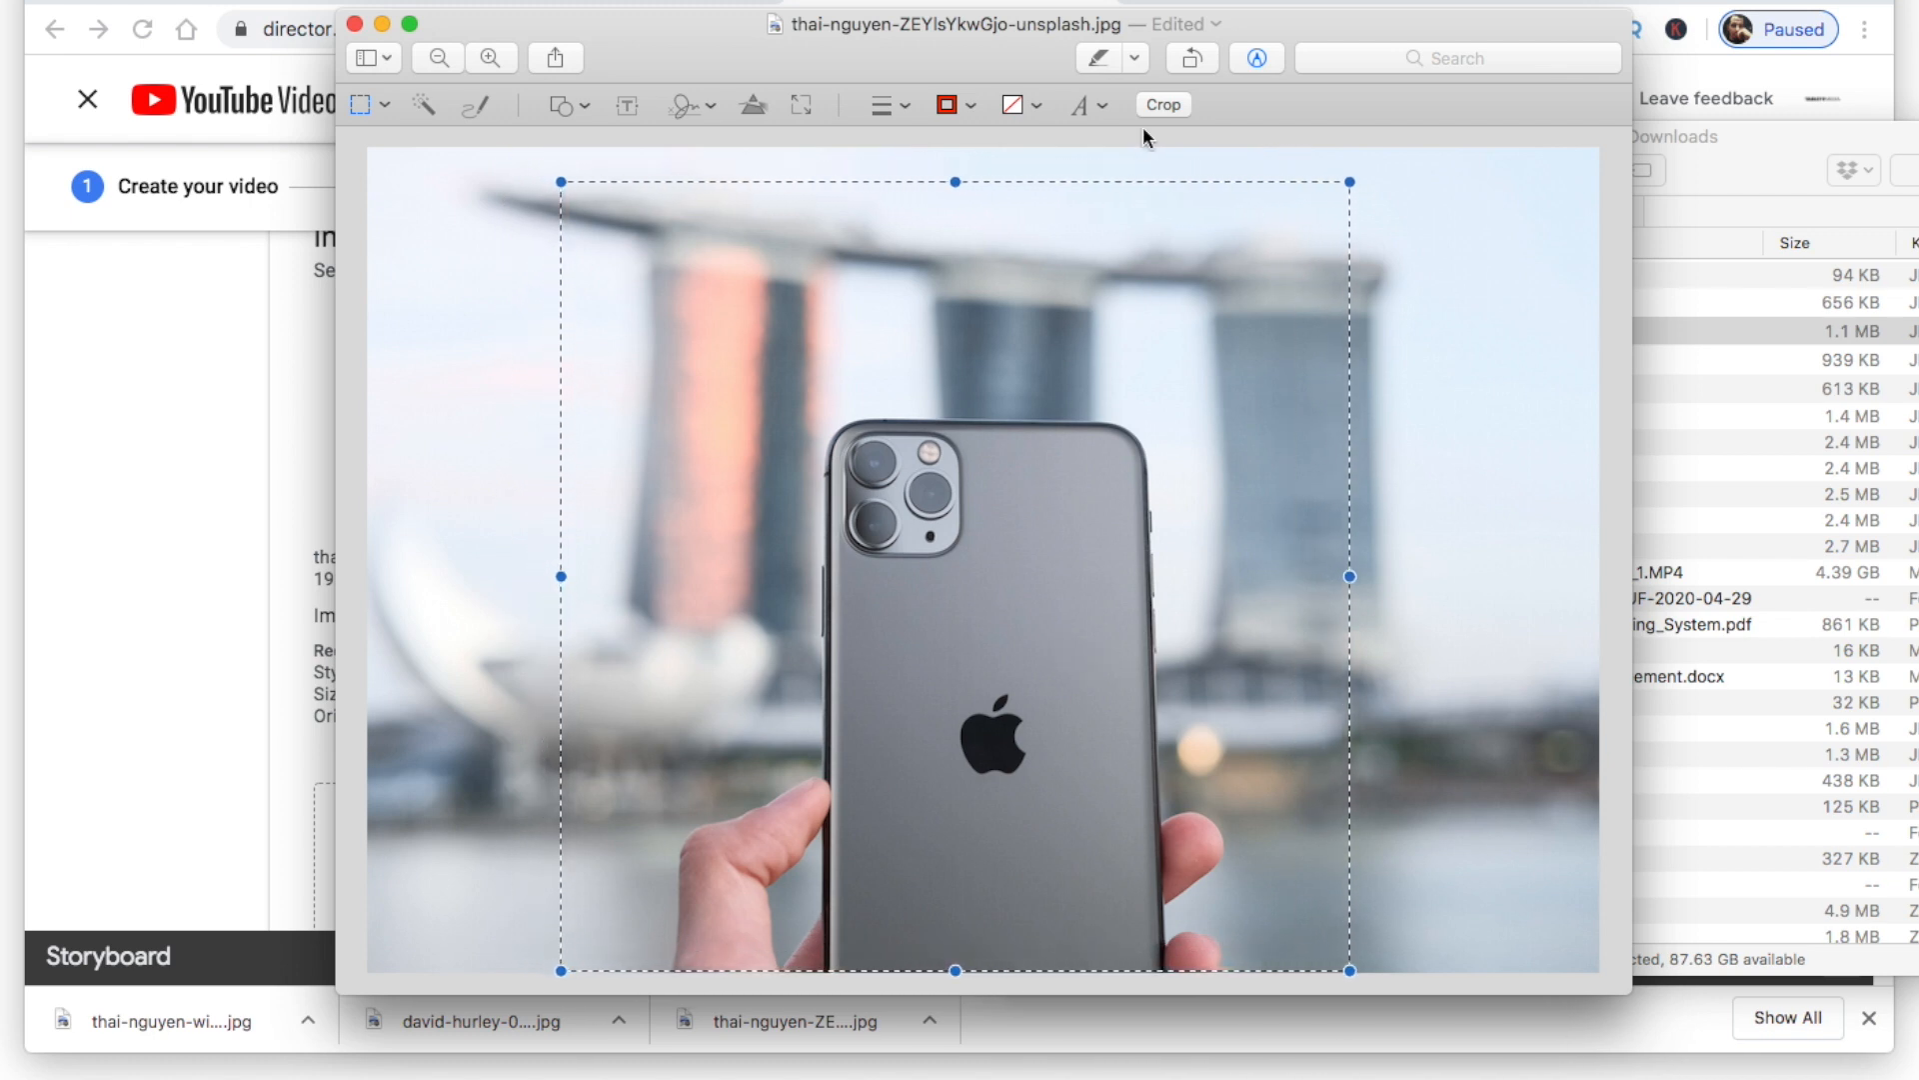
{"action": "left_click", "coordinate": [1160, 105]}
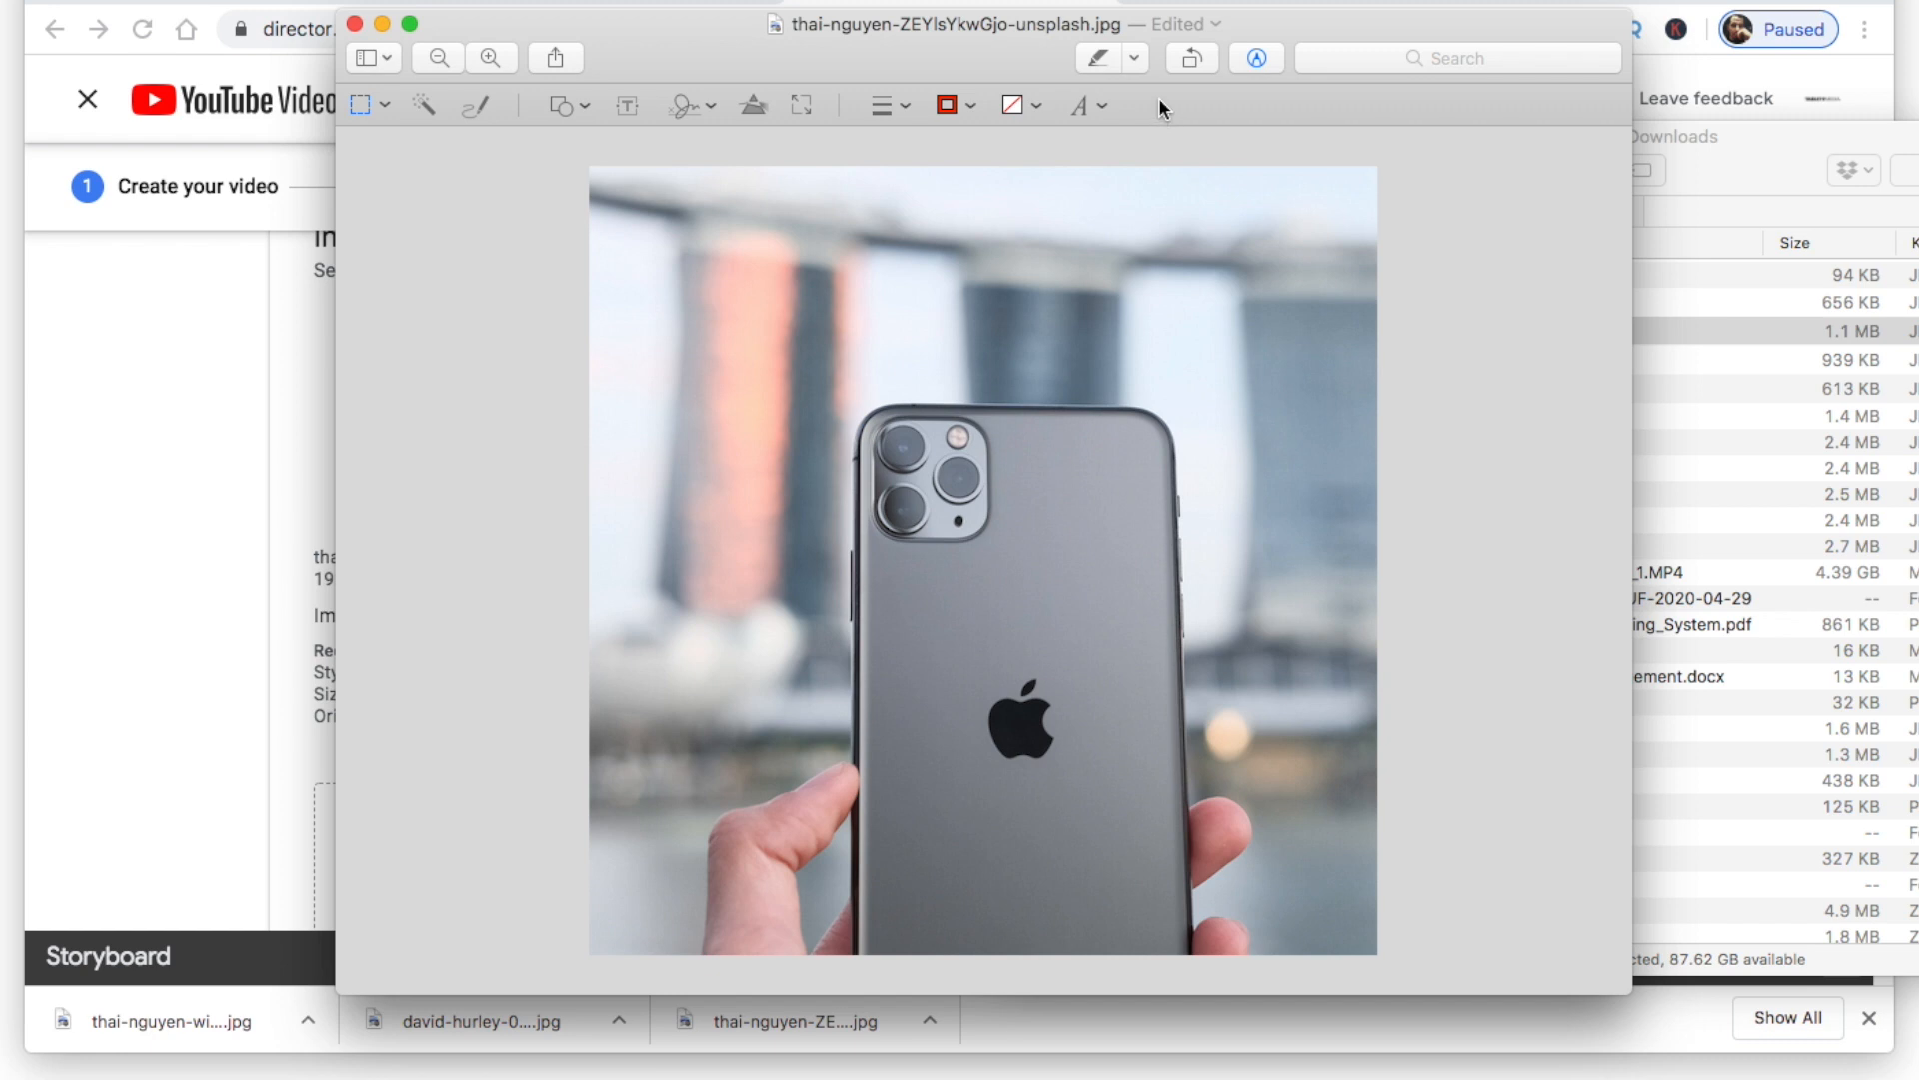
Save the cropped grey iPhone photo and upload it from the Downloads folder as Image 3 in YouTube Video Builder
{"action": "key", "text": "super+s"}
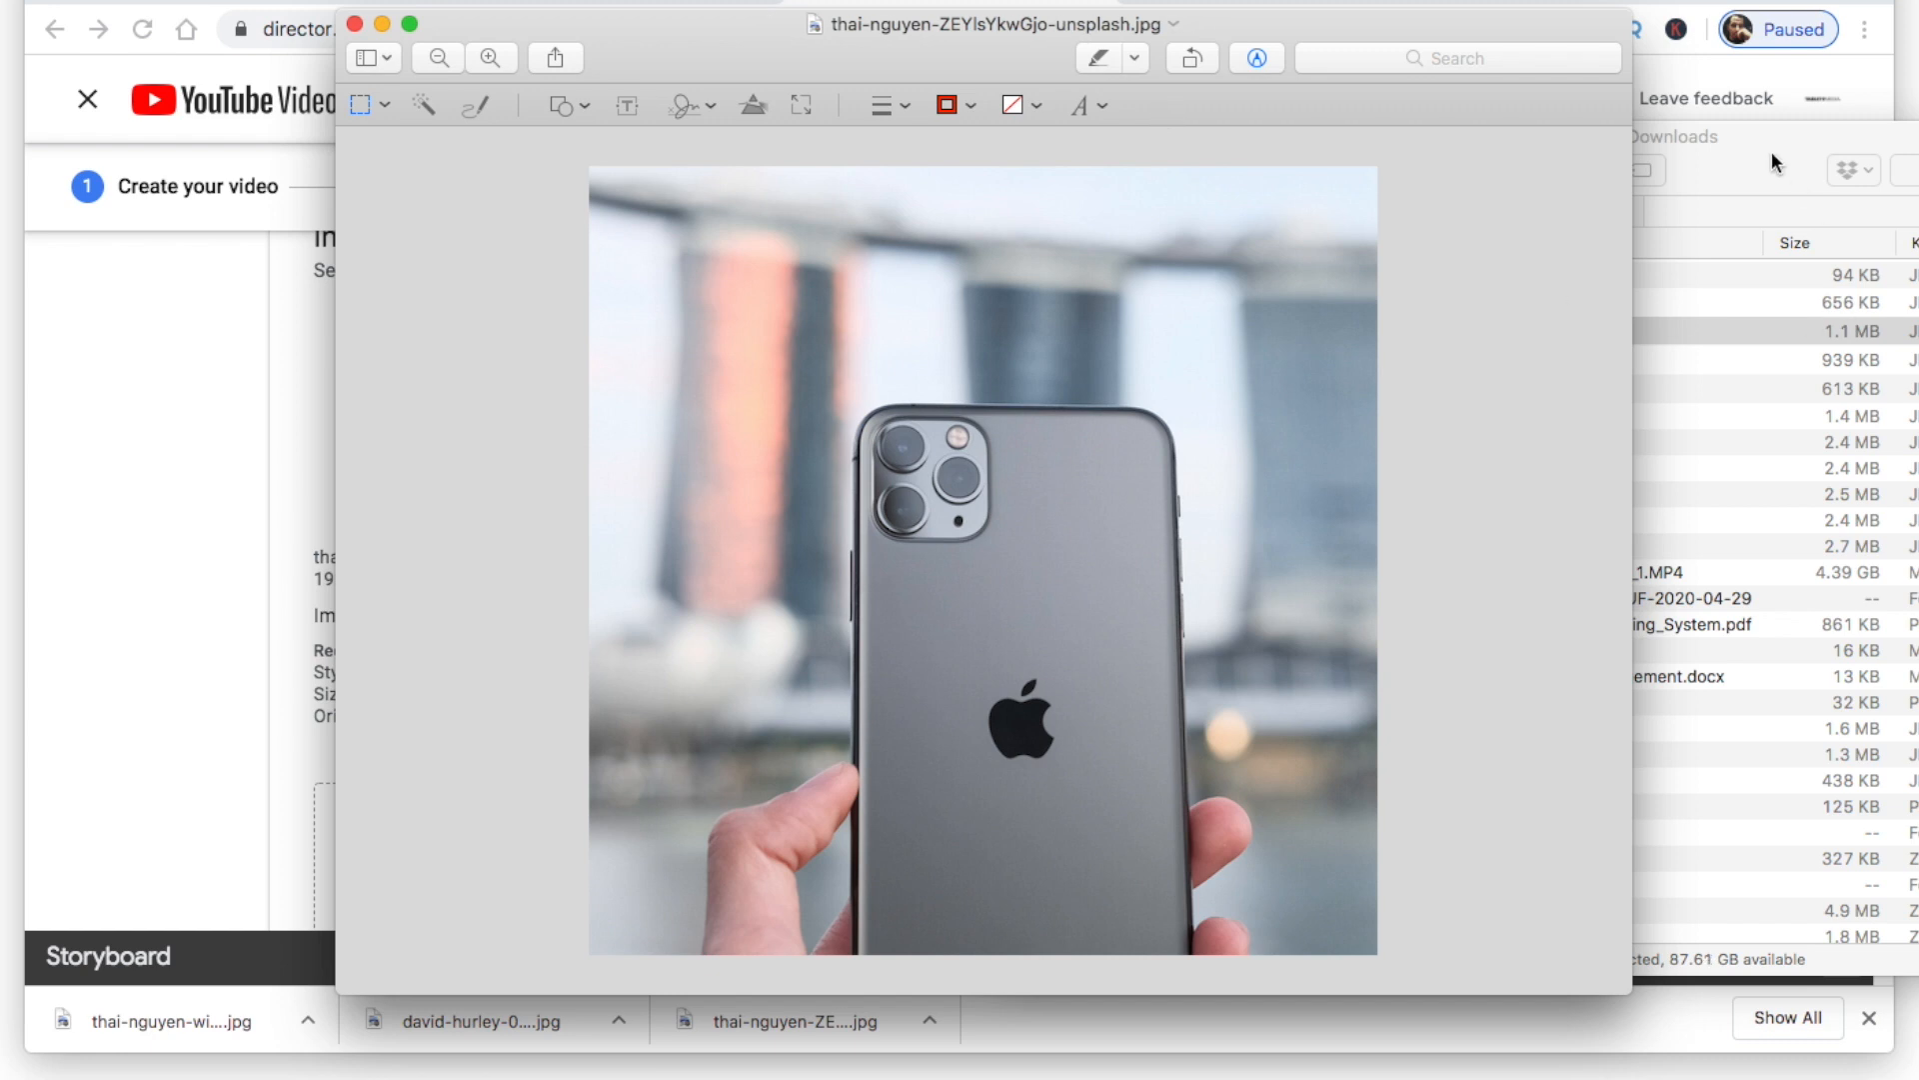
{"action": "left_click", "coordinate": [1773, 154]}
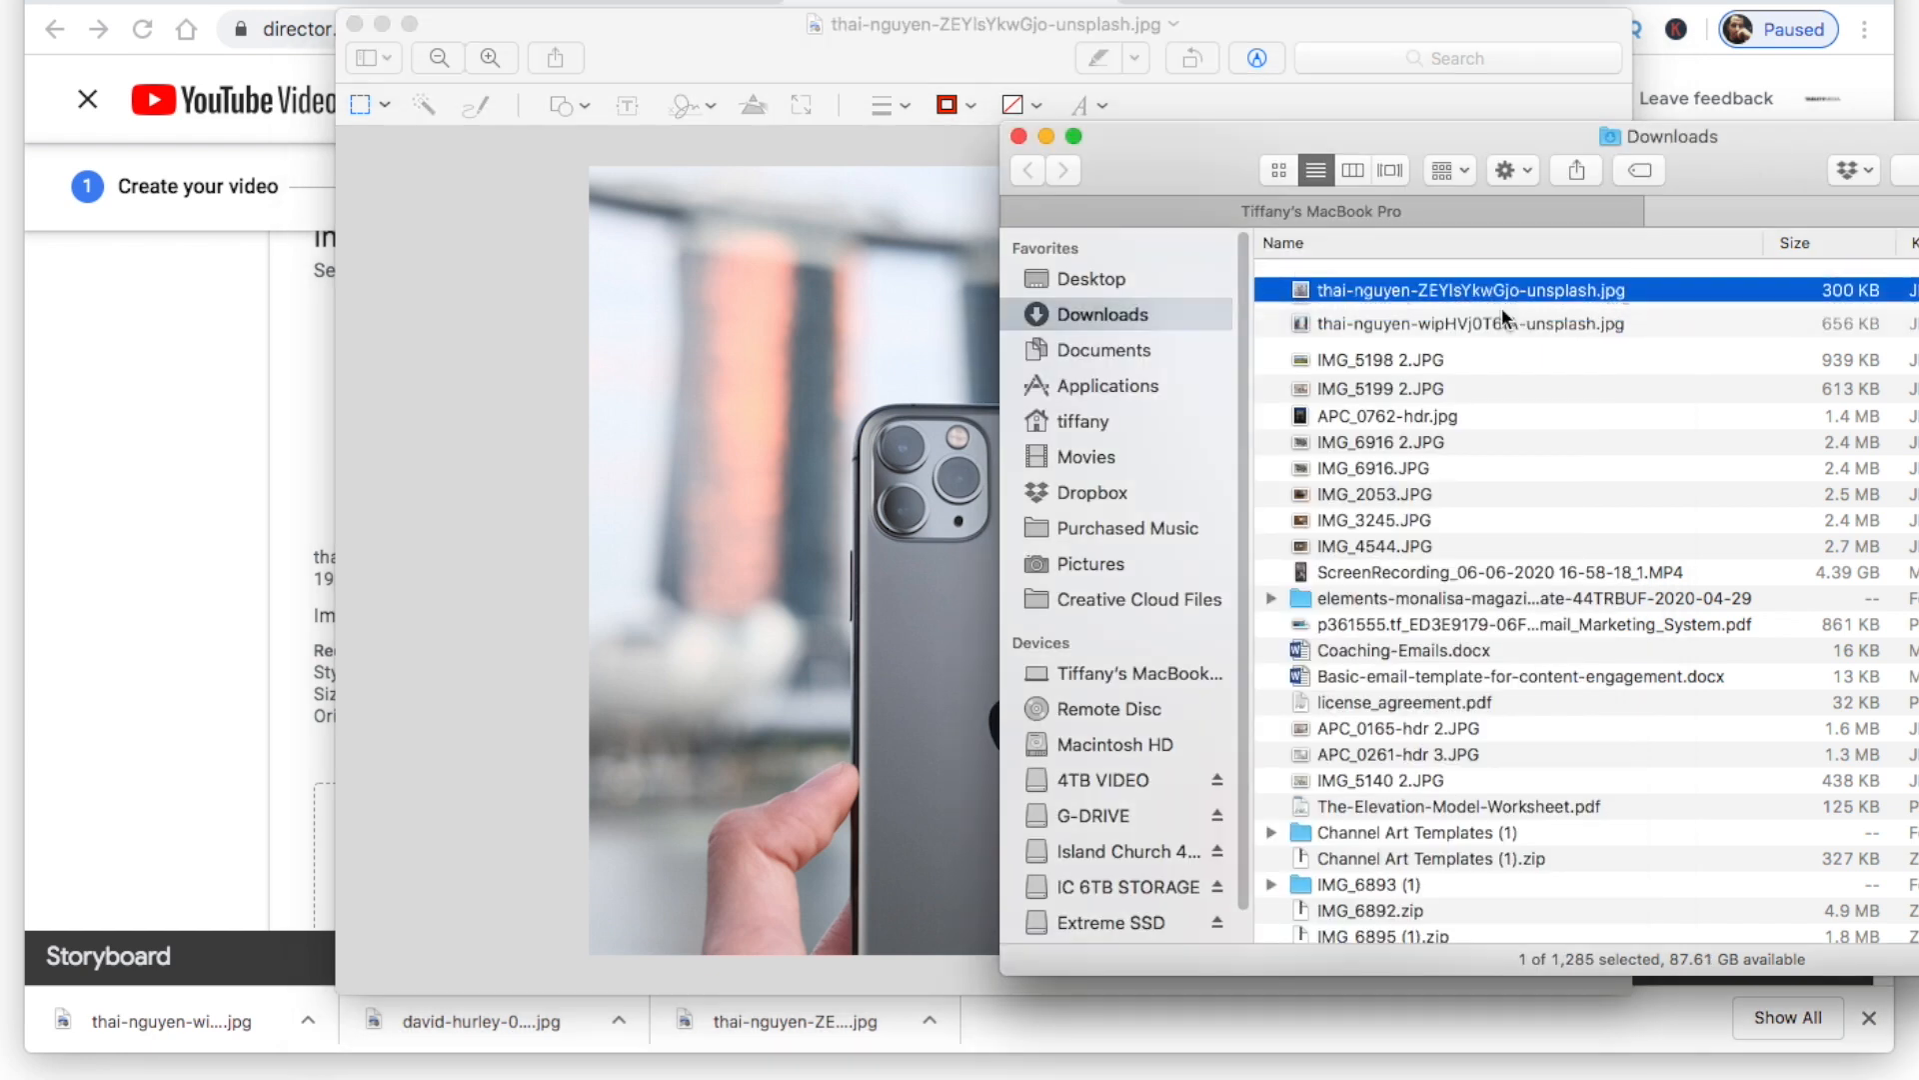
{"action": "left_click", "coordinate": [382, 25]}
{"action": "left_click_drag", "start_coordinate": [1190, 145], "coordinate": [1340, 90]}
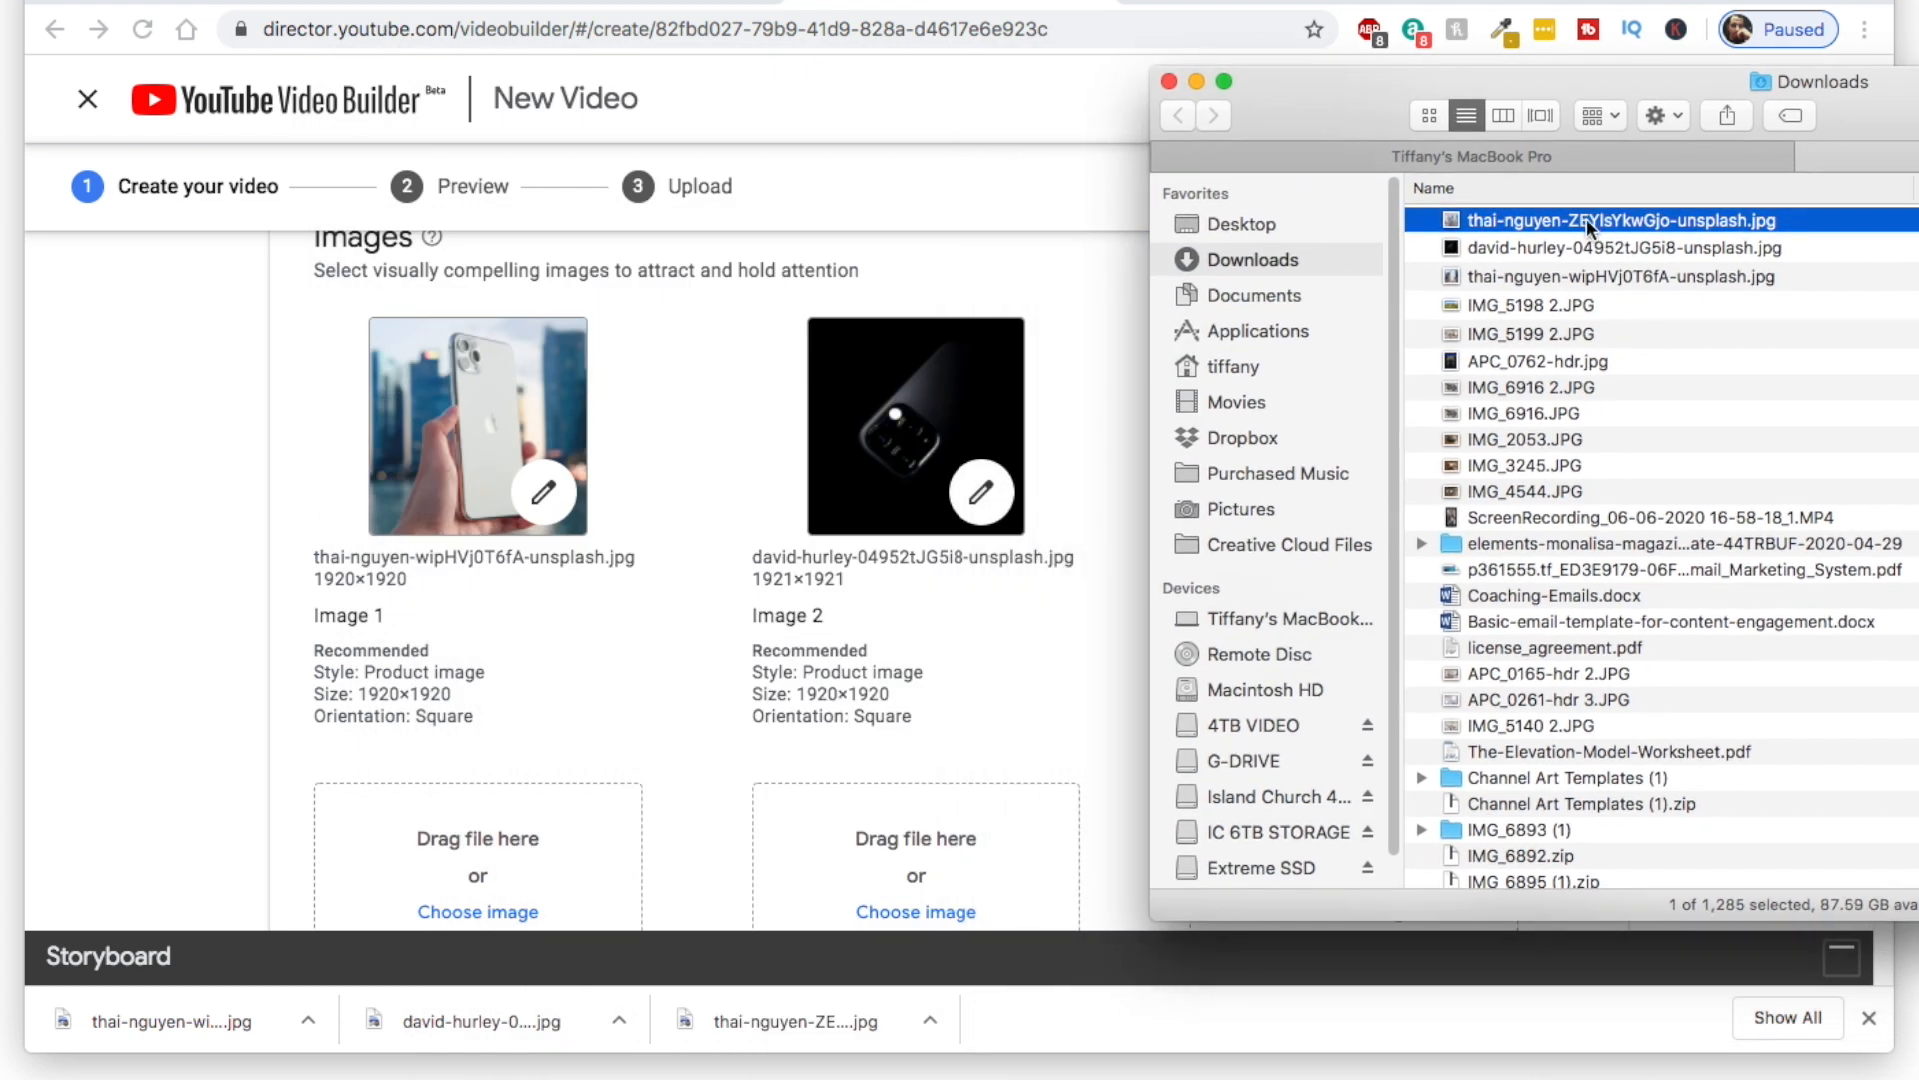
{"action": "left_click_drag", "start_coordinate": [1266, 129], "coordinate": [1688, 122]}
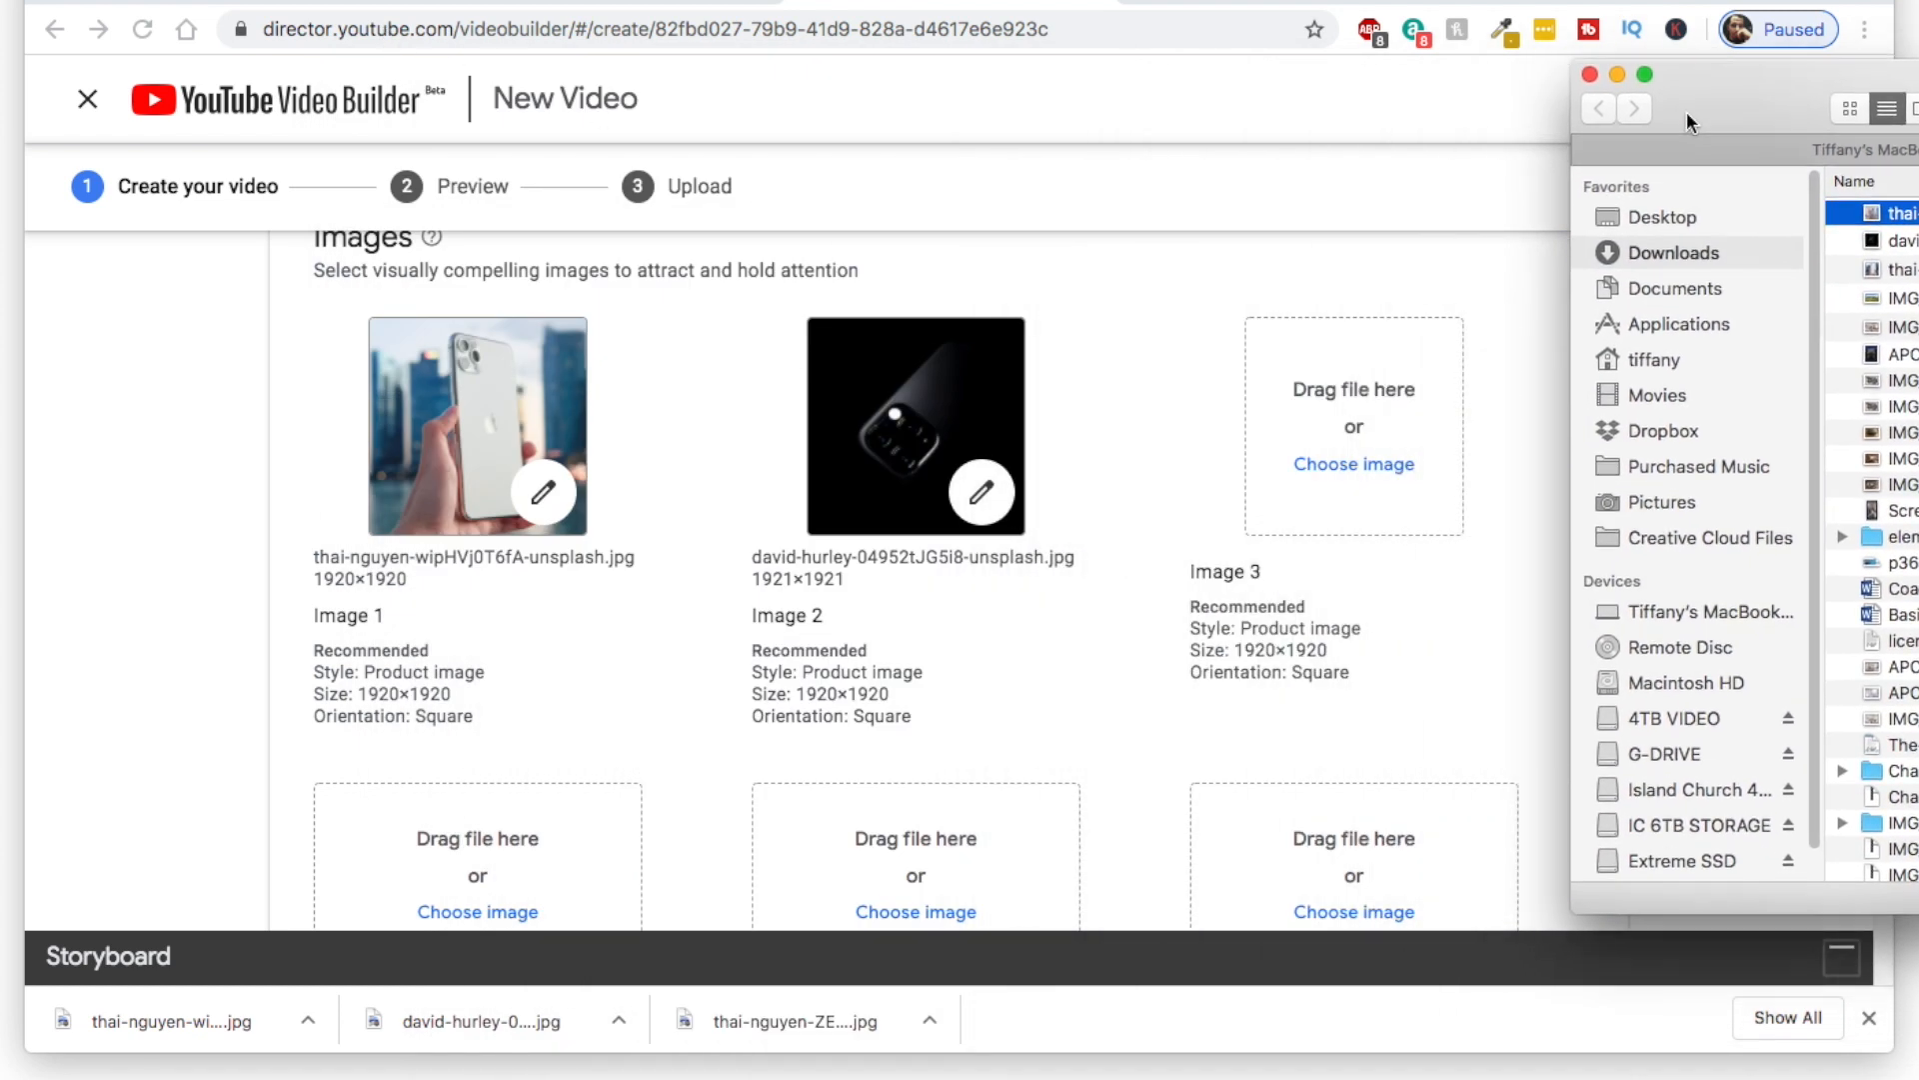
{"action": "left_click_drag", "start_coordinate": [1895, 213], "coordinate": [1343, 447]}
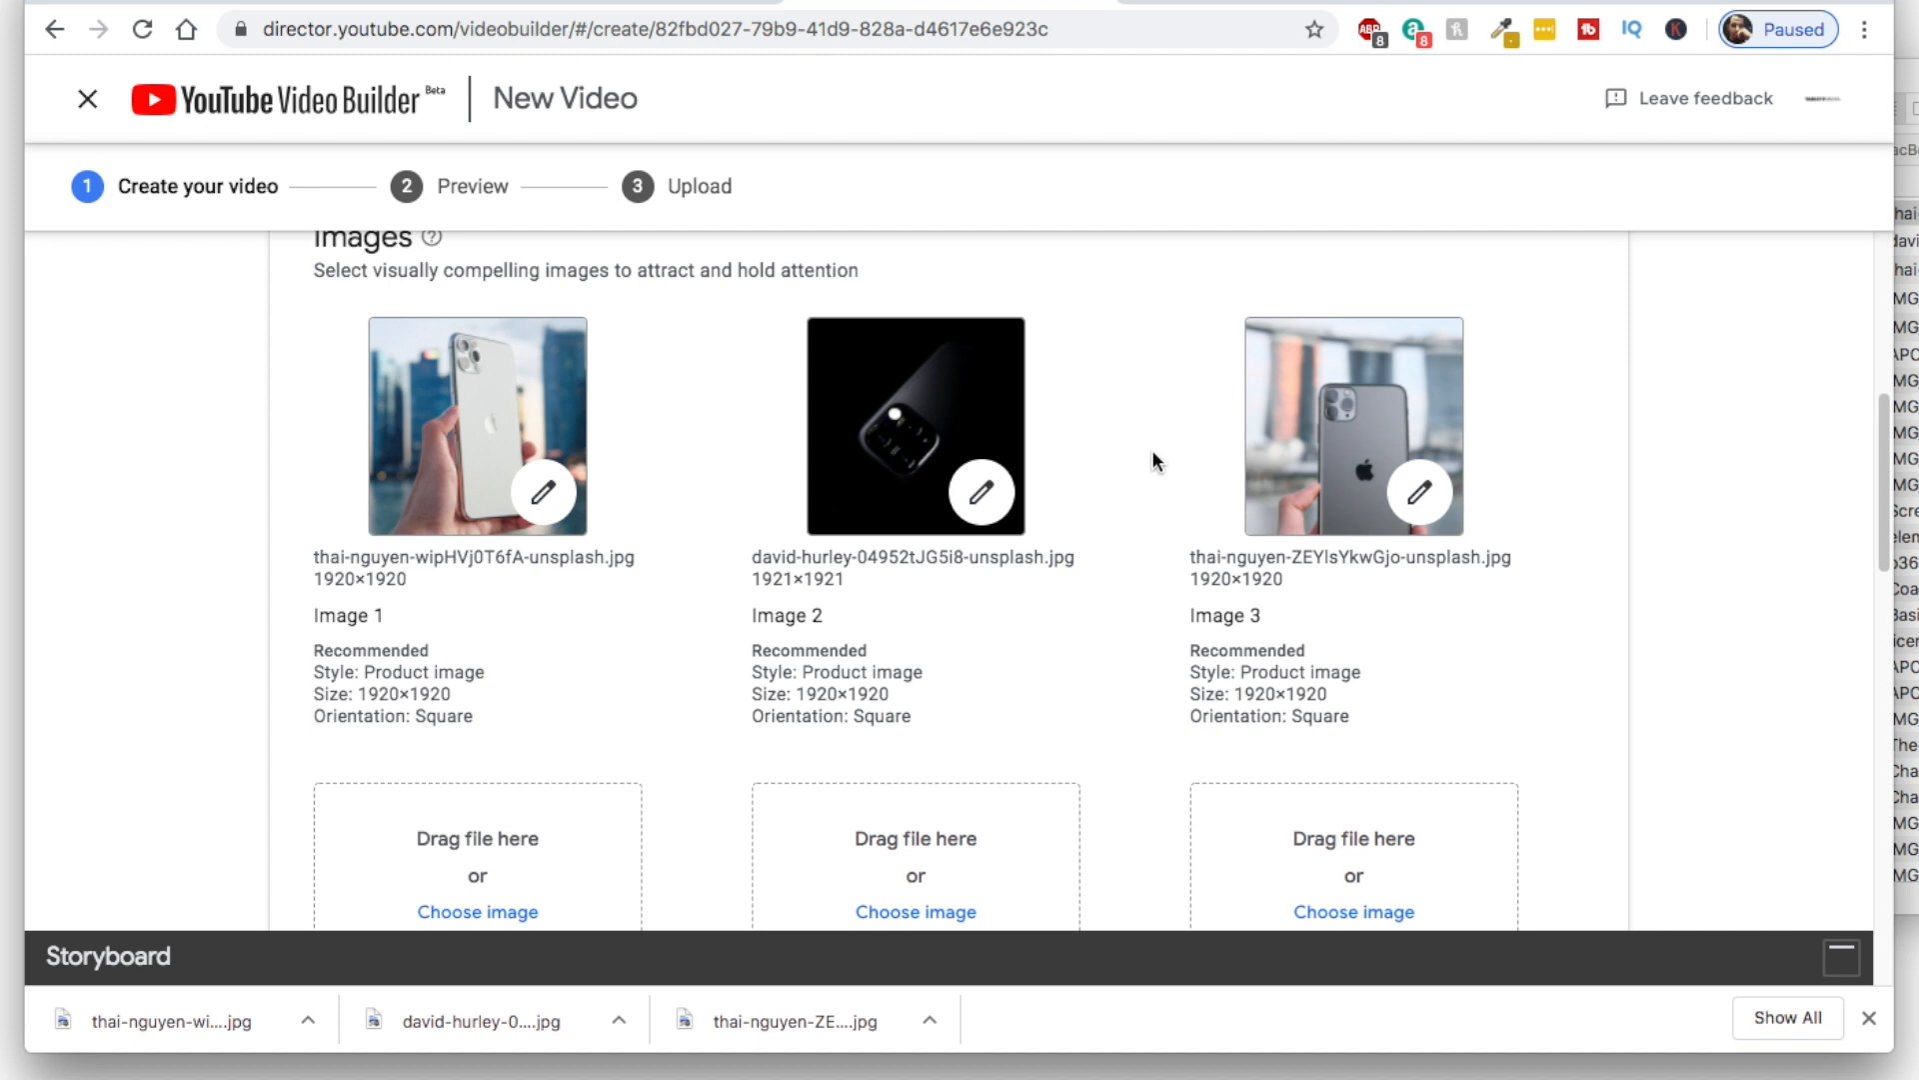
Preview the brick house photo IMG_5198 2.JPG in the Downloads folder and upload it as Image 4
{"action": "scroll", "coordinate": [1130, 455], "scroll_direction": "down", "scroll_amount": 3}
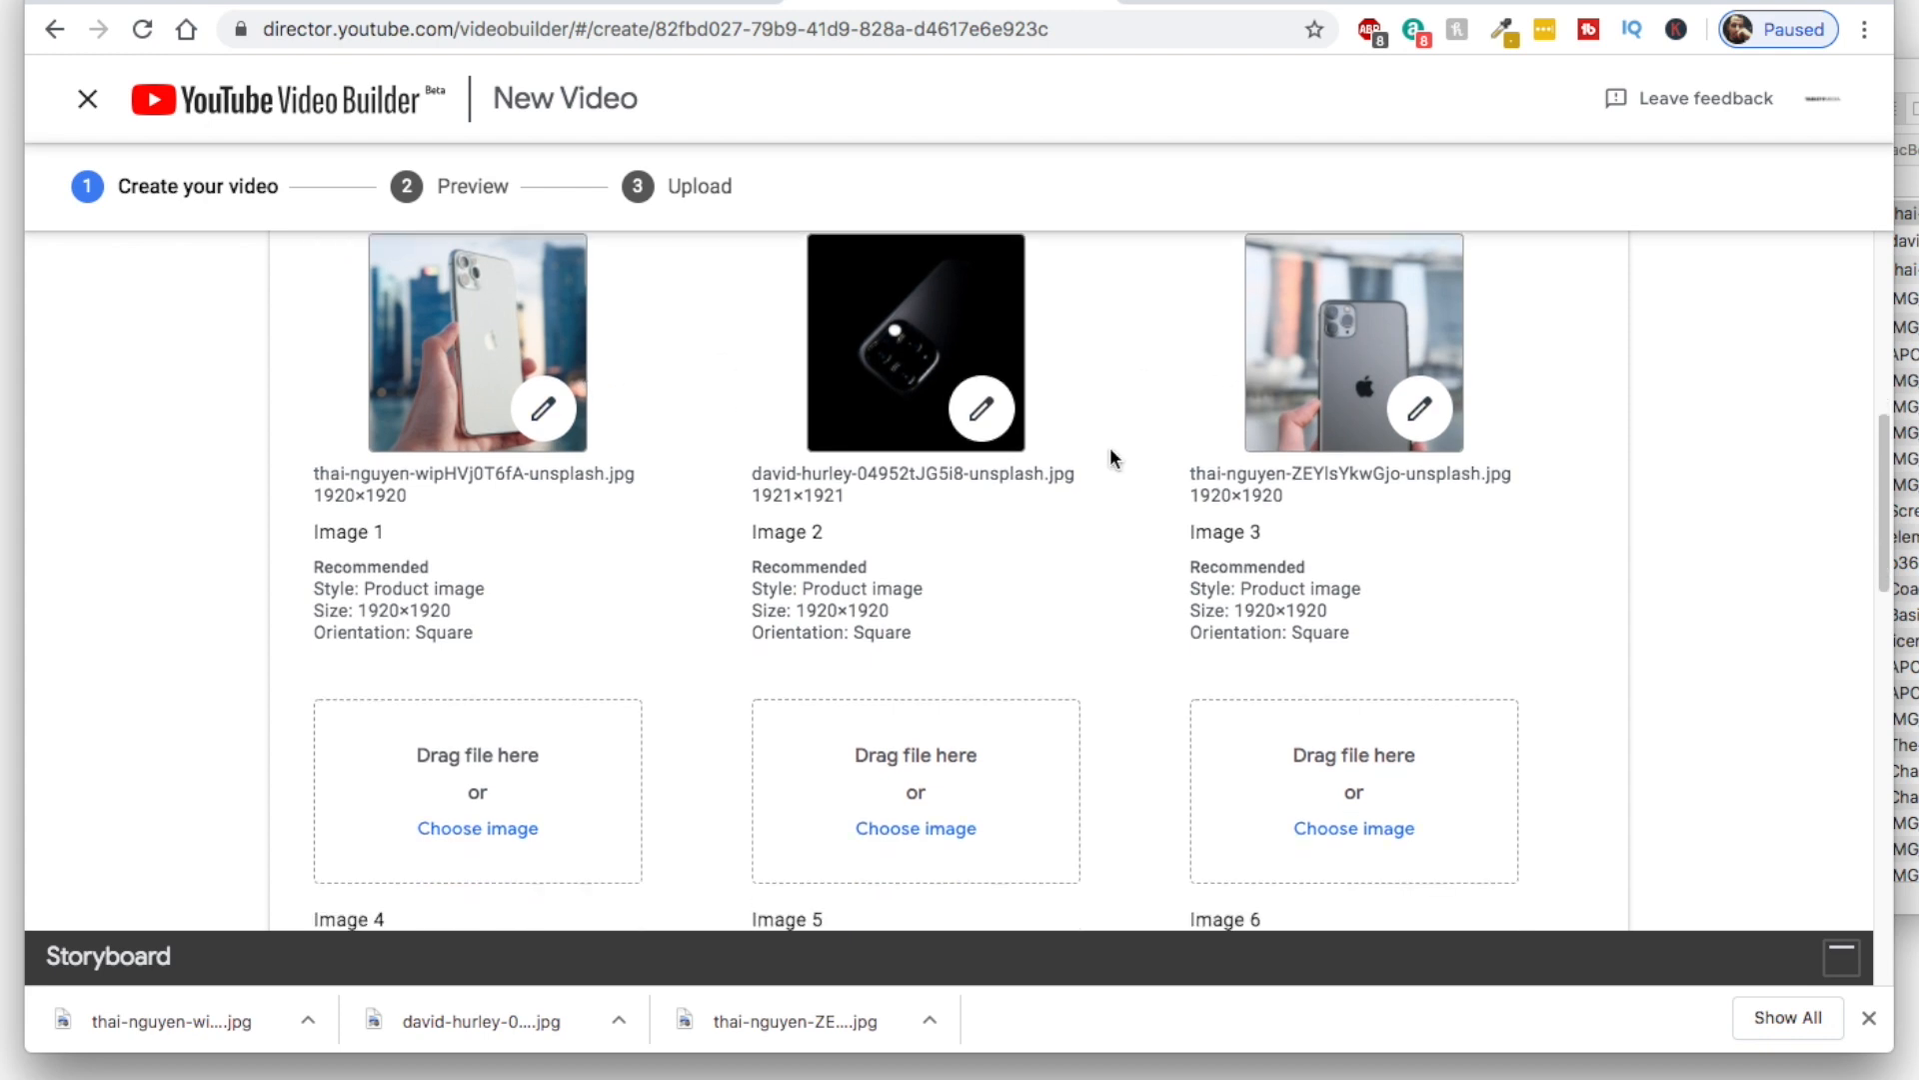
{"action": "scroll", "coordinate": [1110, 460], "scroll_direction": "down", "scroll_amount": 2}
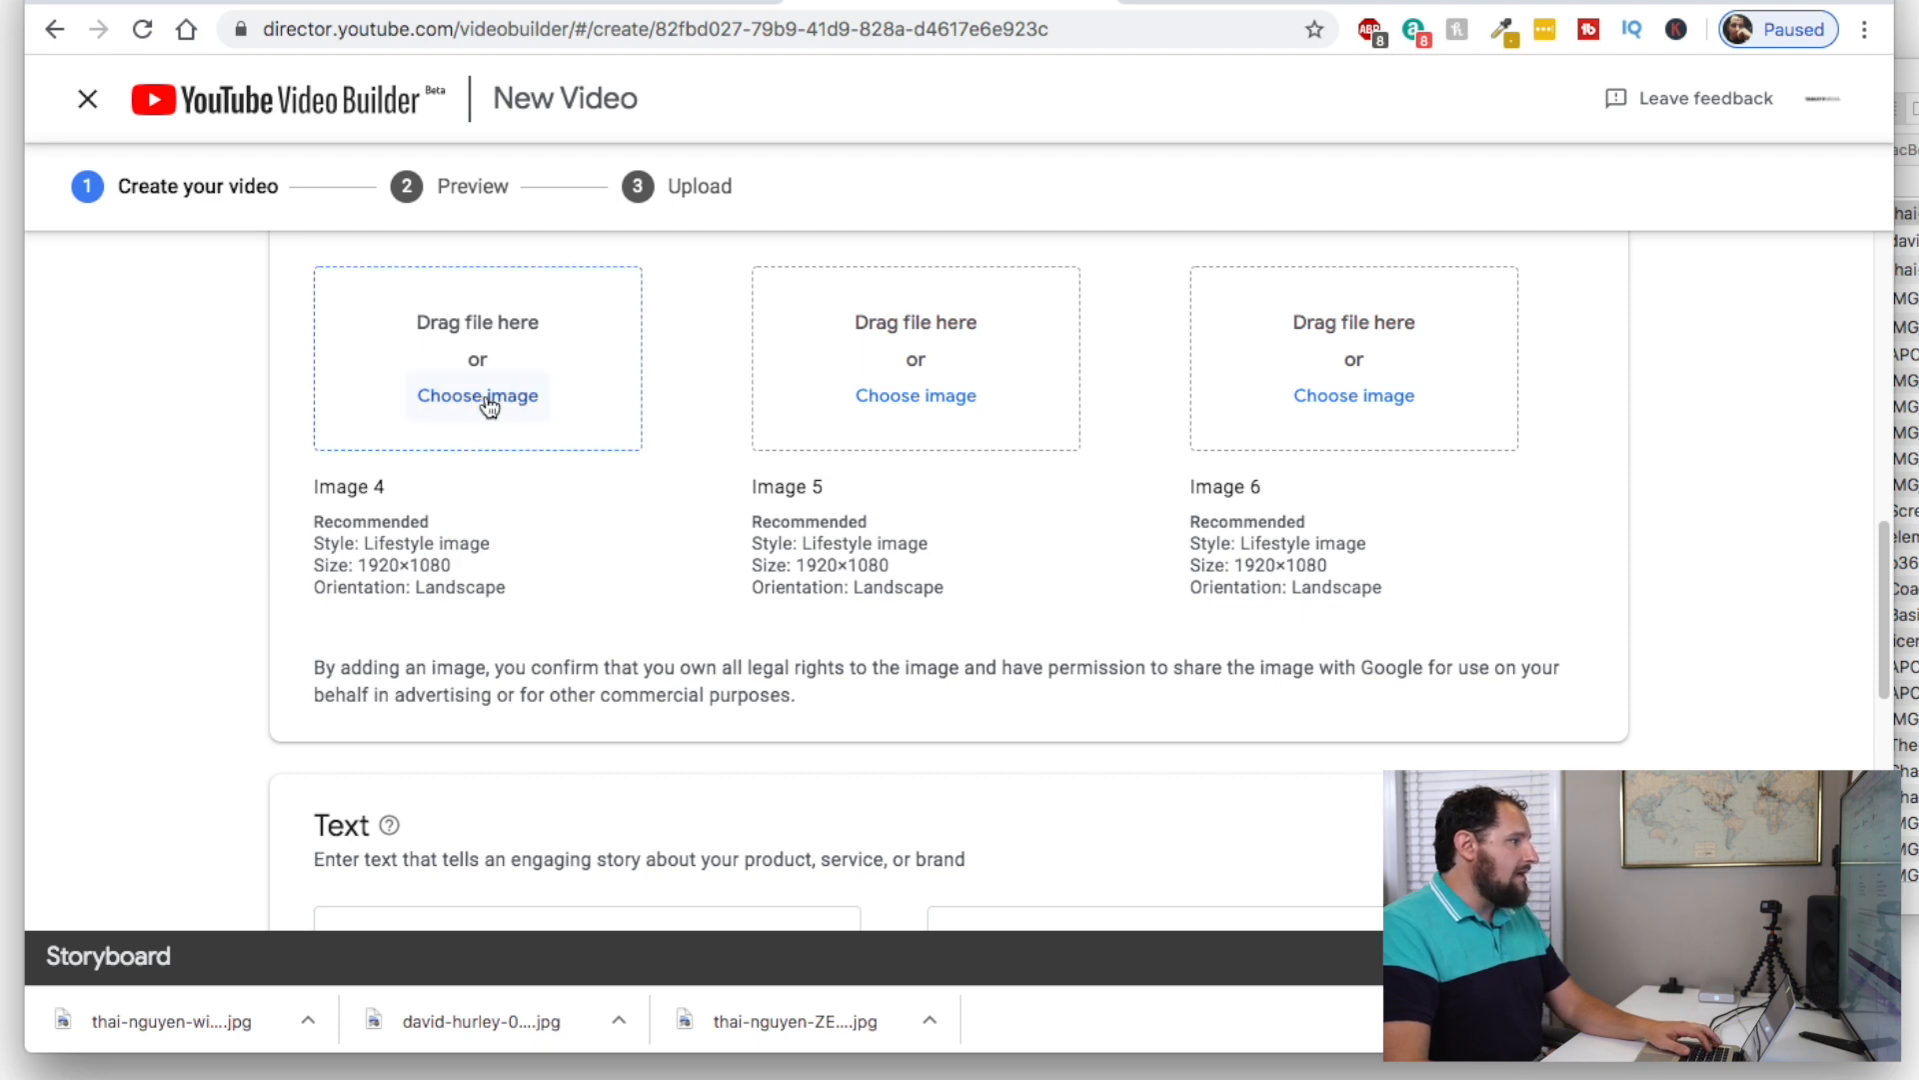
{"action": "left_click", "coordinate": [1904, 213]}
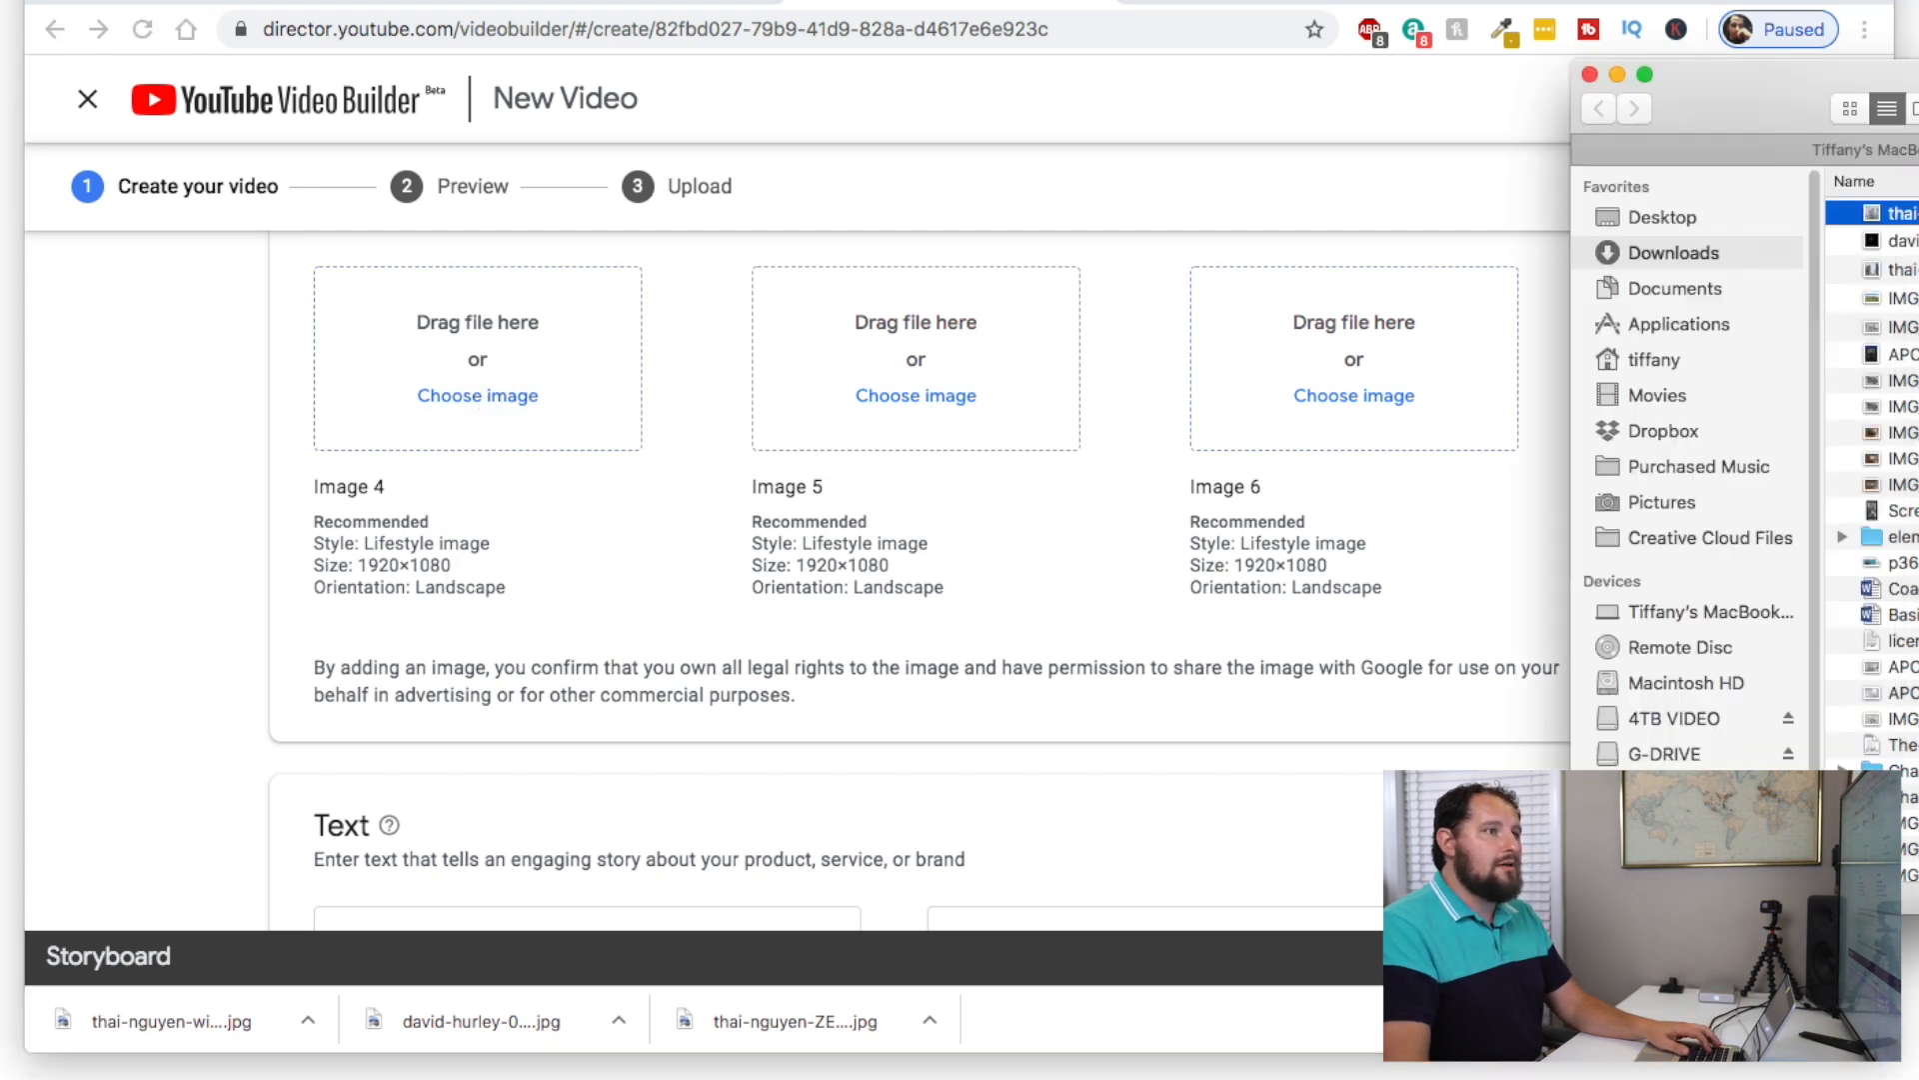
{"action": "left_click_drag", "start_coordinate": [1835, 92], "coordinate": [950, 62]}
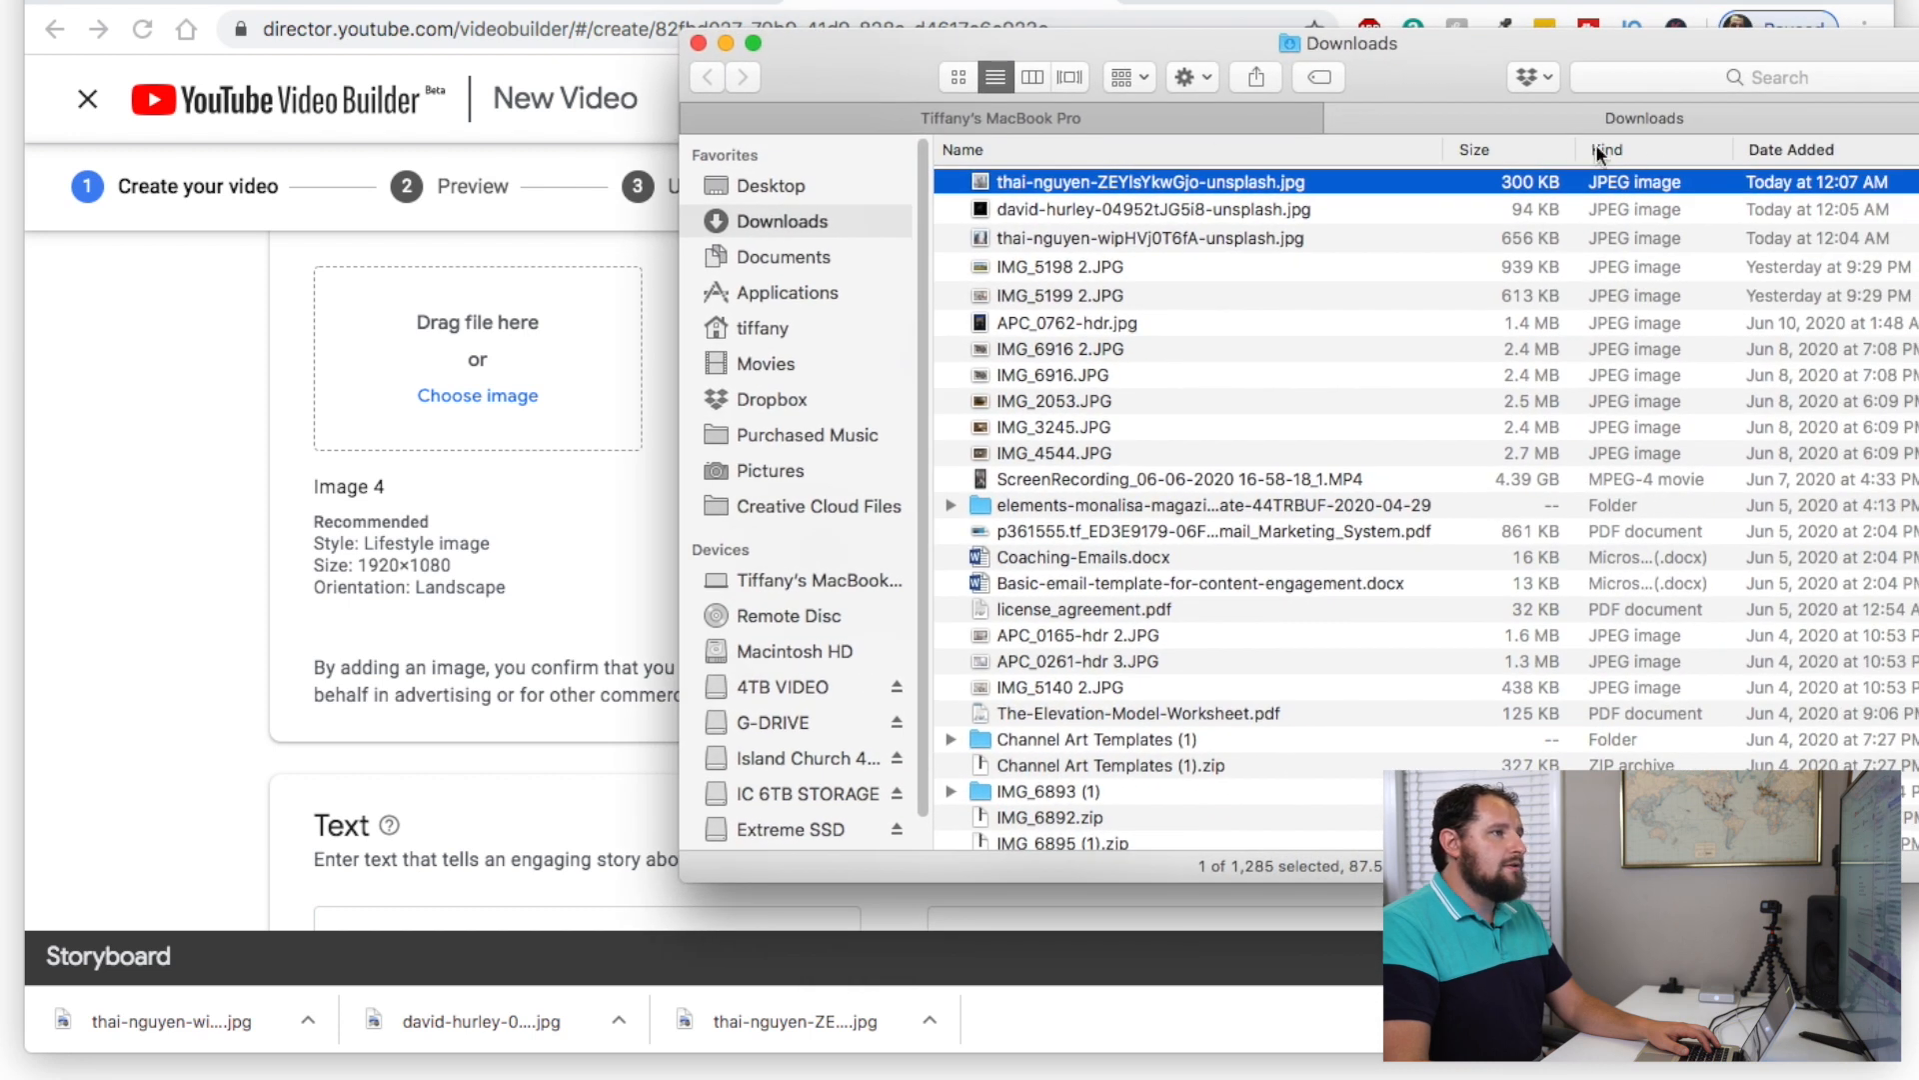
{"action": "left_click", "coordinate": [1156, 117]}
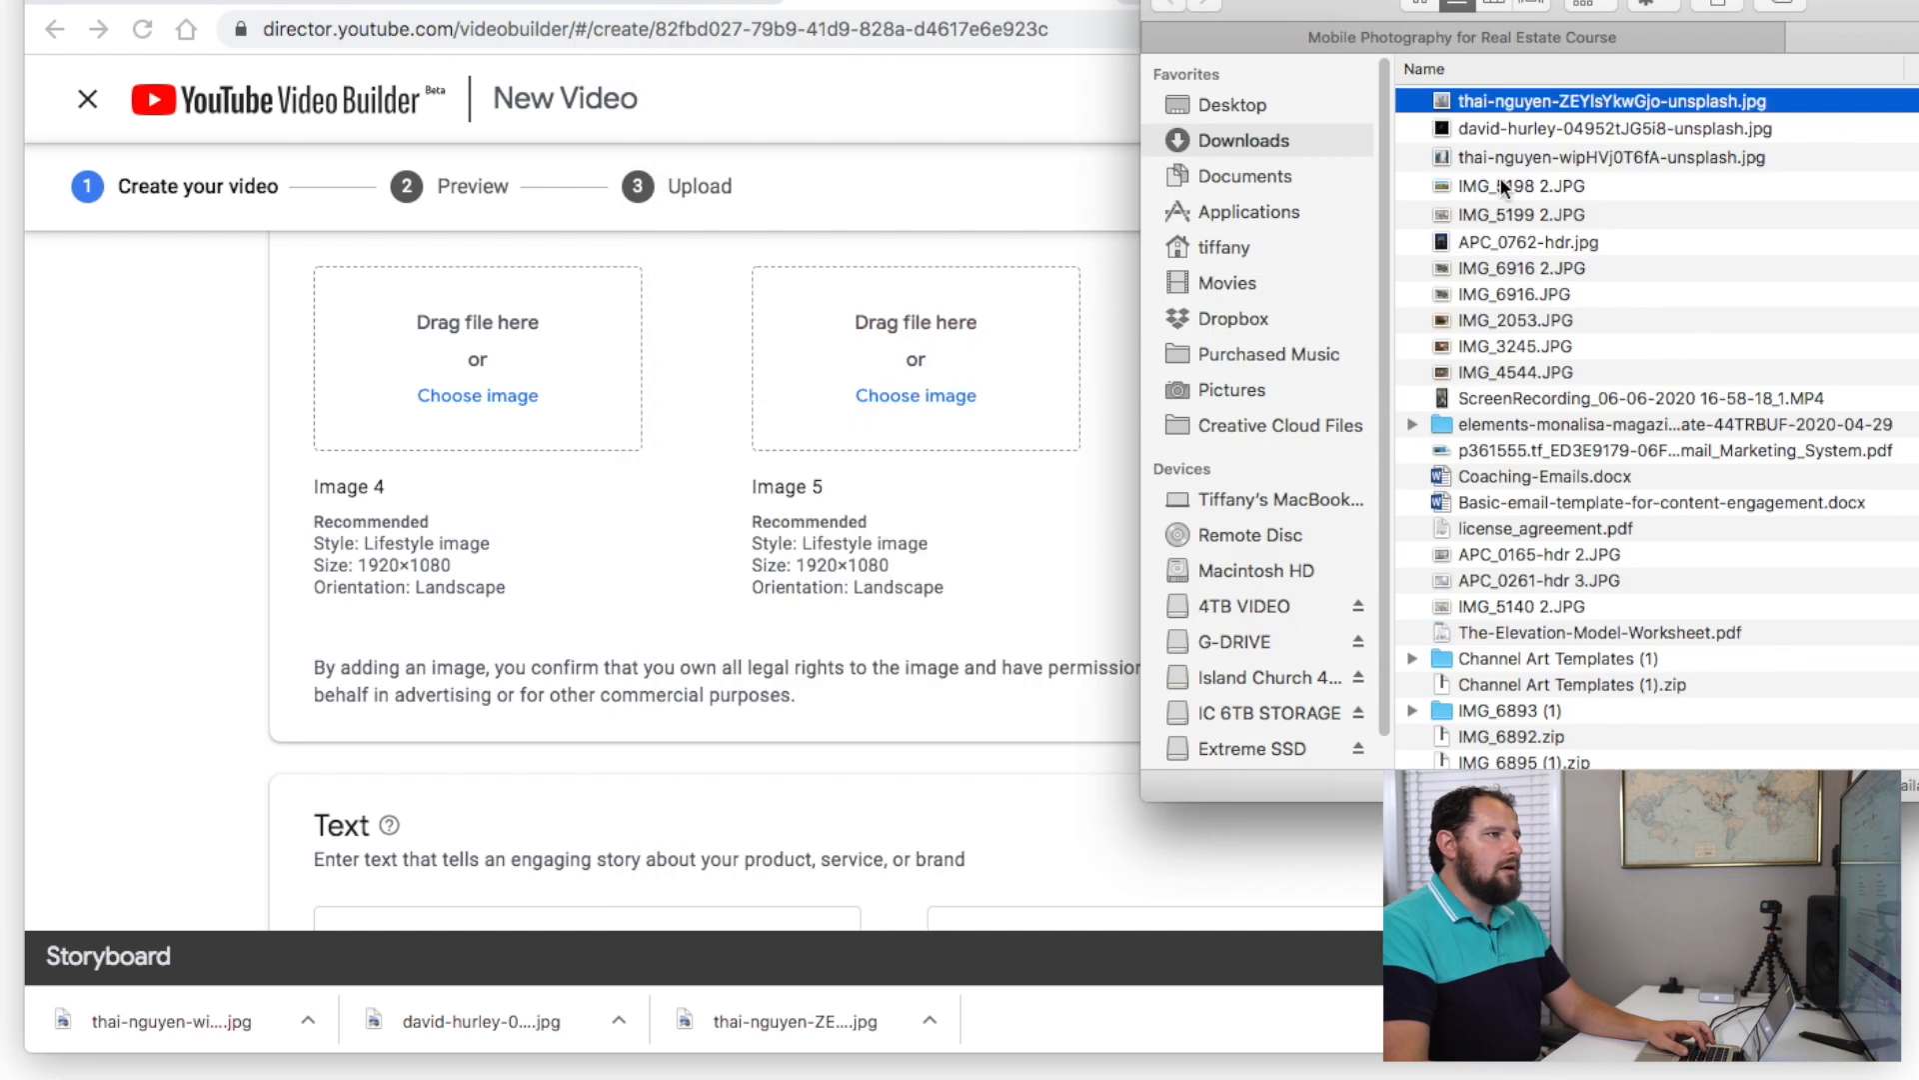
{"action": "left_click", "coordinate": [1498, 180]}
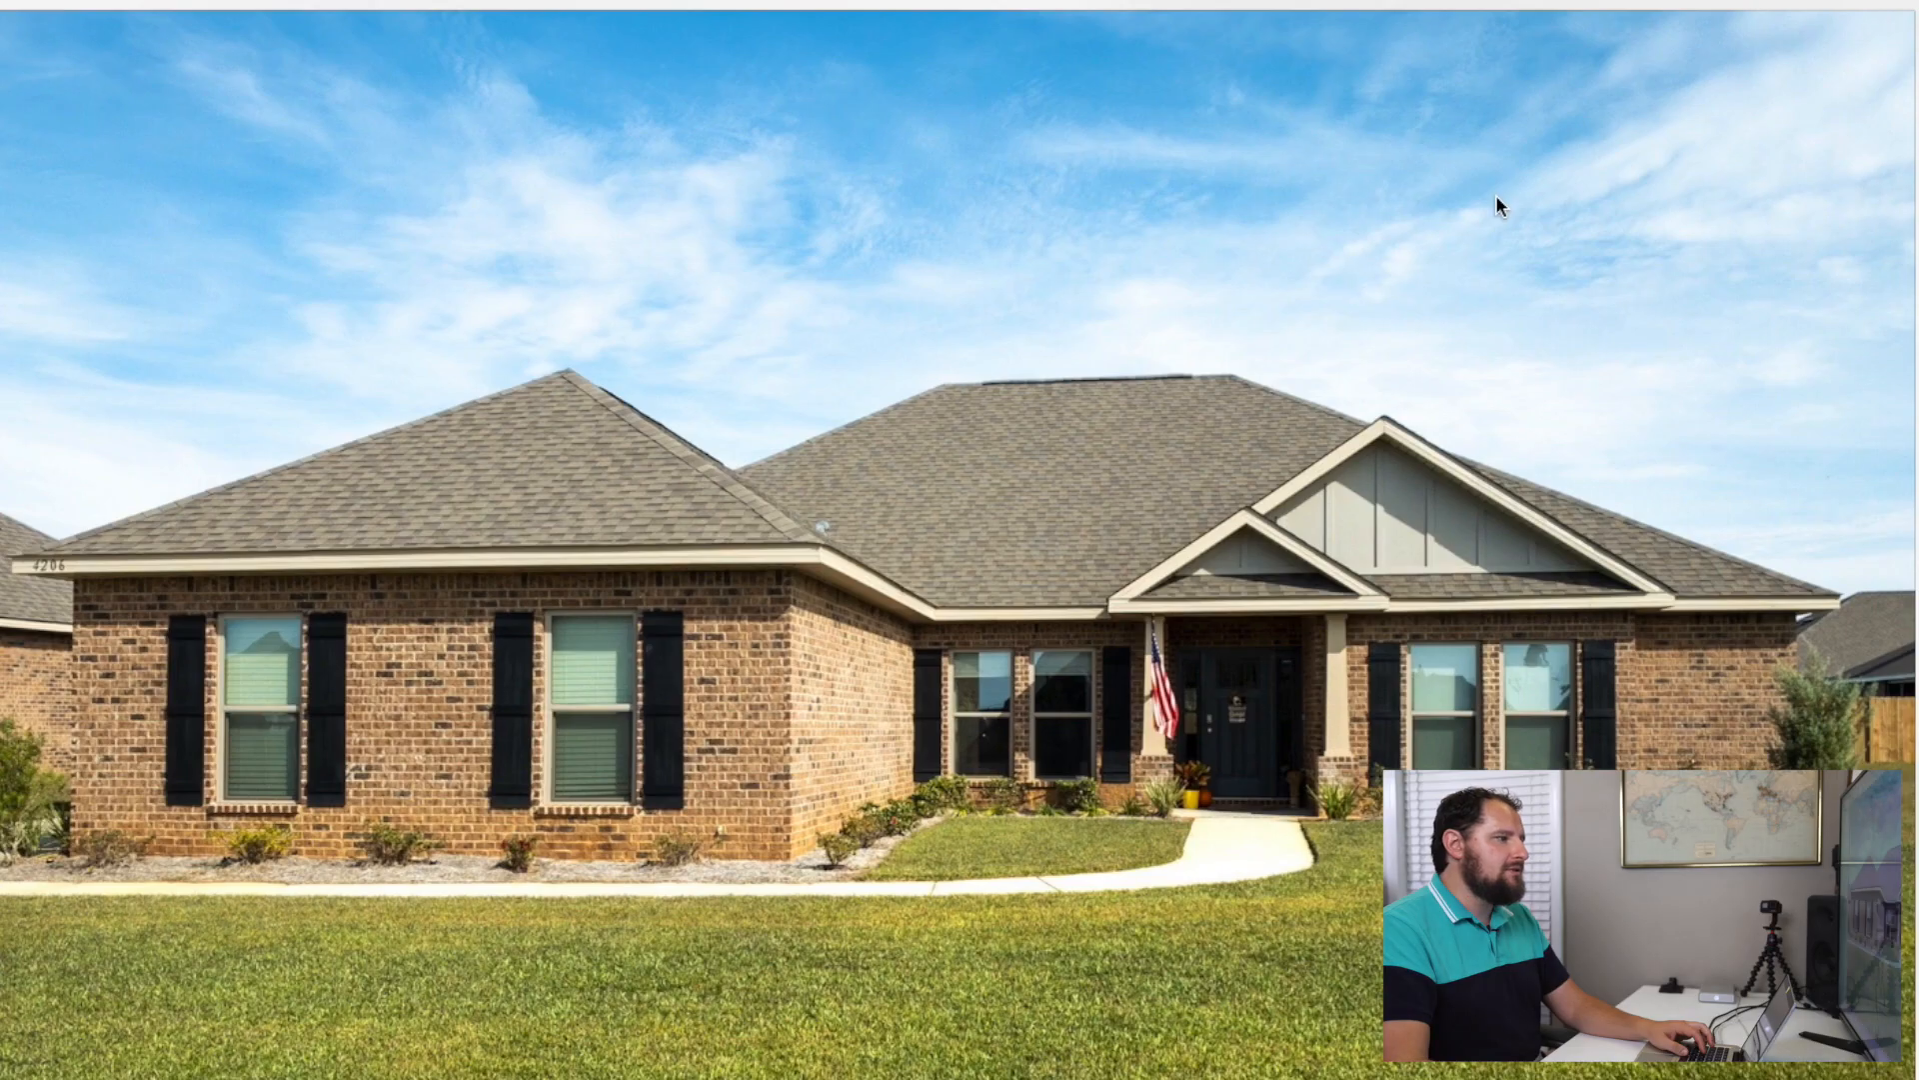
{"action": "key", "text": "space"}
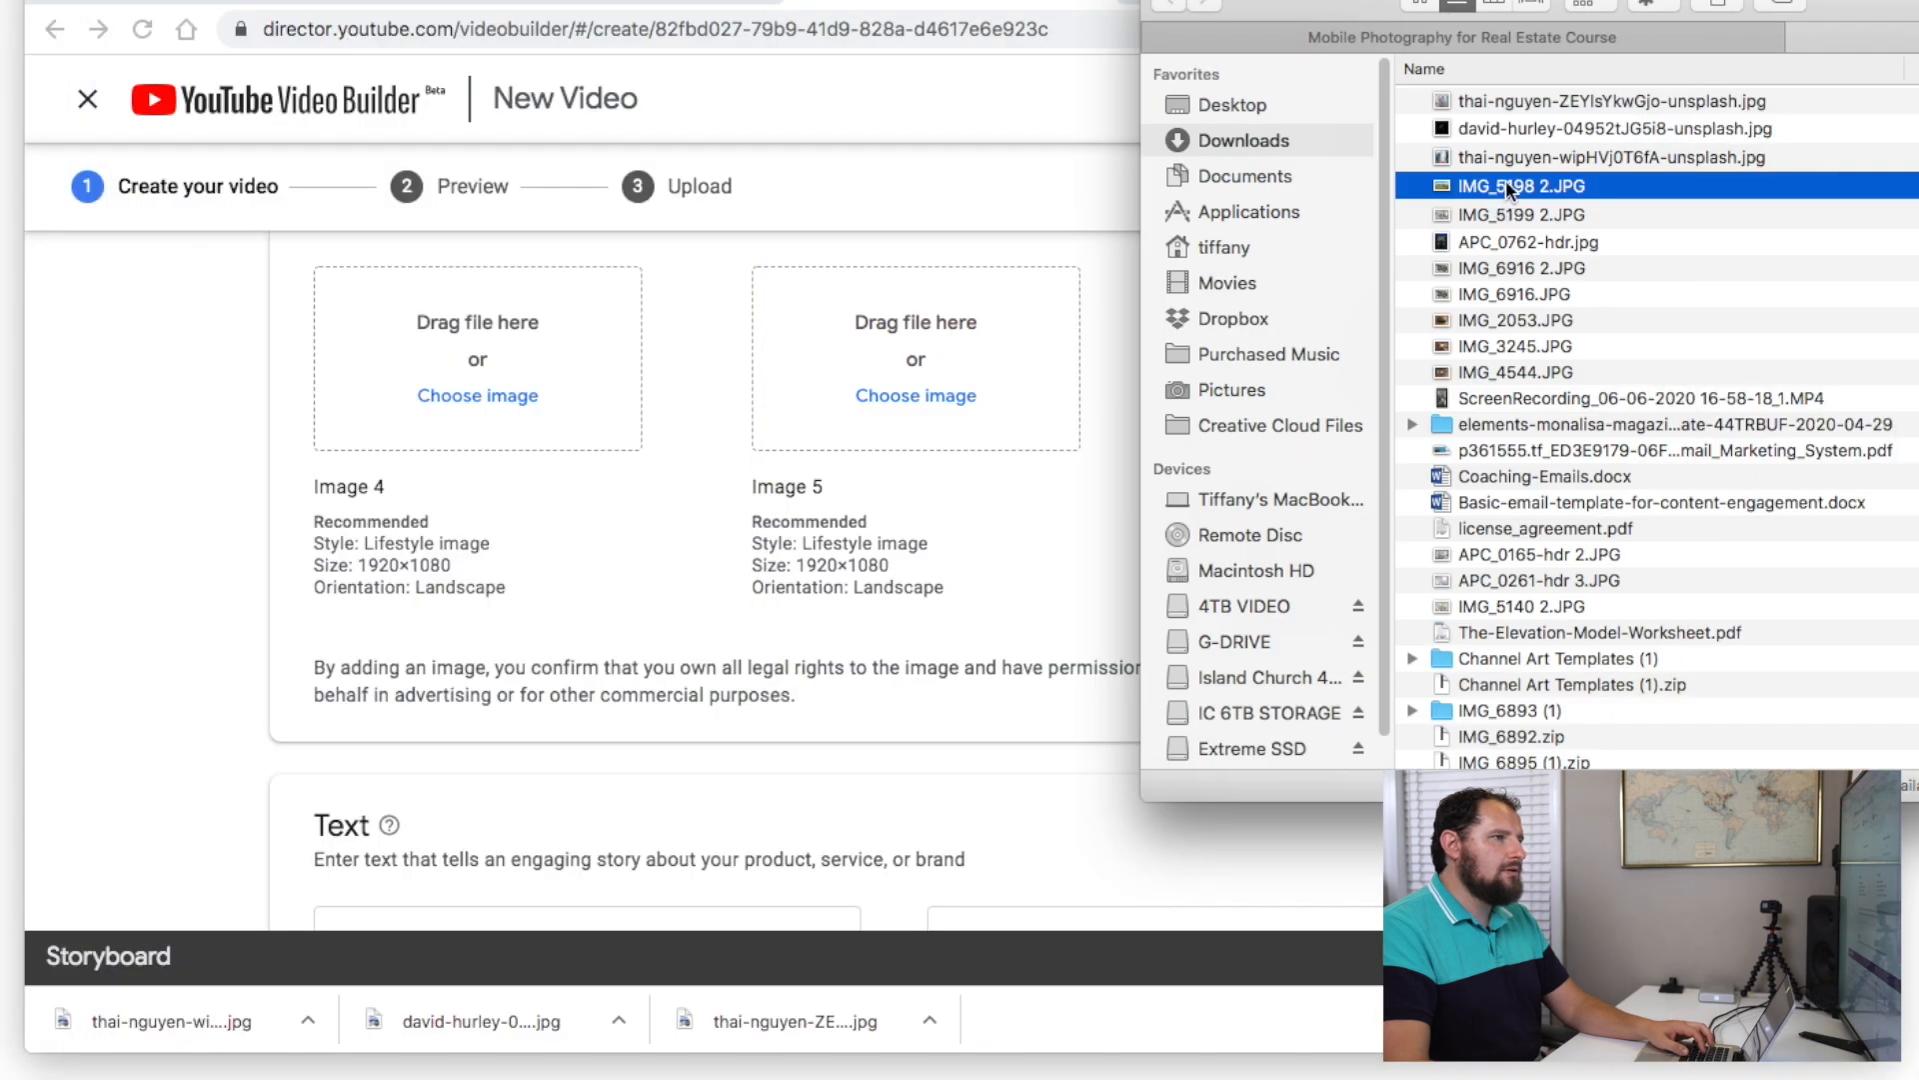
{"action": "left_click_drag", "start_coordinate": [1505, 180], "coordinate": [480, 368]}
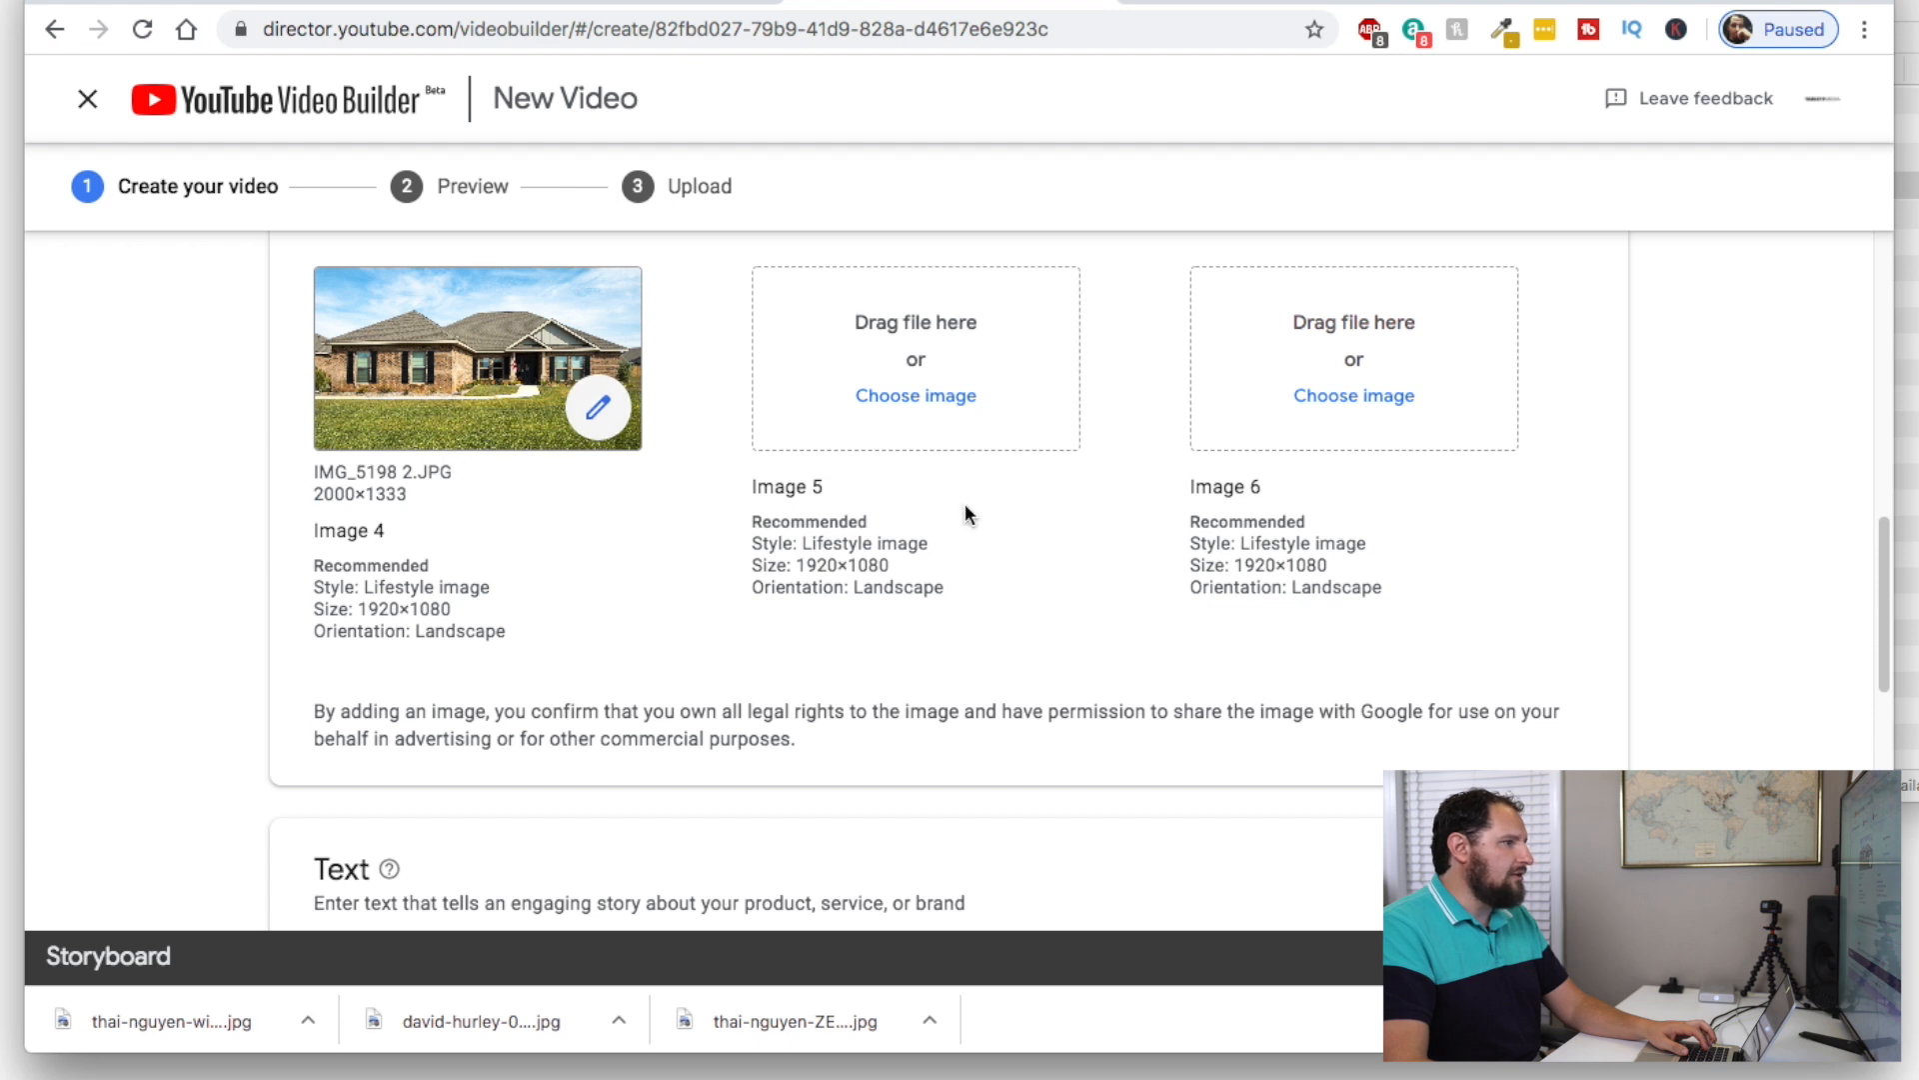
Upload the living room photo IMG_5199 2.JPG from the Downloads folder as Image 5
{"action": "left_click", "coordinate": [1906, 30]}
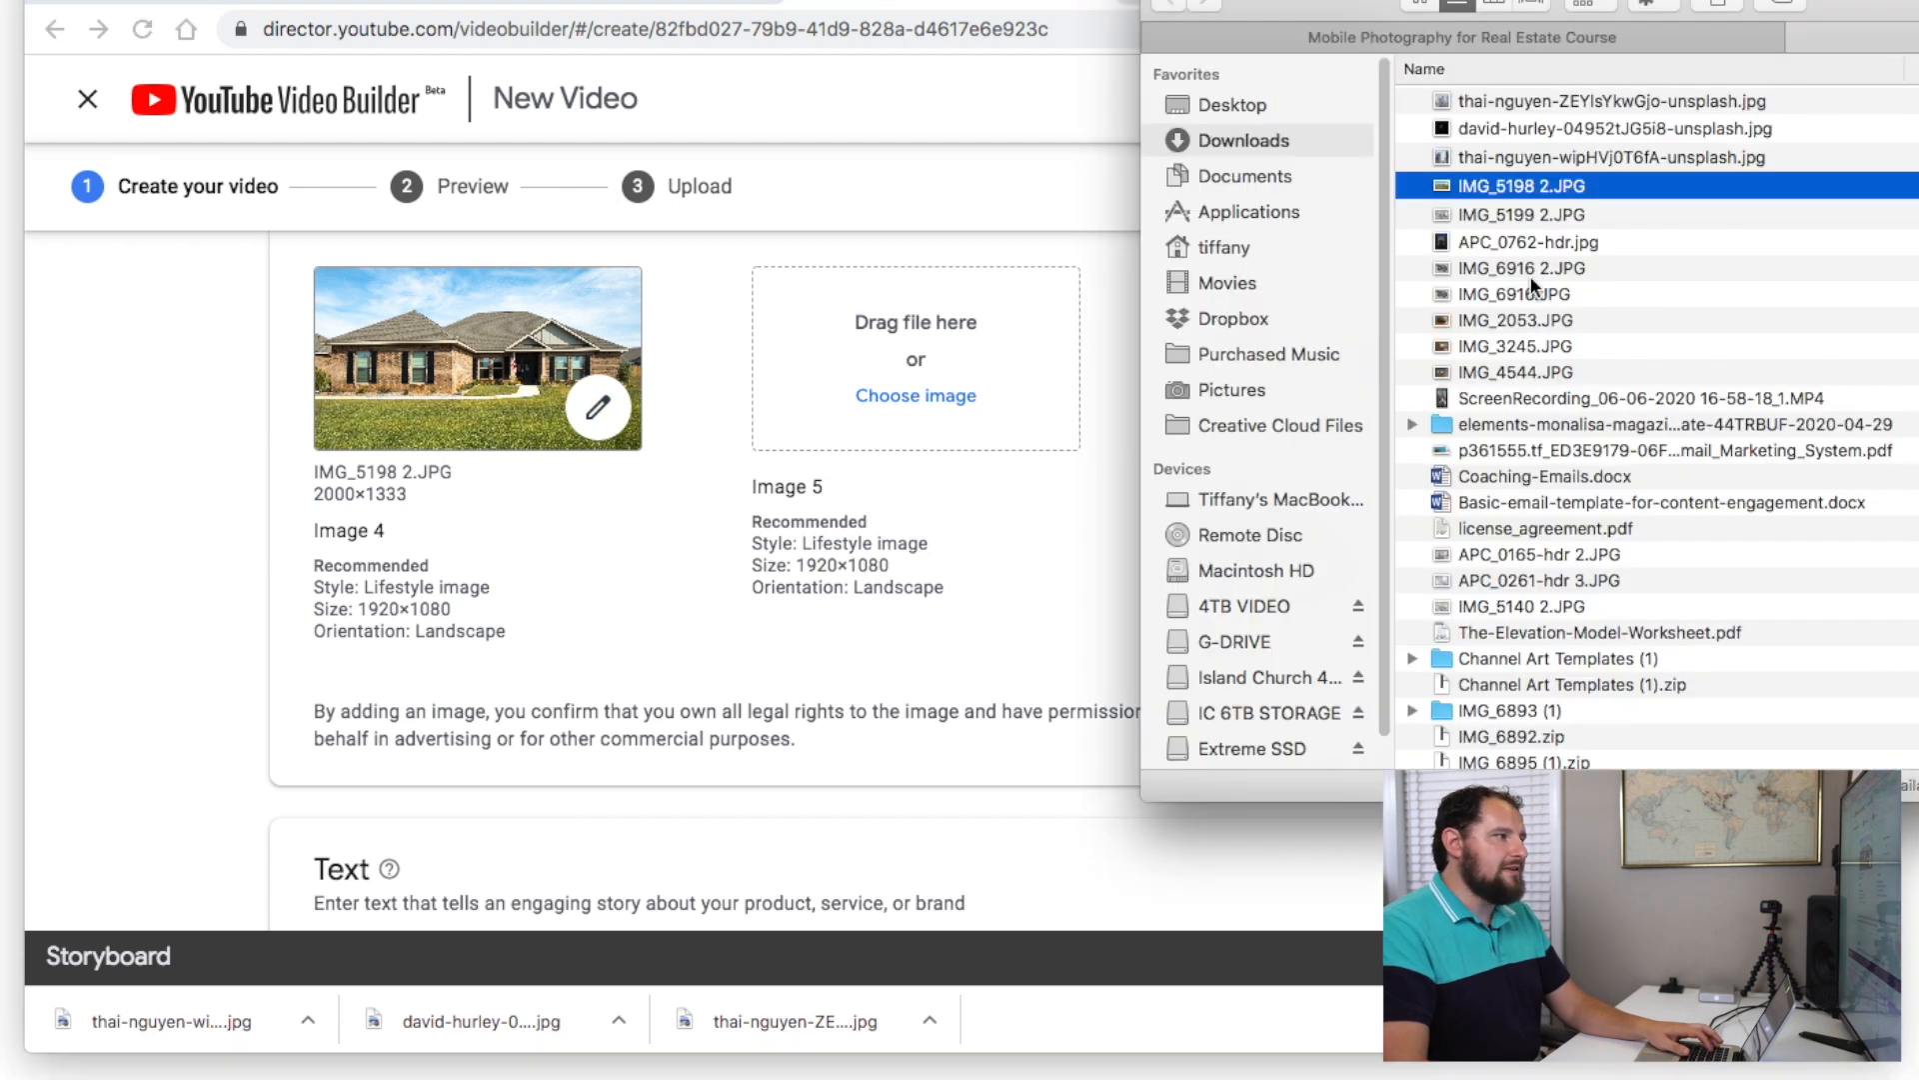
{"action": "left_click", "coordinate": [1512, 214]}
{"action": "left_click_drag", "start_coordinate": [1522, 214], "coordinate": [954, 375]}
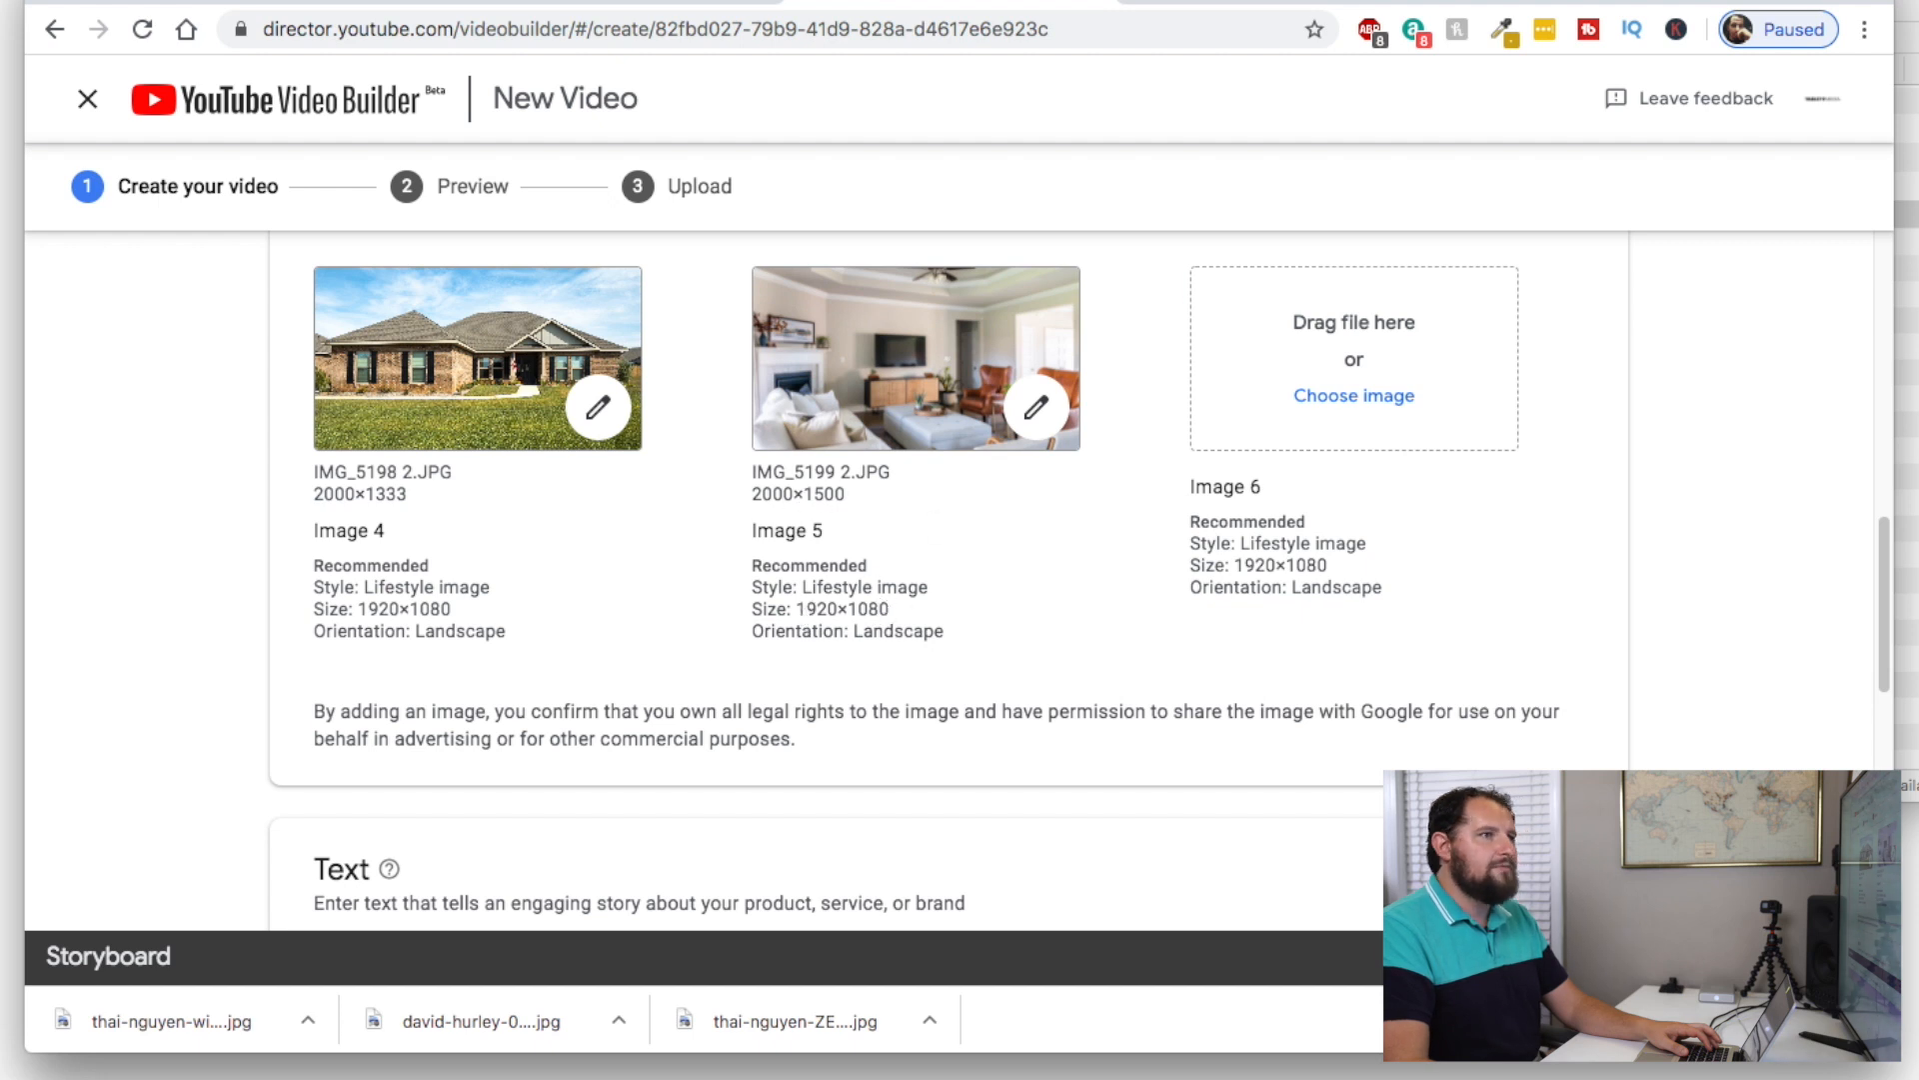
Preview the product box image in the Mobile Photography for Real Estate Course folder and upload Mobile-Photography-Real-Estate-Product-Cover.jpg as Image 6
{"action": "key", "text": "super+Tab"}
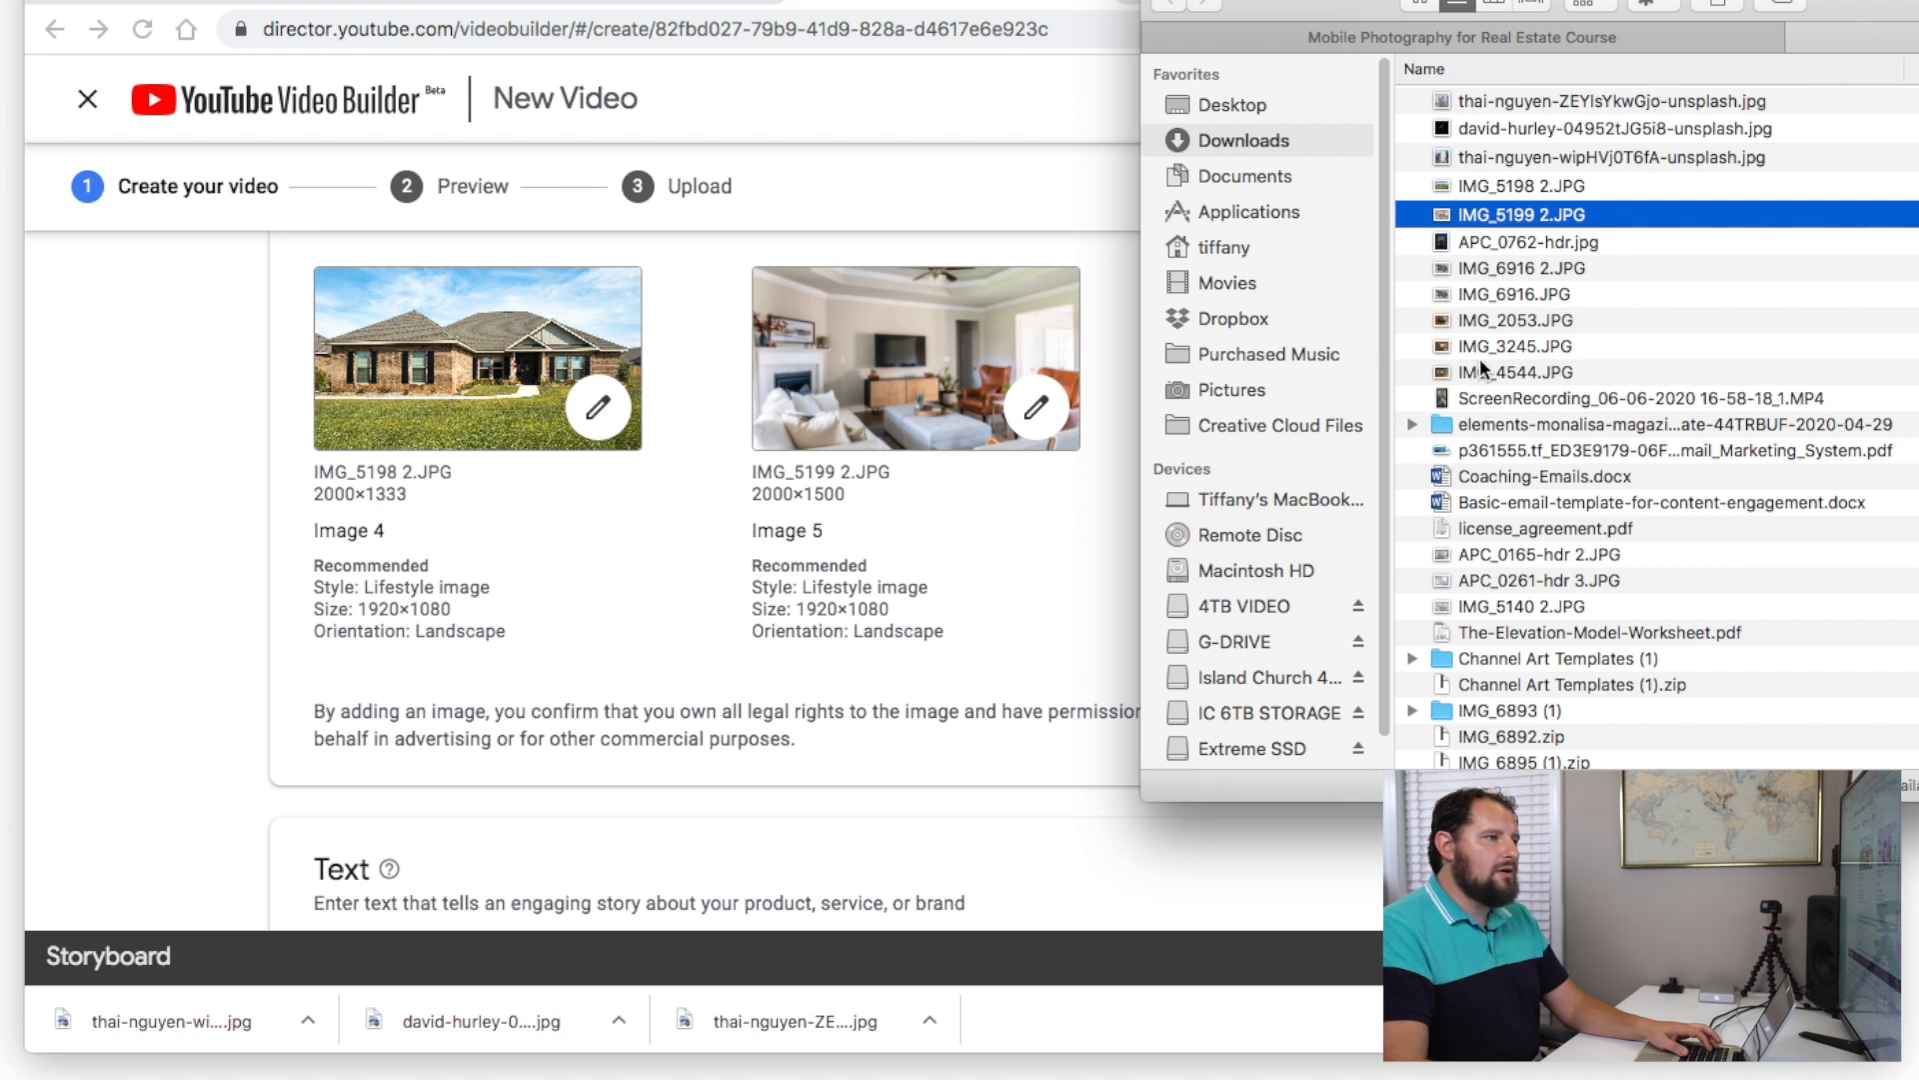
{"action": "left_click", "coordinate": [1510, 36]}
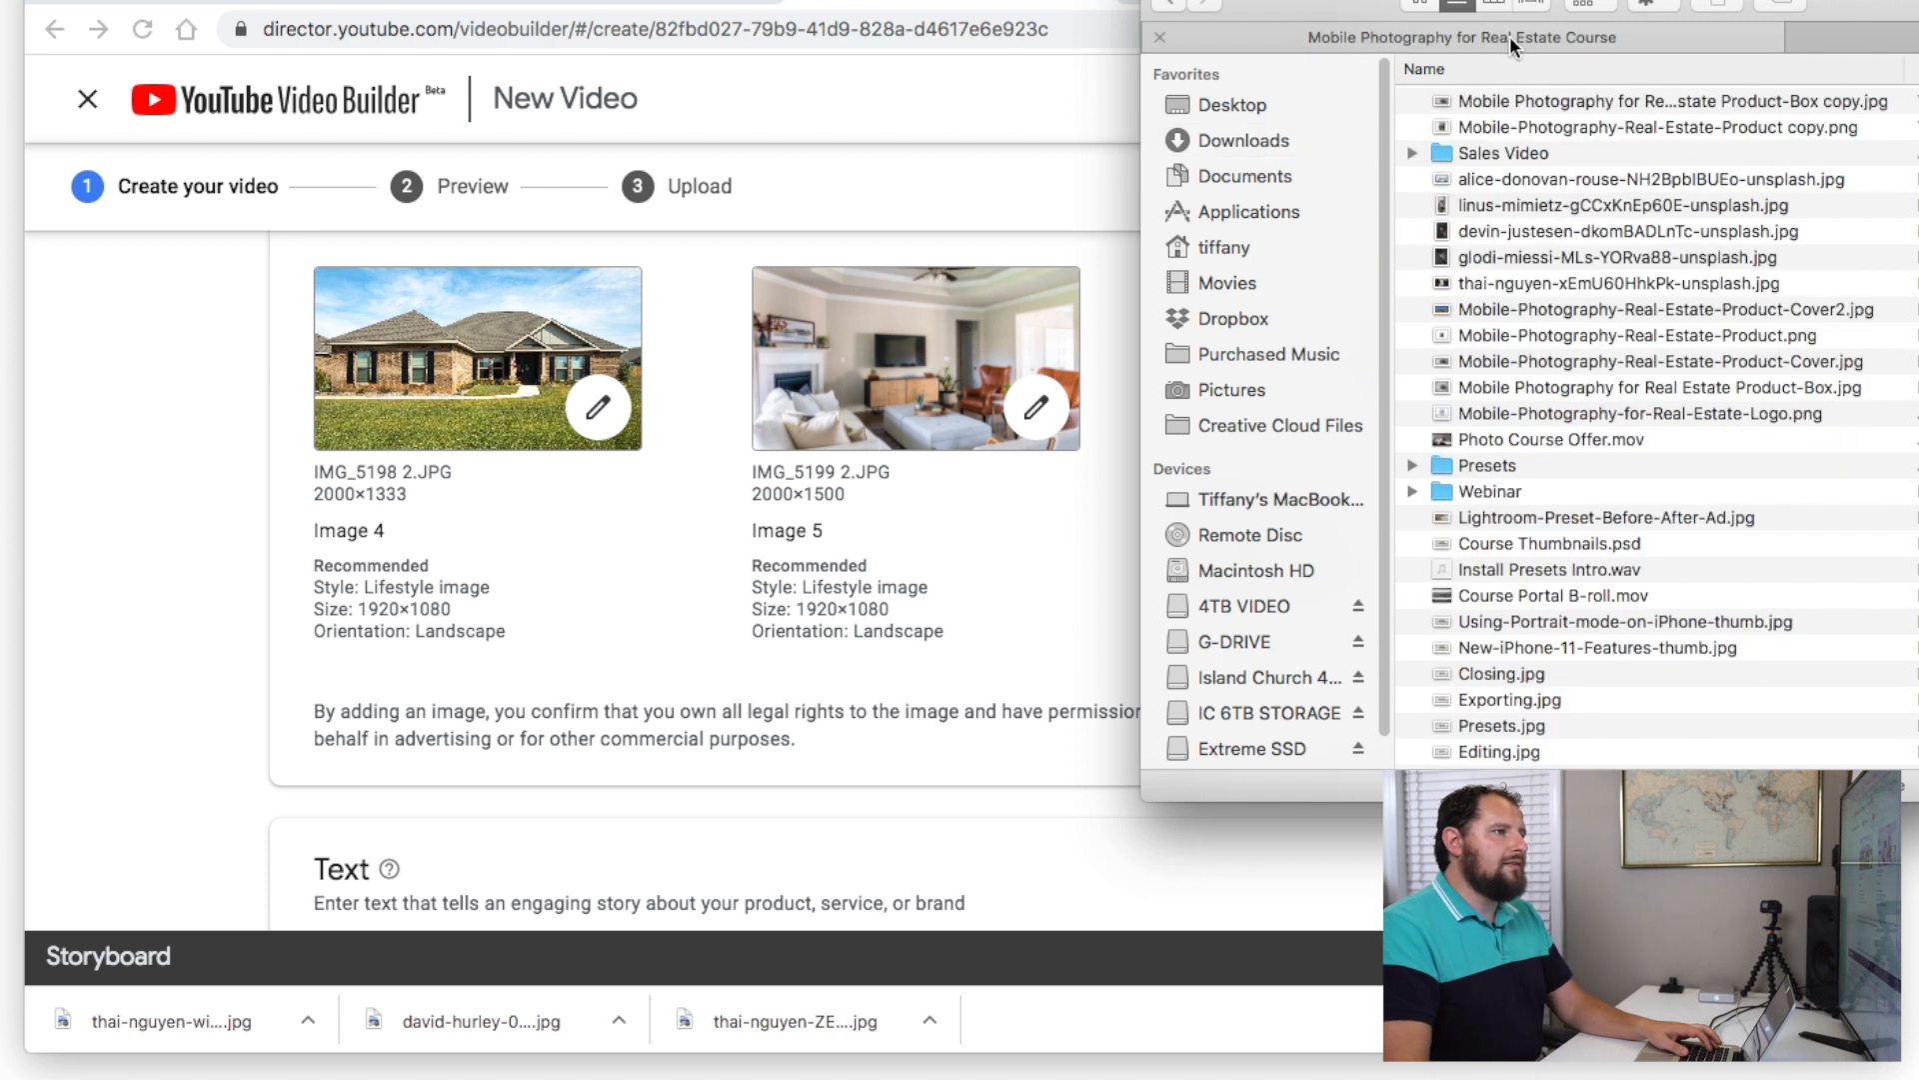
{"action": "left_click", "coordinate": [1544, 98]}
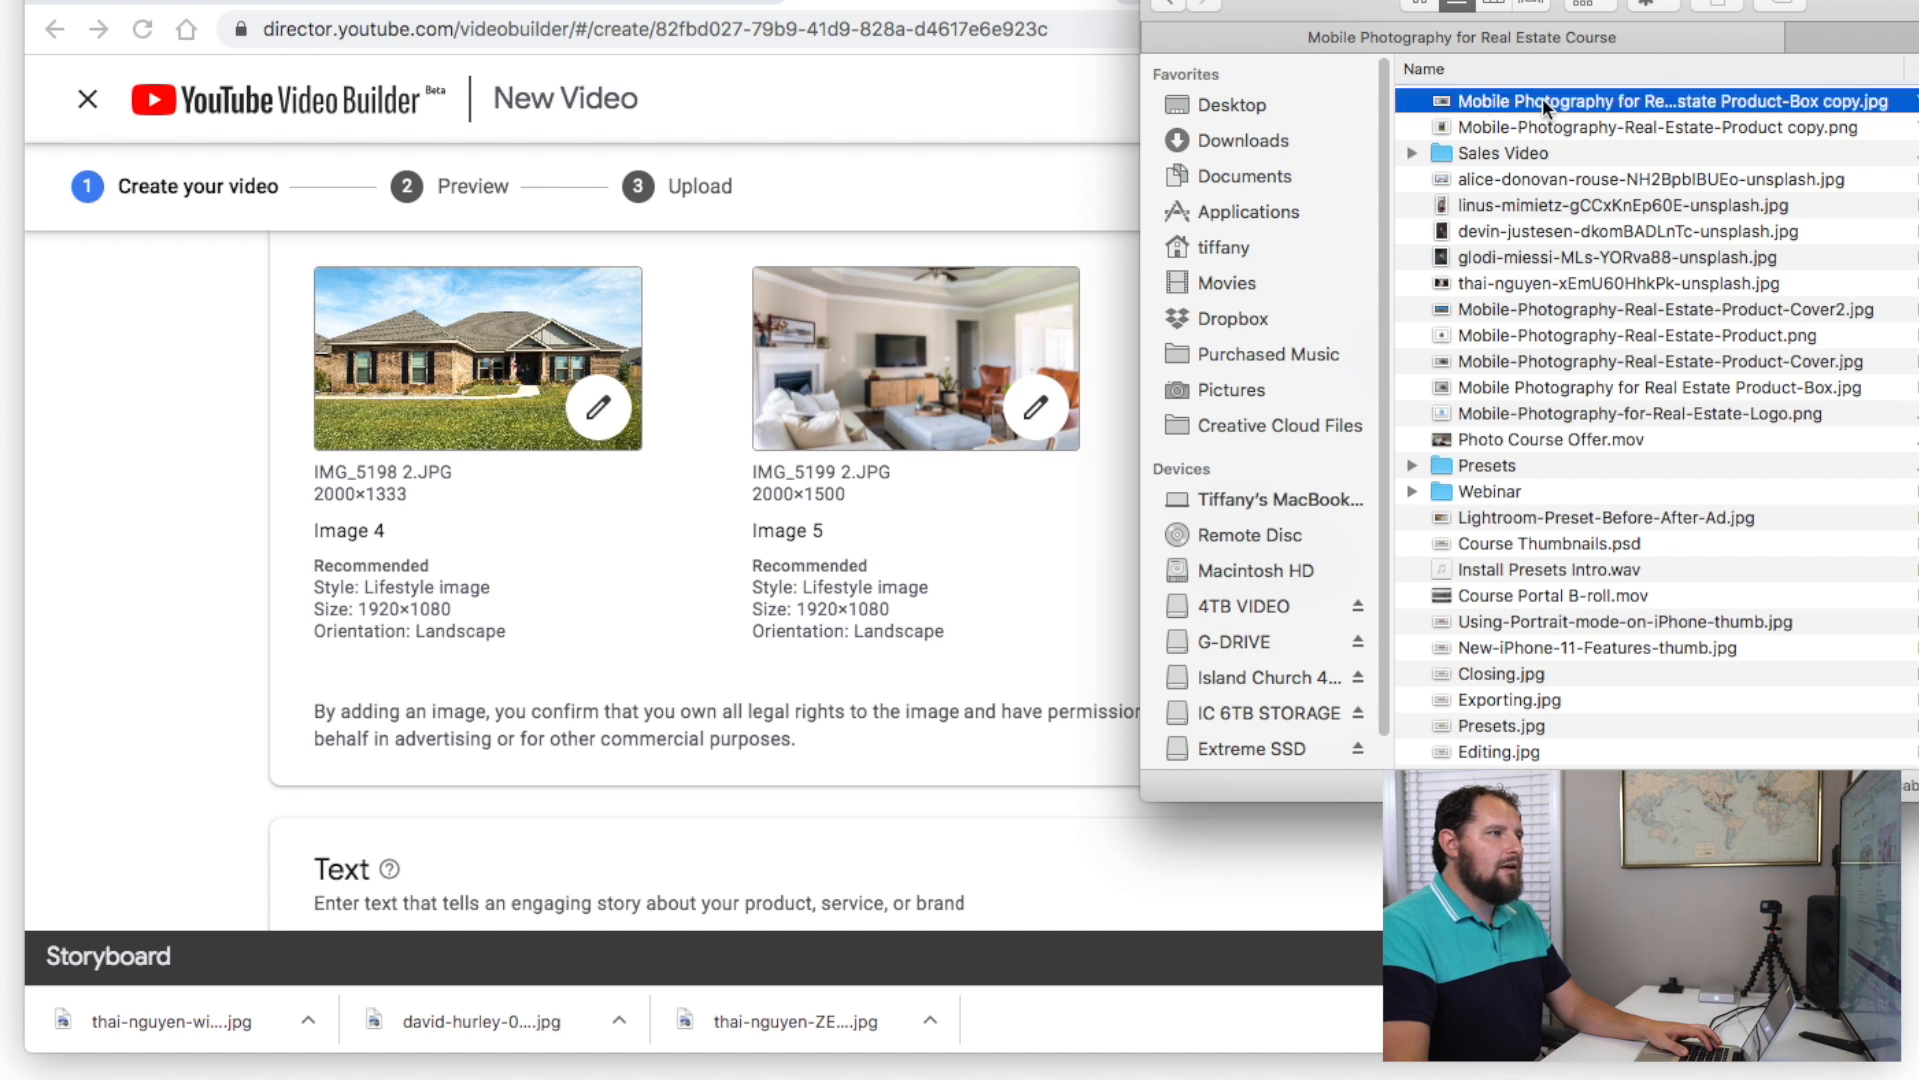
{"action": "key", "text": "space"}
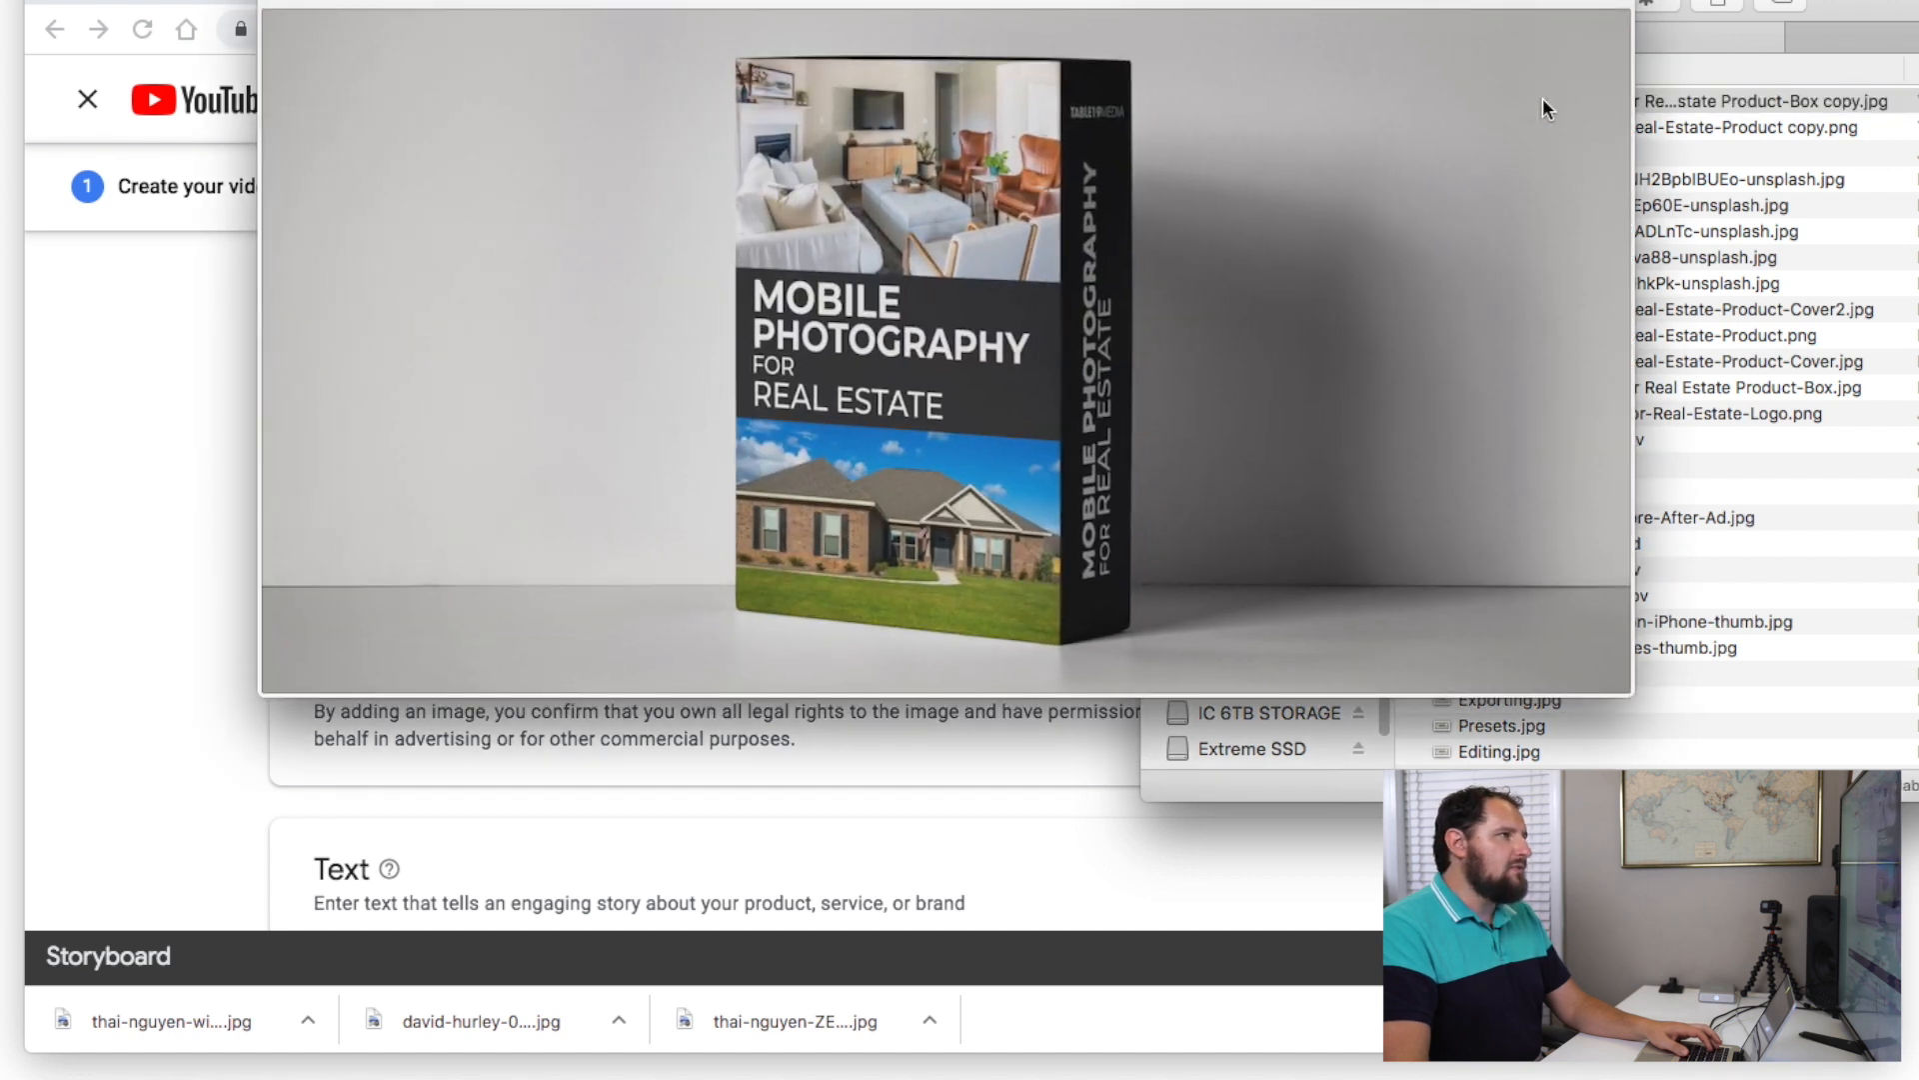
{"action": "key", "text": "space"}
{"action": "left_click_drag", "start_coordinate": [1766, 358], "coordinate": [1499, 680]}
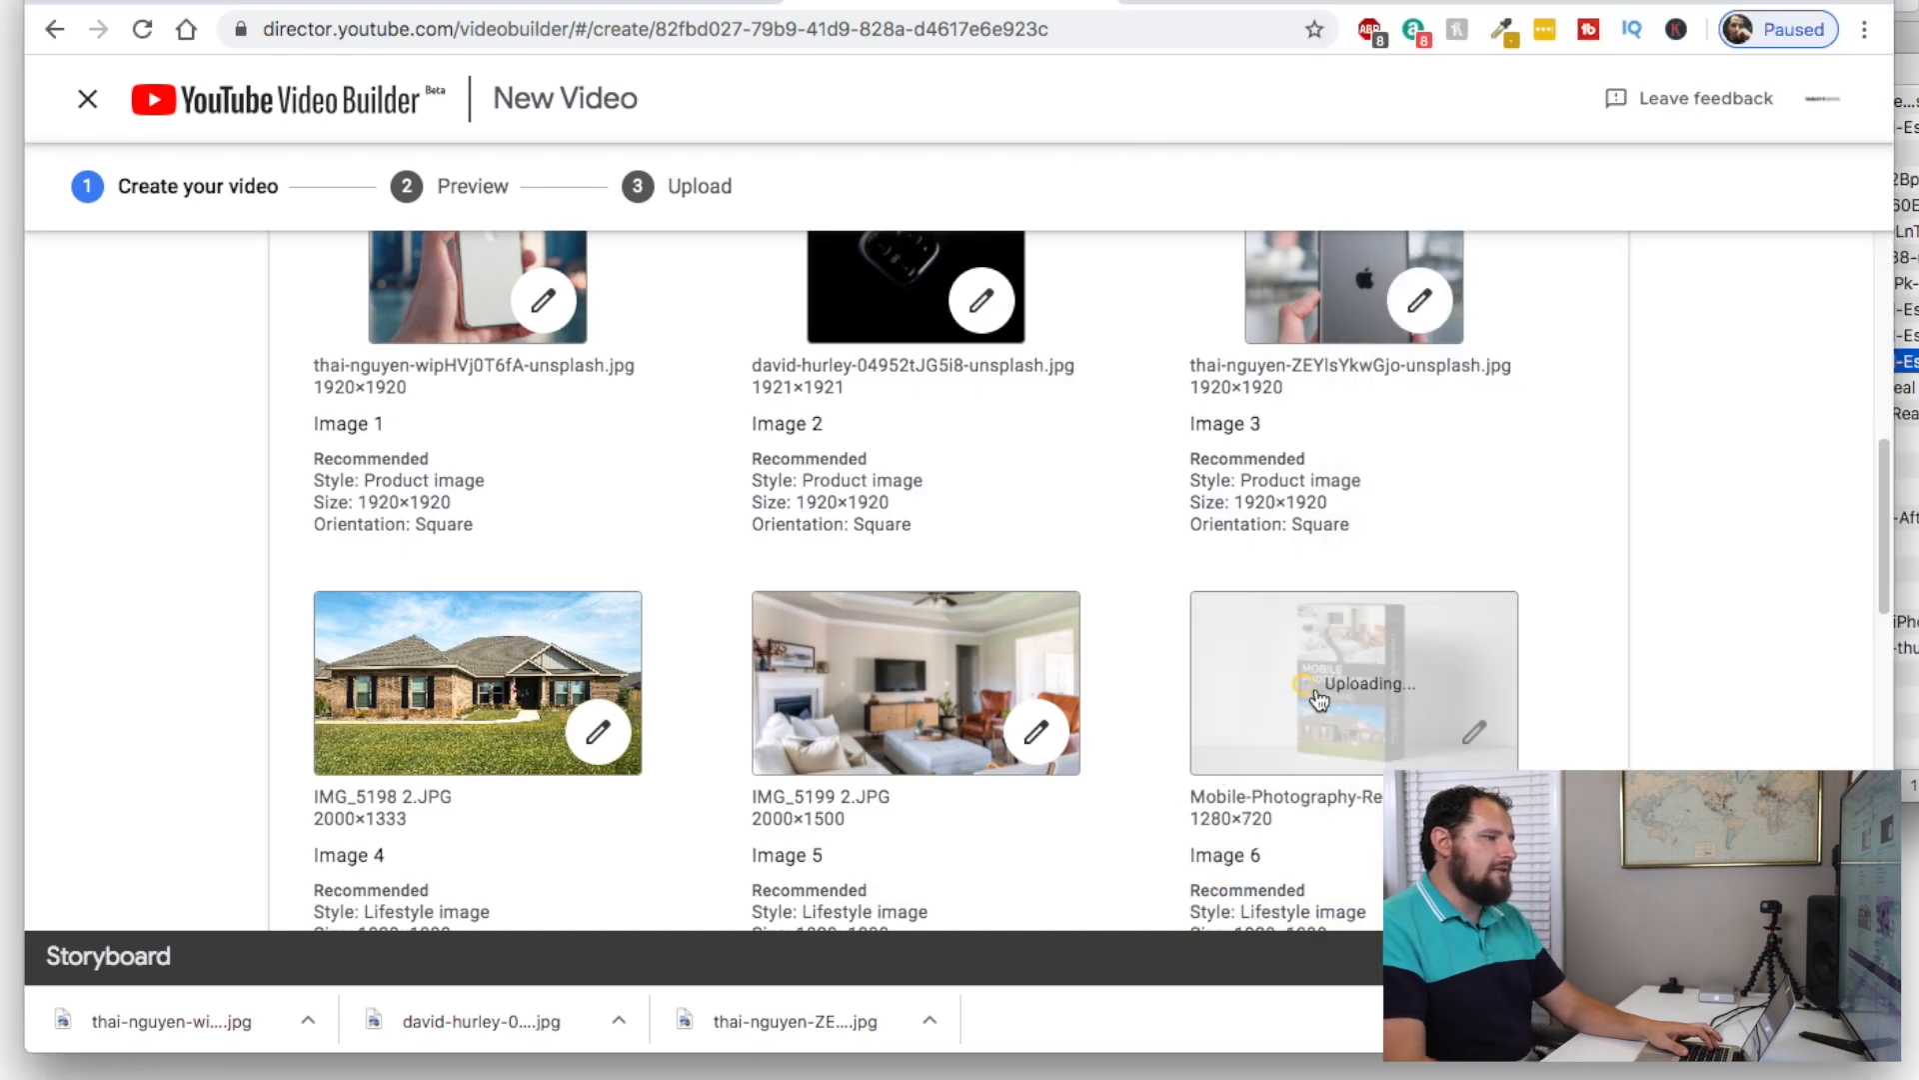
Review the Text, Font and Music sections and examine the storyboard frames for where each text message and image appears
{"action": "scroll", "coordinate": [1571, 560], "scroll_direction": "down", "scroll_amount": 3}
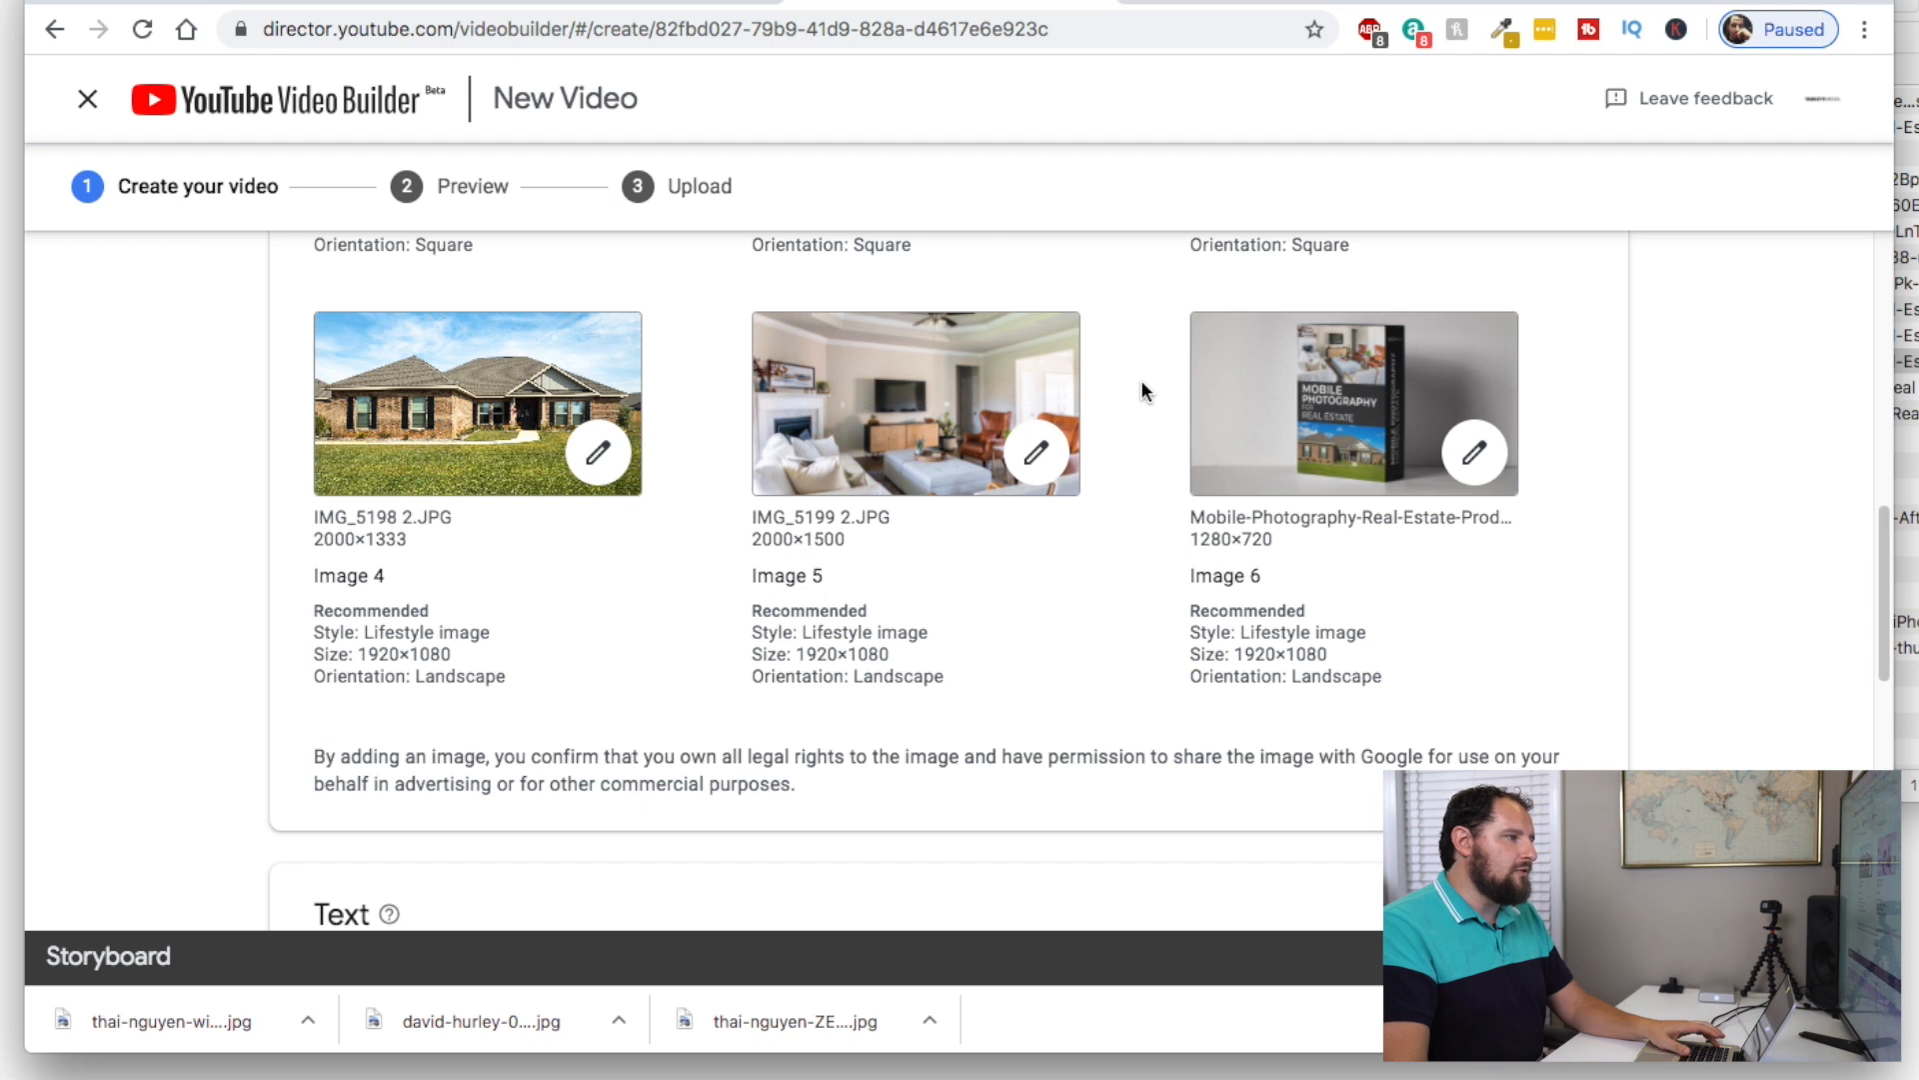
{"action": "scroll", "coordinate": [1146, 387], "scroll_direction": "down", "scroll_amount": 1}
{"action": "scroll", "coordinate": [1145, 390], "scroll_direction": "down", "scroll_amount": 5}
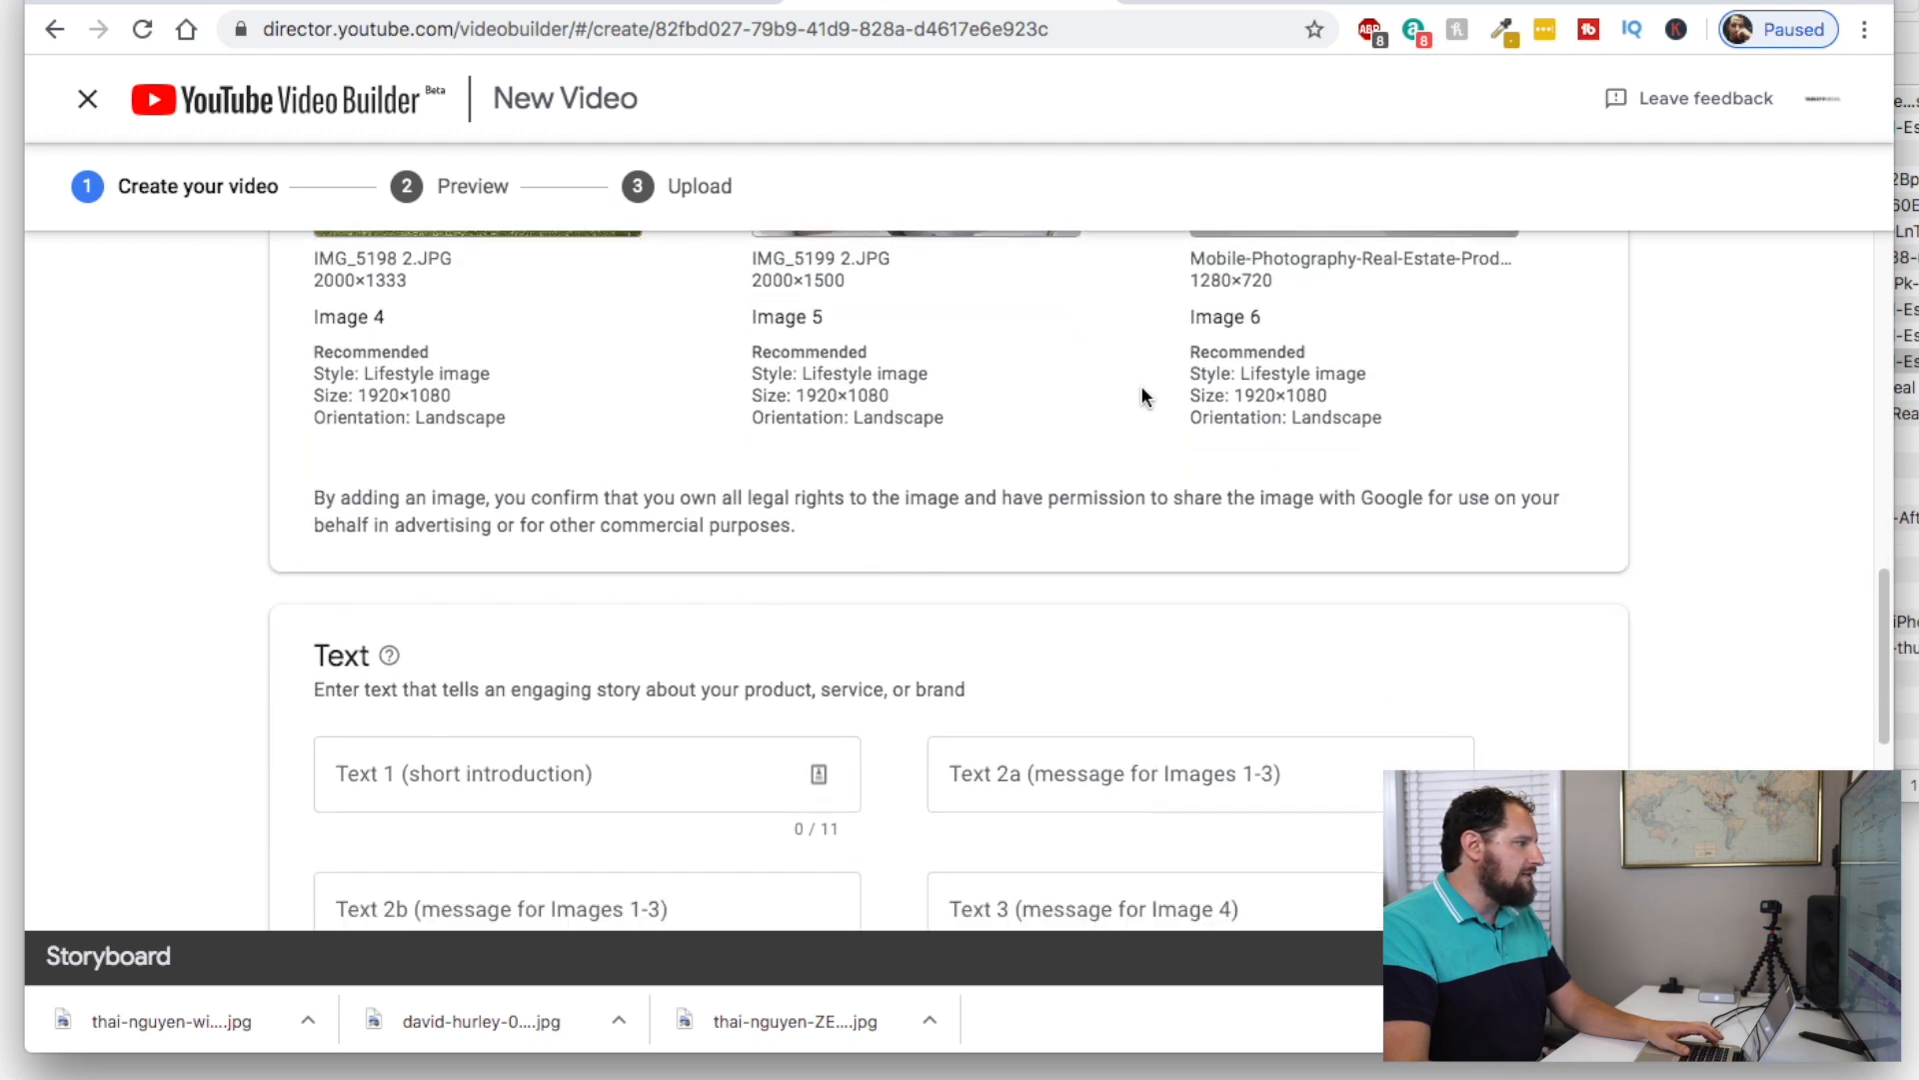
{"action": "scroll", "coordinate": [1143, 392], "scroll_direction": "down", "scroll_amount": 3}
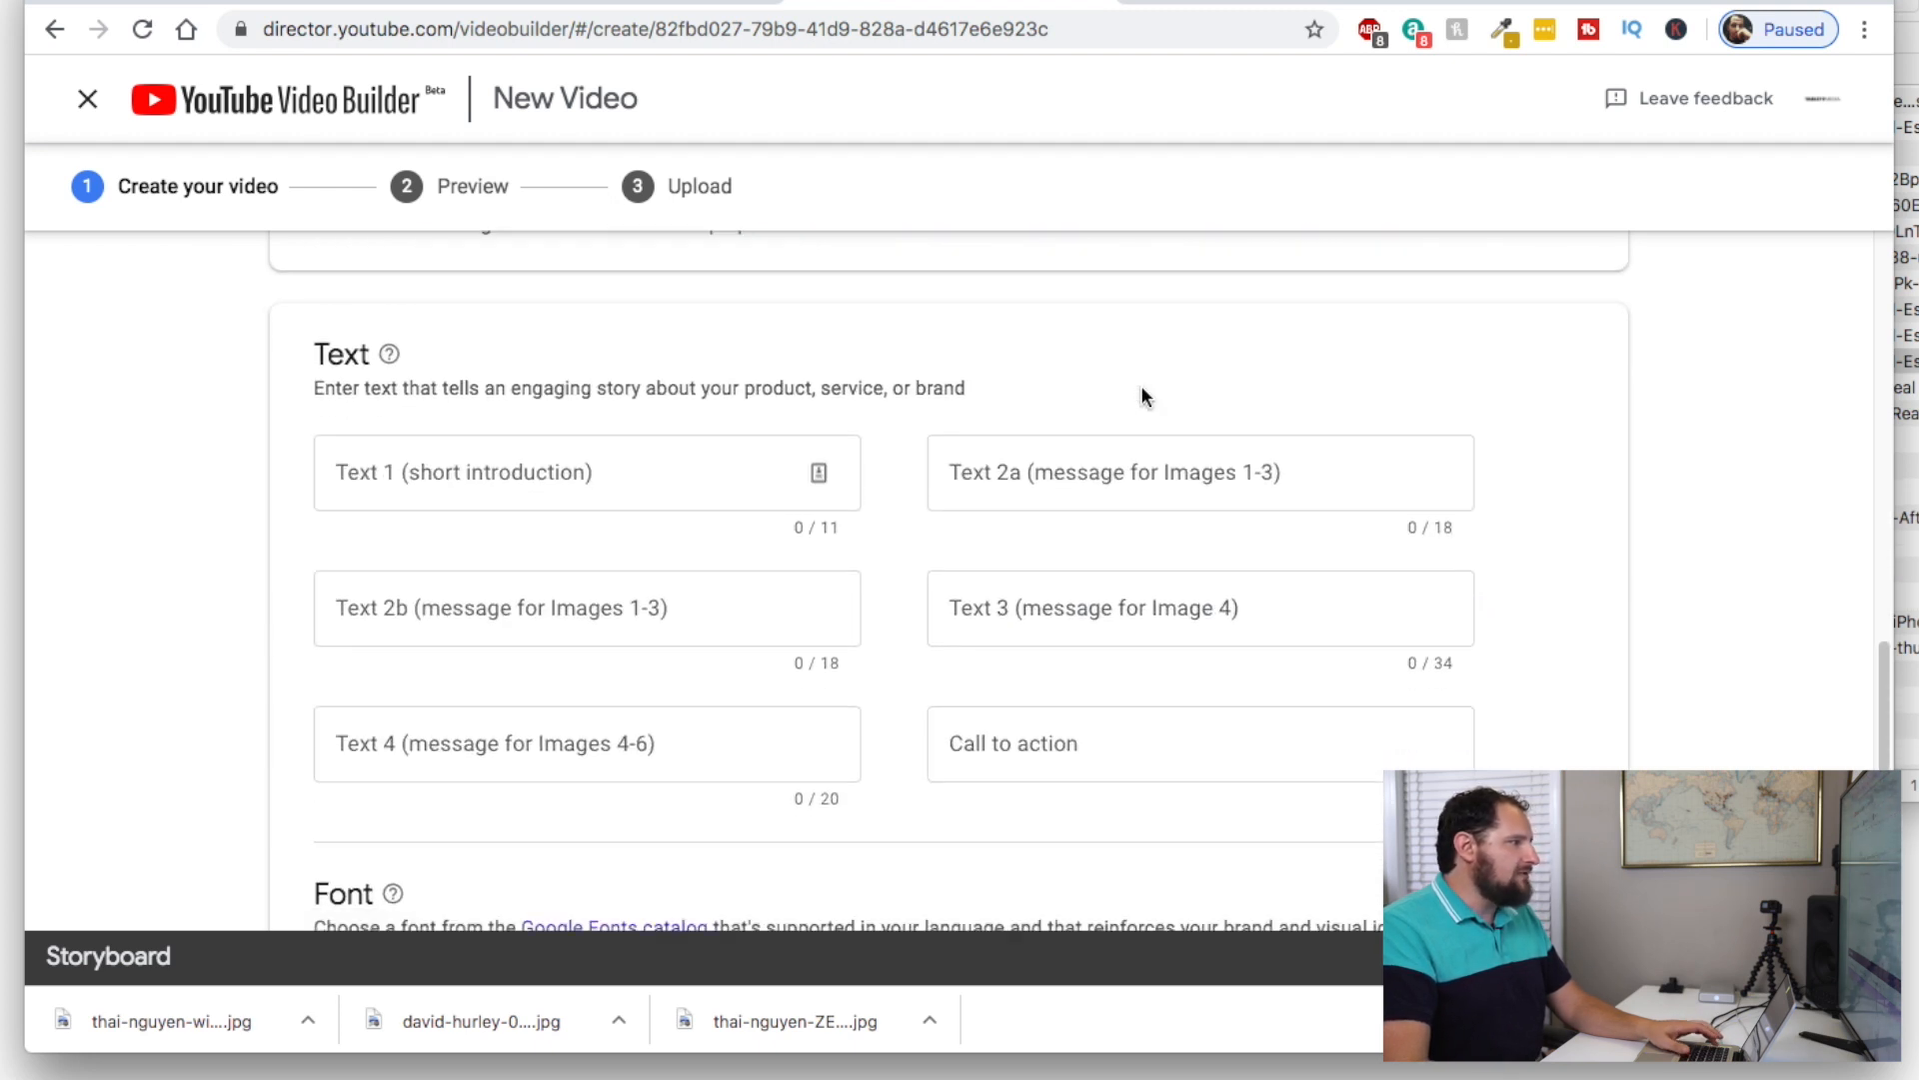
{"action": "scroll", "coordinate": [660, 425], "scroll_direction": "down", "scroll_amount": 1}
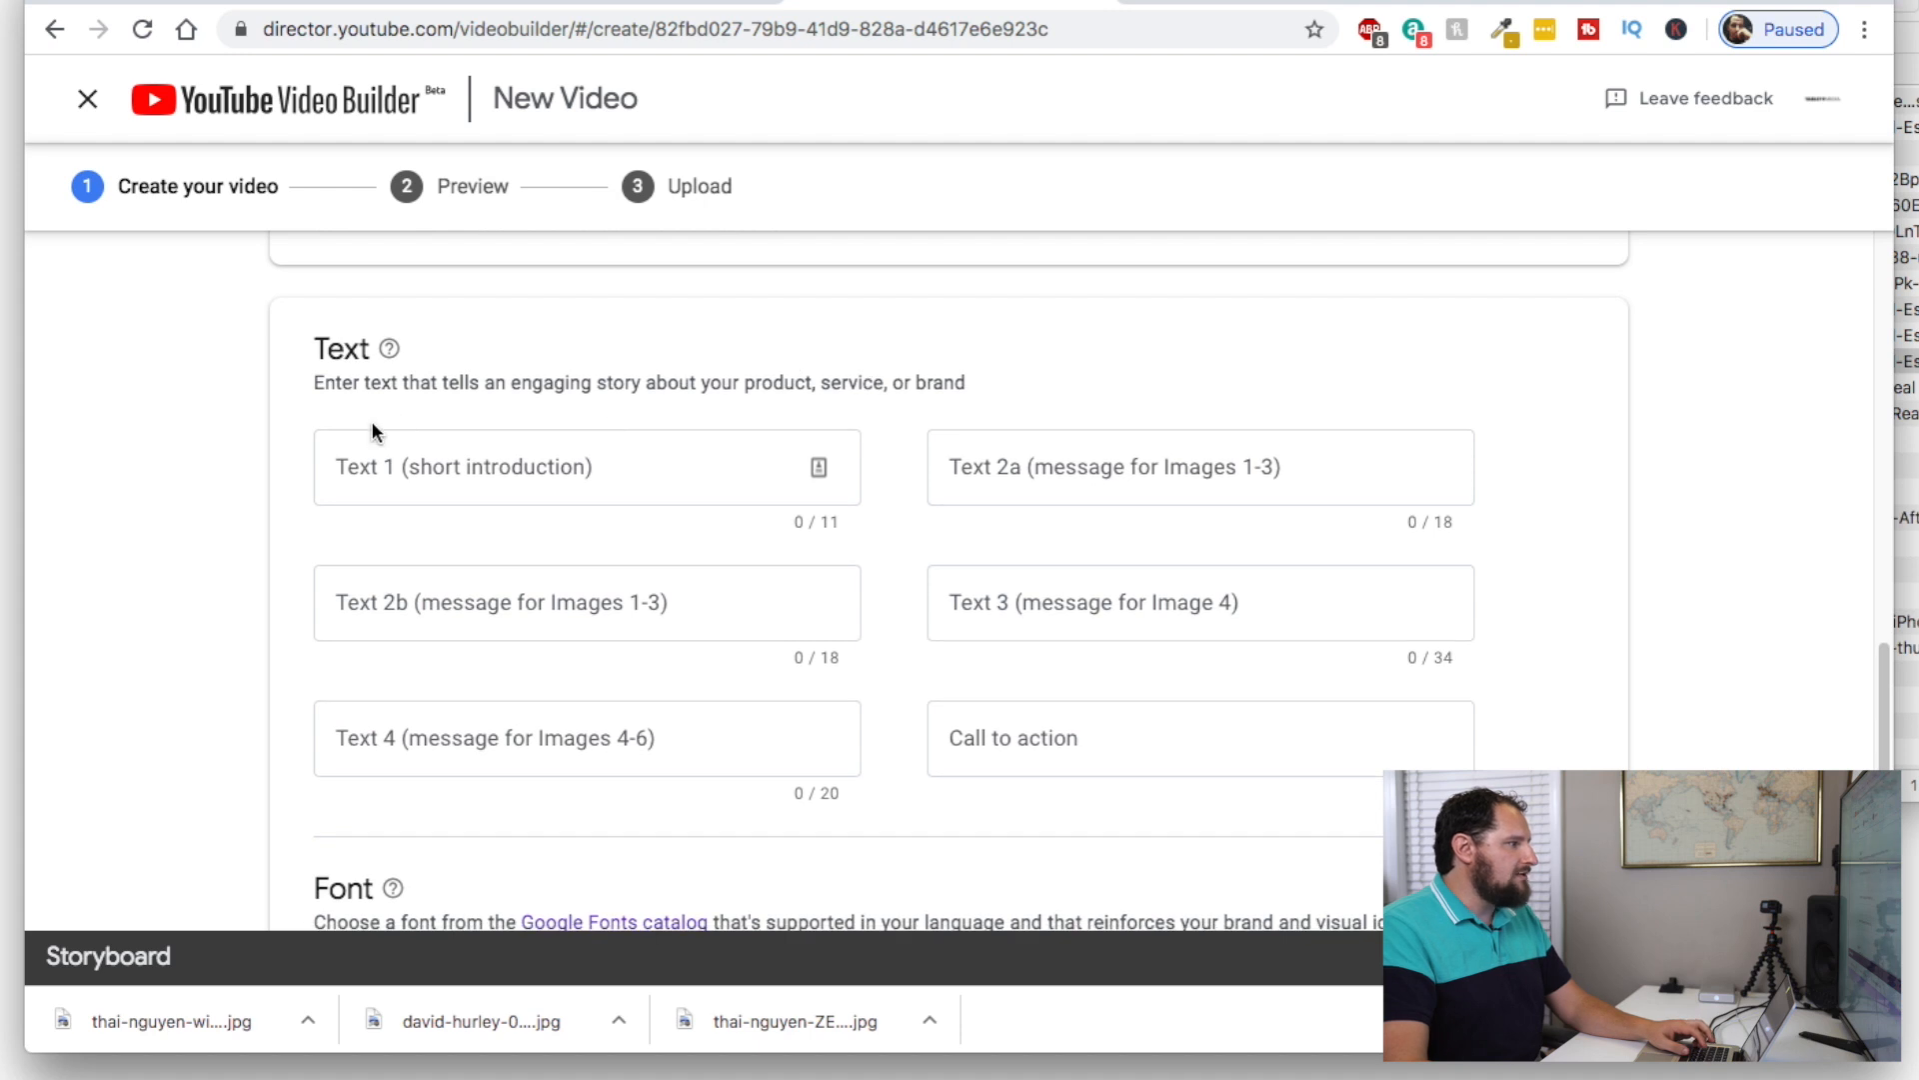
{"action": "scroll", "coordinate": [375, 434], "scroll_direction": "down", "scroll_amount": 10}
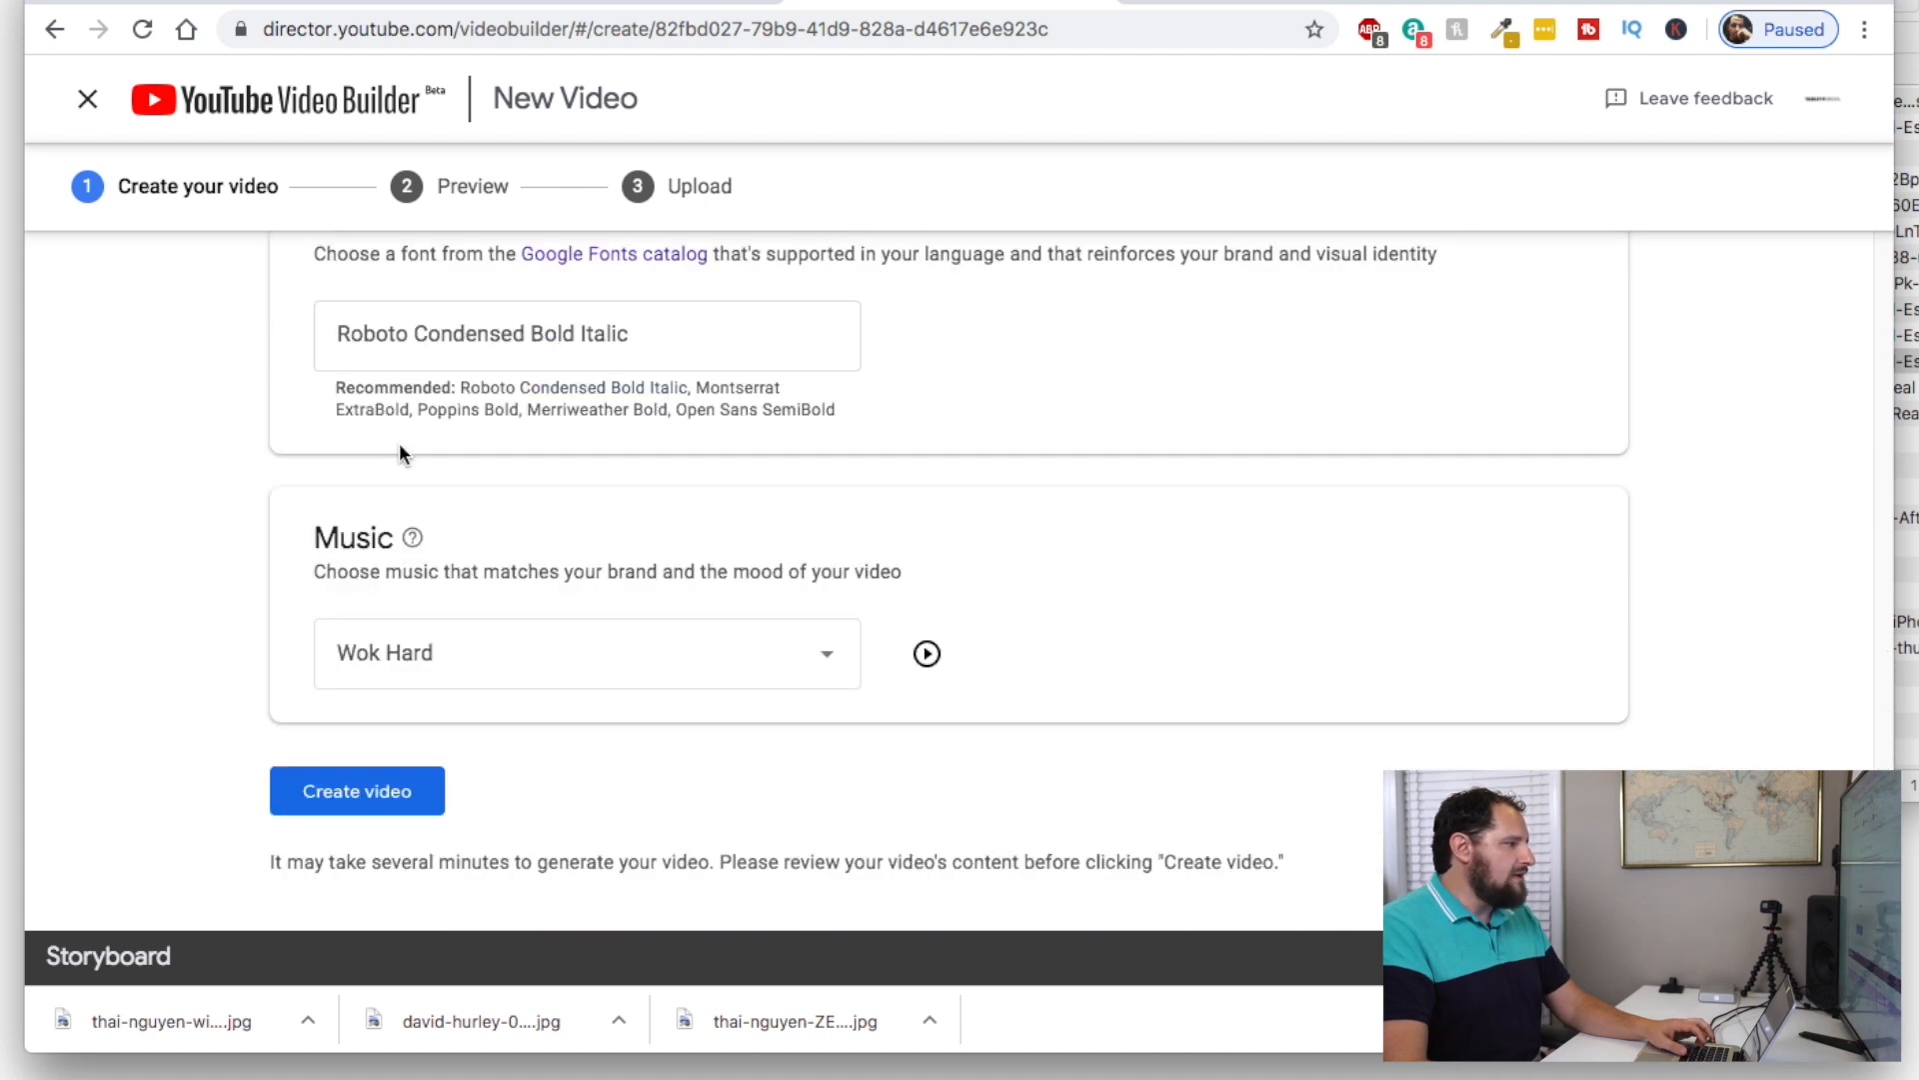
{"action": "scroll", "coordinate": [1634, 578], "scroll_direction": "up", "scroll_amount": 17}
{"action": "scroll", "coordinate": [1635, 577], "scroll_direction": "down", "scroll_amount": 4}
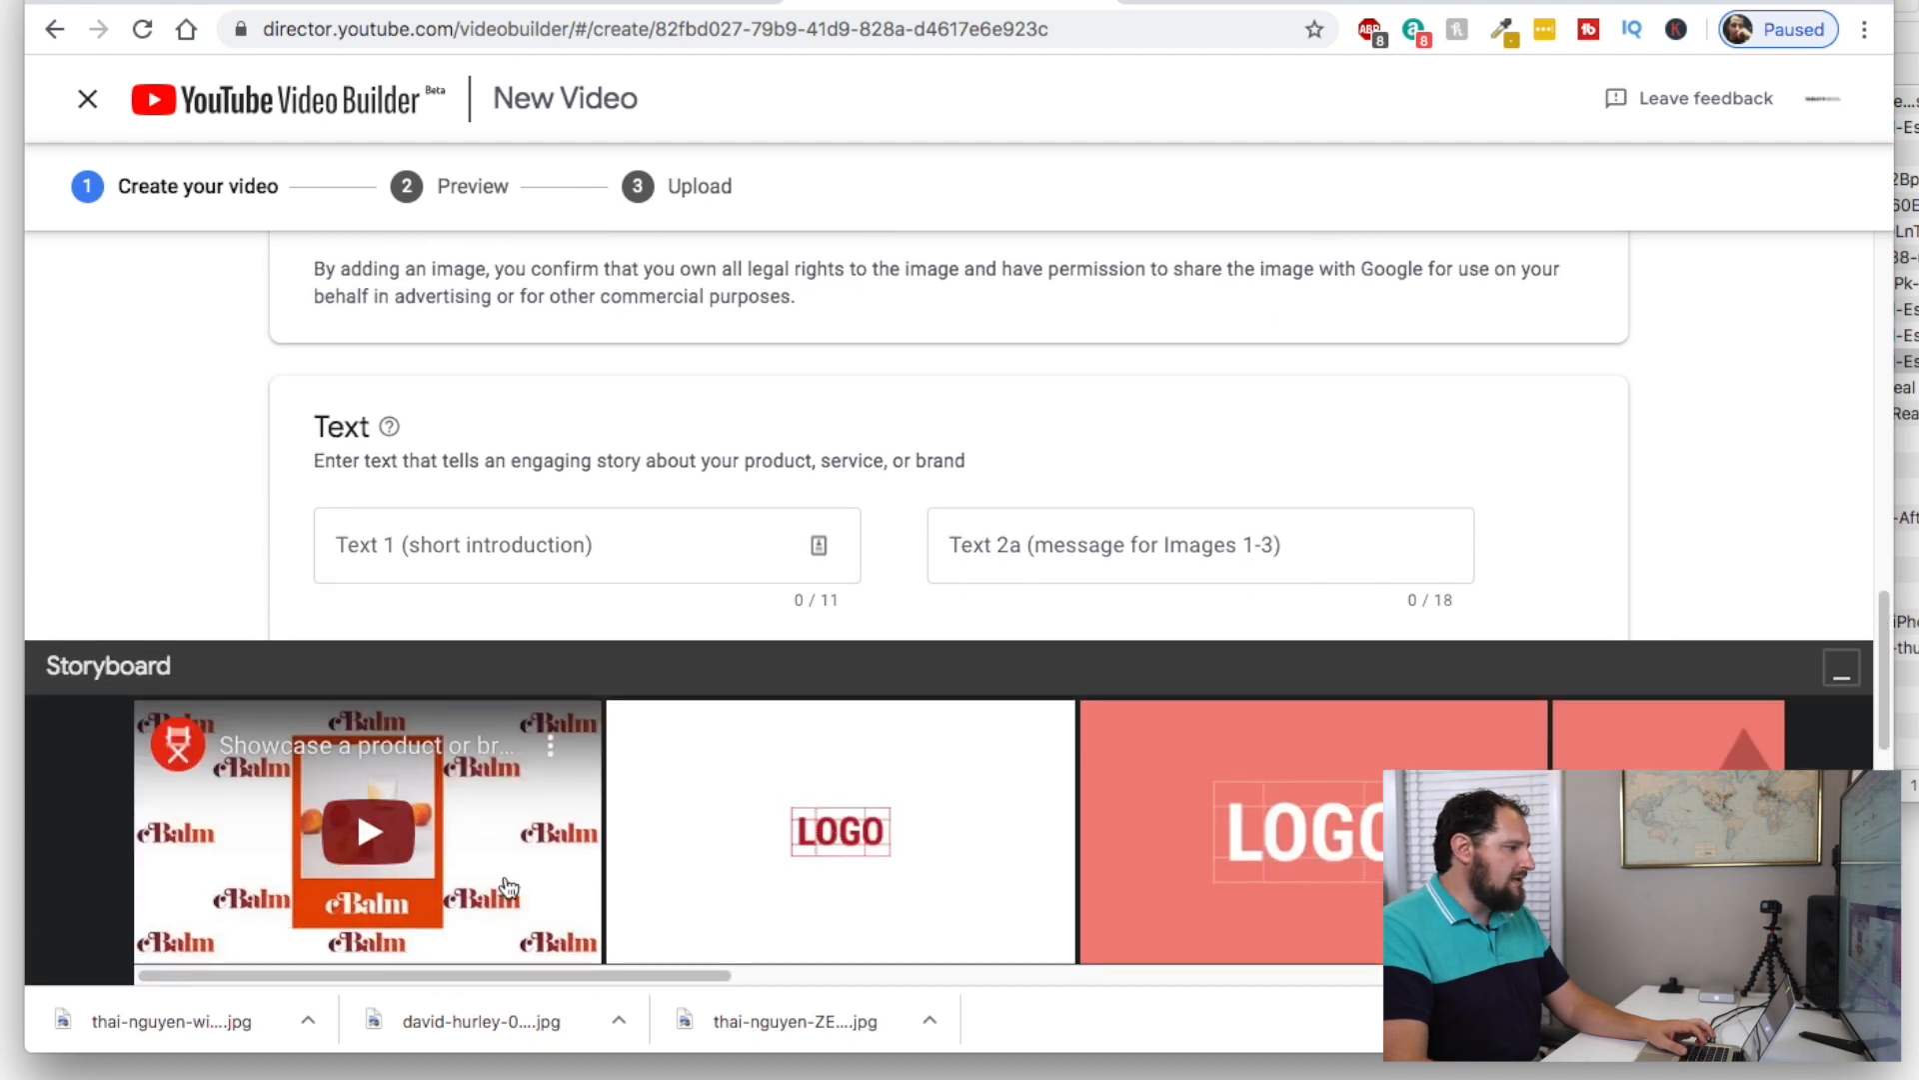
{"action": "left_click_drag", "start_coordinate": [456, 974], "coordinate": [554, 968]}
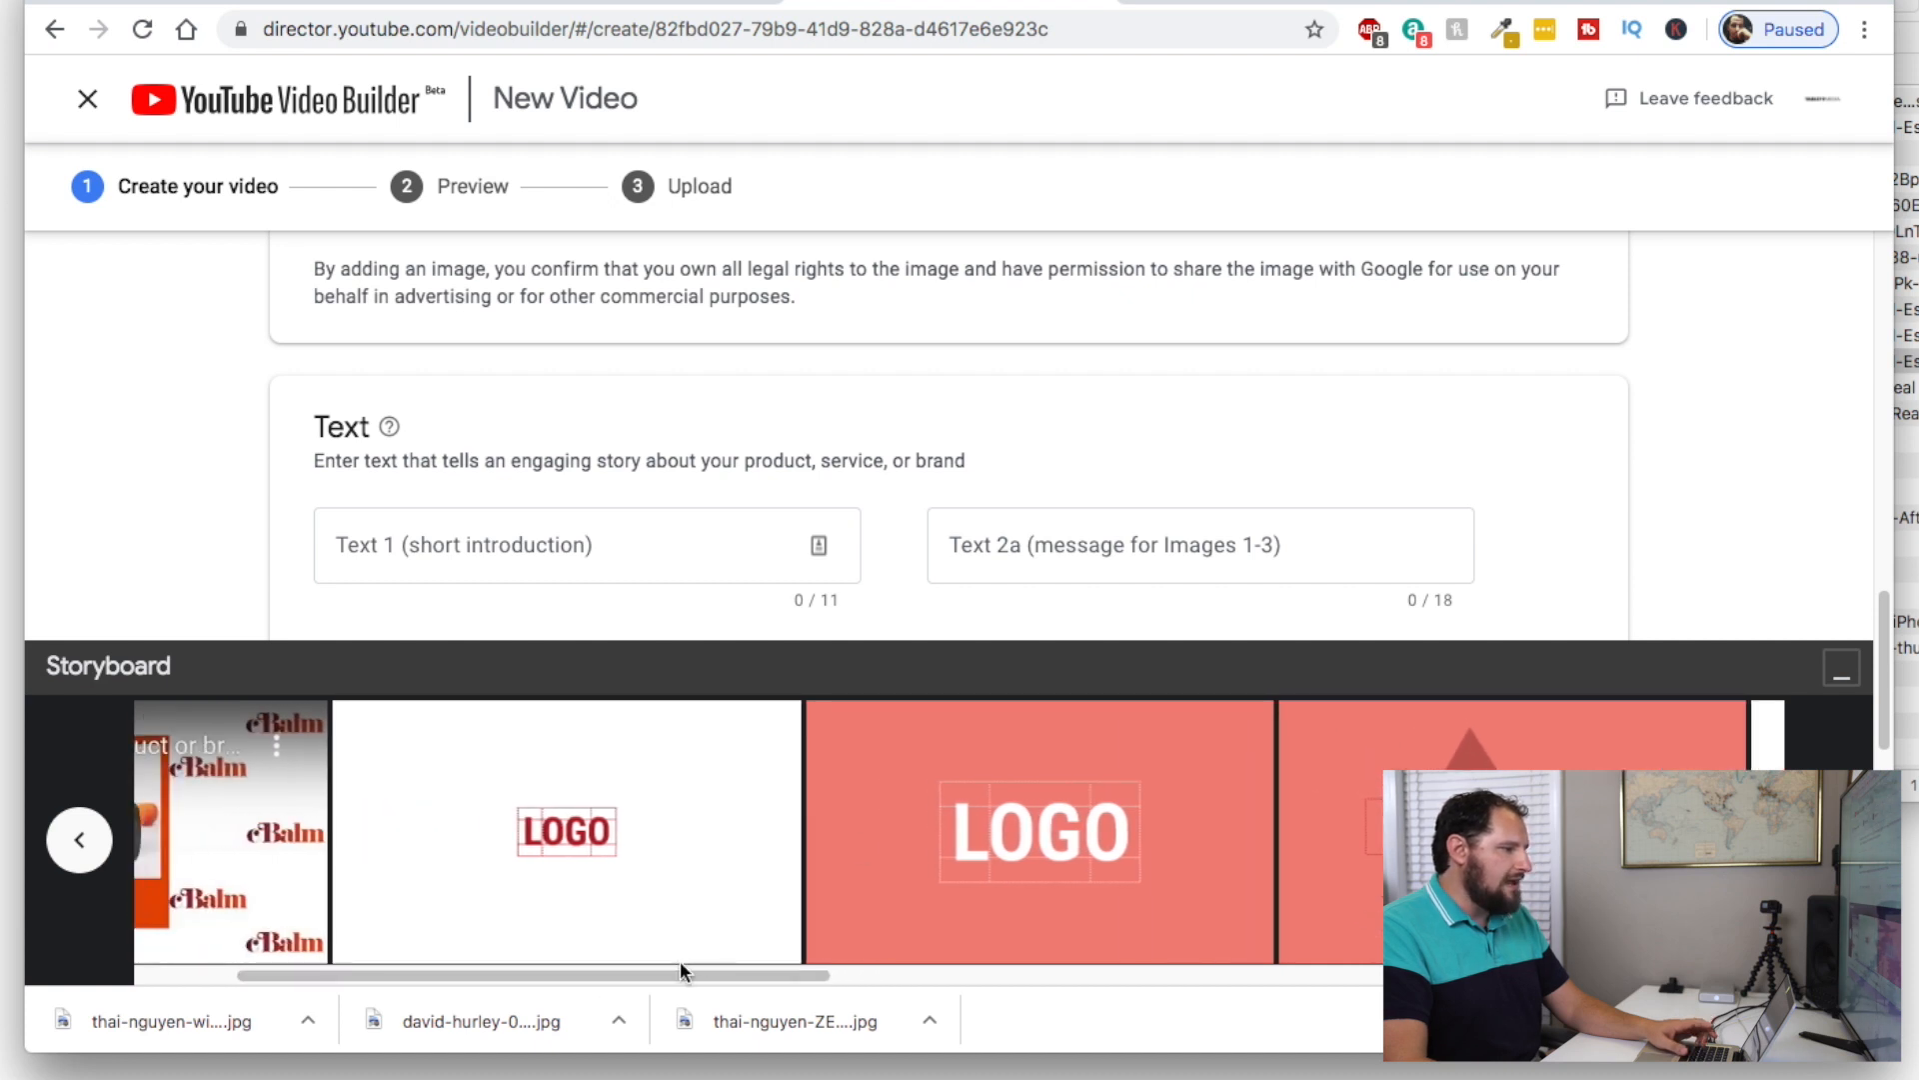
{"action": "left_click_drag", "start_coordinate": [680, 974], "coordinate": [935, 978]}
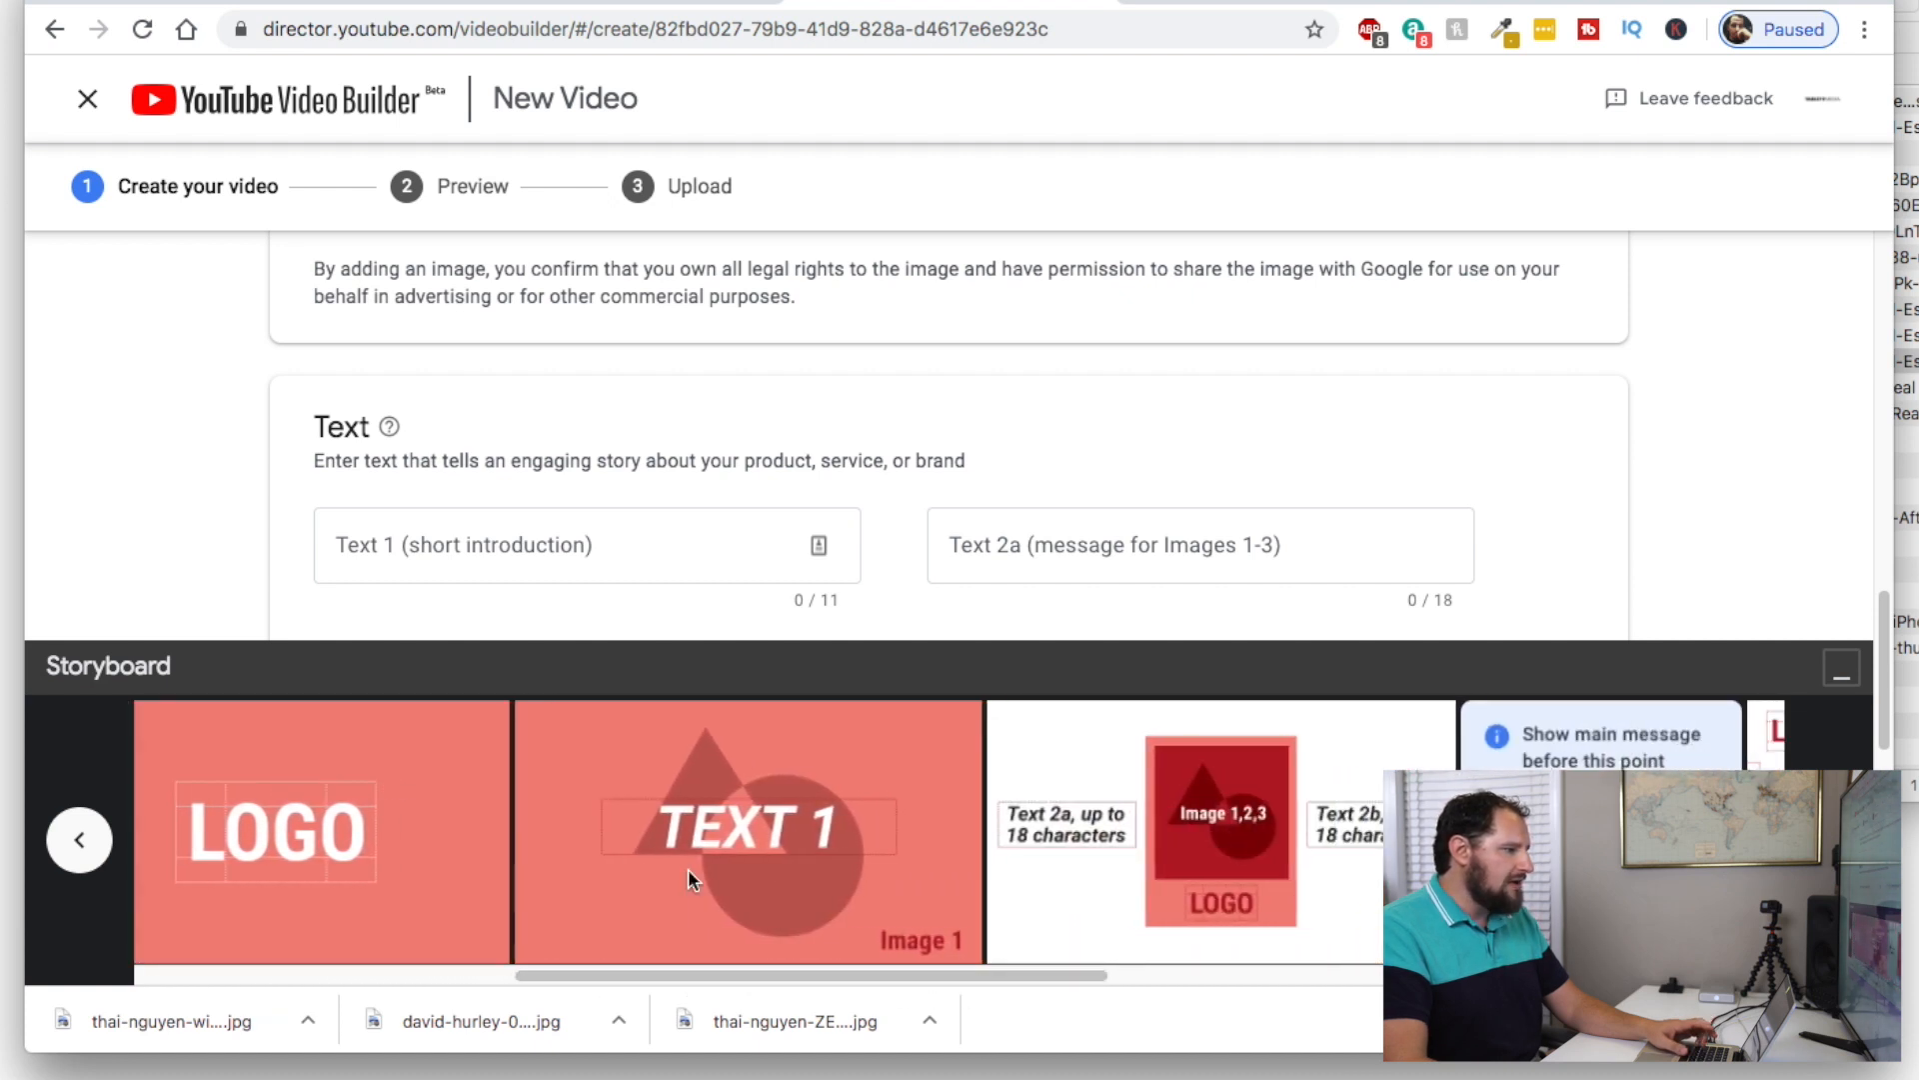
{"action": "left_click_drag", "start_coordinate": [900, 974], "coordinate": [1348, 968]}
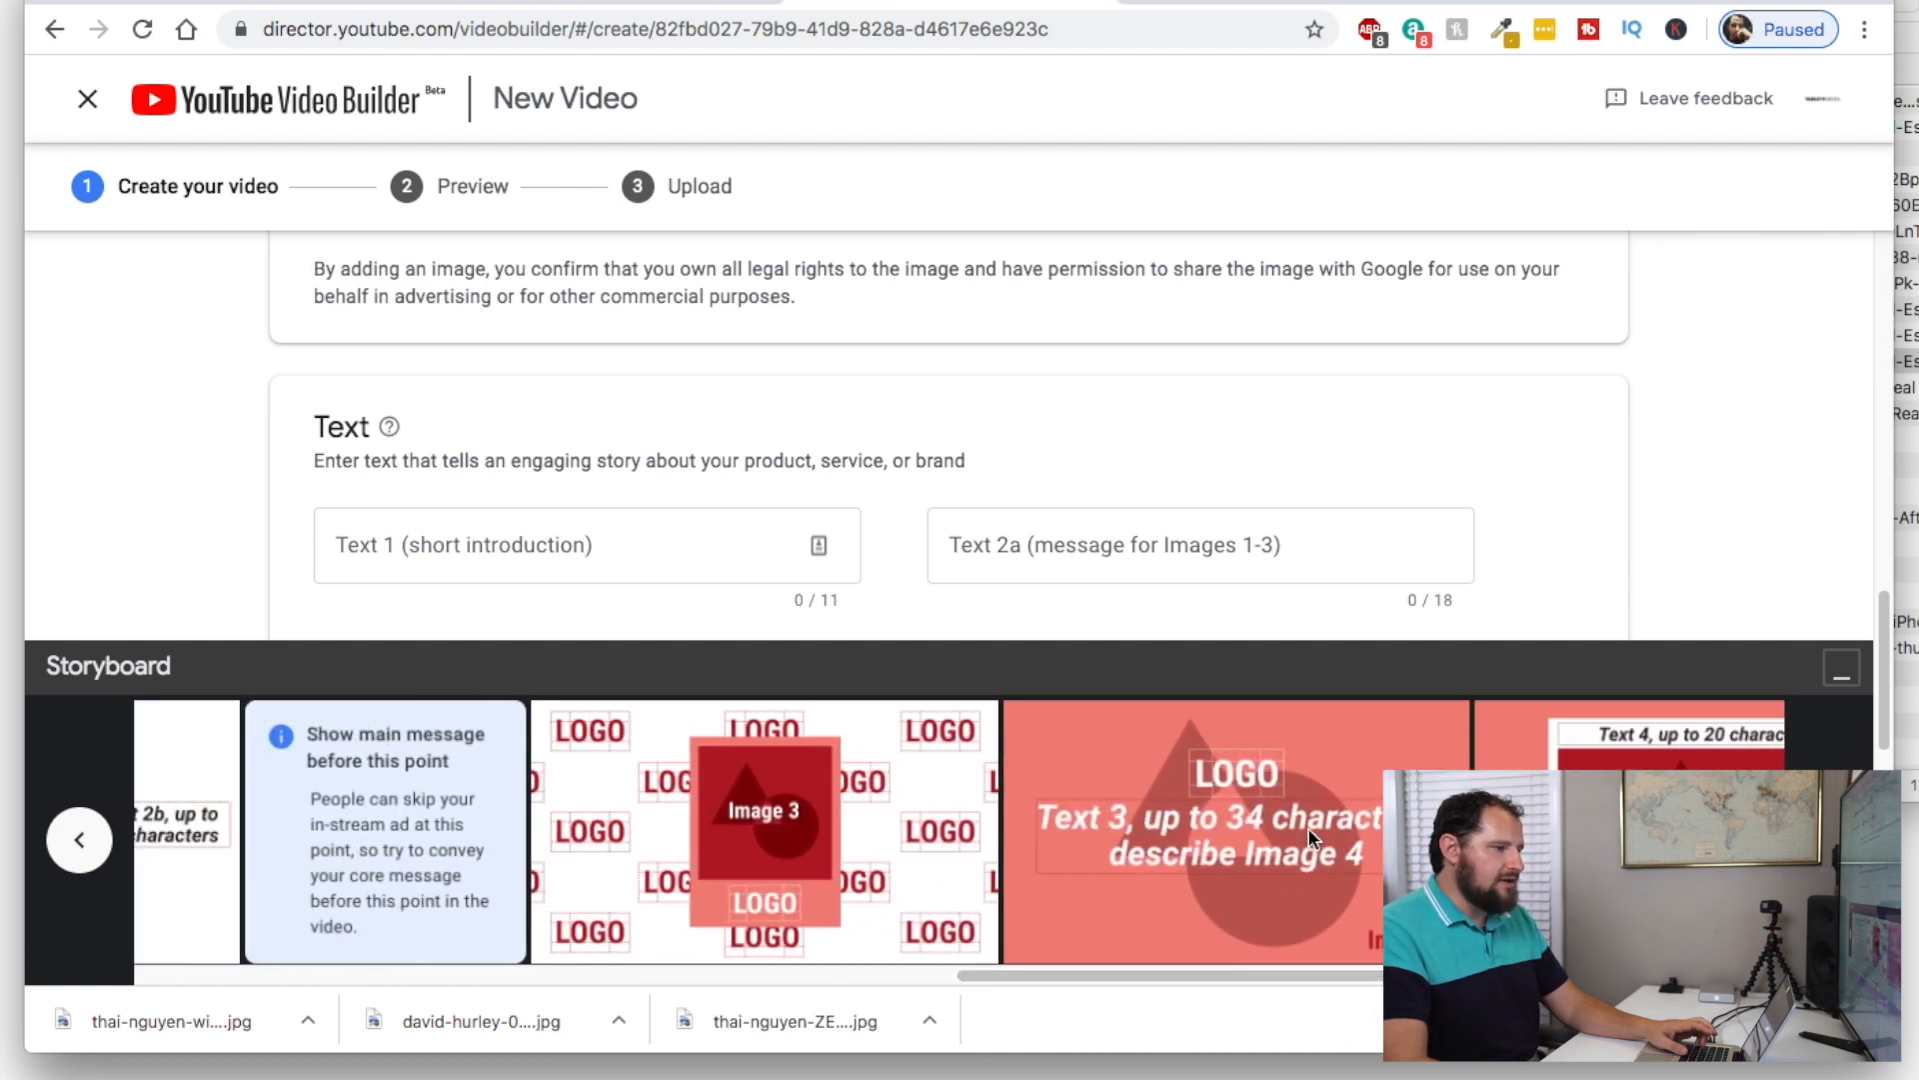
Check the Text 1 frame in the storyboard and enter "Real Estate" as the short introduction in Text 1
{"action": "left_click_drag", "start_coordinate": [1323, 958], "coordinate": [584, 967]}
{"action": "left_click_drag", "start_coordinate": [716, 969], "coordinate": [985, 966]}
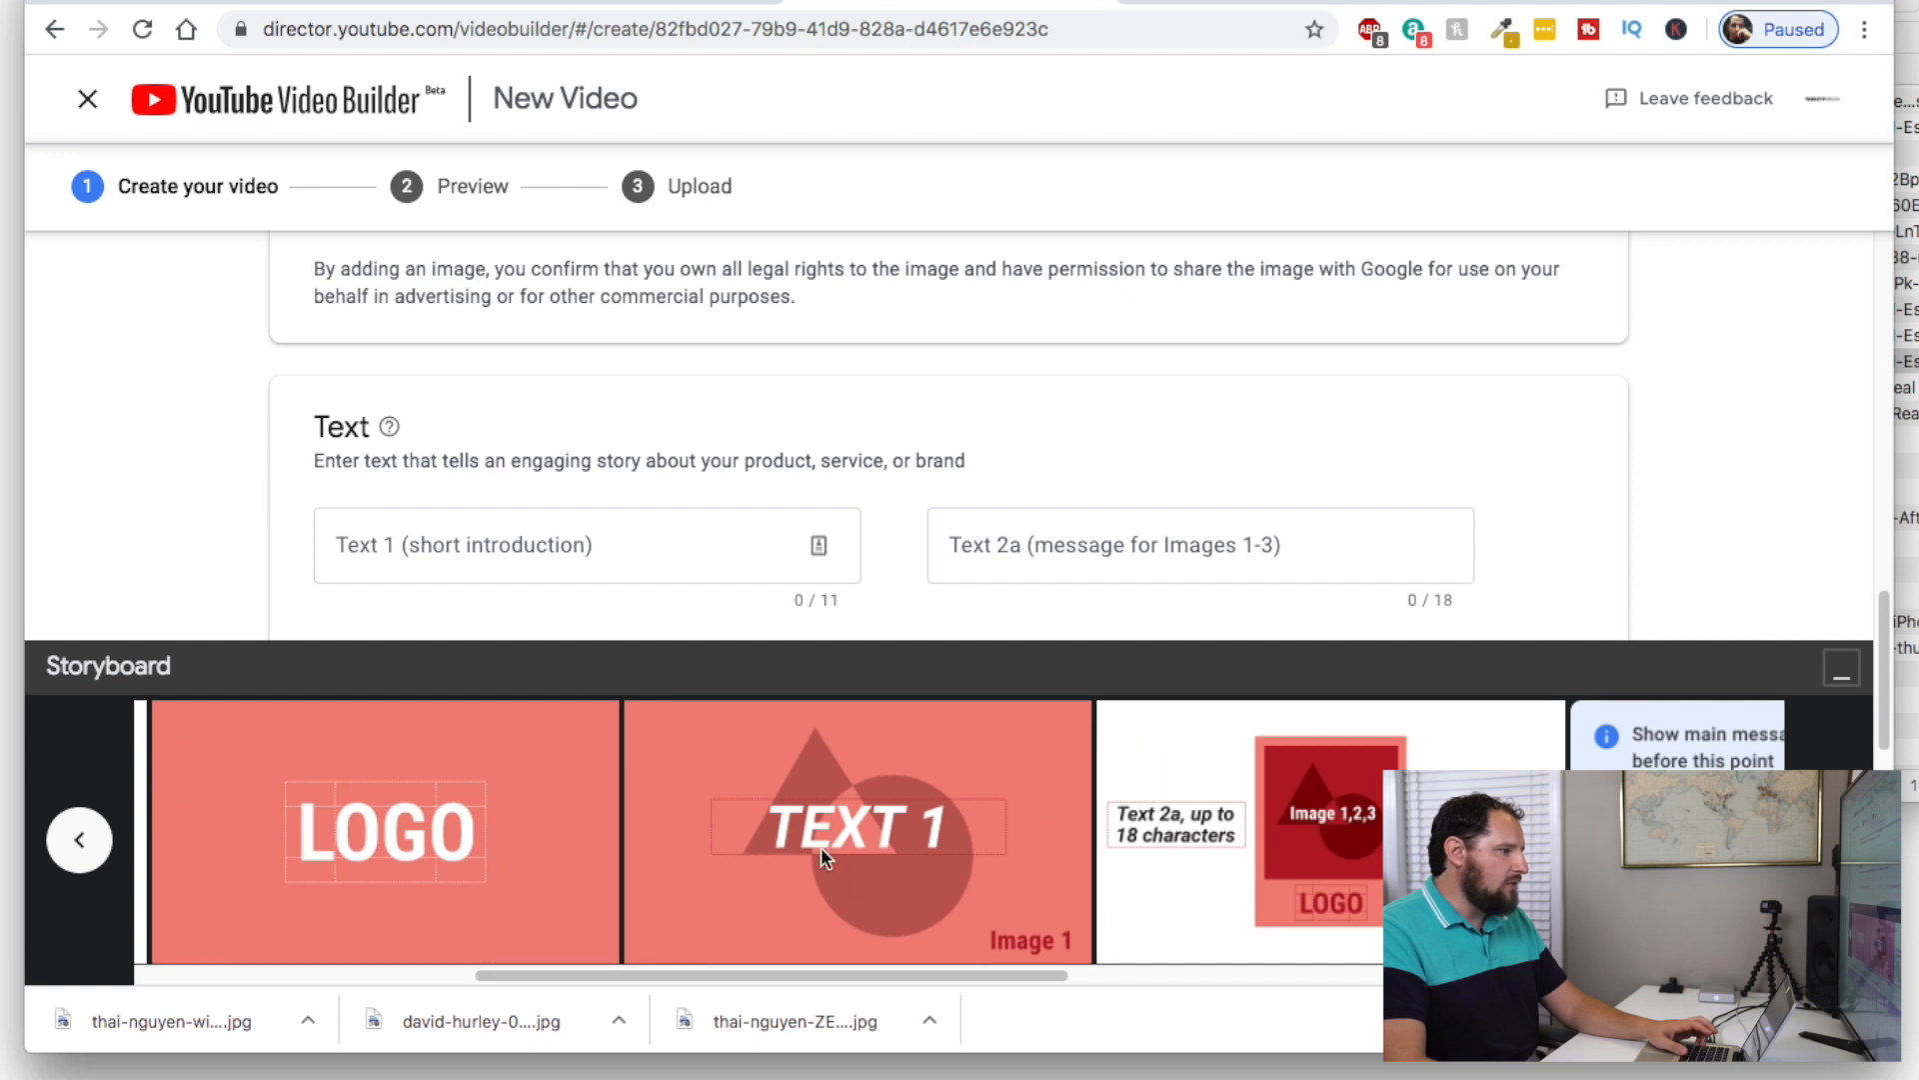
{"action": "scroll", "coordinate": [855, 449], "scroll_direction": "down", "scroll_amount": 2}
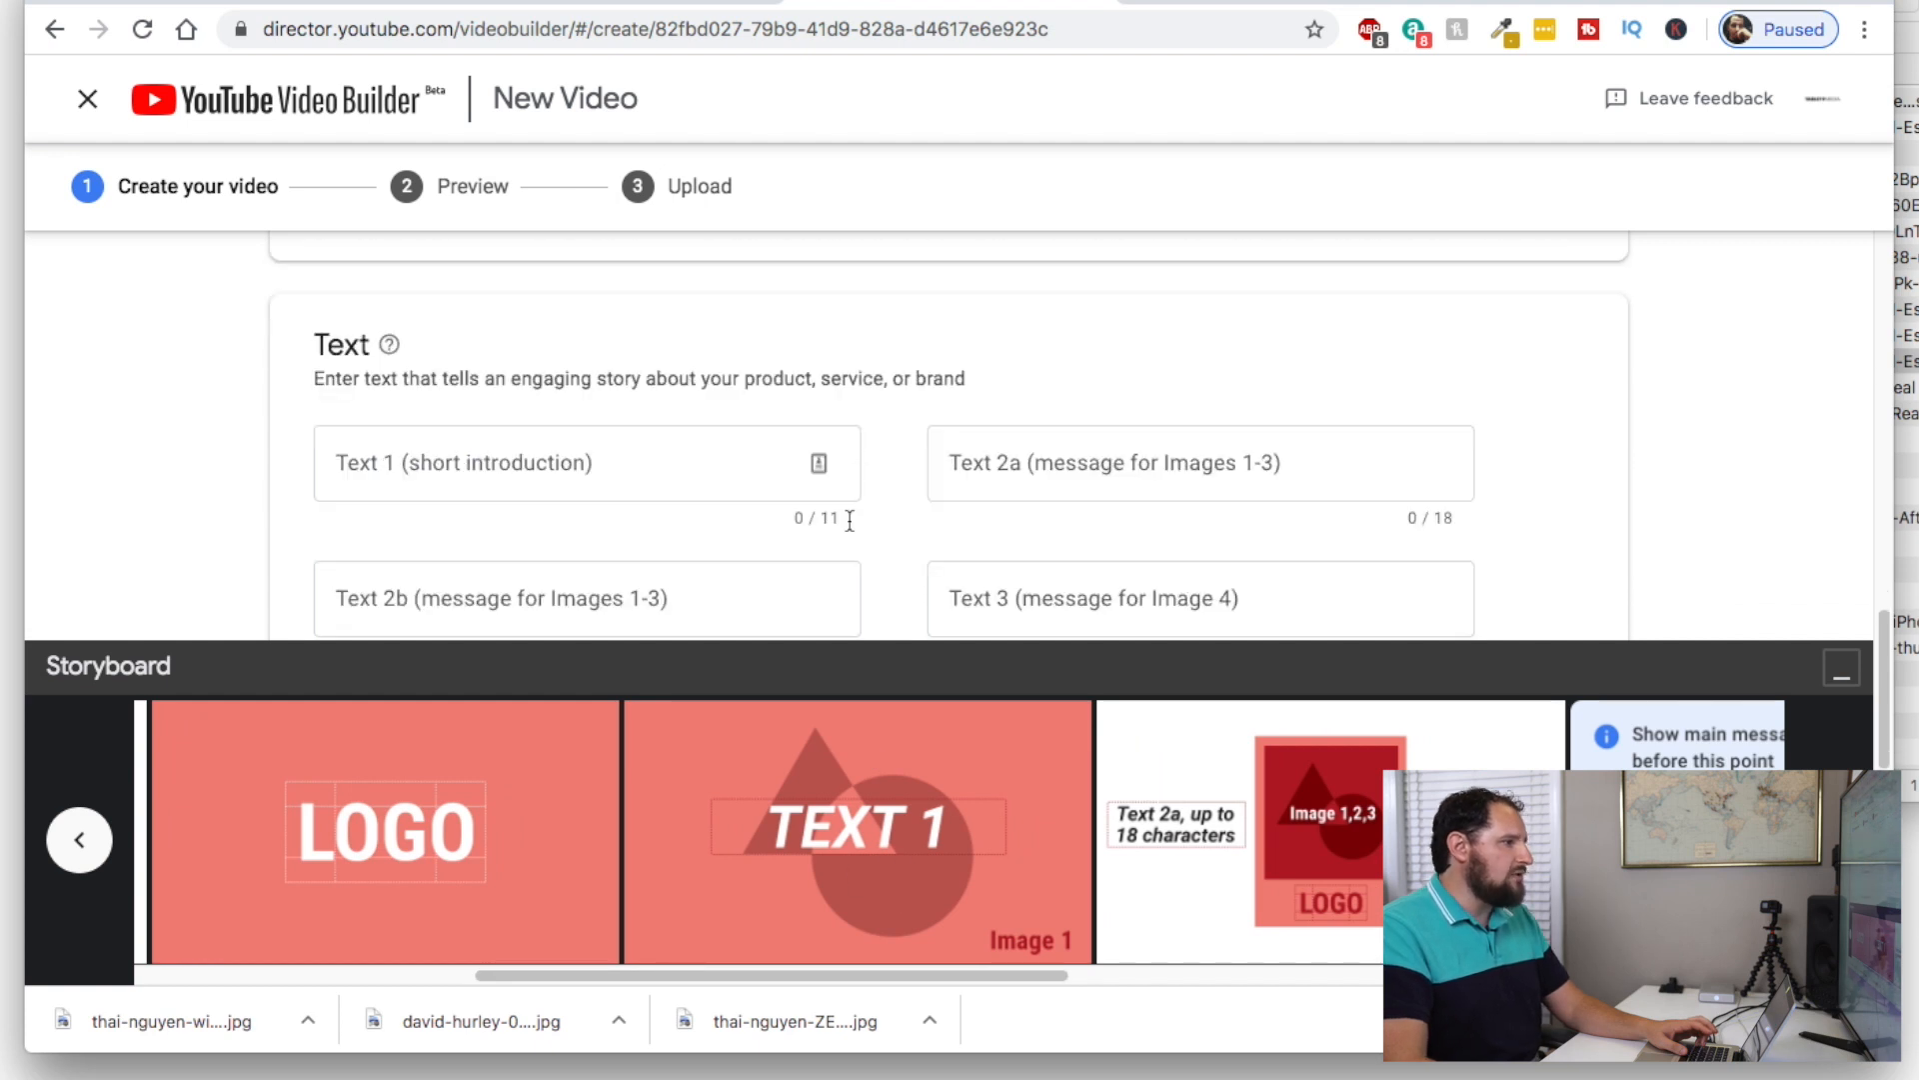
{"action": "left_click", "coordinate": [660, 463]}
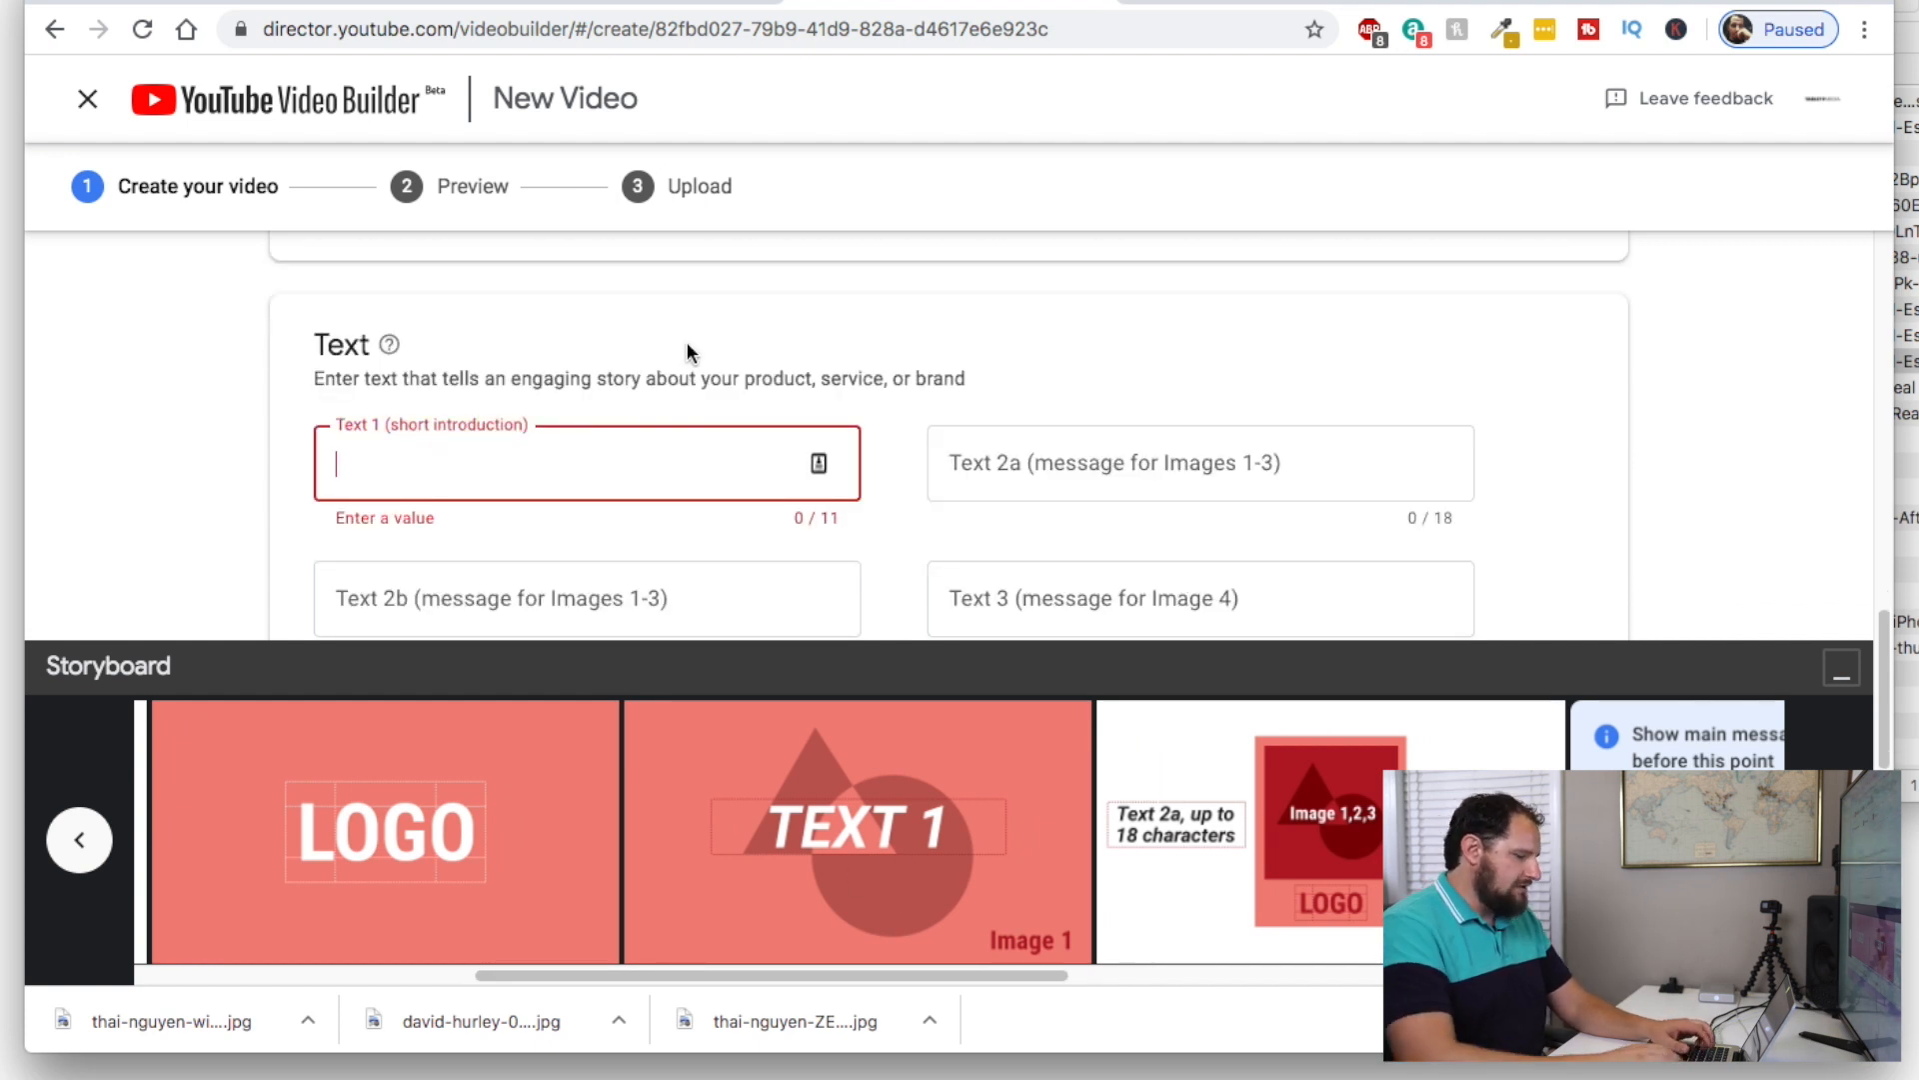
{"action": "type", "text": "Real Estate"}
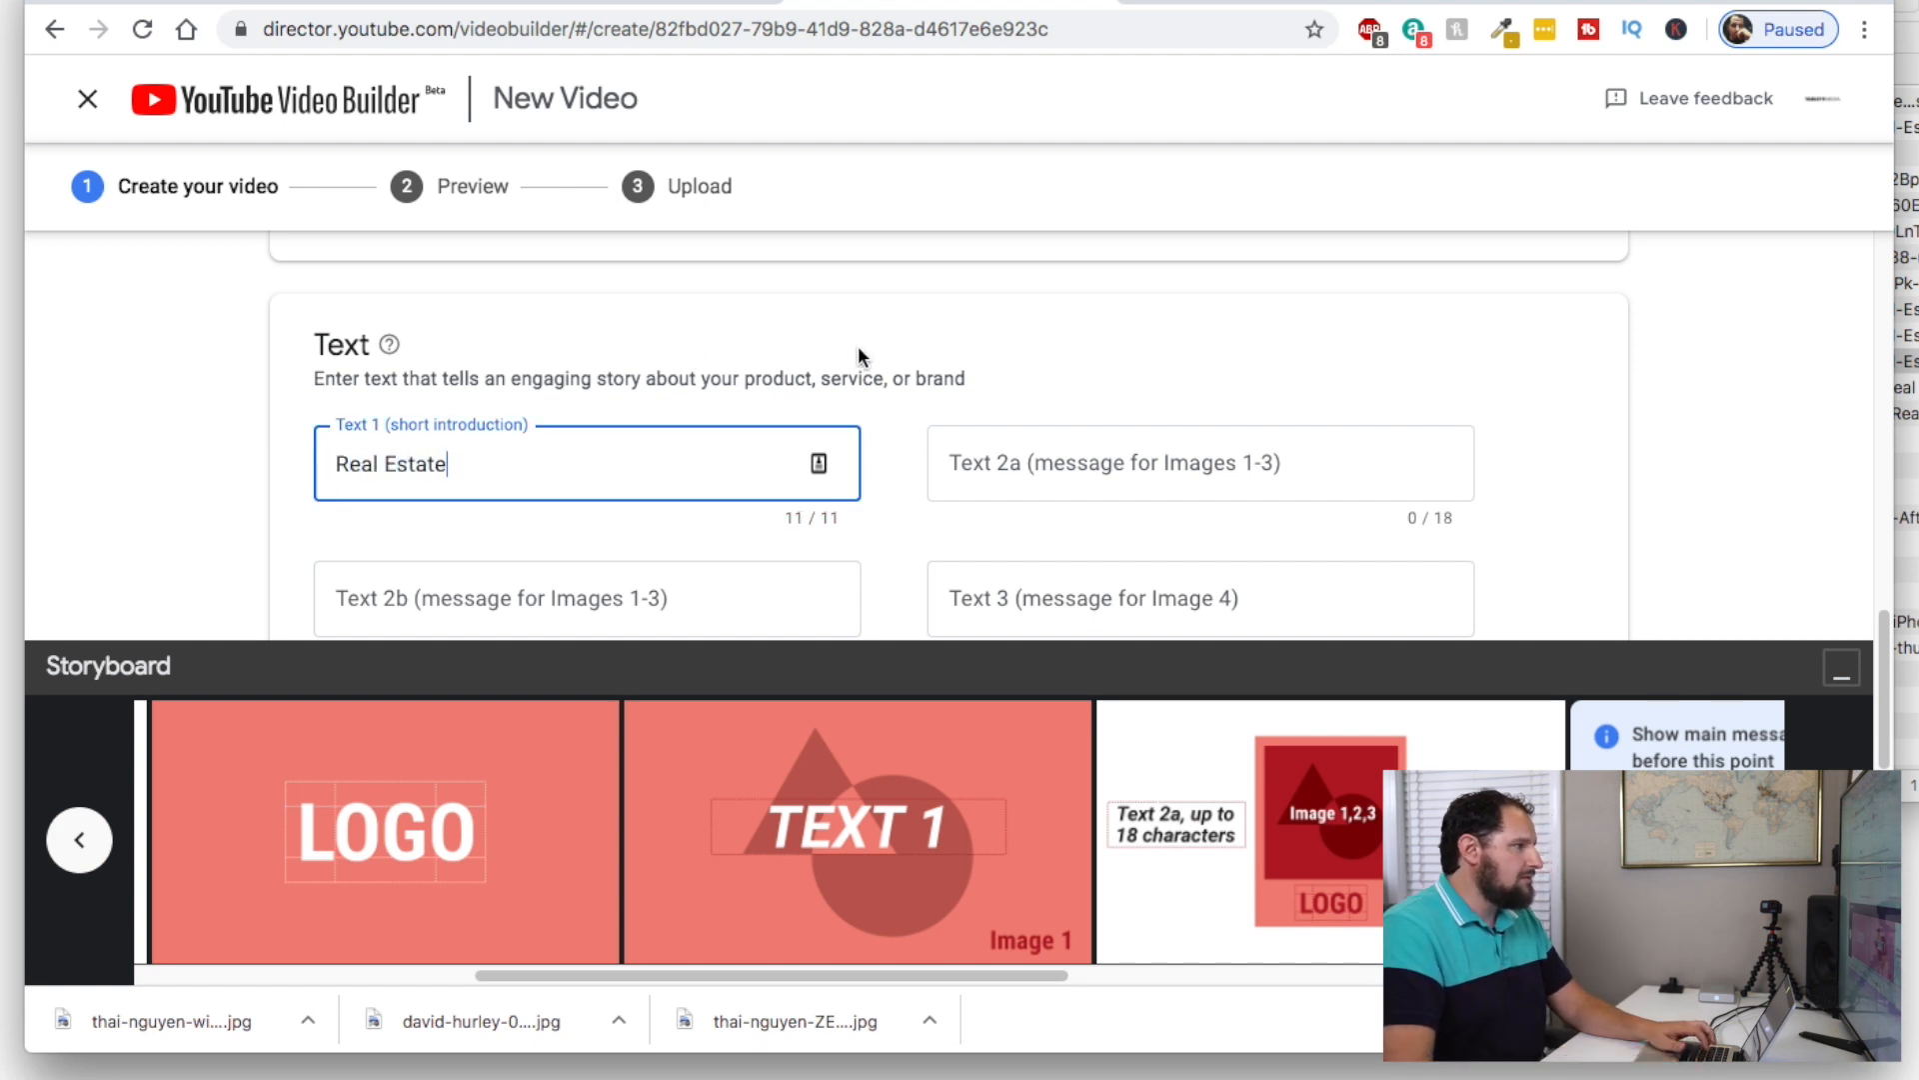
Enter "Shoot Photos" as the Text 2a message for Images 1-3, checking its frame in the storyboard
{"action": "scroll", "coordinate": [900, 350], "scroll_direction": "down", "scroll_amount": 1}
{"action": "left_click", "coordinate": [1013, 430]}
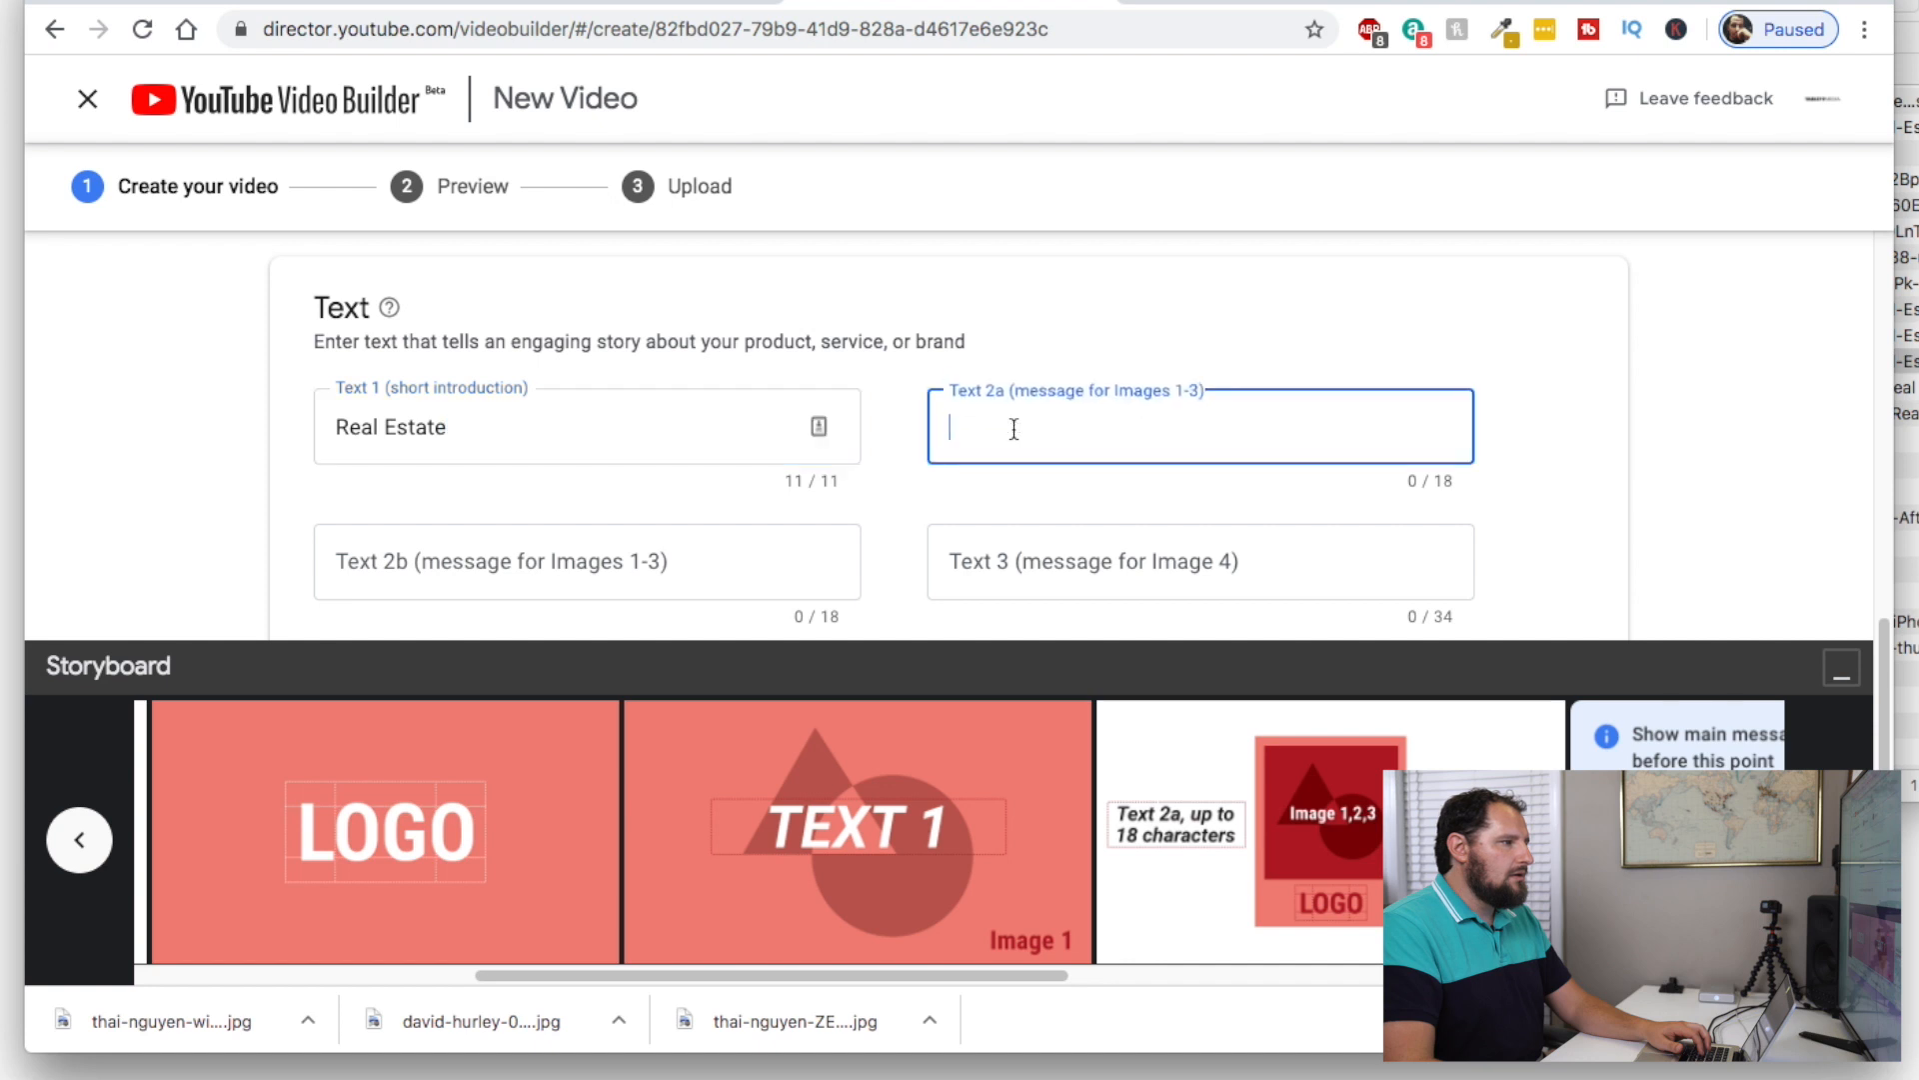
{"action": "left_click_drag", "start_coordinate": [992, 976], "coordinate": [1092, 965]}
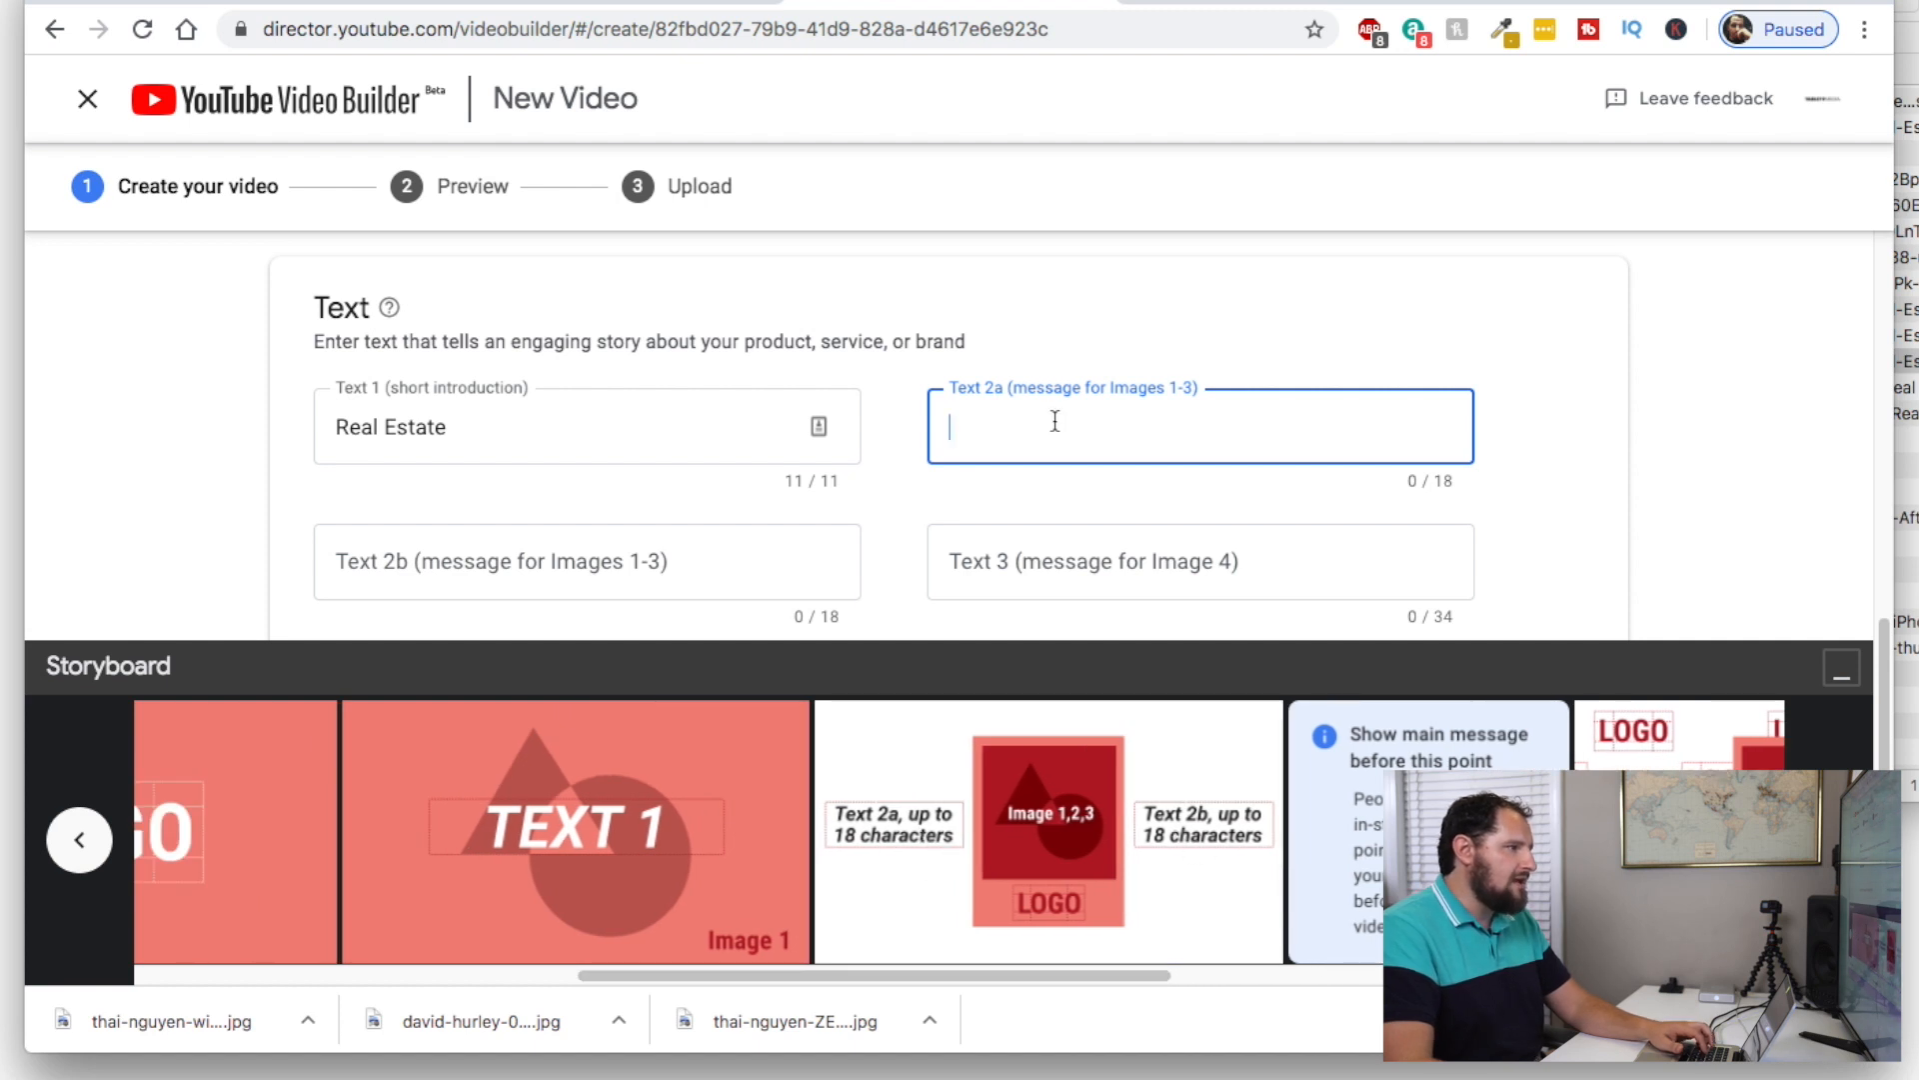
{"action": "type", "text": "Shoot S"}
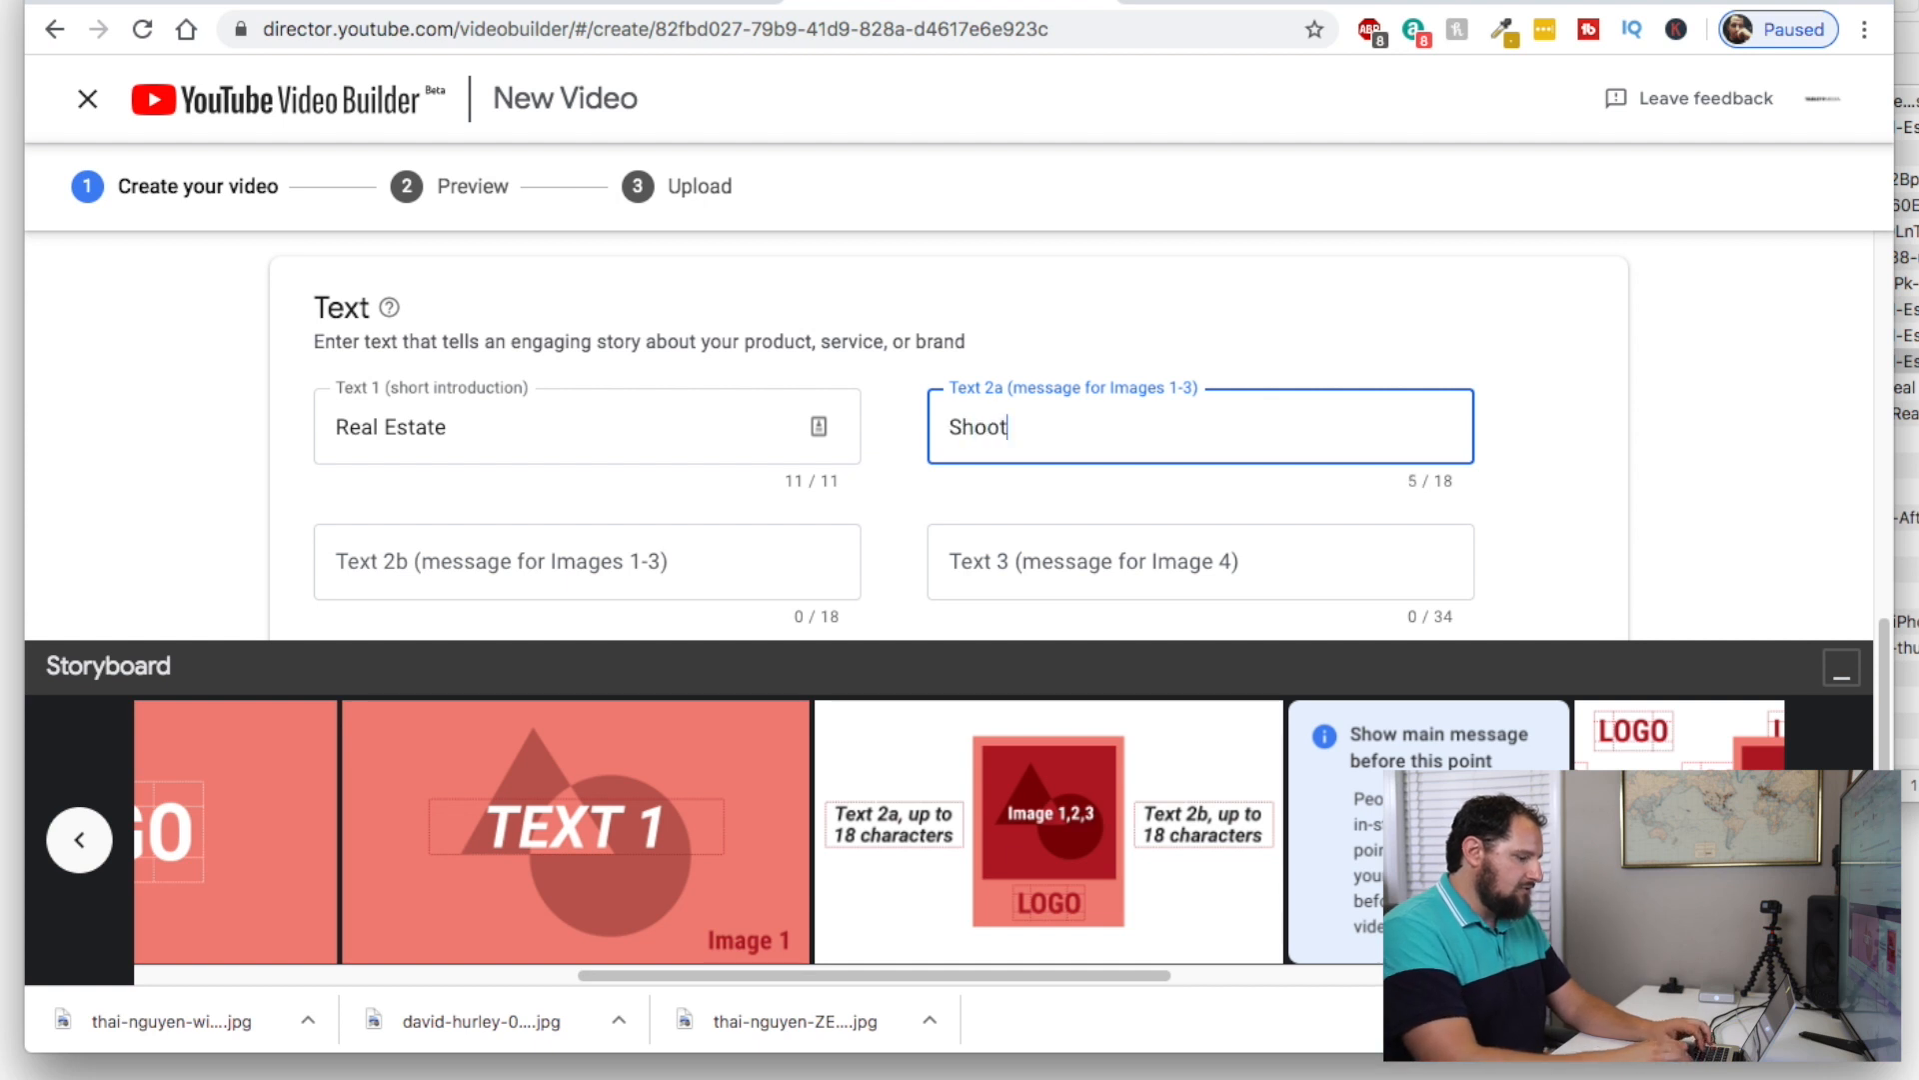
{"action": "key", "text": "BackSpace"}
{"action": "type", "text": "Photos"}
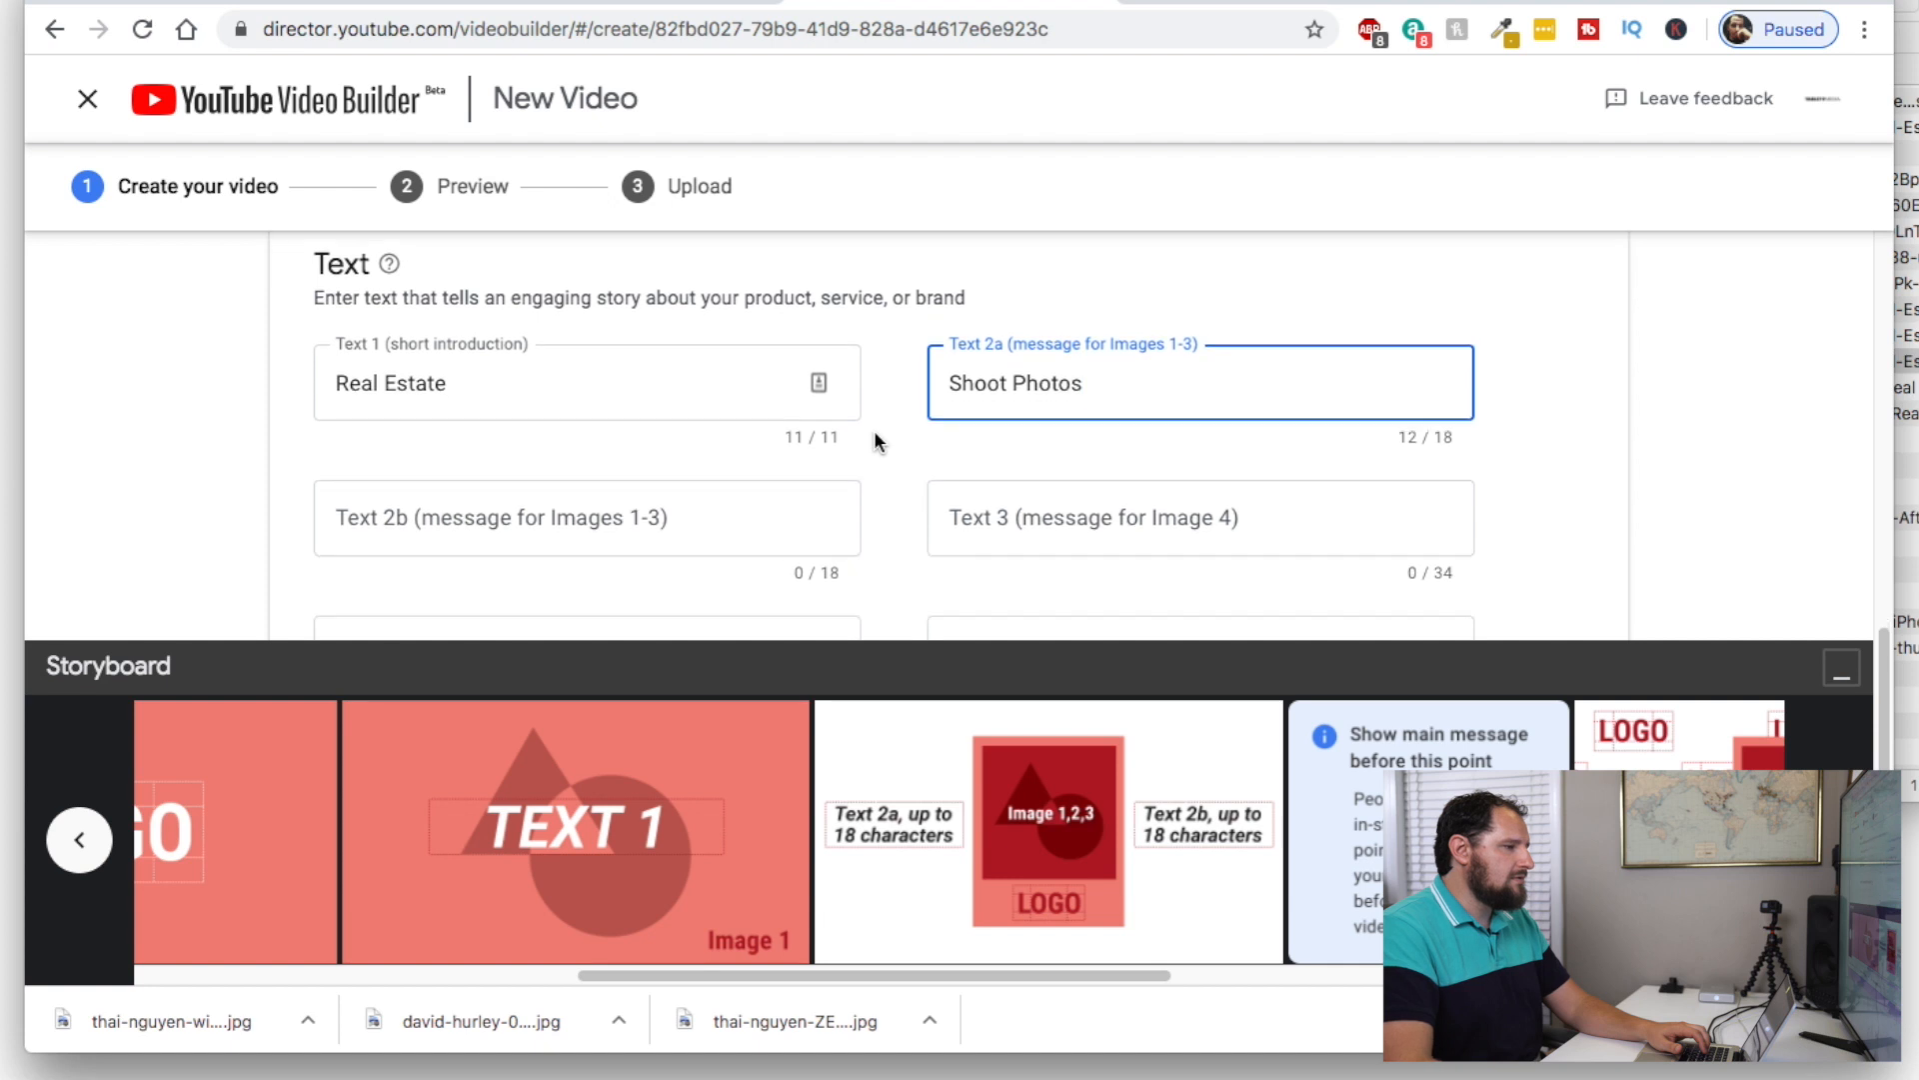
Enter "on Your Smartphone" as the Text 2b message for Images 1-3
{"action": "scroll", "coordinate": [882, 460], "scroll_direction": "down", "scroll_amount": 1}
{"action": "left_click", "coordinate": [493, 499]}
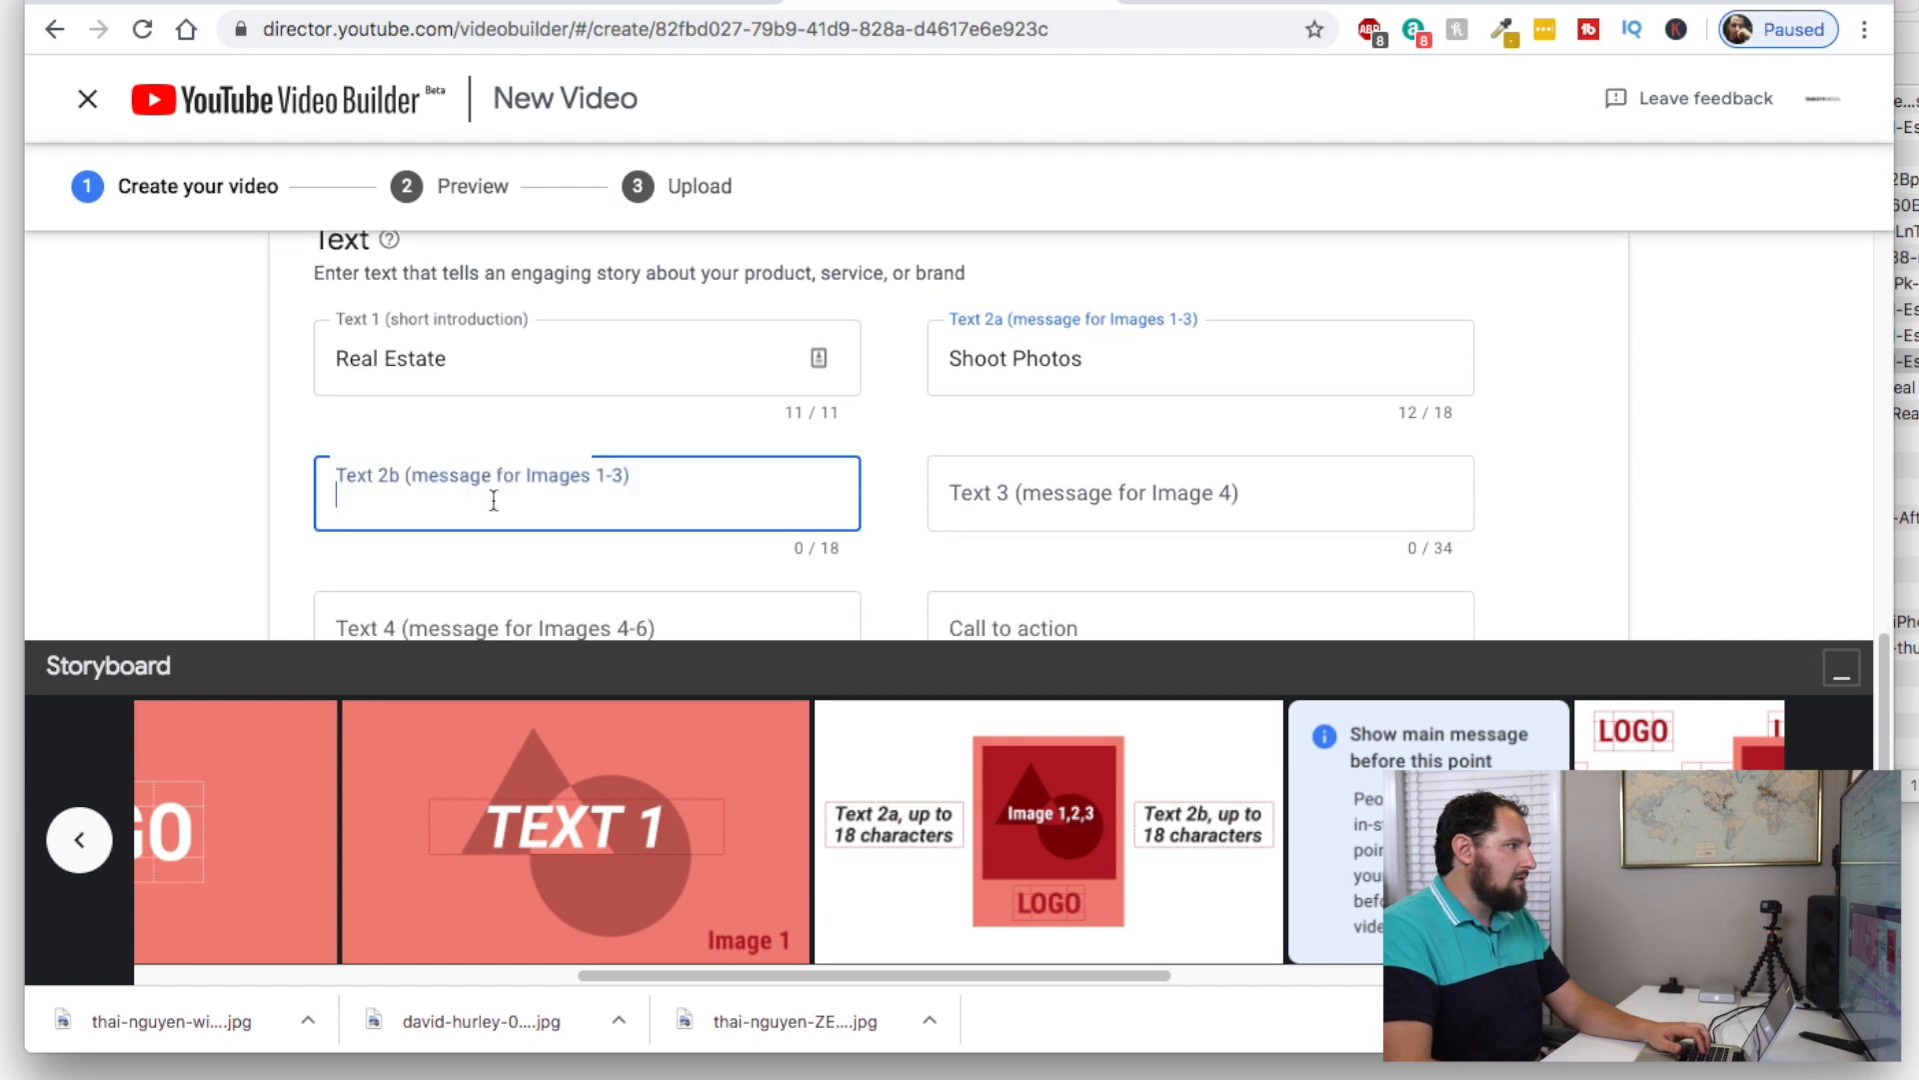
{"action": "type", "text": "on"}
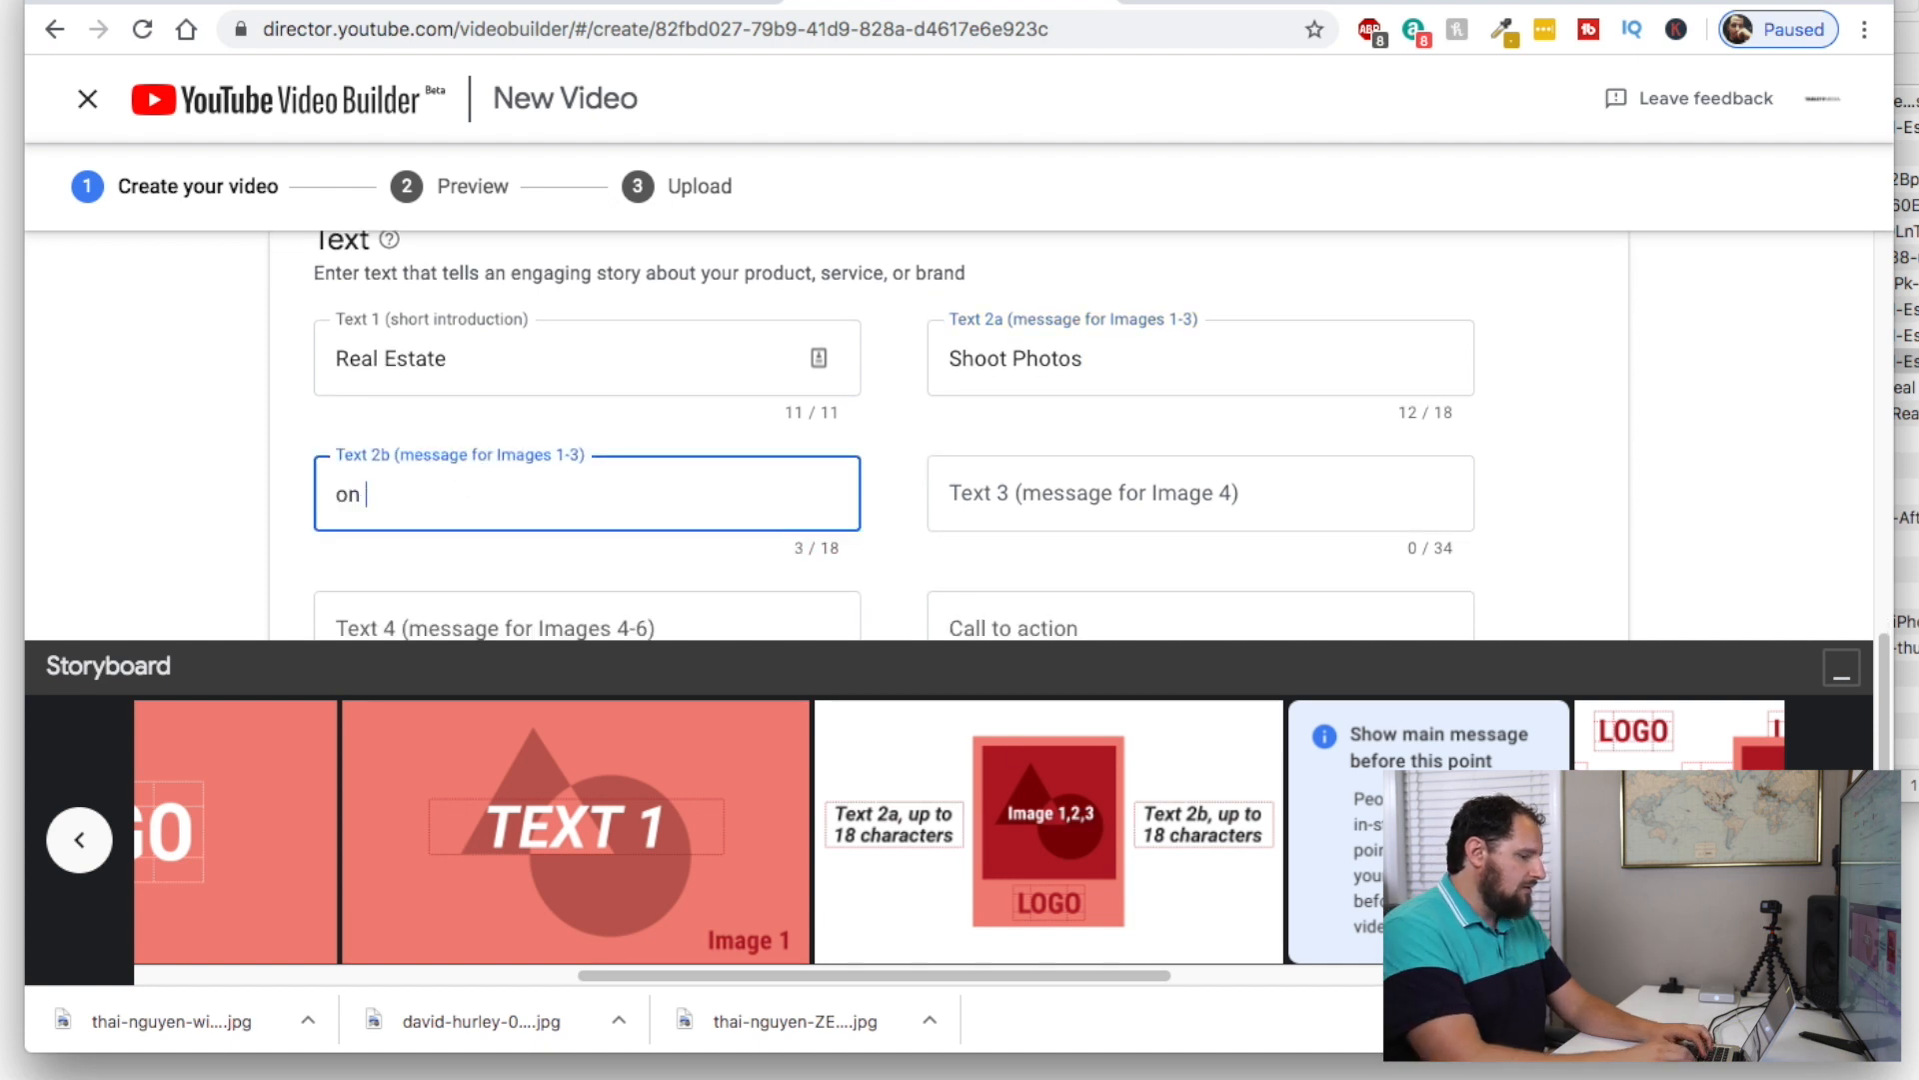
{"action": "type", "text": " Your Smar"}
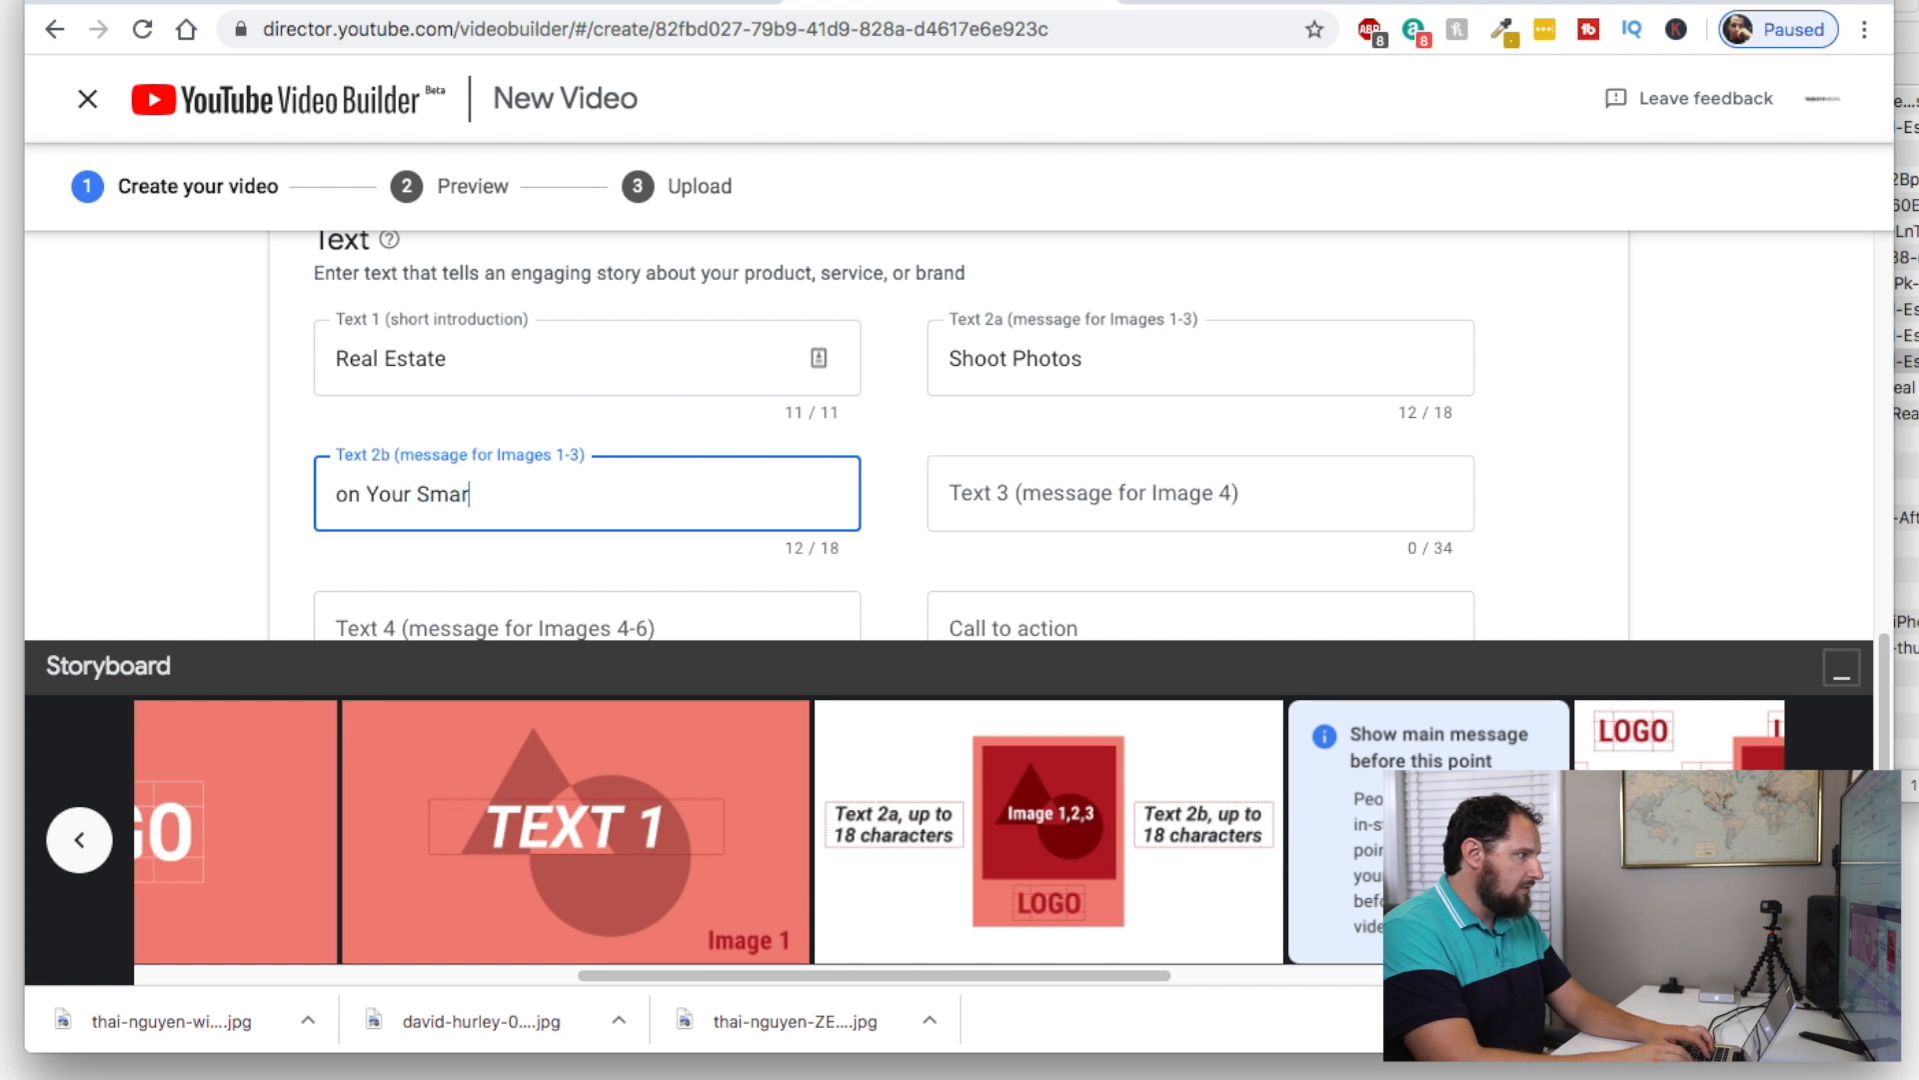
{"action": "type", "text": "tphone"}
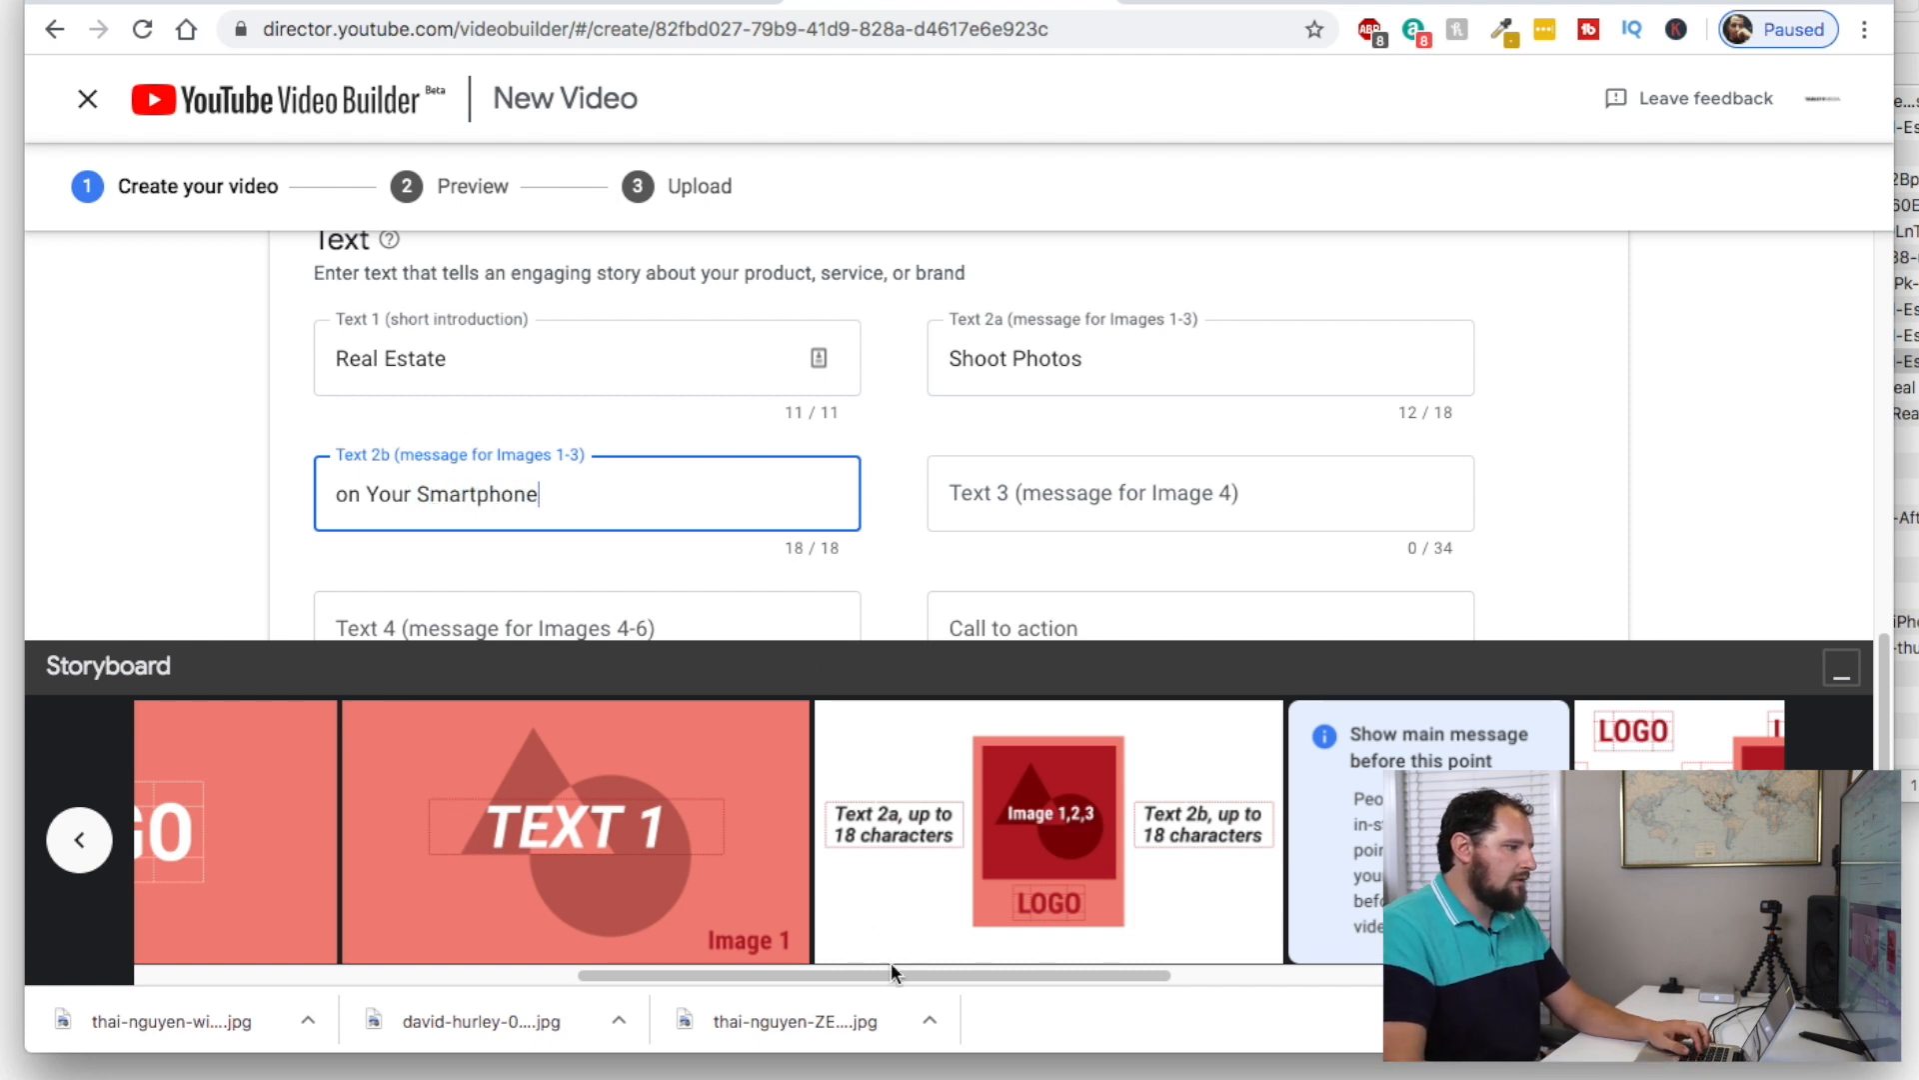
Check the Image 4 frame in the storyboard and enter "Mobile Photography for Real Estate" as the Text 3 message
{"action": "left_click_drag", "start_coordinate": [896, 973], "coordinate": [1224, 962]}
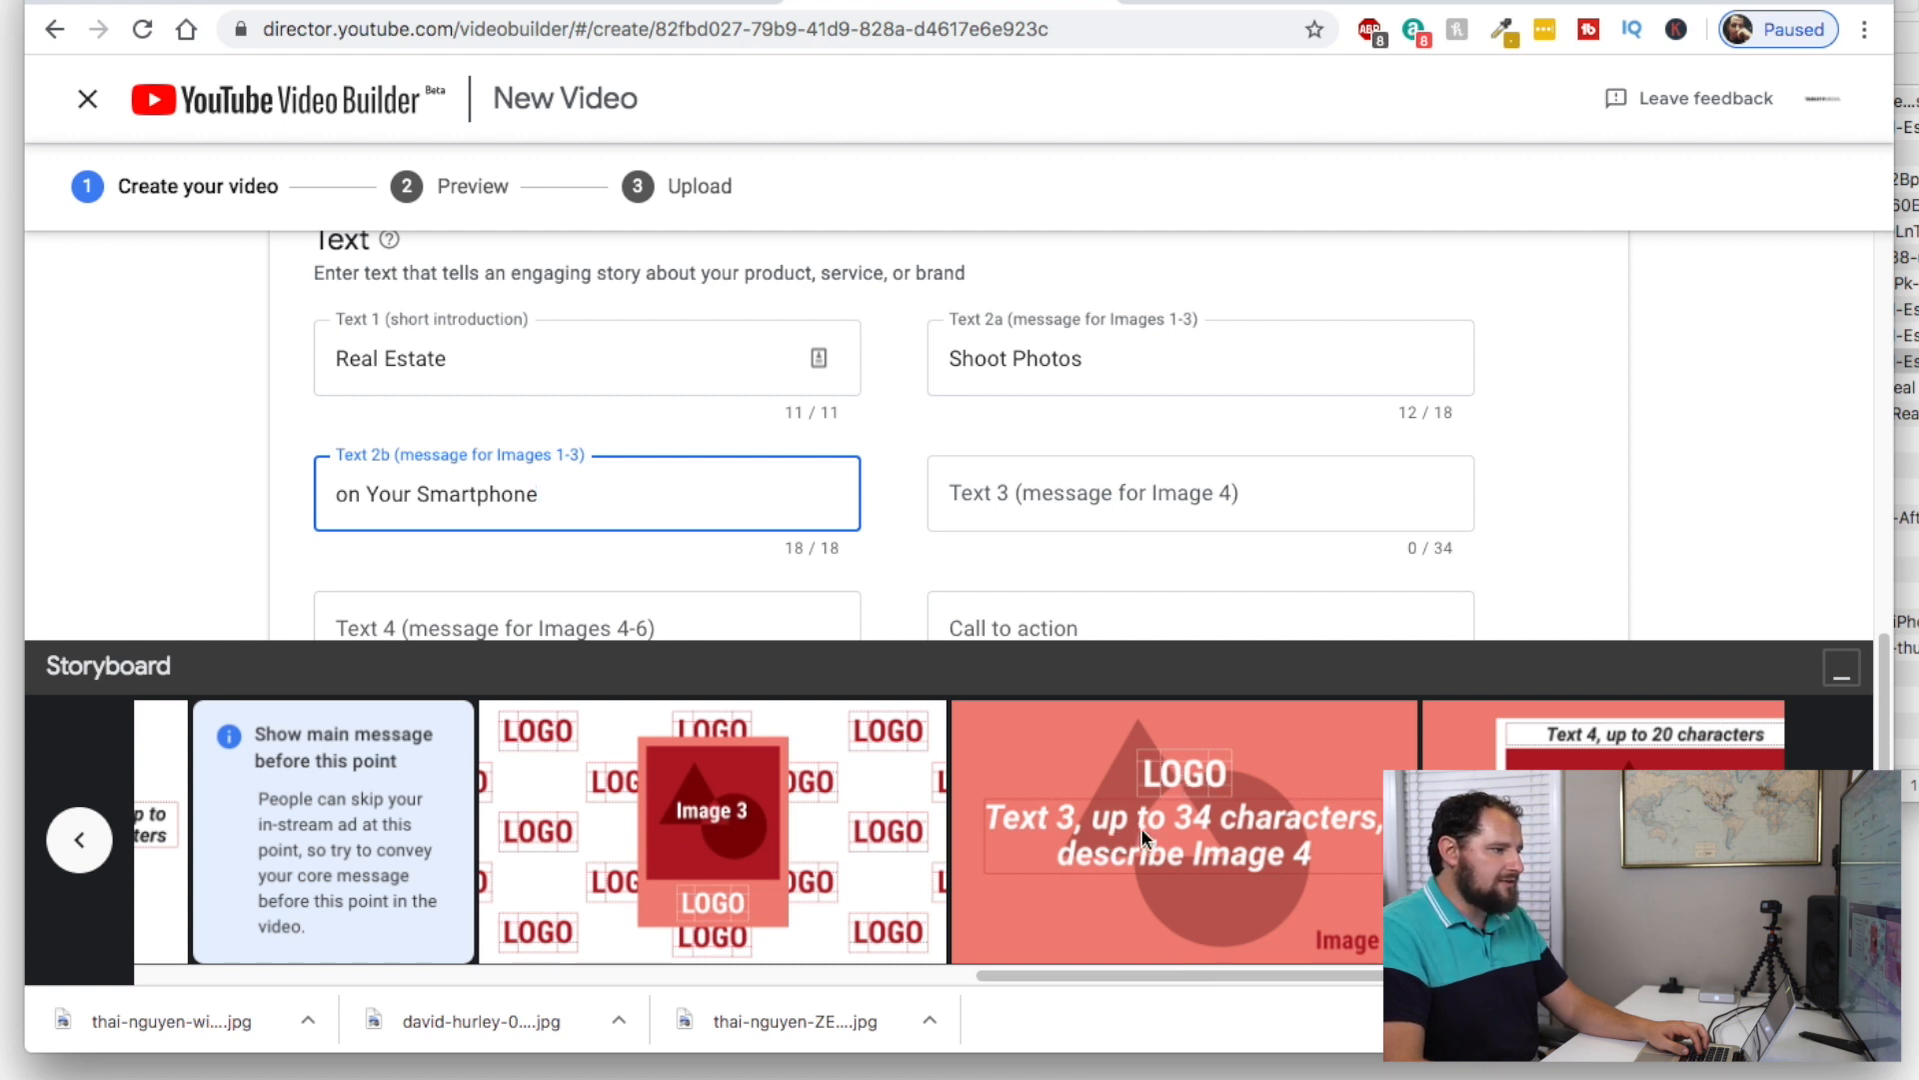
{"action": "scroll", "coordinate": [871, 479], "scroll_direction": "down", "scroll_amount": 1}
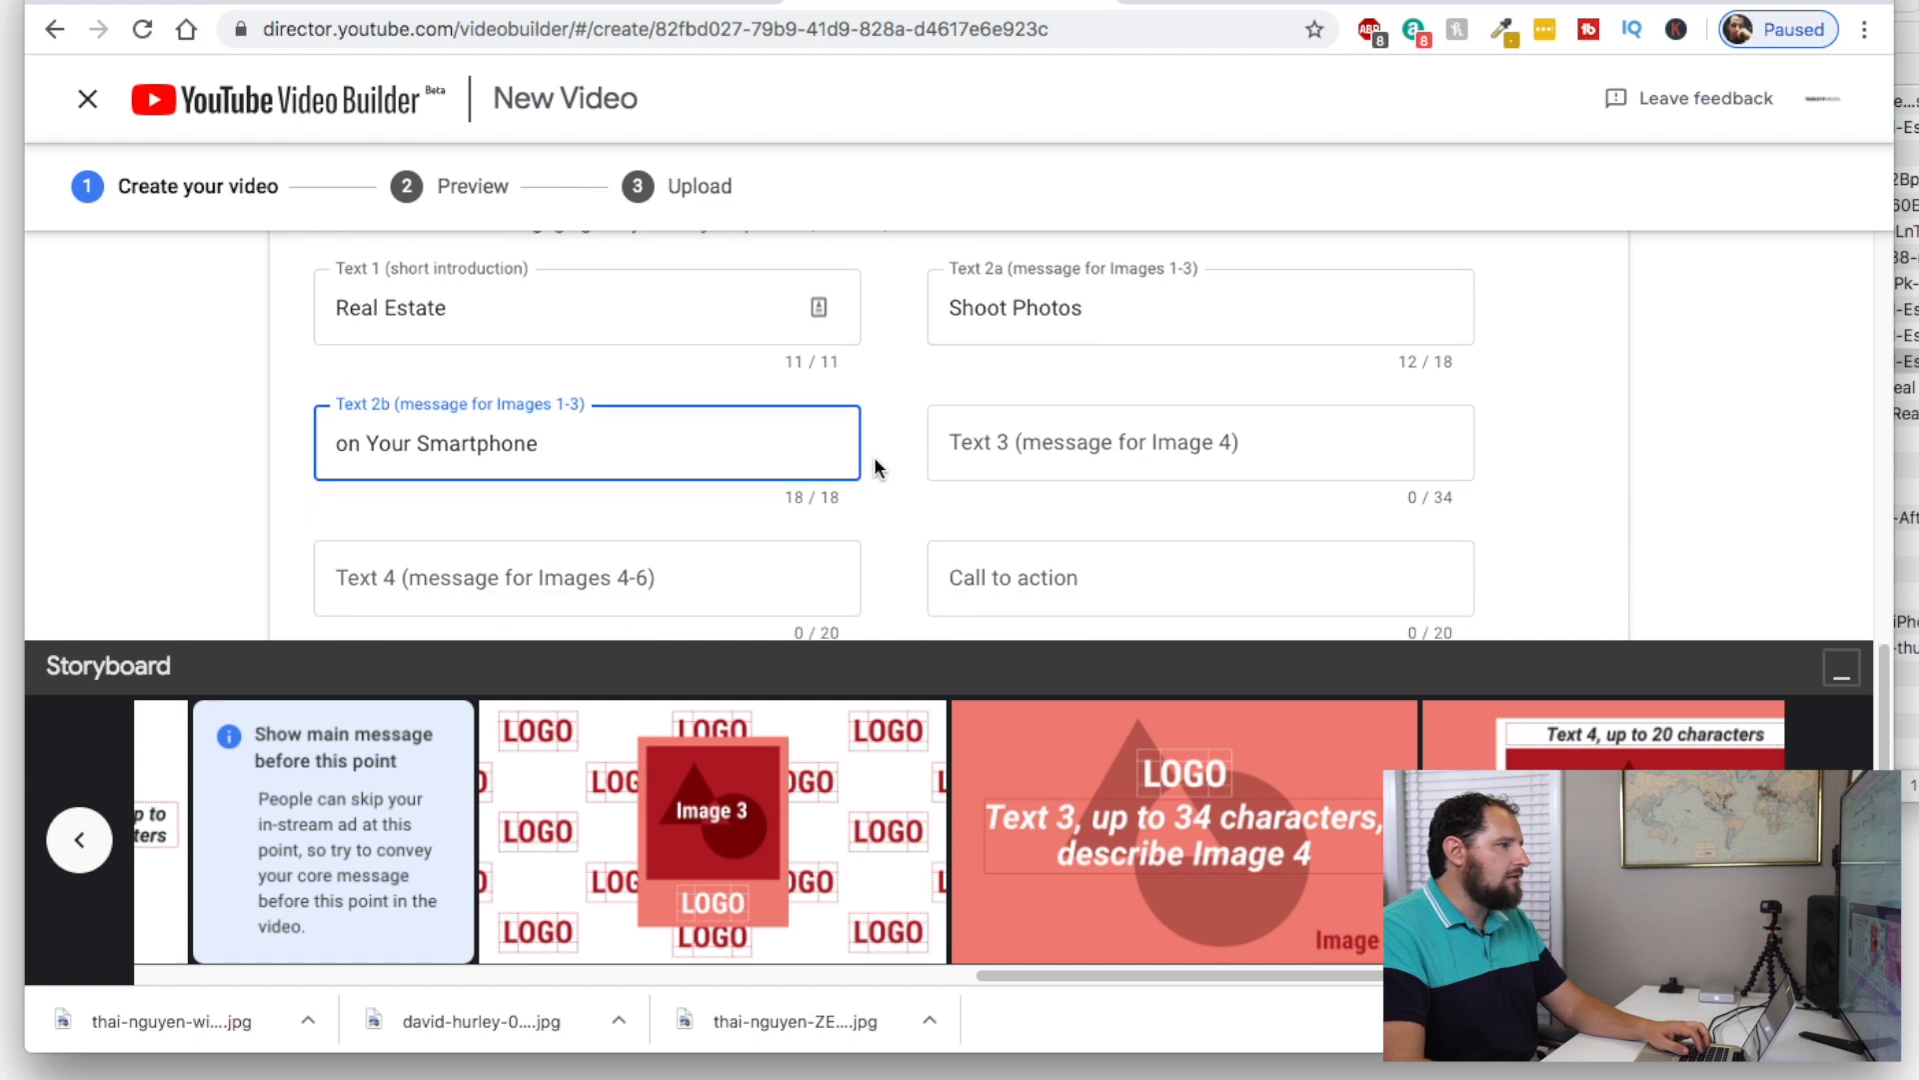
{"action": "left_click", "coordinate": [1064, 445]}
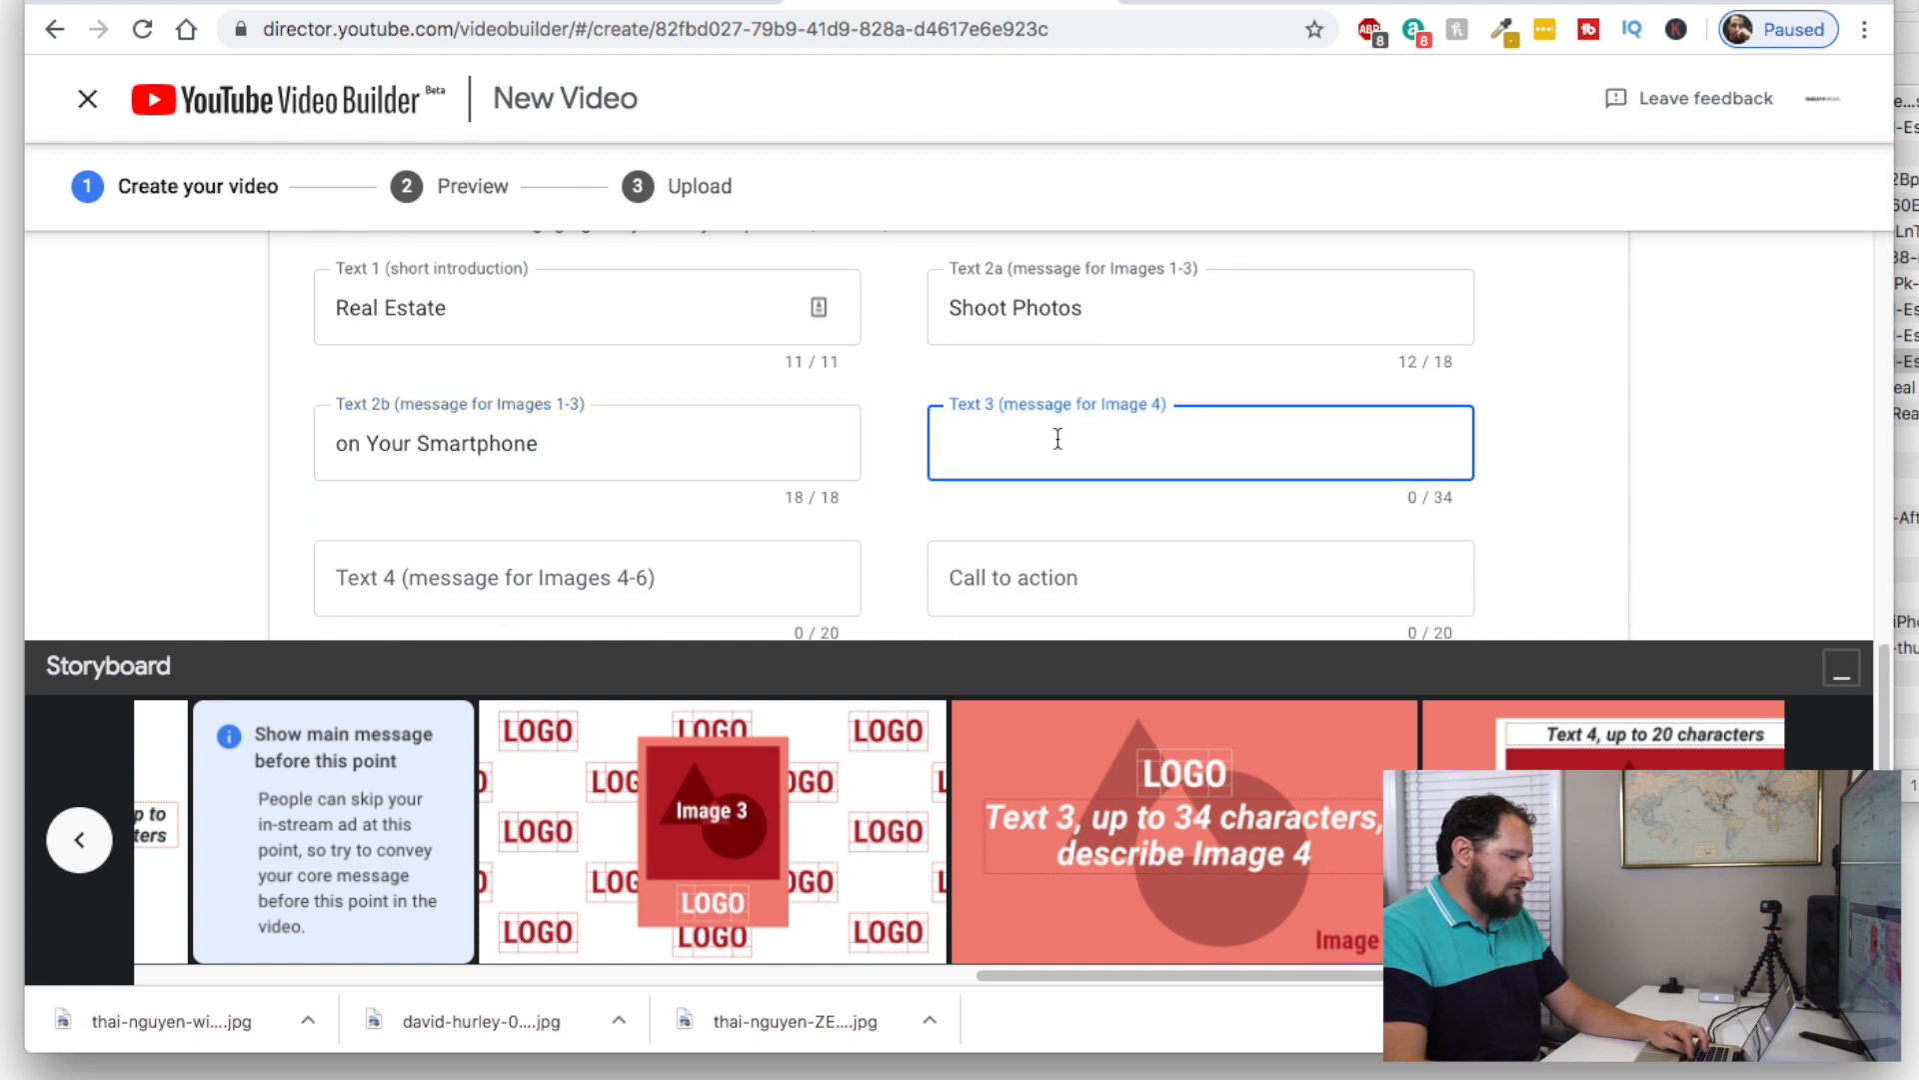
{"action": "type", "text": "Mobile Photography for Real Estate"}
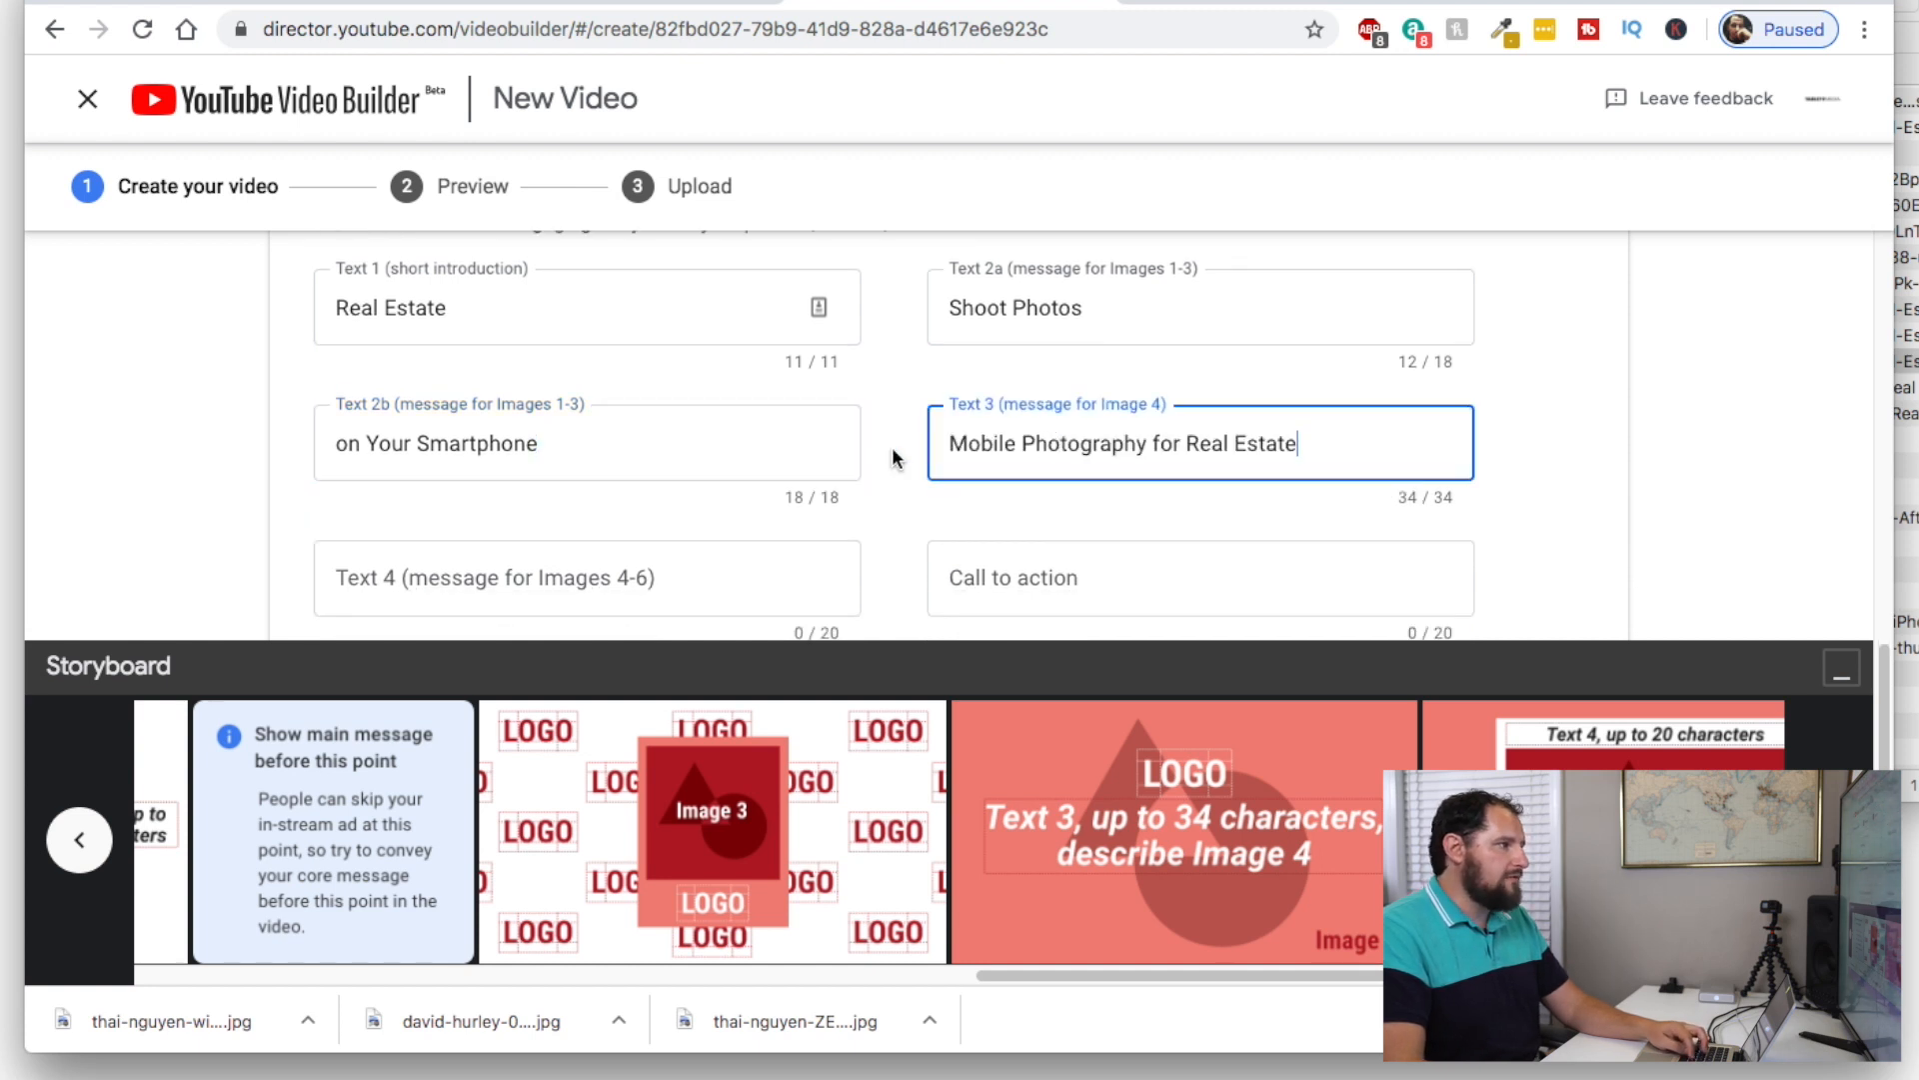
Enter "EMPOWER YOURSELF" as the Text 4 message for Images 4-6, checking its frame in the storyboard
{"action": "scroll", "coordinate": [893, 457], "scroll_direction": "down", "scroll_amount": 2}
{"action": "left_click", "coordinate": [713, 475]}
{"action": "left_click_drag", "start_coordinate": [1036, 974], "coordinate": [1240, 991]}
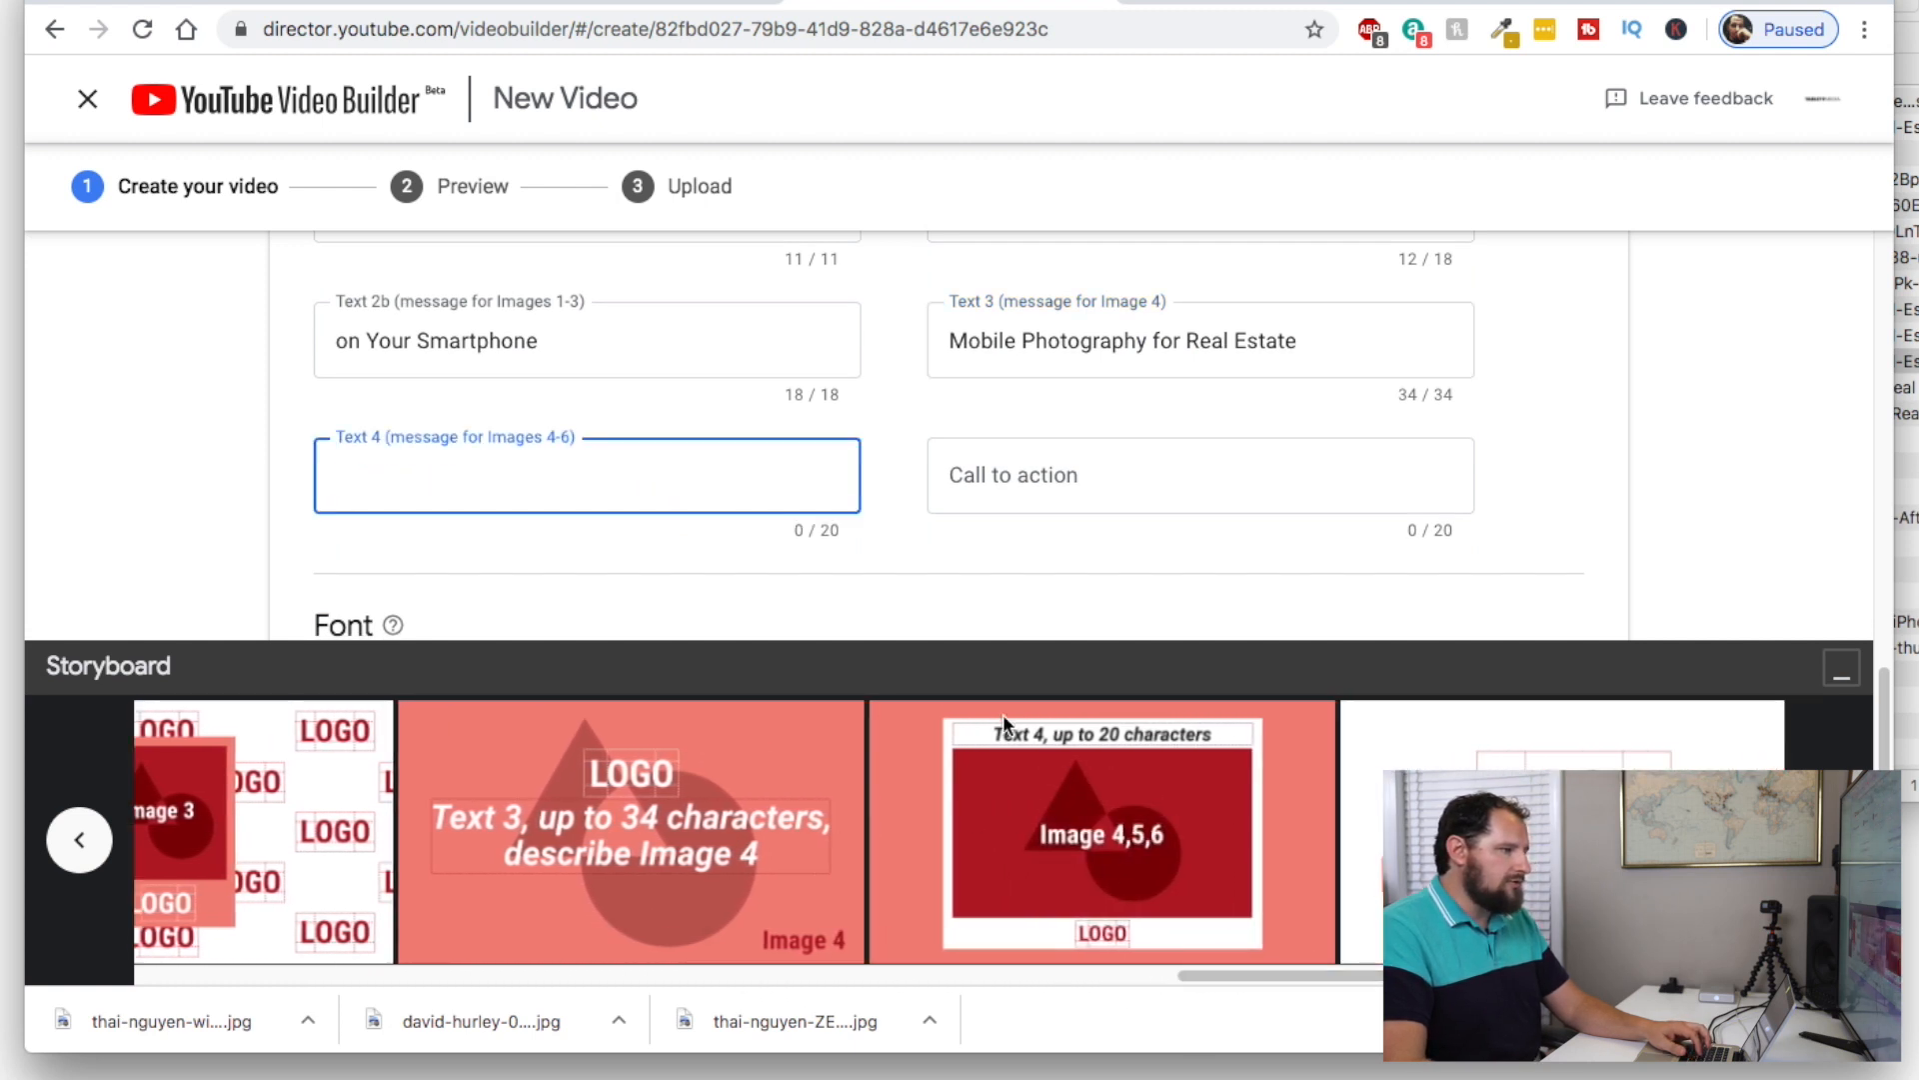
{"action": "type", "text": "EMPOWER Y"}
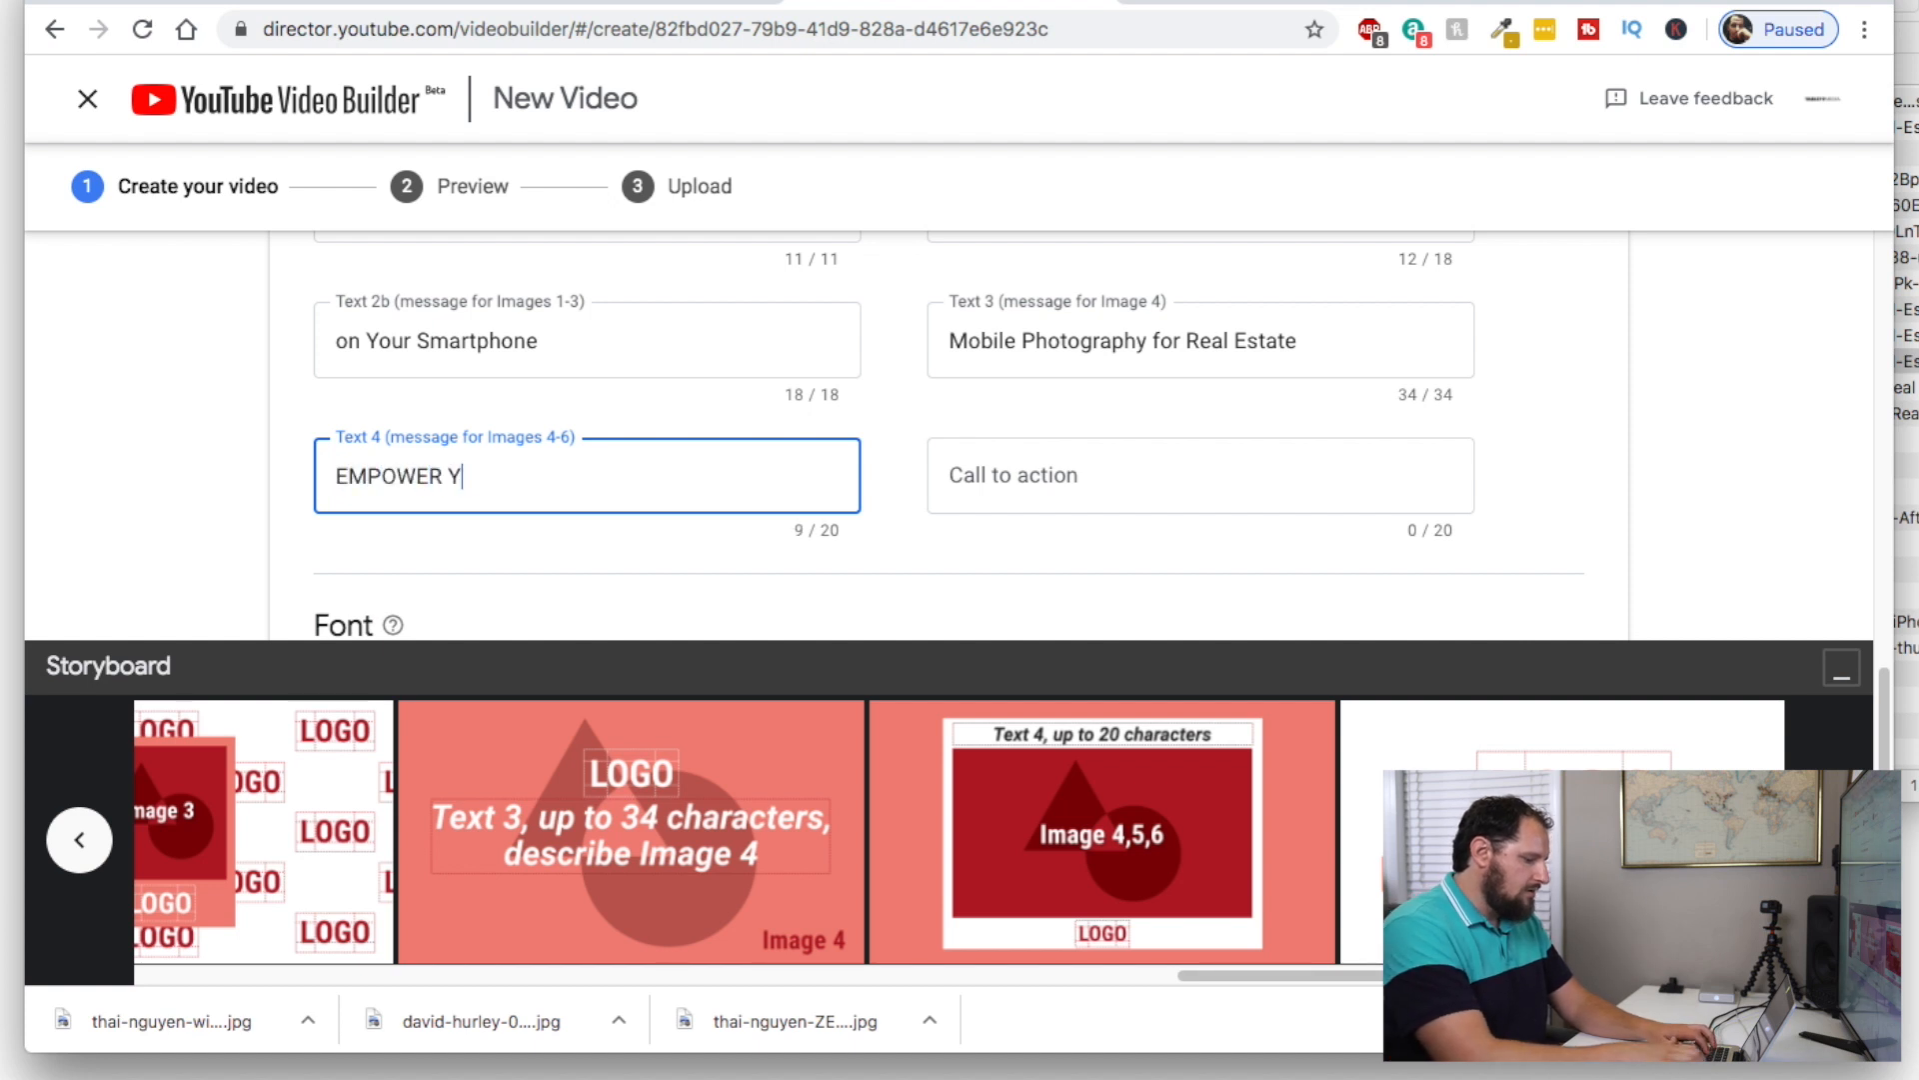
{"action": "type", "text": "OURSELF"}
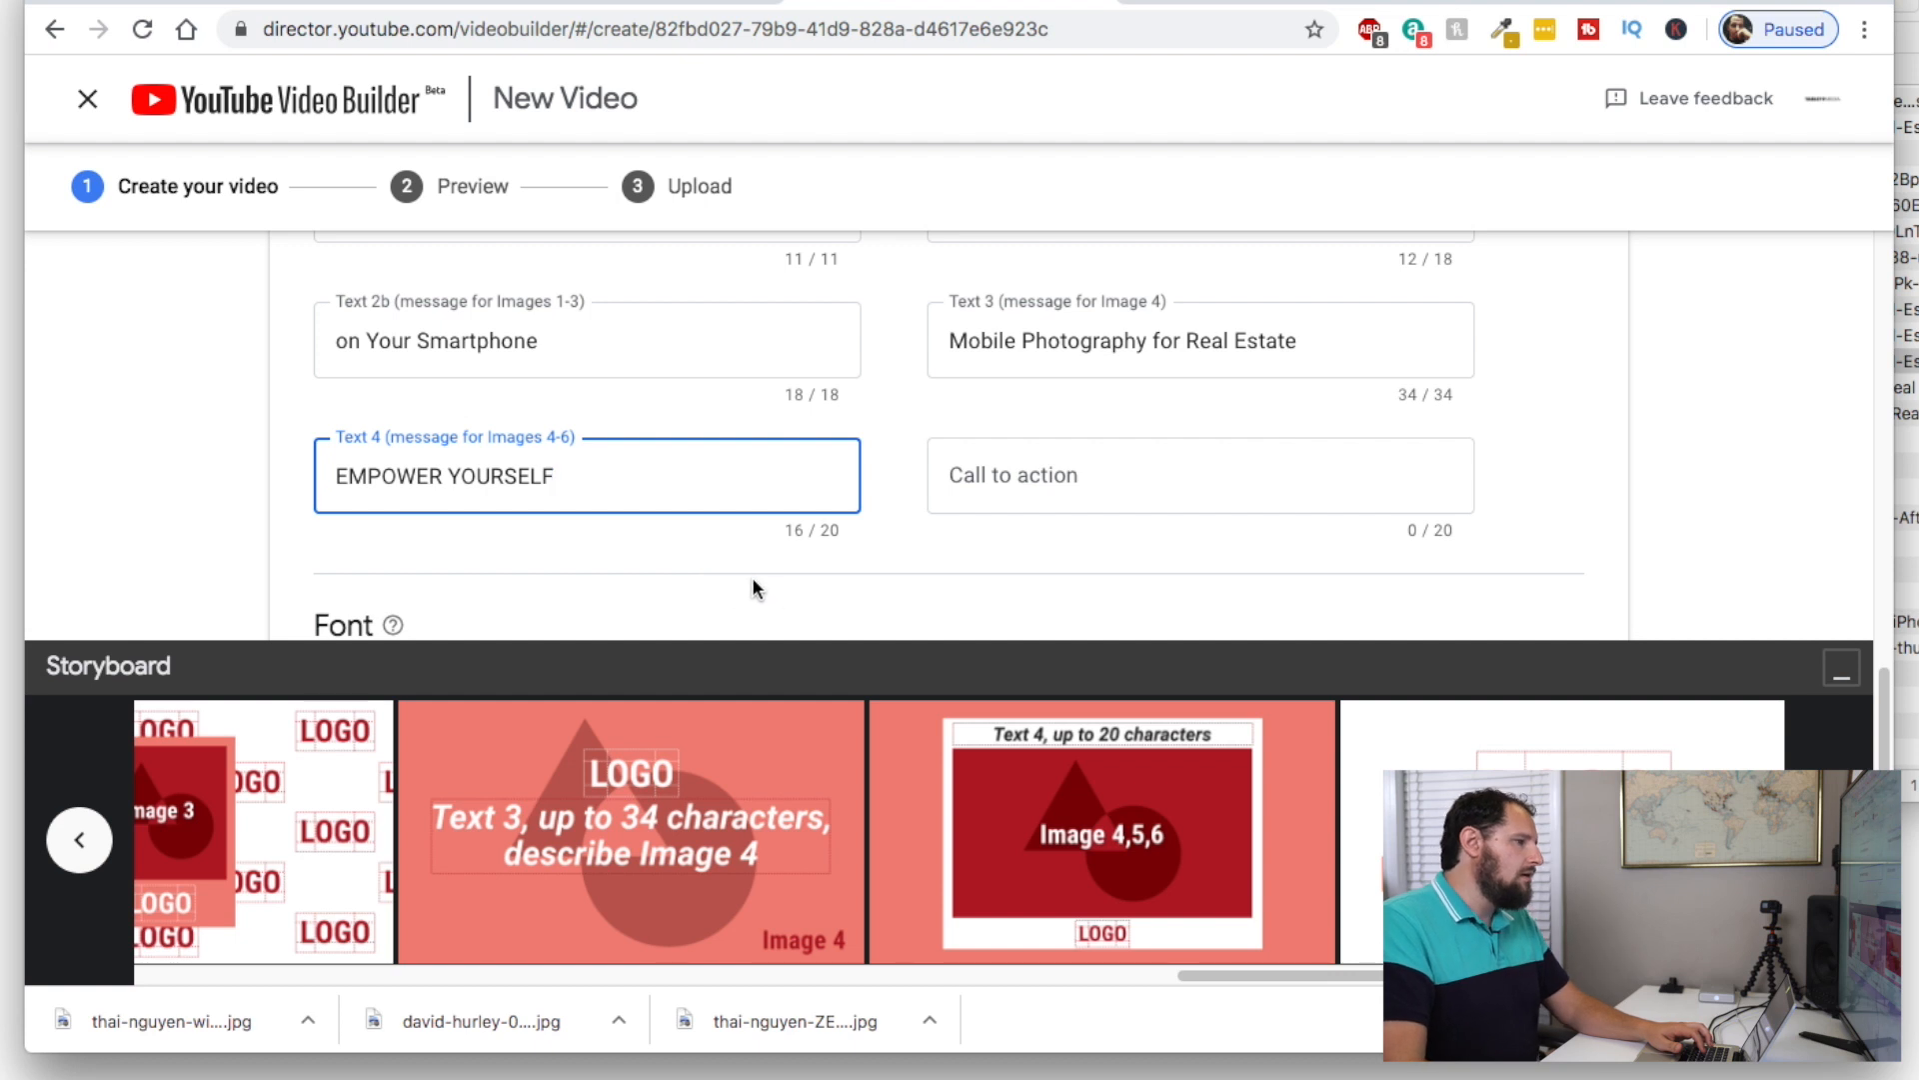
Enter "Sign Up TODAY!" as the call to action and look at the closing storyboard frames
{"action": "left_click", "coordinate": [1026, 481]}
{"action": "type", "text": "Sign Up TODAY!"}
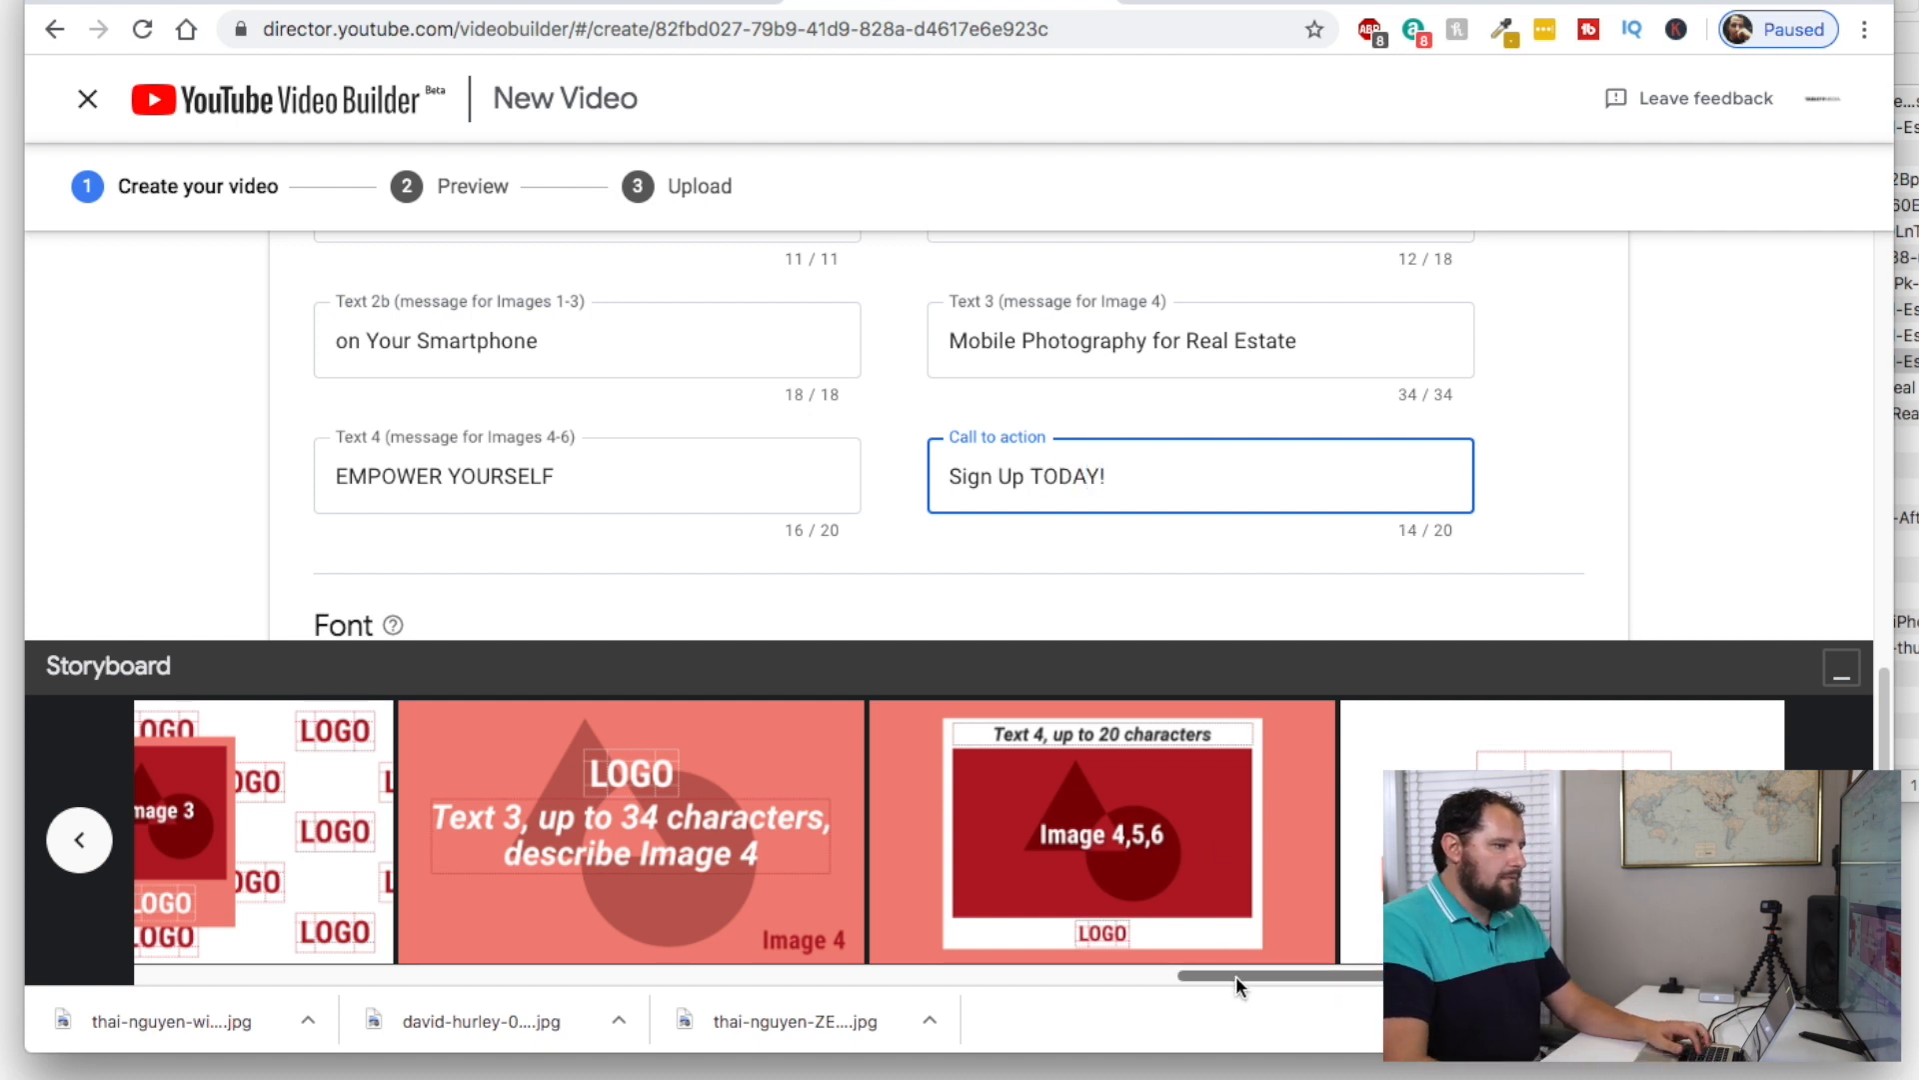
{"action": "left_click_drag", "start_coordinate": [1238, 979], "coordinate": [1250, 979]}
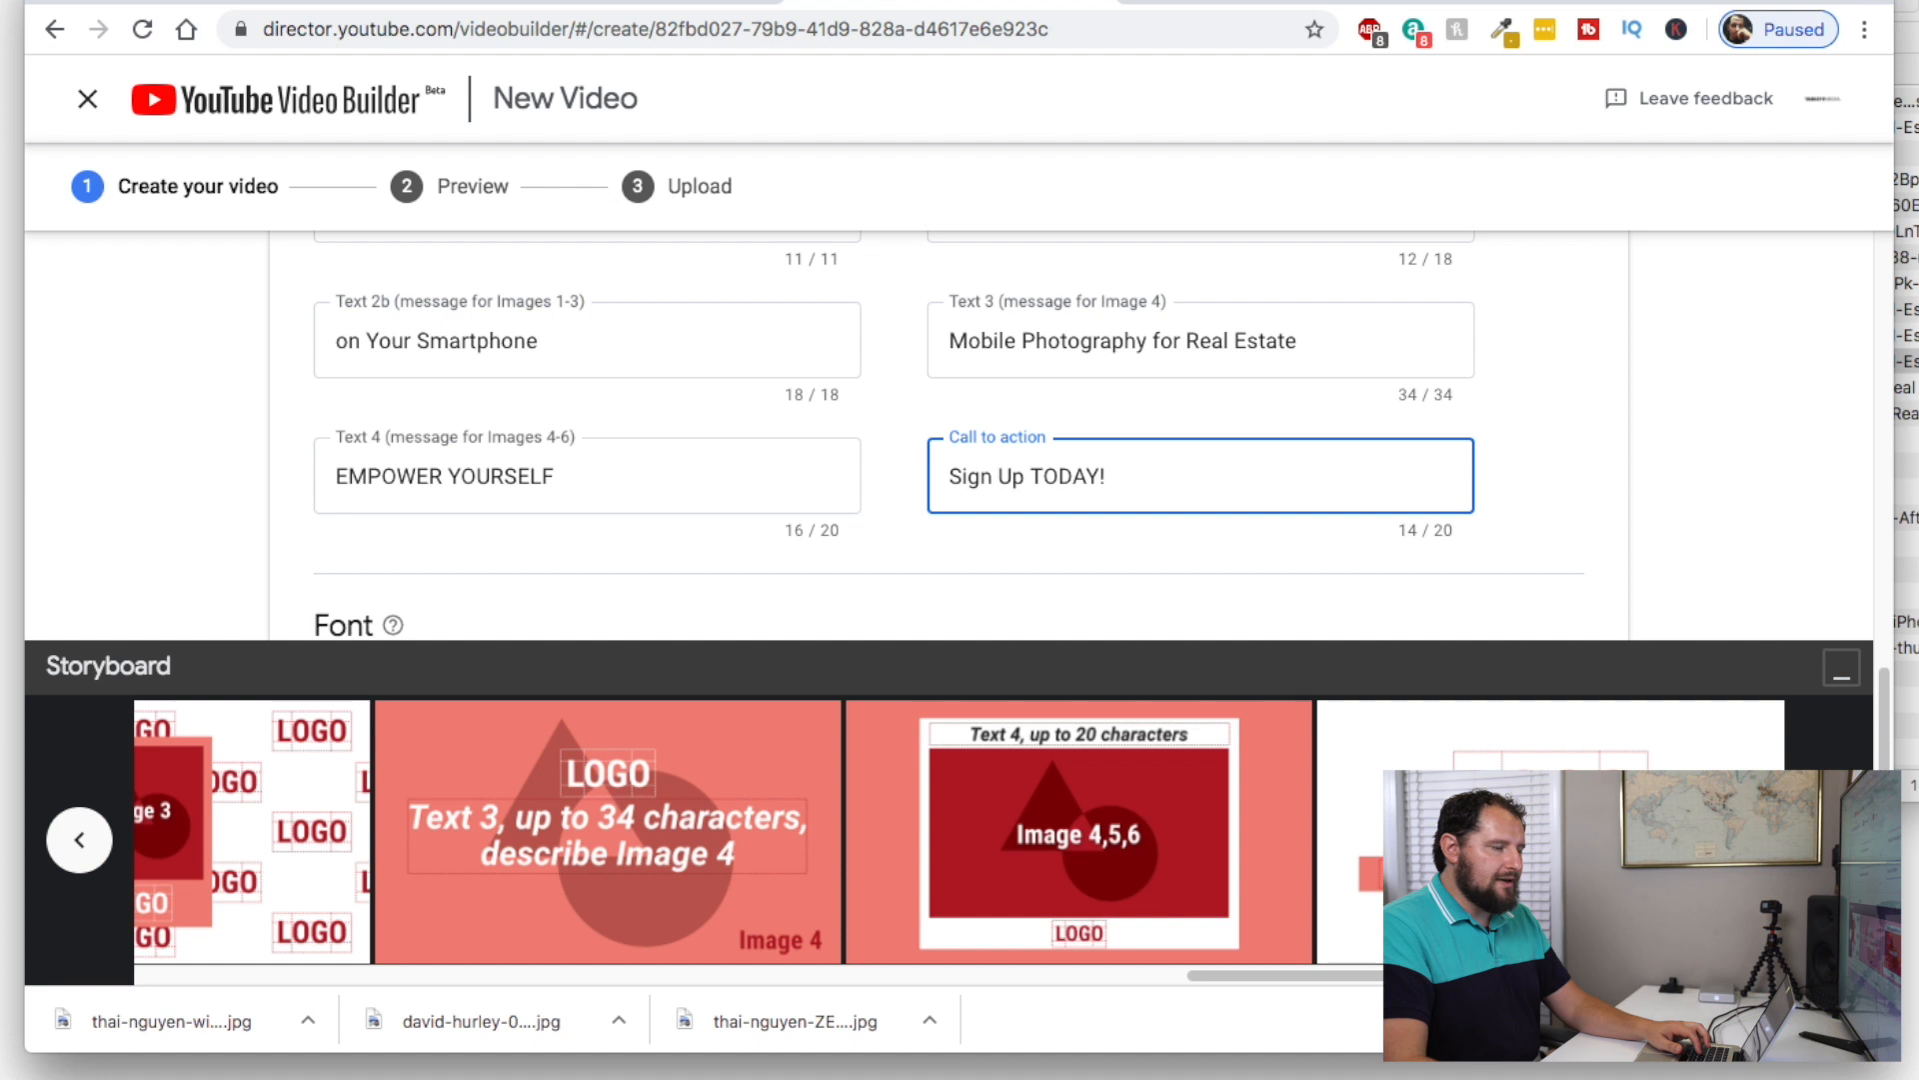
Examine the font choice in the Font section and the suggestions offered for it
{"action": "scroll", "coordinate": [1195, 358], "scroll_direction": "down", "scroll_amount": 5}
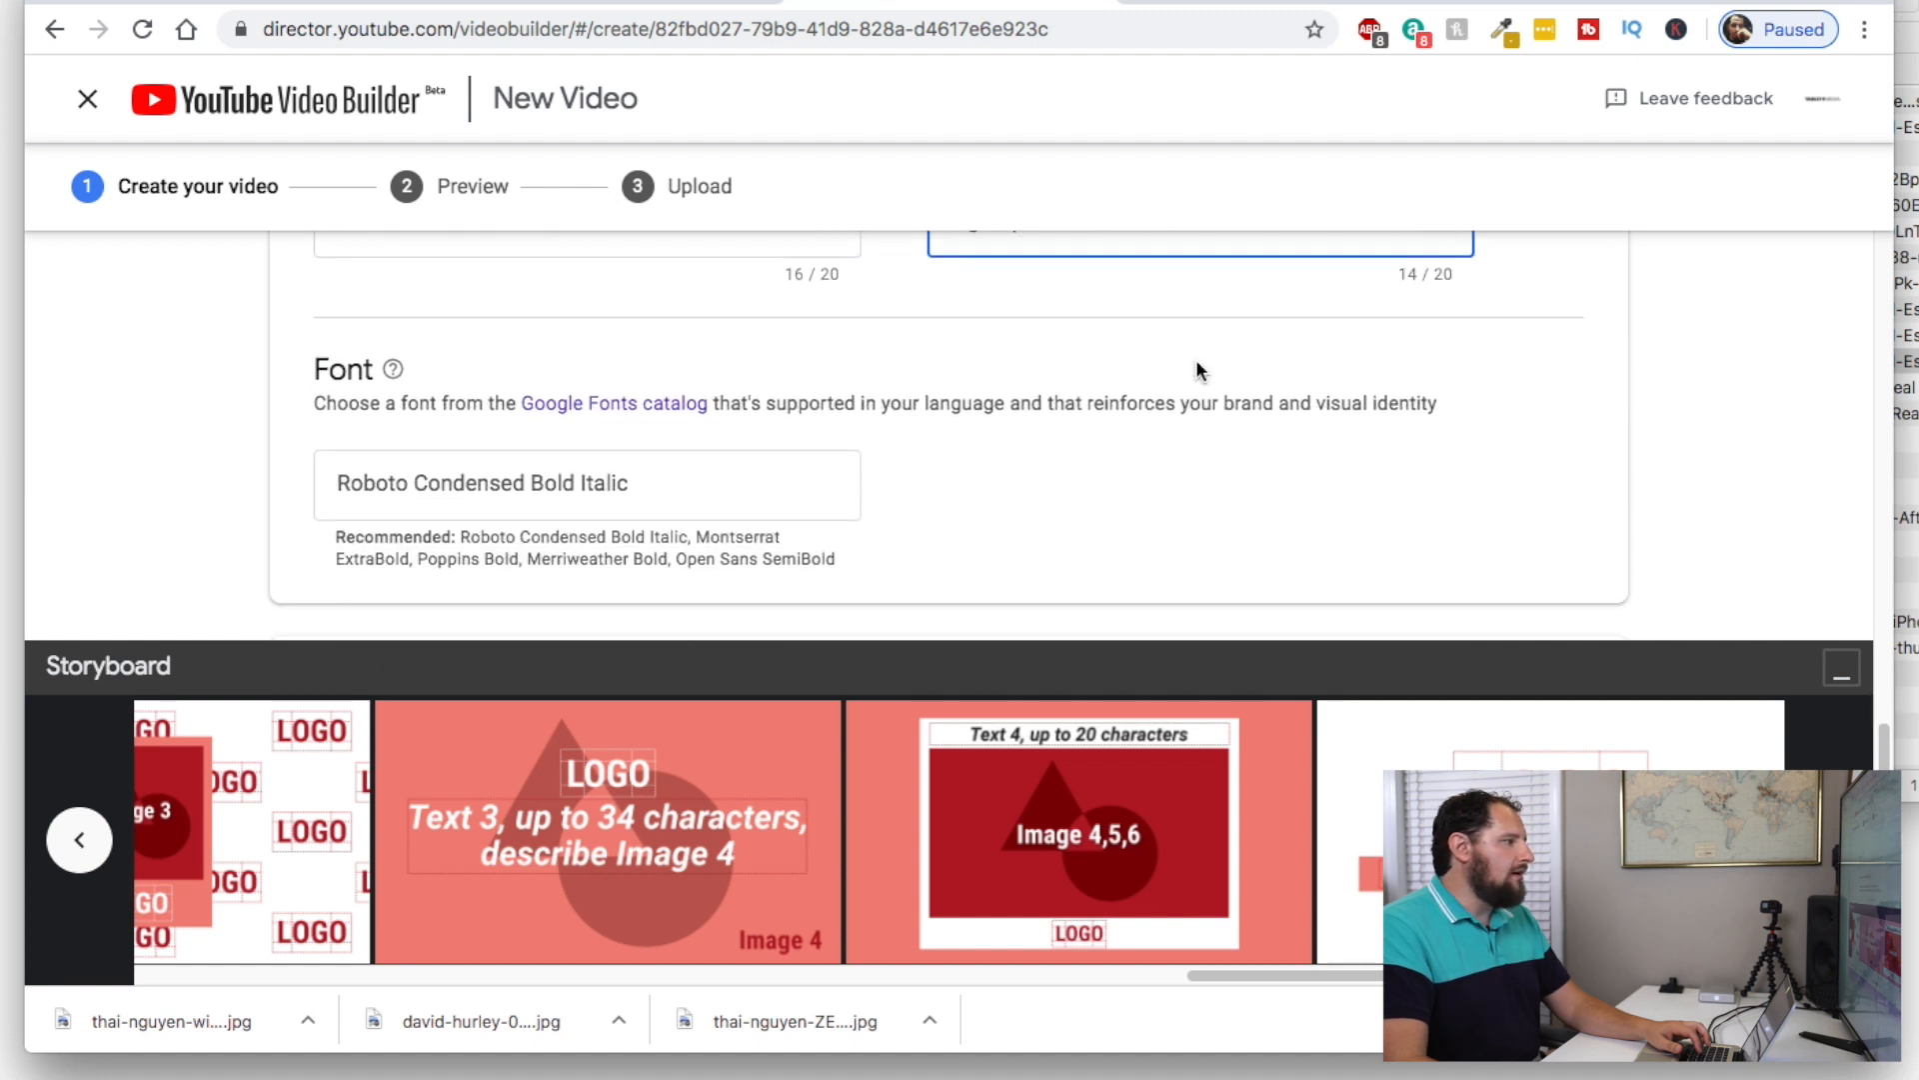
{"action": "left_click", "coordinate": [662, 451]}
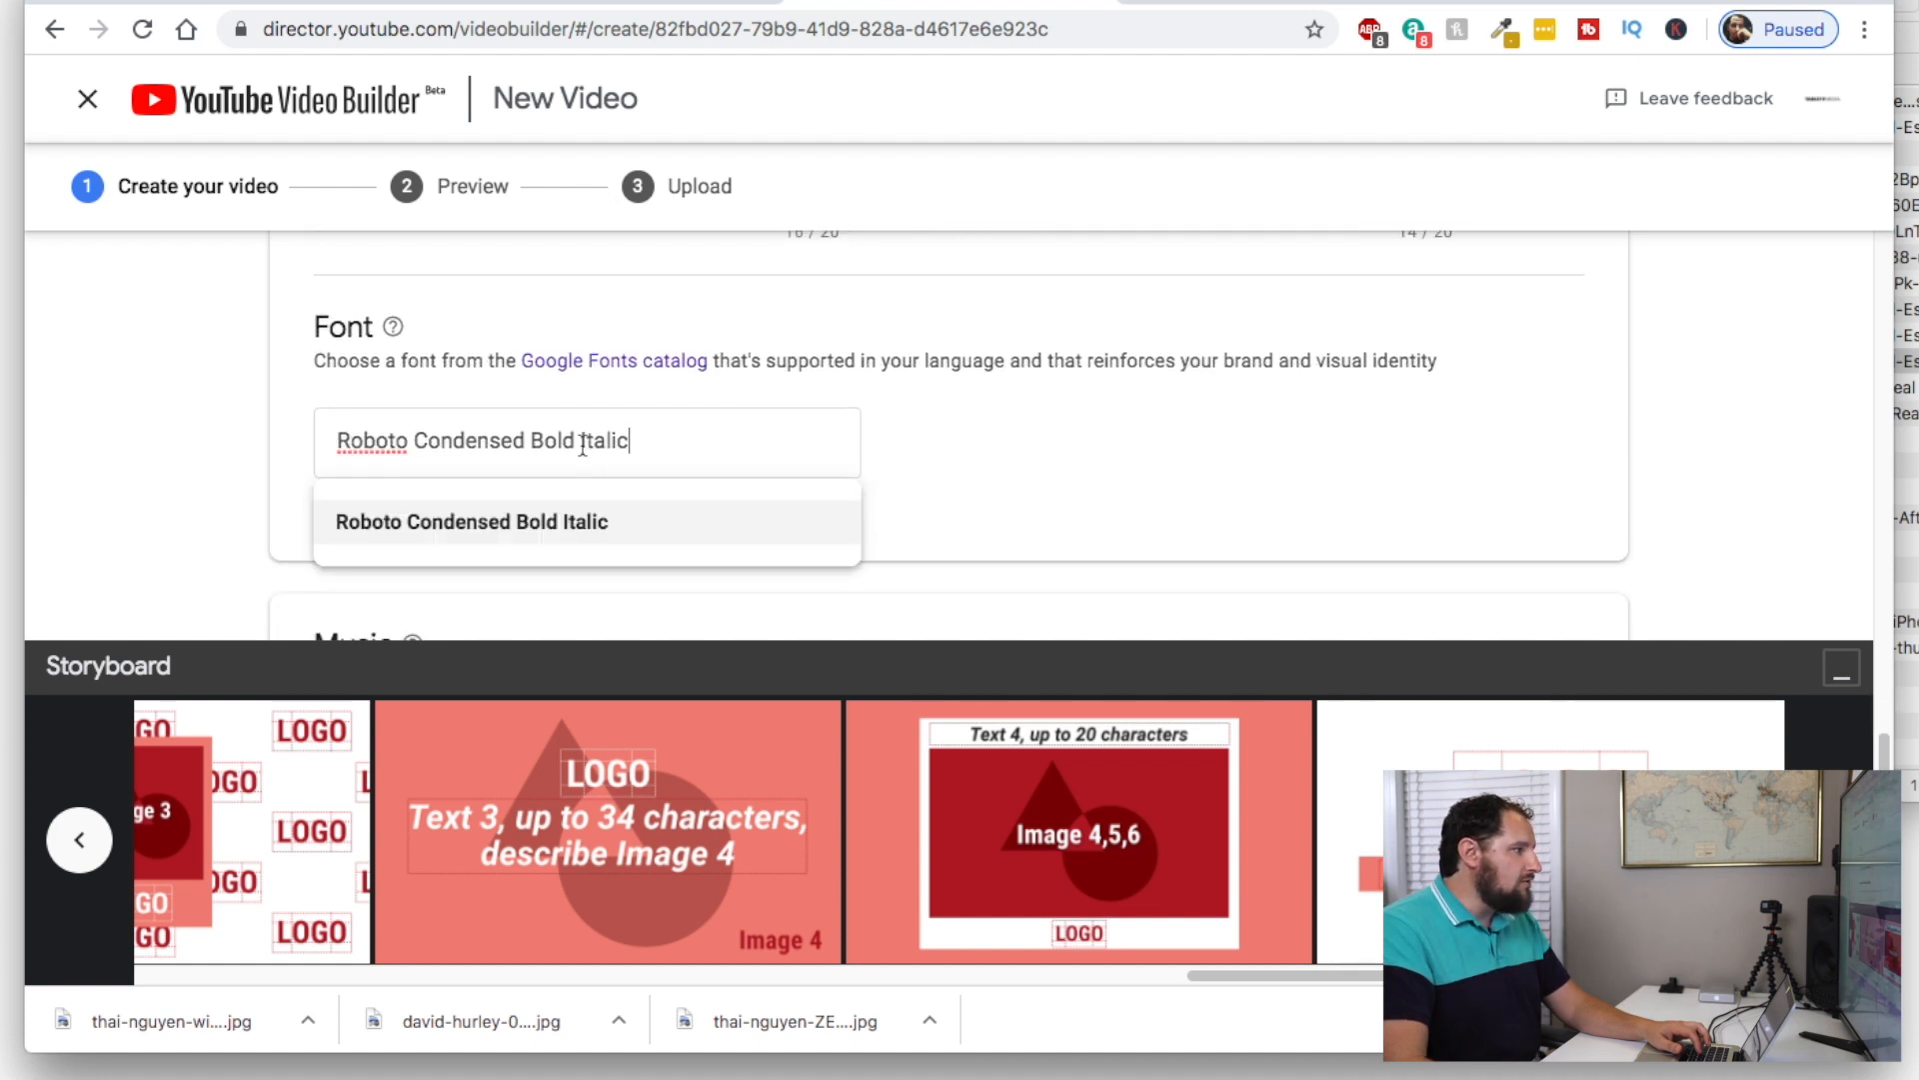
{"action": "left_click_drag", "start_coordinate": [640, 443], "coordinate": [311, 461]}
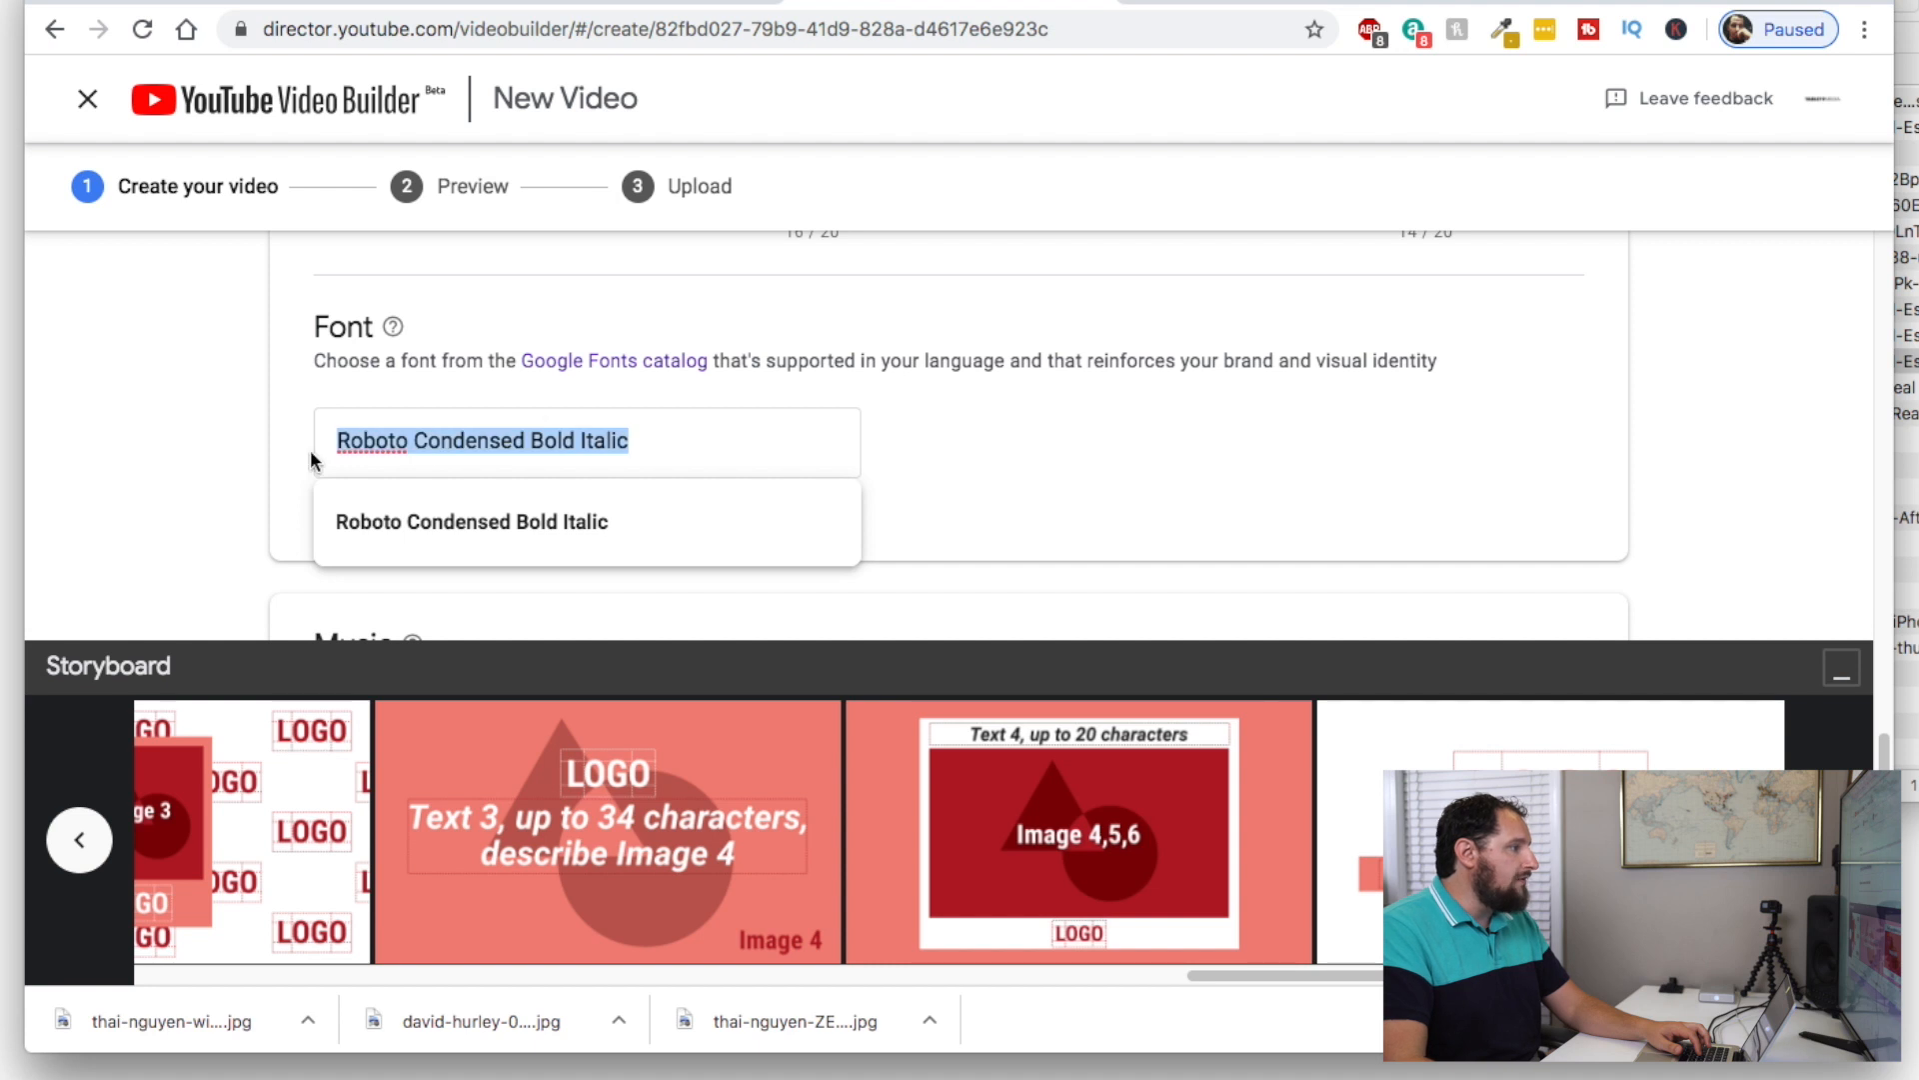
{"action": "left_click", "coordinate": [632, 450]}
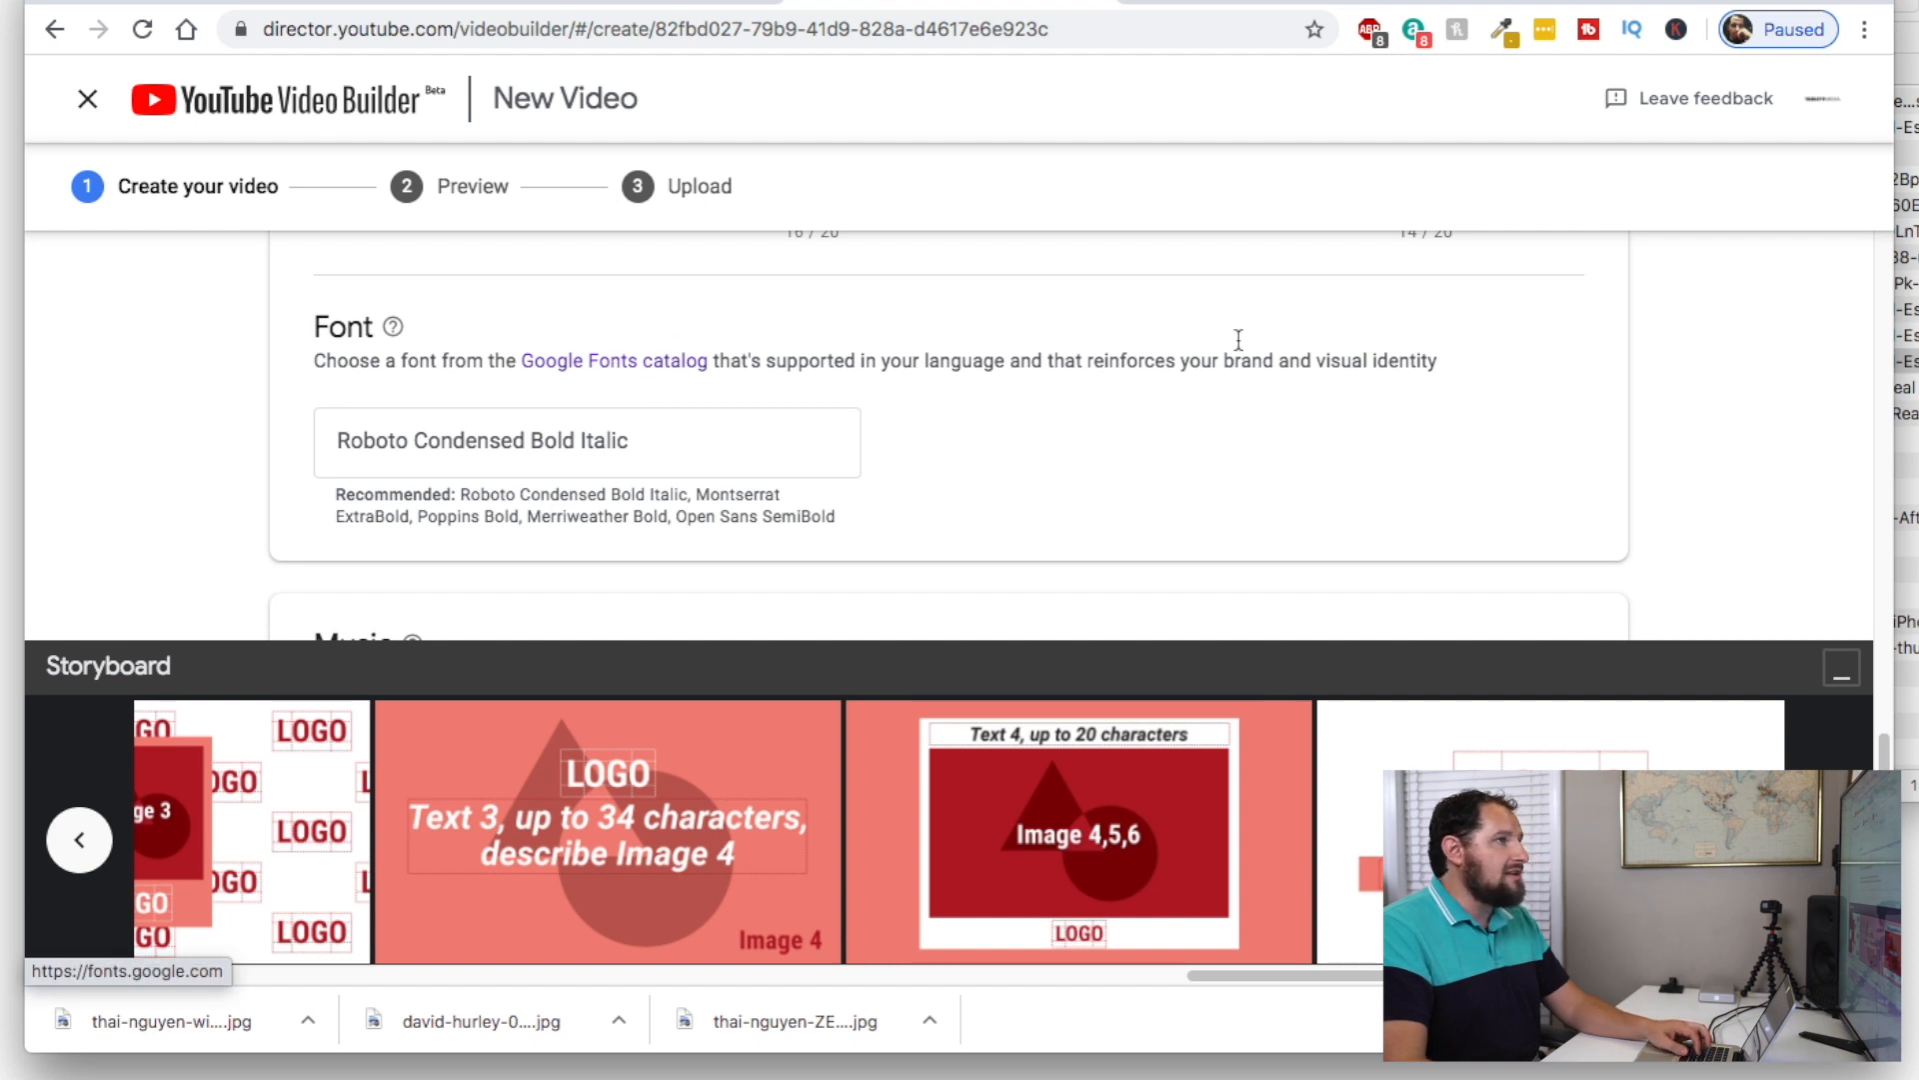
Switch to the Google Fonts catalog, browse the available font families and return to YouTube Video Builder
{"action": "left_click", "coordinate": [1207, 5]}
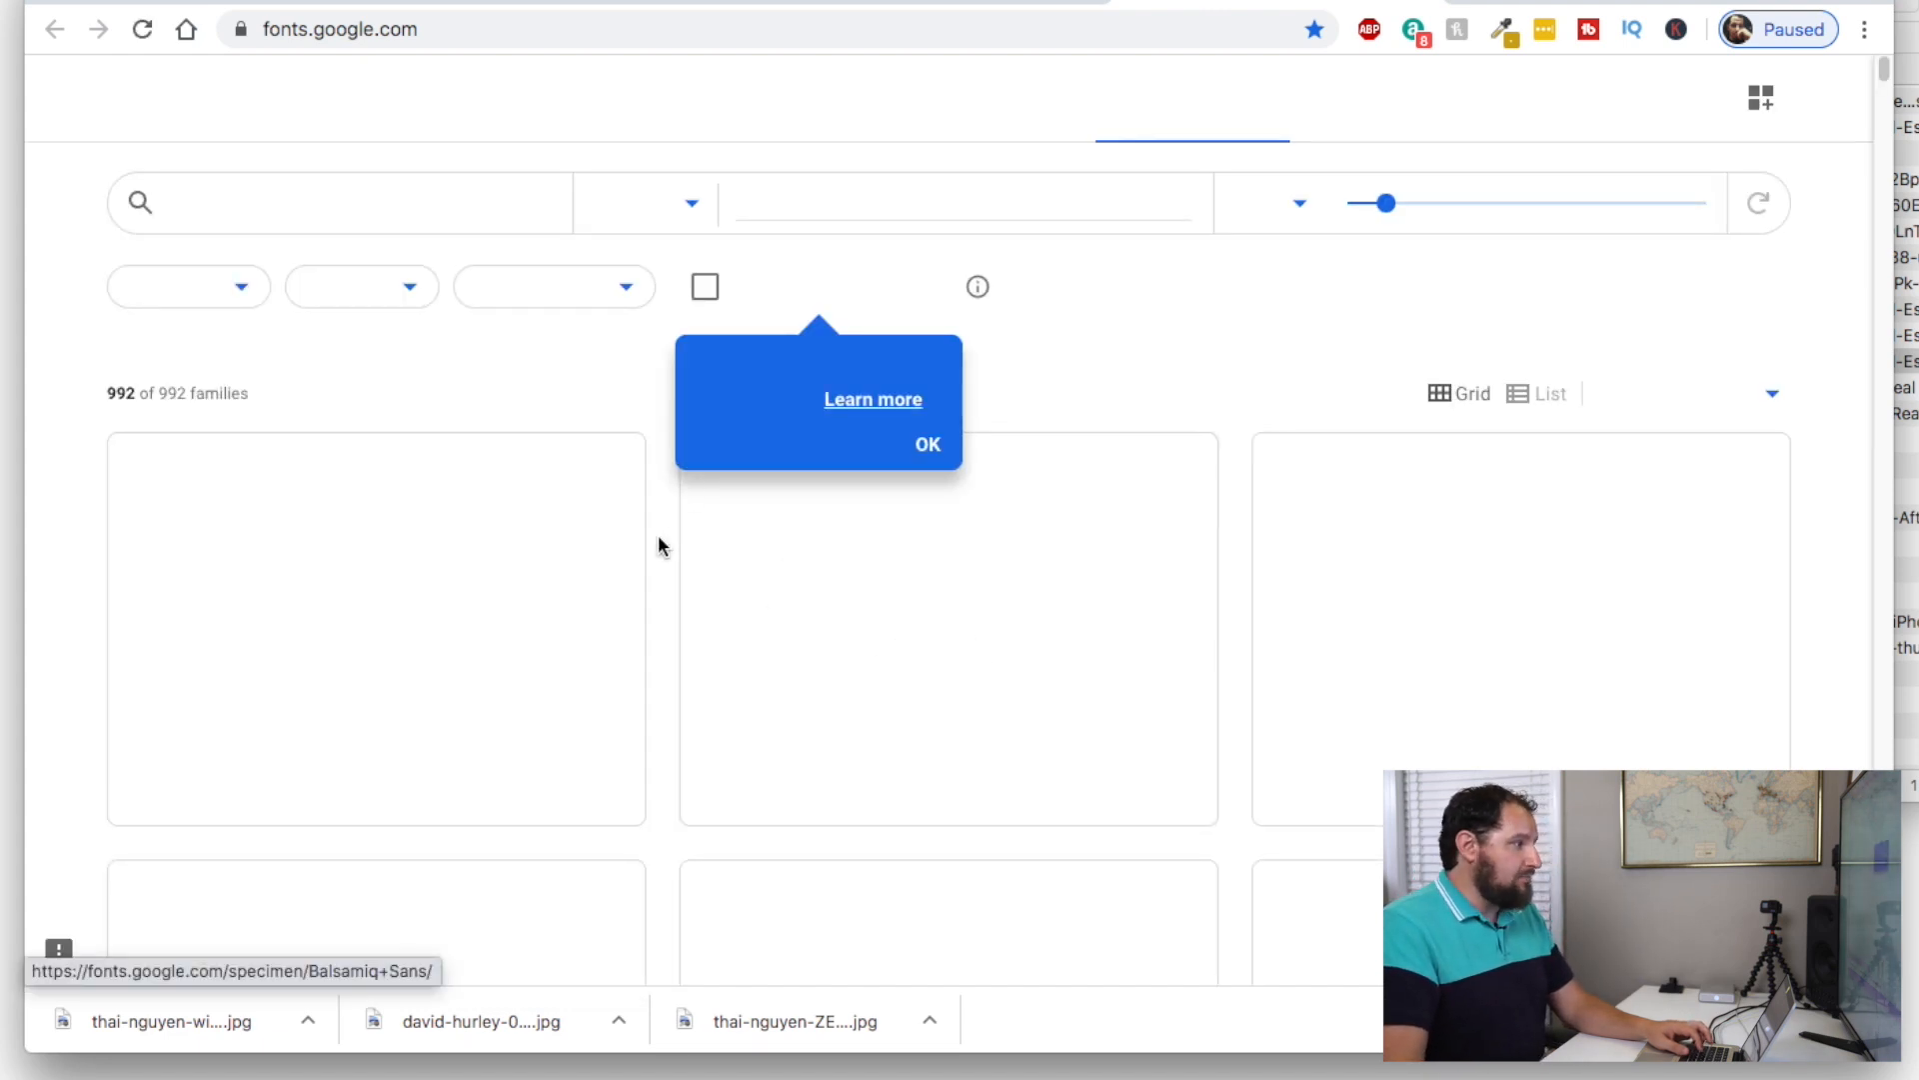
{"action": "scroll", "coordinate": [660, 538], "scroll_direction": "down", "scroll_amount": 3}
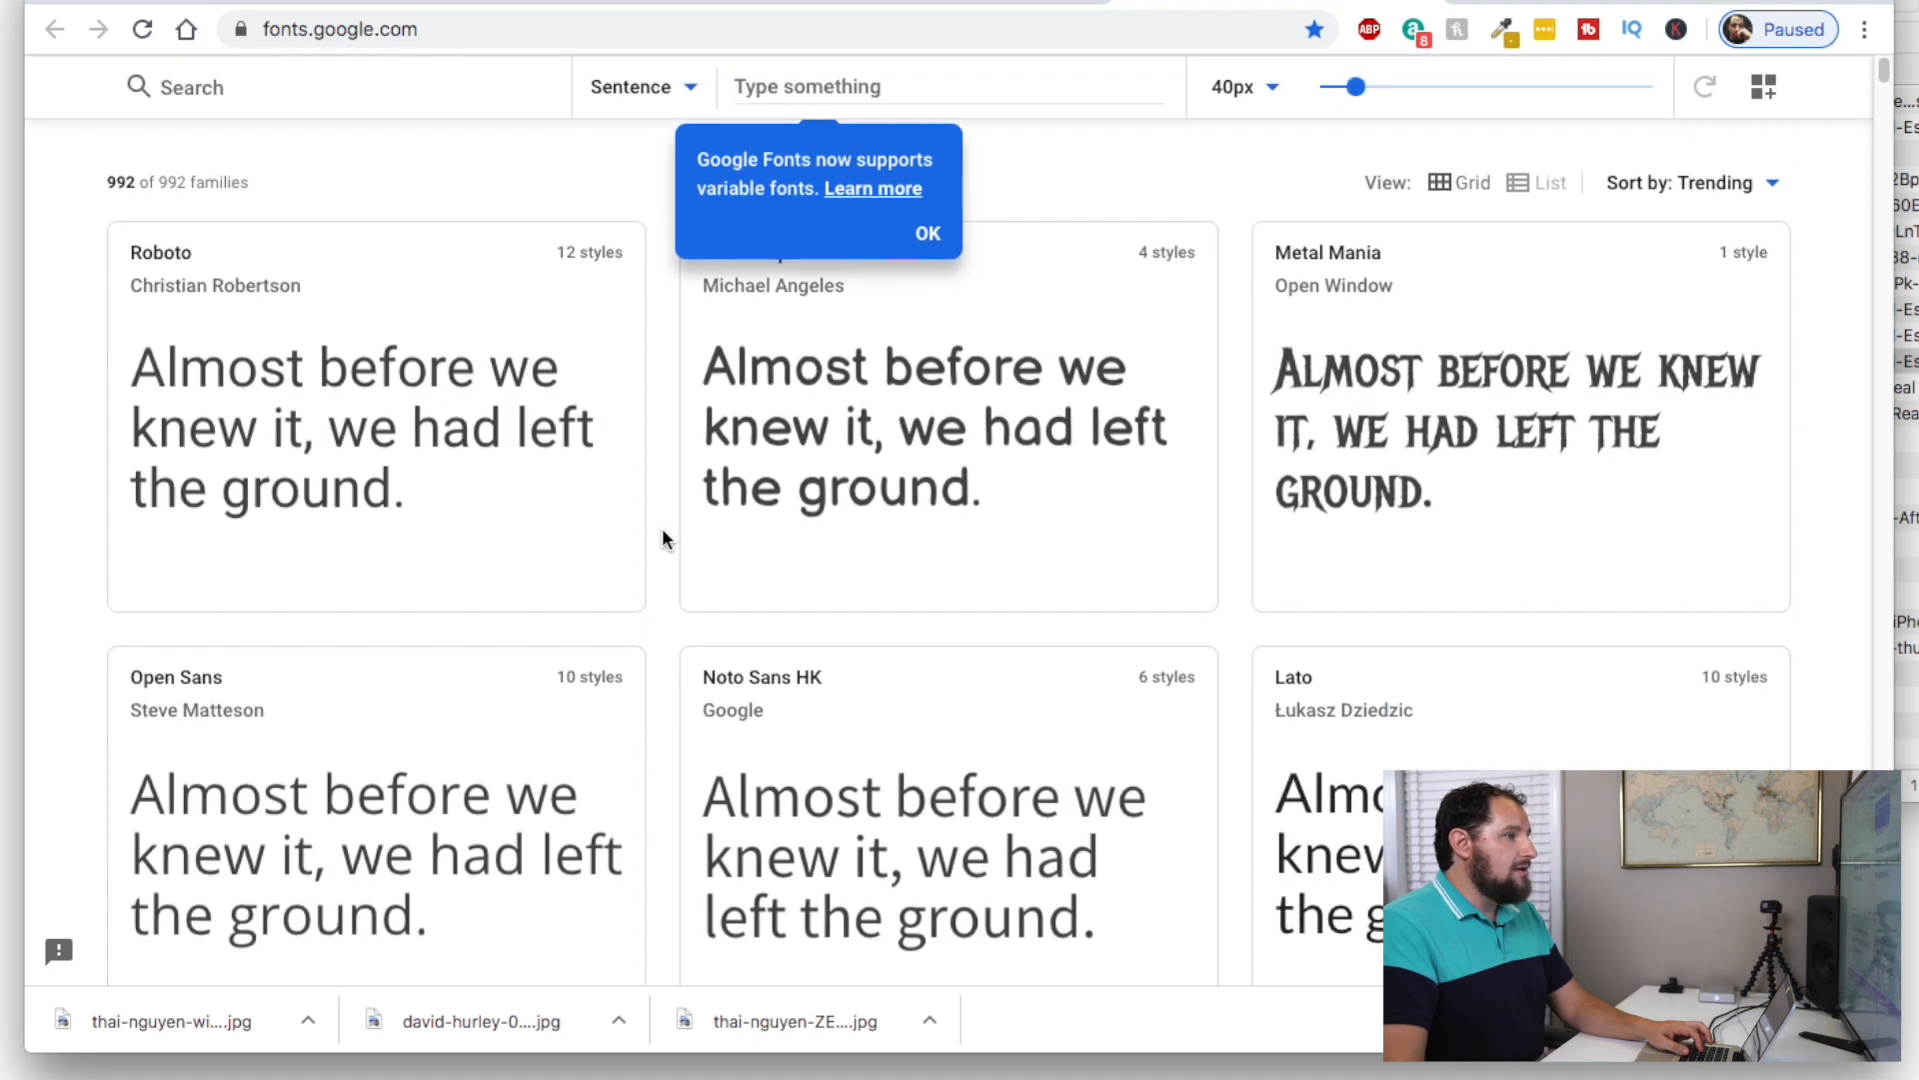
{"action": "scroll", "coordinate": [664, 538], "scroll_direction": "up", "scroll_amount": 1}
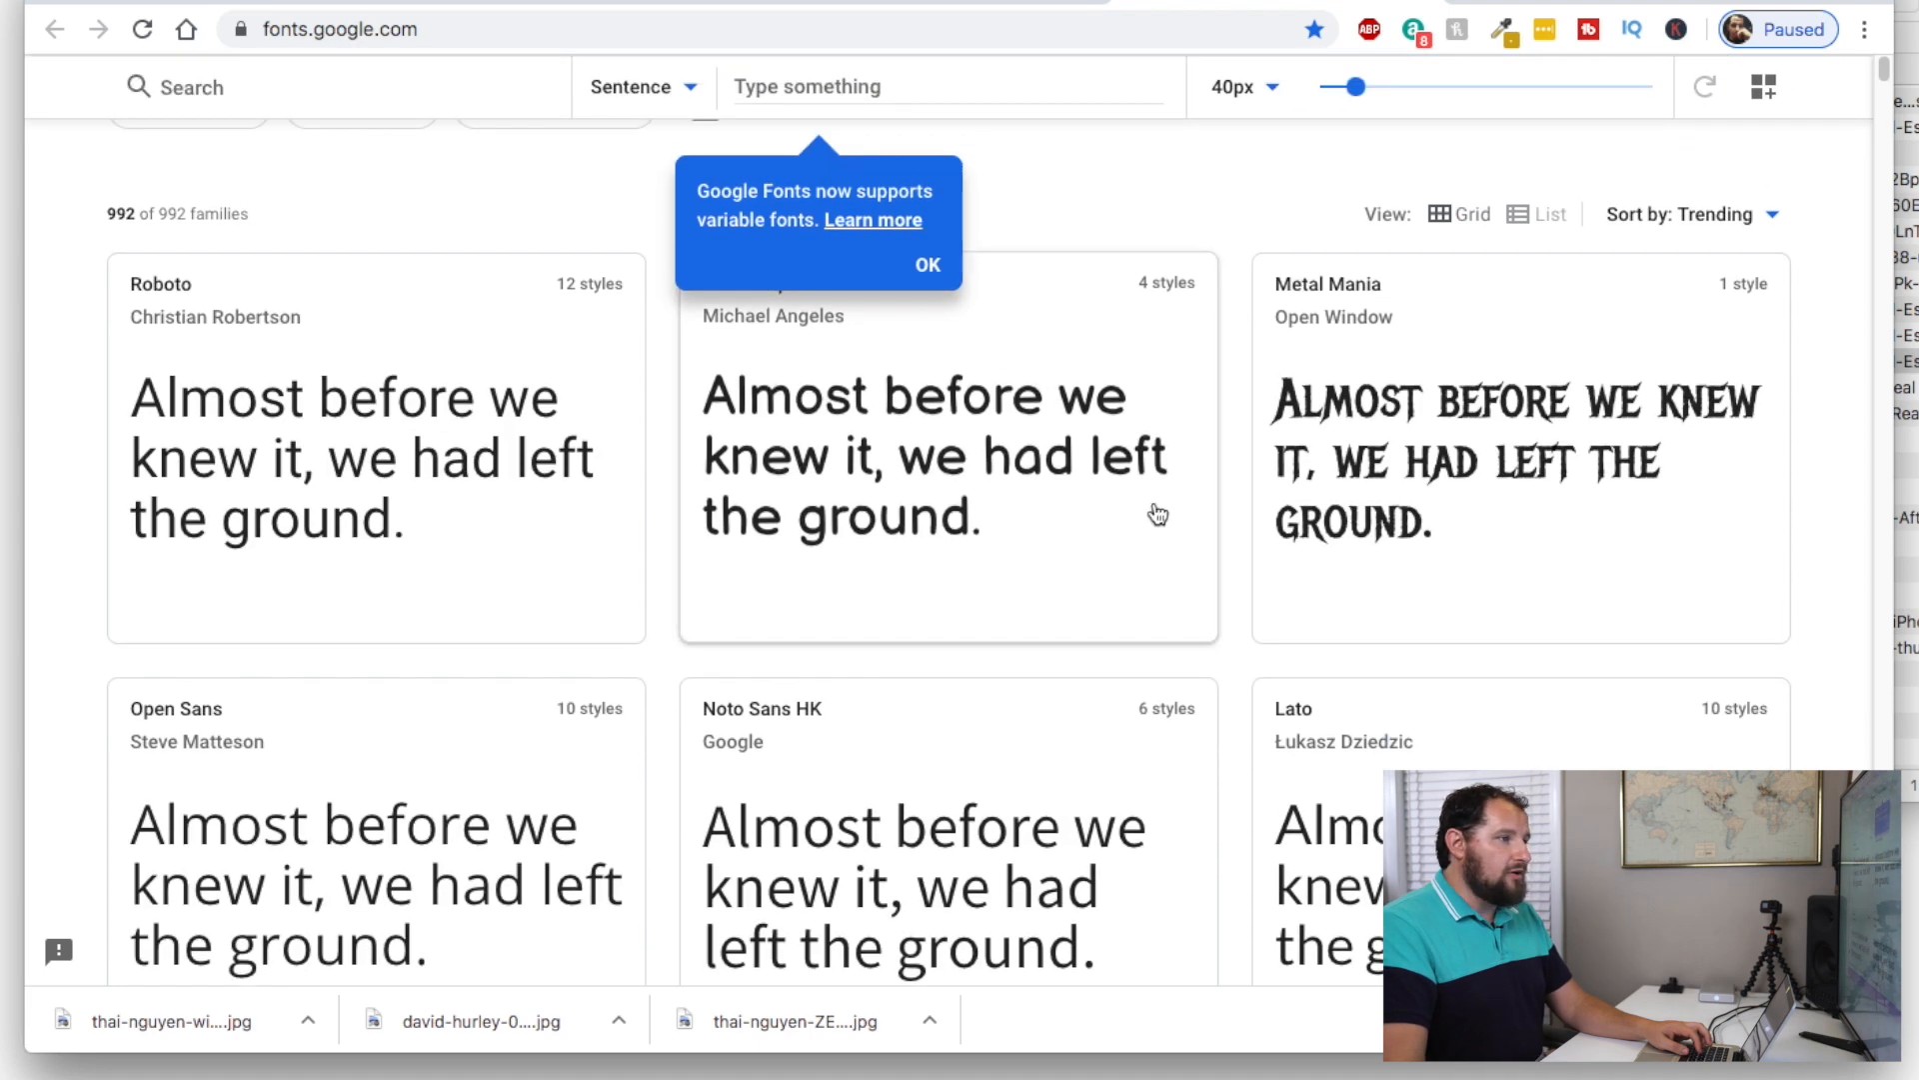
{"action": "scroll", "coordinate": [1186, 544], "scroll_direction": "down", "scroll_amount": 10}
{"action": "scroll", "coordinate": [908, 698], "scroll_direction": "up", "scroll_amount": 10}
{"action": "left_click", "coordinate": [946, 3]}
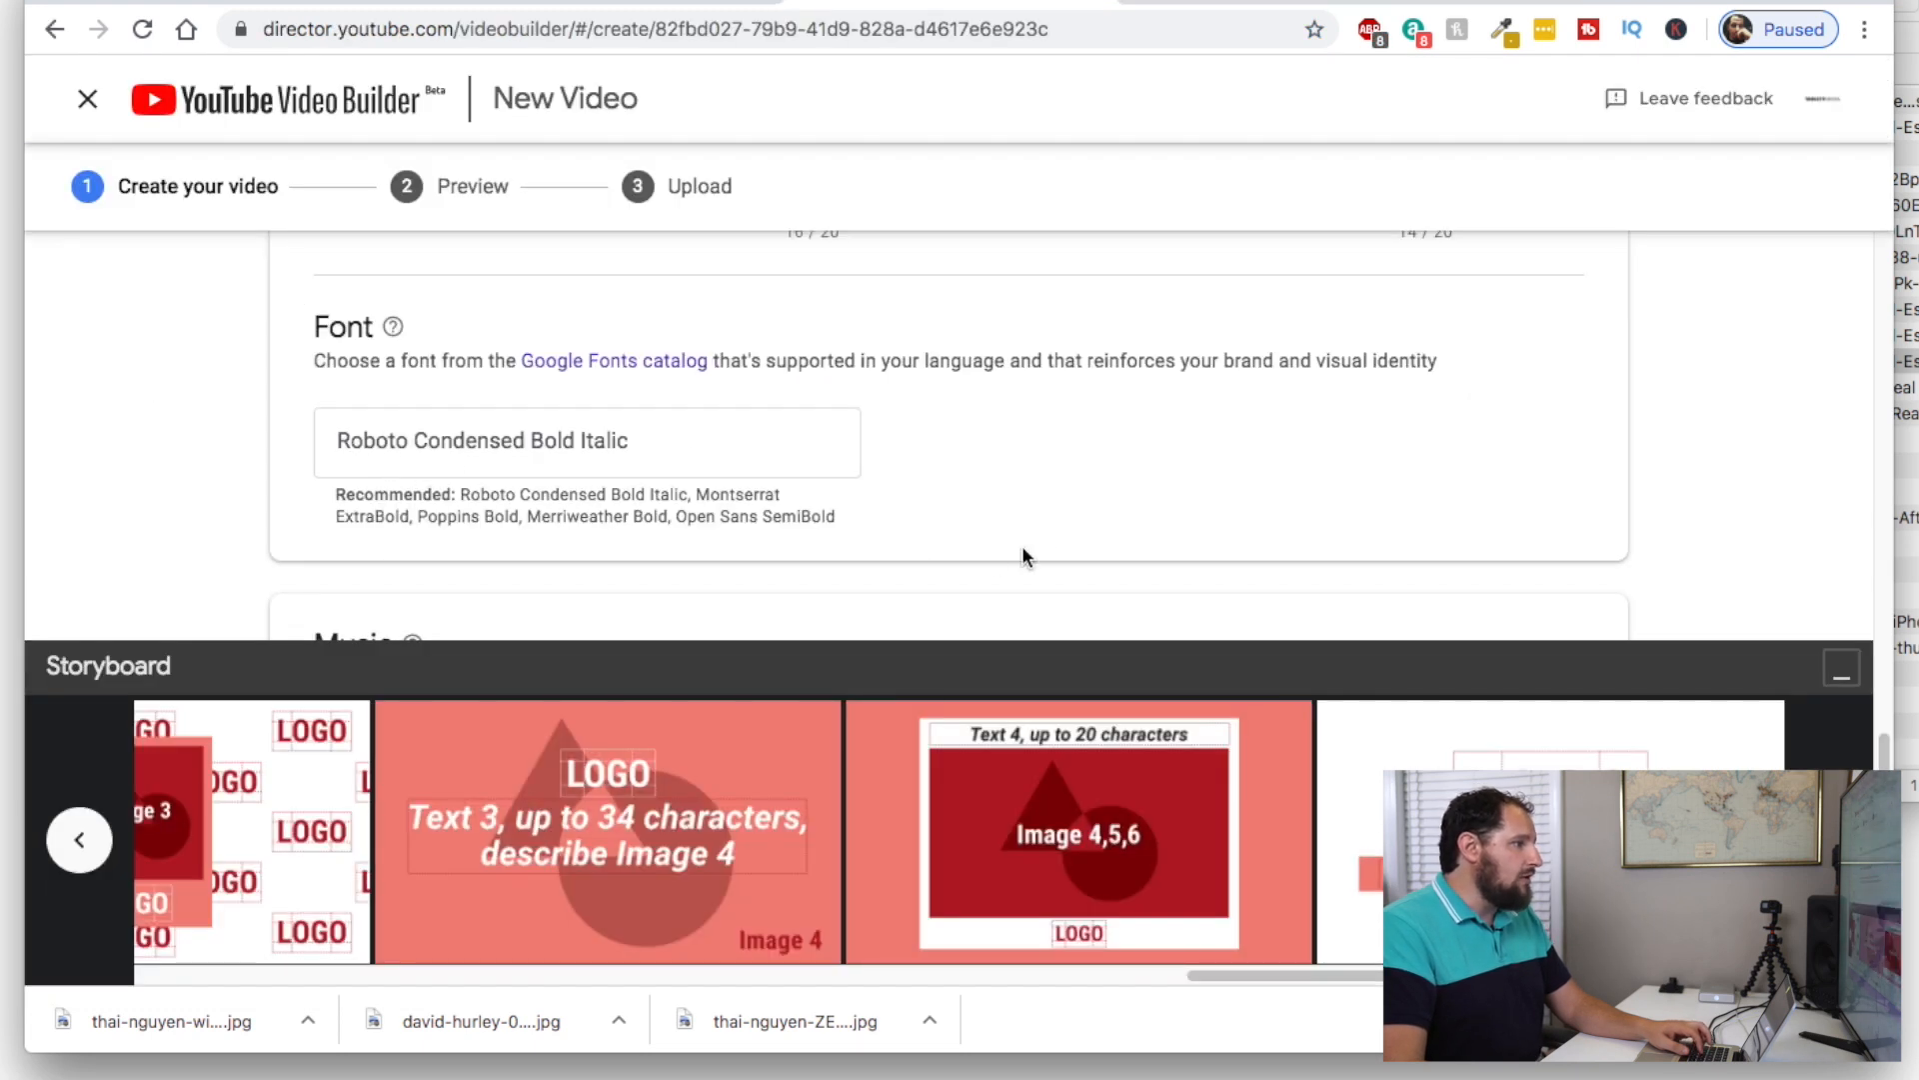
Browse the background music tracks and their moods, choose Touch and listen to its preview
{"action": "scroll", "coordinate": [937, 456], "scroll_direction": "down", "scroll_amount": 3}
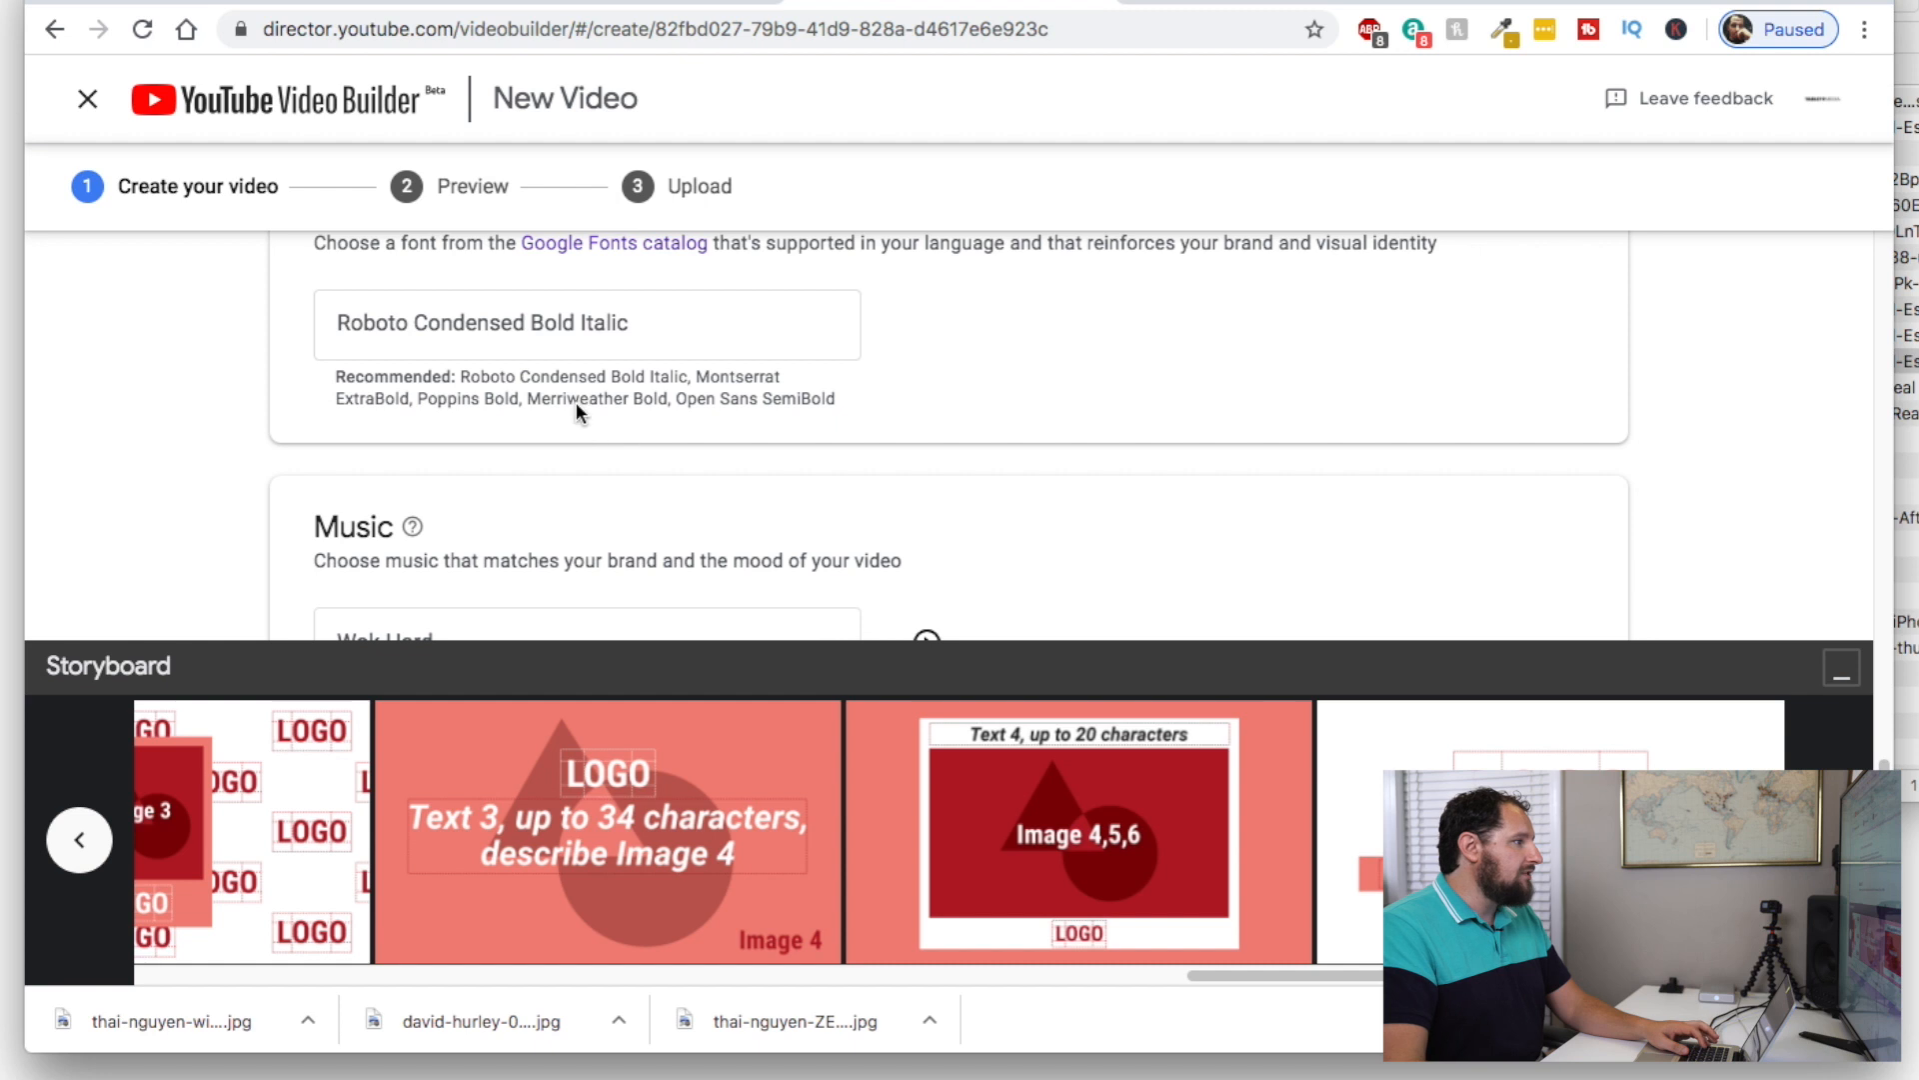
{"action": "scroll", "coordinate": [550, 344], "scroll_direction": "down", "scroll_amount": 4}
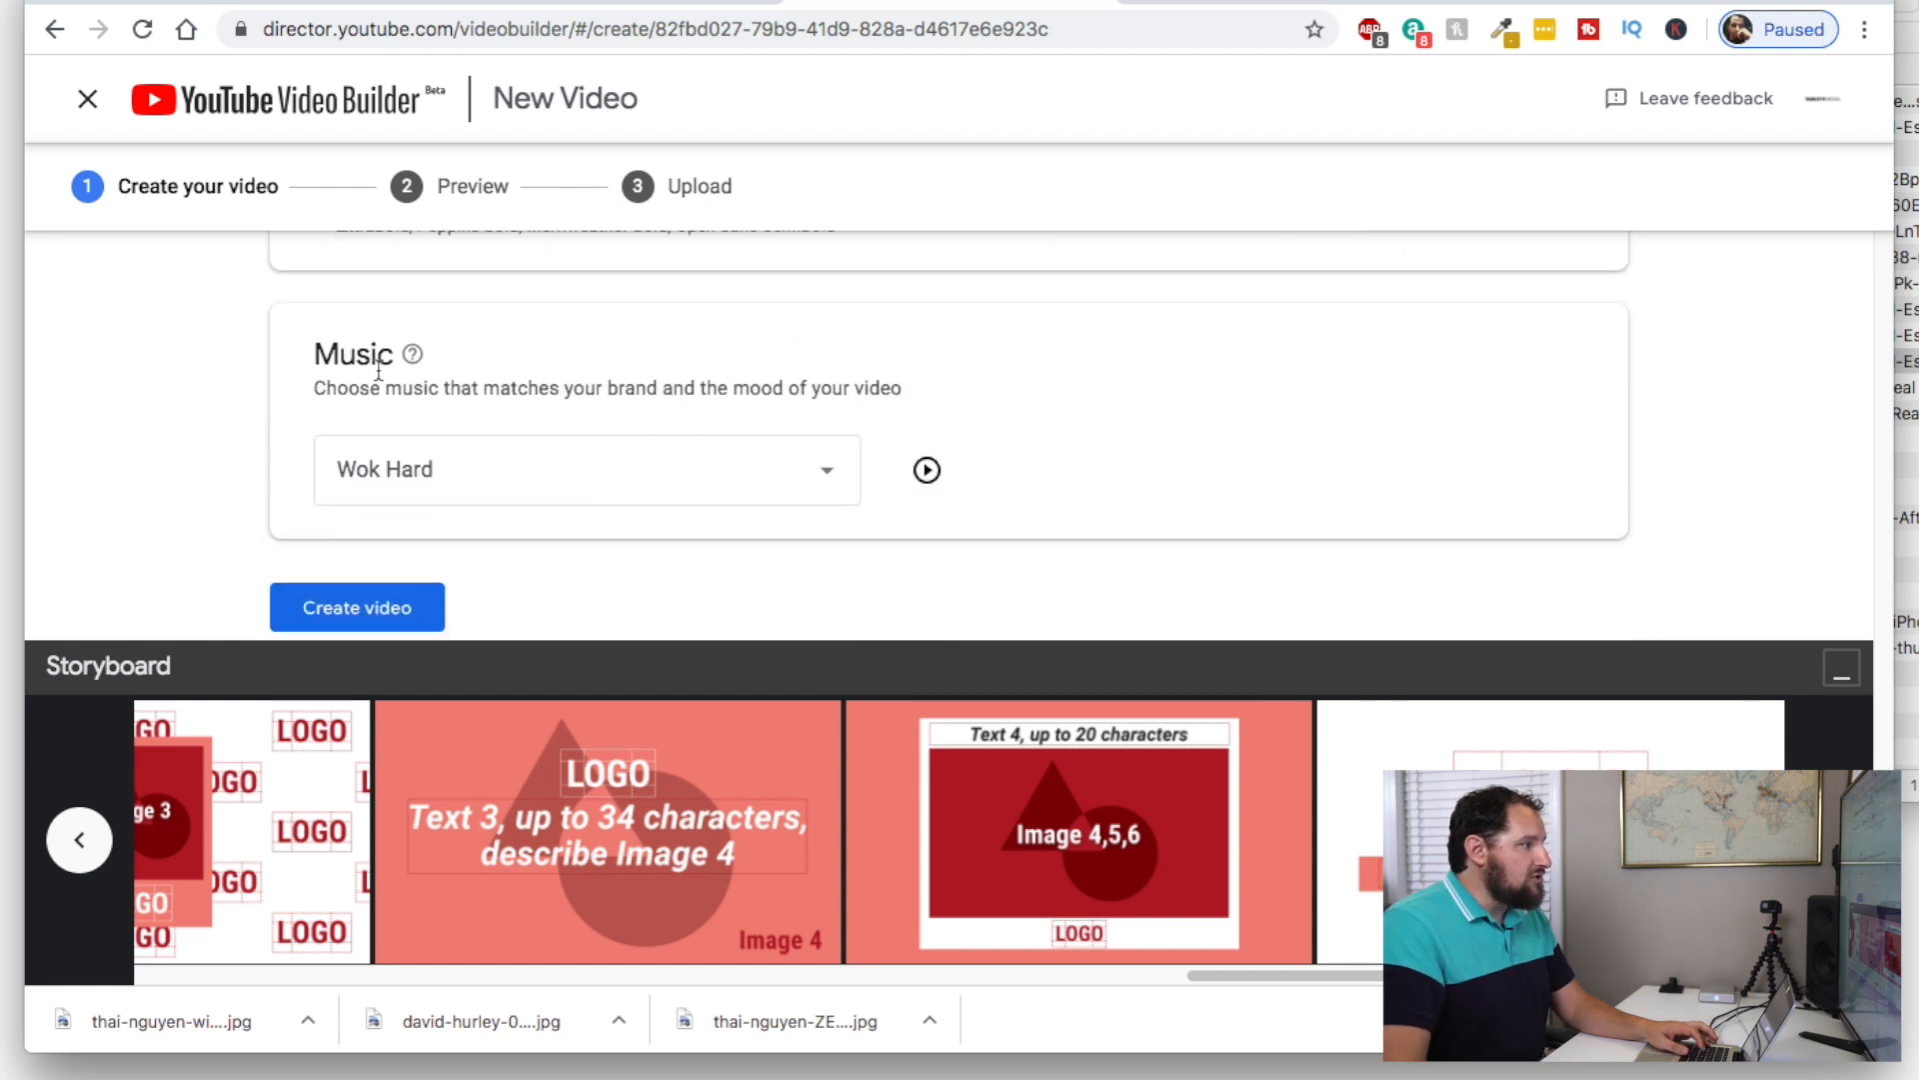
{"action": "left_click", "coordinate": [827, 474]}
{"action": "scroll", "coordinate": [675, 650], "scroll_direction": "down", "scroll_amount": 10}
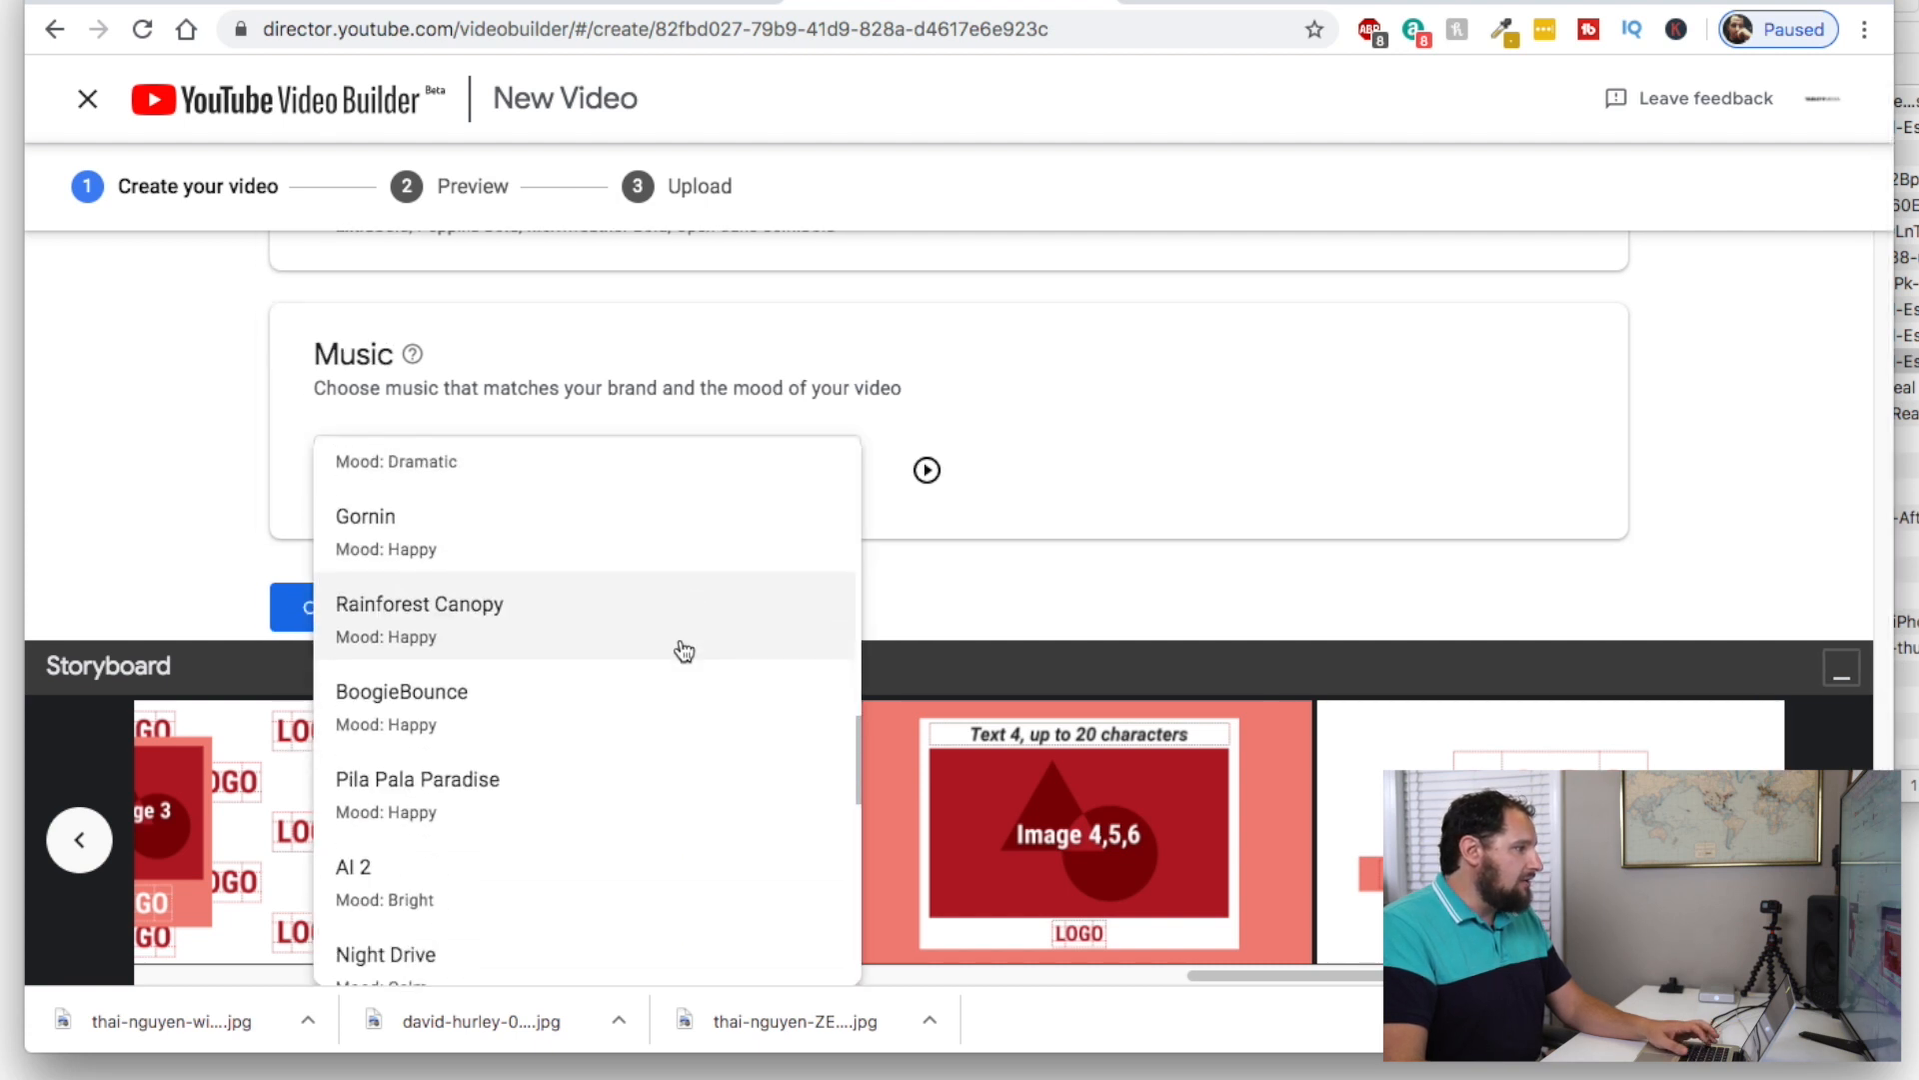
{"action": "scroll", "coordinate": [685, 651], "scroll_direction": "up", "scroll_amount": 15}
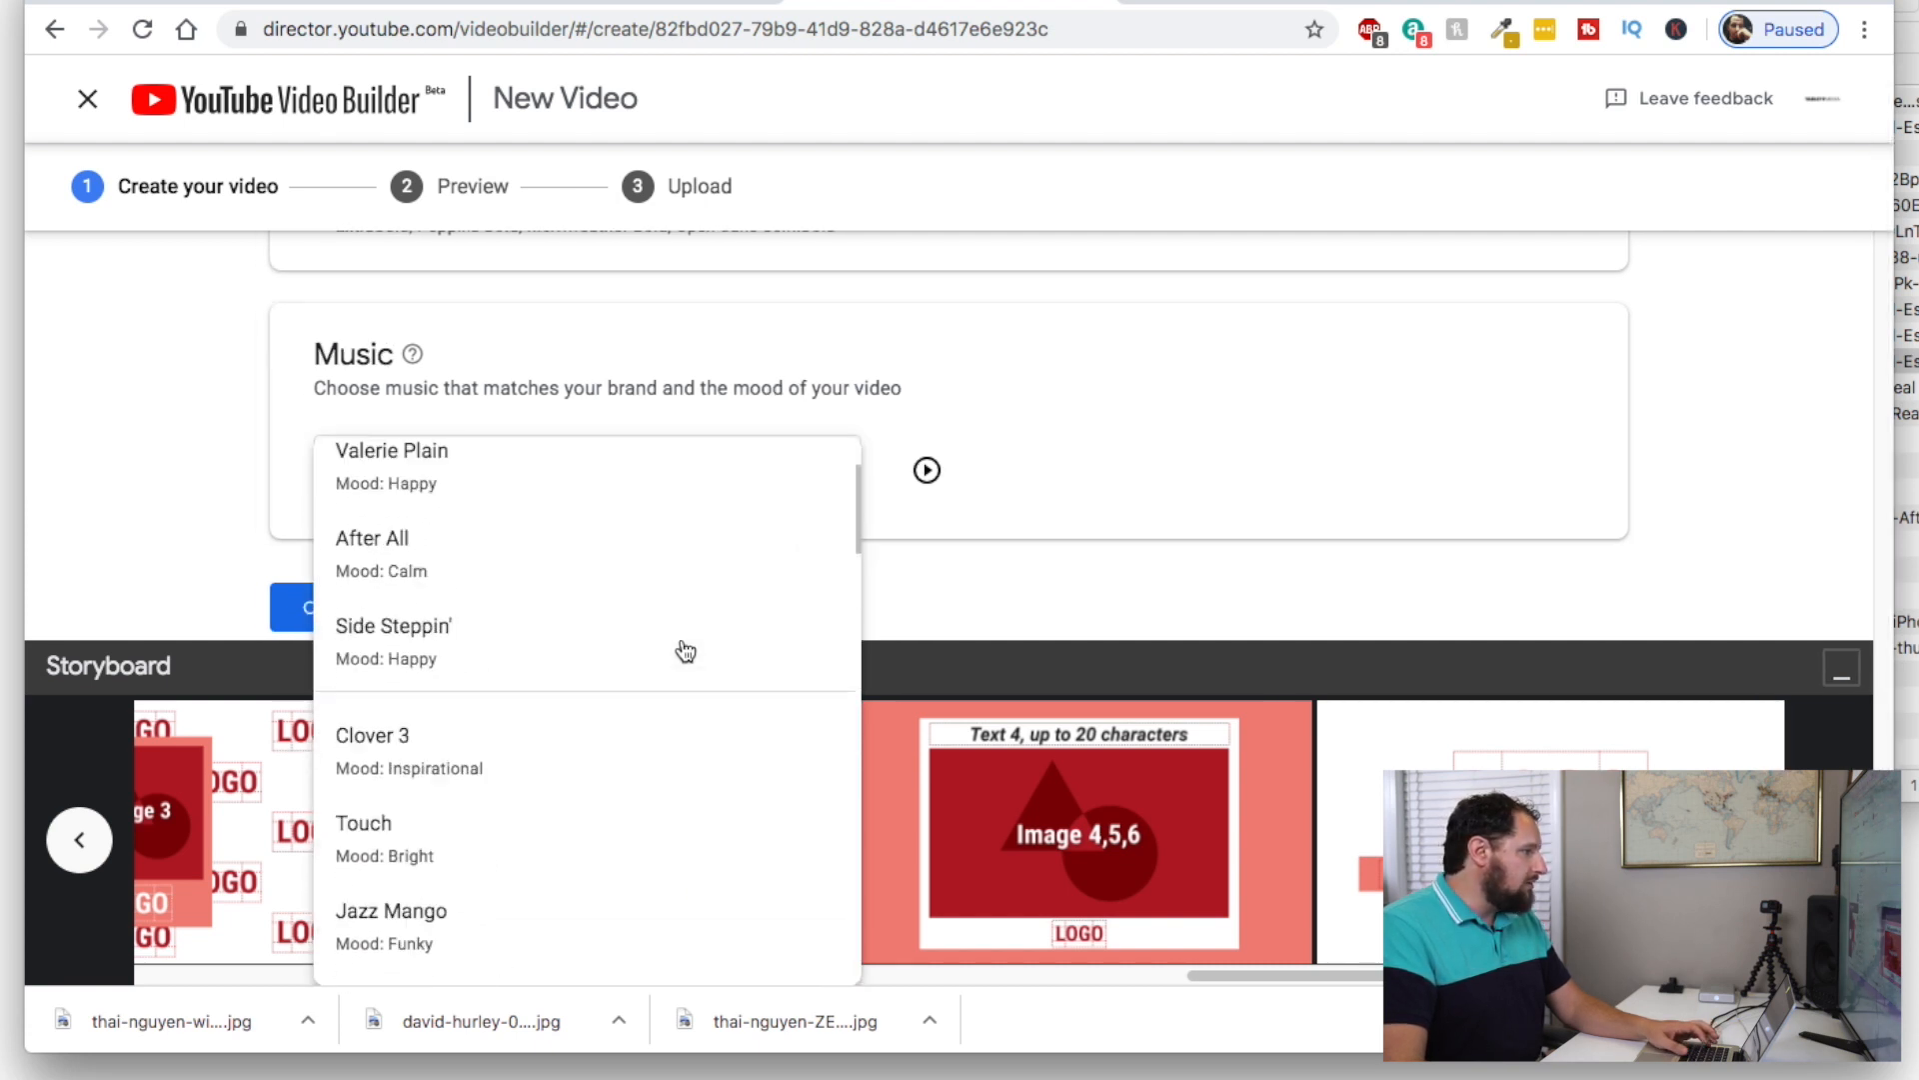
{"action": "scroll", "coordinate": [685, 652], "scroll_direction": "down", "scroll_amount": 10}
{"action": "scroll", "coordinate": [686, 652], "scroll_direction": "up", "scroll_amount": 8}
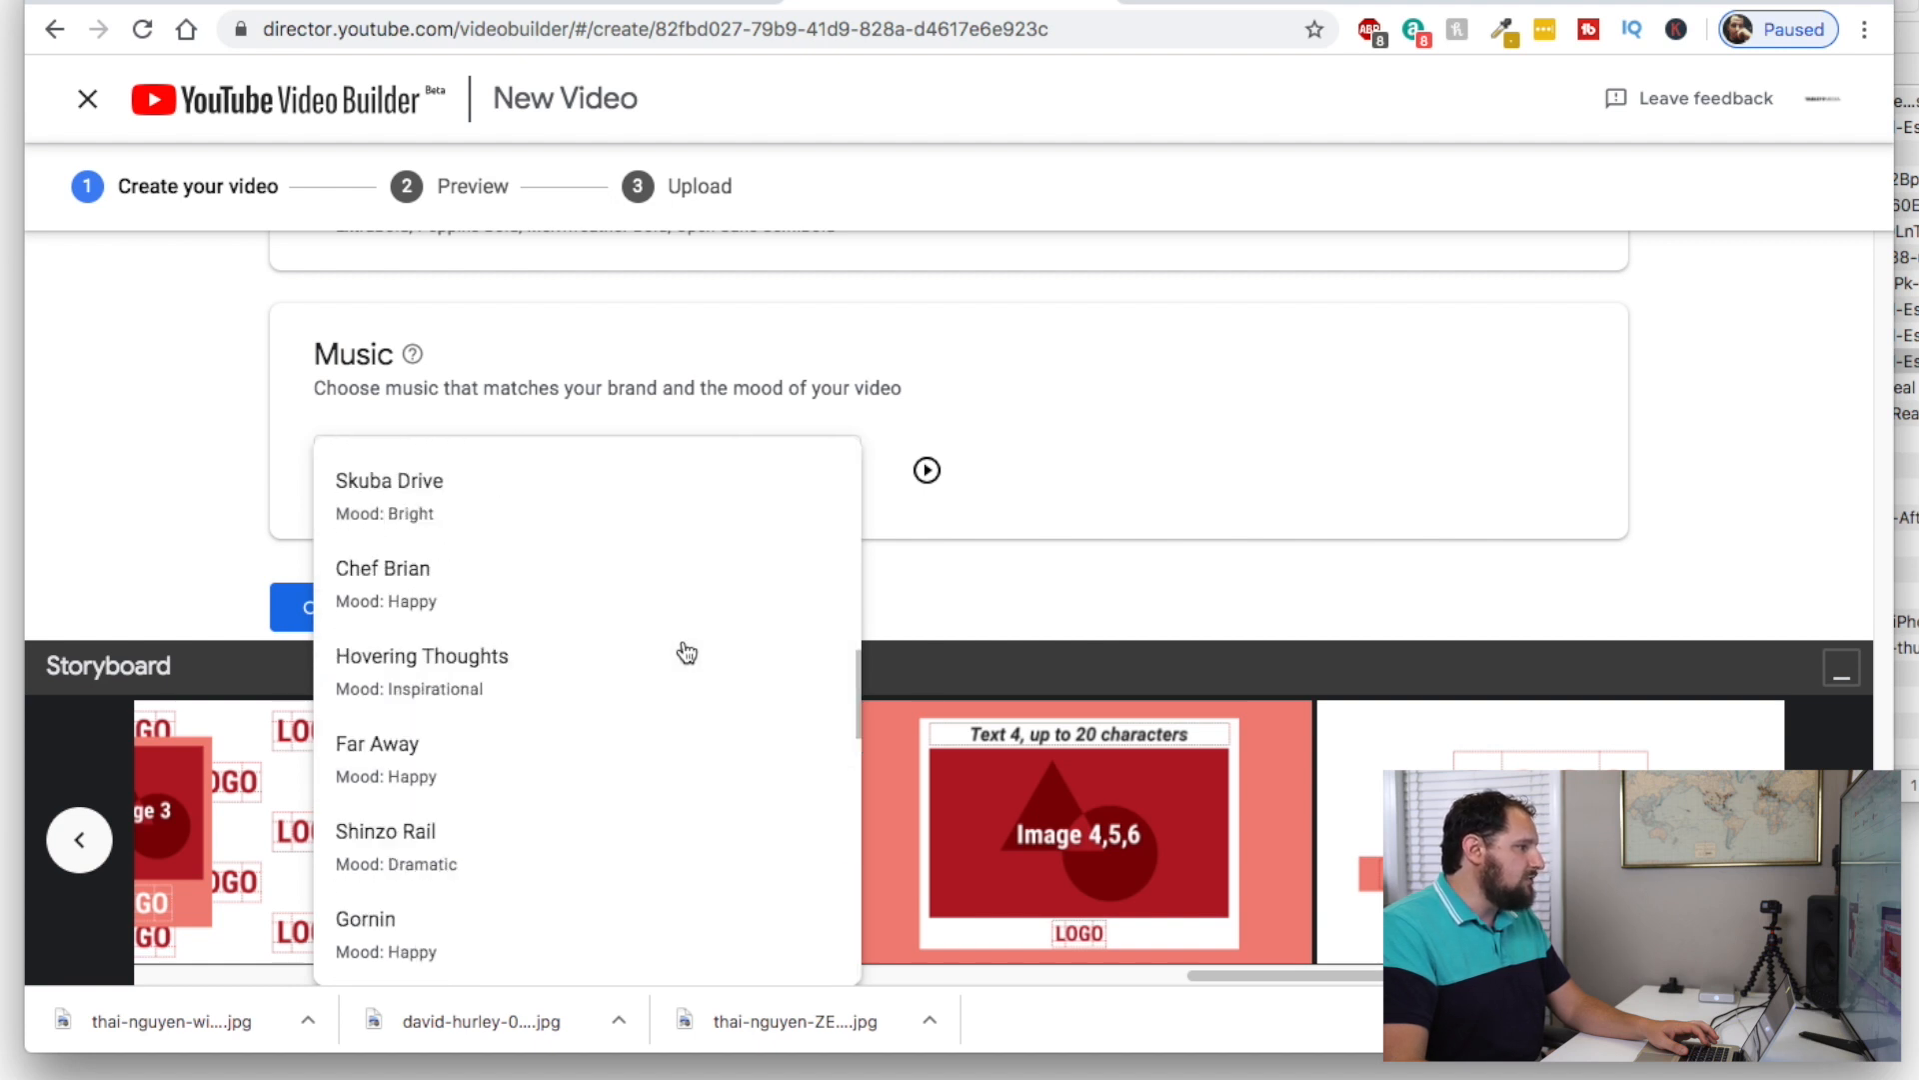
{"action": "scroll", "coordinate": [685, 652], "scroll_direction": "up", "scroll_amount": 5}
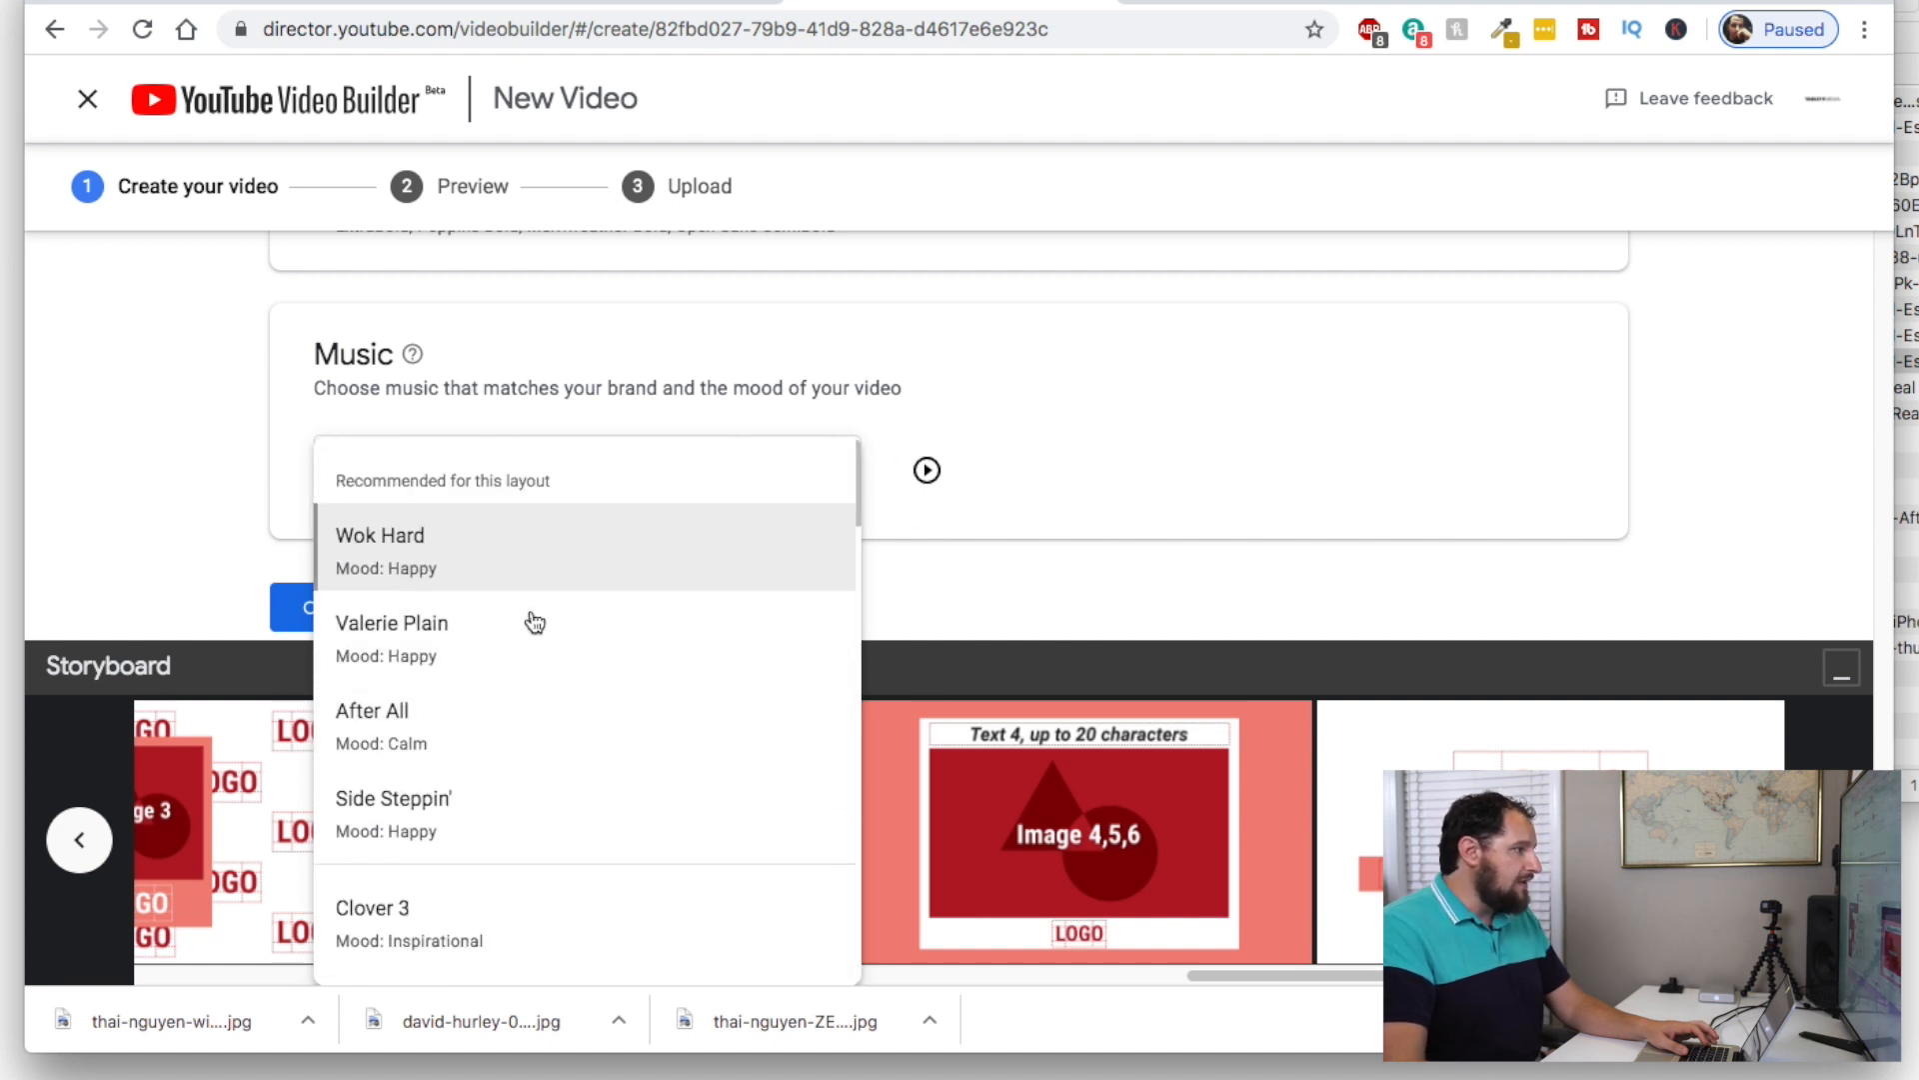
{"action": "scroll", "coordinate": [490, 714], "scroll_direction": "down", "scroll_amount": 5}
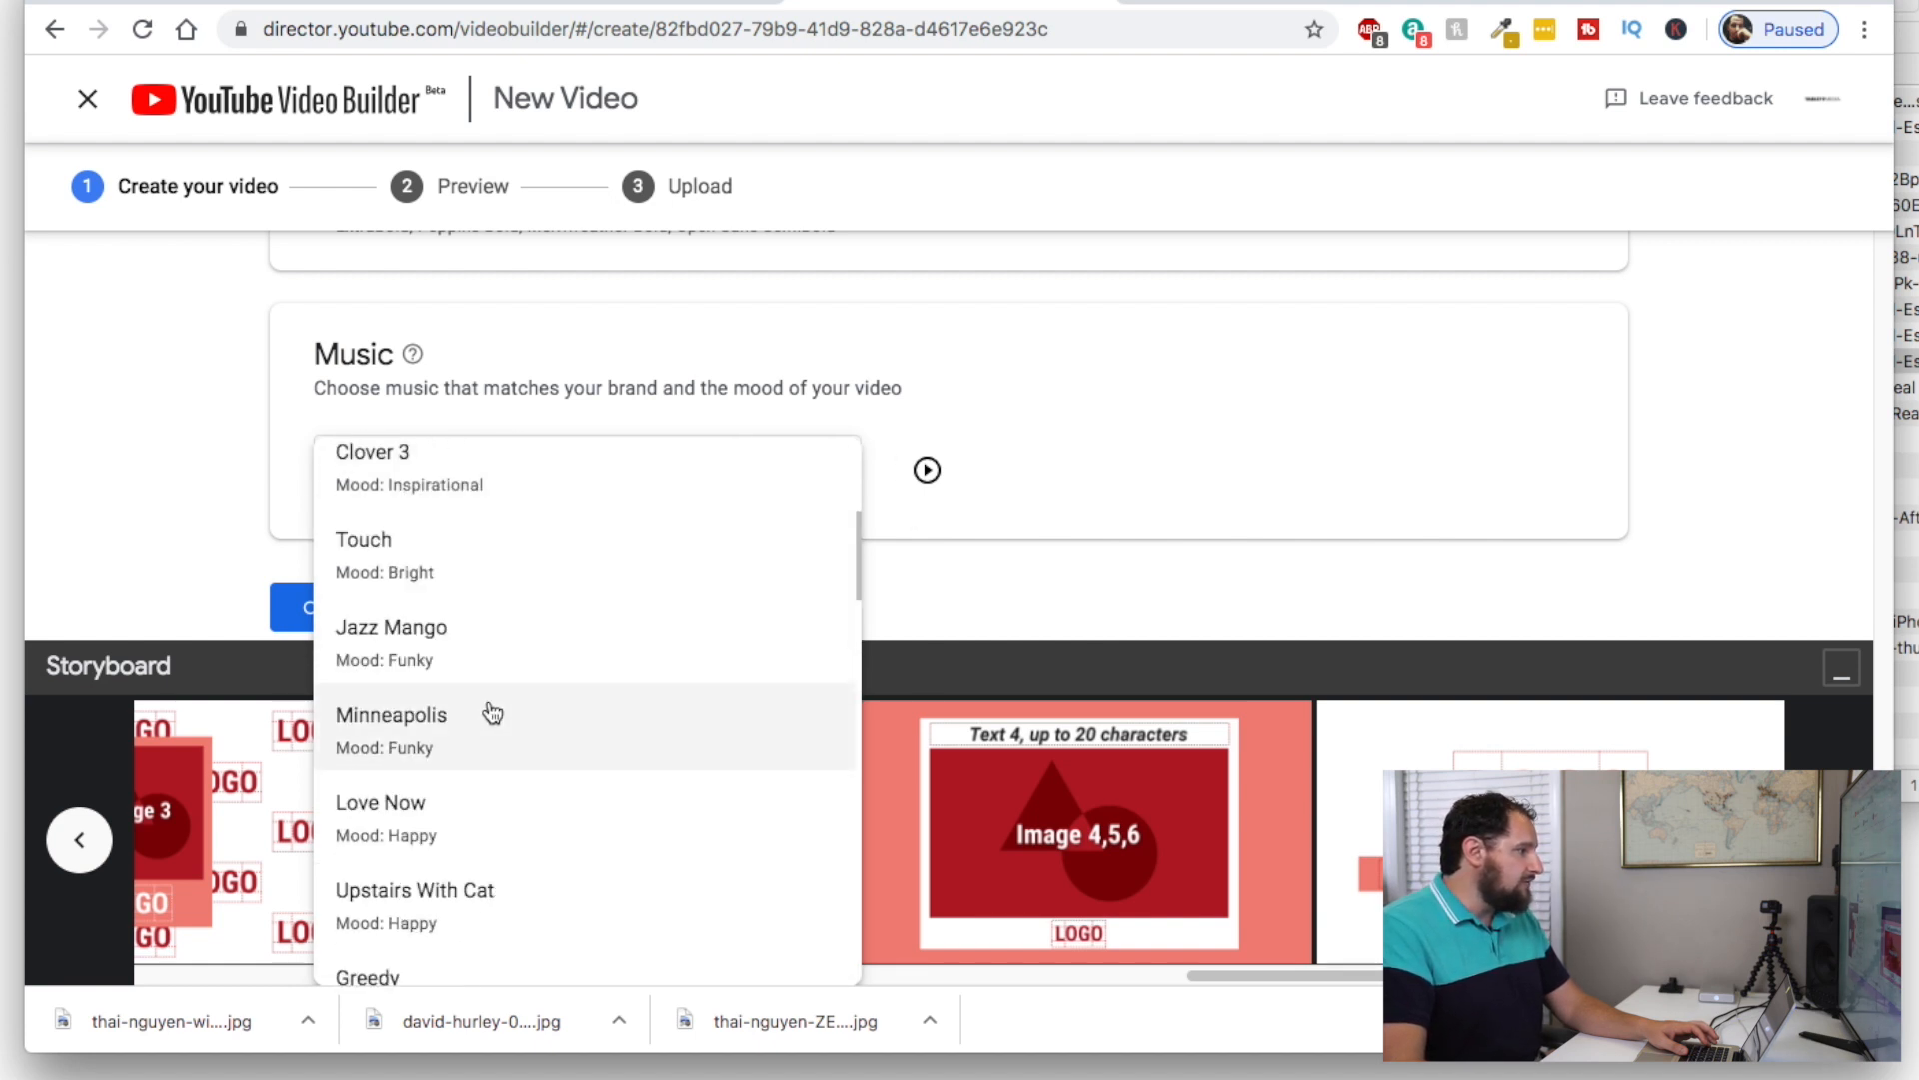
{"action": "left_click", "coordinate": [405, 556]}
{"action": "left_click", "coordinate": [927, 471]}
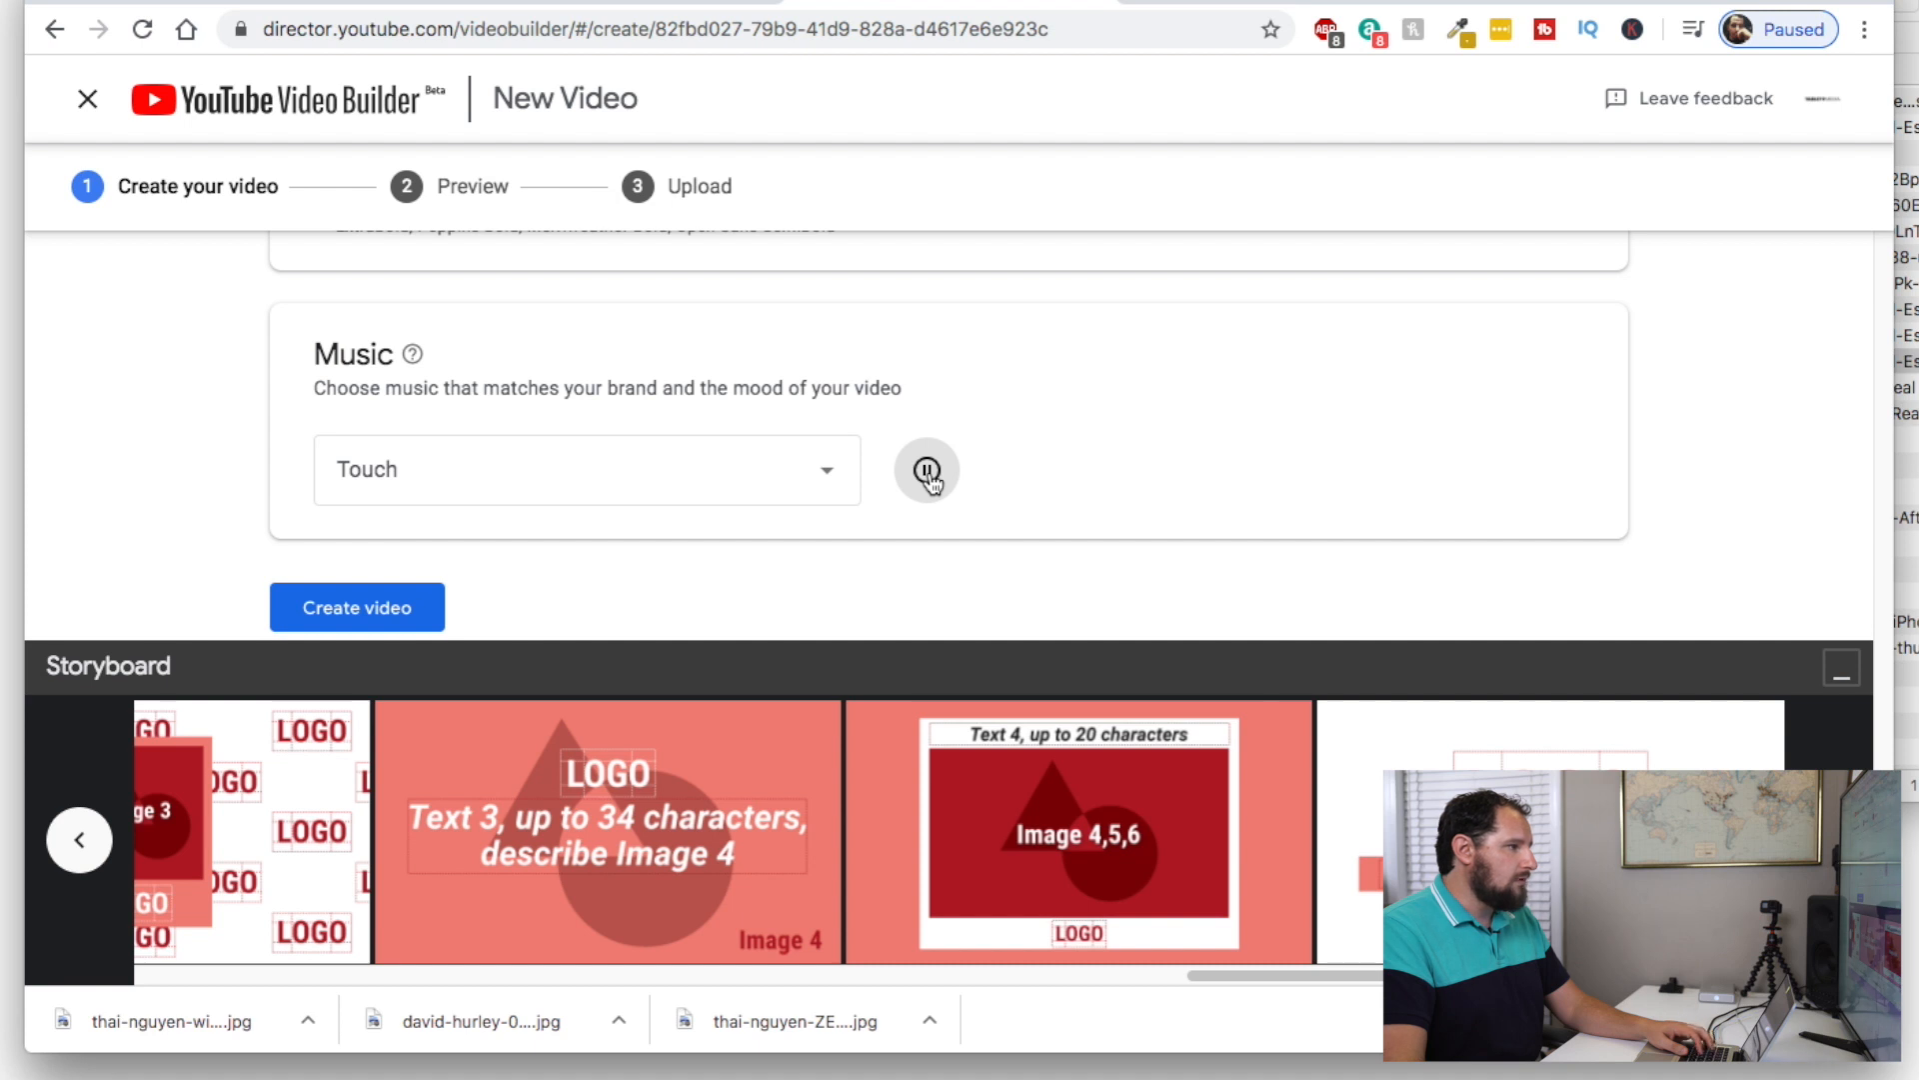
{"action": "left_click", "coordinate": [927, 470]}
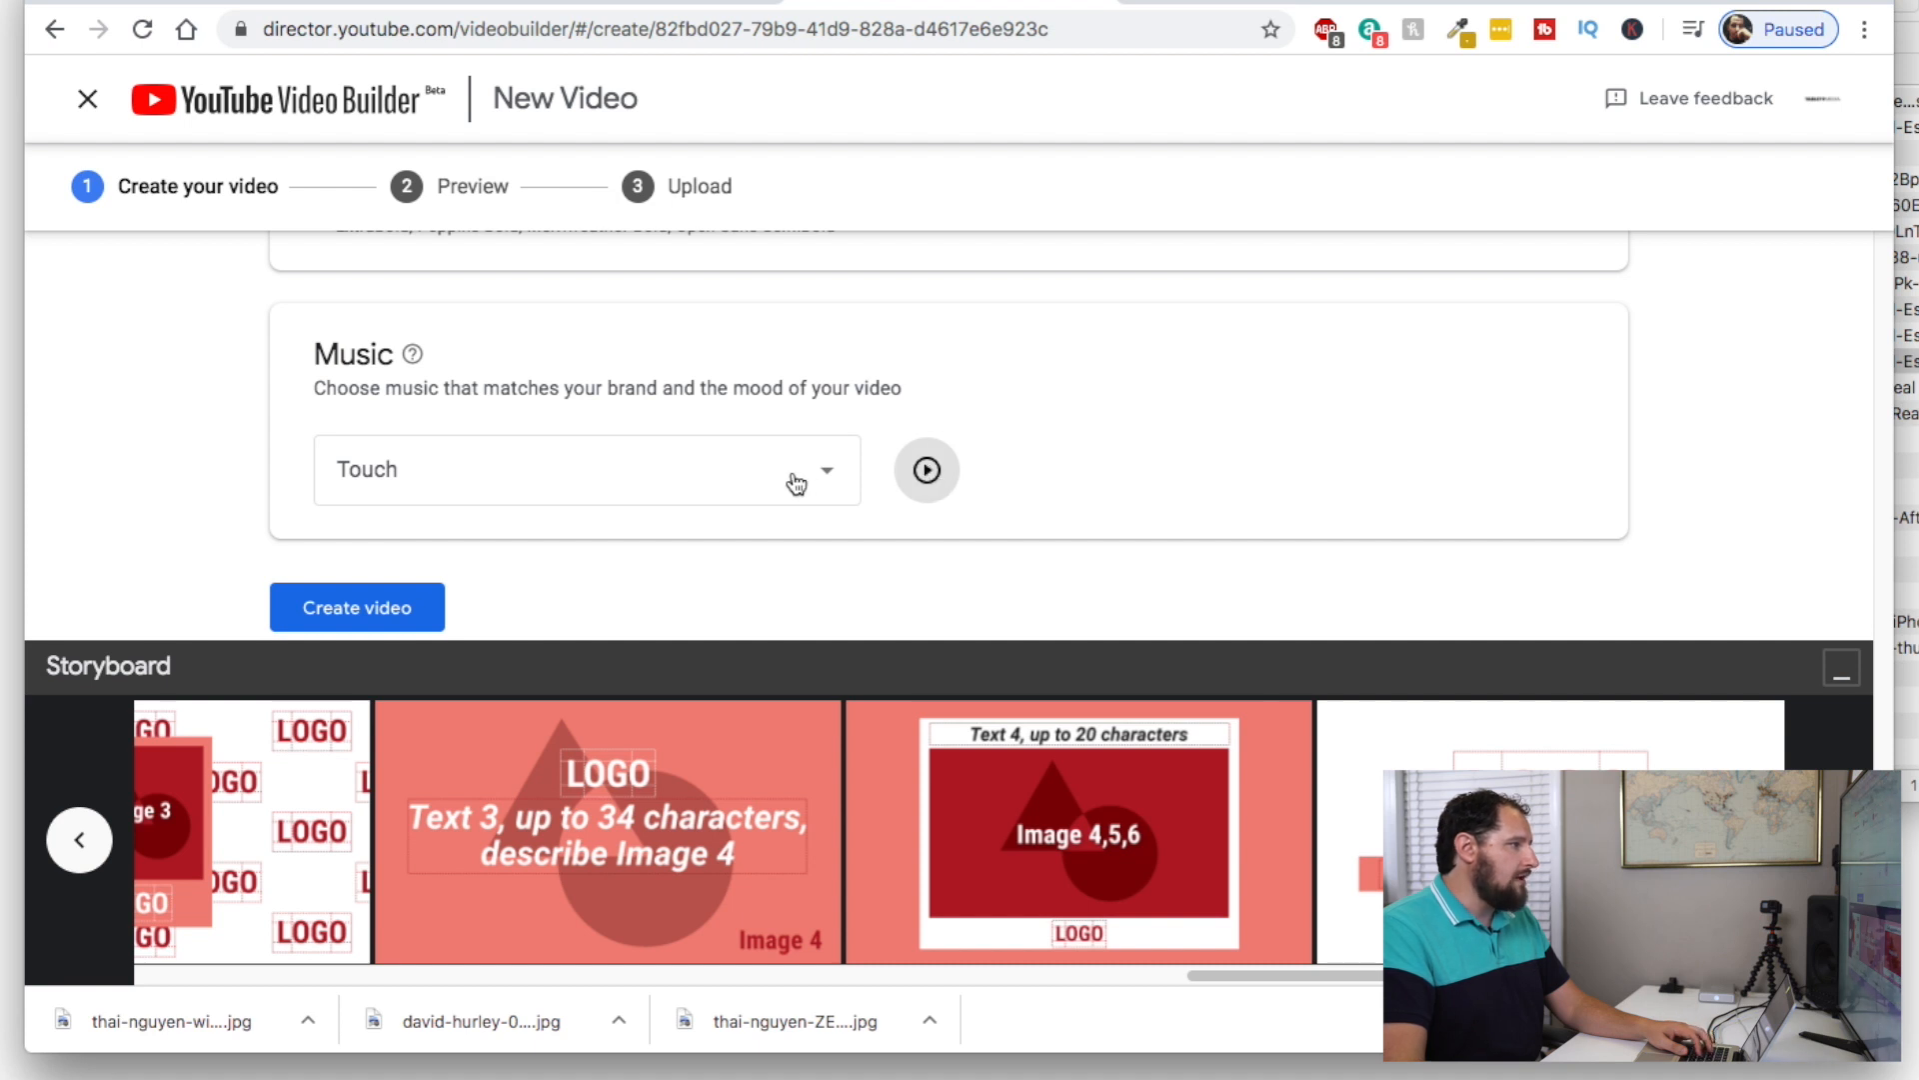
Switch the background music to Upstairs With Cat and listen to its preview
{"action": "left_click", "coordinate": [825, 472]}
{"action": "scroll", "coordinate": [511, 683], "scroll_direction": "down", "scroll_amount": 2}
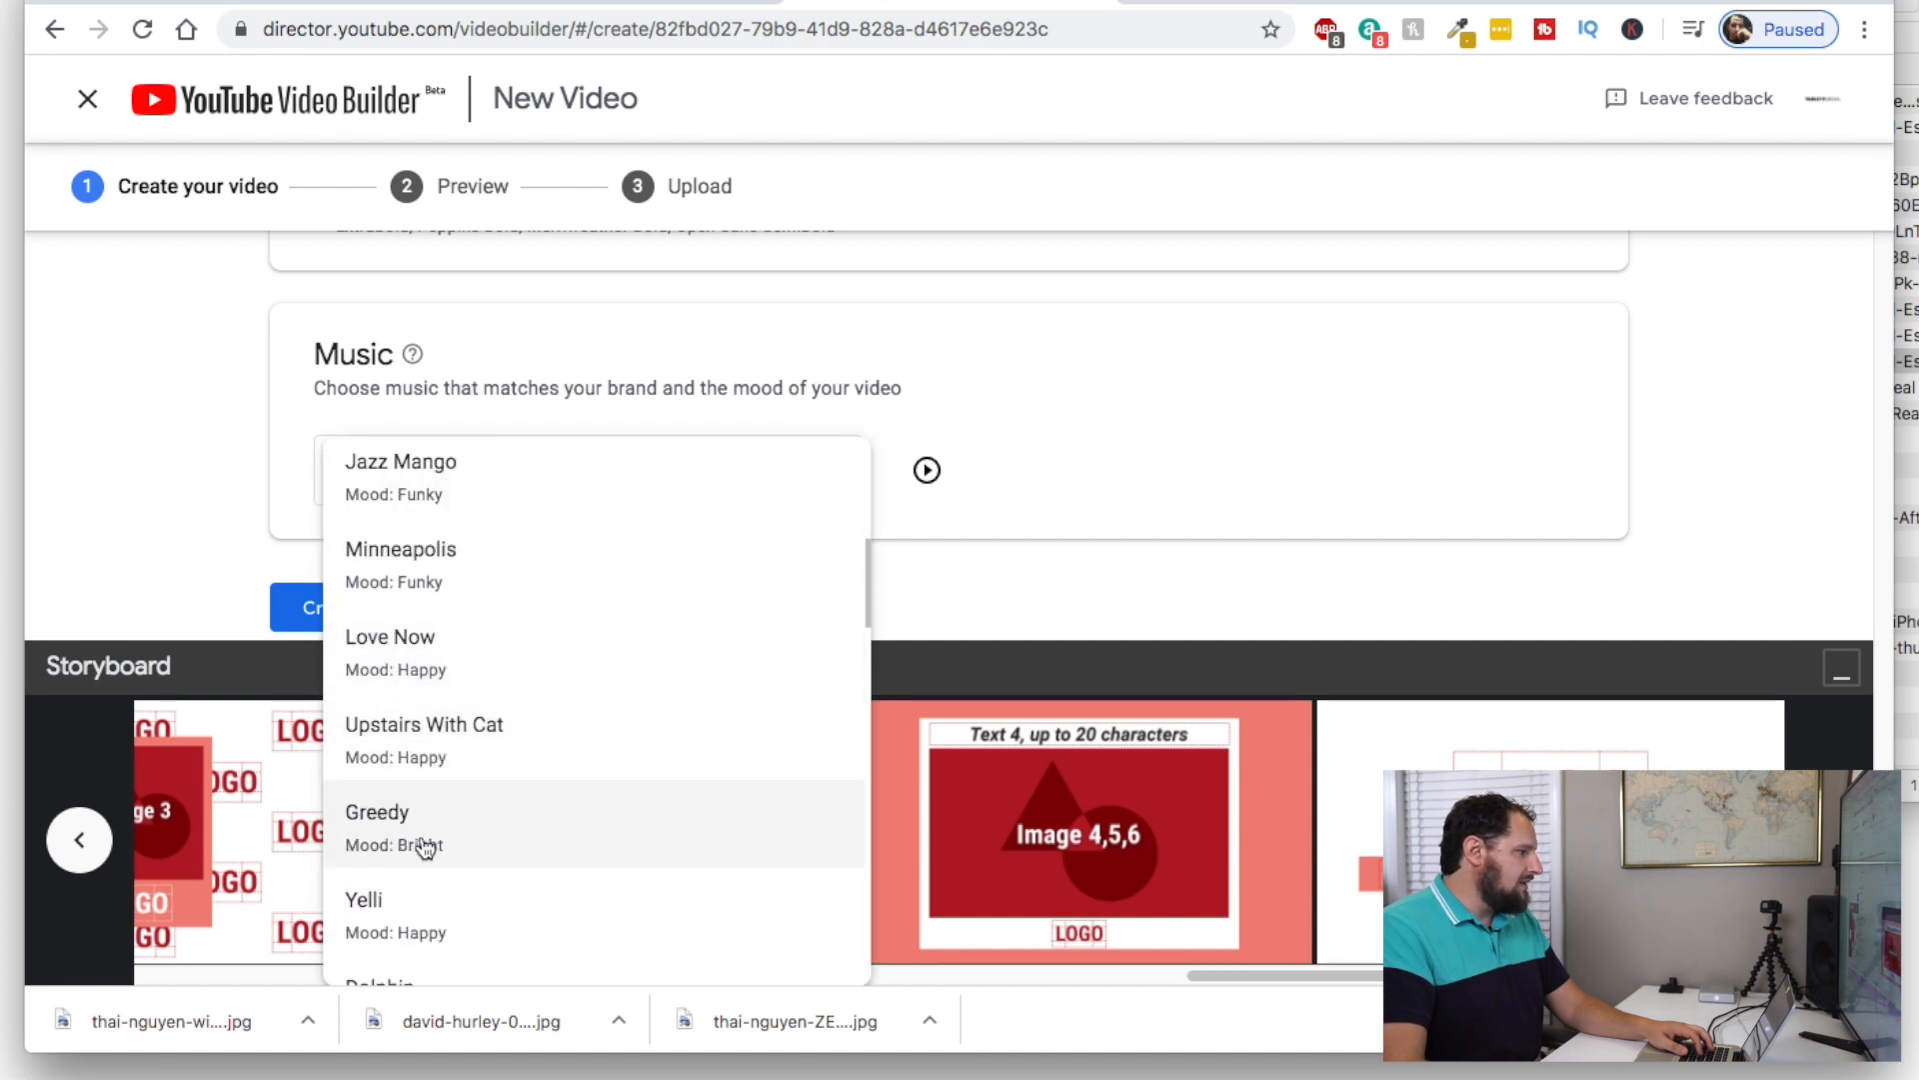
{"action": "left_click", "coordinate": [418, 748]}
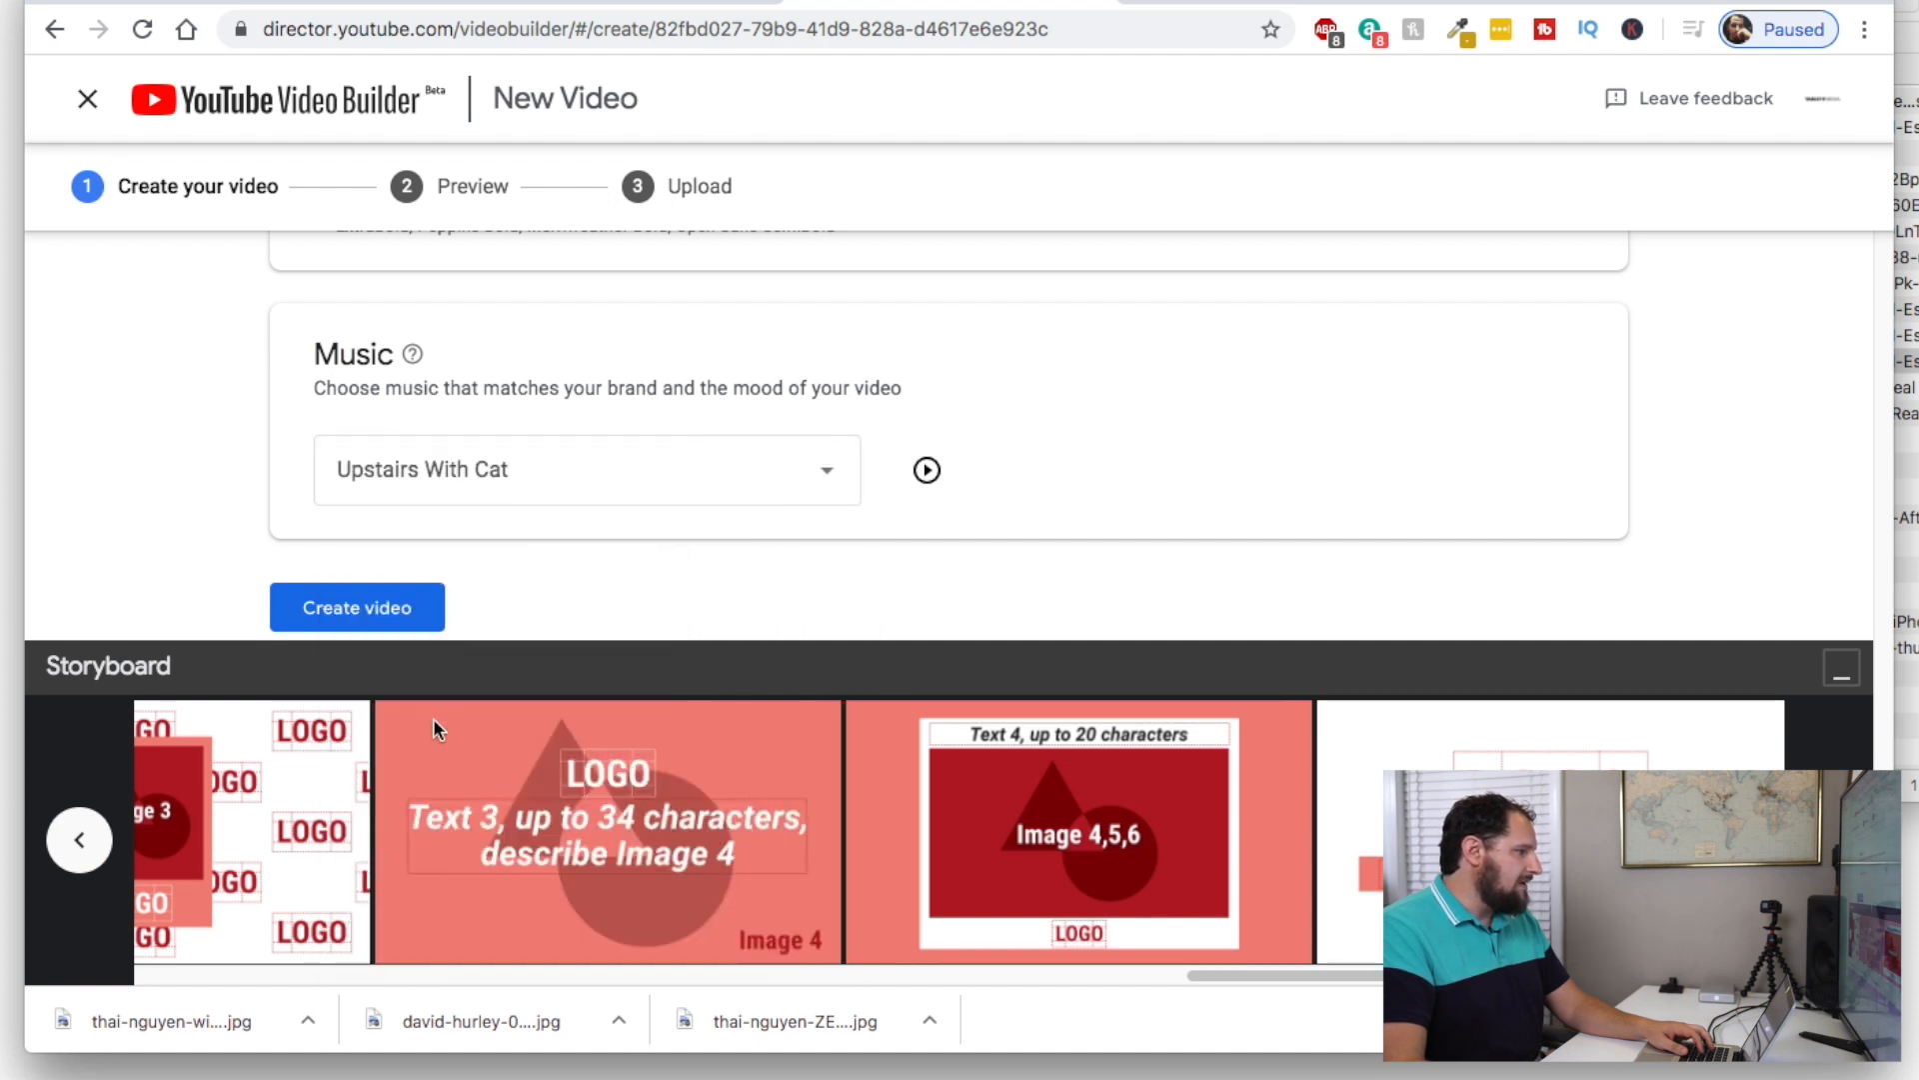
{"action": "left_click", "coordinate": [927, 474]}
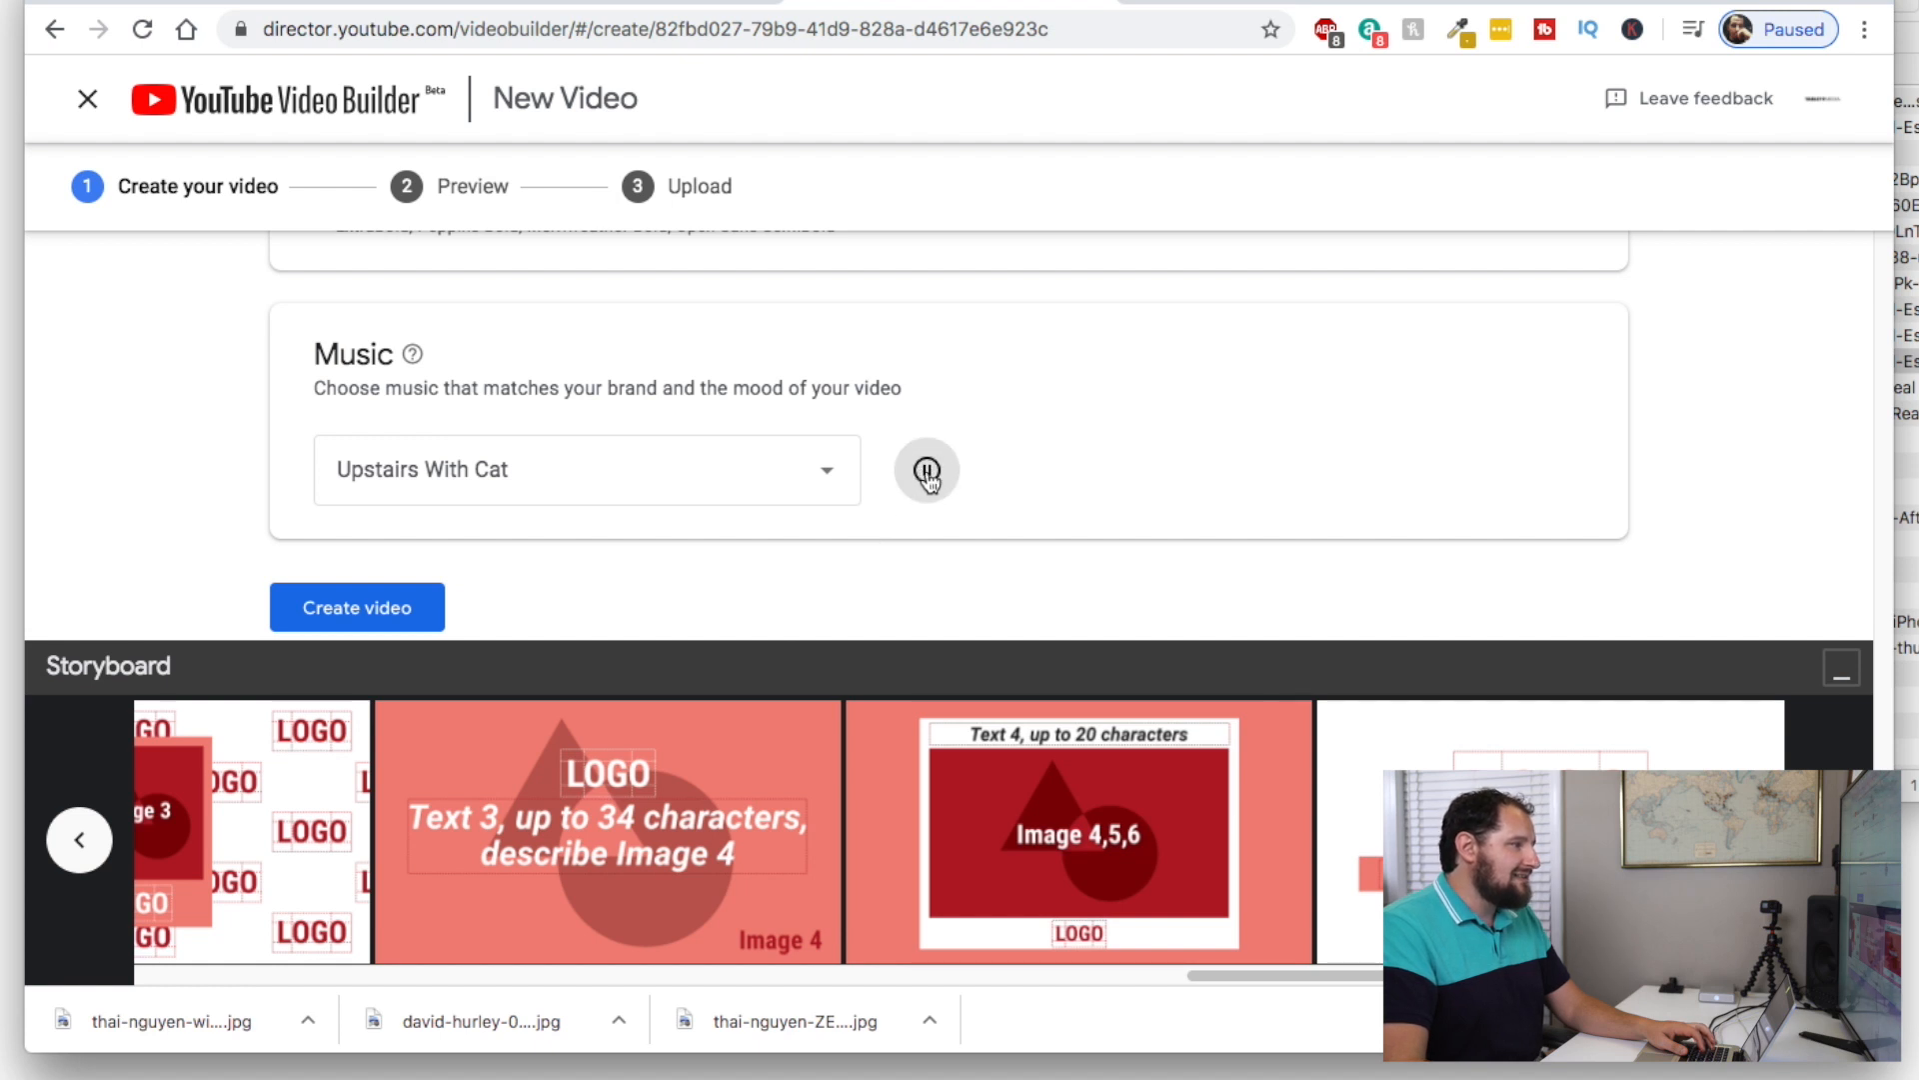
{"action": "left_click", "coordinate": [927, 474]}
Switch the background music to Not the Only One and listen to its preview
{"action": "left_click", "coordinate": [508, 473]}
{"action": "scroll", "coordinate": [492, 630], "scroll_direction": "down", "scroll_amount": 4}
{"action": "scroll", "coordinate": [493, 629], "scroll_direction": "down", "scroll_amount": 1}
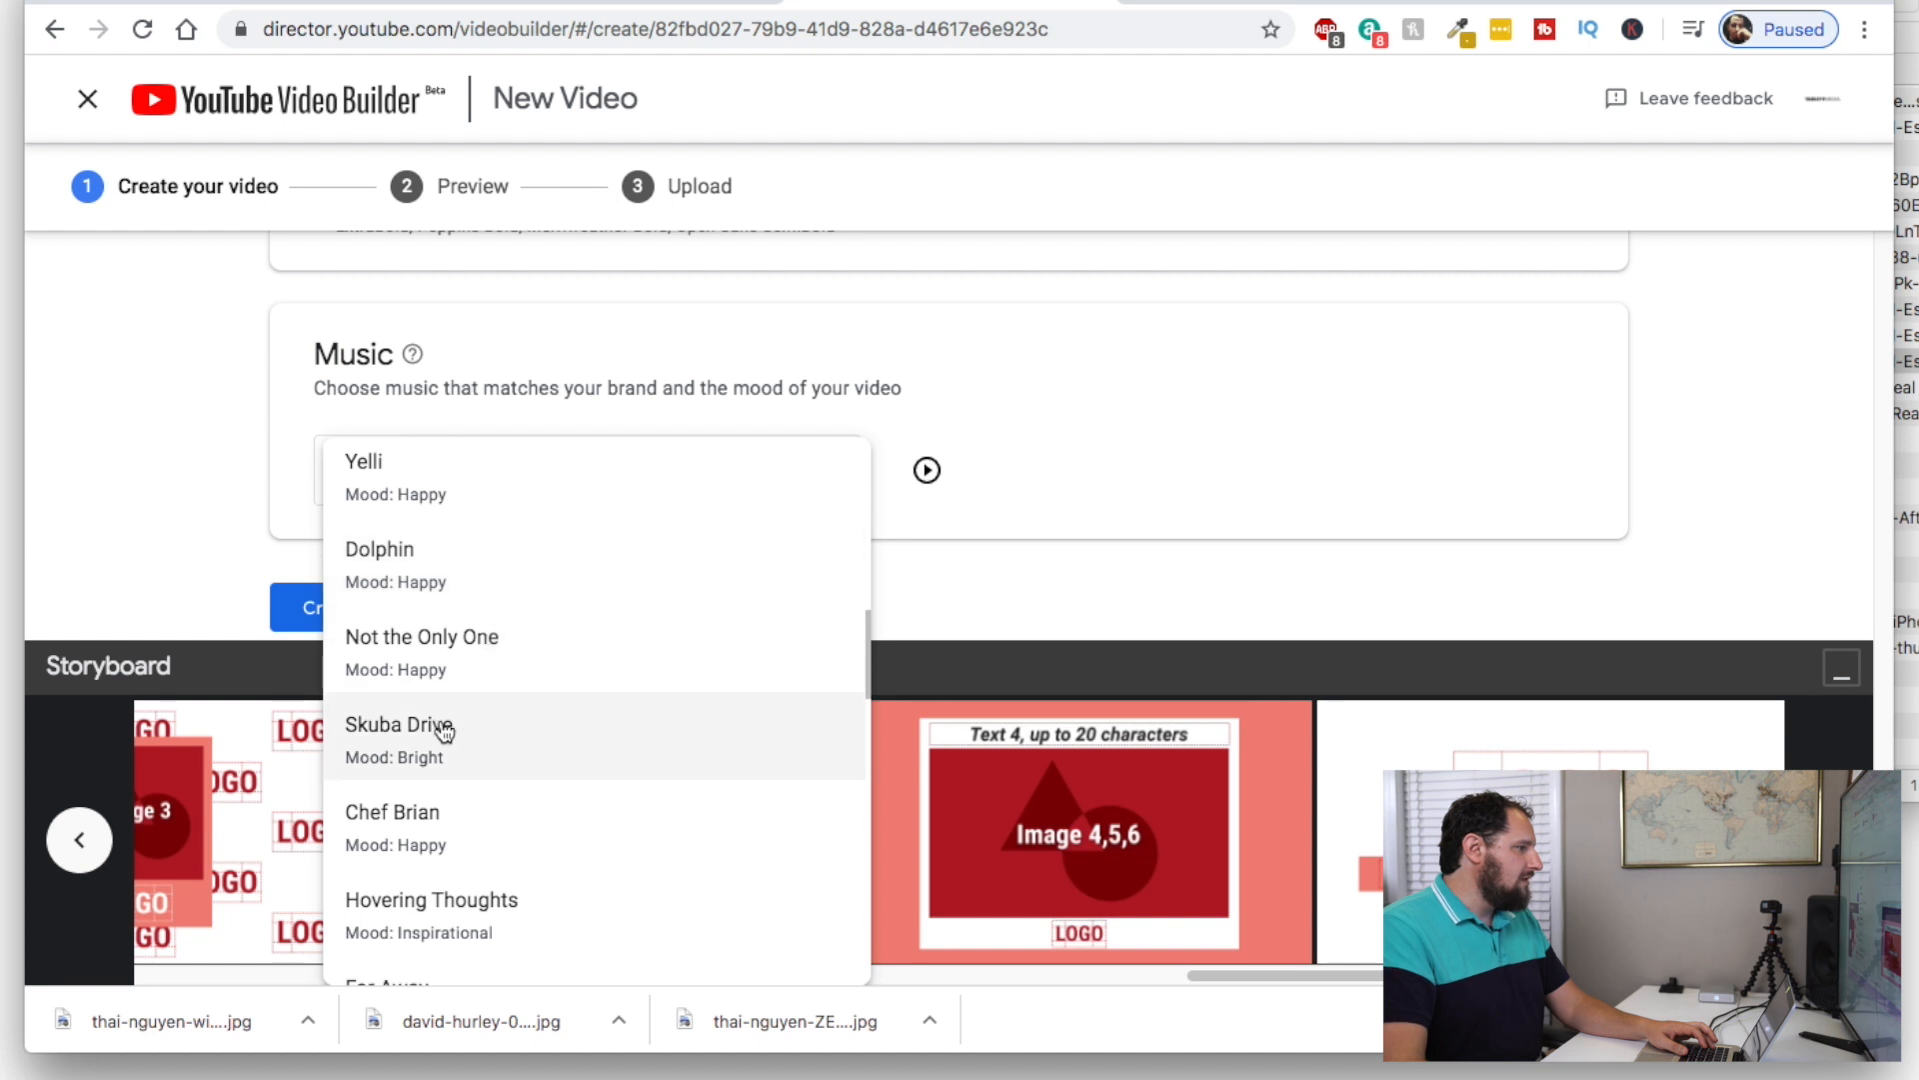
{"action": "left_click", "coordinate": [413, 644]}
{"action": "left_click", "coordinate": [927, 472]}
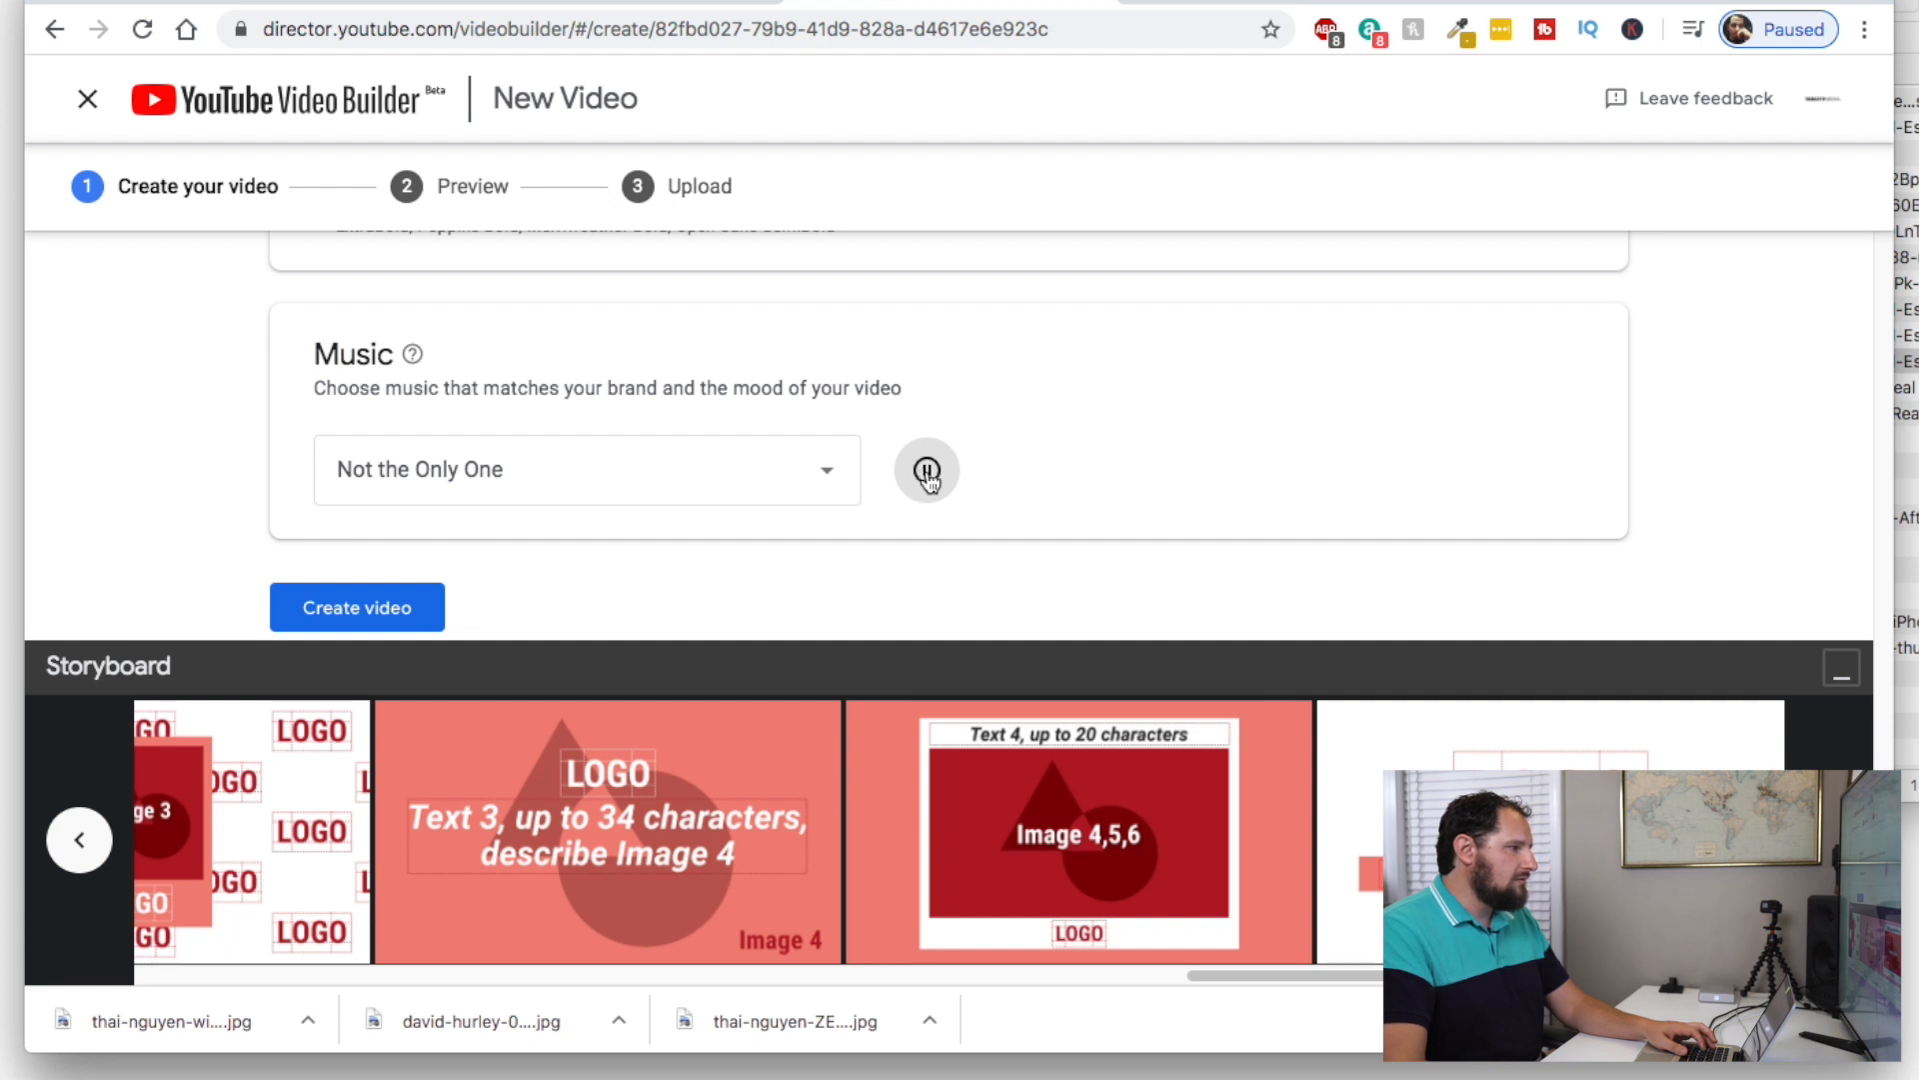
{"action": "left_click", "coordinate": [926, 472]}
Set the background music to Chef Brian, previewing the track, and generate the video
{"action": "left_click", "coordinate": [820, 471]}
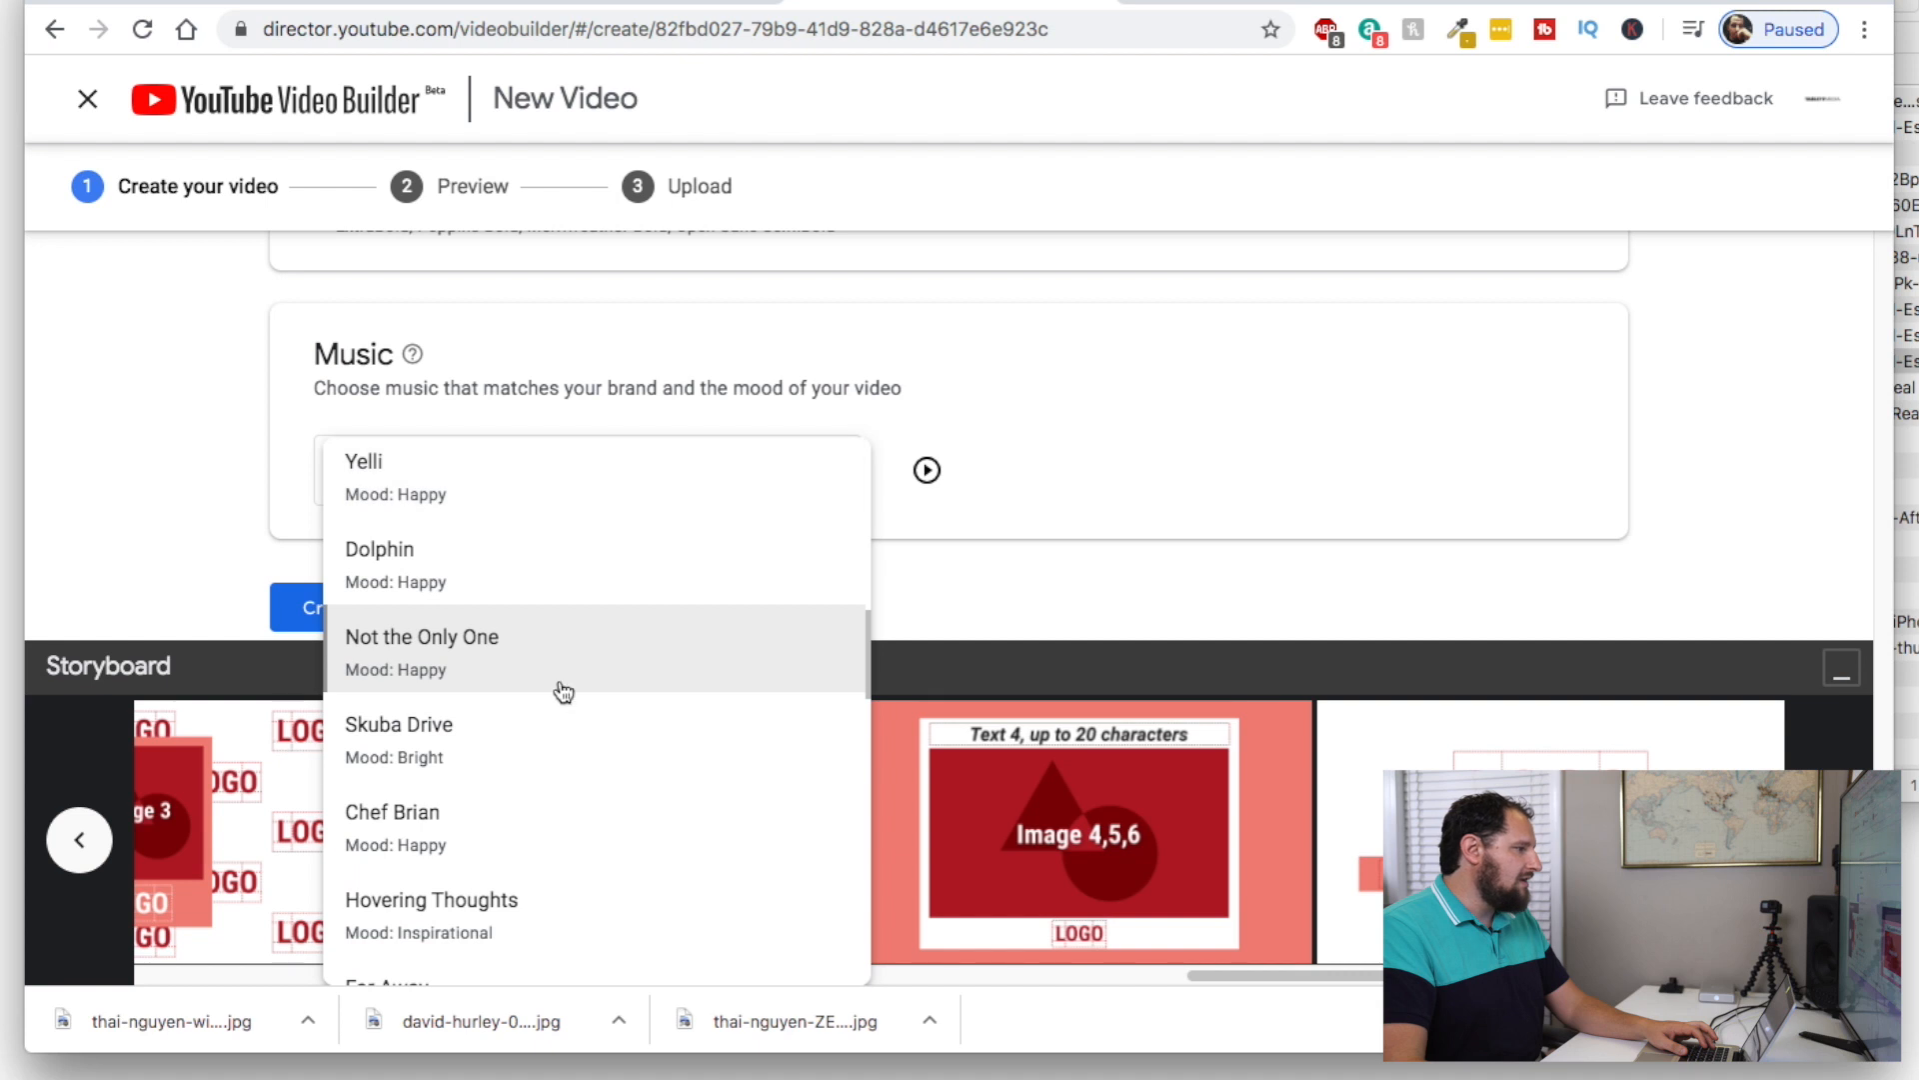
{"action": "left_click", "coordinate": [390, 830]}
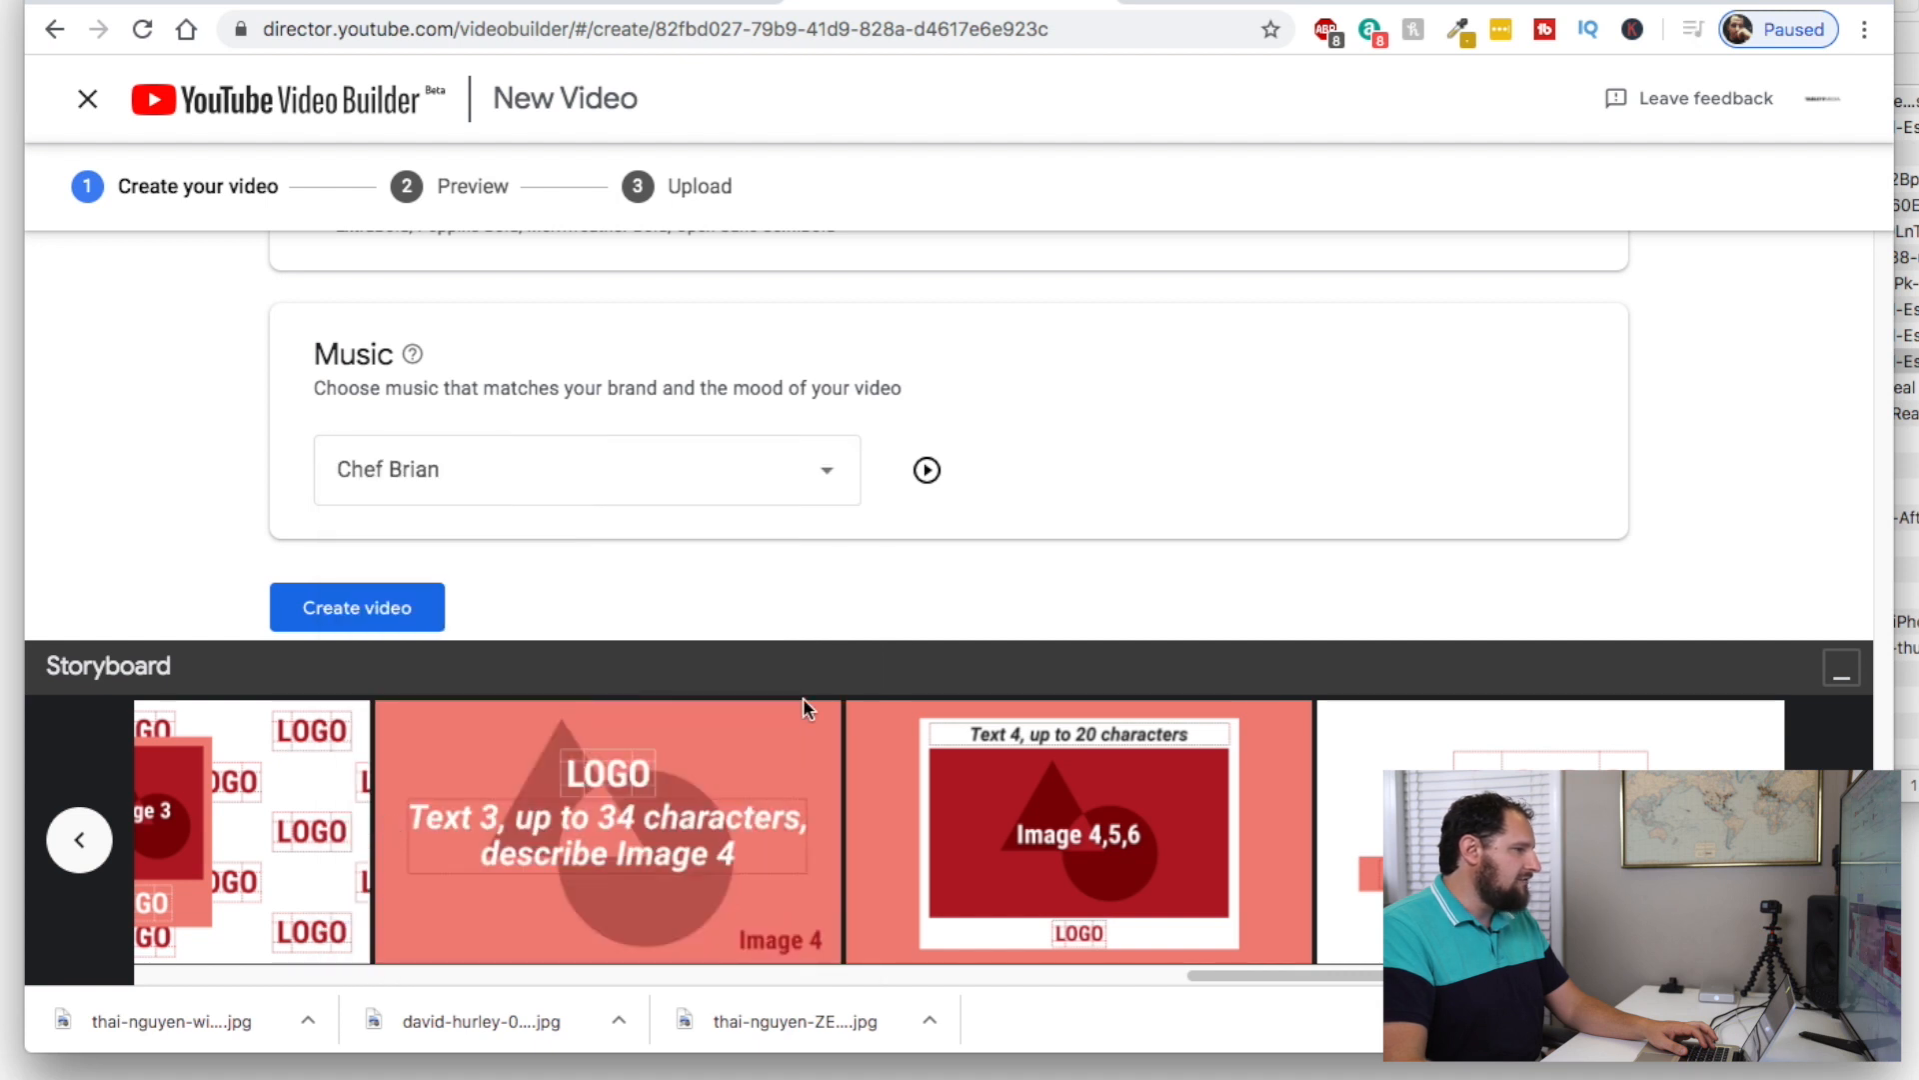
{"action": "left_click", "coordinate": [926, 472]}
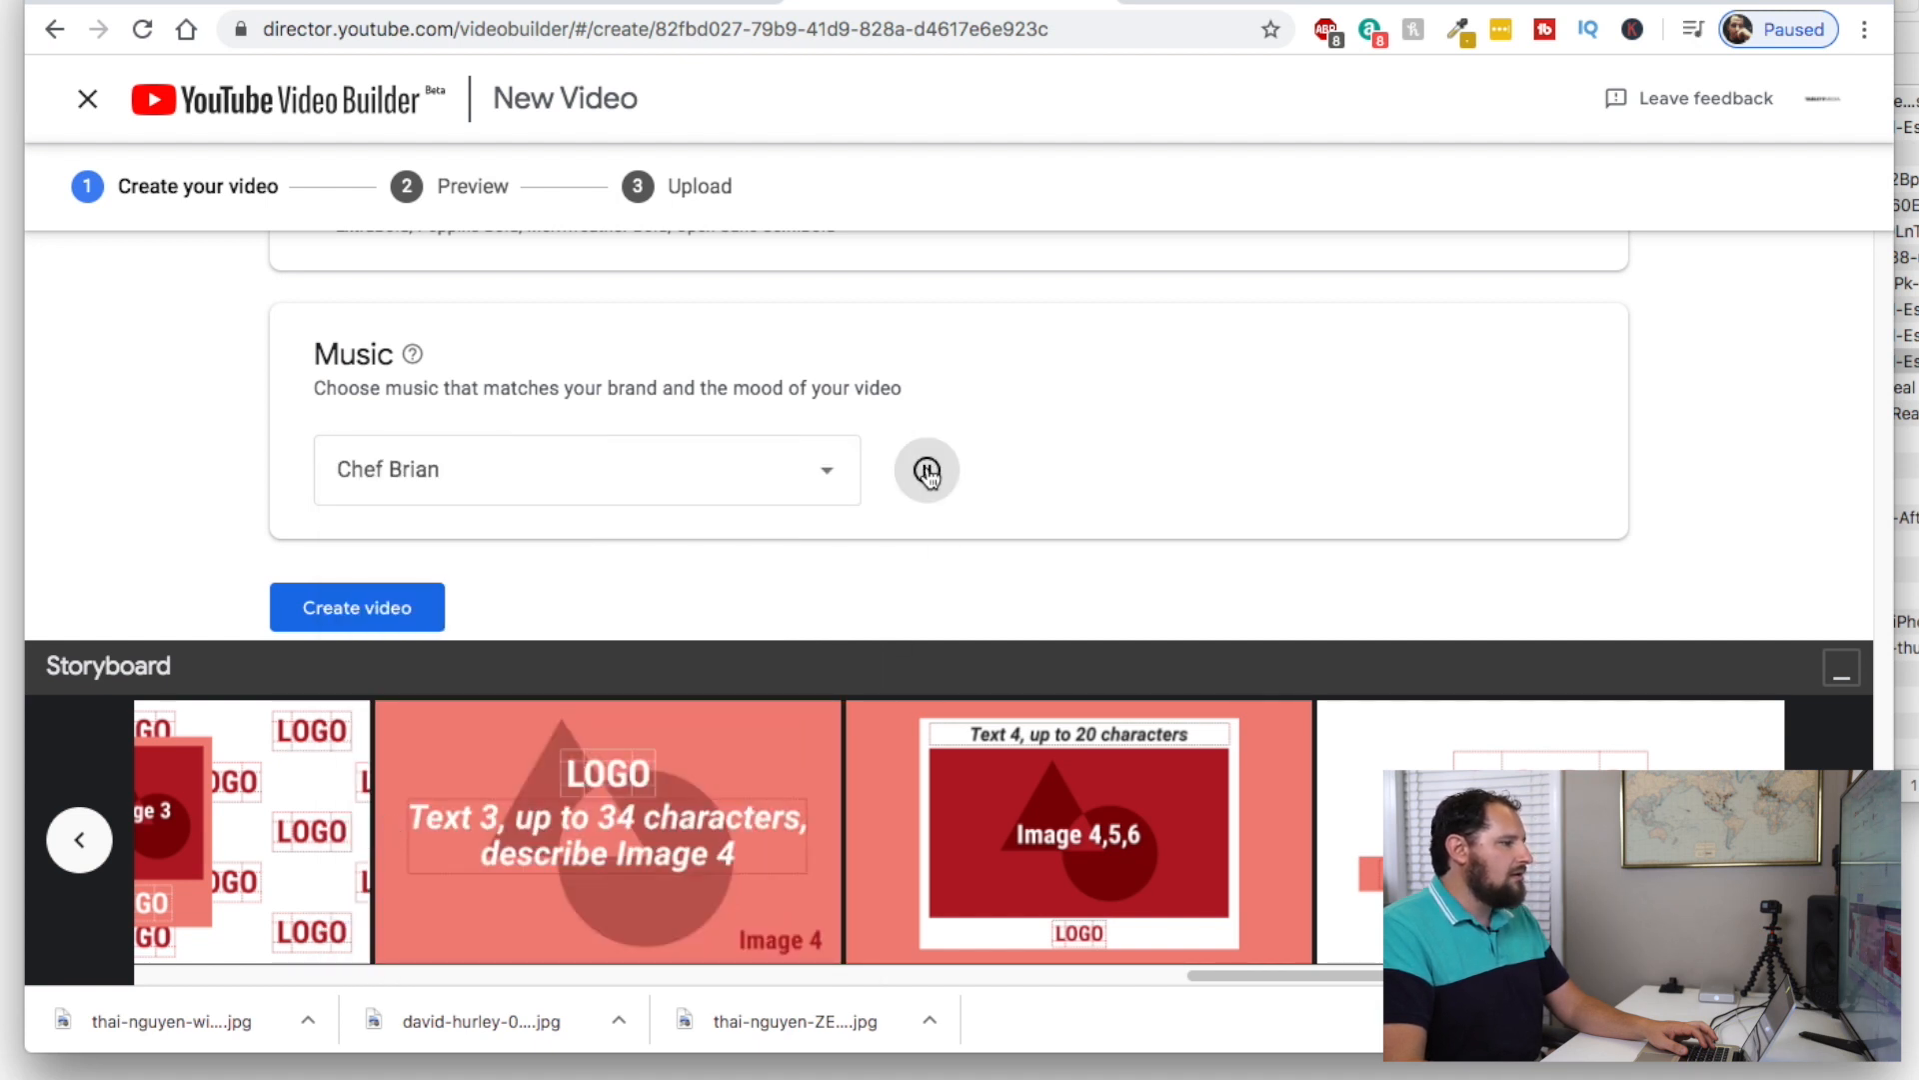
{"action": "left_click", "coordinate": [928, 473]}
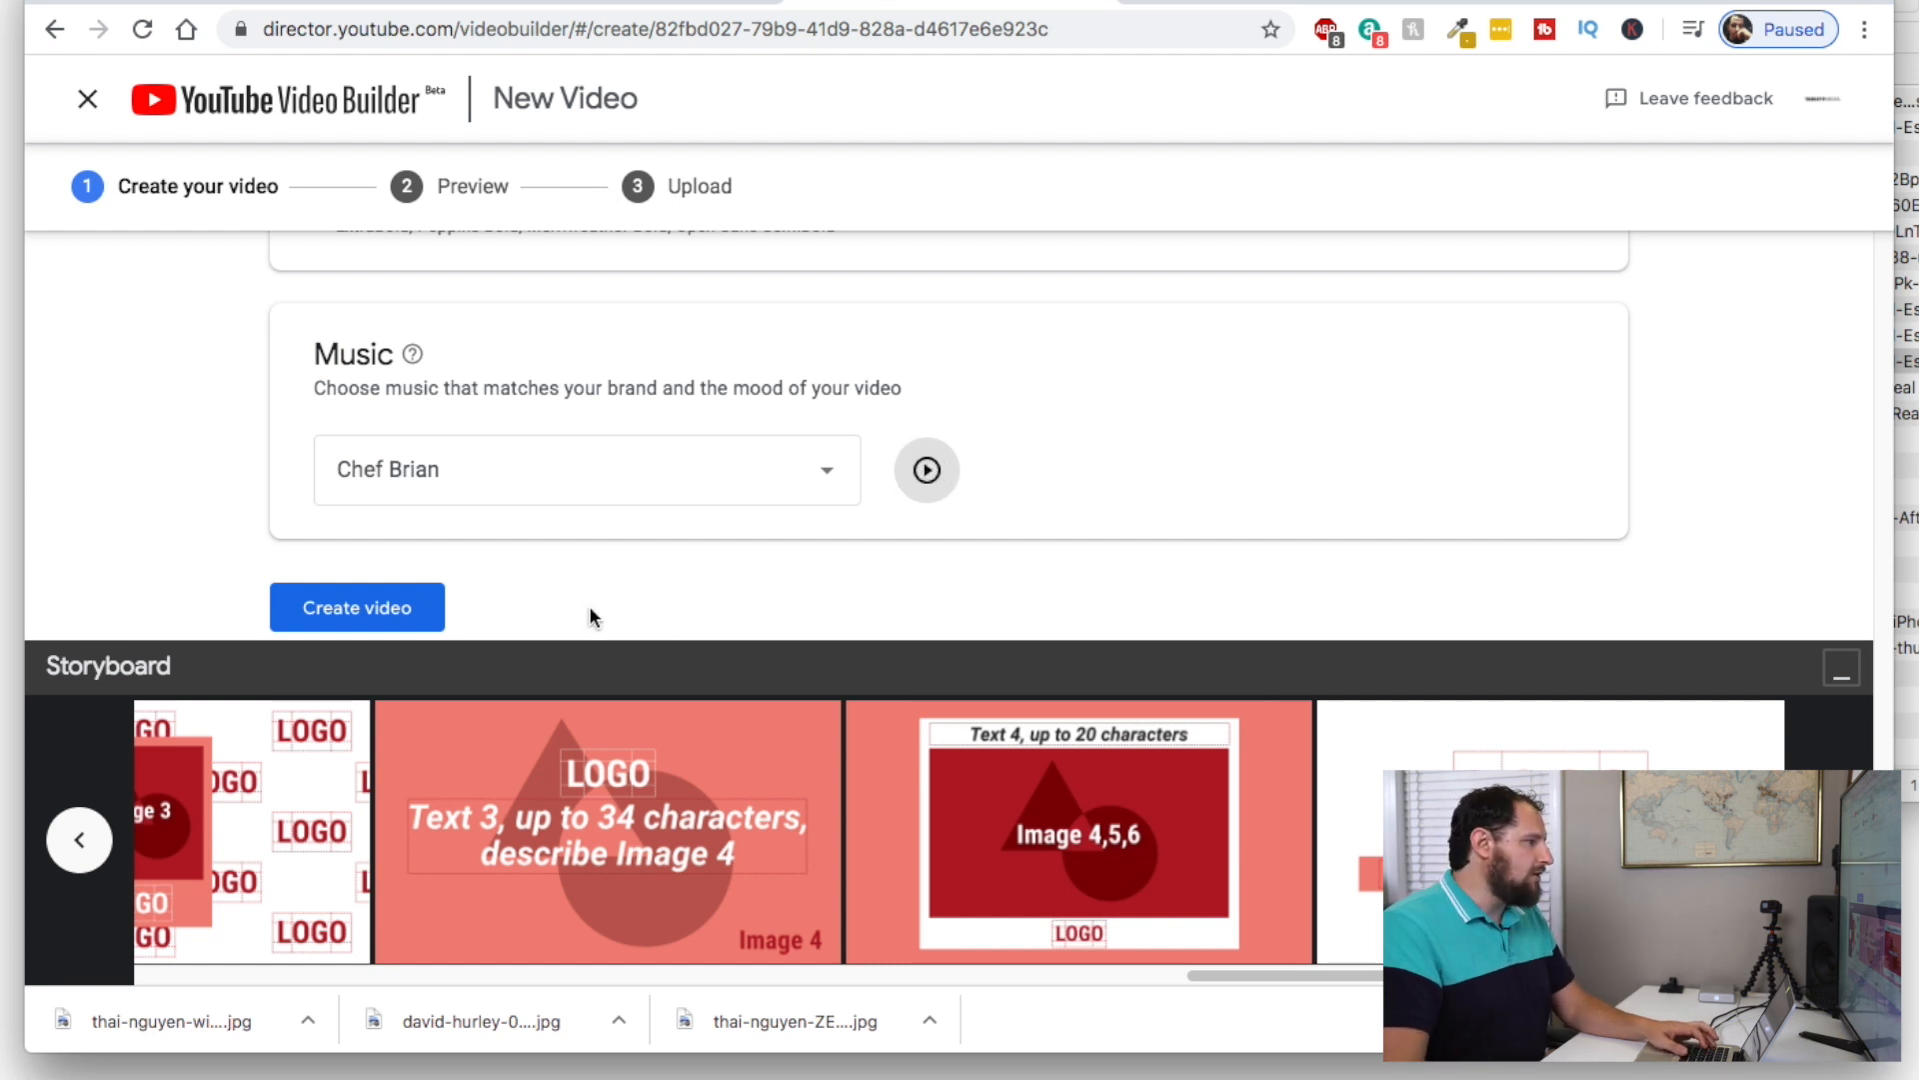
{"action": "scroll", "coordinate": [592, 617], "scroll_direction": "down", "scroll_amount": 1}
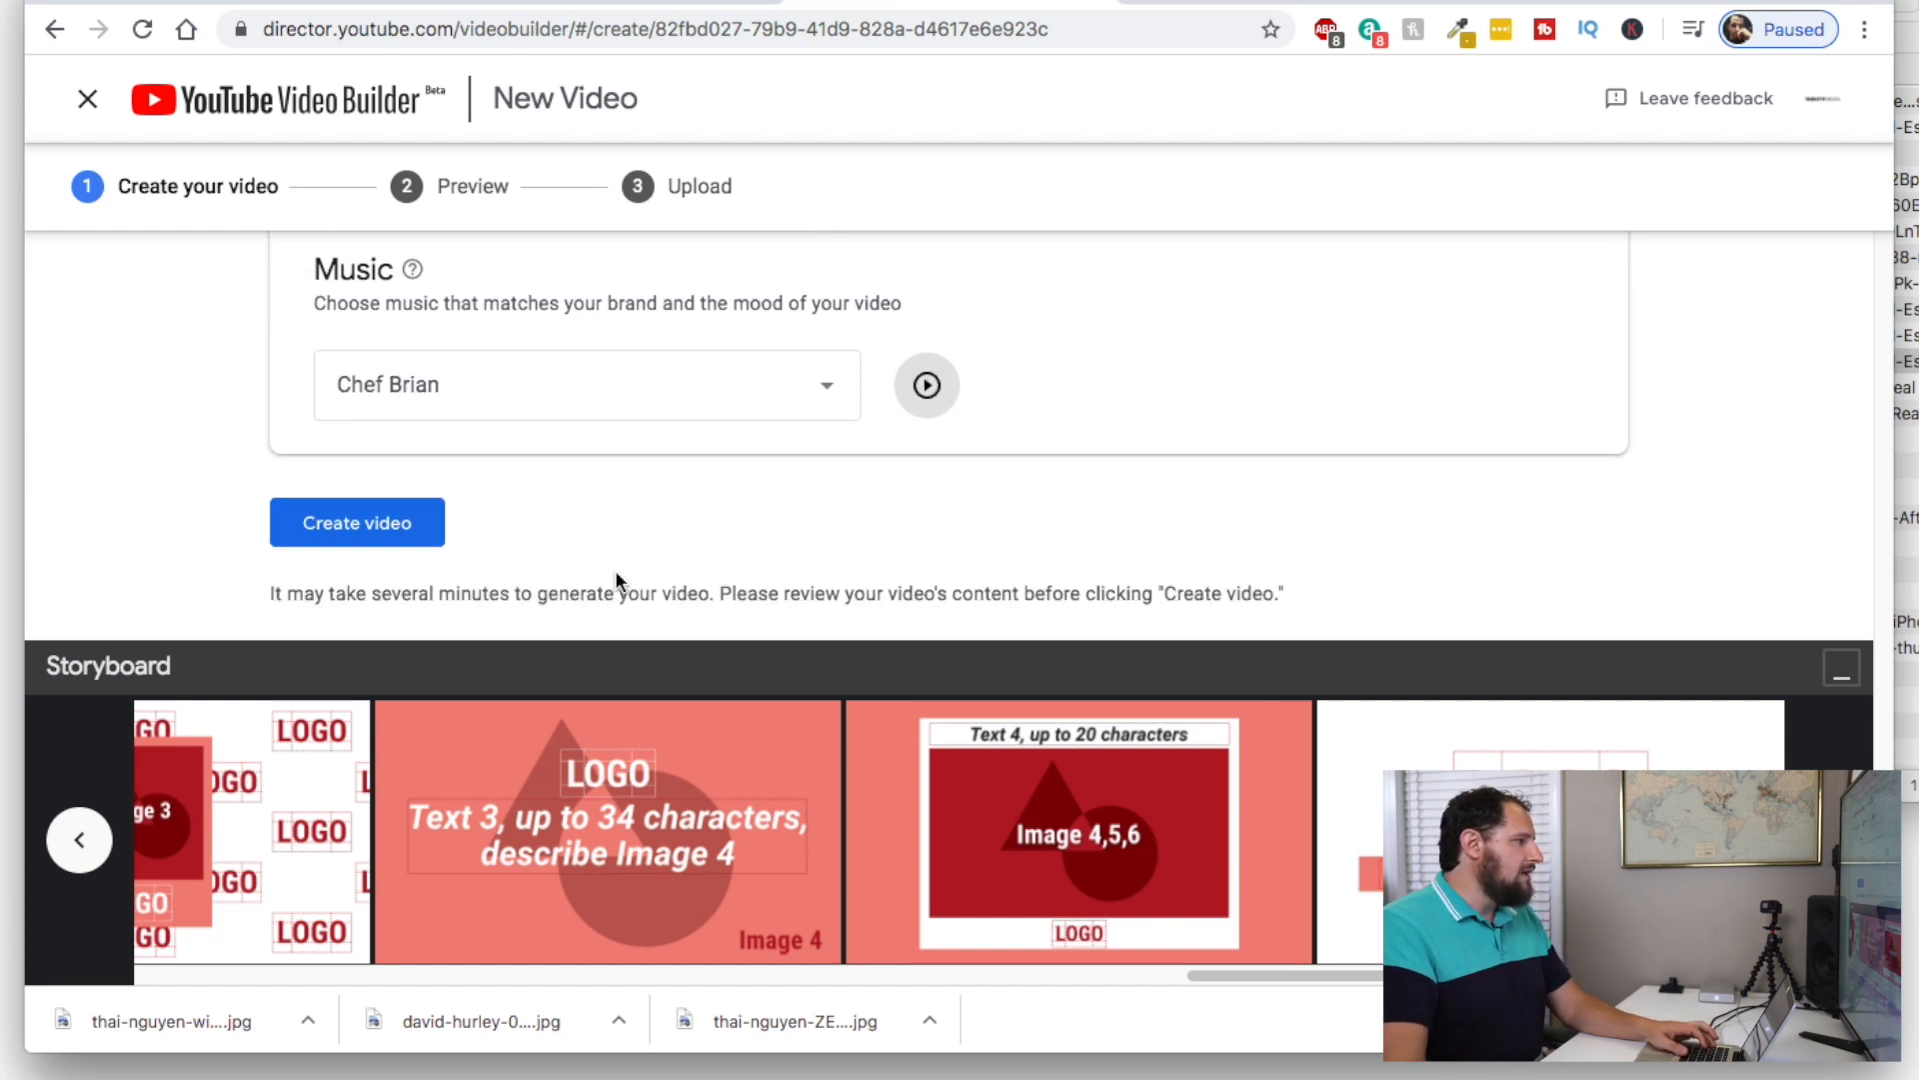
{"action": "left_click", "coordinate": [358, 524]}
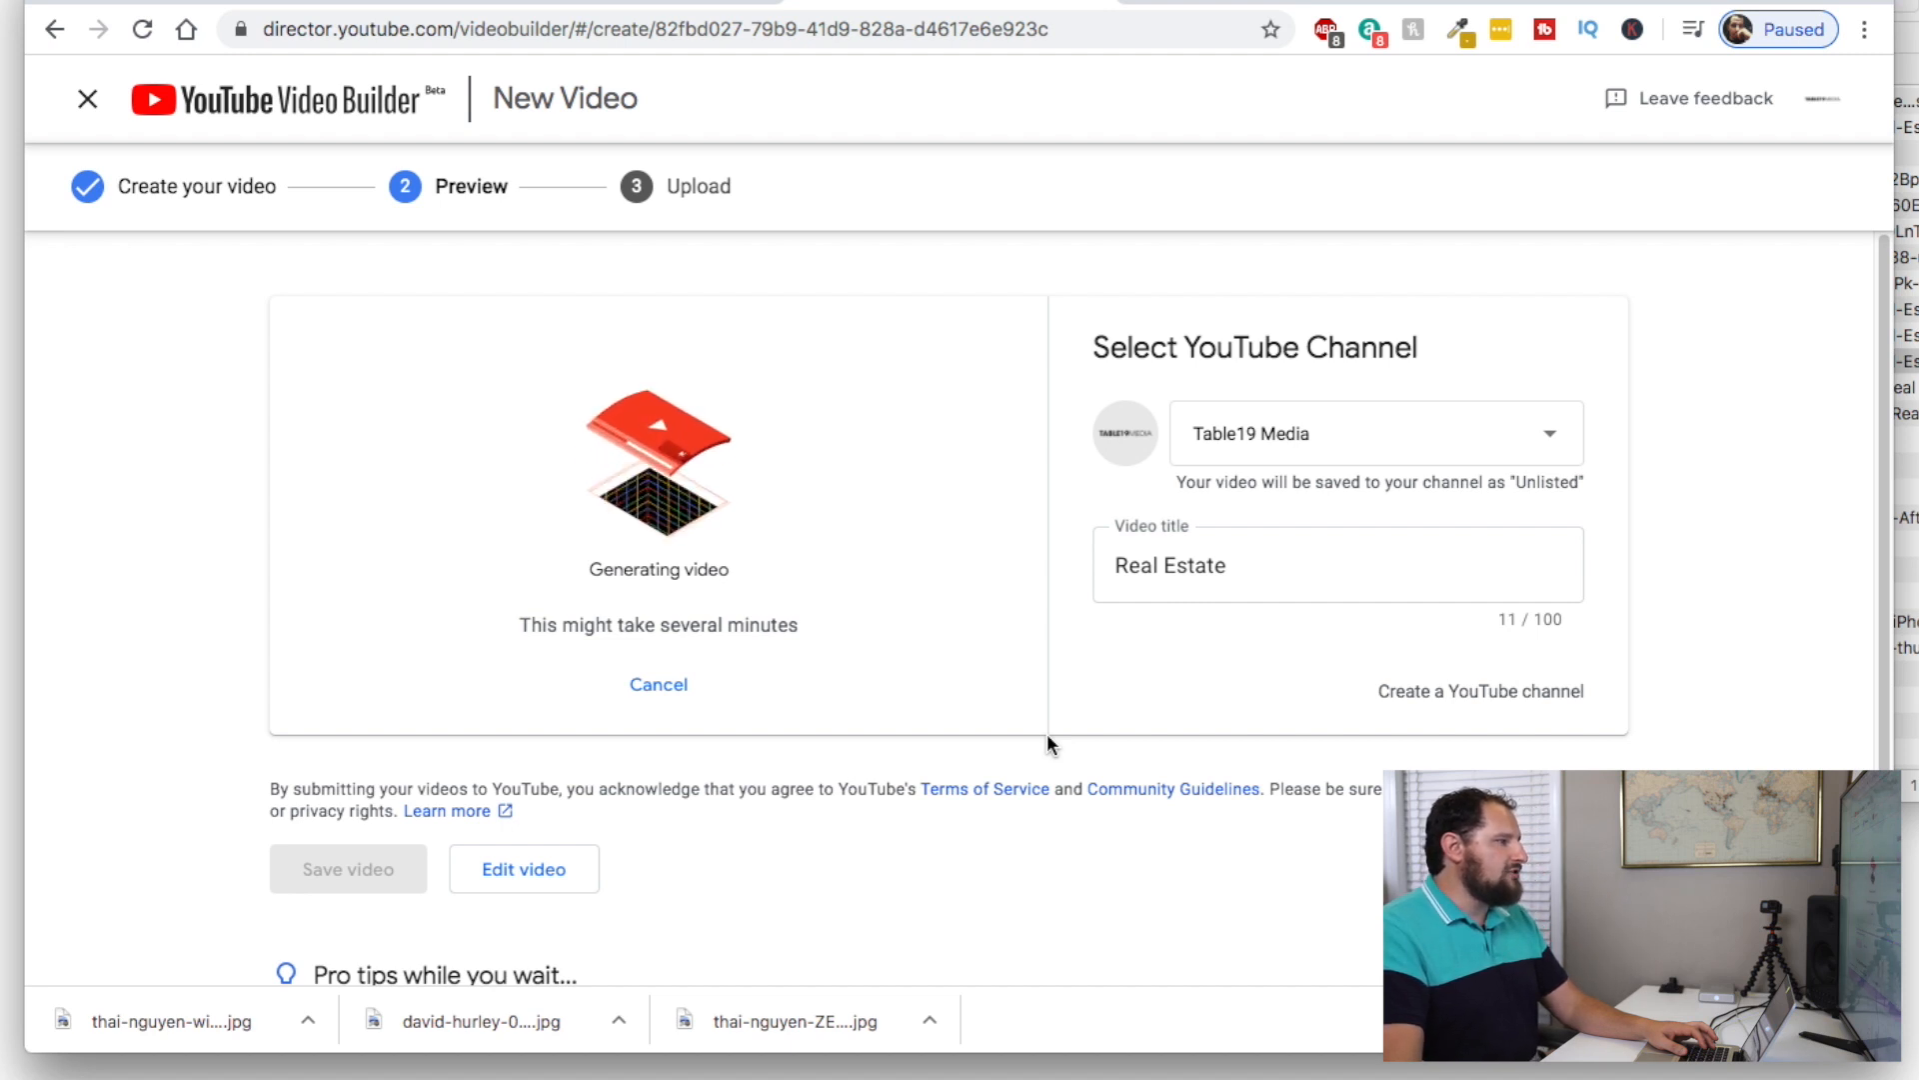
Replace the video title with "Mobile Photography for Real Estate 15"
{"action": "left_click", "coordinate": [1116, 565]}
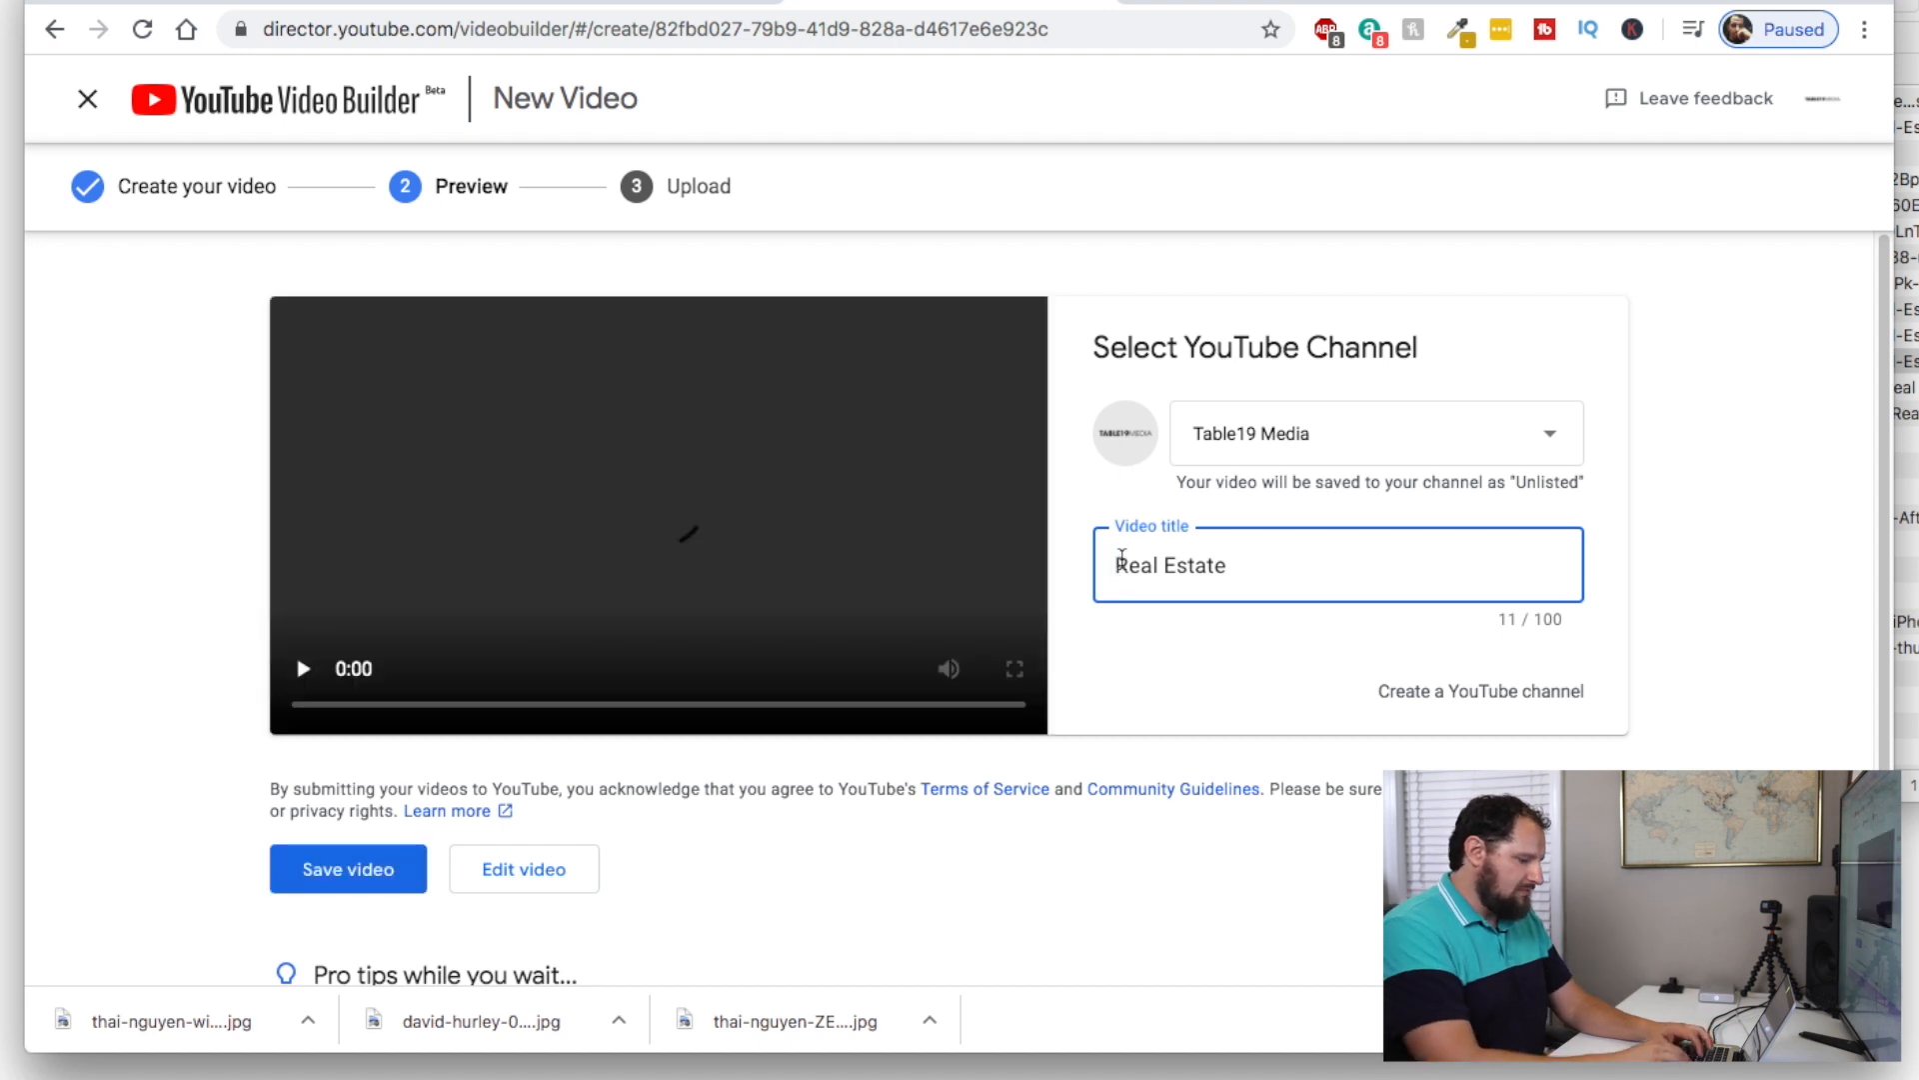
{"action": "key", "text": "super+a"}
{"action": "type", "text": "M"}
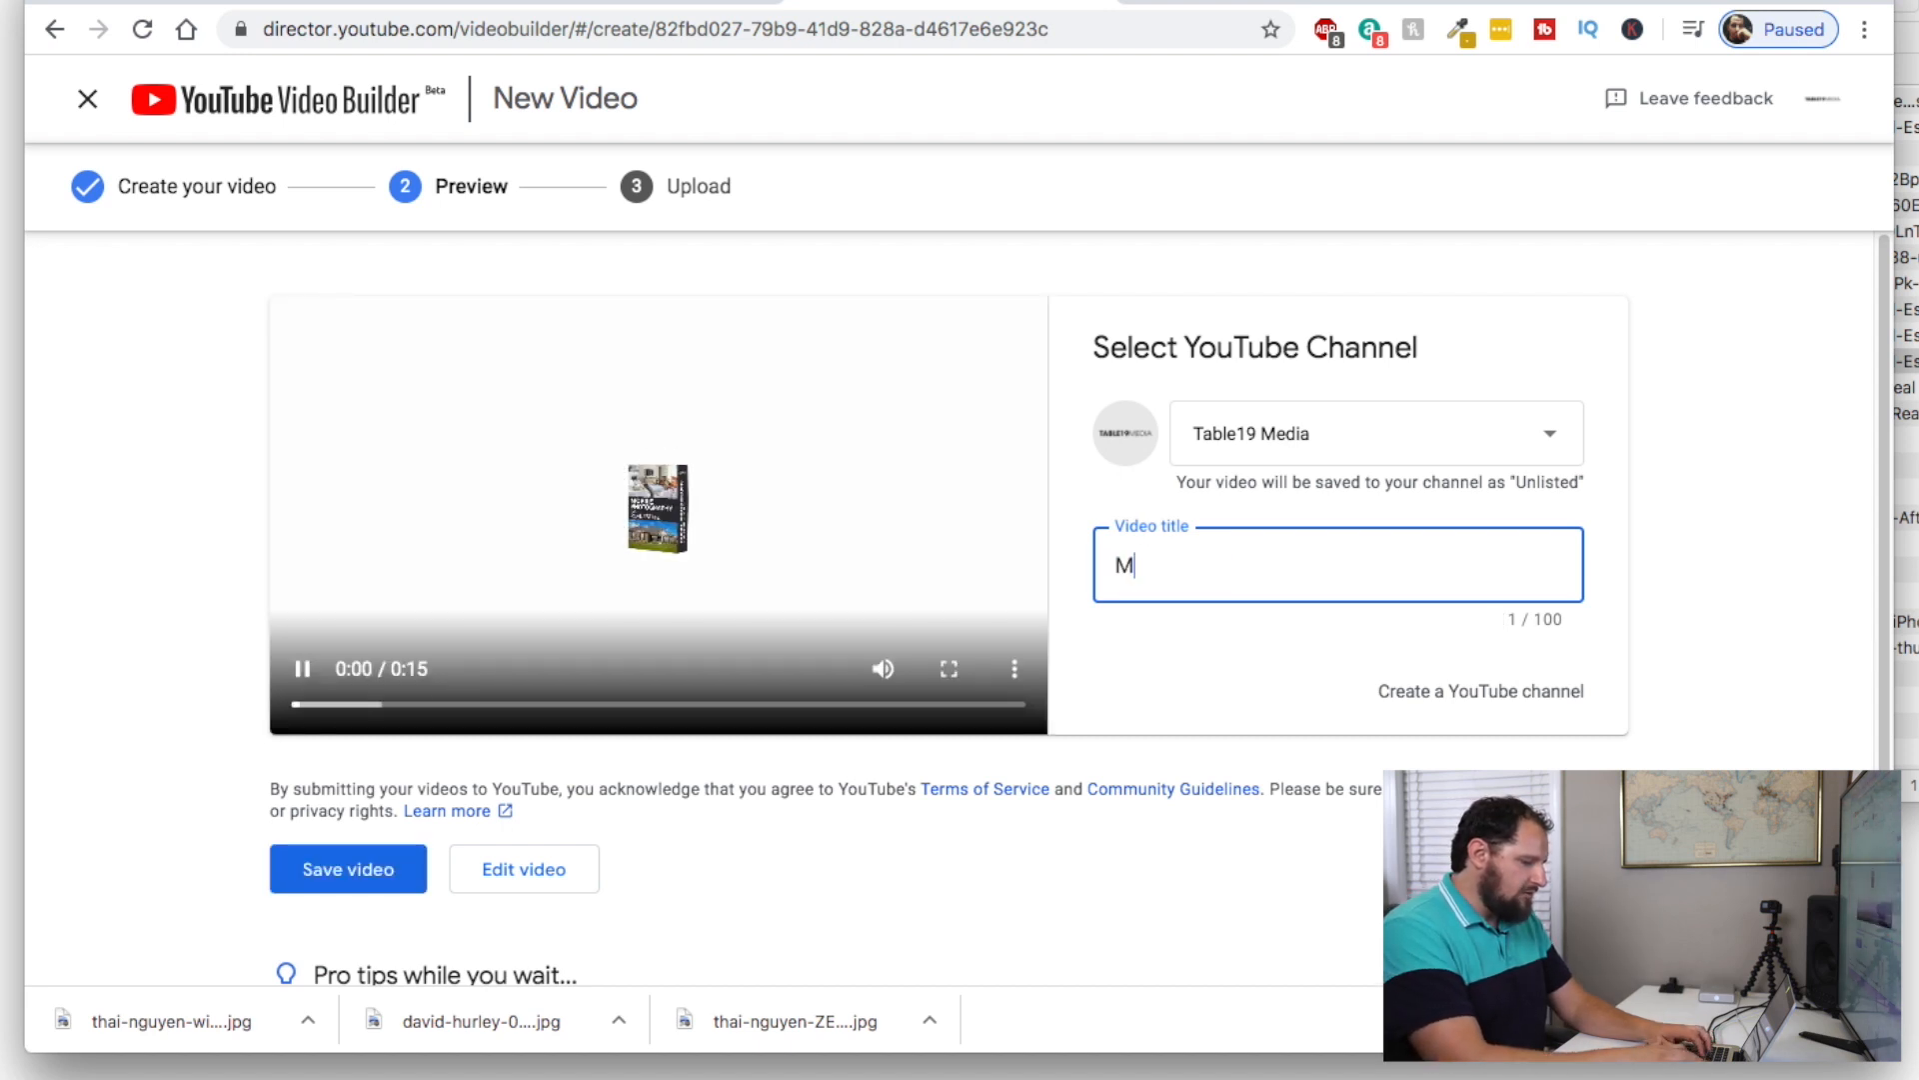
{"action": "type", "text": "bile"}
{"action": "key", "text": "BackSpace"}
{"action": "key", "text": "BackSpace"}
{"action": "key", "text": "BackSpace"}
{"action": "key", "text": "BackSpace"}
{"action": "key", "text": "BackSpace"}
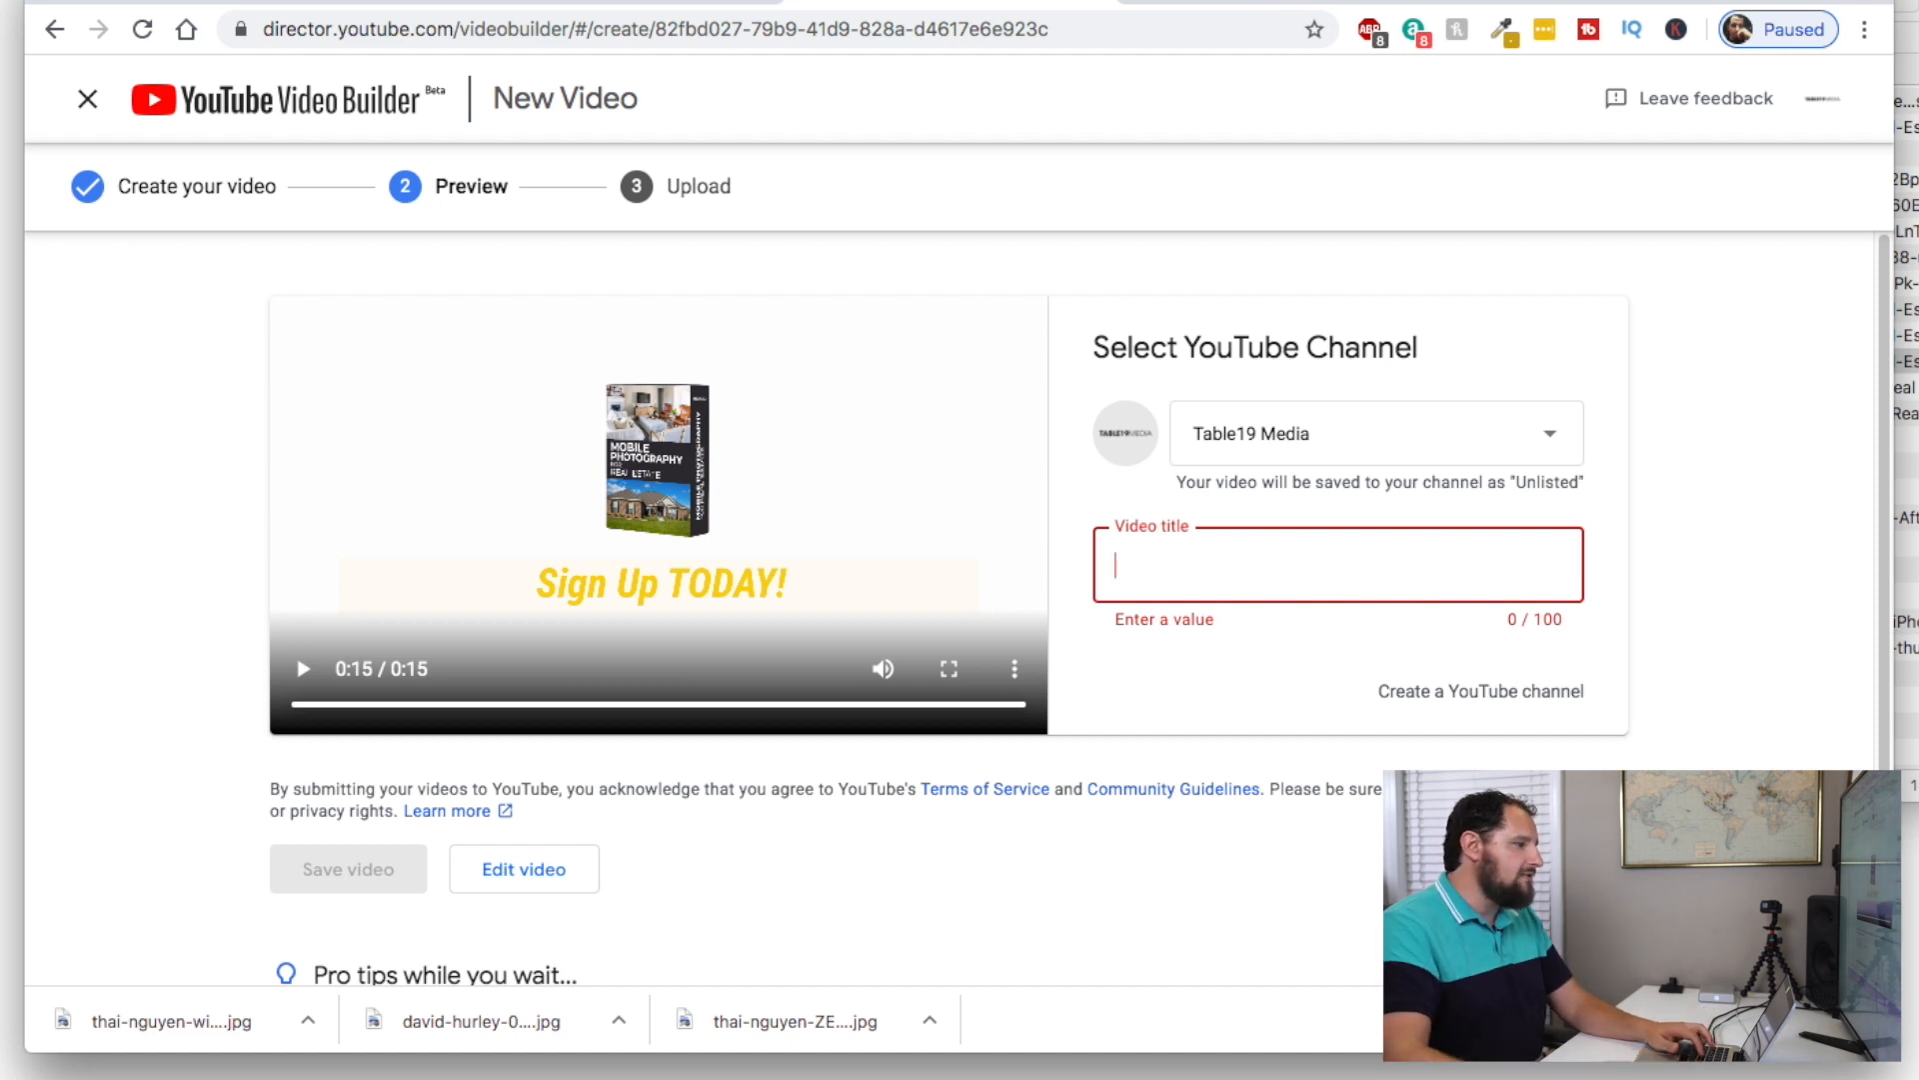
{"action": "type", "text": "Mobile Photography for"}
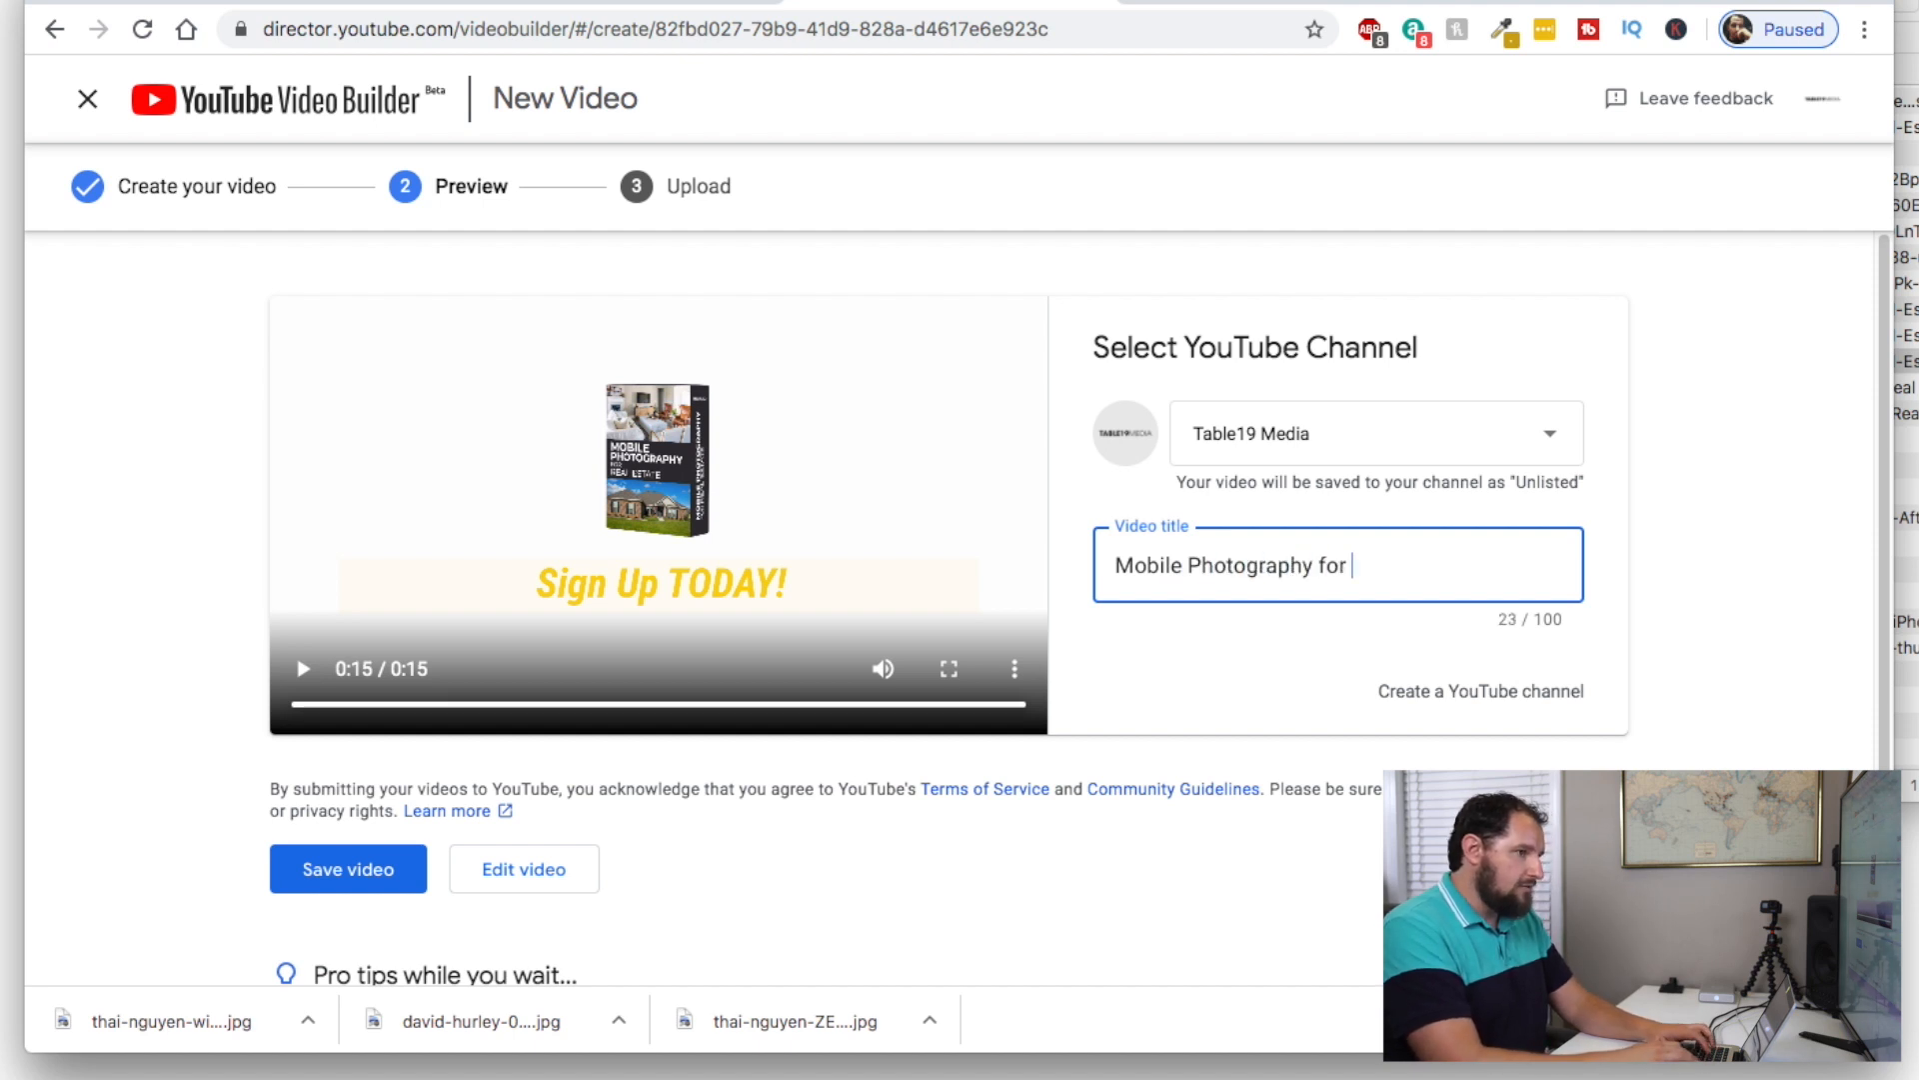
{"action": "type", "text": "eal Estate 15"}
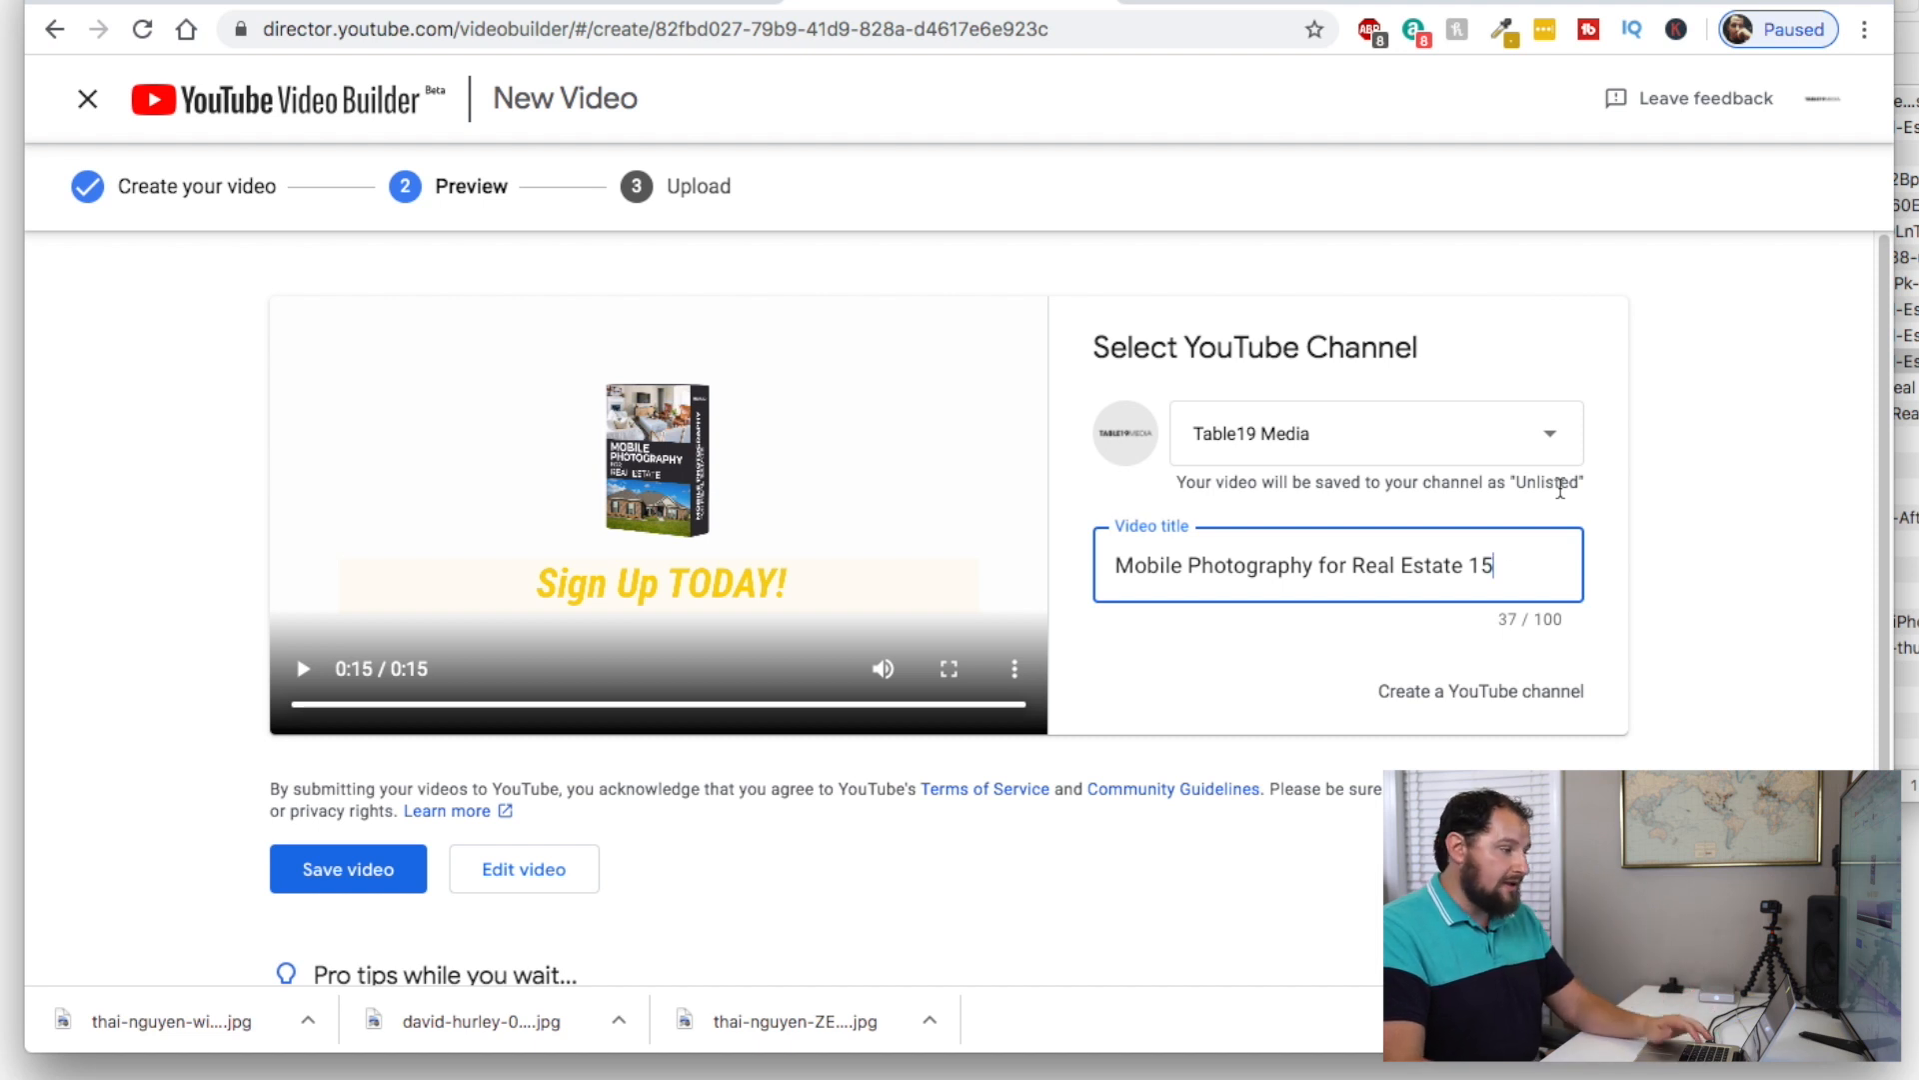
Save the video to the Table19 Media channel and look through the upload page's link and campaign options
{"action": "left_click", "coordinate": [314, 872]}
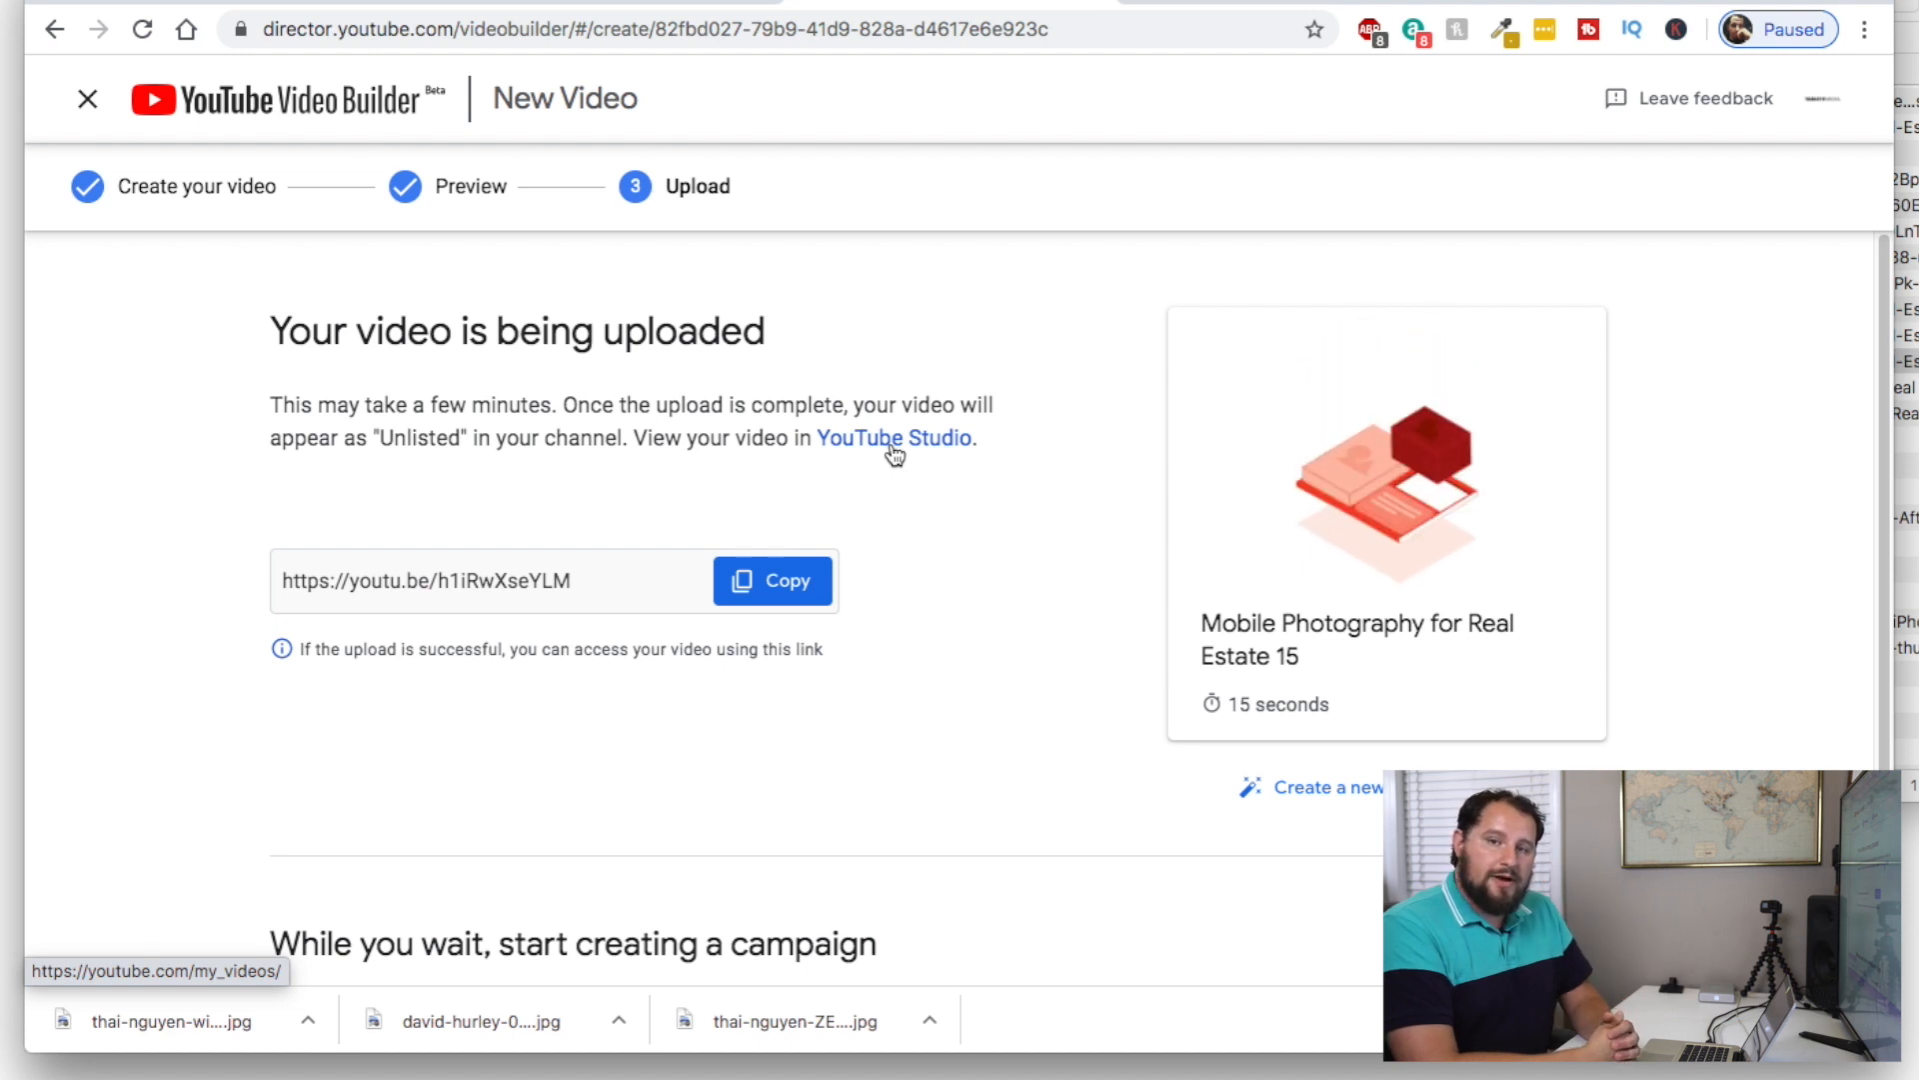
{"action": "scroll", "coordinate": [987, 562], "scroll_direction": "down", "scroll_amount": 3}
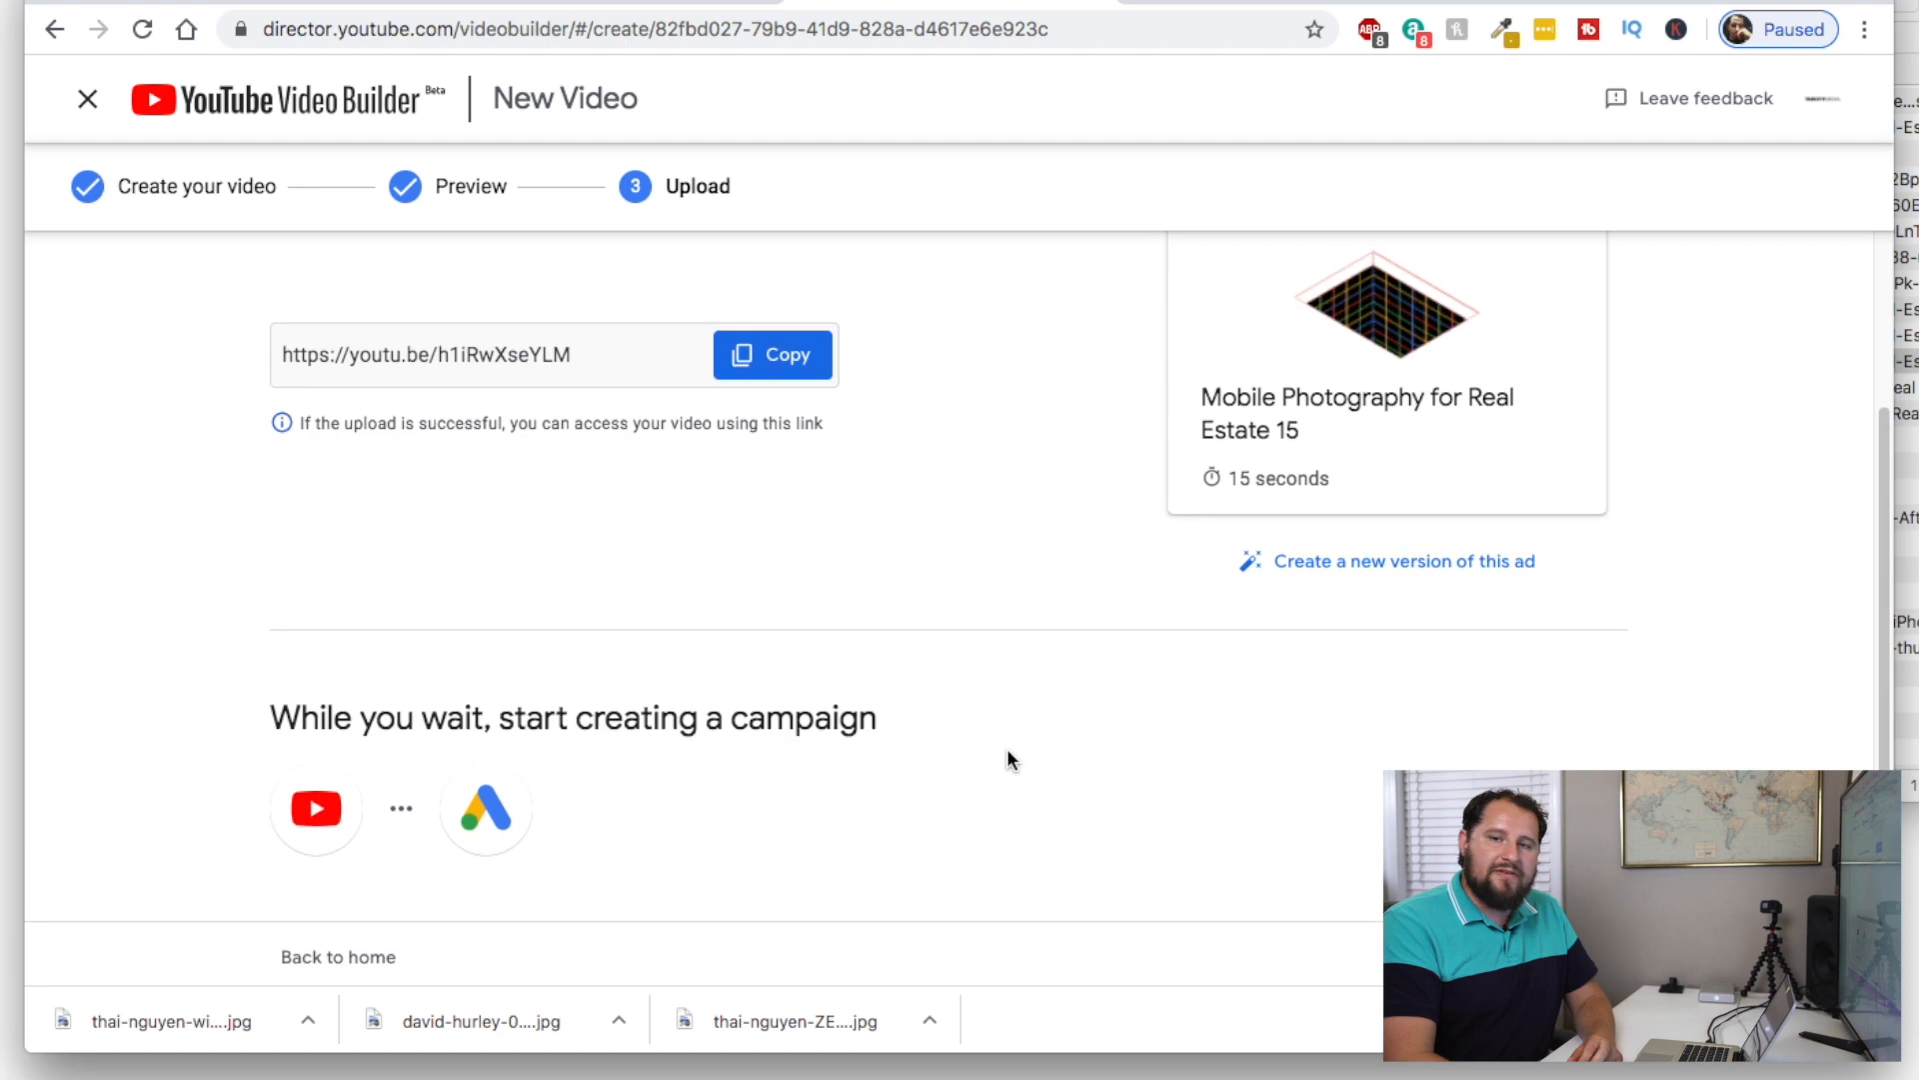
{"action": "scroll", "coordinate": [1007, 755], "scroll_direction": "up", "scroll_amount": 3}
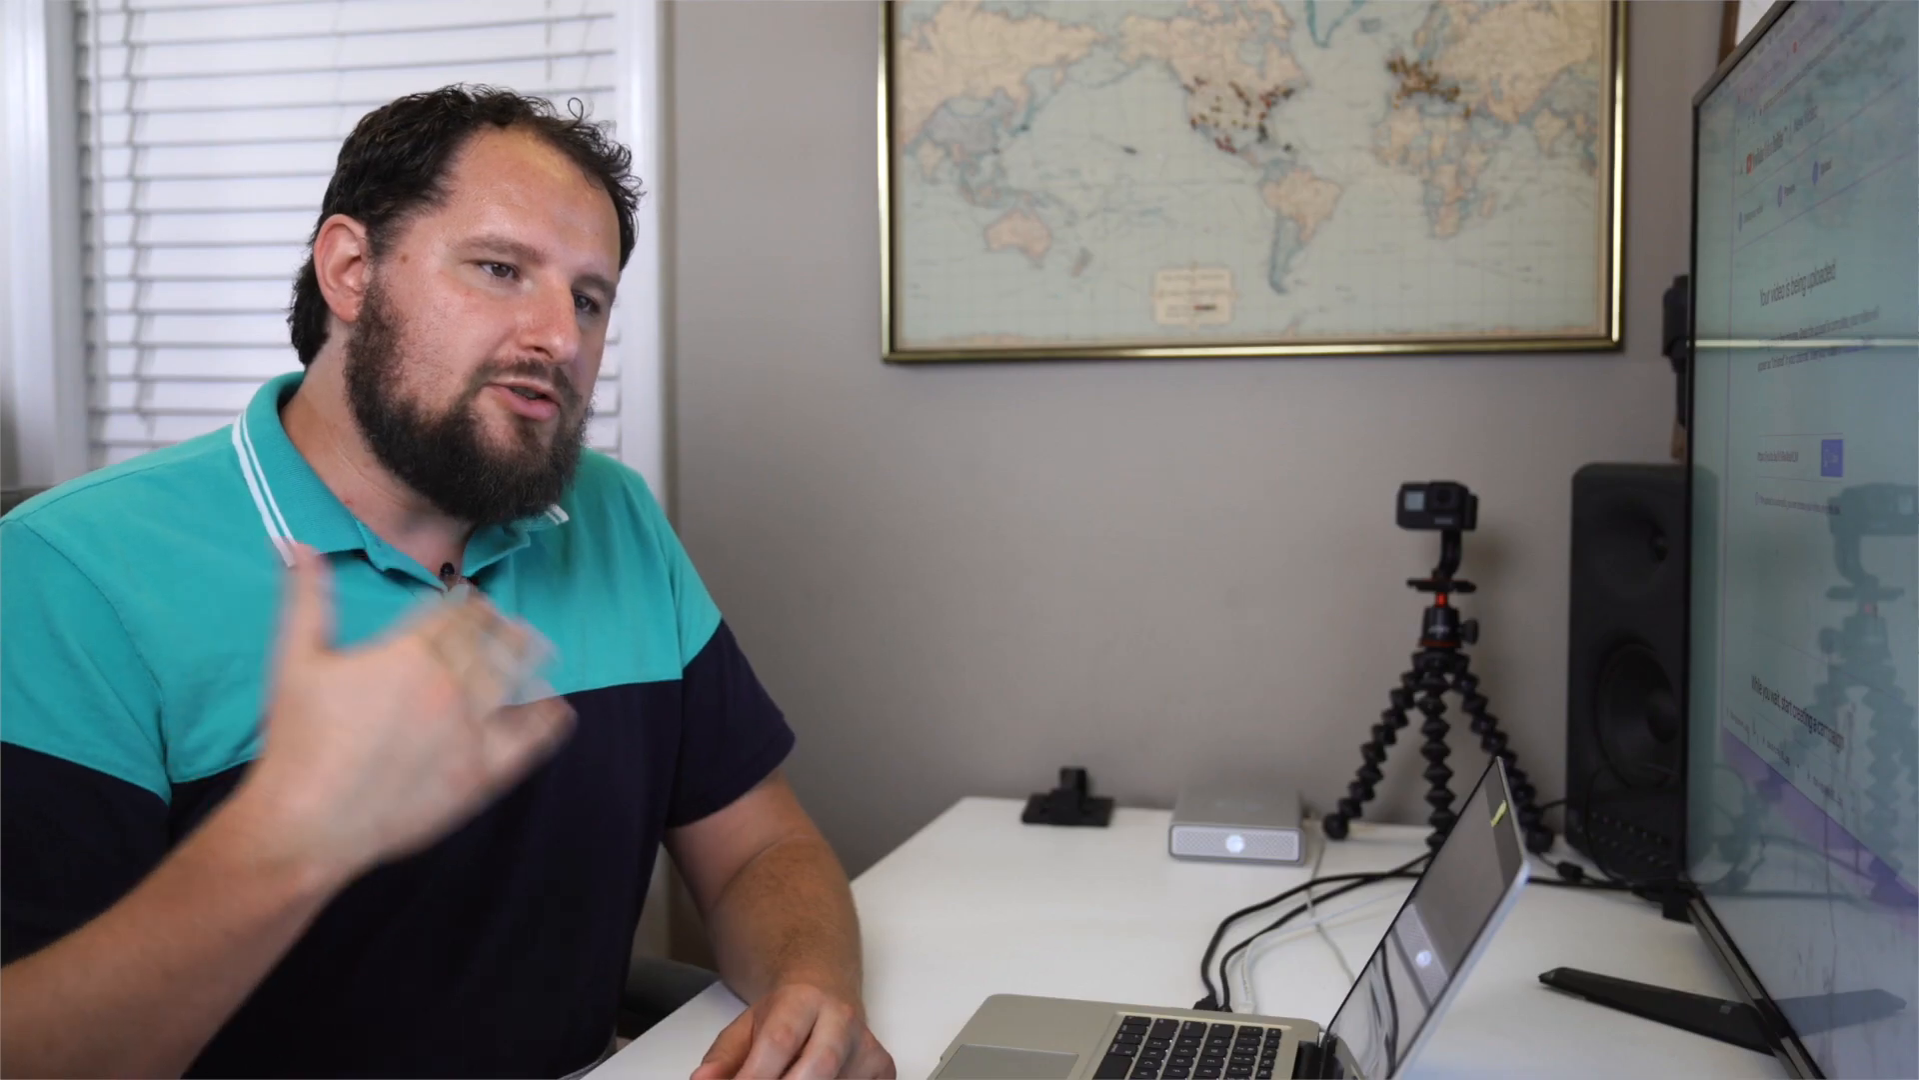